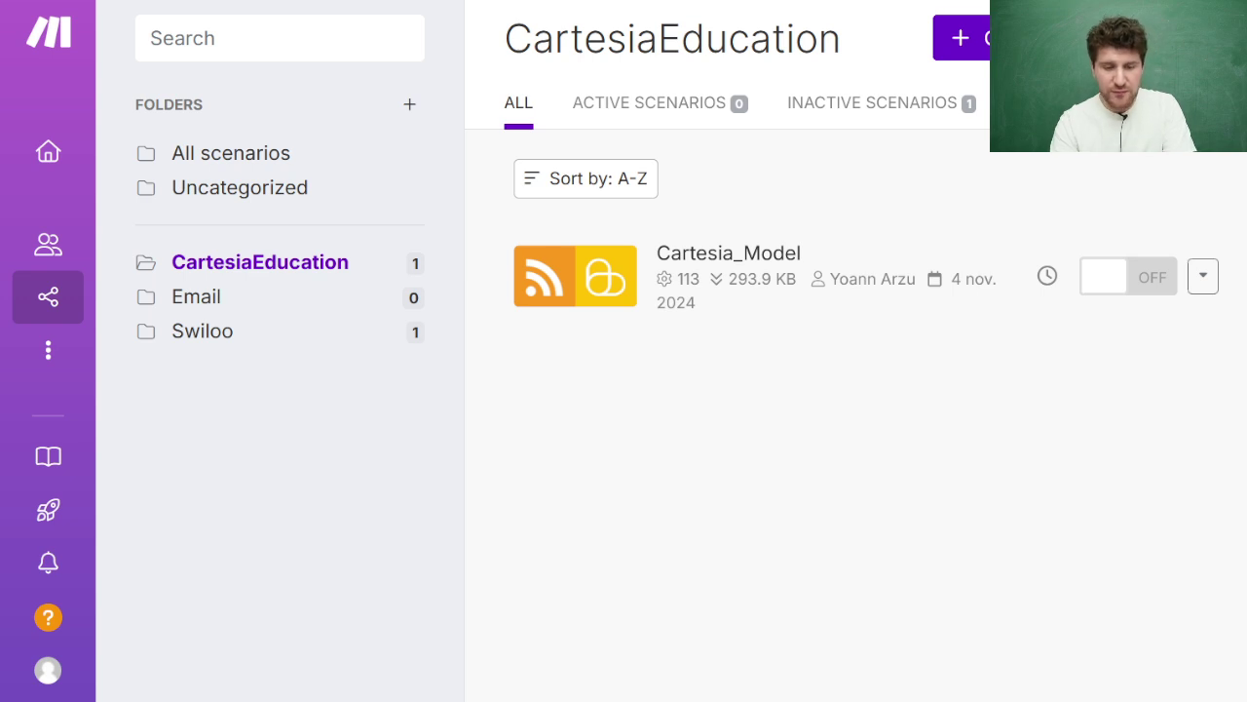
Create a new scenario in the CartesiaEducation folder.
{"action": "left_click", "coordinate": [965, 37]}
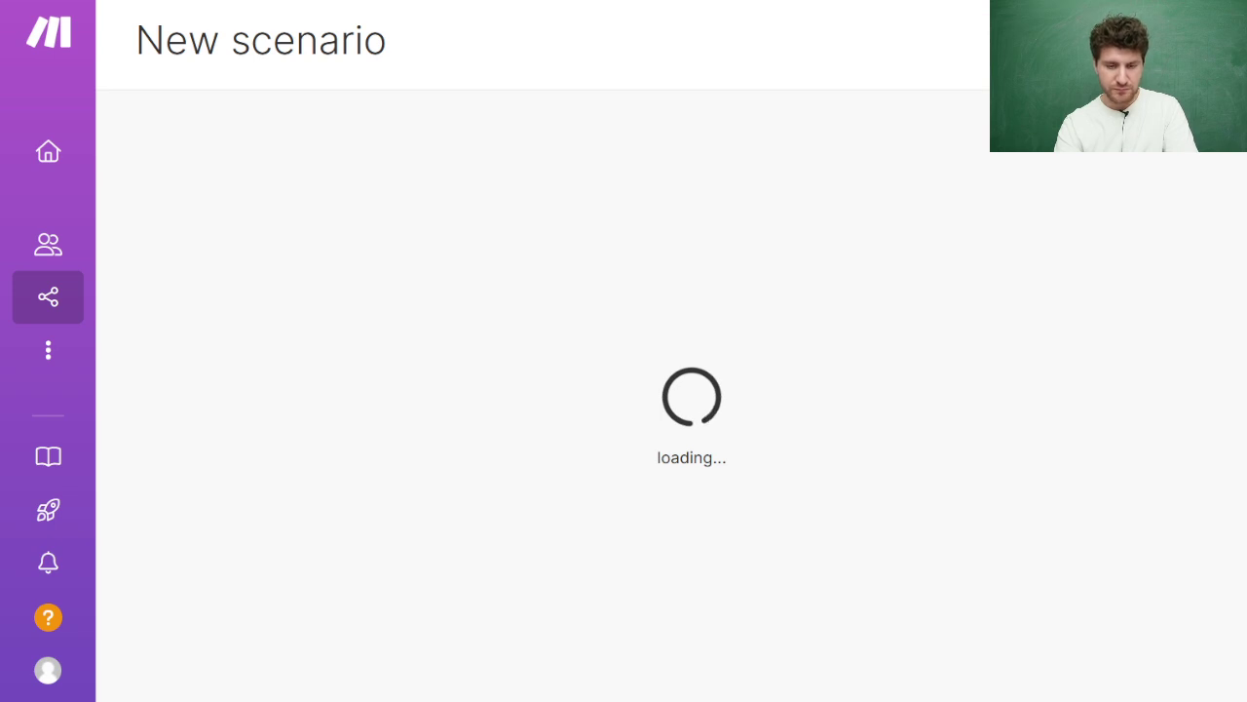
{"action": "left_click", "coordinate": [526, 132]}
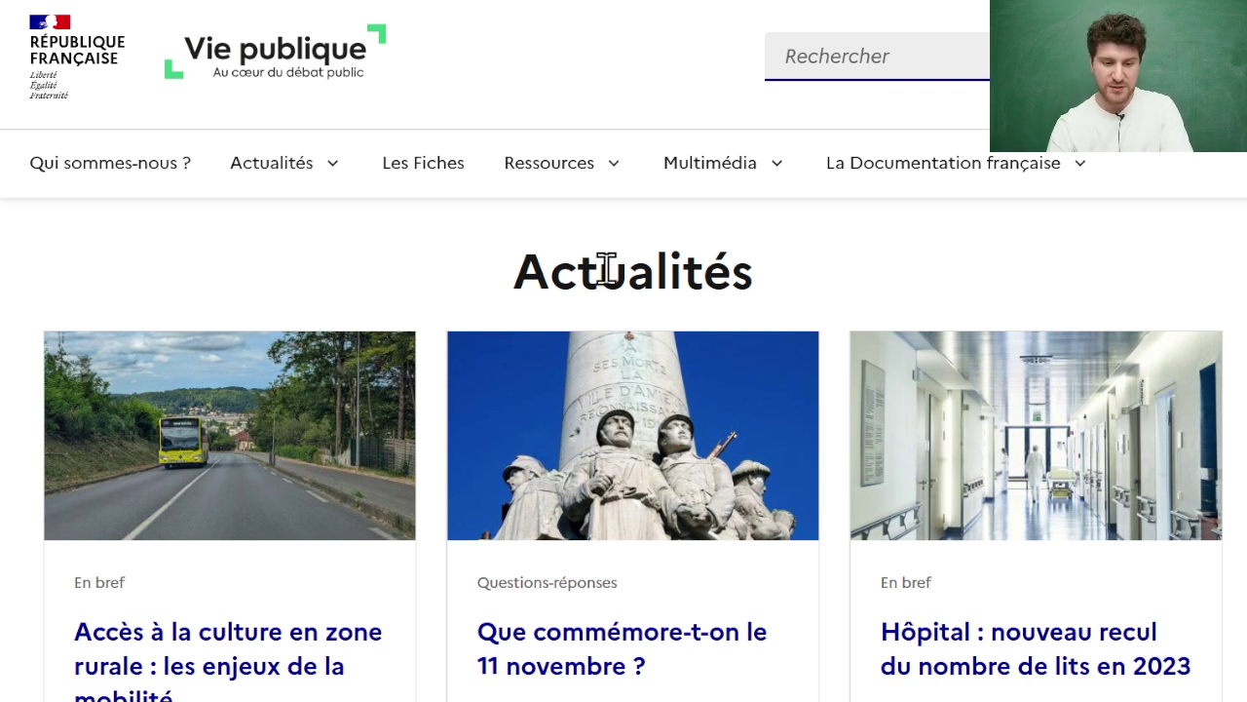
Look through the Actualités articles on the Vie publique home page.
{"action": "scroll", "coordinate": [607, 264], "scroll_direction": "down", "scroll_amount": 5}
{"action": "scroll", "coordinate": [623, 264], "scroll_direction": "up", "scroll_amount": 4}
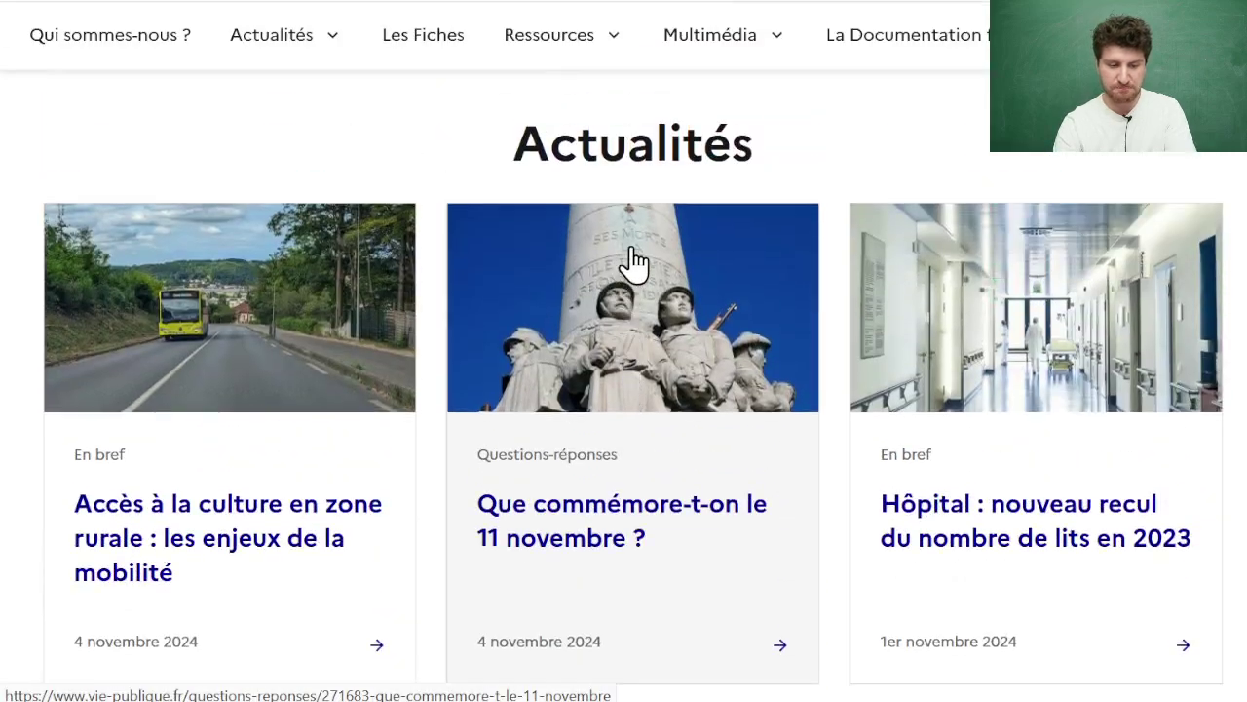
{"action": "scroll", "coordinate": [634, 263], "scroll_direction": "down", "scroll_amount": 10}
{"action": "scroll", "coordinate": [629, 259], "scroll_direction": "up", "scroll_amount": 10}
{"action": "scroll", "coordinate": [594, 259], "scroll_direction": "down", "scroll_amount": 5}
{"action": "scroll", "coordinate": [490, 231], "scroll_direction": "up", "scroll_amount": 5}
Read through the article "Accès à la culture en zone rurale : les enjeux de la mobilité" and return to the home page.
{"action": "left_click", "coordinate": [281, 324]}
{"action": "scroll", "coordinate": [946, 315], "scroll_direction": "down", "scroll_amount": 12}
{"action": "scroll", "coordinate": [914, 302], "scroll_direction": "down", "scroll_amount": 15}
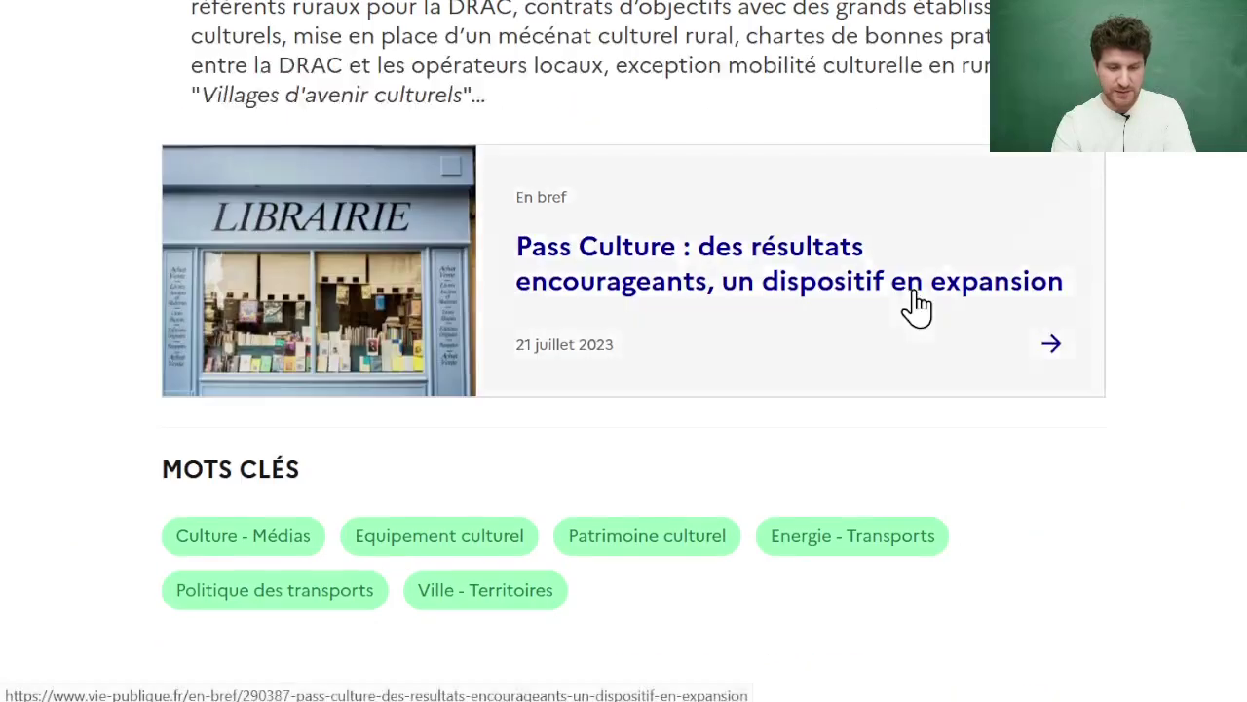
{"action": "scroll", "coordinate": [916, 305], "scroll_direction": "up", "scroll_amount": 12}
{"action": "scroll", "coordinate": [916, 305], "scroll_direction": "up", "scroll_amount": 12}
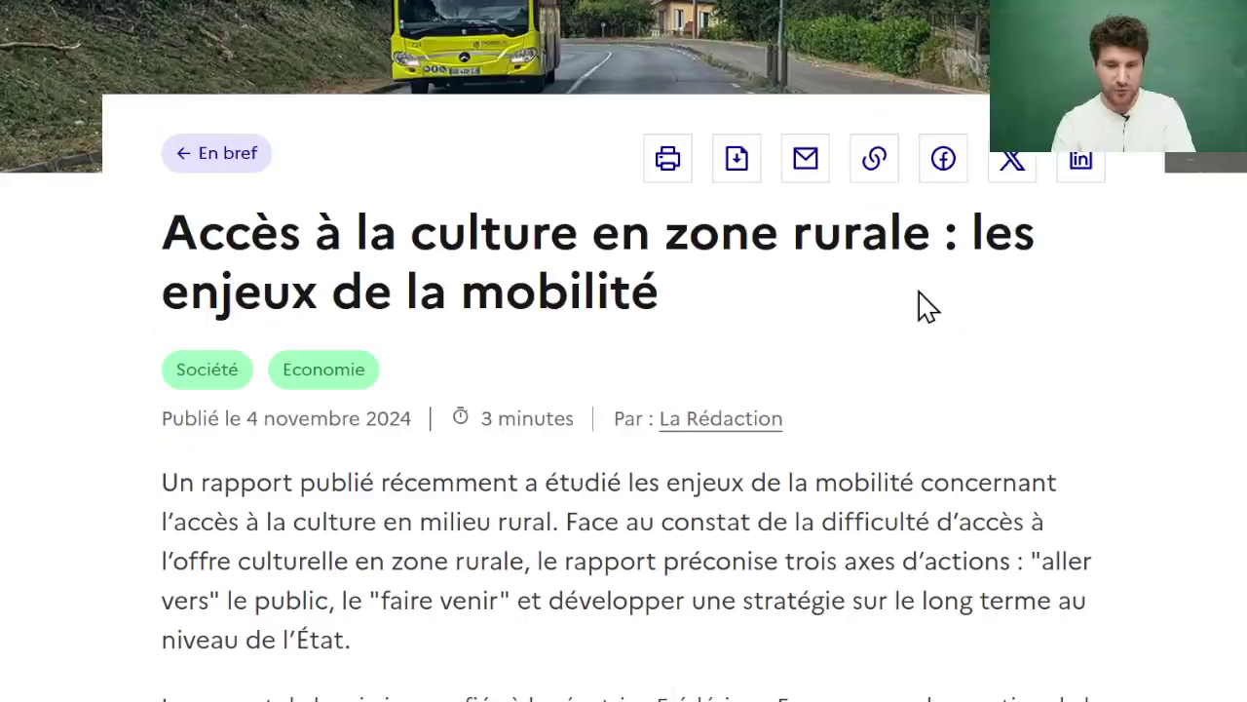
{"action": "scroll", "coordinate": [925, 306], "scroll_direction": "down", "scroll_amount": 12}
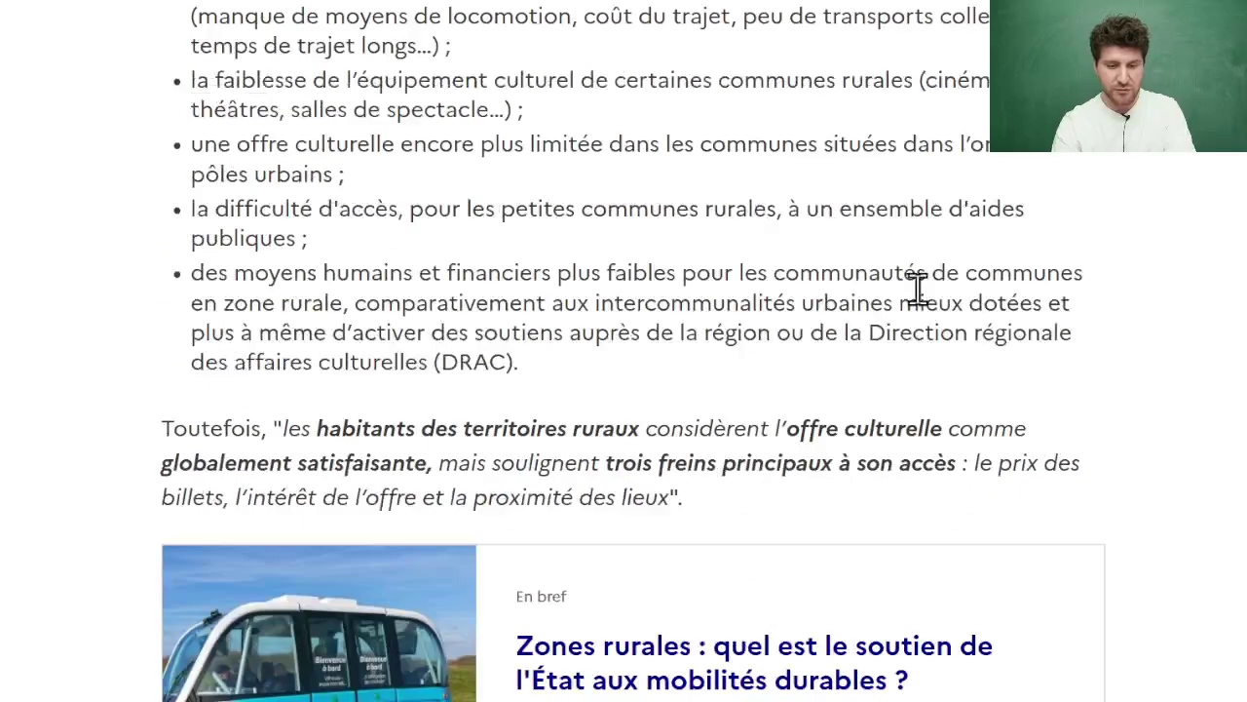
{"action": "scroll", "coordinate": [921, 297], "scroll_direction": "down", "scroll_amount": 5}
{"action": "scroll", "coordinate": [925, 307], "scroll_direction": "down", "scroll_amount": 3}
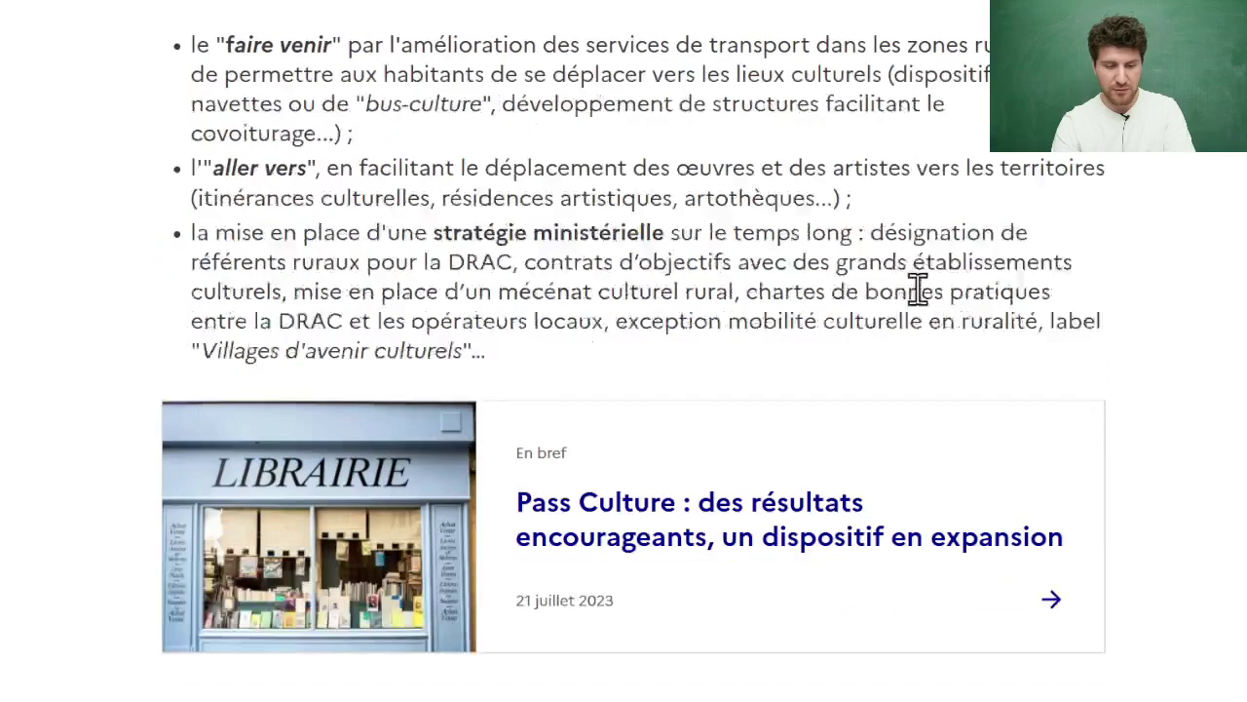
{"action": "scroll", "coordinate": [925, 307], "scroll_direction": "down", "scroll_amount": 4}
{"action": "scroll", "coordinate": [926, 307], "scroll_direction": "up", "scroll_amount": 4}
{"action": "scroll", "coordinate": [921, 300], "scroll_direction": "up", "scroll_amount": 5}
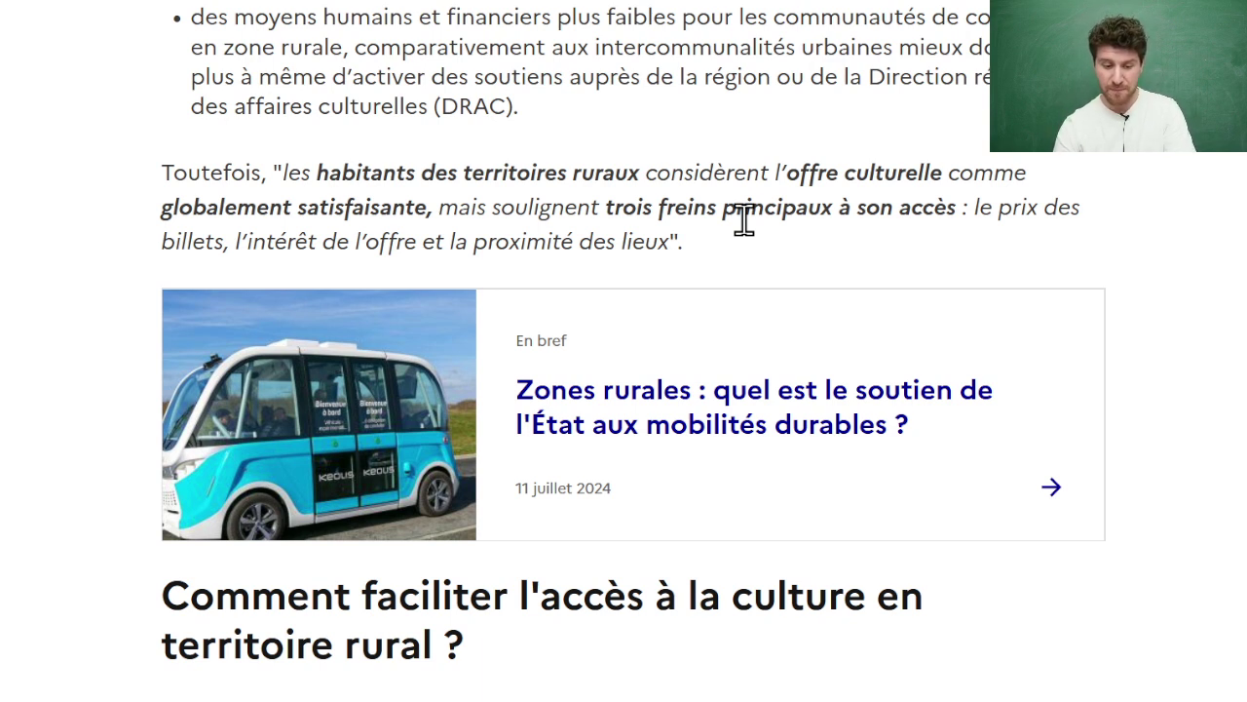
{"action": "scroll", "coordinate": [760, 243], "scroll_direction": "down", "scroll_amount": 5}
{"action": "scroll", "coordinate": [766, 239], "scroll_direction": "up", "scroll_amount": 12}
{"action": "scroll", "coordinate": [766, 251], "scroll_direction": "up", "scroll_amount": 3}
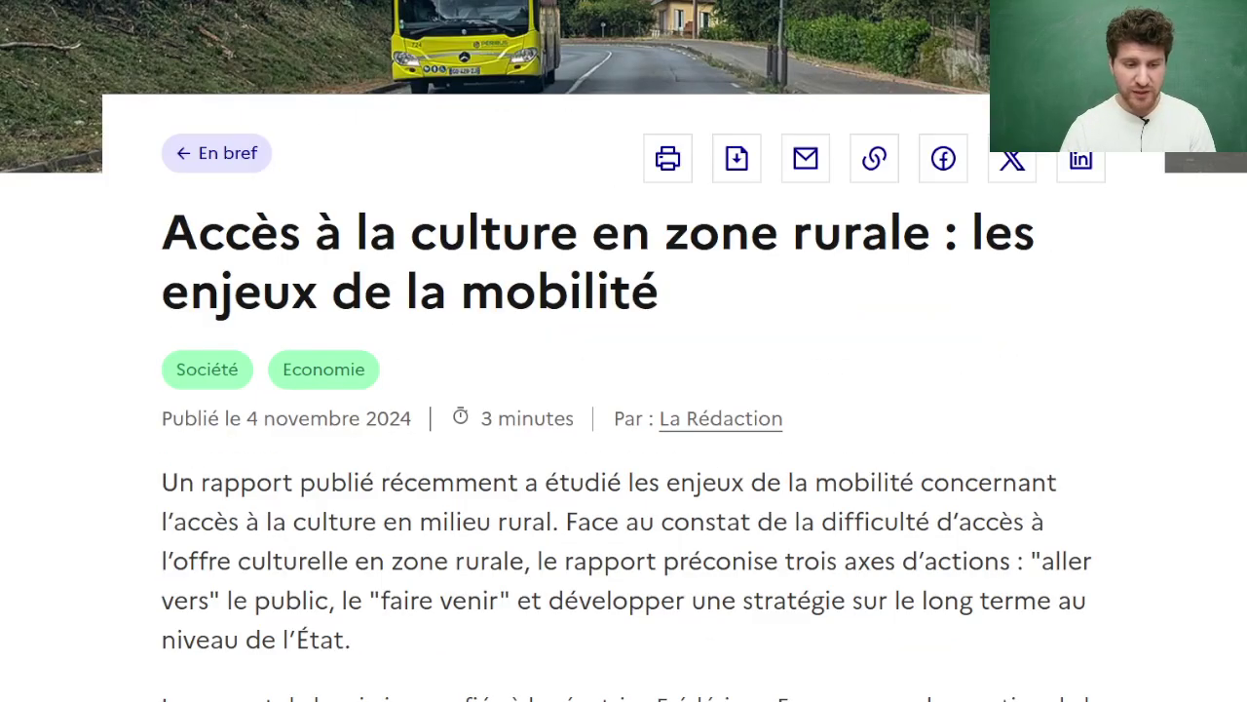
{"action": "key", "text": "alt+Left"}
{"action": "scroll", "coordinate": [822, 231], "scroll_direction": "up", "scroll_amount": 1}
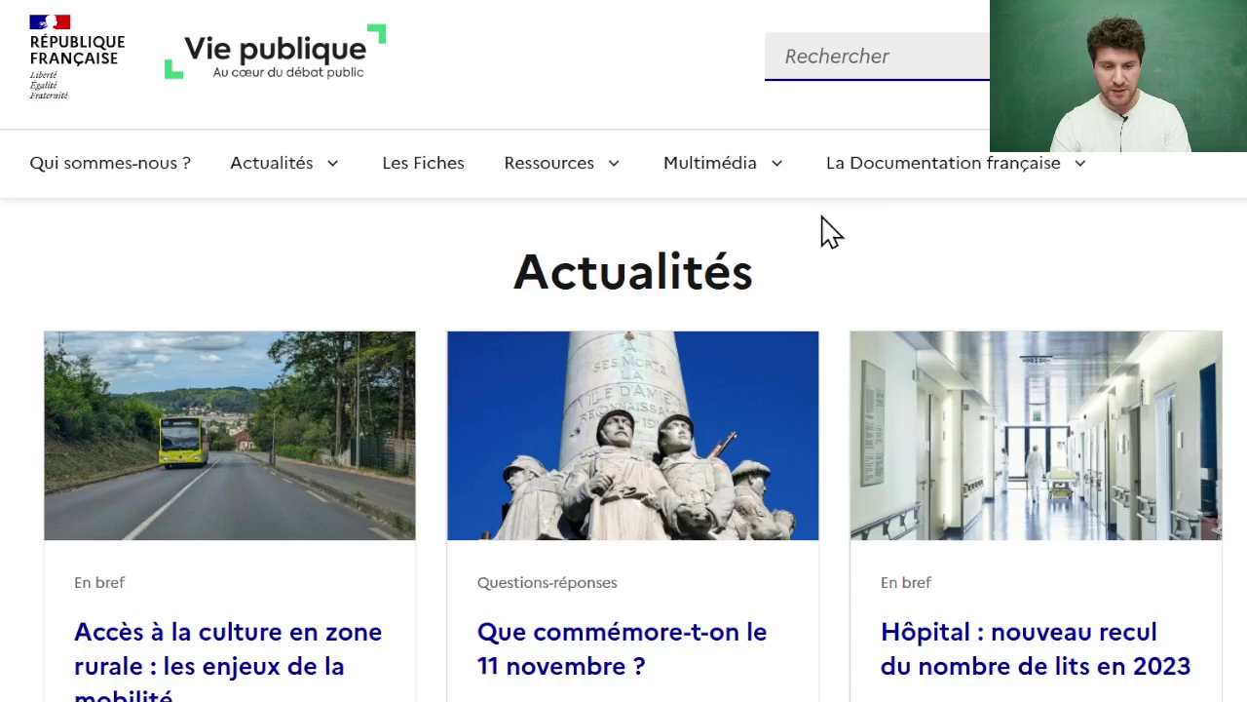
Search the web in a new tab for "flux rss vie publique" and open the vie-publique.fr Flux RSS page.
{"action": "key", "text": "ctrl+t"}
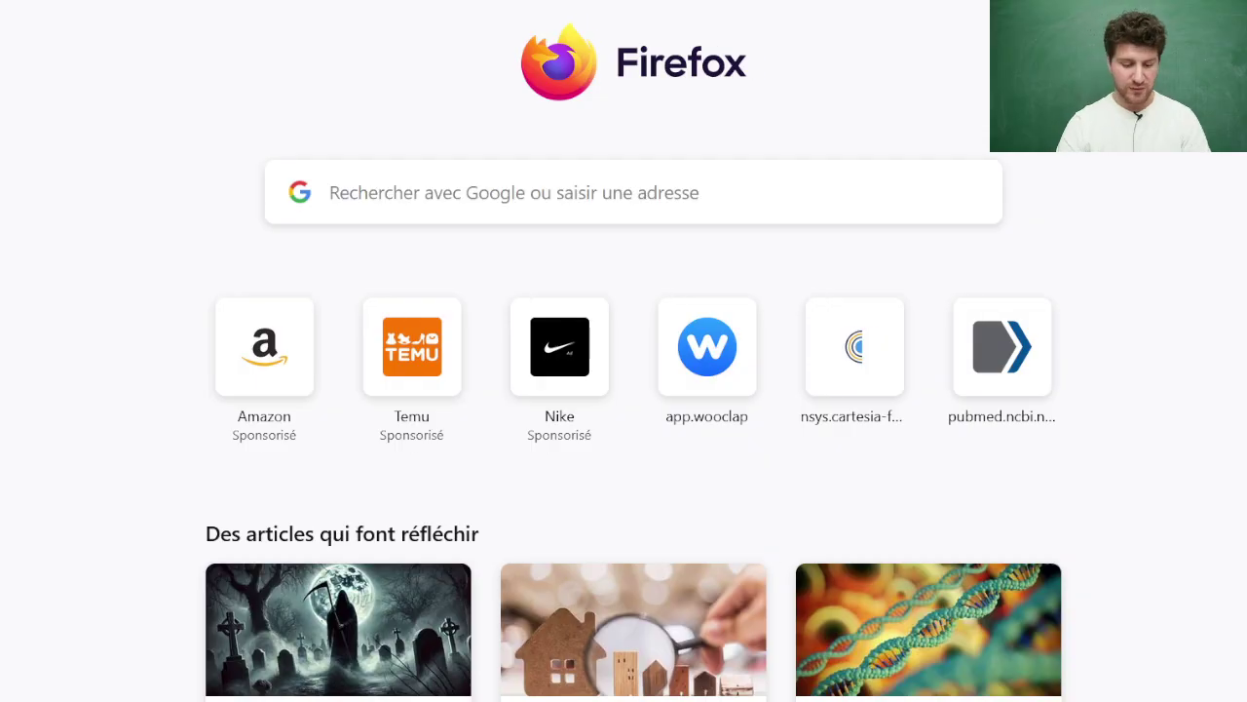
{"action": "type", "text": "flux rss"}
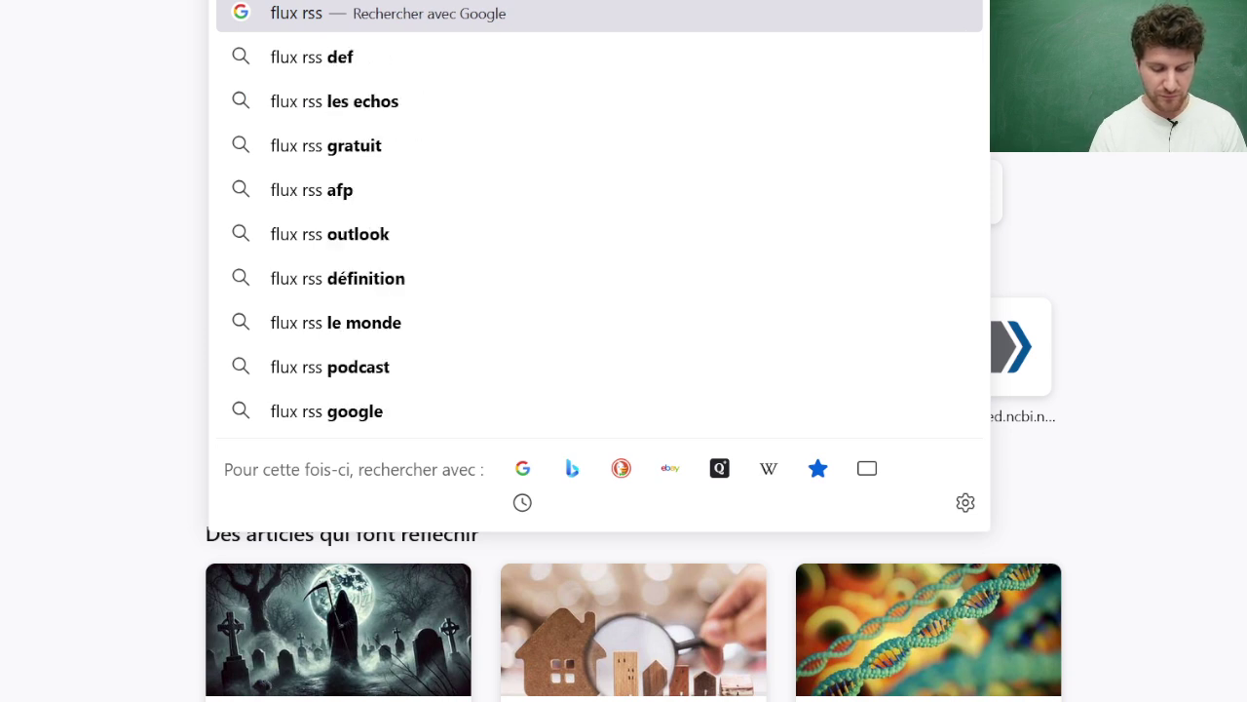
{"action": "type", "text": " vie publique"}
{"action": "key", "text": "Return"}
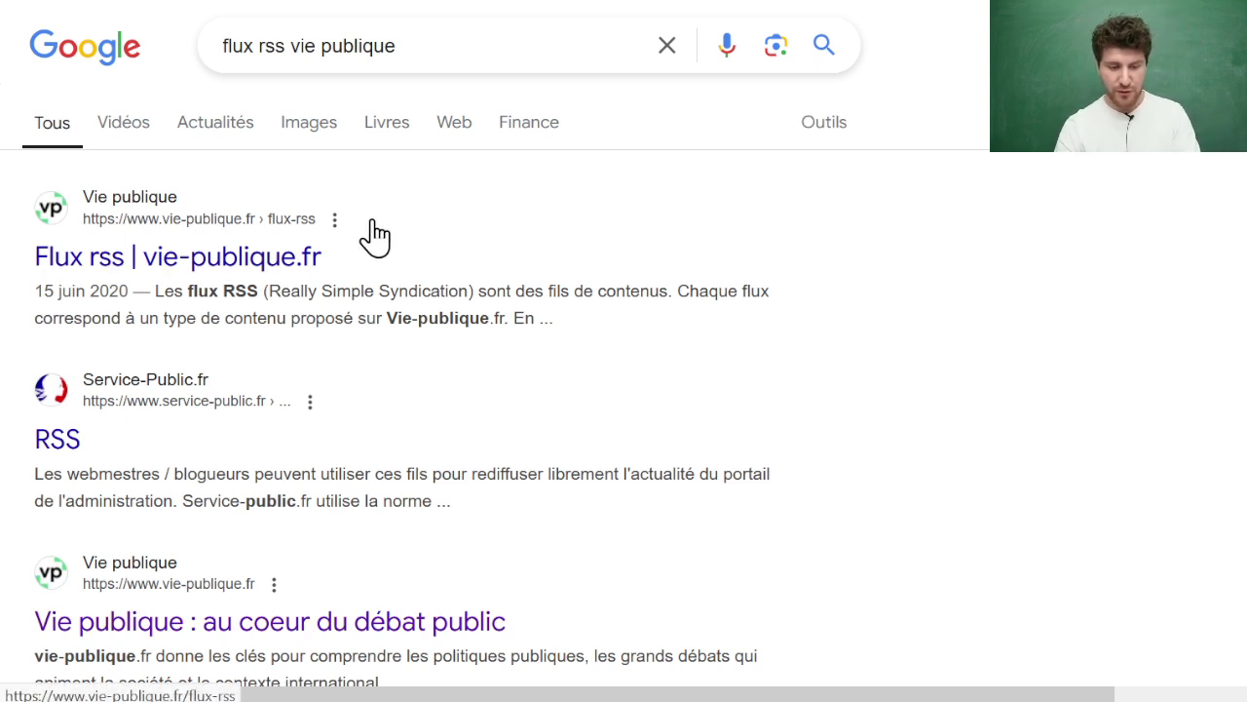
{"action": "left_click", "coordinate": [300, 256]}
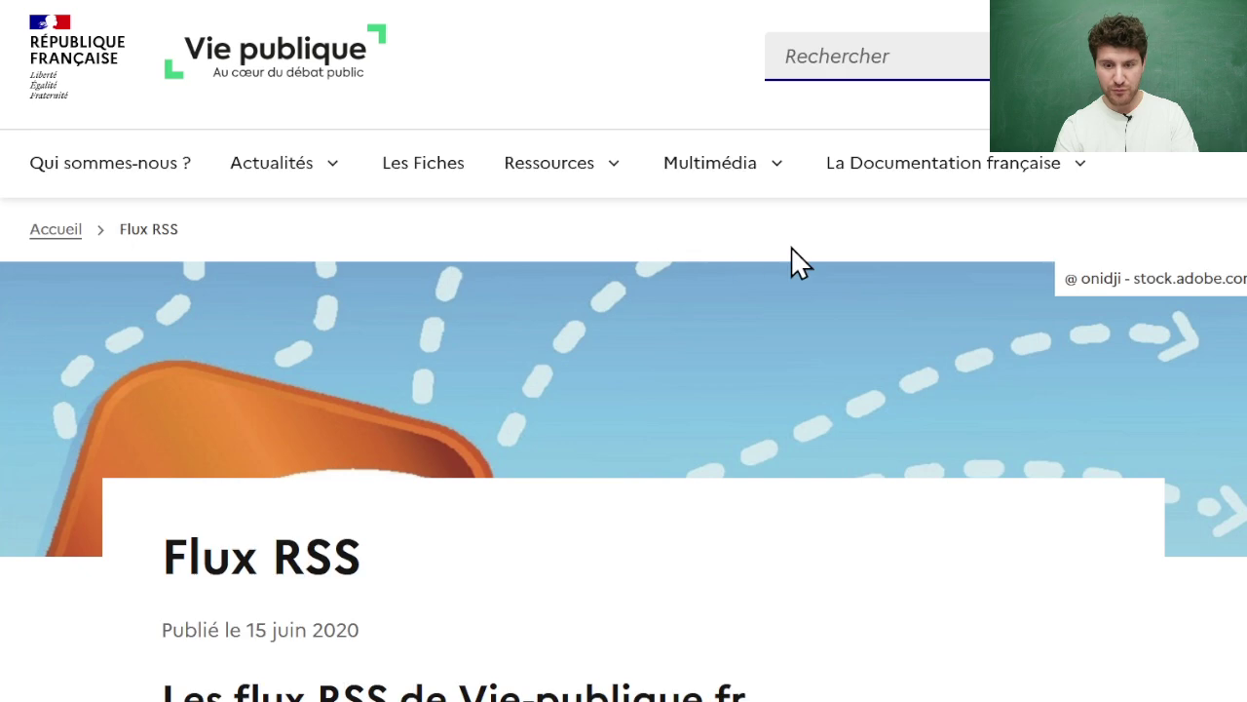
Examine the RSS feeds and their addresses listed on the Vie-publique.fr page.
{"action": "scroll", "coordinate": [794, 252], "scroll_direction": "down", "scroll_amount": 5}
{"action": "scroll", "coordinate": [798, 245], "scroll_direction": "down", "scroll_amount": 3}
{"action": "scroll", "coordinate": [798, 245], "scroll_direction": "up", "scroll_amount": 8}
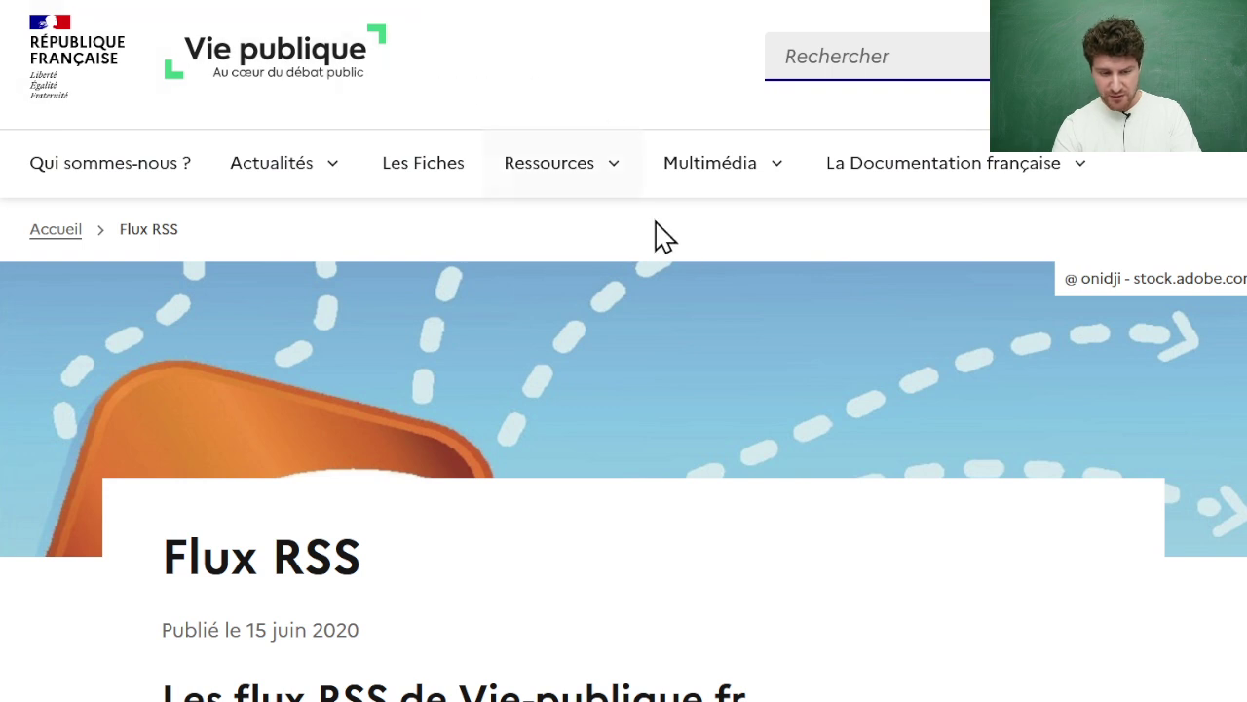
{"action": "scroll", "coordinate": [682, 255], "scroll_direction": "down", "scroll_amount": 5}
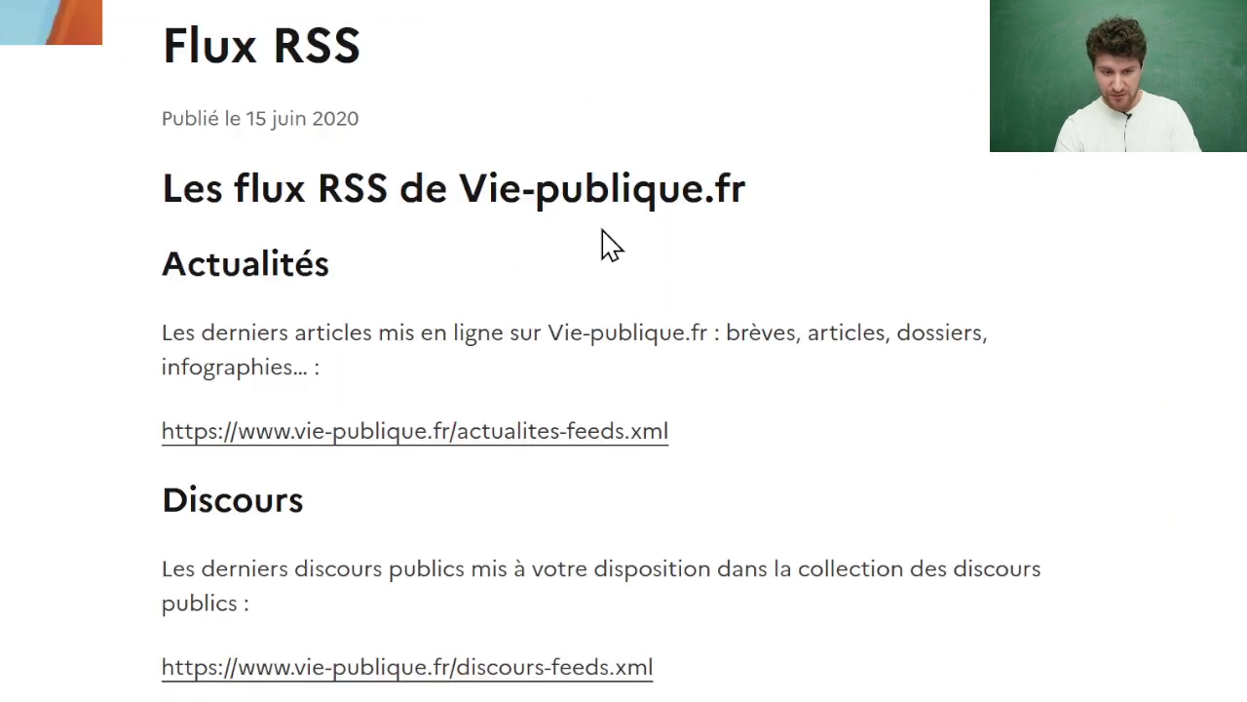
{"action": "scroll", "coordinate": [615, 237], "scroll_direction": "down", "scroll_amount": 12}
{"action": "scroll", "coordinate": [616, 237], "scroll_direction": "up", "scroll_amount": 12}
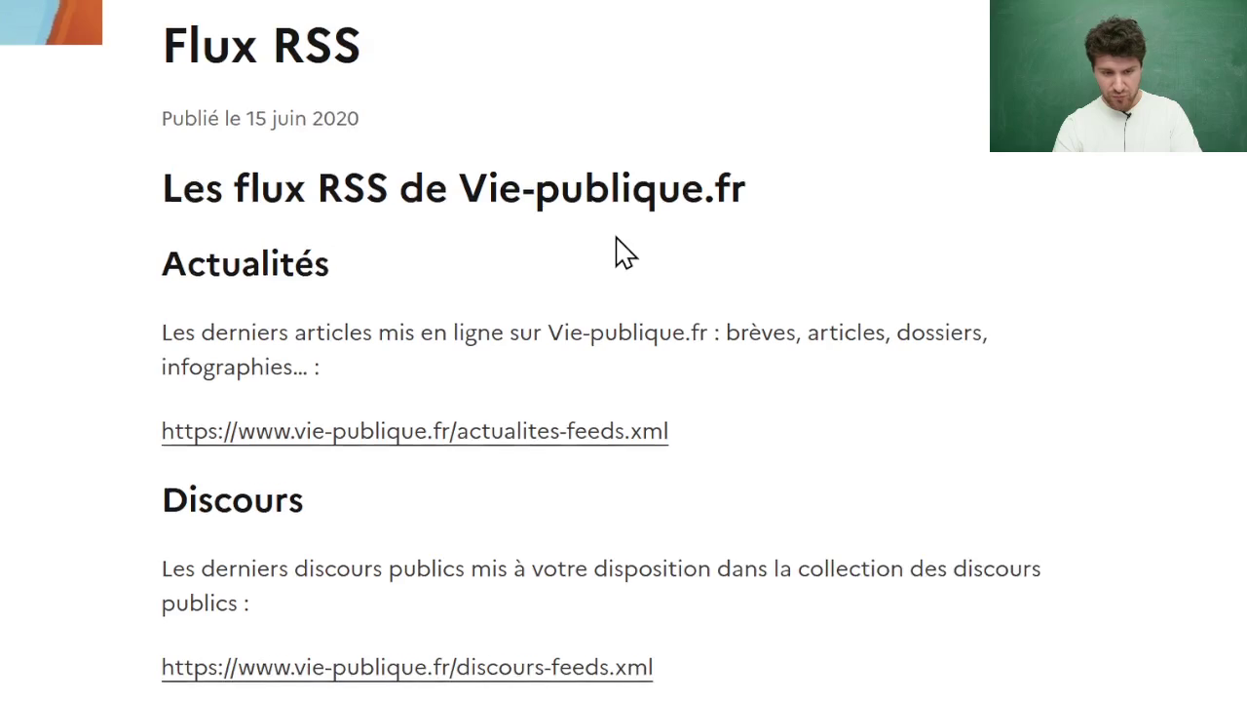
{"action": "scroll", "coordinate": [599, 265], "scroll_direction": "down", "scroll_amount": 5}
{"action": "scroll", "coordinate": [487, 380], "scroll_direction": "up", "scroll_amount": 5}
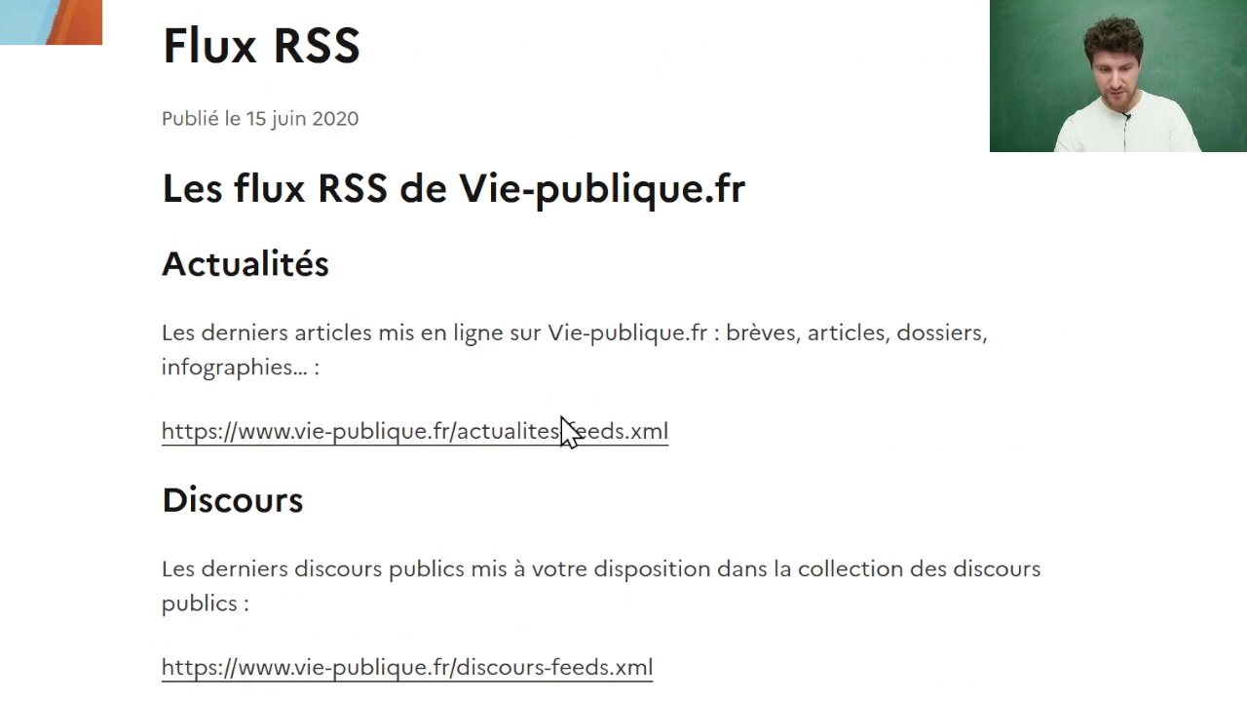
{"action": "left_click", "coordinate": [539, 436]}
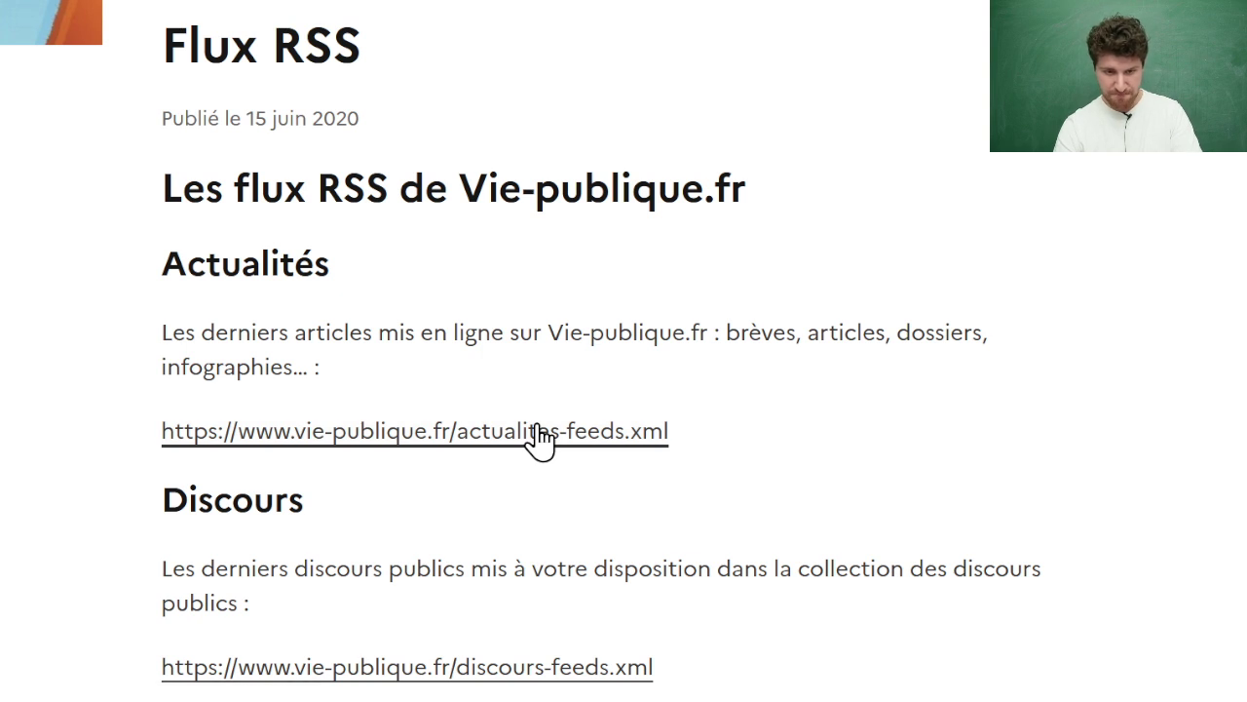
{"action": "left_click_drag", "start_coordinate": [710, 439], "coordinate": [159, 429]}
{"action": "key", "text": "ctrl+c"}
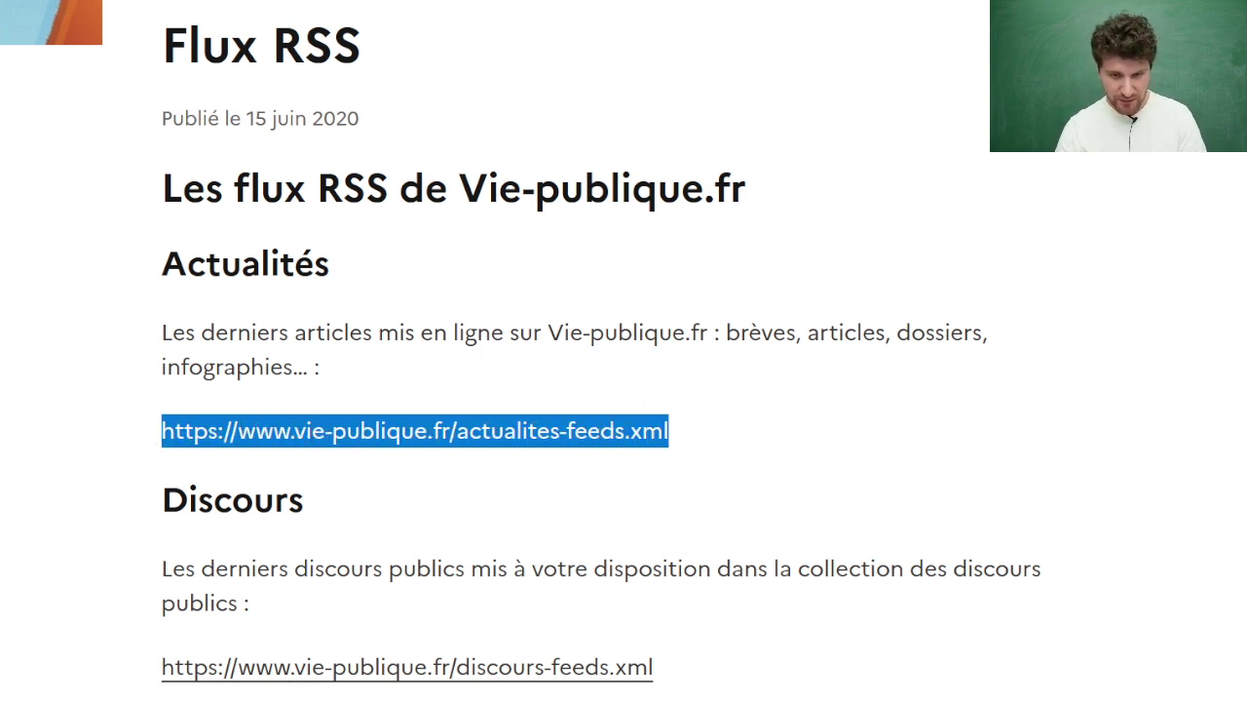
{"action": "key", "text": "ctrl+t"}
{"action": "key", "text": "ctrl+Tab"}
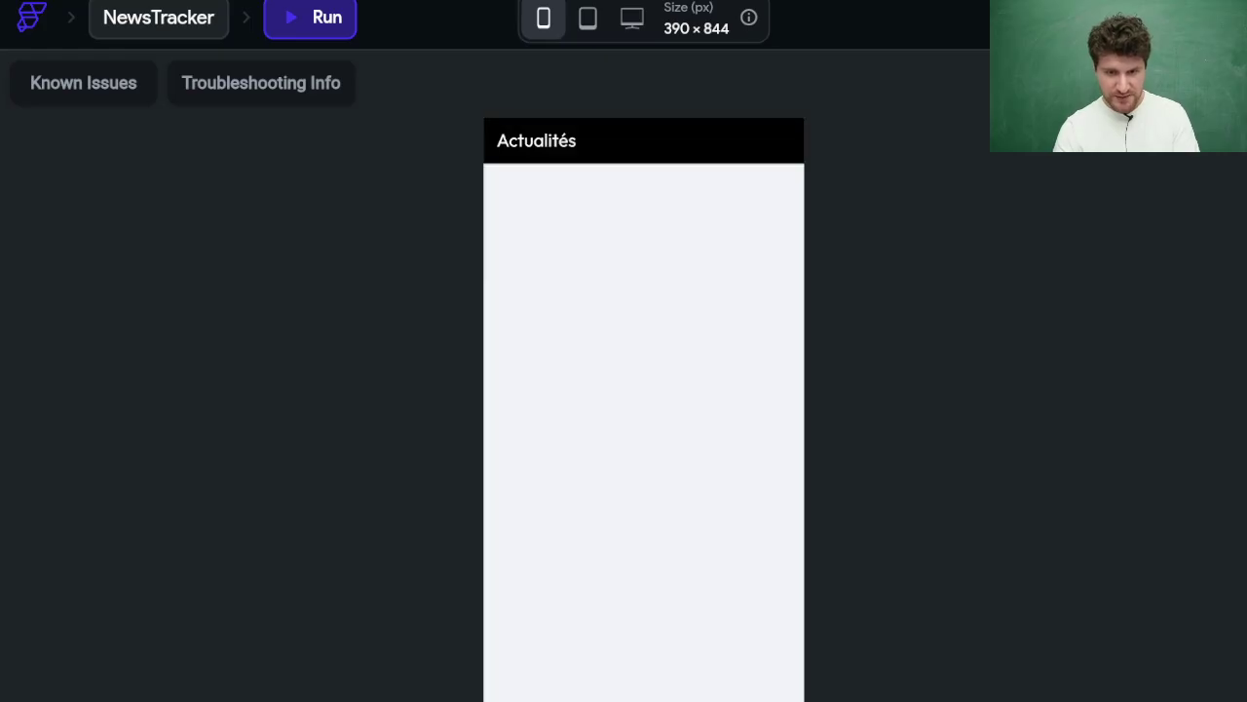
{"action": "key", "text": "ctrl+shift+Tab"}
{"action": "key", "text": "ctrl+l"}
{"action": "key", "text": "ctrl+v"}
{"action": "key", "text": "Return"}
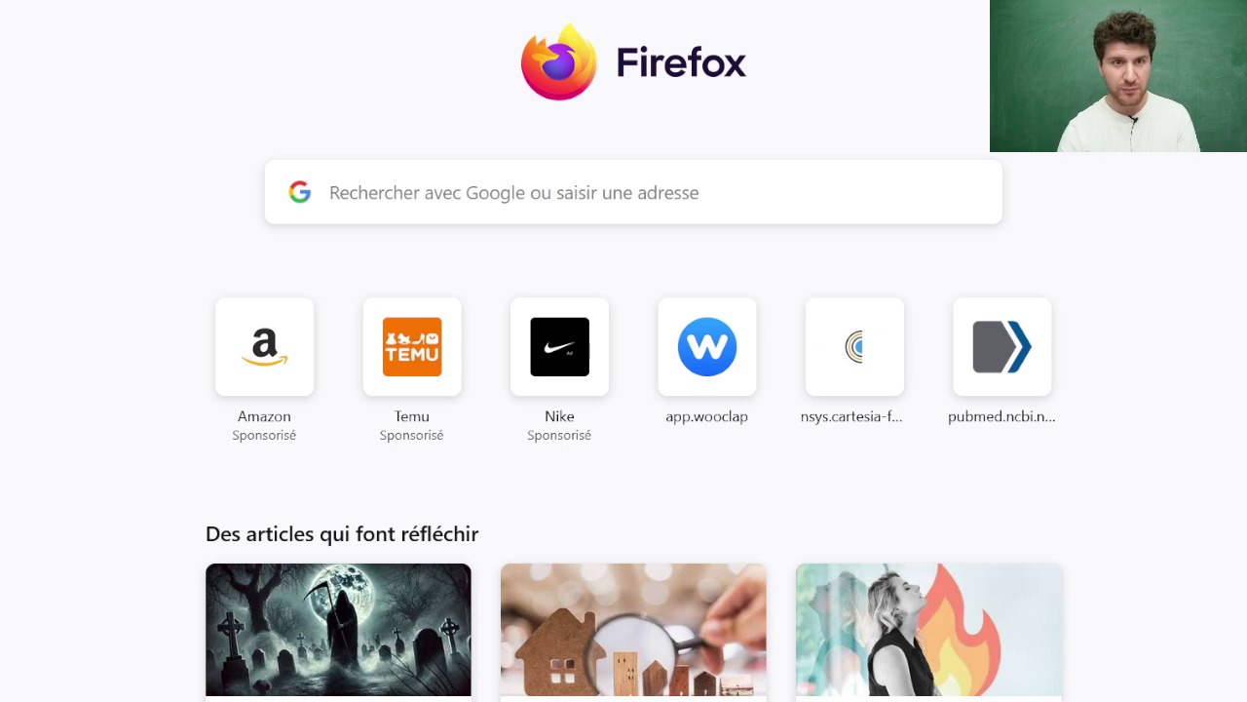
{"action": "key", "text": "ctrl+l"}
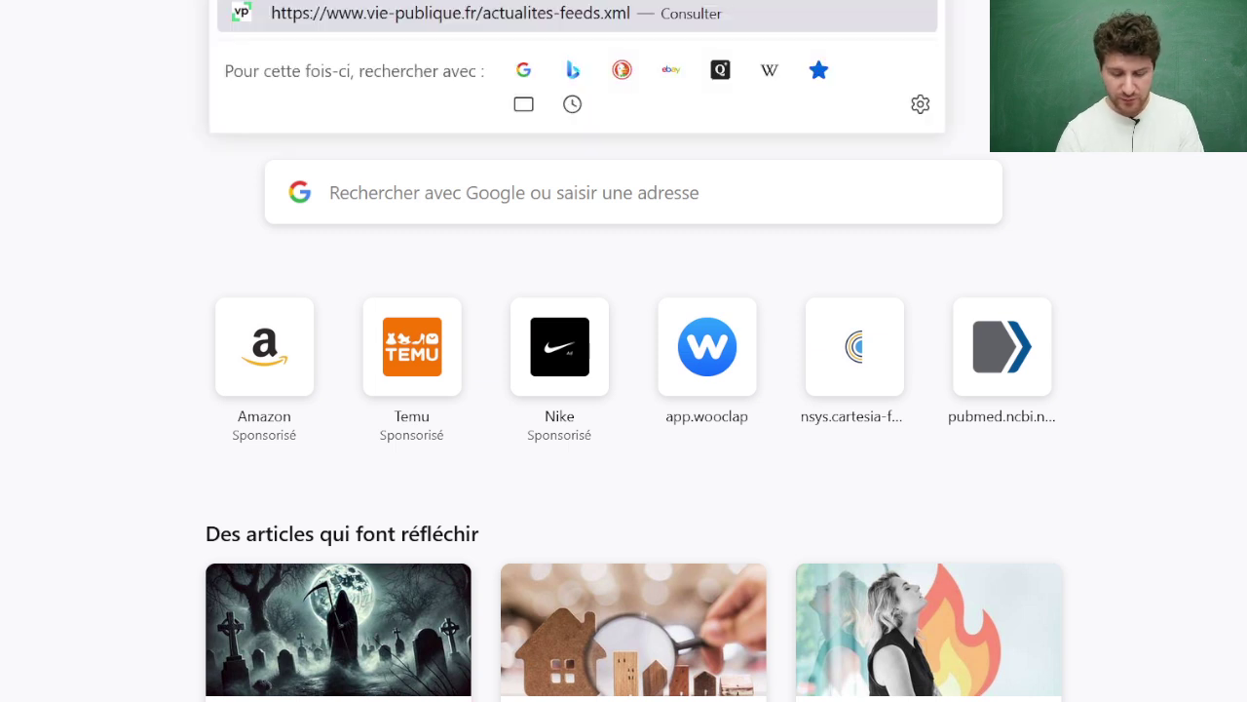
{"action": "key", "text": "Return"}
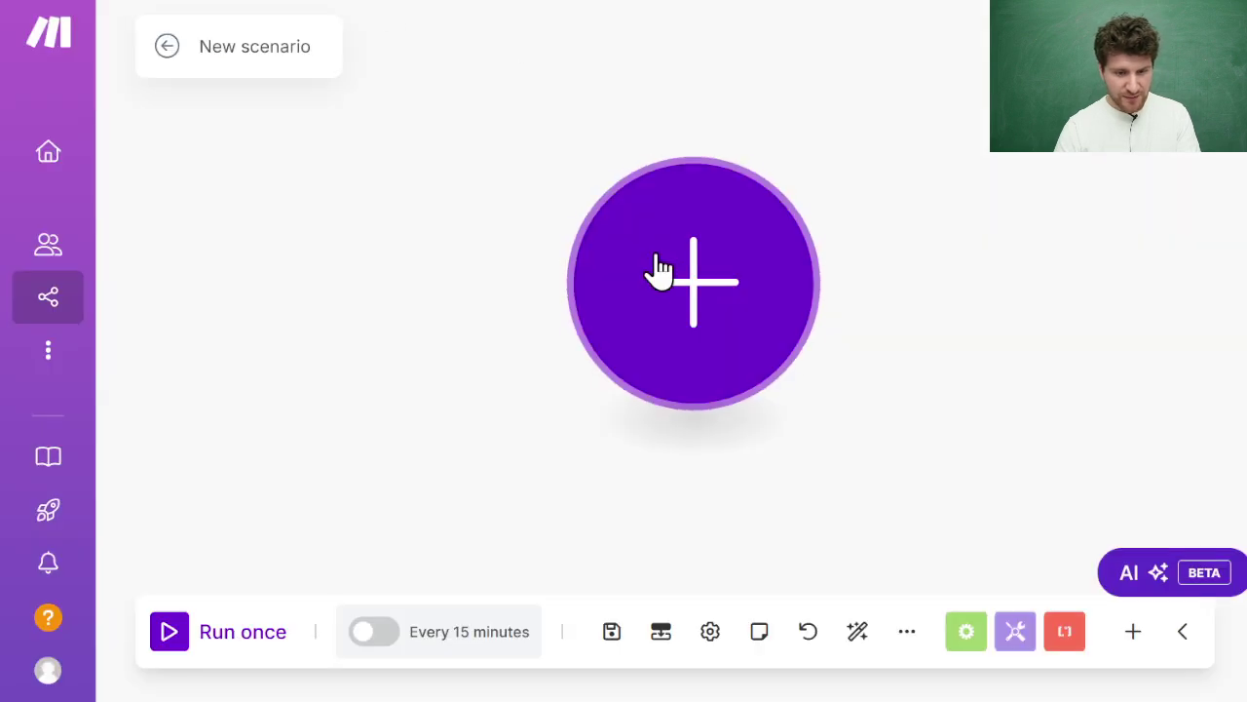
{"action": "left_click", "coordinate": [655, 271]}
{"action": "left_click", "coordinate": [439, 250]}
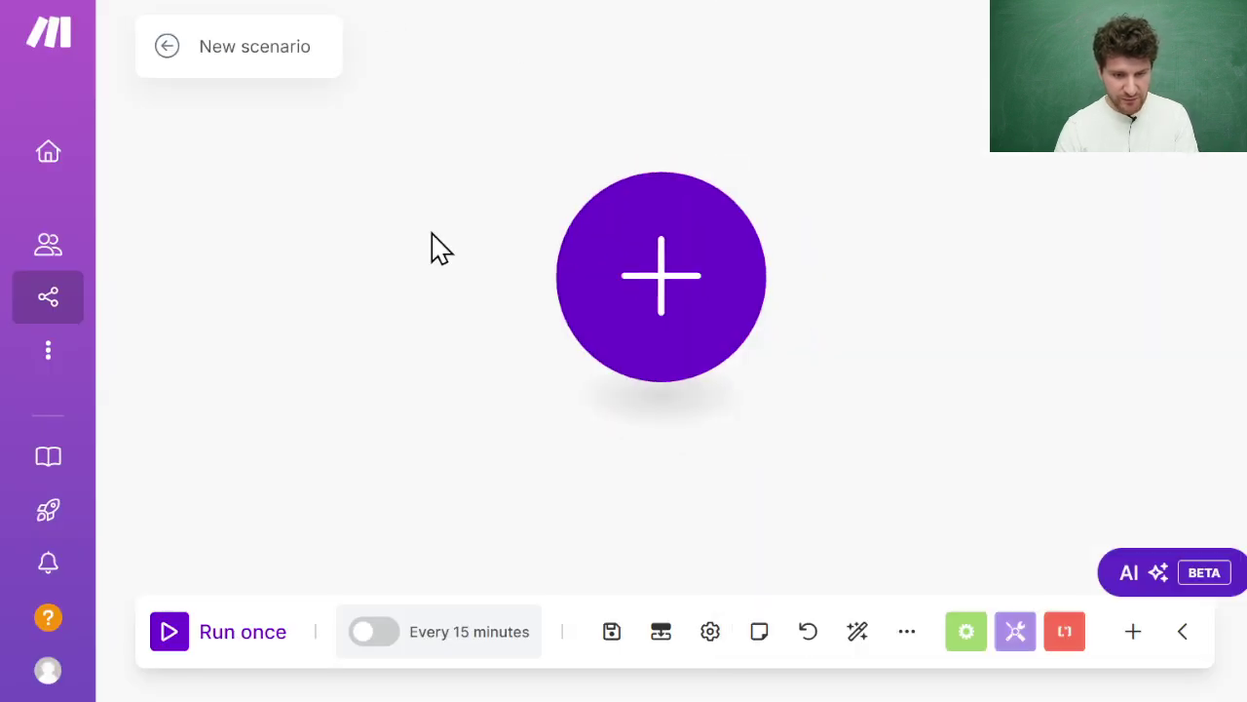
{"action": "scroll", "coordinate": [437, 250], "scroll_direction": "down", "scroll_amount": 3}
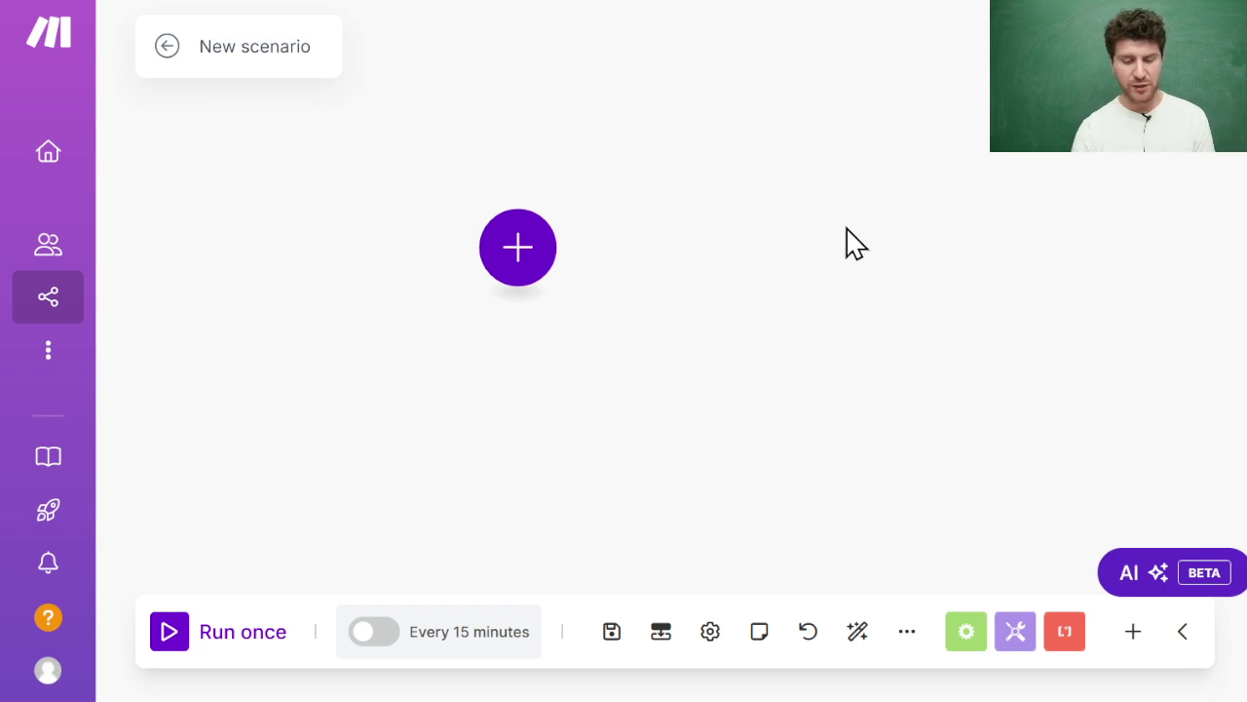
{"action": "left_click", "coordinate": [502, 278]}
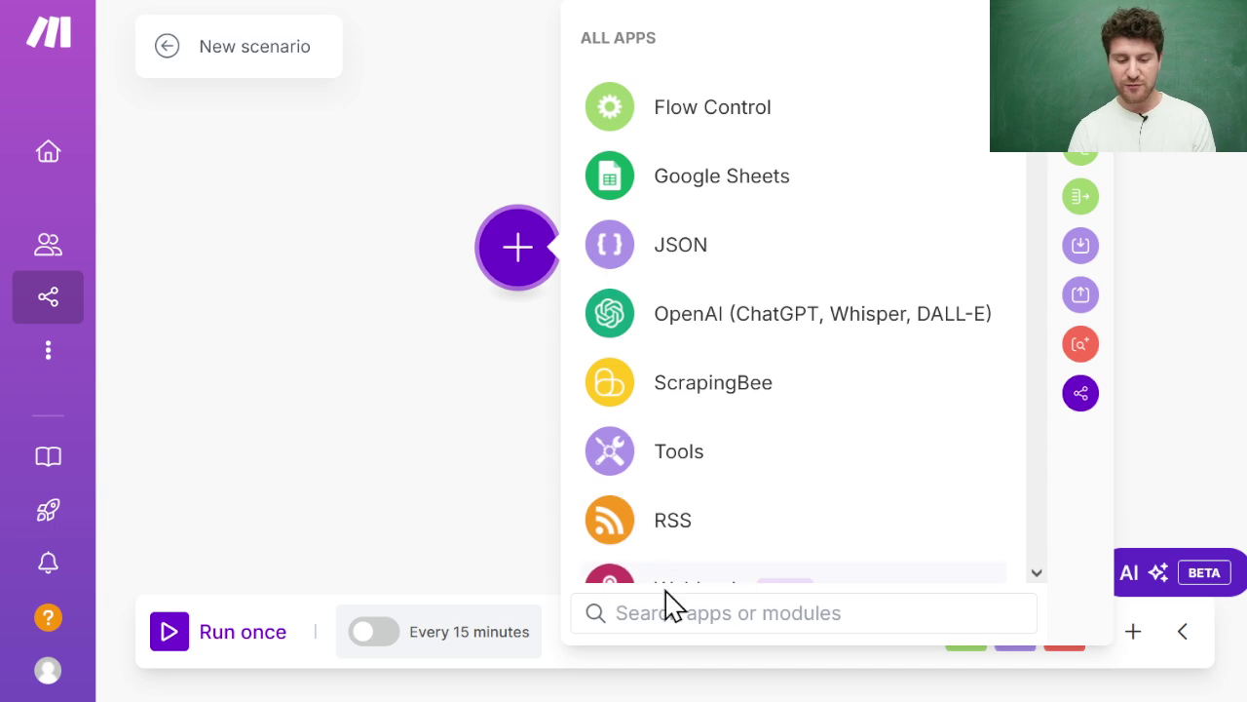
{"action": "type", "text": "gmail"}
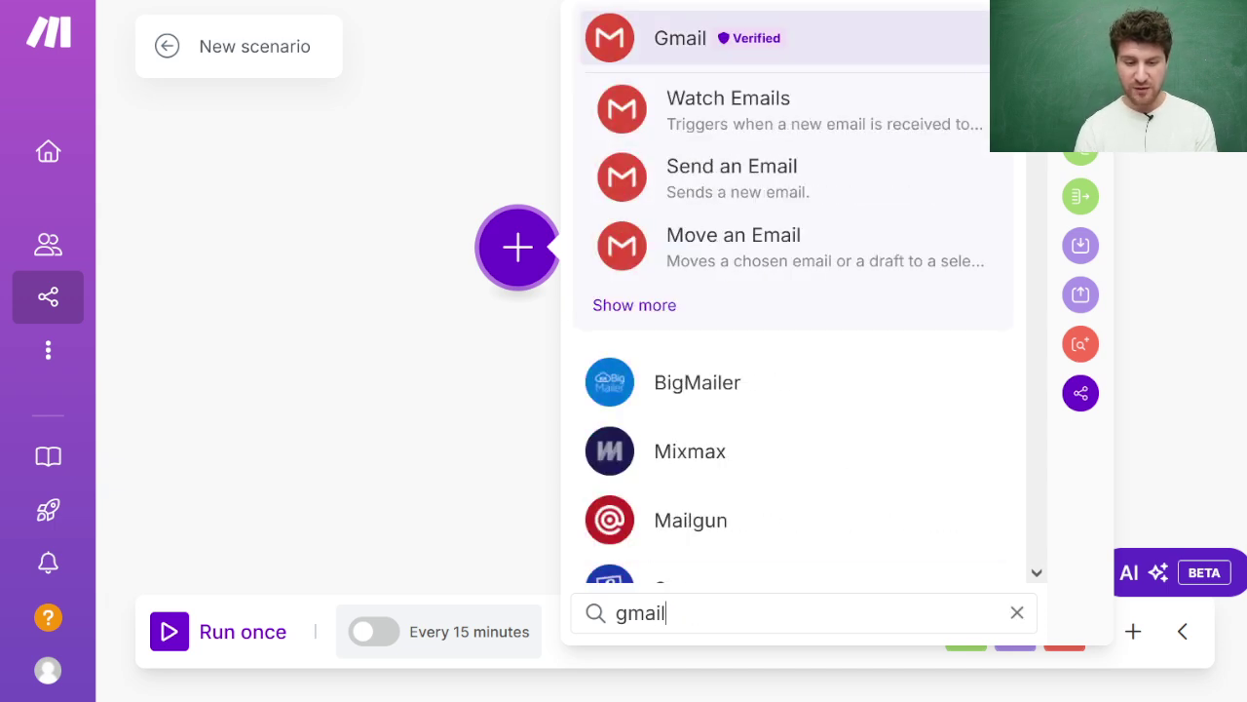
{"action": "left_click", "coordinate": [672, 37]}
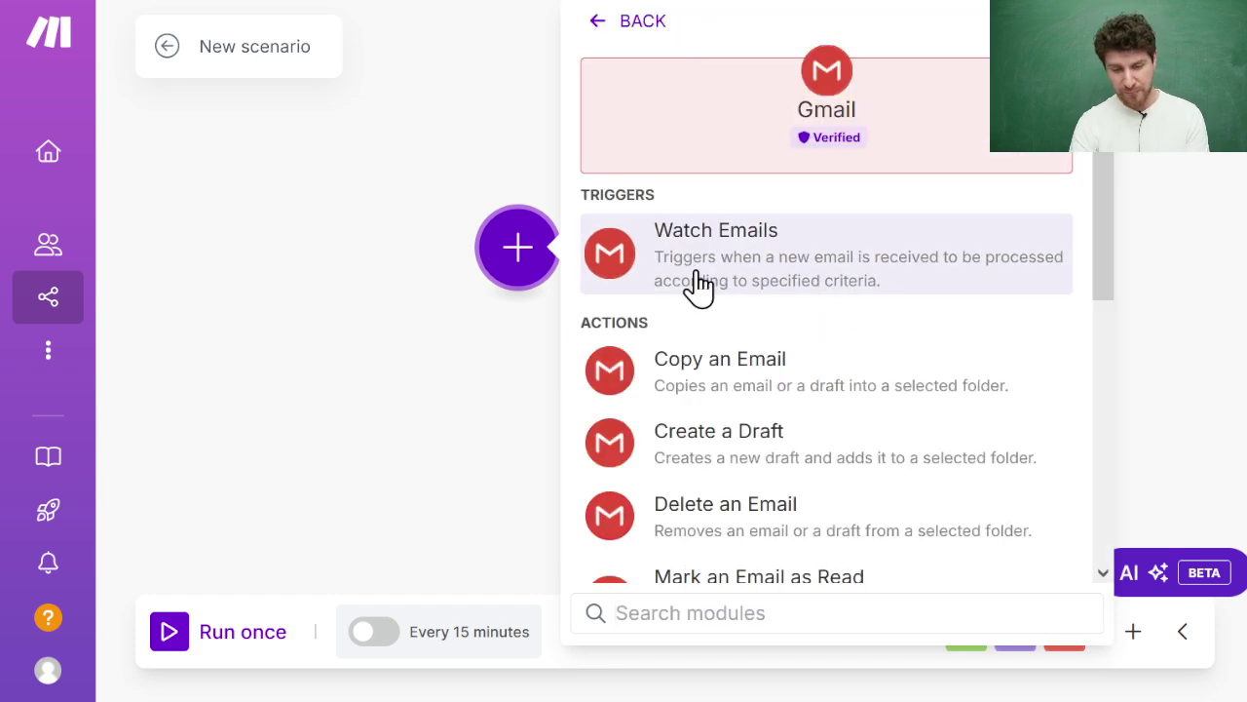
{"action": "left_click", "coordinate": [752, 259]}
Look through the settings of the Gmail Watch Emails module and close them.
{"action": "scroll", "coordinate": [838, 428], "scroll_direction": "down", "scroll_amount": 3}
{"action": "scroll", "coordinate": [835, 432], "scroll_direction": "up", "scroll_amount": 3}
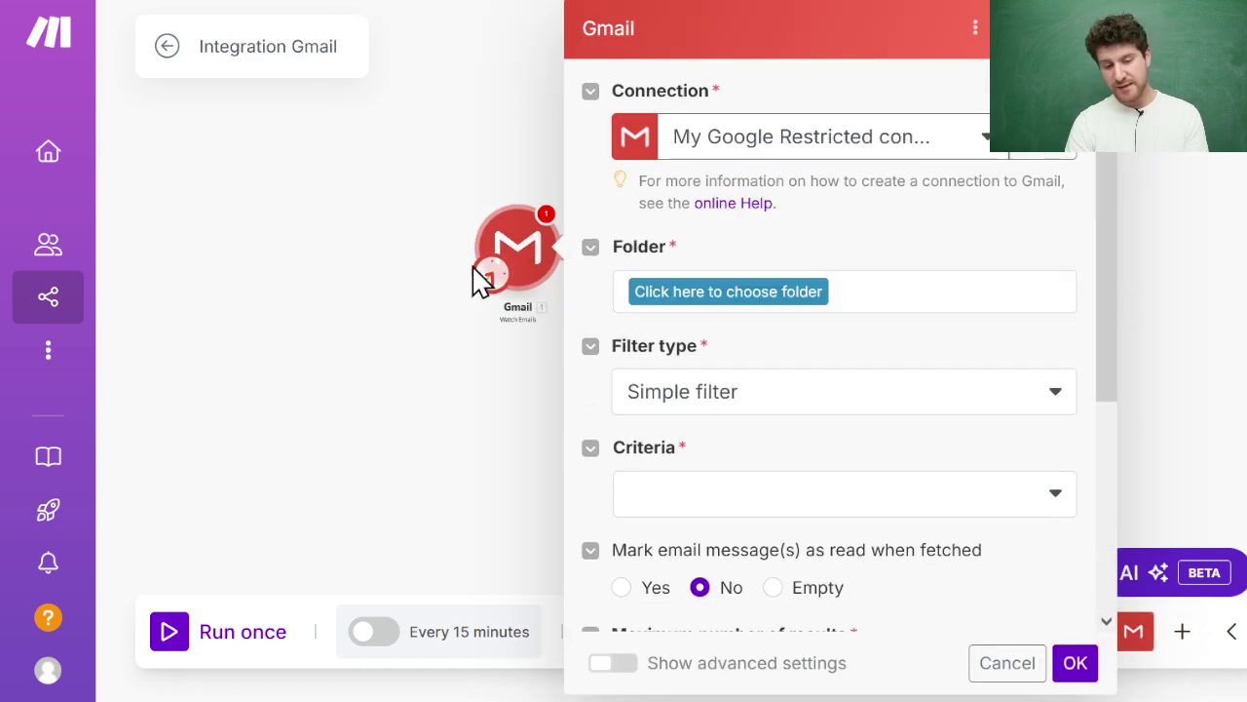
{"action": "left_click", "coordinate": [402, 255]}
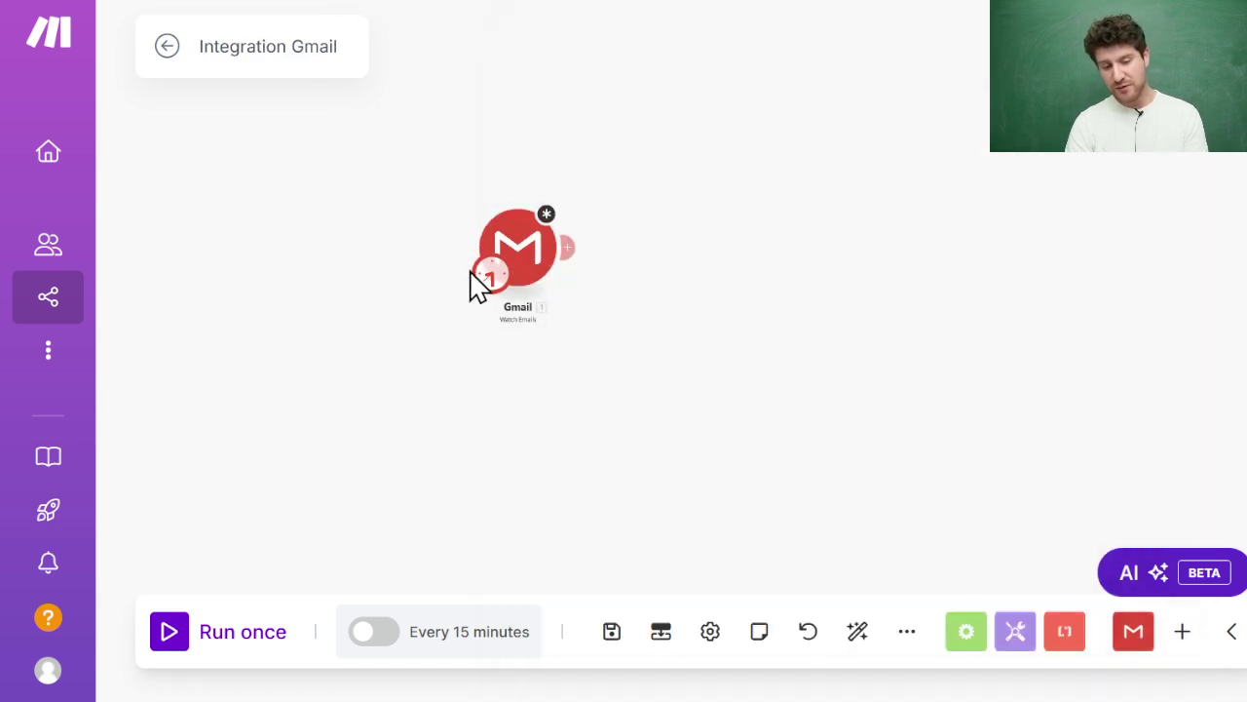
{"action": "left_click", "coordinate": [526, 263]}
{"action": "scroll", "coordinate": [734, 321], "scroll_direction": "down", "scroll_amount": 3}
{"action": "left_click", "coordinate": [387, 264]}
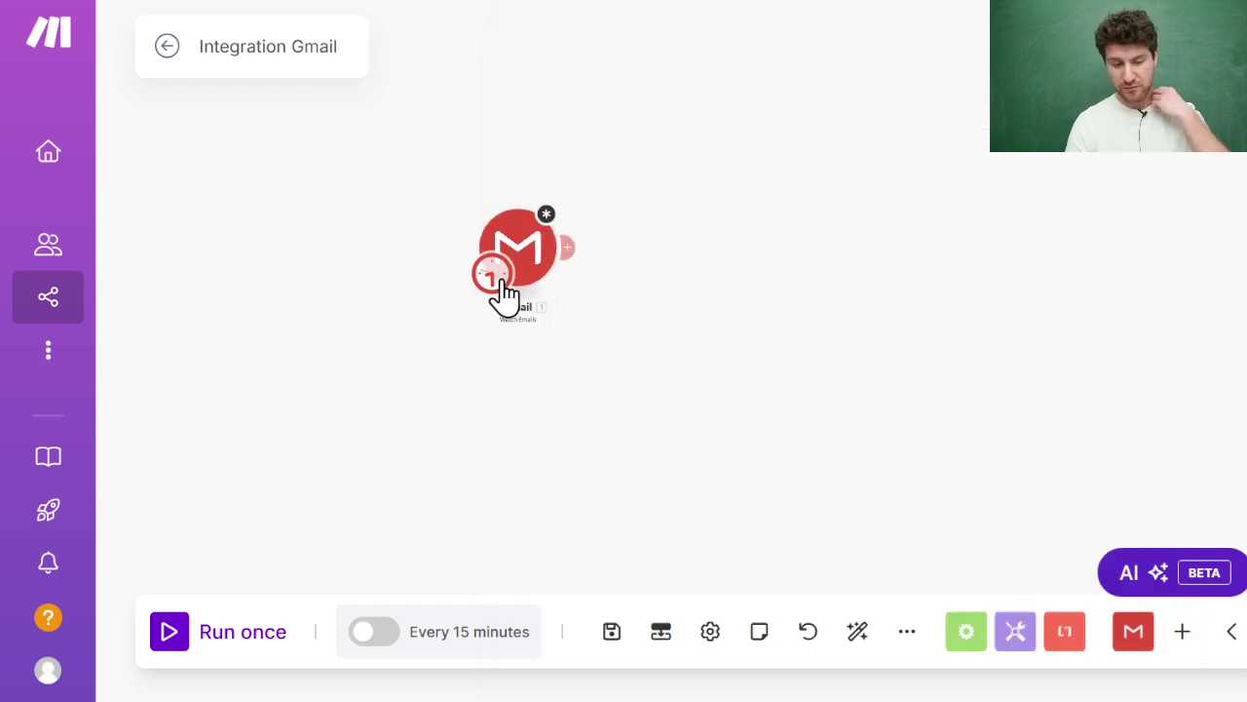
Add Slack's Create a Message module after the Gmail trigger and close its settings.
{"action": "left_click", "coordinate": [573, 247]}
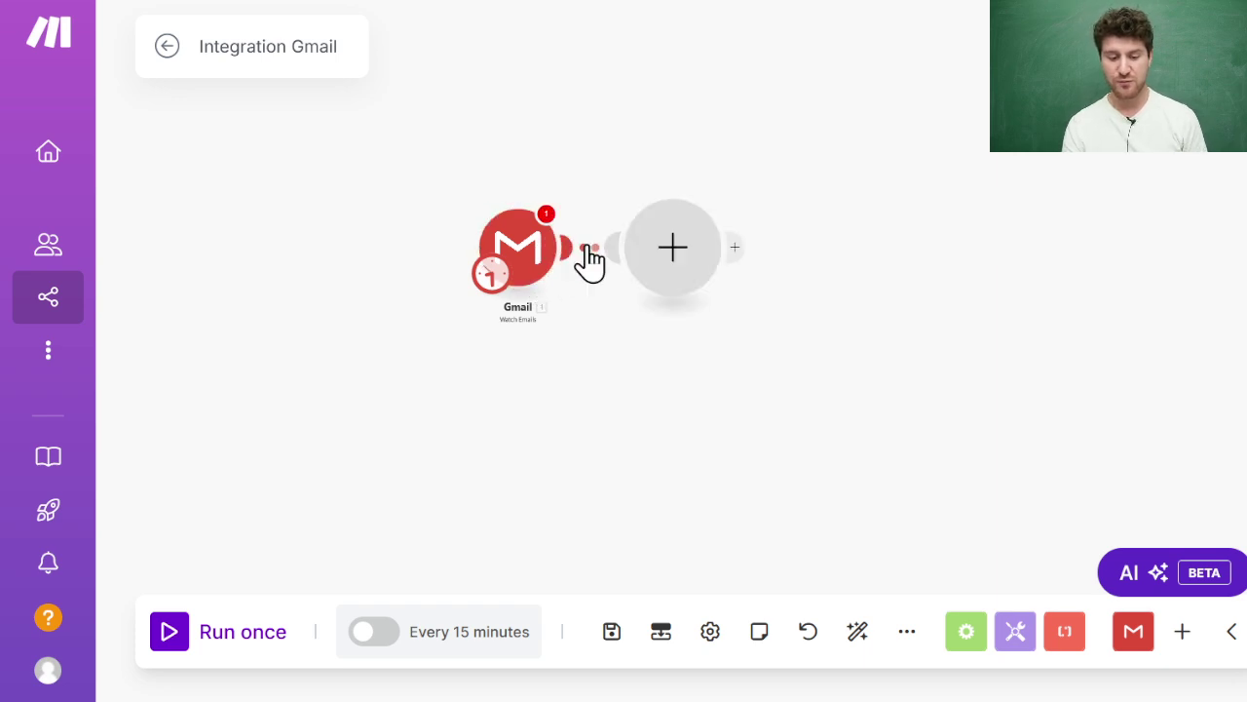
{"action": "type", "text": "sla"}
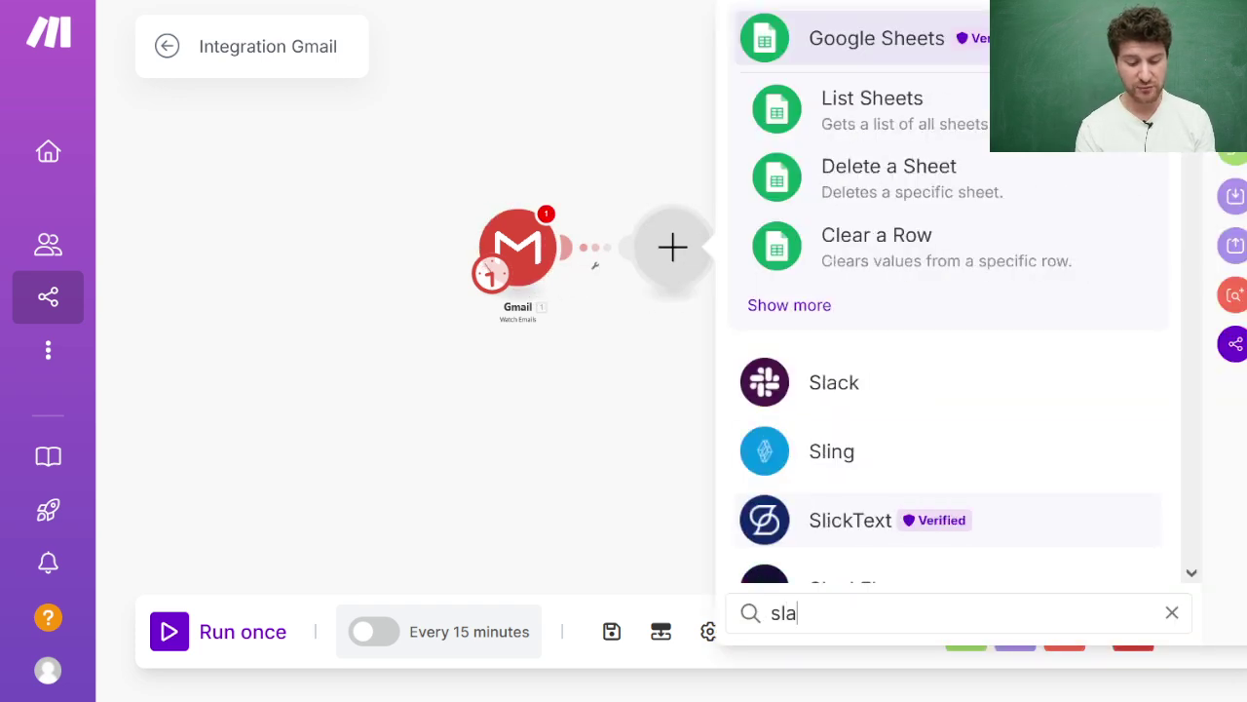
{"action": "type", "text": "ck"}
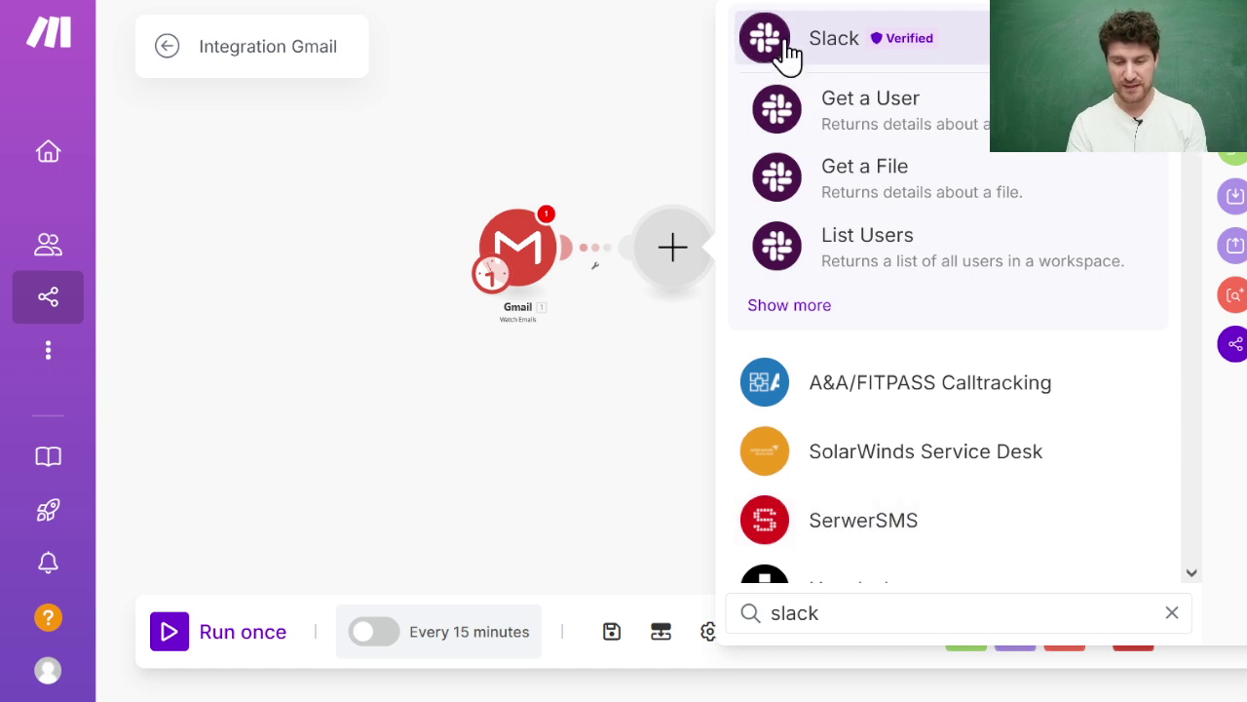
{"action": "left_click", "coordinate": [823, 303]}
{"action": "scroll", "coordinate": [827, 312], "scroll_direction": "down", "scroll_amount": 5}
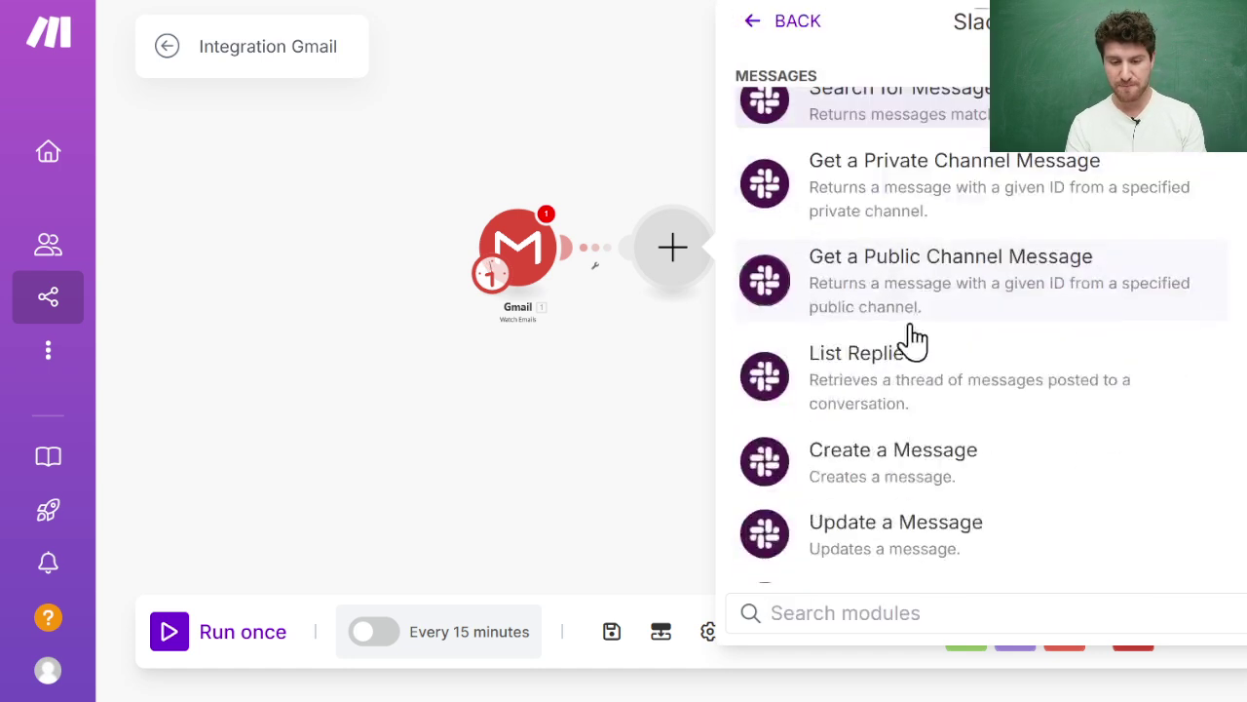
{"action": "left_click", "coordinate": [918, 178]}
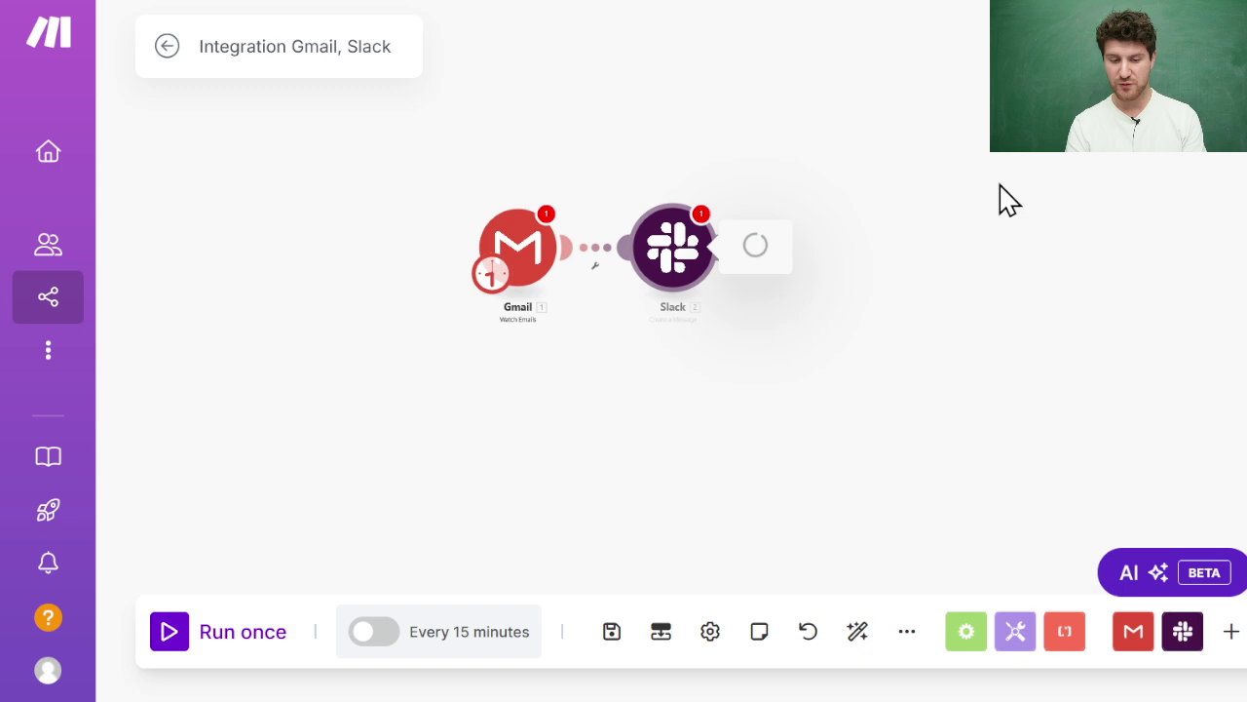
{"action": "left_click", "coordinate": [589, 139]}
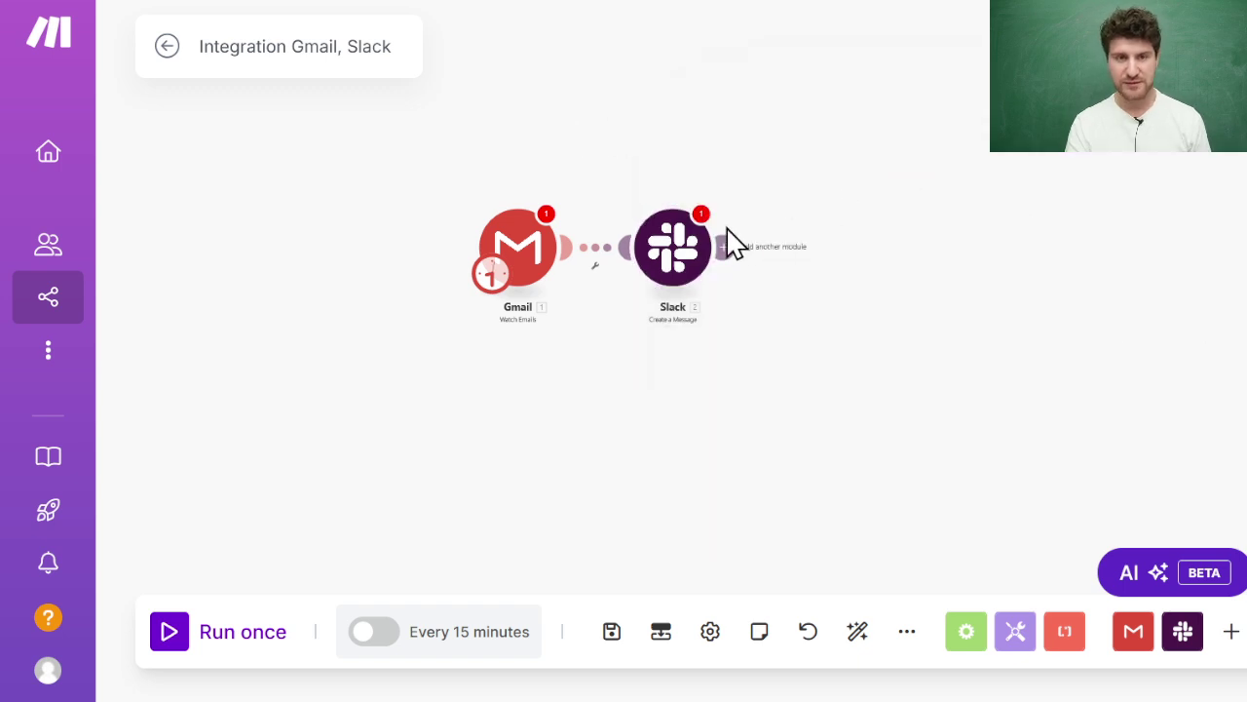
Delete the Slack and Gmail modules from the scenario.
{"action": "right_click", "coordinate": [675, 256]}
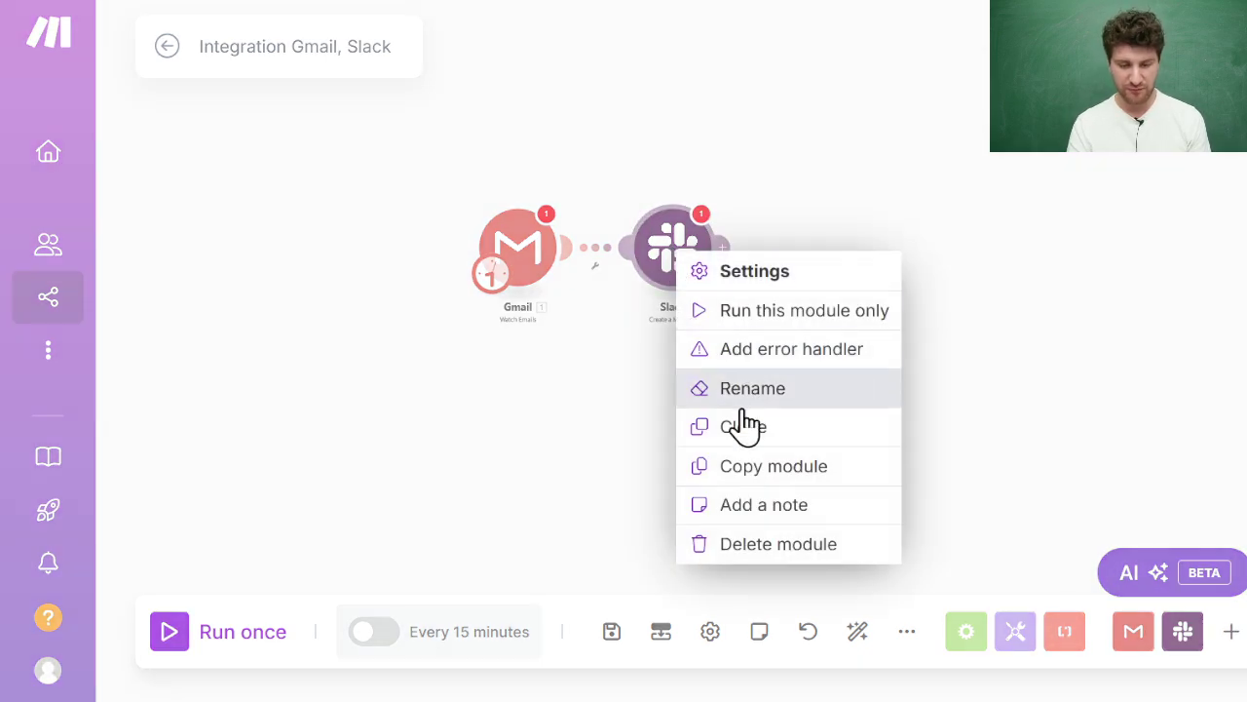
{"action": "left_click", "coordinate": [746, 579]}
{"action": "right_click", "coordinate": [523, 246]}
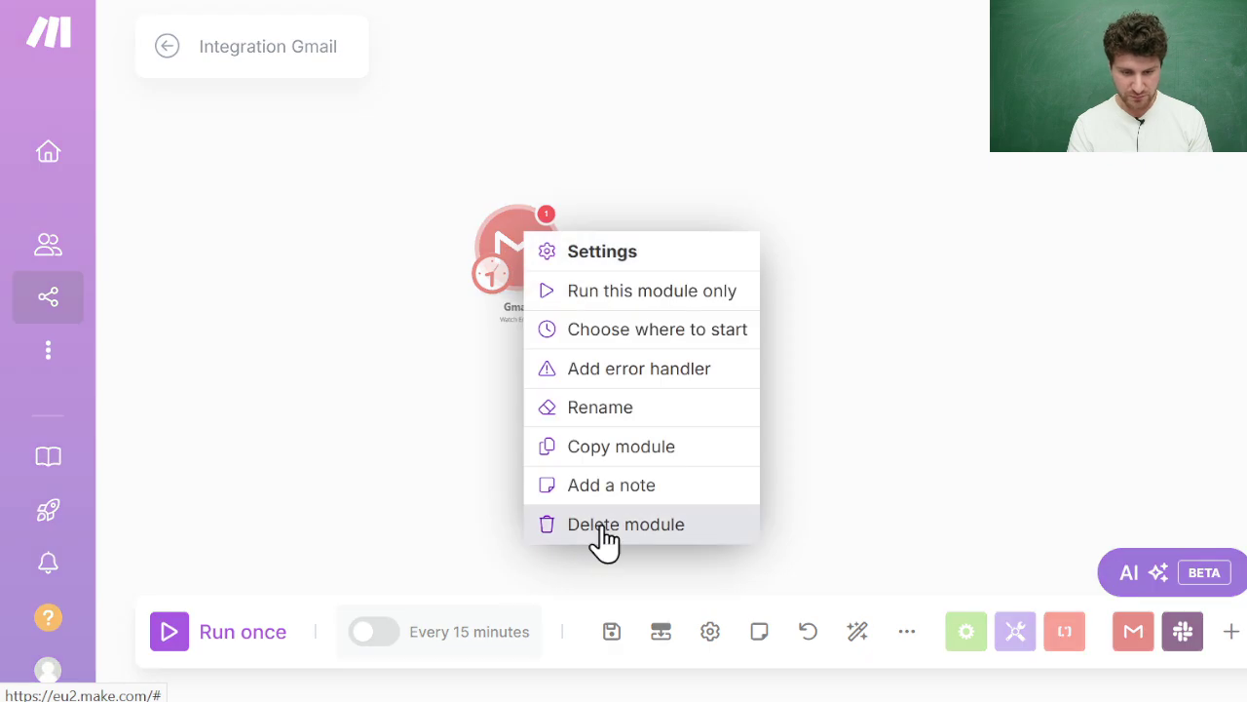
{"action": "left_click", "coordinate": [602, 526]}
Try to find an RSS app for the first module with the search terms "flux rss" and "flux".
{"action": "left_click", "coordinate": [531, 256]}
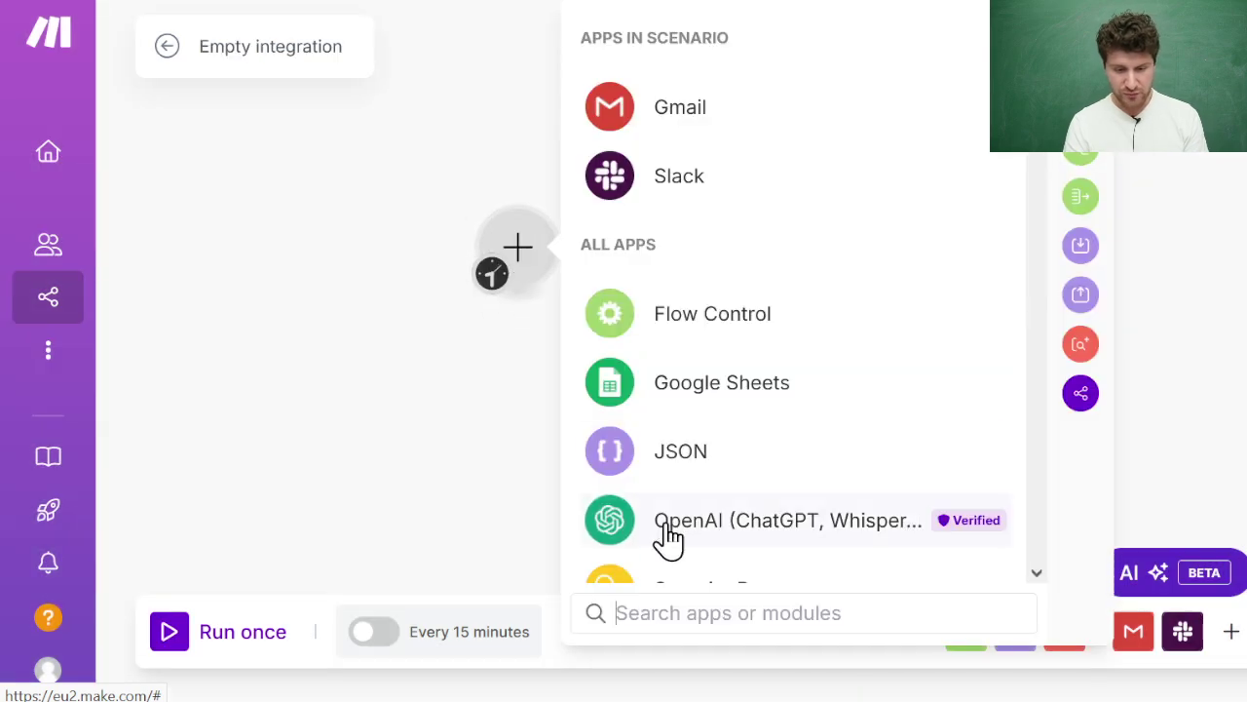
{"action": "type", "text": "flux rss"}
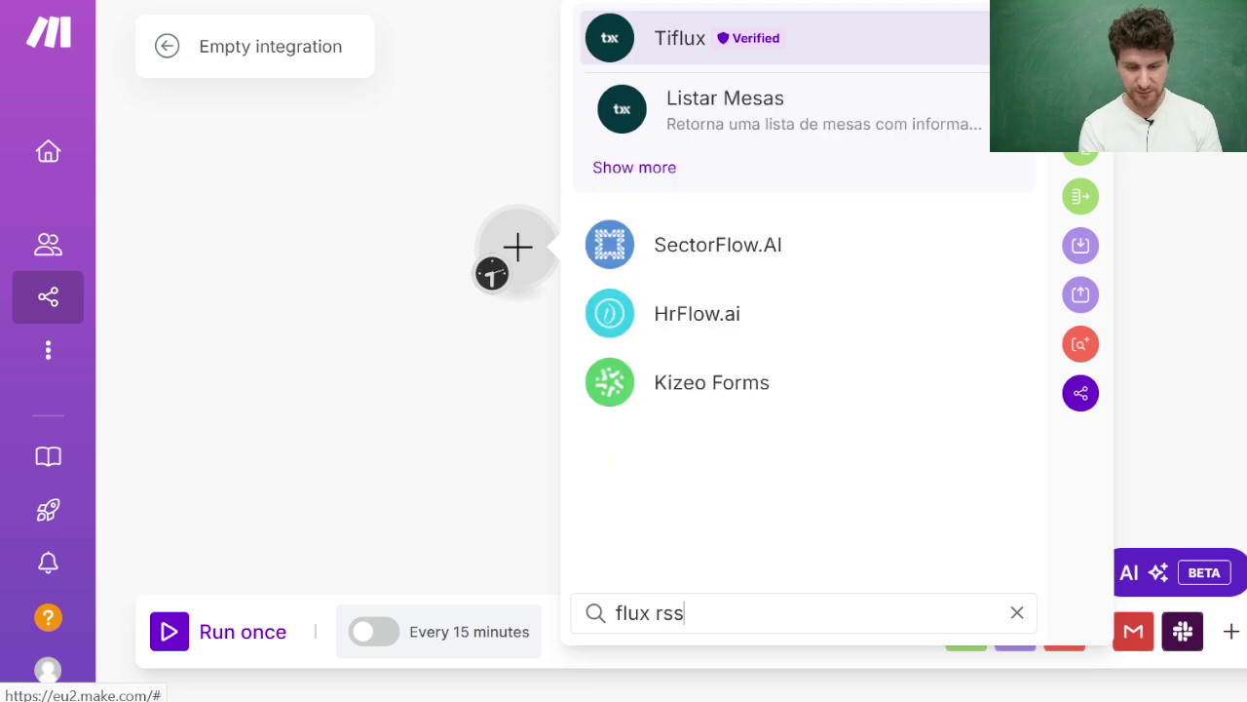
{"action": "key", "text": "BackSpace"}
{"action": "key", "text": "BackSpace"}
{"action": "key", "text": "BackSpace"}
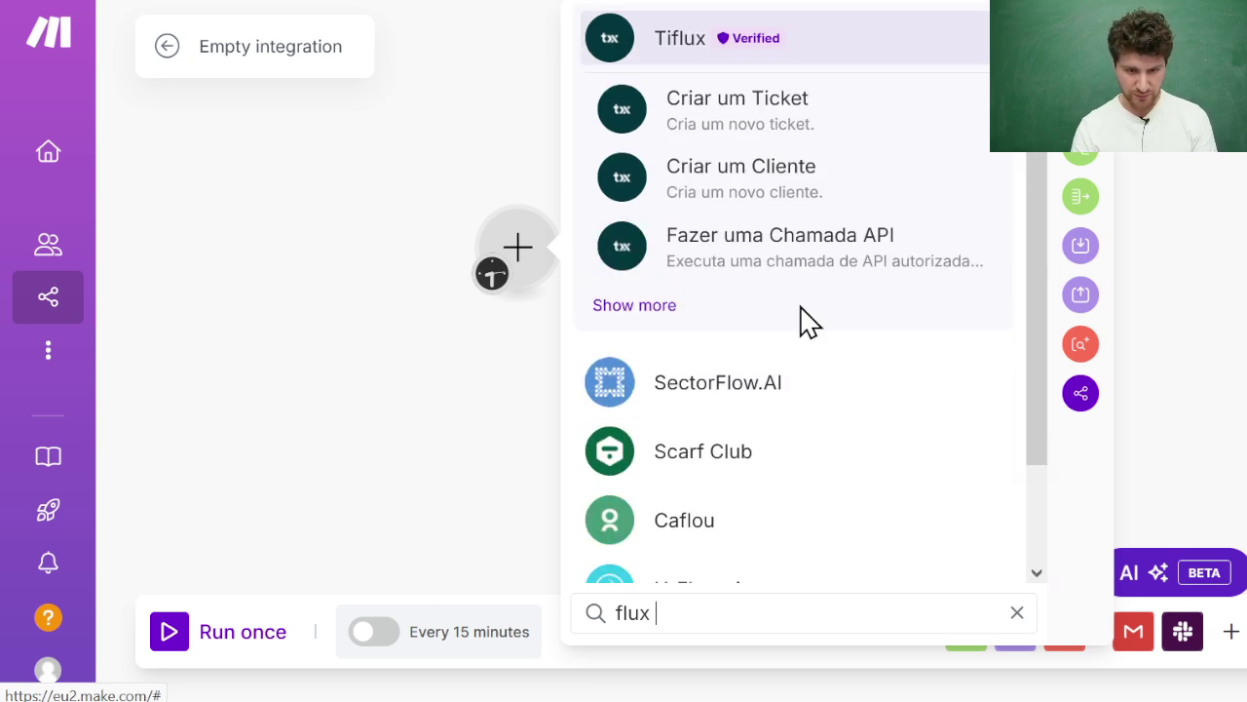
{"action": "left_click", "coordinate": [409, 243]}
{"action": "left_click", "coordinate": [526, 250]}
{"action": "left_click", "coordinate": [747, 623]}
{"action": "type", "text": "flux"}
{"action": "key", "text": "BackSpace"}
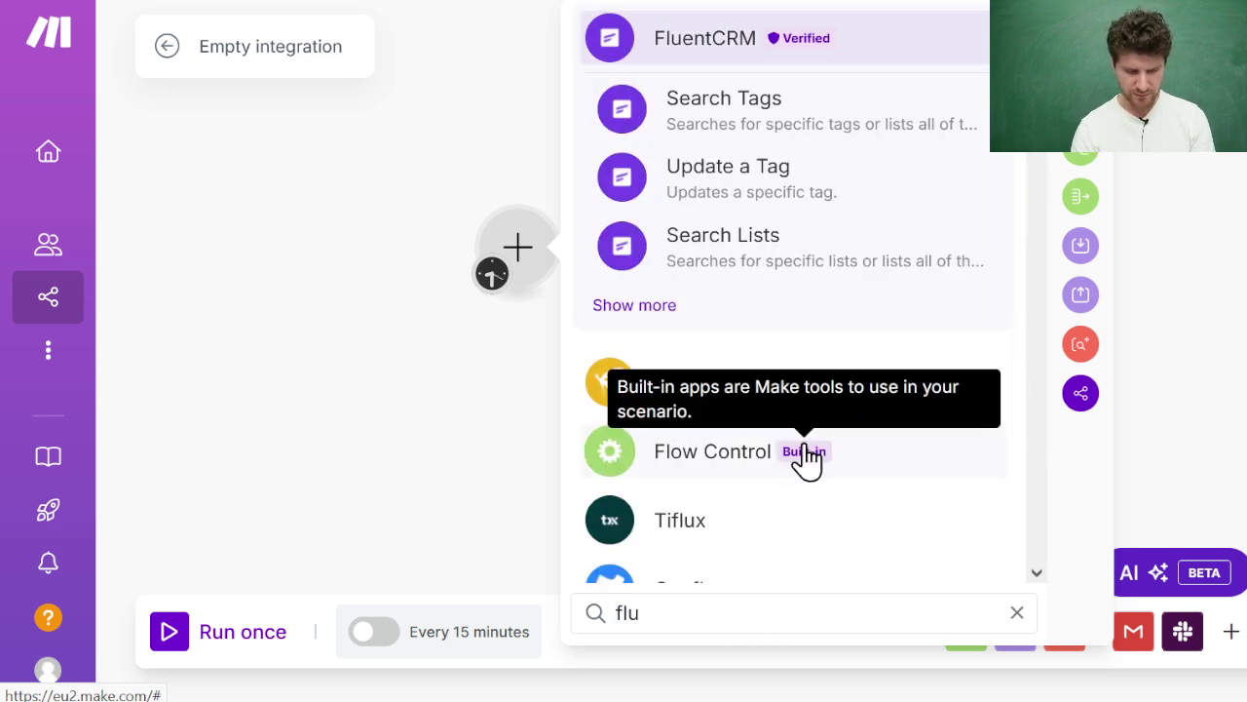
{"action": "key", "text": "BackSpace"}
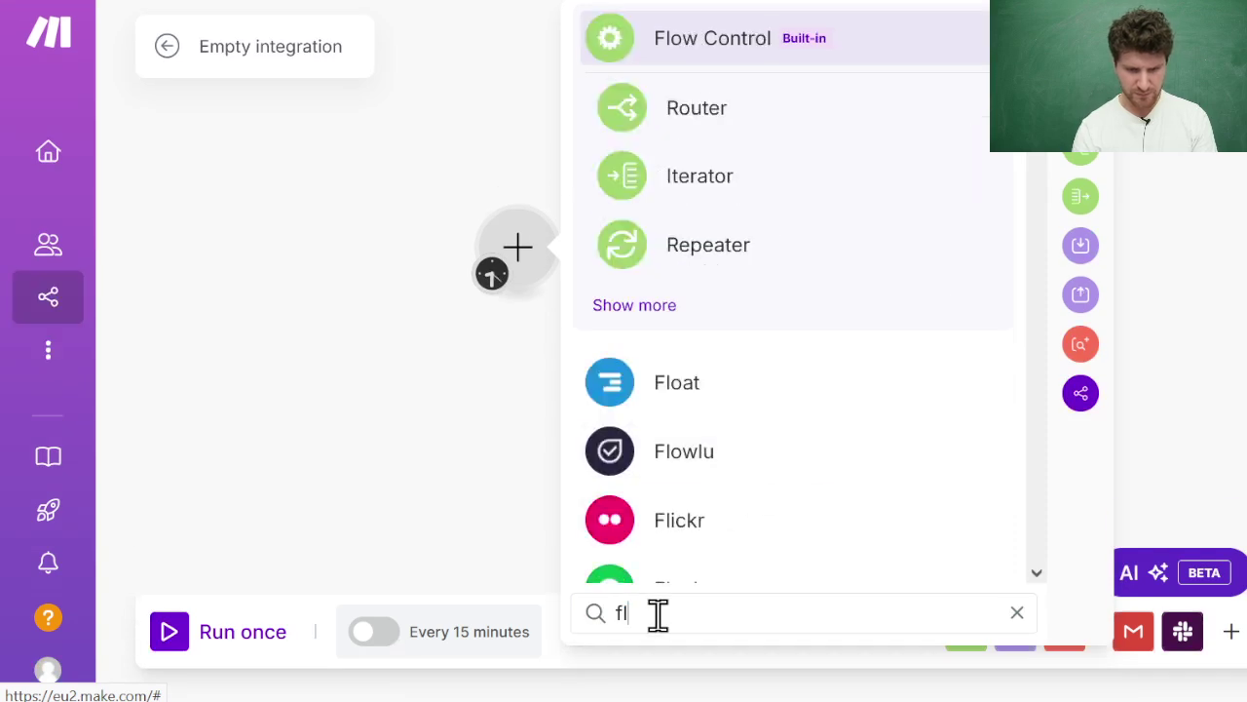
{"action": "key", "text": "BackSpace"}
{"action": "key", "text": "BackSpace"}
Search the apps for "rss" and add the RSS Watch RSS feed items trigger as the first module.
{"action": "type", "text": "rss"}
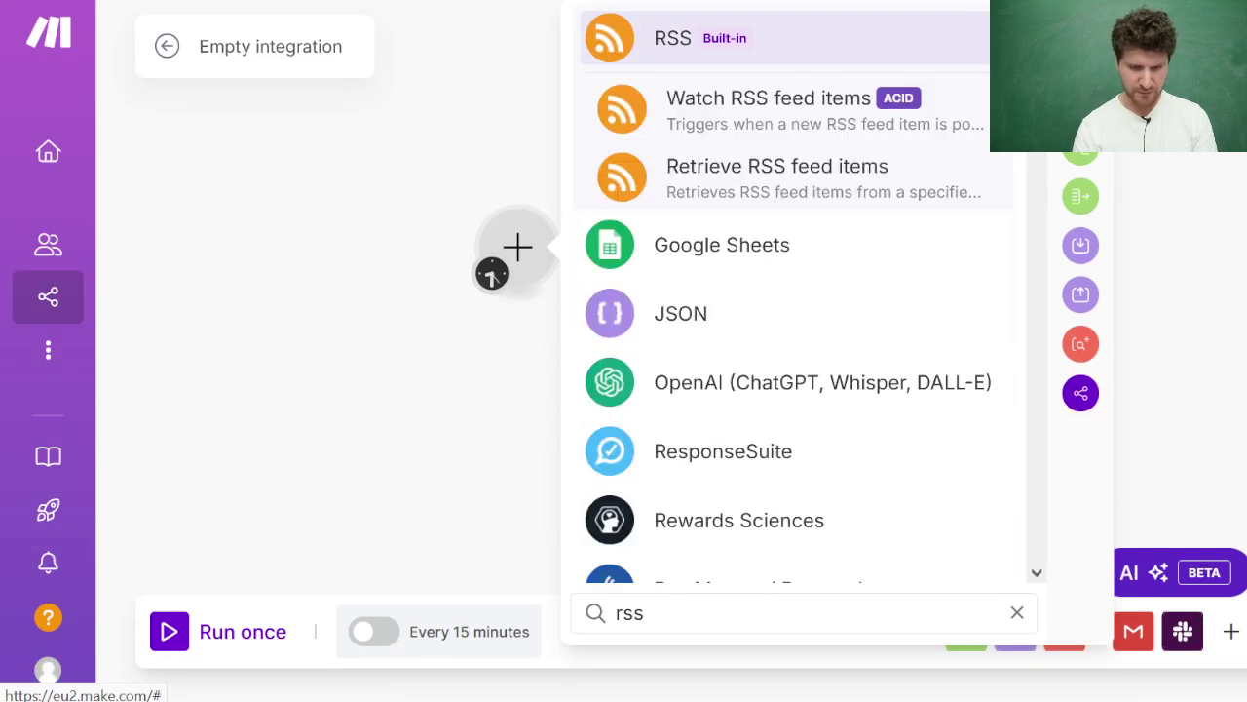
{"action": "left_click", "coordinate": [604, 44]}
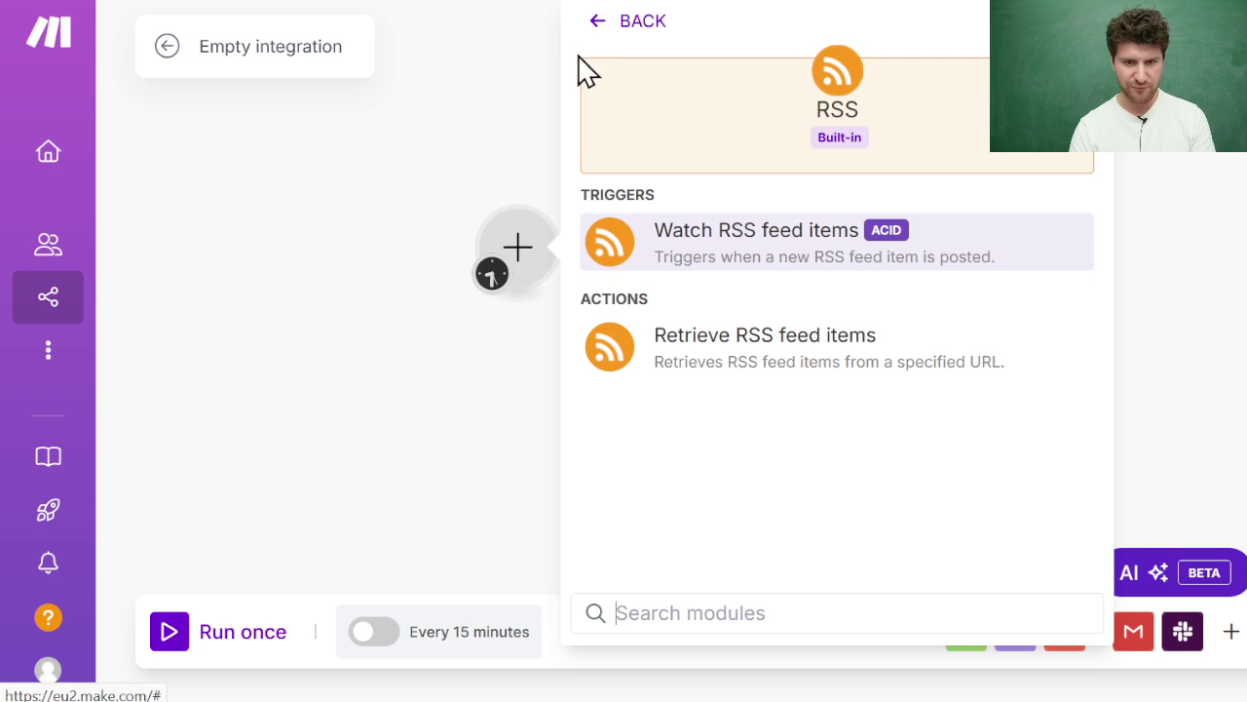
{"action": "left_click", "coordinate": [635, 231]}
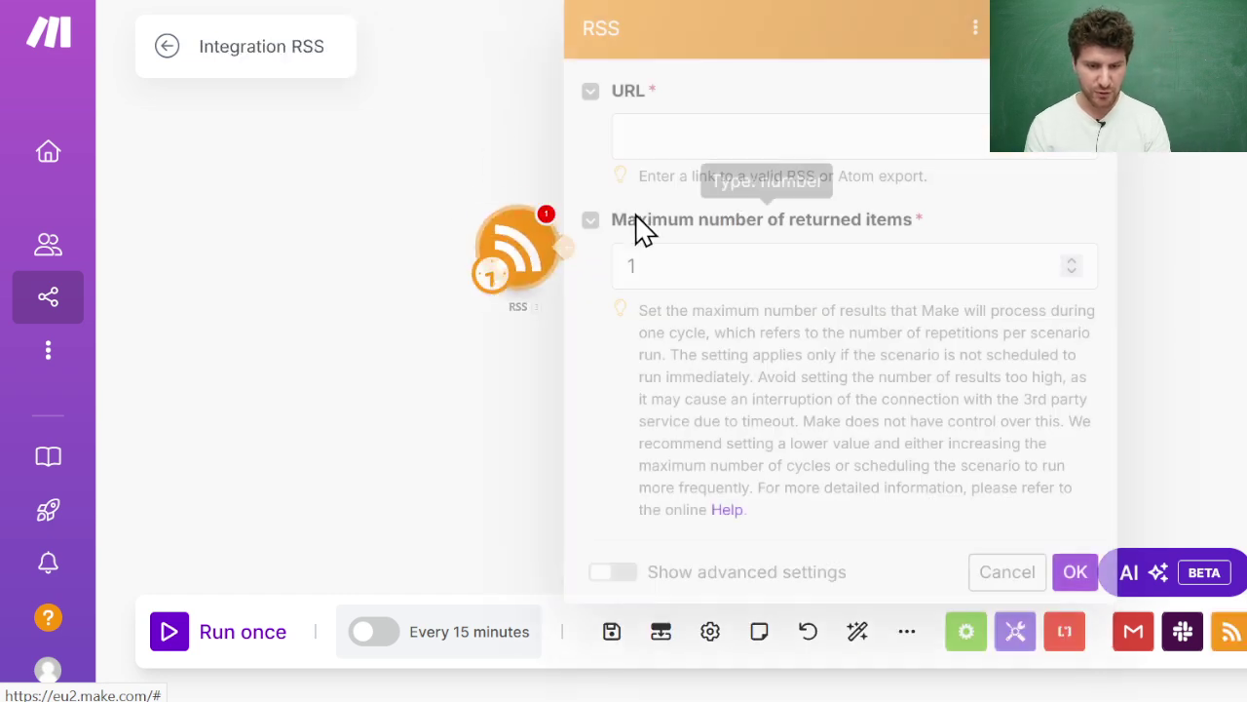
{"action": "left_click", "coordinate": [696, 142]}
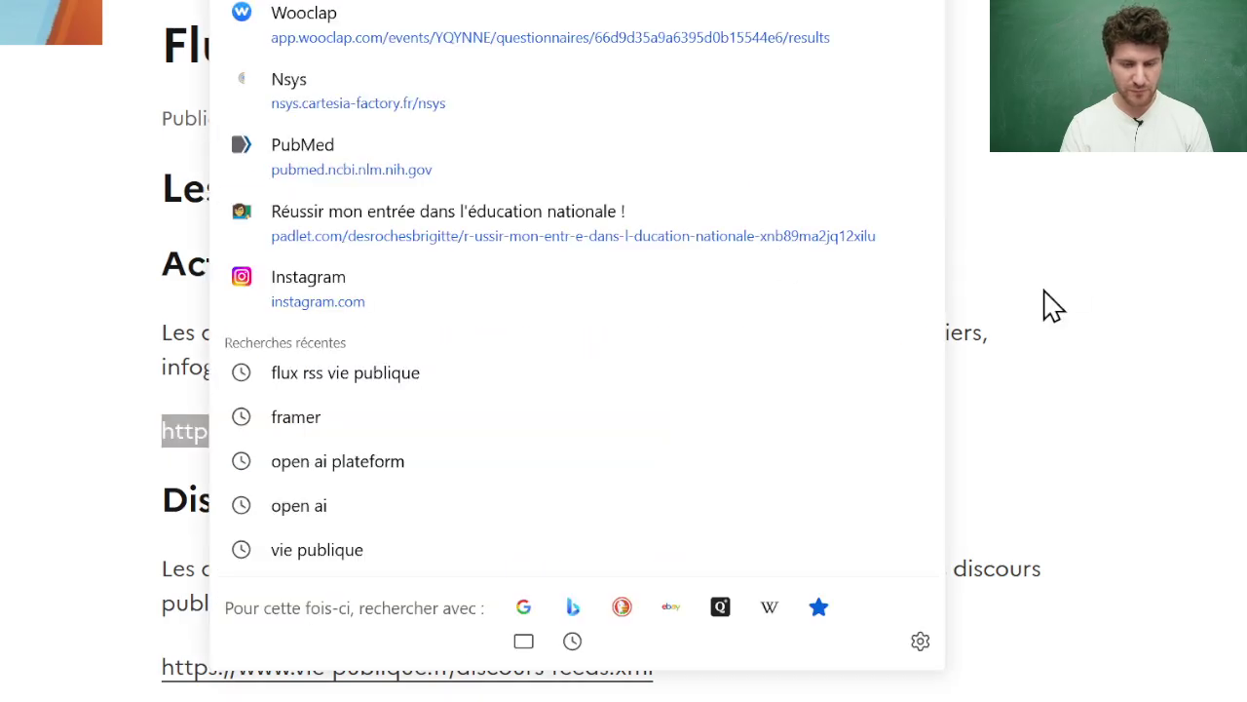
{"action": "left_click", "coordinate": [1053, 305]}
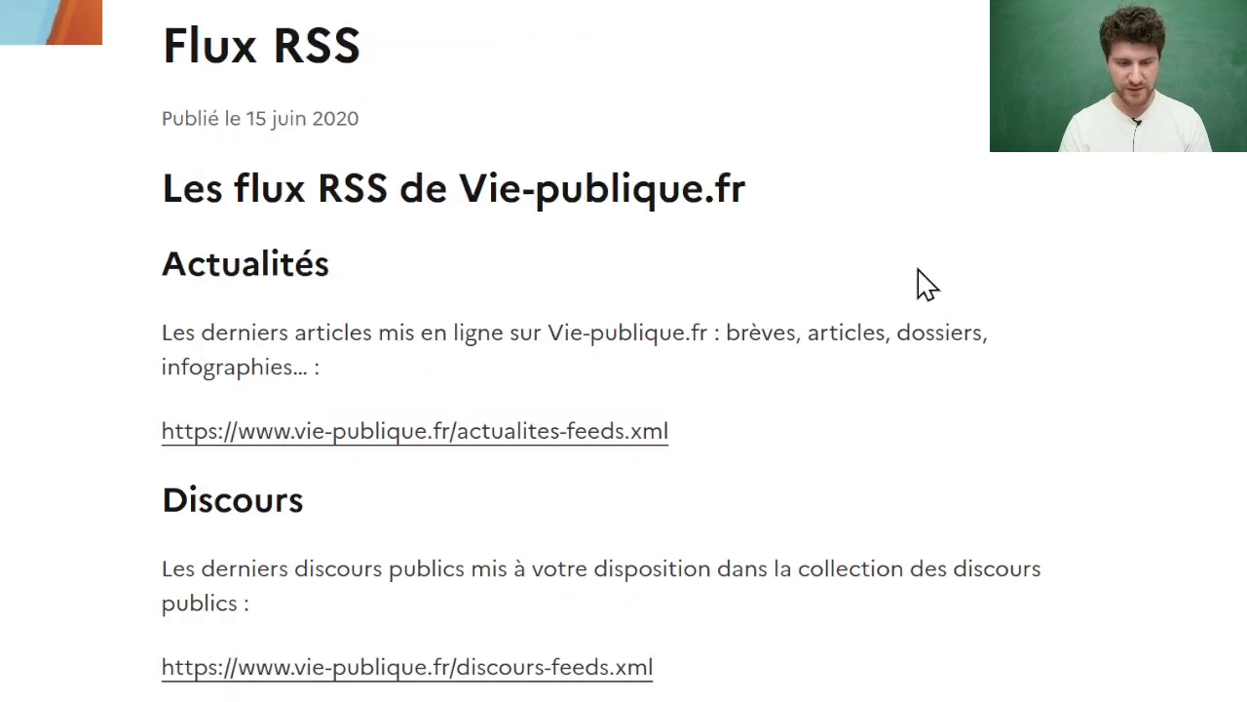
{"action": "scroll", "coordinate": [835, 283], "scroll_direction": "up", "scroll_amount": 5}
{"action": "scroll", "coordinate": [818, 301], "scroll_direction": "down", "scroll_amount": 6}
{"action": "left_click_drag", "start_coordinate": [670, 303], "coordinate": [204, 303]}
{"action": "key", "text": "ctrl+c"}
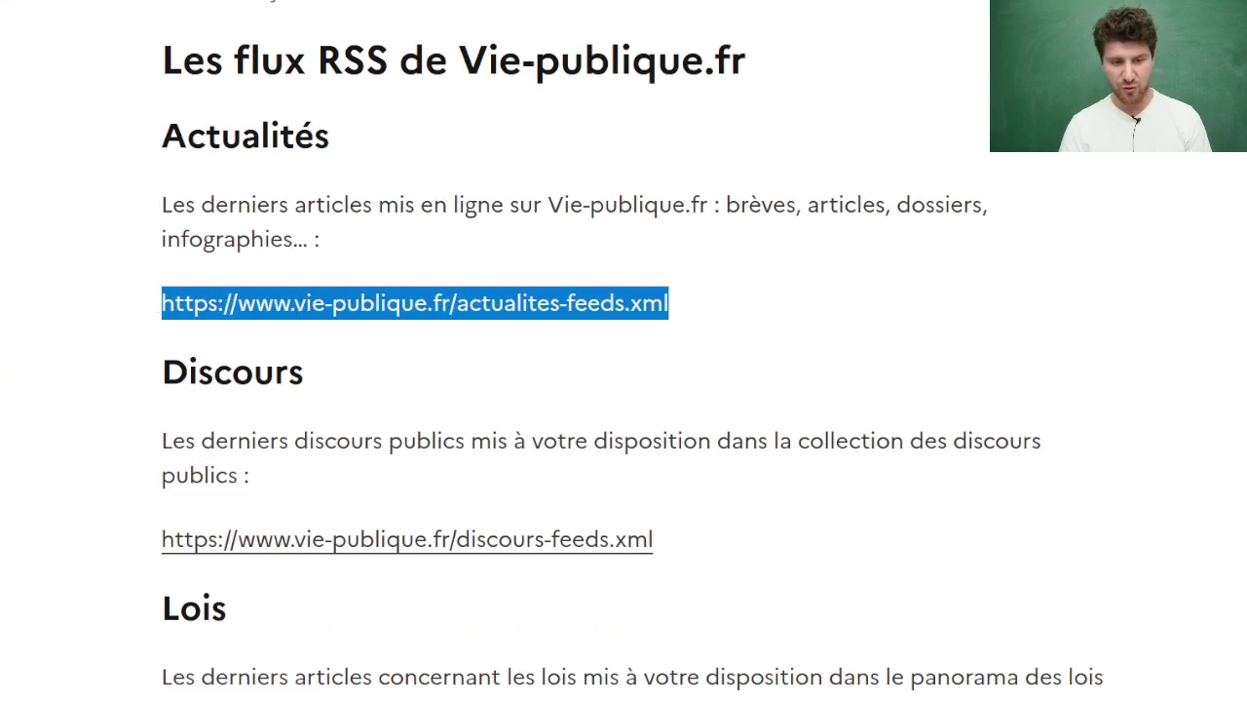
In the RSS module, paste the copied Actualités feed address as the URL, set the maximum number of returned items to 50 and confirm.
{"action": "key", "text": "ctrl+Tab"}
{"action": "left_click", "coordinate": [738, 133]}
{"action": "key", "text": "ctrl+v"}
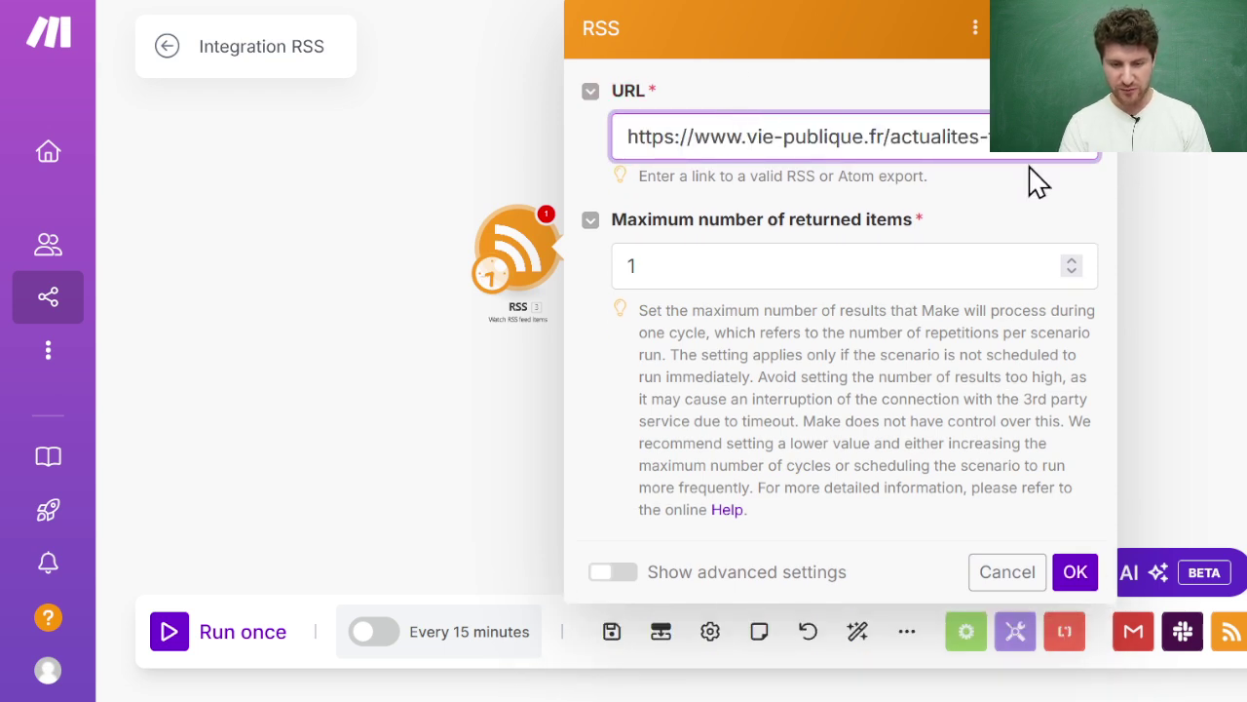
{"action": "left_click", "coordinate": [962, 259]}
{"action": "key", "text": "BackSpace"}
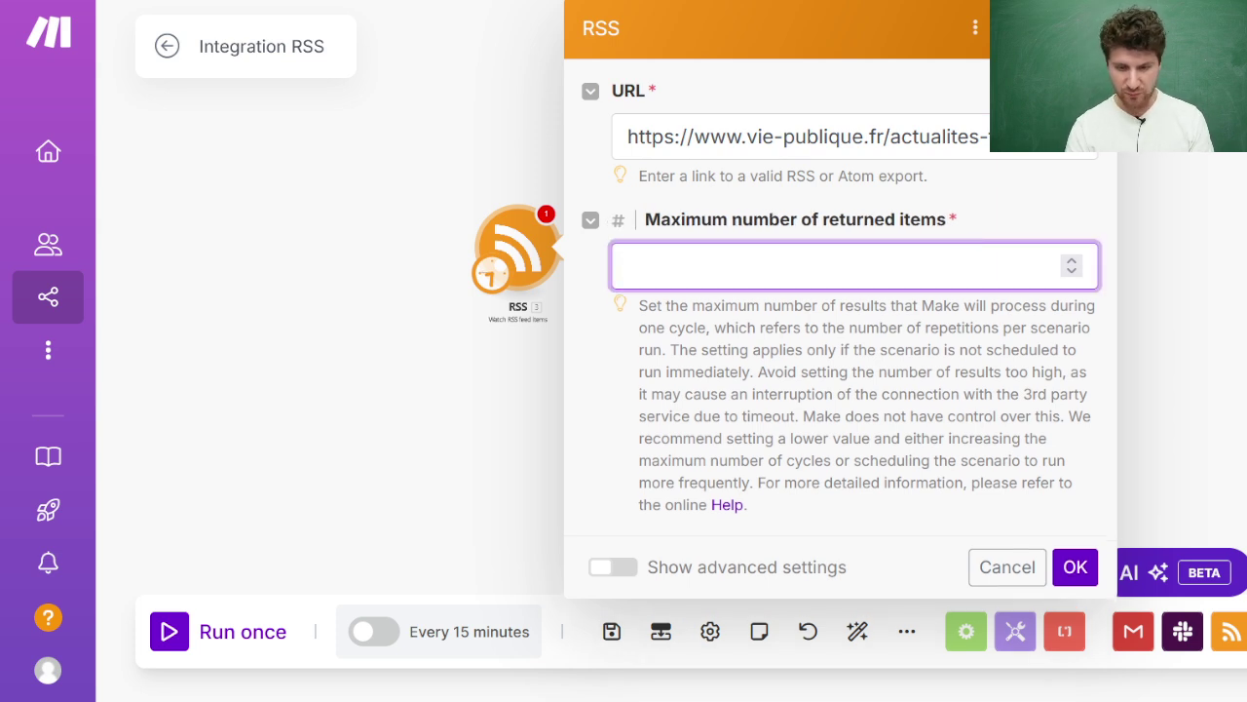
{"action": "left_click", "coordinate": [1078, 575]}
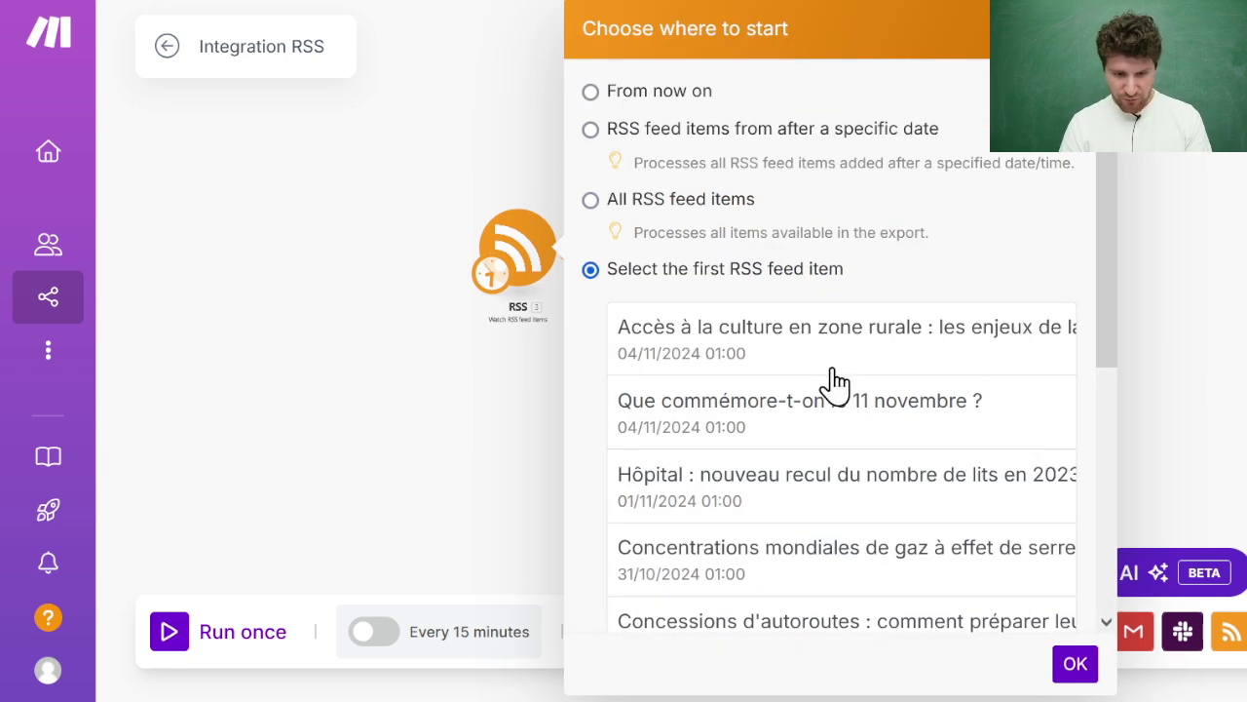
Compare the feed items offered as starting points with the articles on the Vie publique Actualités page.
{"action": "scroll", "coordinate": [832, 381], "scroll_direction": "down", "scroll_amount": 5}
{"action": "scroll", "coordinate": [832, 381], "scroll_direction": "up", "scroll_amount": 4}
{"action": "scroll", "coordinate": [832, 381], "scroll_direction": "up", "scroll_amount": 1}
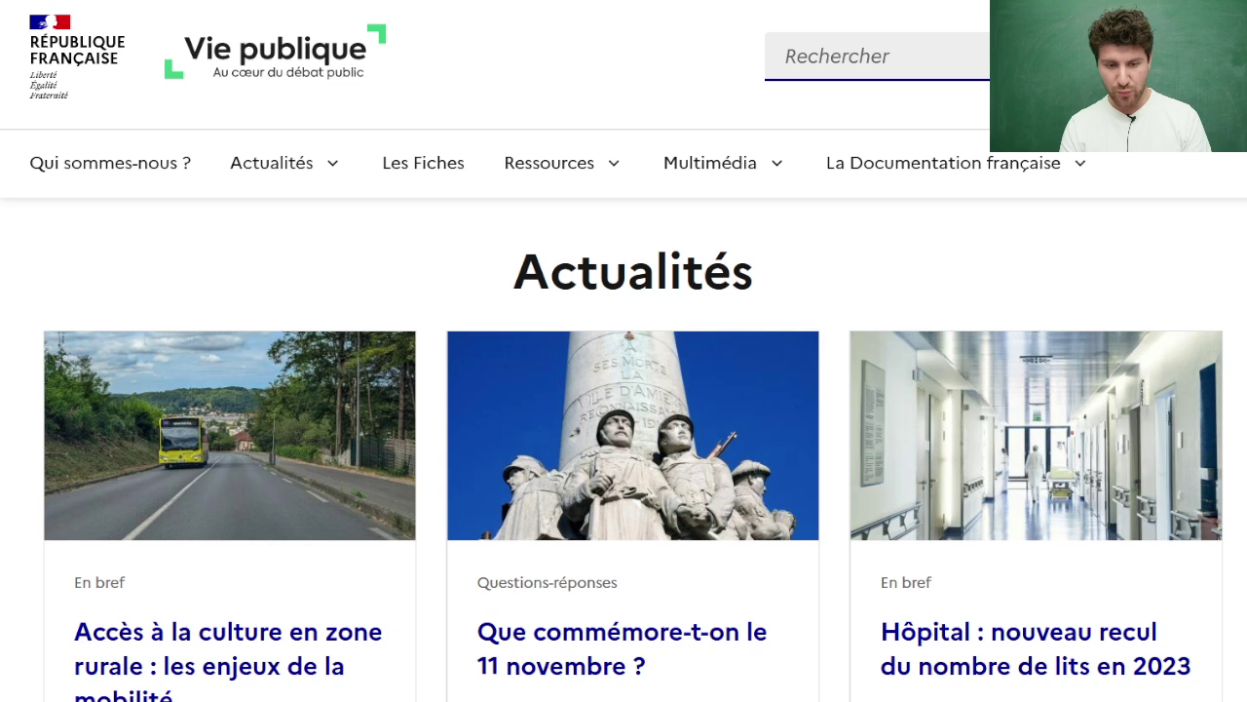
{"action": "scroll", "coordinate": [545, 326], "scroll_direction": "down", "scroll_amount": 3}
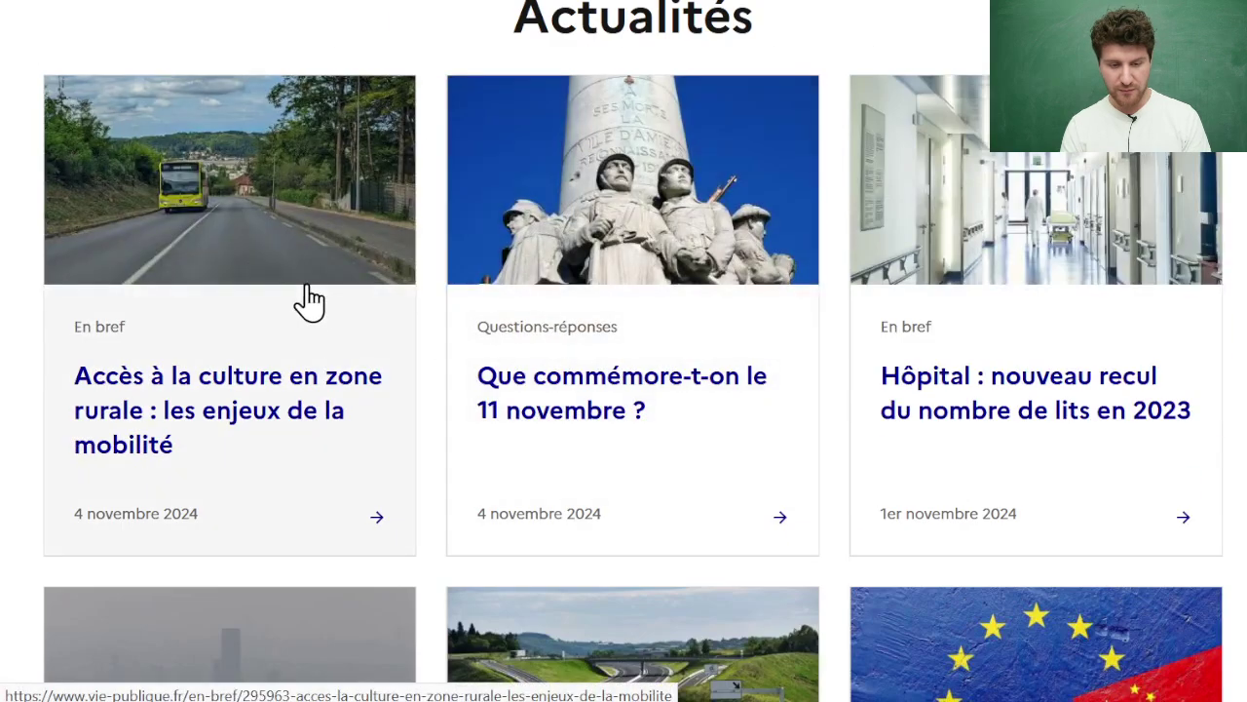
{"action": "scroll", "coordinate": [384, 345], "scroll_direction": "up", "scroll_amount": 3}
{"action": "scroll", "coordinate": [387, 352], "scroll_direction": "down", "scroll_amount": 3}
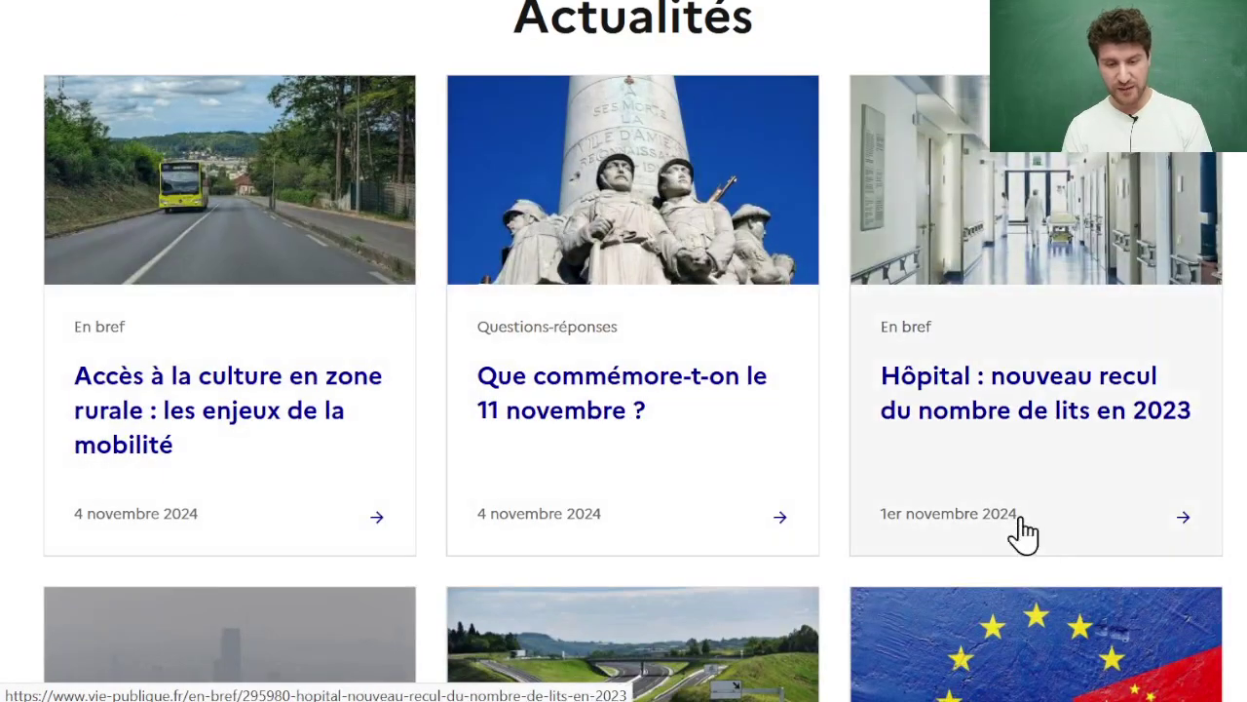
{"action": "scroll", "coordinate": [791, 524], "scroll_direction": "down", "scroll_amount": 5}
{"action": "scroll", "coordinate": [791, 524], "scroll_direction": "up", "scroll_amount": 8}
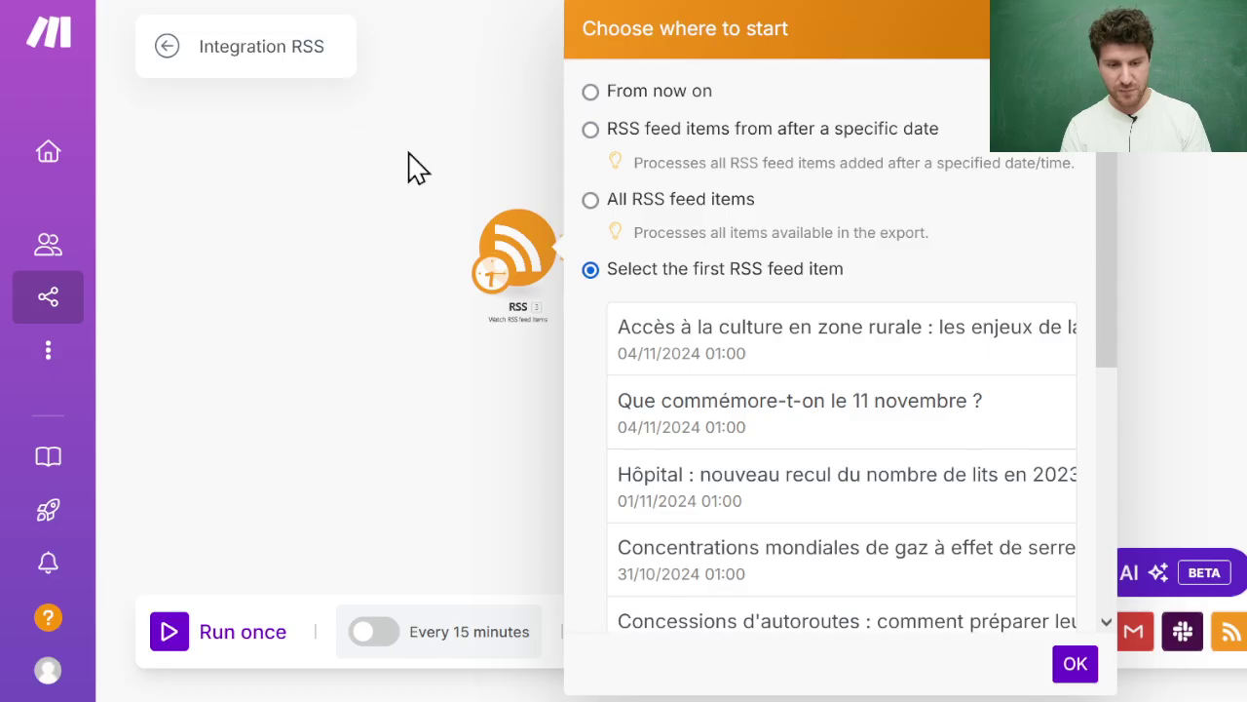
Choose the item "Accès à la culture en zone rurale" as the first RSS feed item to process and confirm.
{"action": "left_click", "coordinate": [807, 361]}
{"action": "left_click", "coordinate": [1072, 663]}
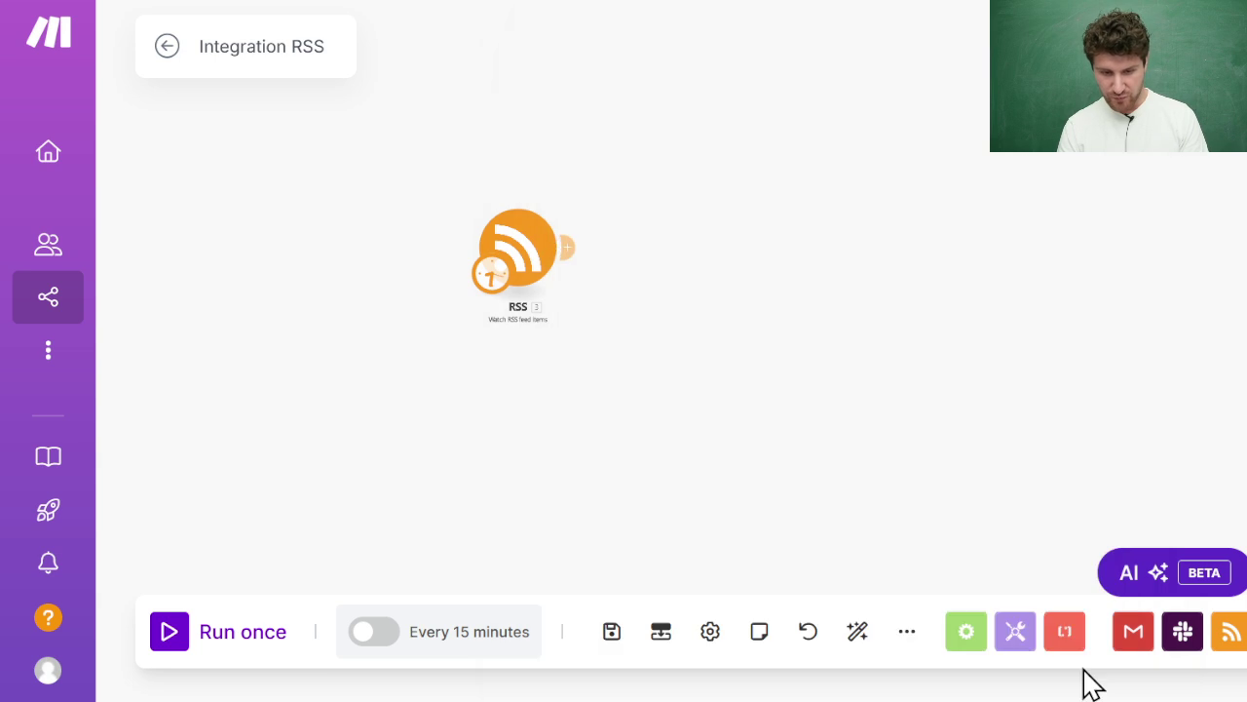
Recheck and confirm the RSS module's settings and run the scenario once.
{"action": "left_click", "coordinate": [527, 259]}
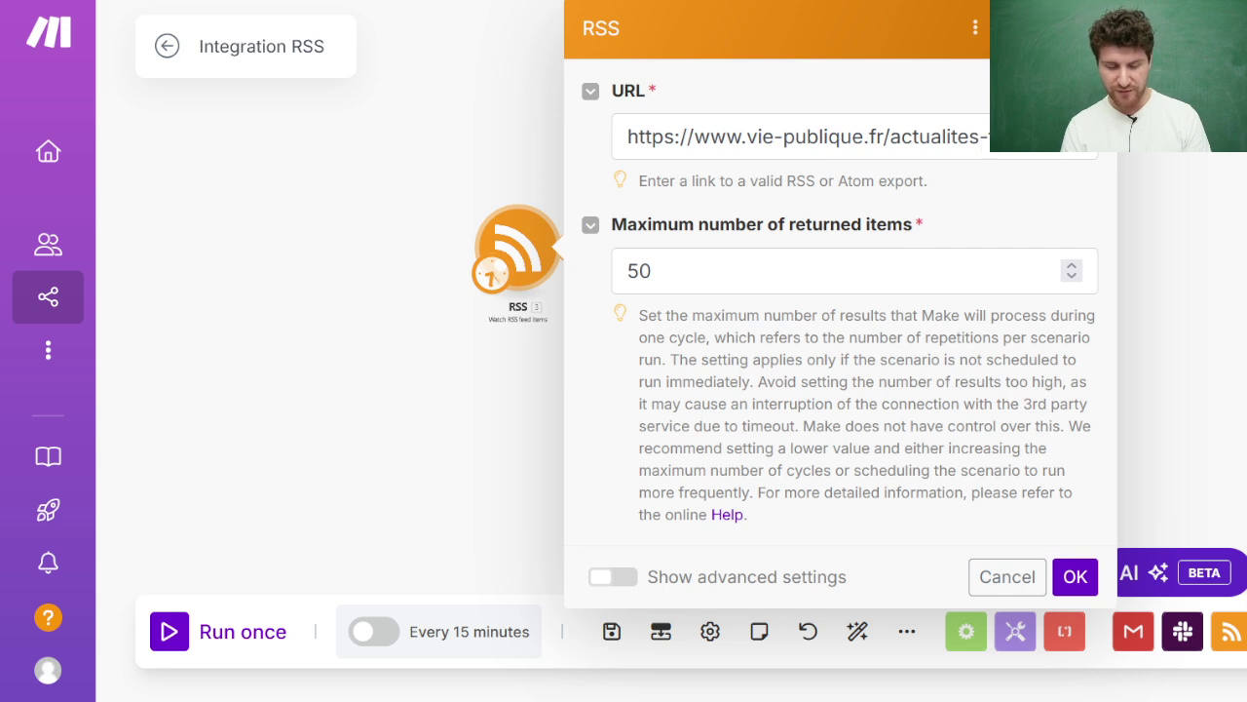
{"action": "key", "text": "Return"}
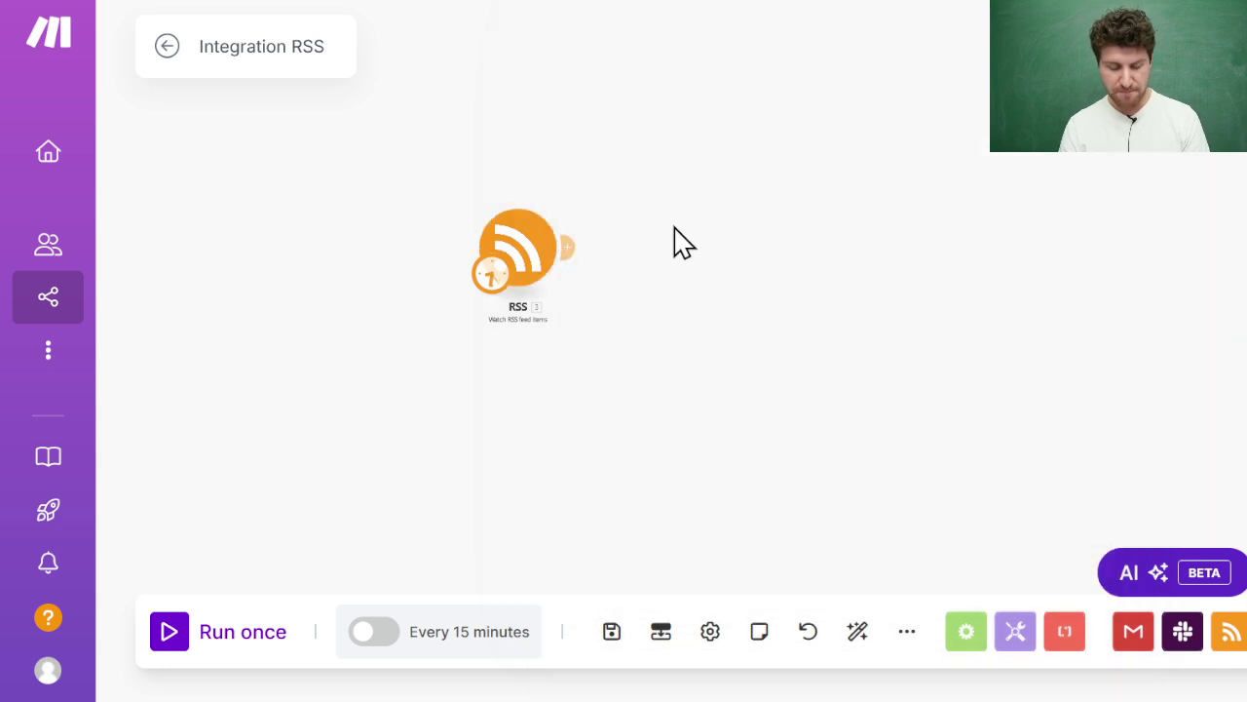
{"action": "left_click", "coordinate": [169, 632]}
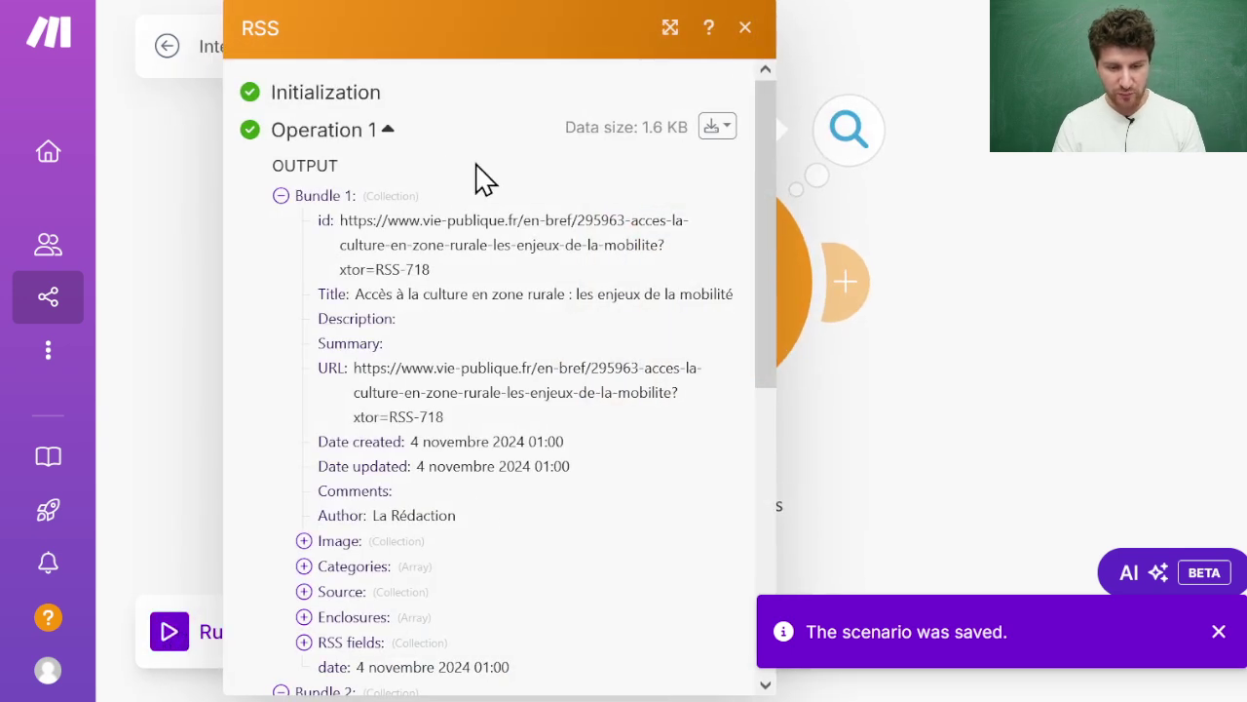
Examine the titles and other fields of Bundle 1 and Bundle 2 in the RSS module's Operation 1 output.
{"action": "left_click", "coordinate": [385, 130]}
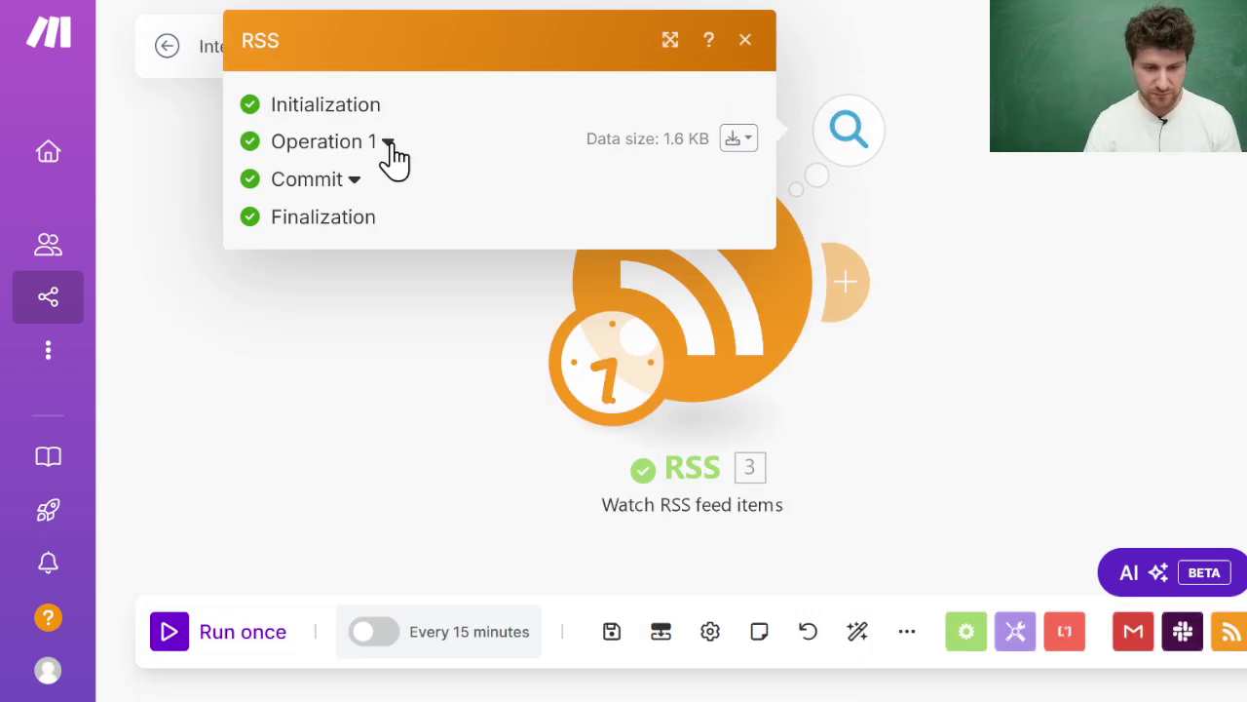
{"action": "left_click", "coordinate": [387, 142]}
{"action": "left_click", "coordinate": [321, 198]}
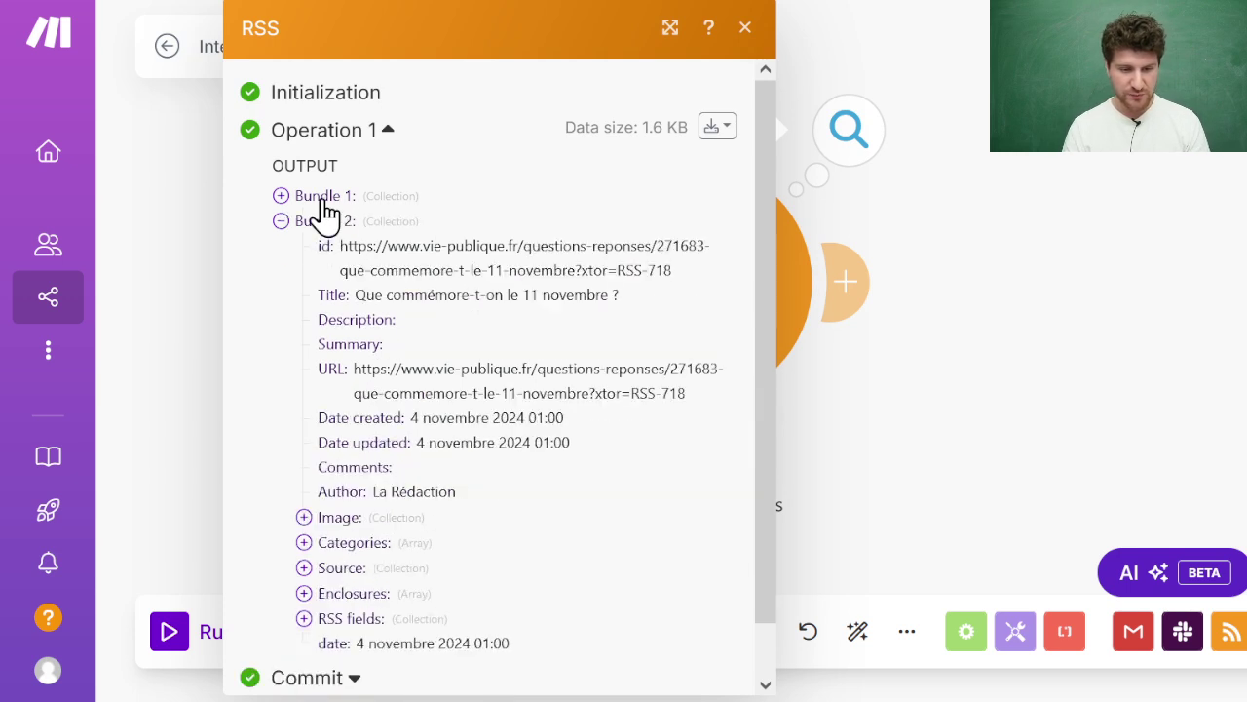
{"action": "left_click", "coordinate": [323, 221]}
{"action": "left_click", "coordinate": [341, 198]}
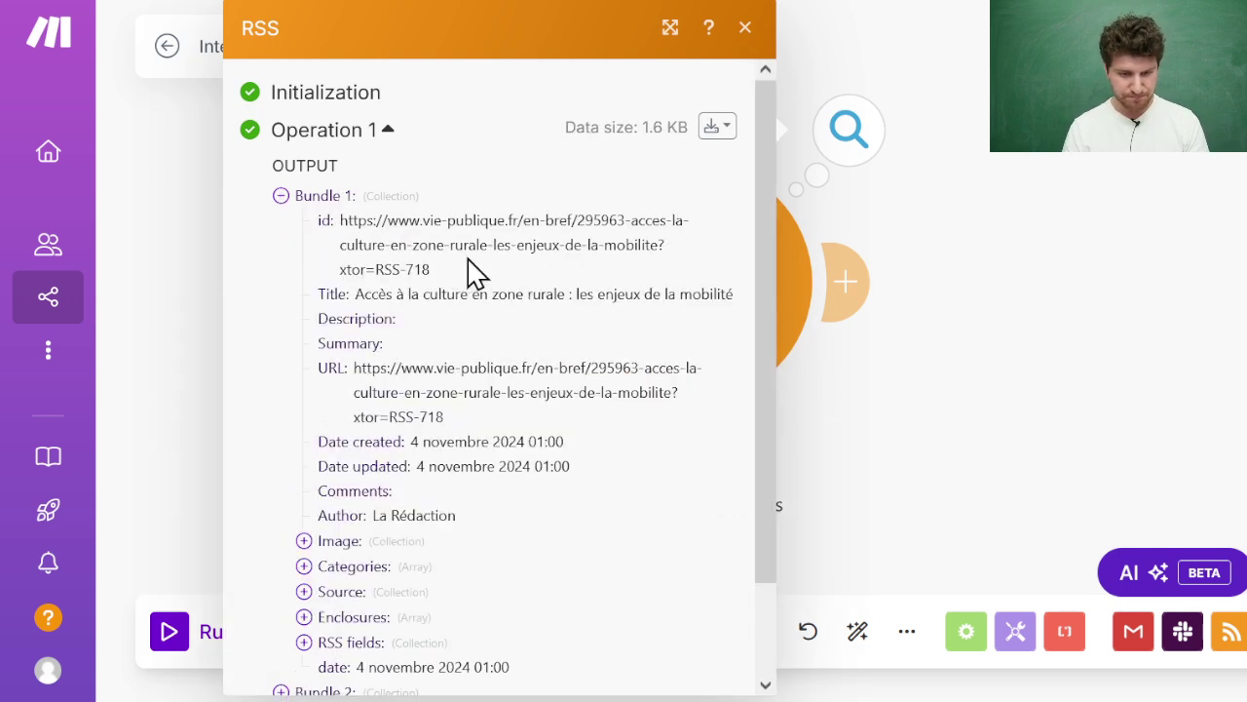
{"action": "left_click_drag", "start_coordinate": [355, 295], "coordinate": [746, 306]}
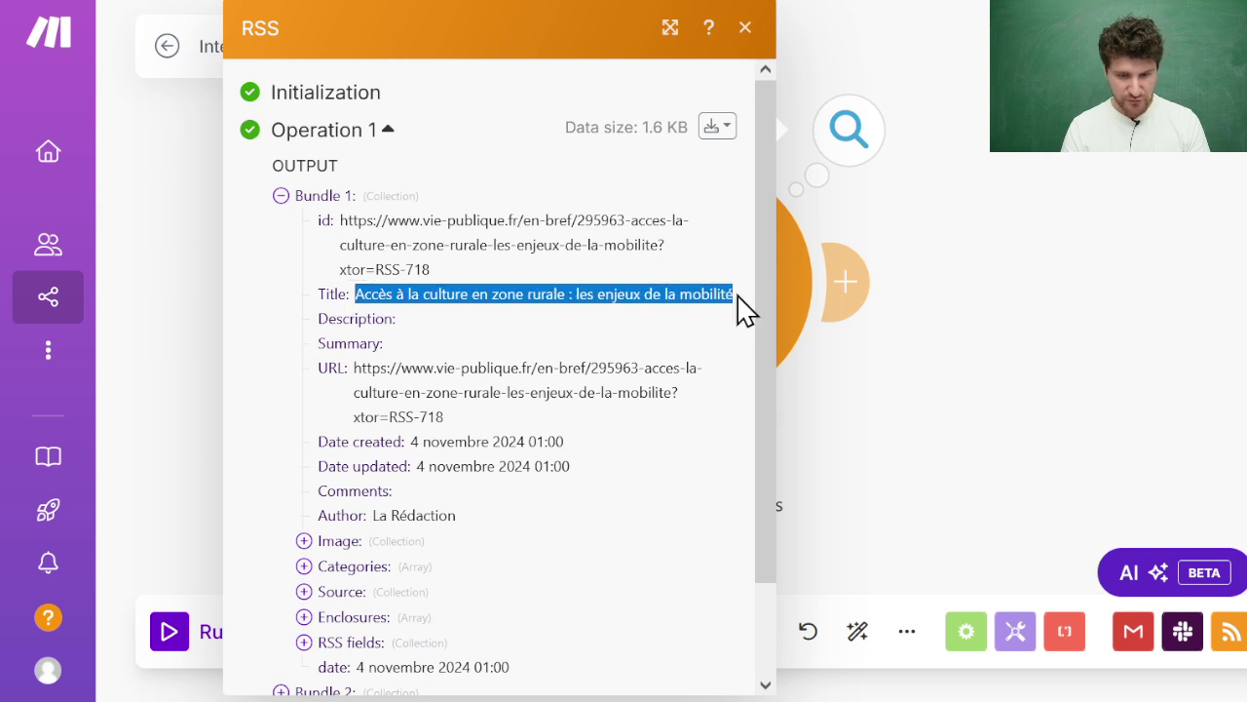
{"action": "left_click", "coordinate": [281, 196]}
{"action": "left_click", "coordinate": [292, 222]}
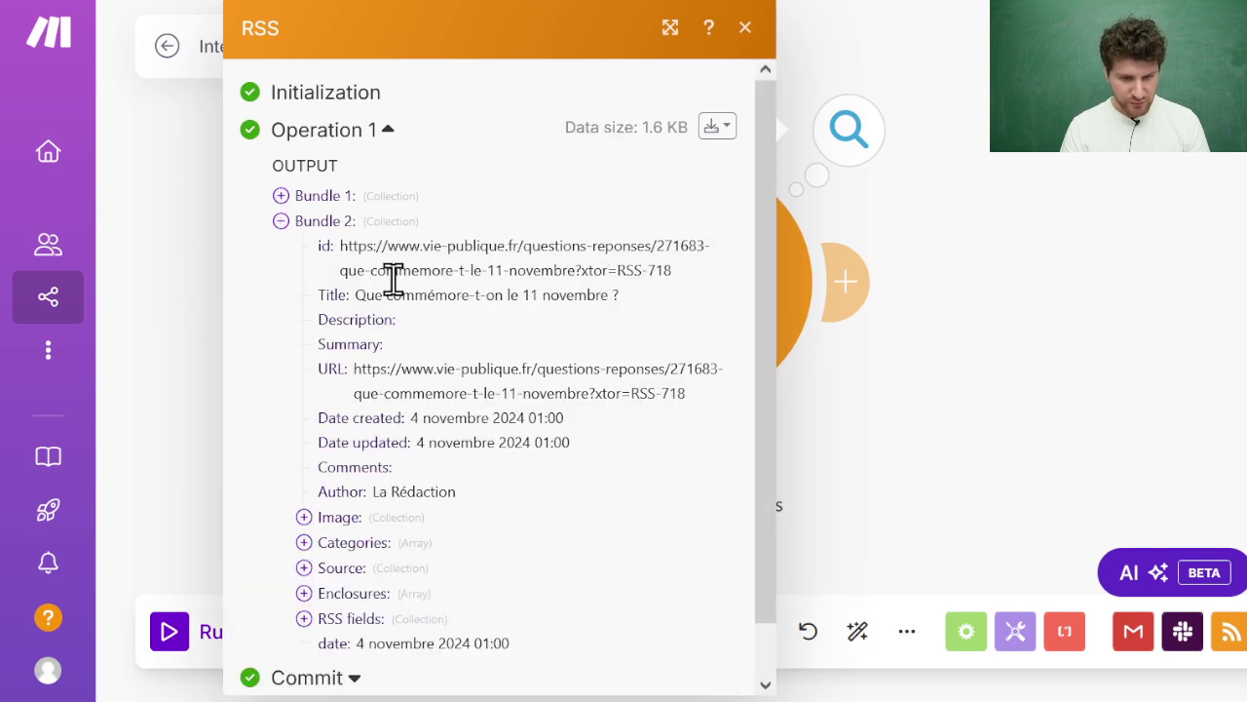
Compare Bundle 2's title with the articles on the Vie publique Actualités page, and close the RSS output.
{"action": "left_click_drag", "start_coordinate": [356, 294], "coordinate": [435, 295]}
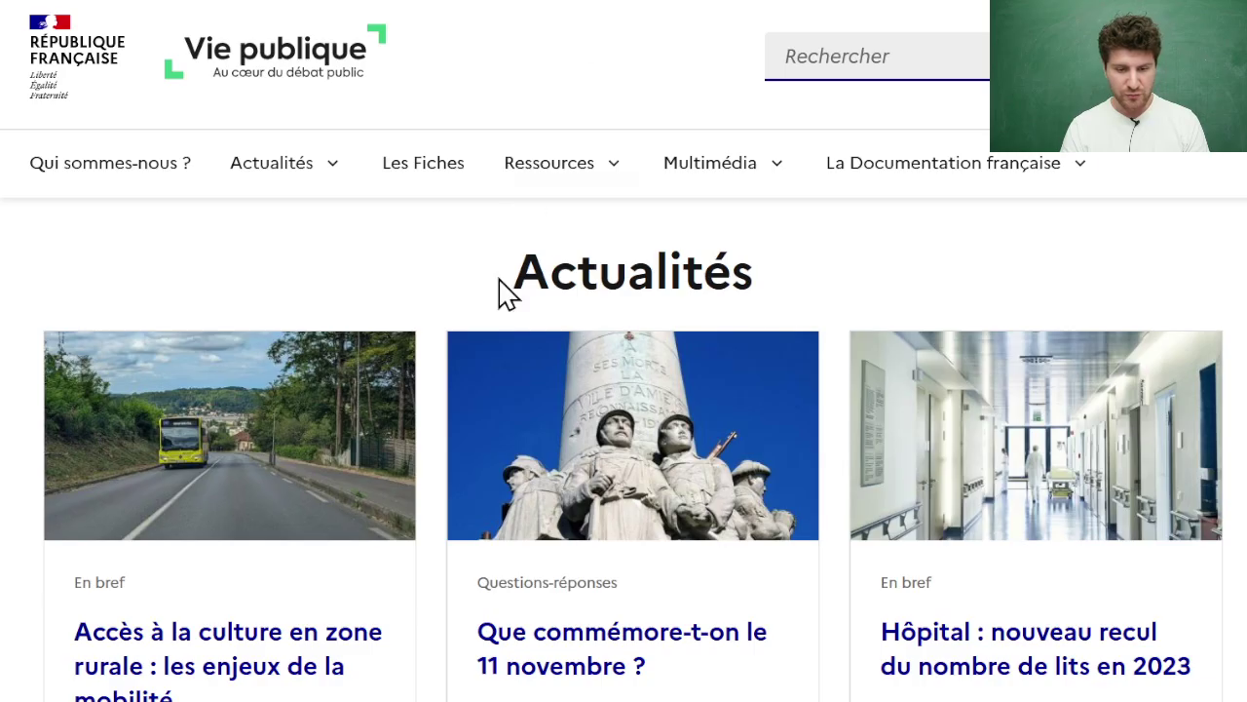
{"action": "scroll", "coordinate": [477, 332], "scroll_direction": "down", "scroll_amount": 5}
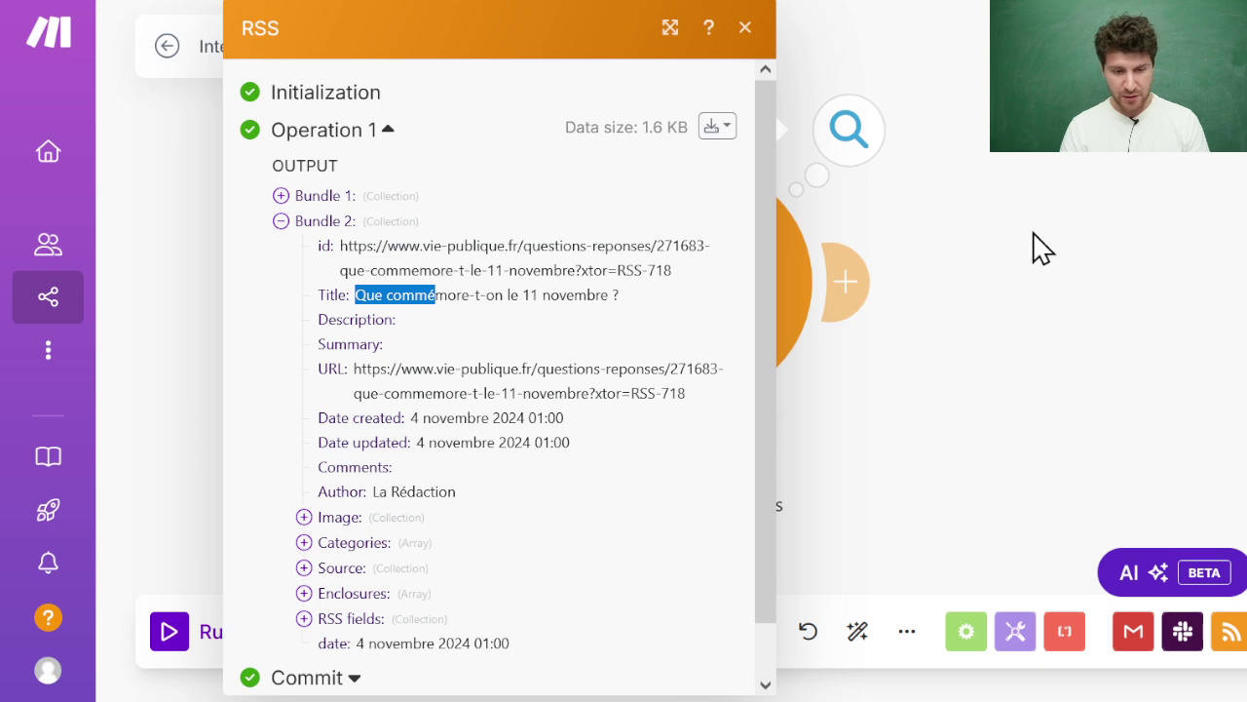
{"action": "left_click", "coordinate": [1032, 245]}
Set the RSS module's starting point to all RSS feed items and run the scenario once.
{"action": "right_click", "coordinate": [721, 249]}
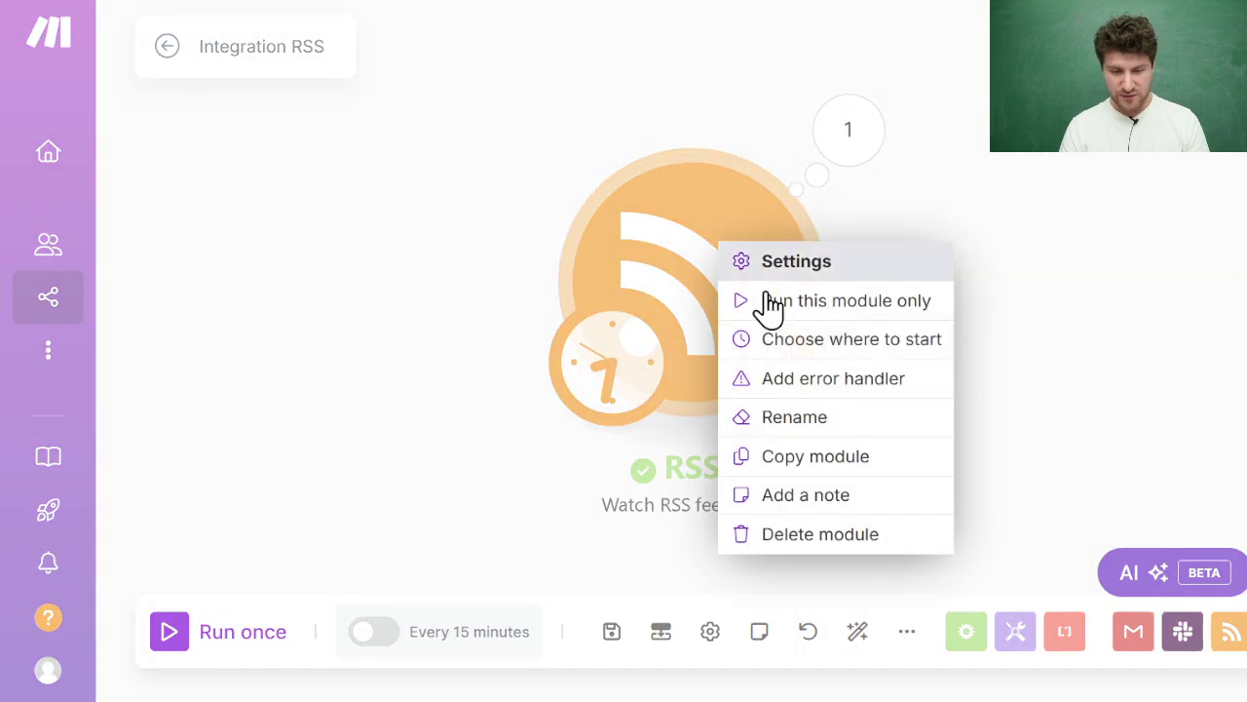
{"action": "left_click", "coordinate": [865, 360]}
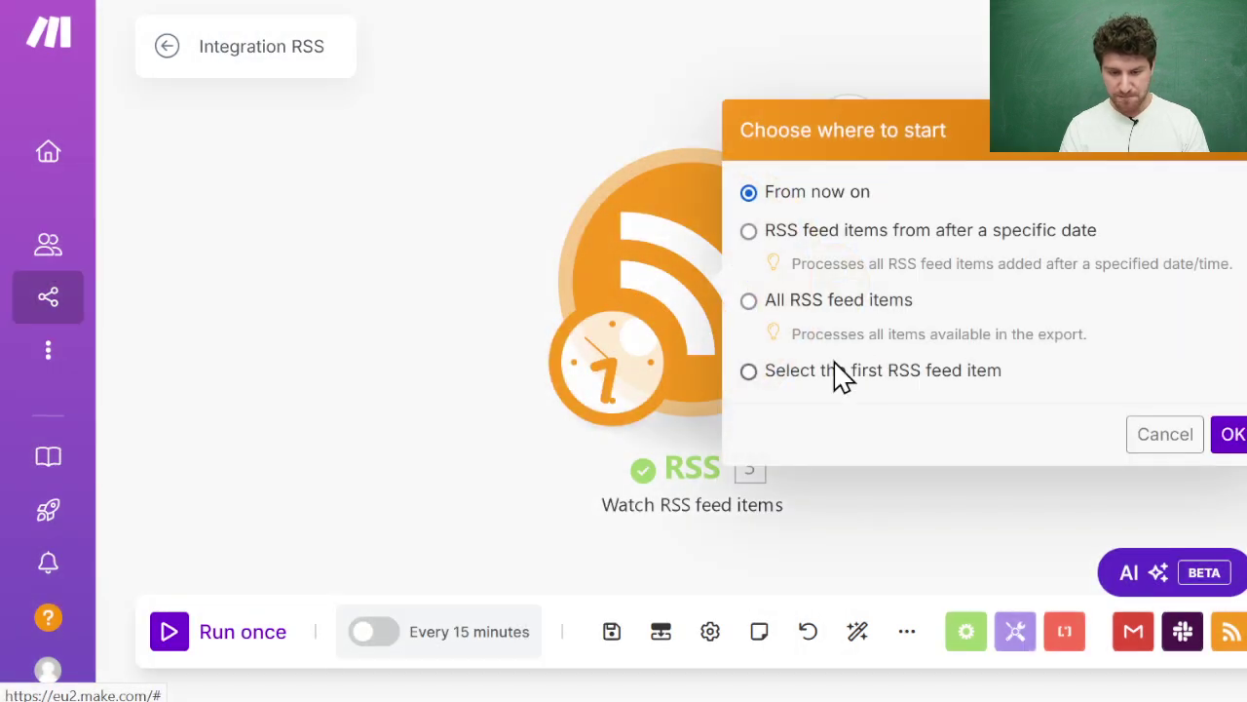
{"action": "left_click", "coordinate": [805, 314]}
{"action": "left_click", "coordinate": [1232, 434]}
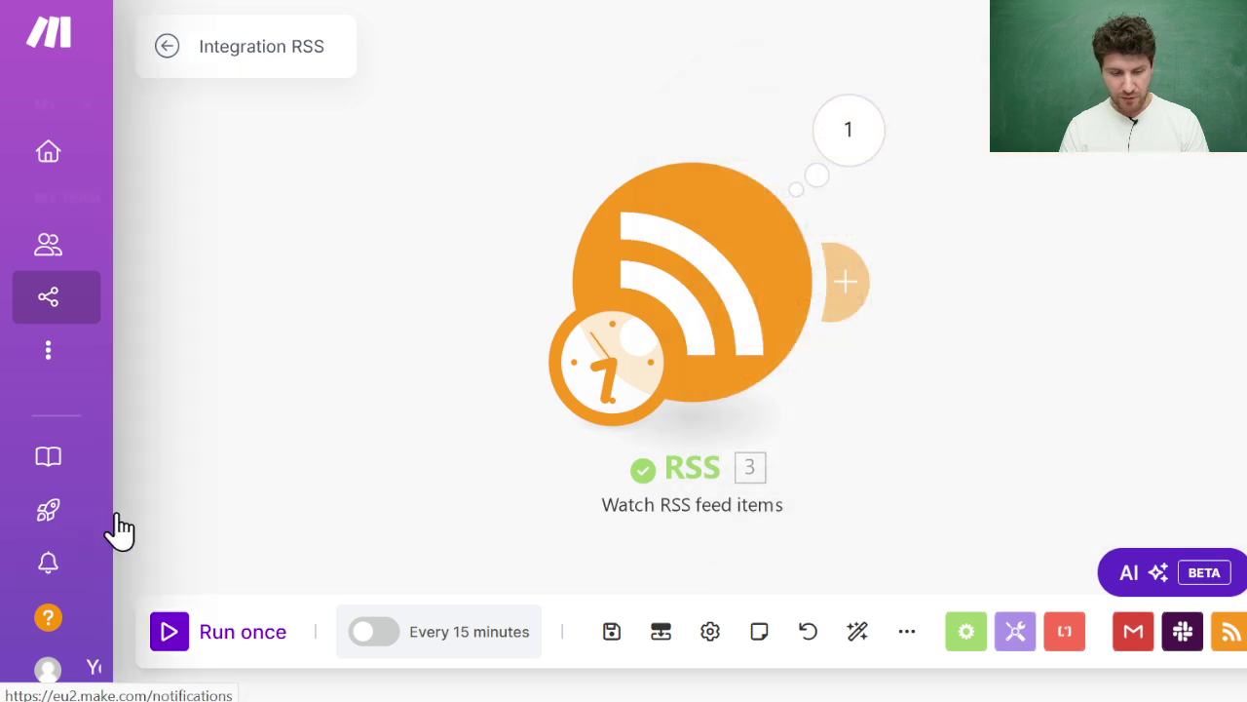
{"action": "left_click", "coordinate": [195, 635]}
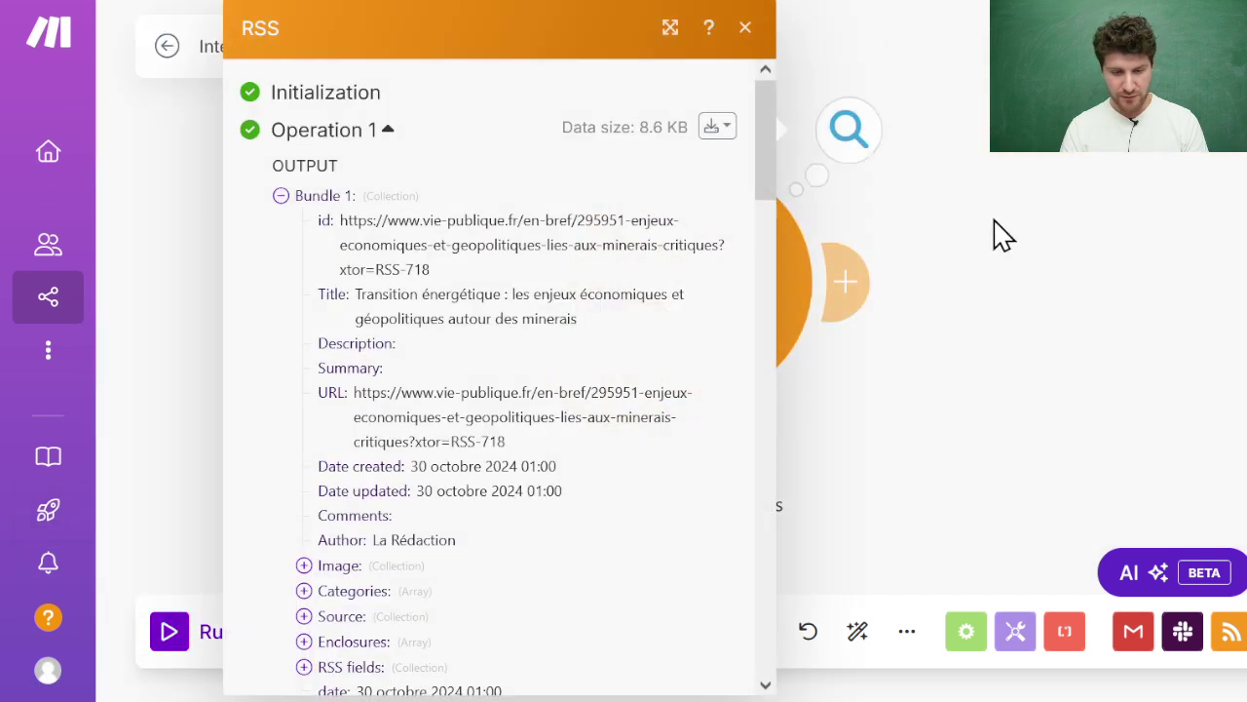
Examine the contents of Bundles 1 to 5 and Bundle 10 in the RSS module's Operation 1 output, and close it.
{"action": "left_click", "coordinate": [326, 197]}
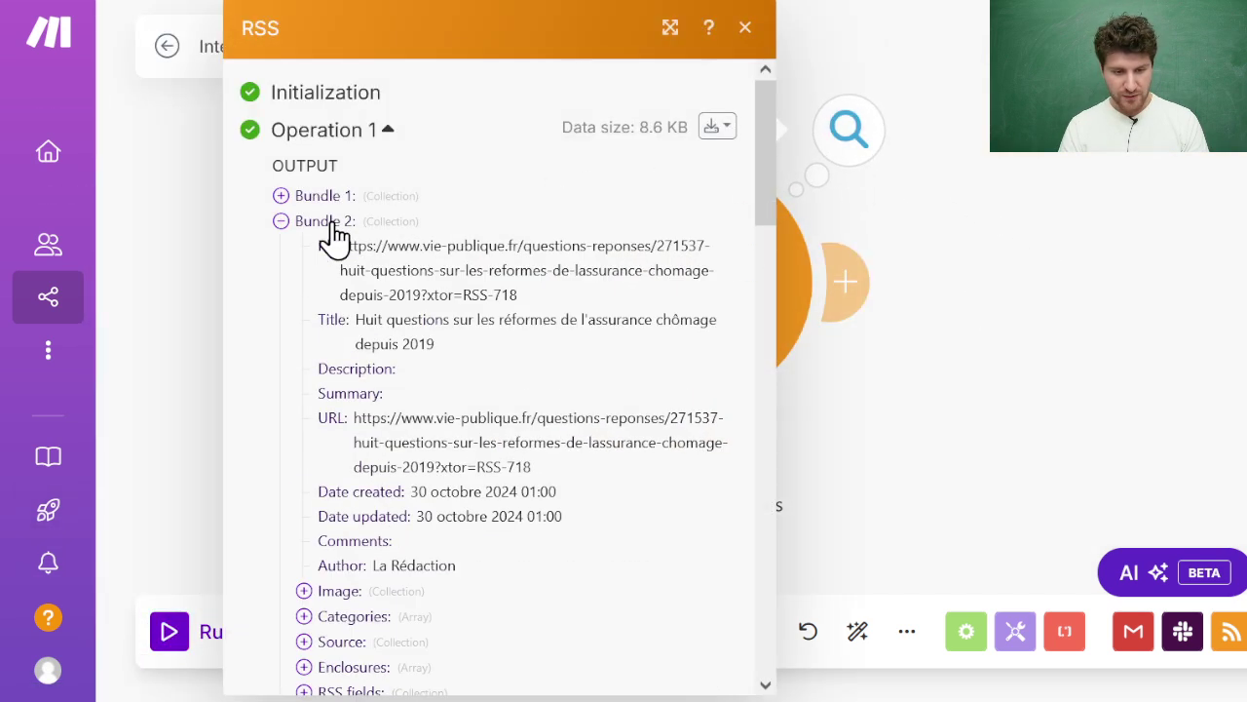
{"action": "left_click", "coordinate": [327, 221]}
{"action": "left_click", "coordinate": [329, 248]}
{"action": "left_click", "coordinate": [329, 275]}
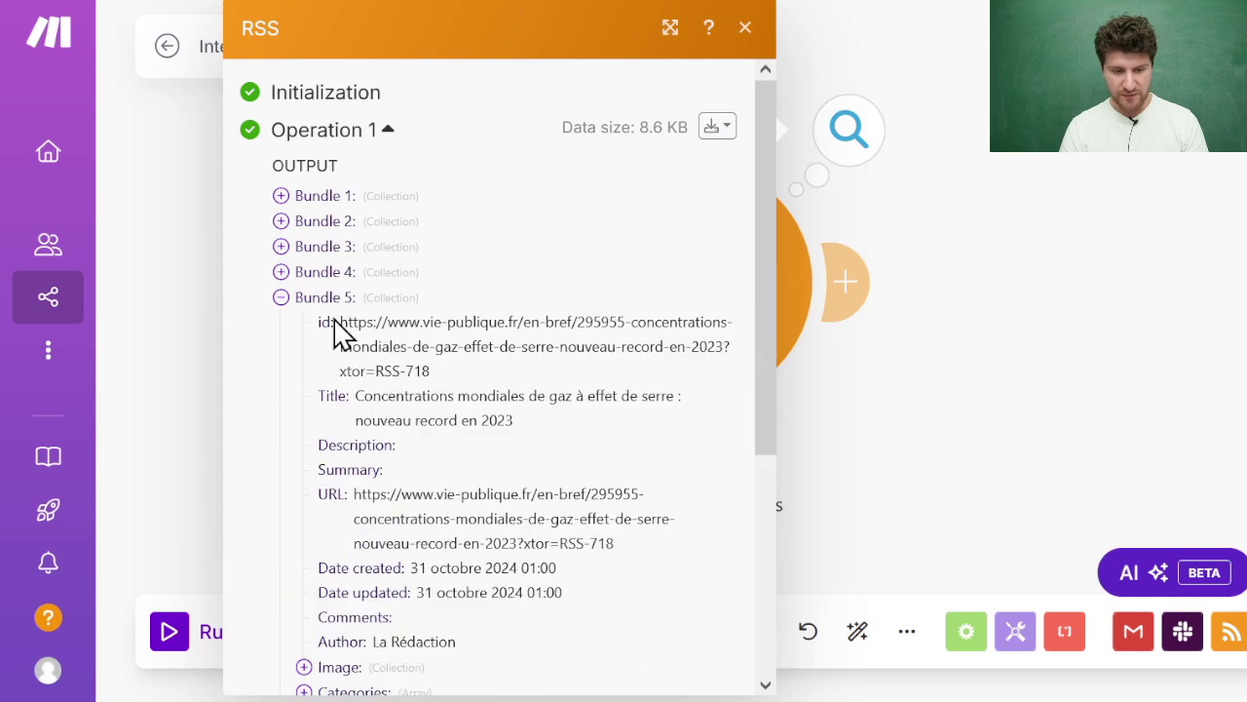
{"action": "left_click", "coordinate": [329, 298]}
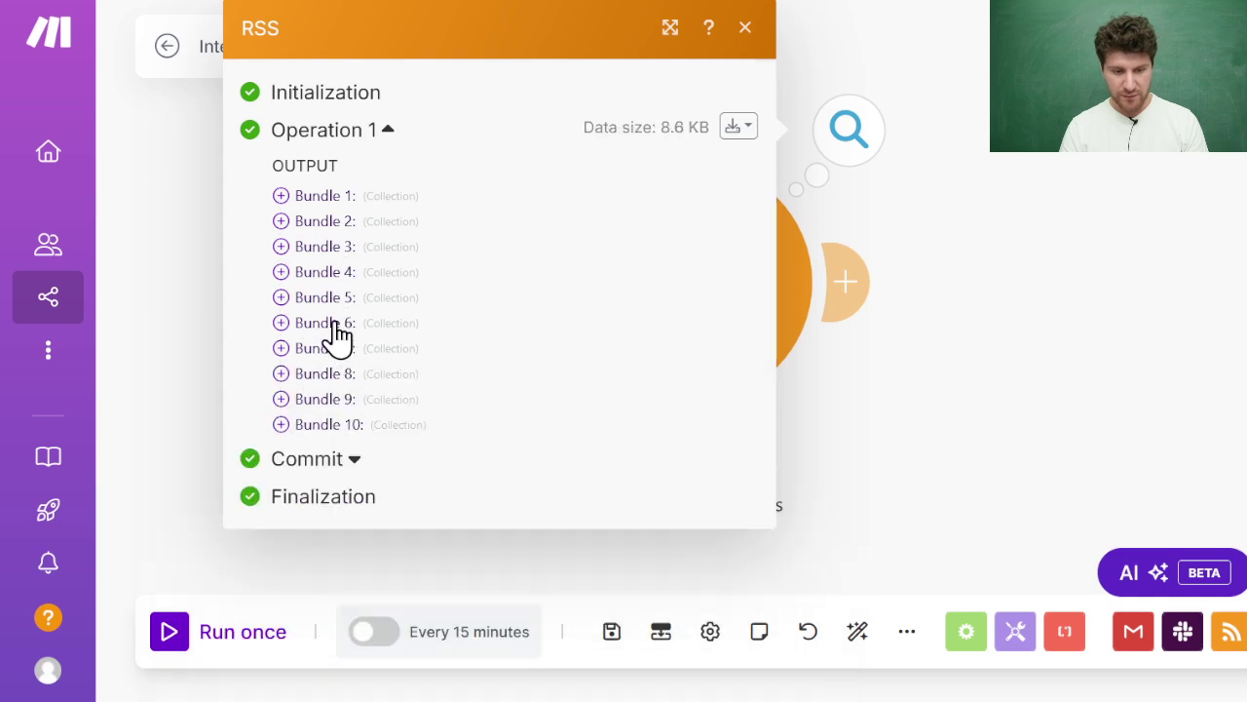
{"action": "left_click", "coordinate": [322, 426]}
{"action": "scroll", "coordinate": [410, 425], "scroll_direction": "down", "scroll_amount": 2}
{"action": "scroll", "coordinate": [416, 425], "scroll_direction": "down", "scroll_amount": 1}
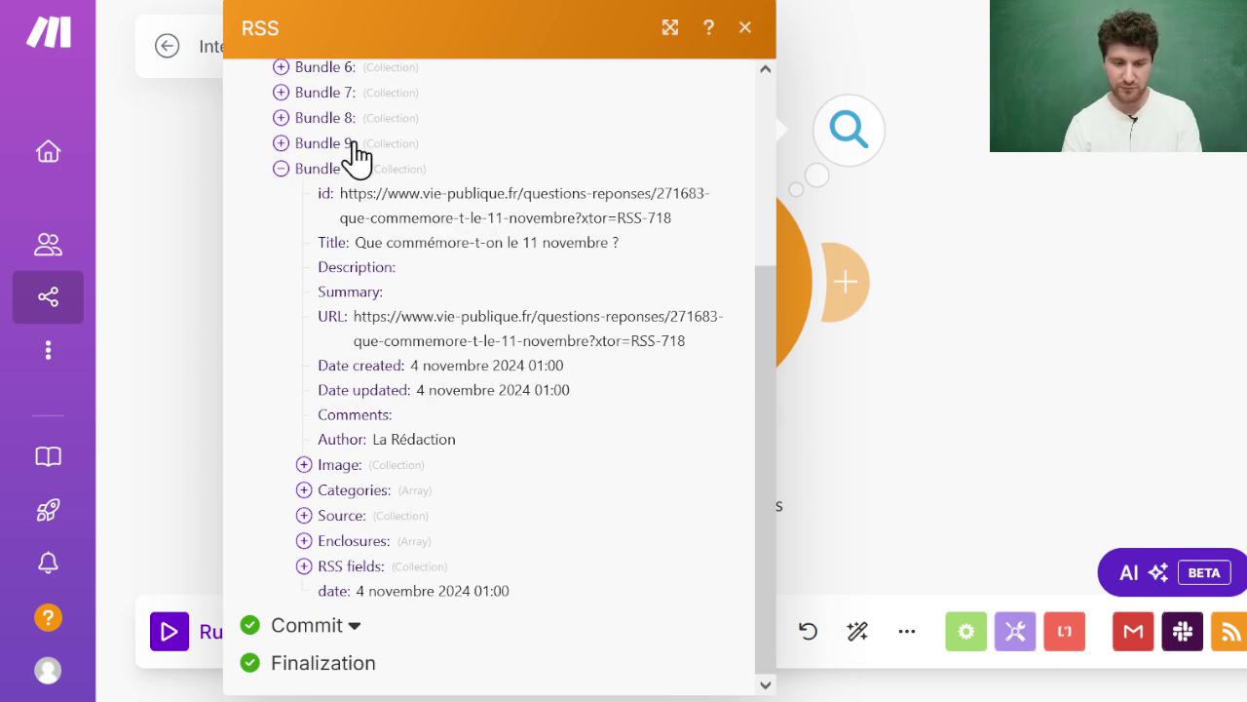
{"action": "left_click", "coordinate": [328, 168]}
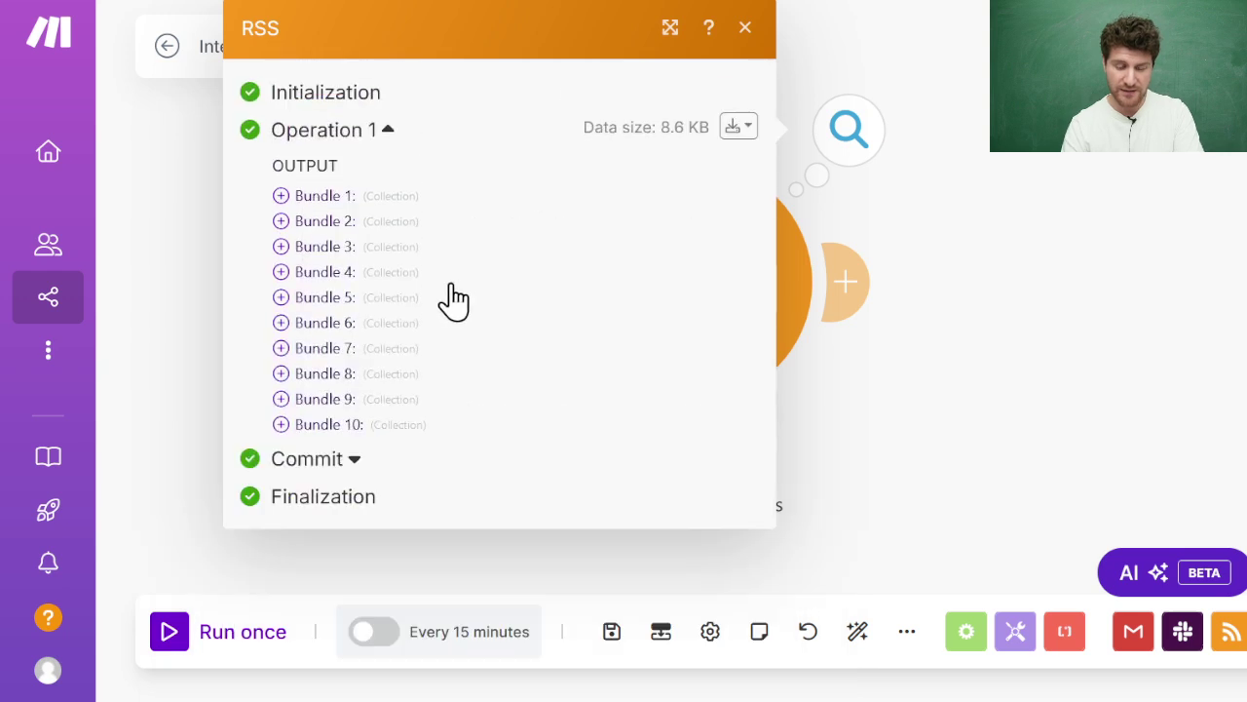
{"action": "left_click", "coordinate": [745, 29]}
Change the scenario's schedule from regular intervals to running every day.
{"action": "left_click_drag", "start_coordinate": [1039, 256], "coordinate": [829, 230]}
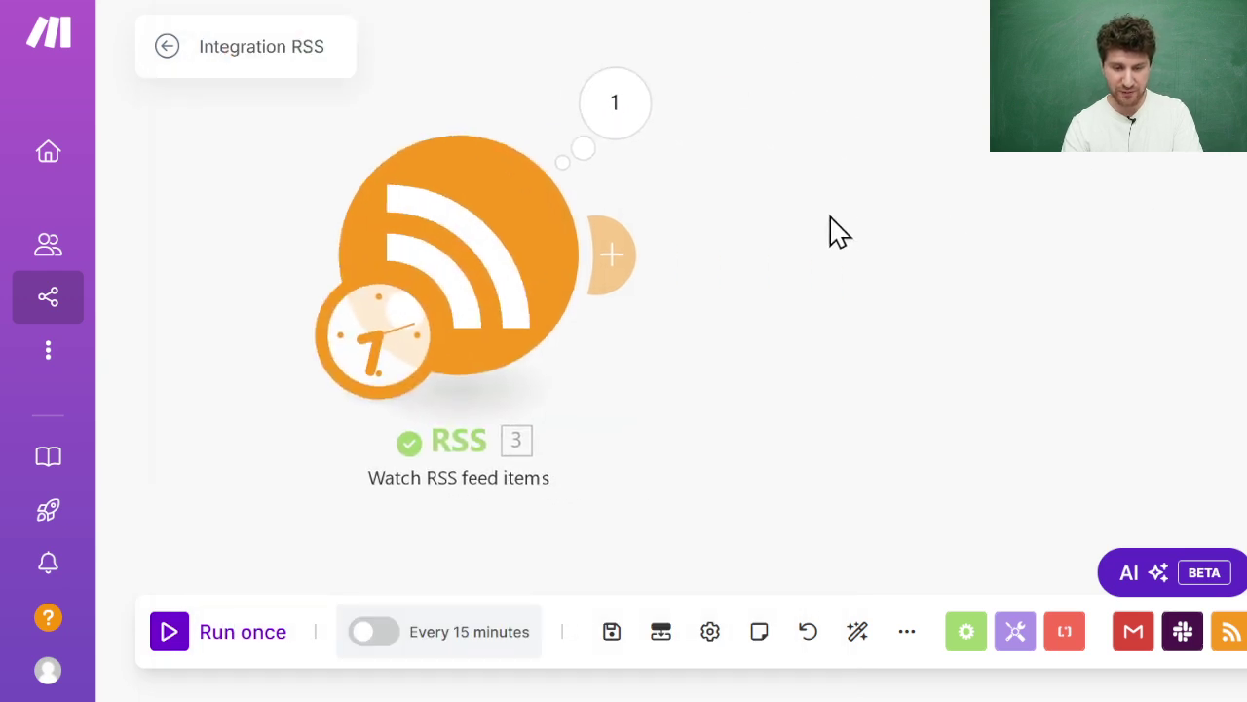
{"action": "left_click", "coordinate": [398, 362]}
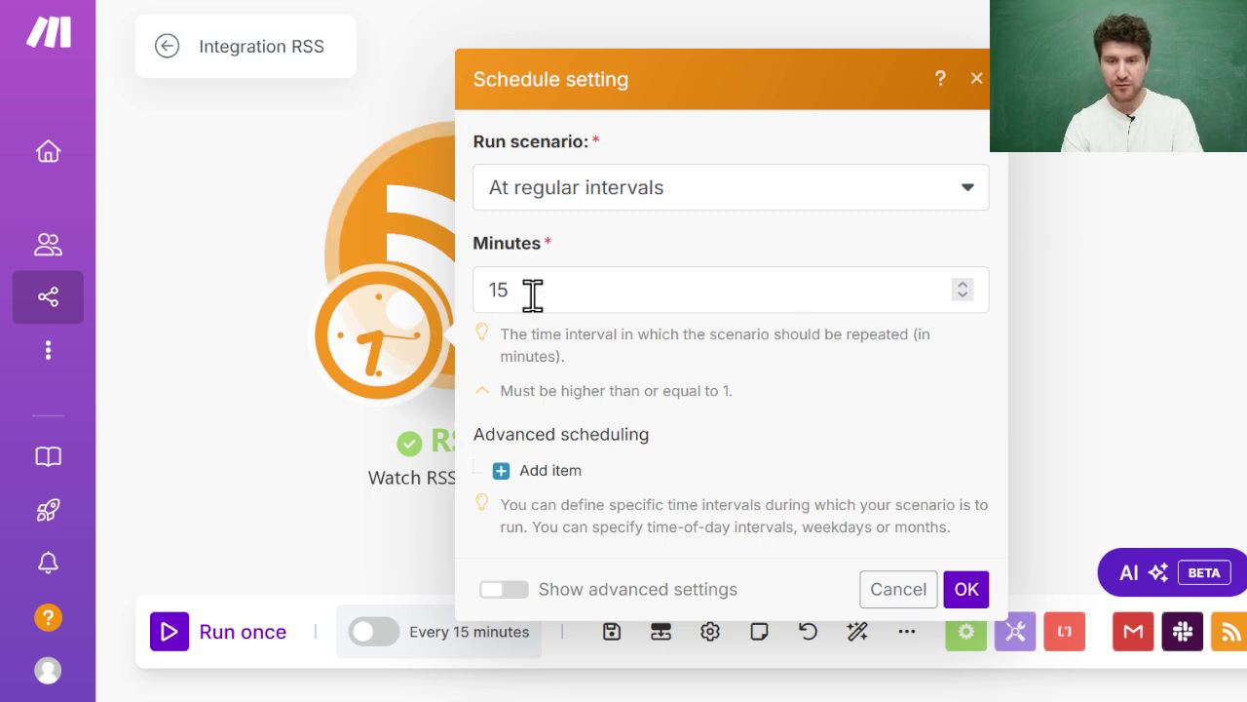
{"action": "left_click", "coordinate": [562, 284]}
{"action": "key", "text": "ctrl+a"}
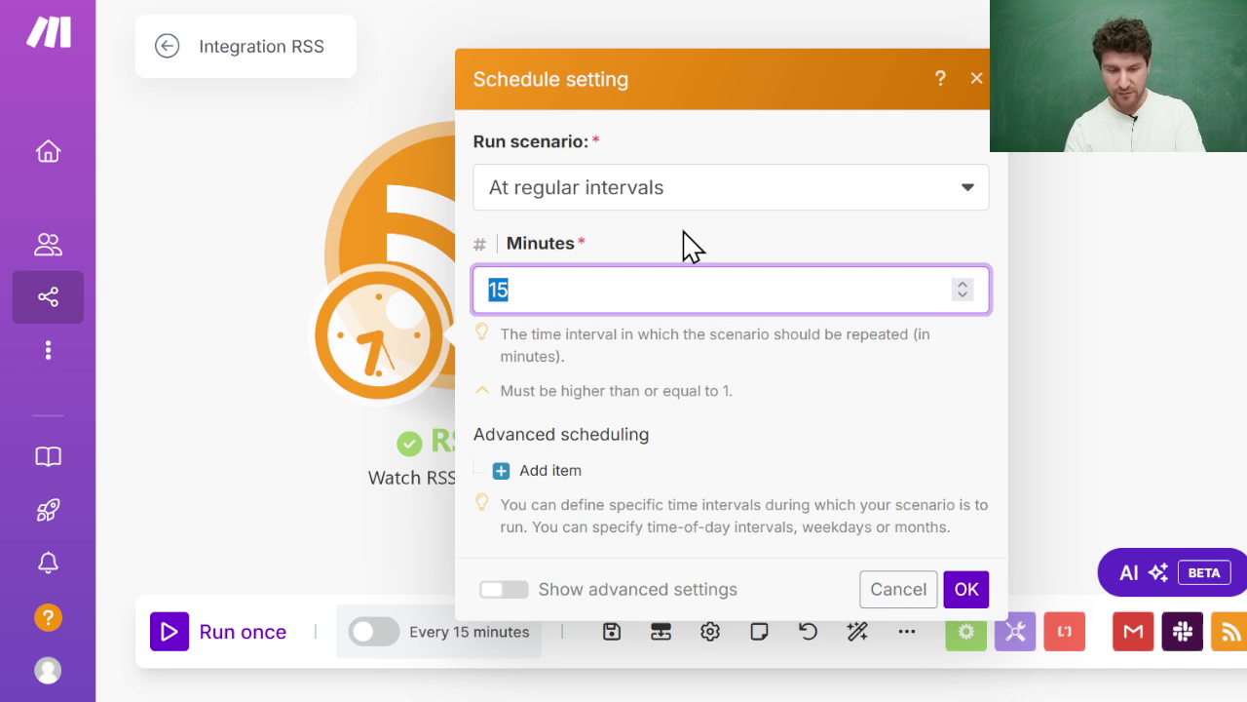
{"action": "left_click", "coordinate": [695, 199]}
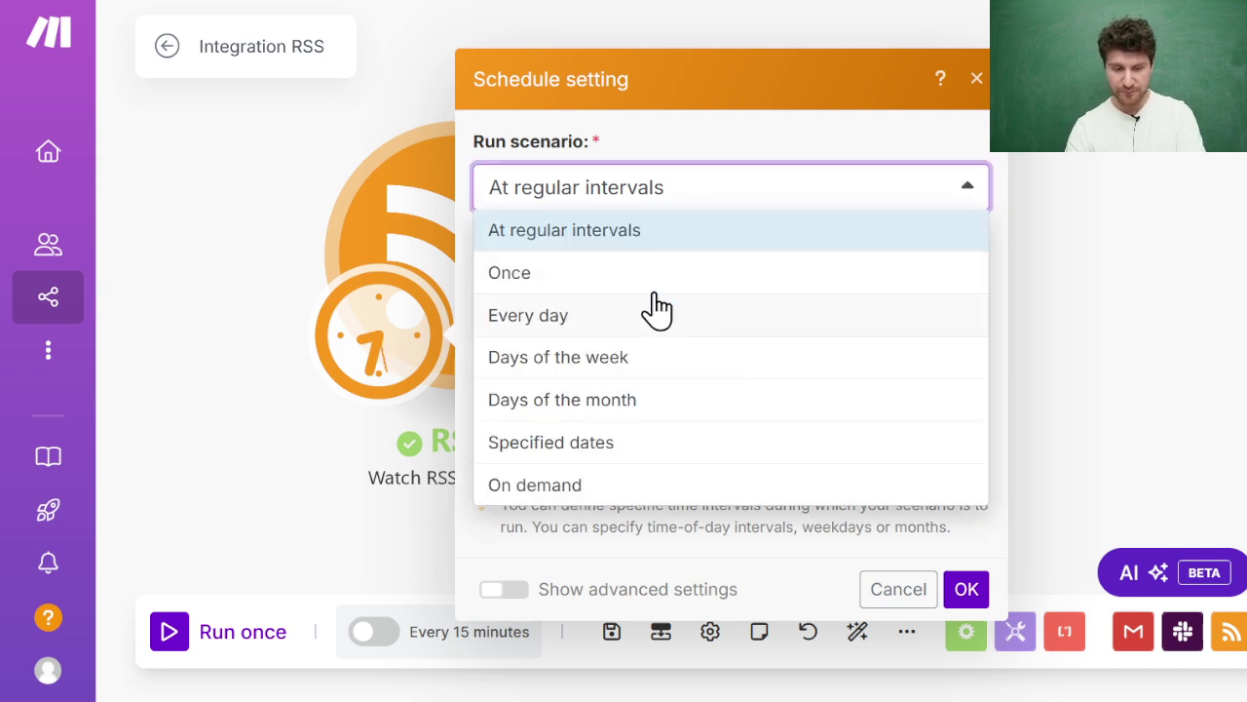
{"action": "left_click", "coordinate": [655, 273]}
{"action": "left_click", "coordinate": [709, 251]}
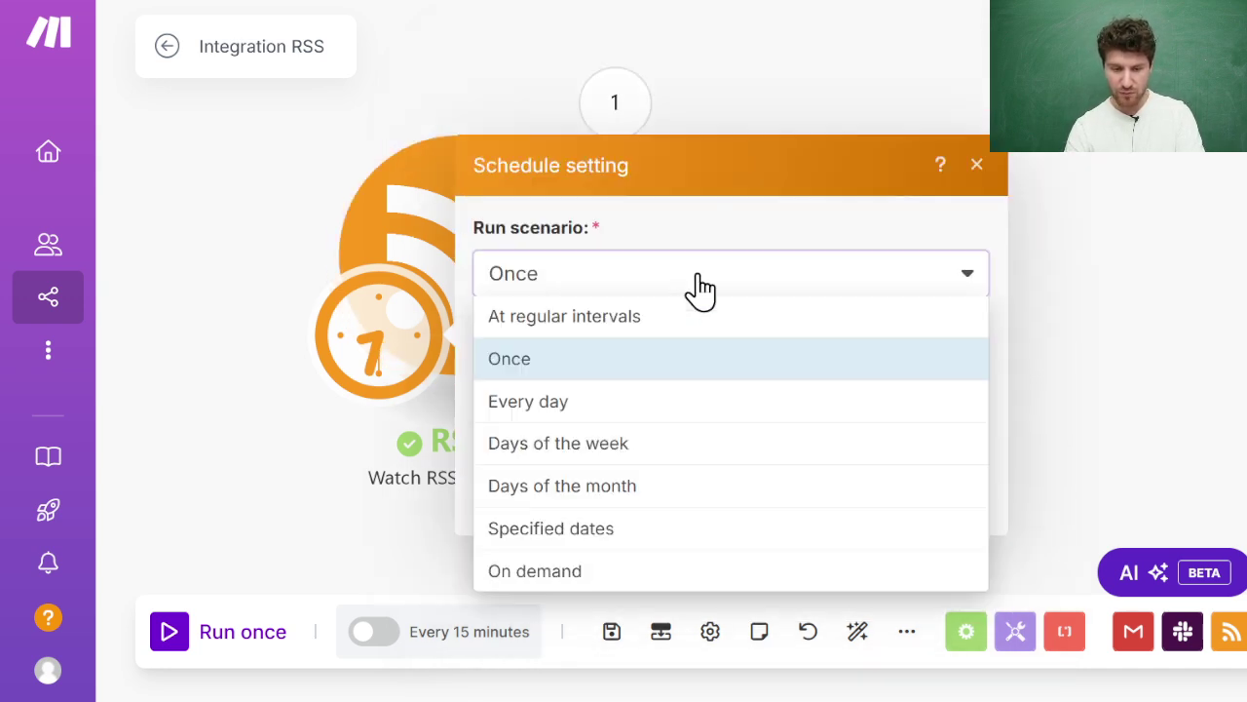
{"action": "left_click", "coordinate": [627, 402]}
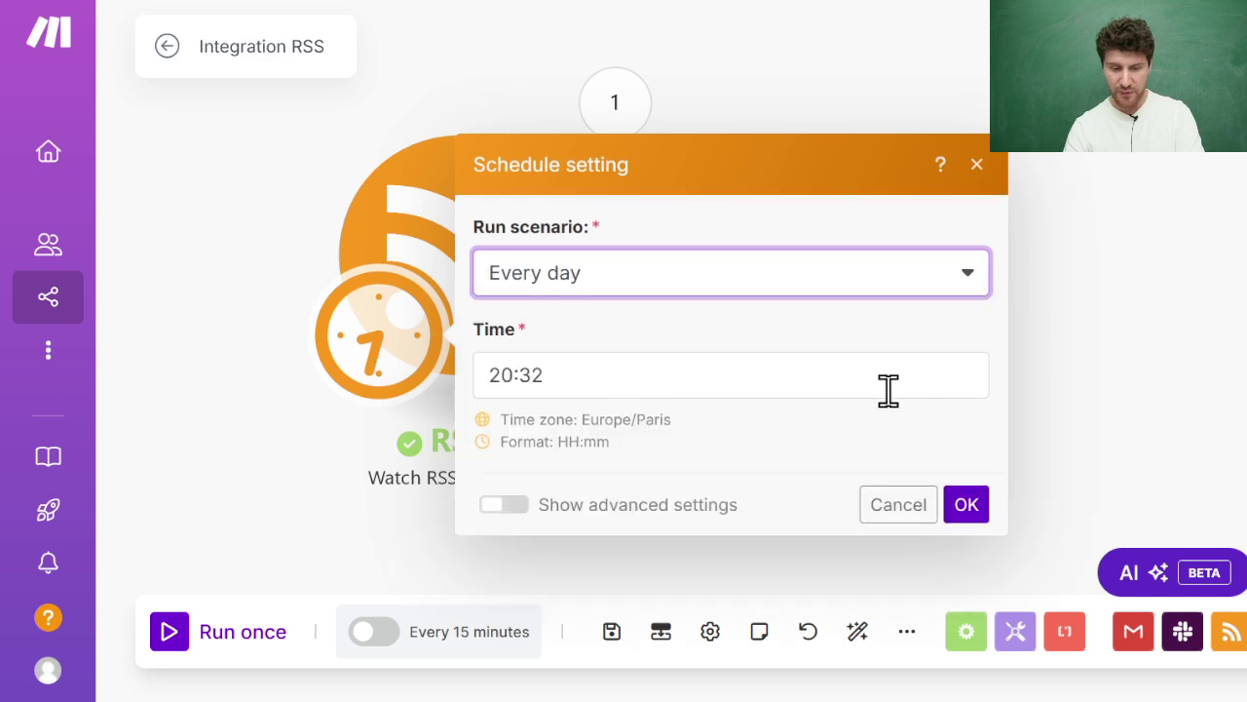
Set the daily run time to 20:00, confirm the schedule and dismiss the offer to activate the scenario.
{"action": "left_click", "coordinate": [751, 390]}
{"action": "type", "text": "20"}
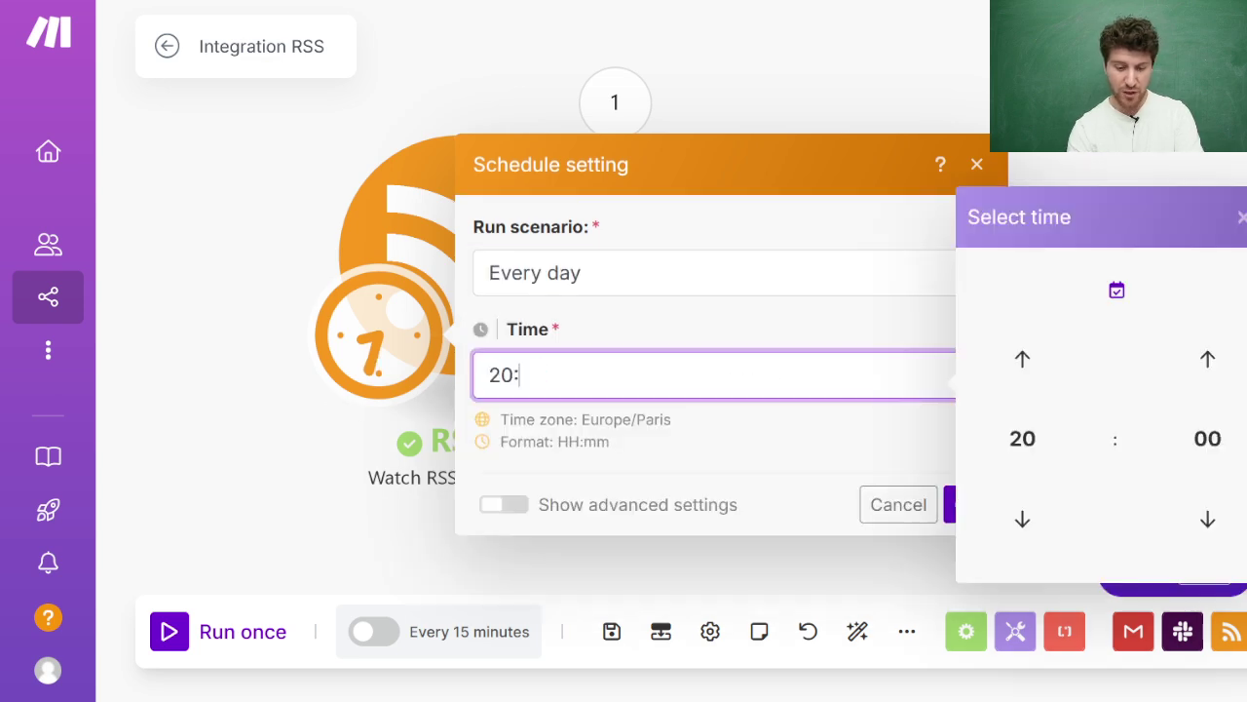
{"action": "left_click", "coordinate": [760, 426]}
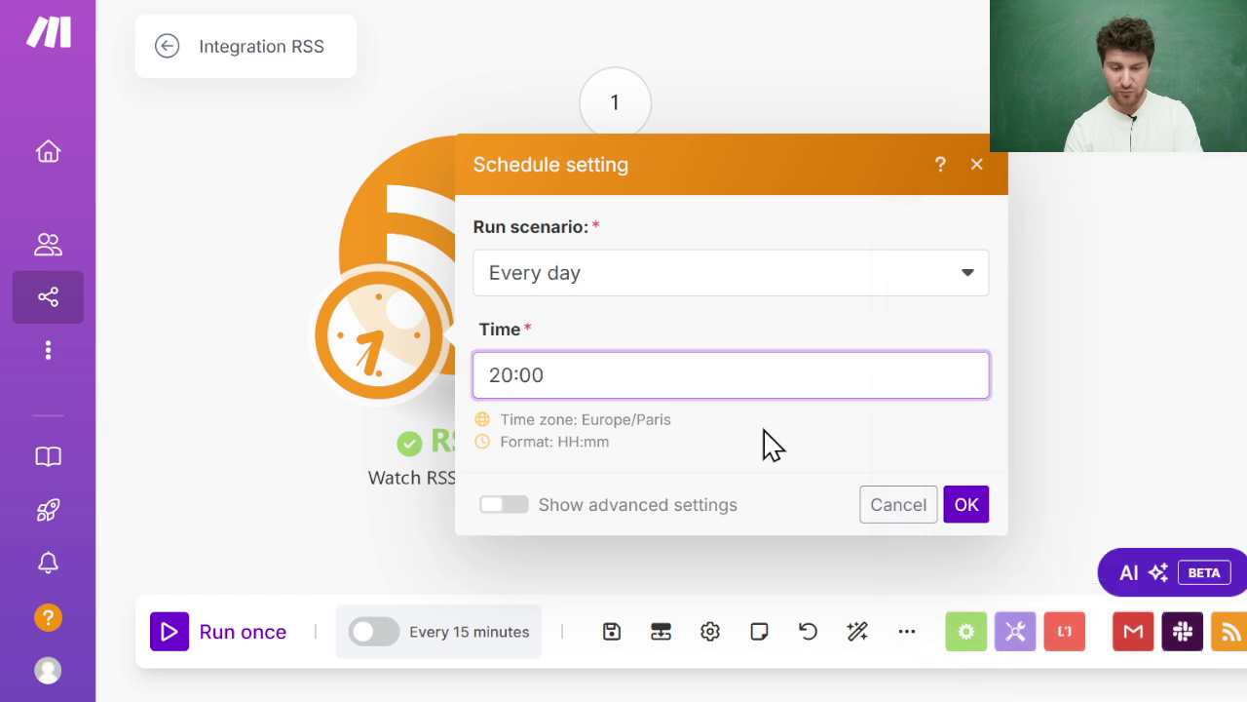
{"action": "left_click", "coordinate": [968, 506]}
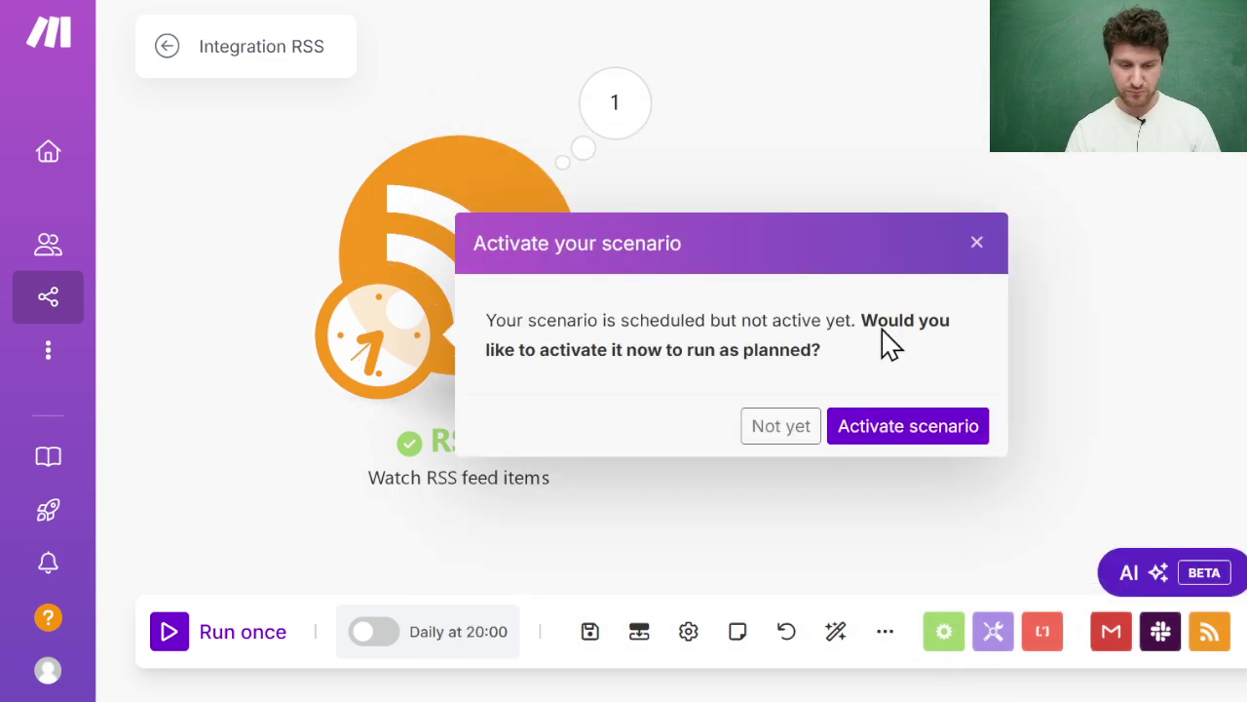
{"action": "left_click", "coordinate": [978, 240]}
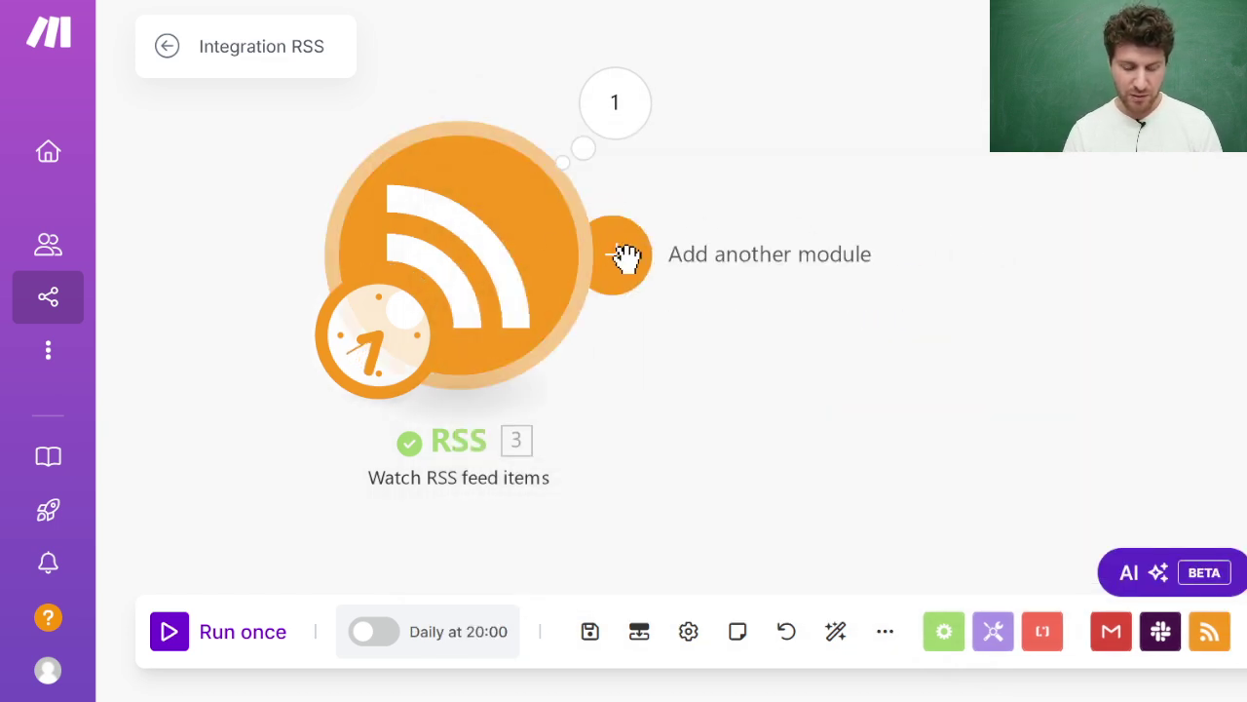
Examine the fields of Bundle 1 in the RSS module's output, especially the summary and the article link.
{"action": "left_click", "coordinate": [624, 260]}
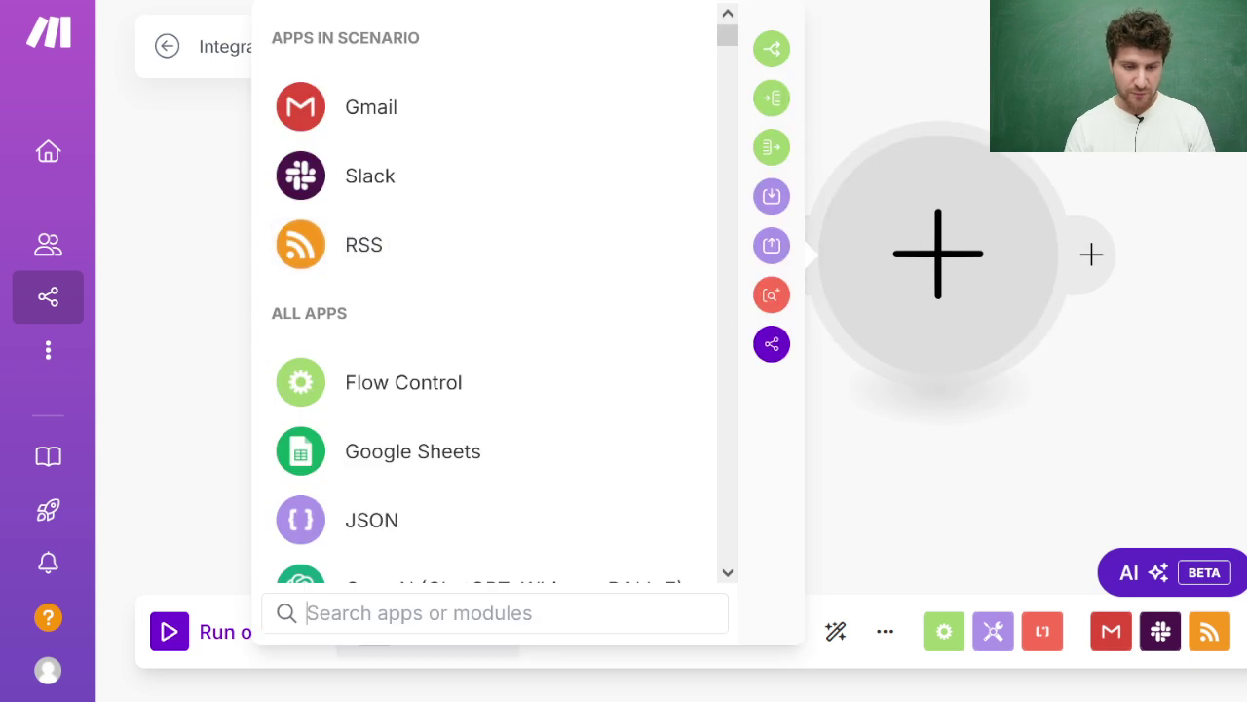
{"action": "left_click", "coordinate": [785, 220]}
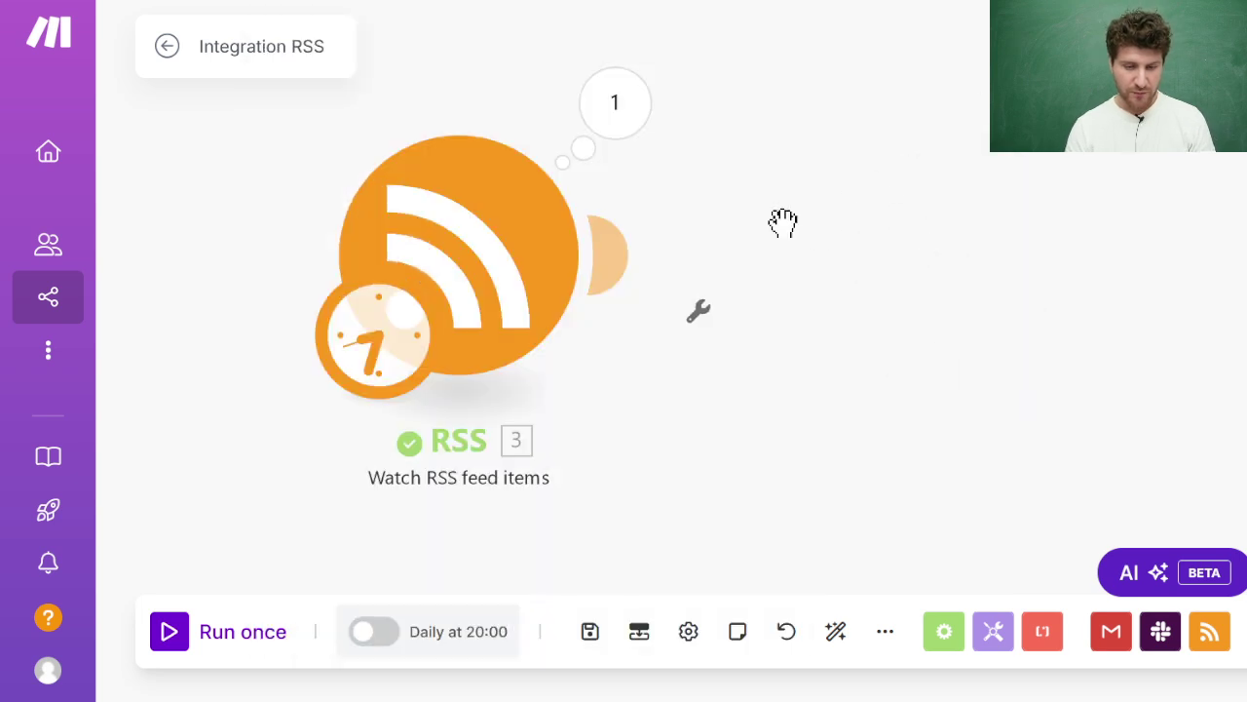
{"action": "left_click", "coordinate": [641, 132]}
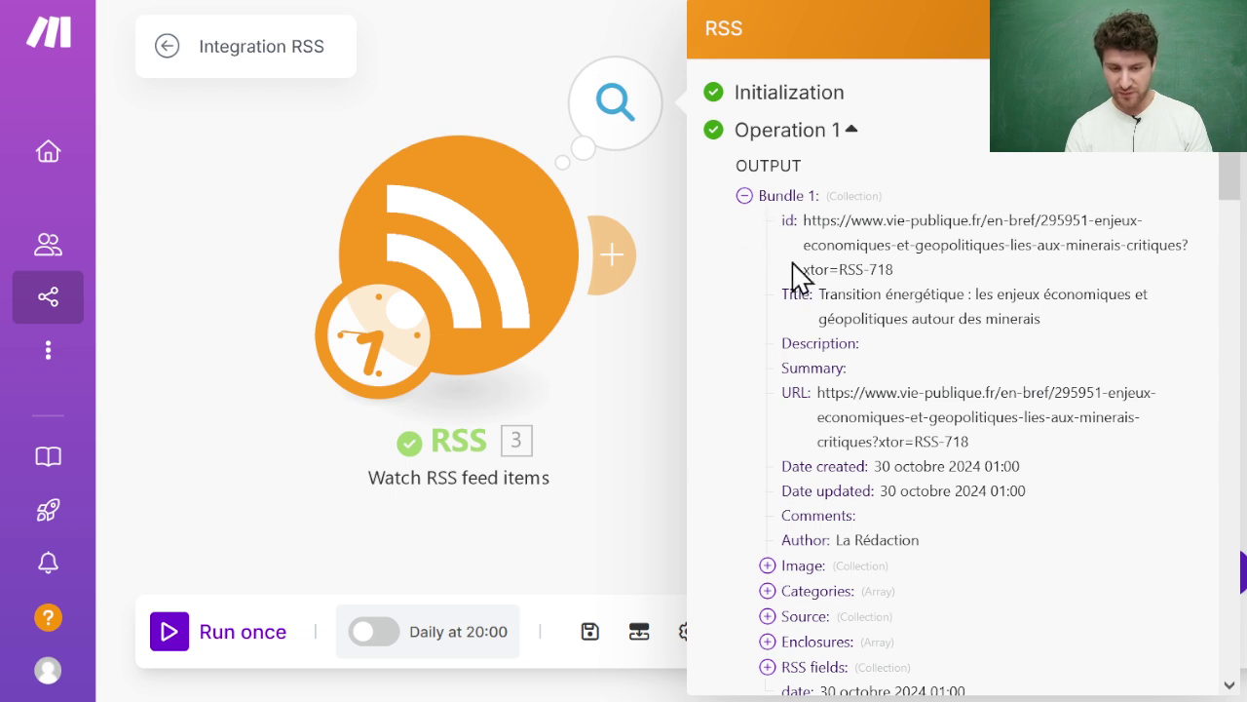
{"action": "left_click_drag", "start_coordinate": [920, 544], "coordinate": [784, 226]}
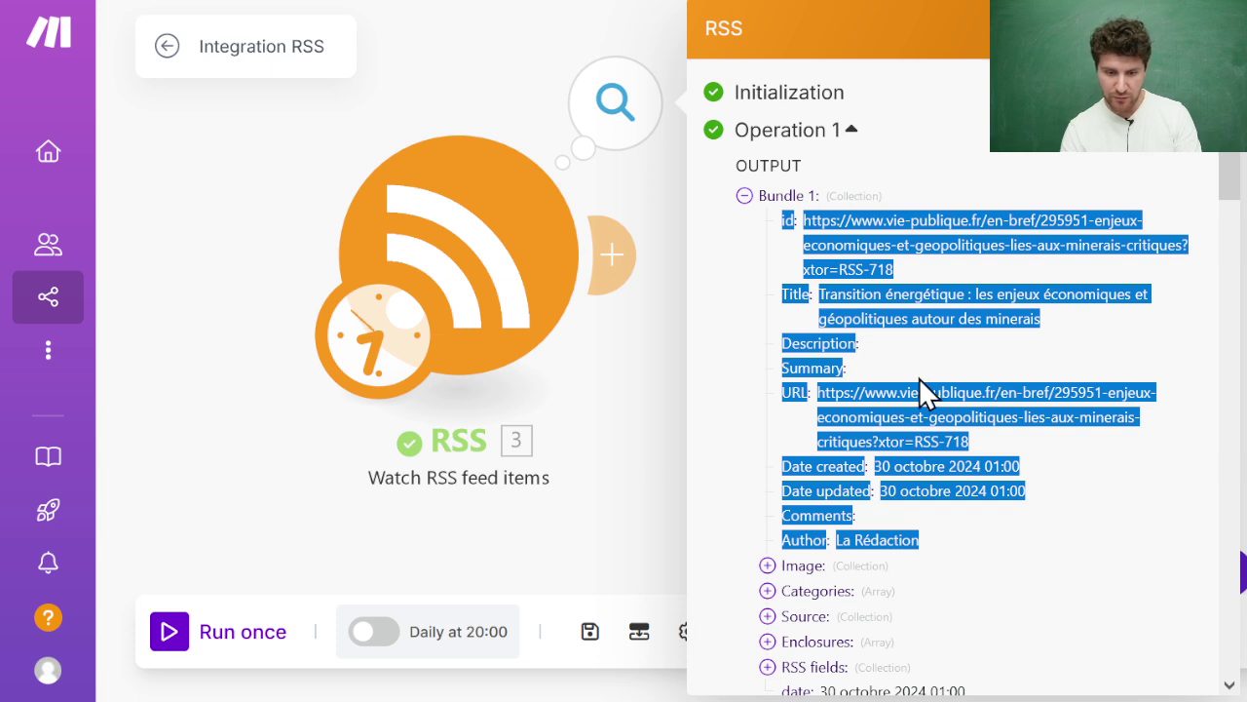
{"action": "left_click", "coordinate": [848, 370]}
{"action": "double_click", "coordinate": [835, 368]}
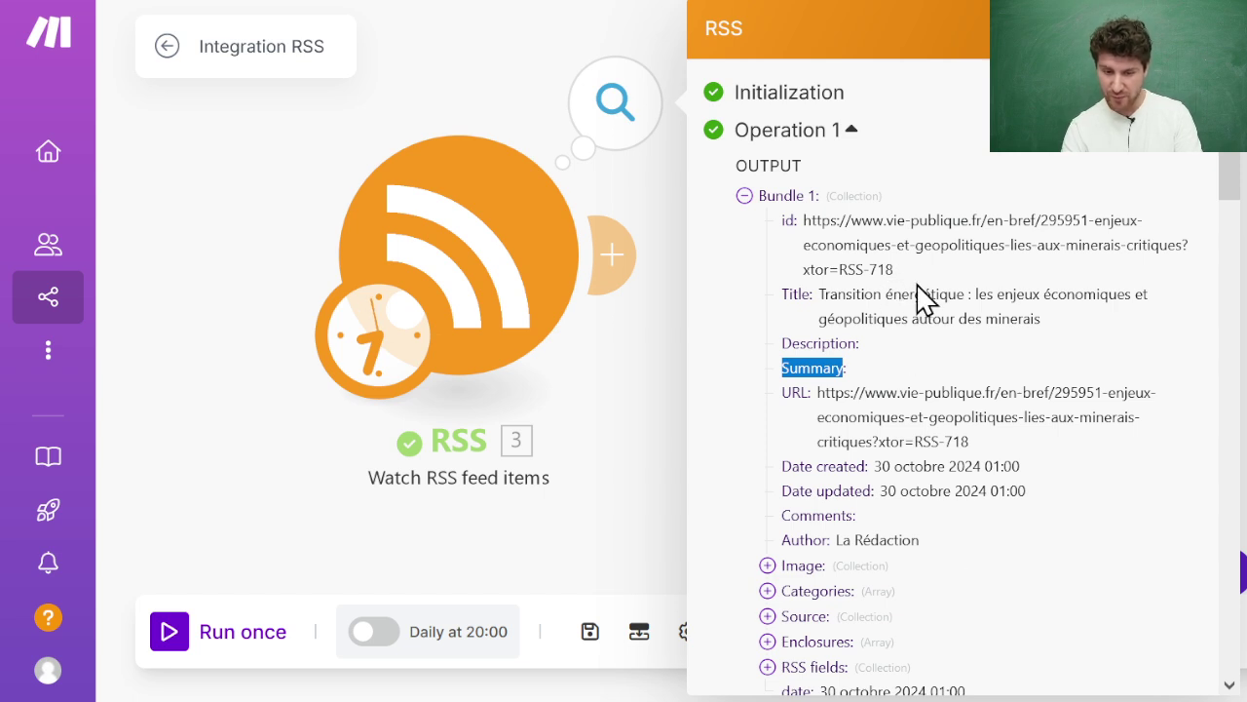
{"action": "left_click_drag", "start_coordinate": [894, 270], "coordinate": [804, 222]}
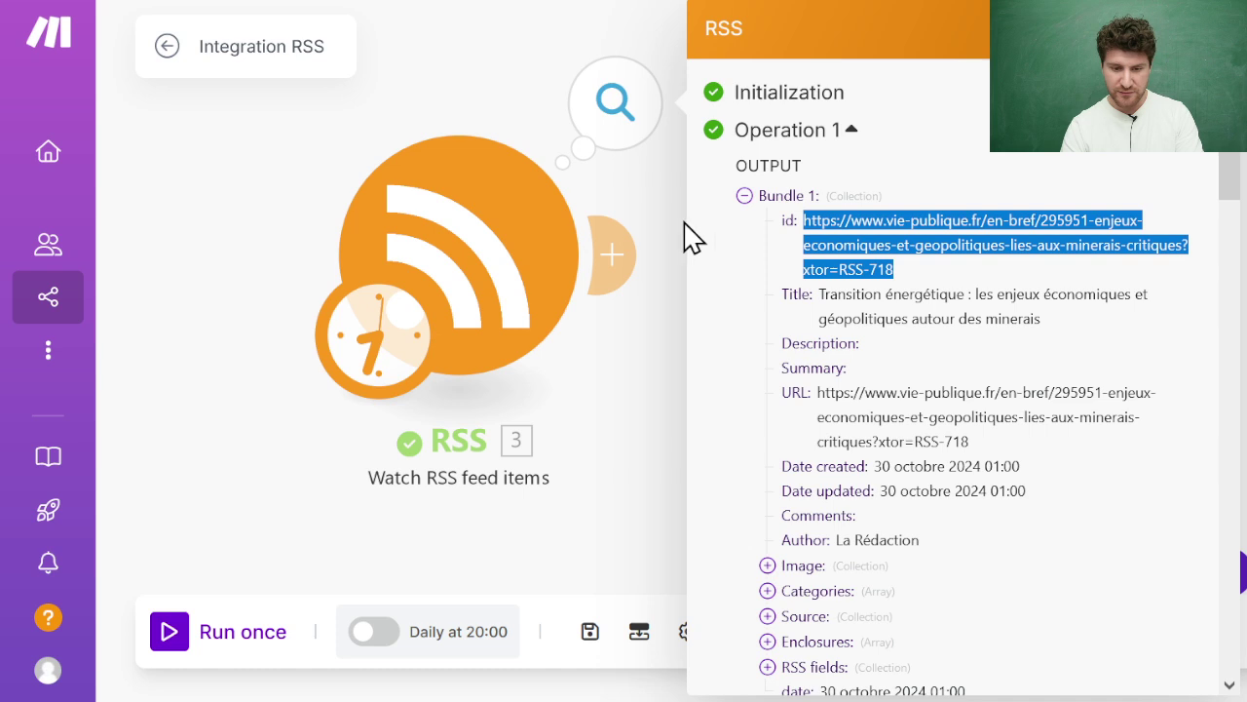
Add a ScrapingBee Extract Data module after the RSS module.
{"action": "left_click", "coordinate": [632, 257]}
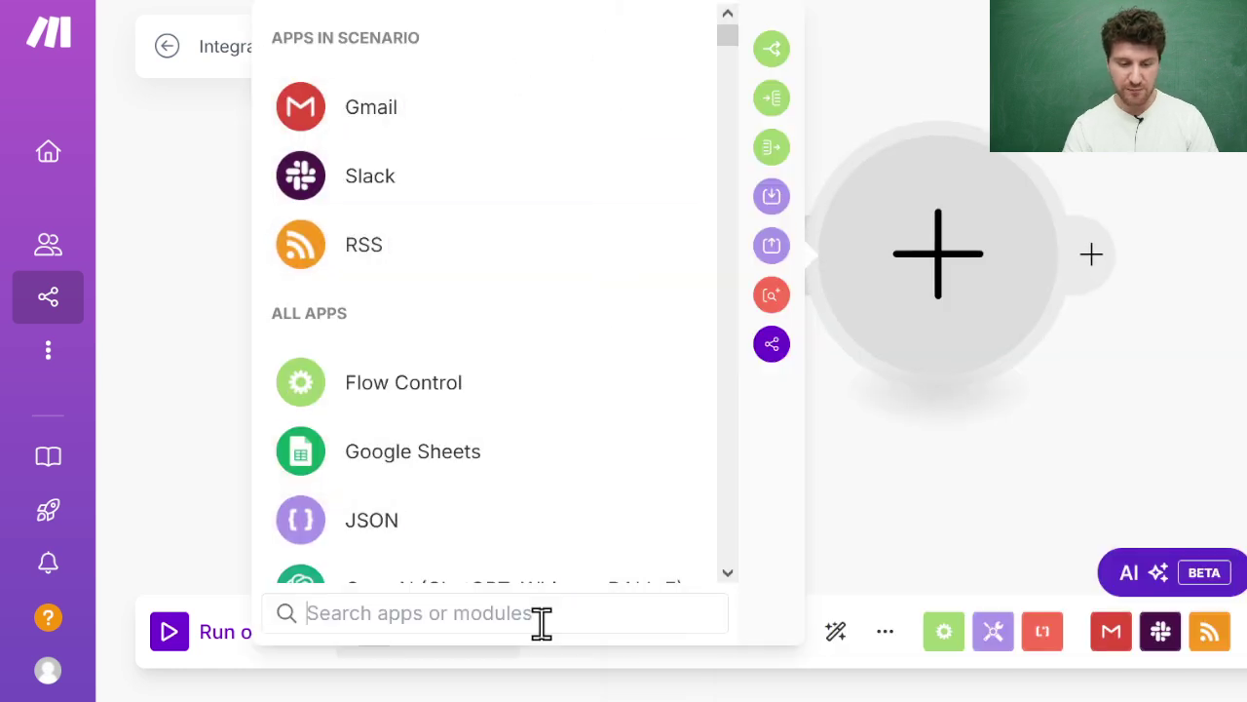
{"action": "type", "text": "scap"}
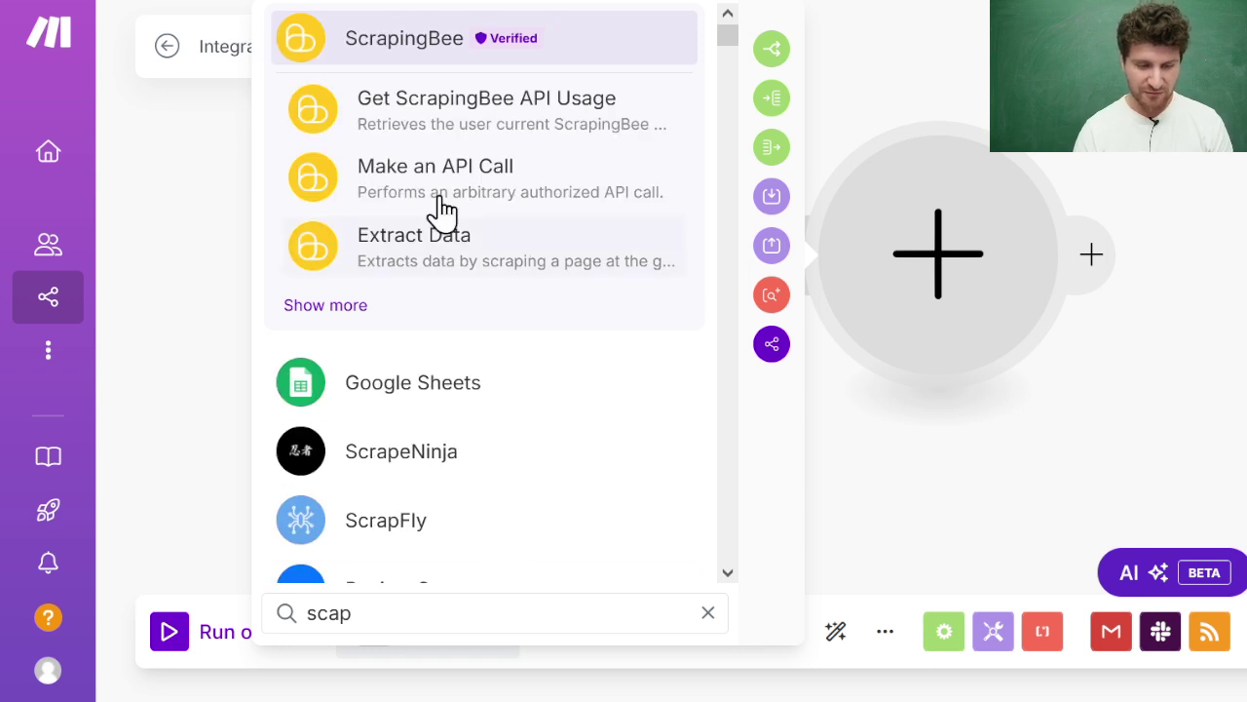
{"action": "left_click", "coordinate": [404, 37]}
{"action": "left_click", "coordinate": [429, 251]}
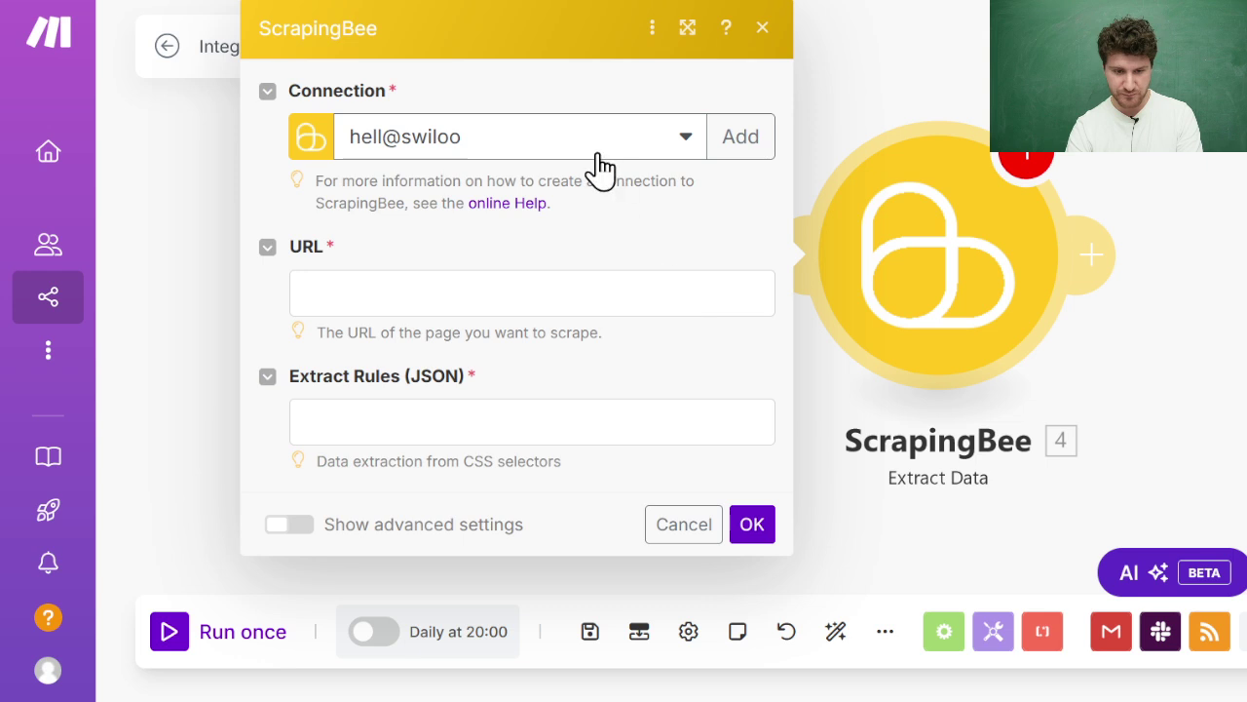
Select the ORANGE connection for the ScrapingBee module, map the RSS item's URL as the page to scrape, and try to confirm the settings.
{"action": "left_click", "coordinate": [565, 167]}
{"action": "left_click", "coordinate": [542, 264]}
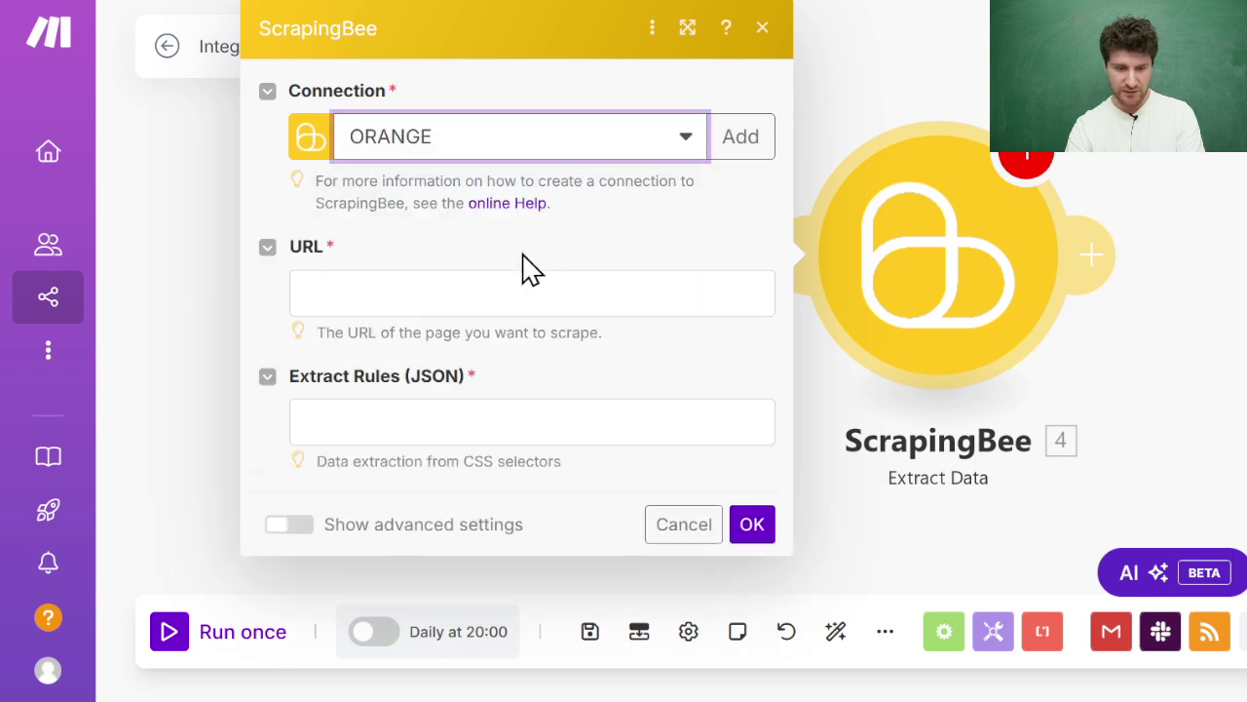
{"action": "left_click", "coordinate": [487, 296]}
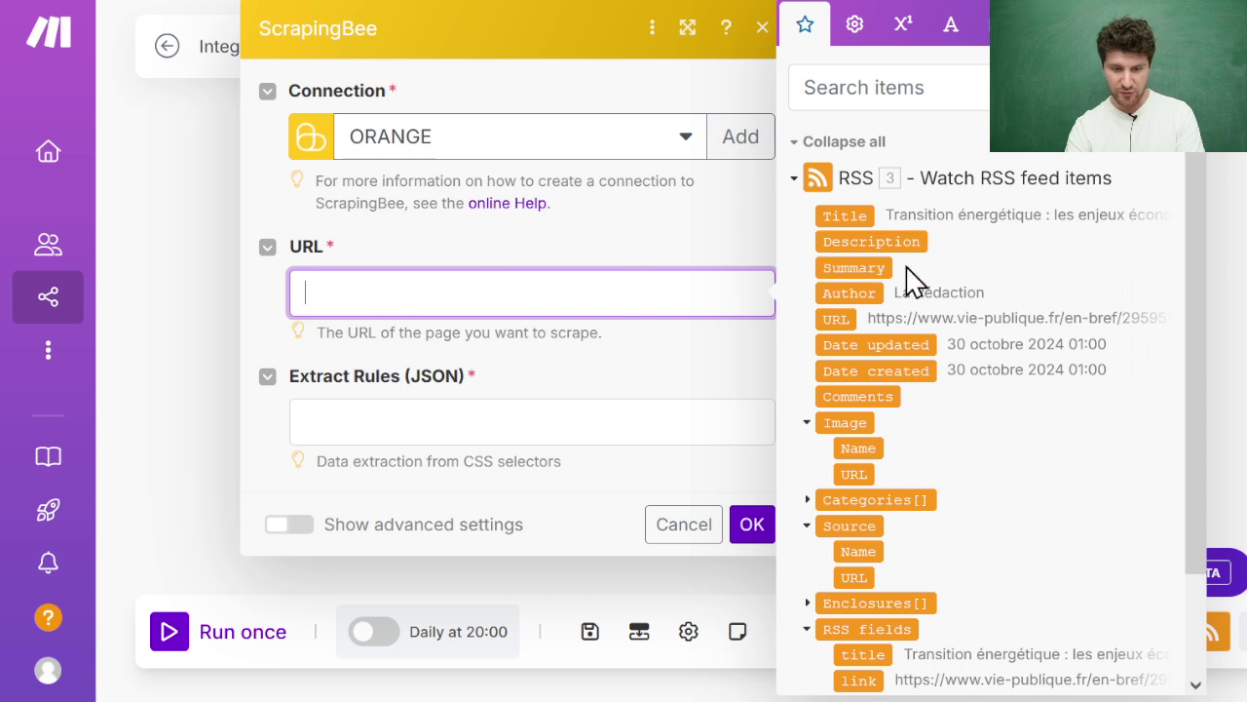
{"action": "scroll", "coordinate": [871, 329], "scroll_direction": "down", "scroll_amount": 2}
{"action": "scroll", "coordinate": [868, 337], "scroll_direction": "up", "scroll_amount": 2}
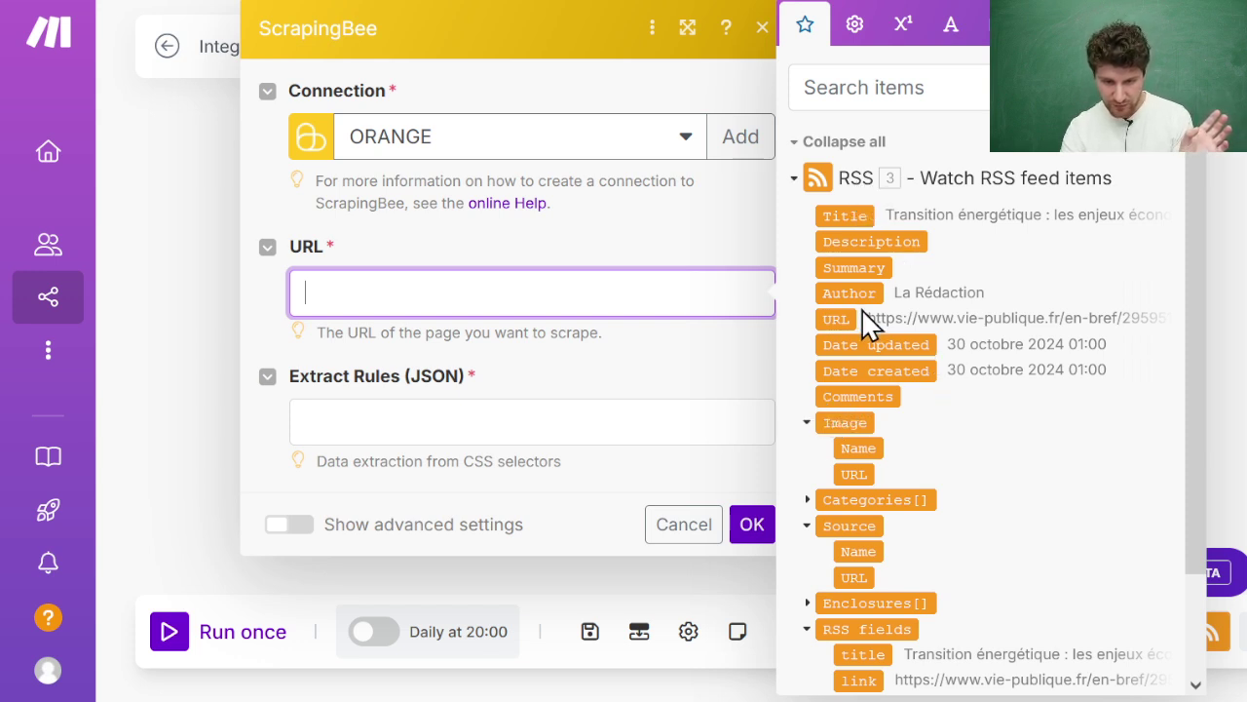
{"action": "left_click", "coordinate": [840, 319]}
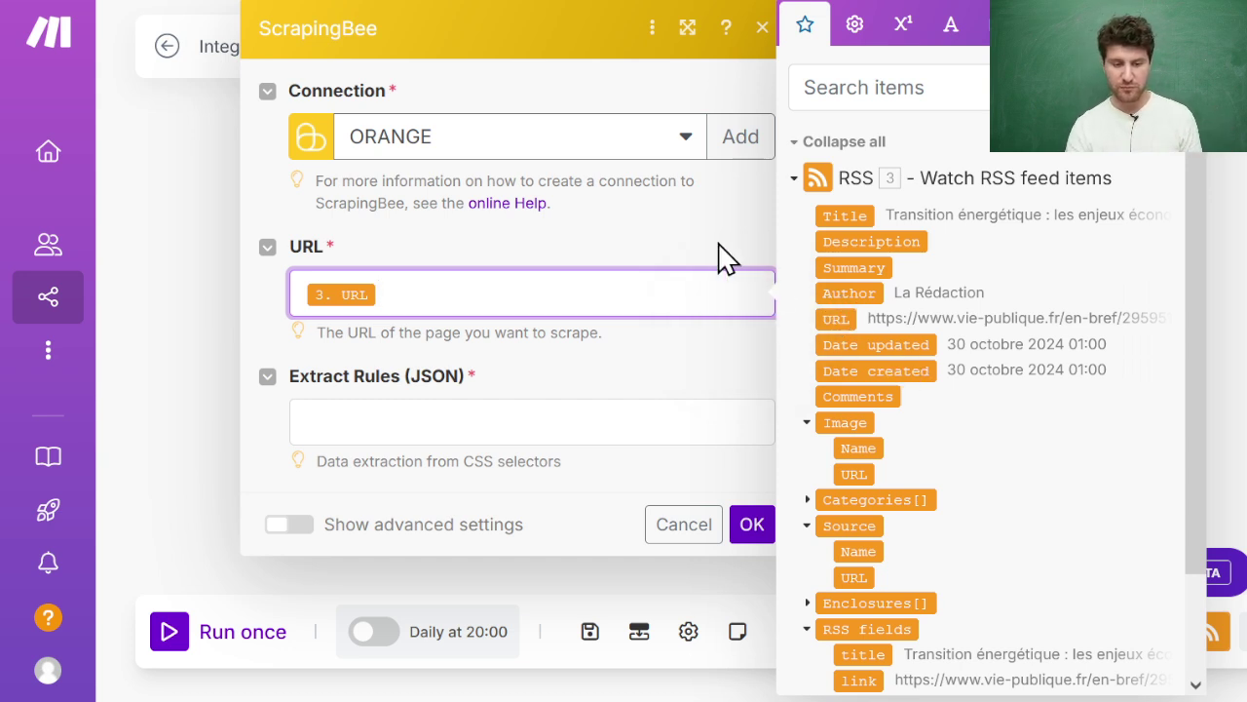
{"action": "left_click", "coordinate": [751, 524]}
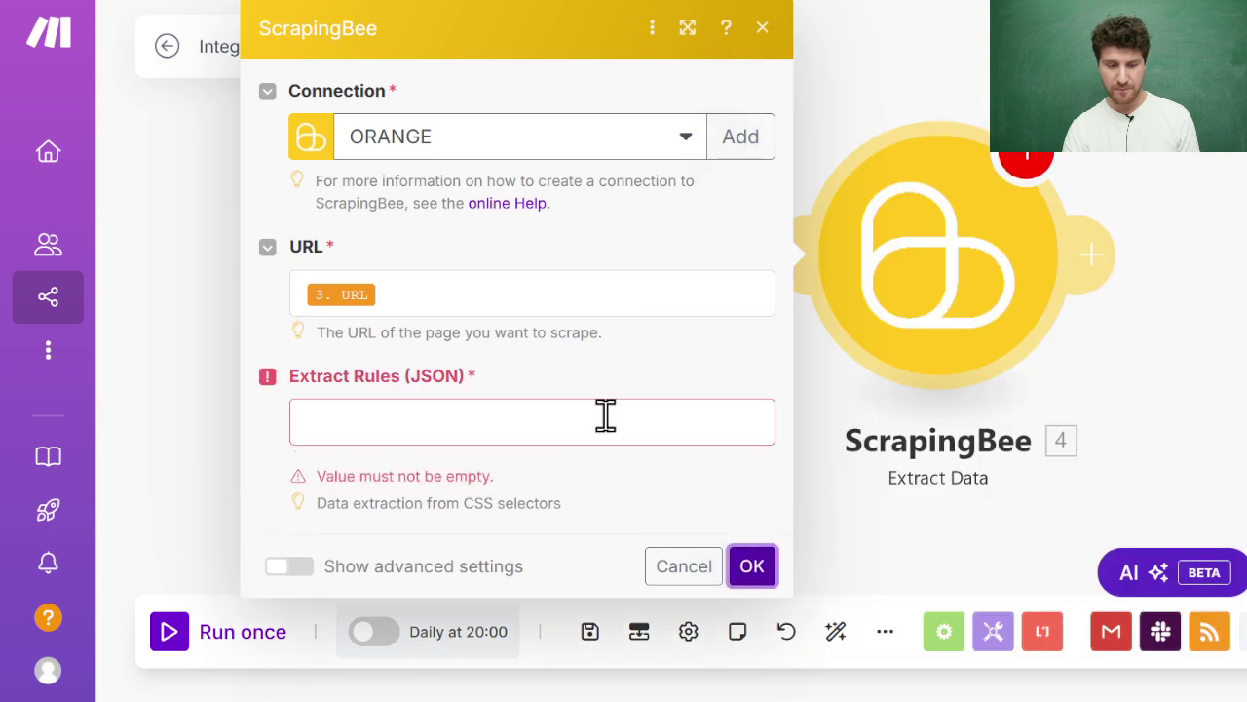
Close the ScrapingBee settings and return to the scenario list, saving the changes to the Integration RSS scenario.
{"action": "left_click", "coordinate": [605, 416]}
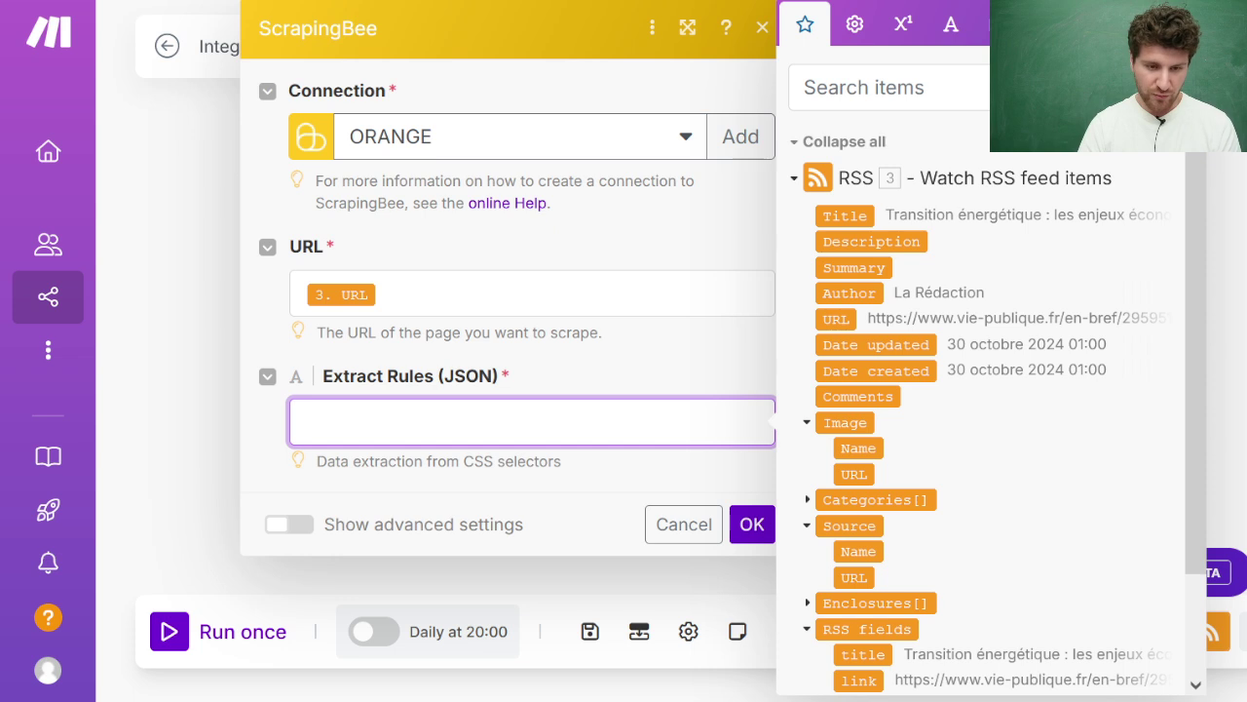
{"action": "left_click", "coordinate": [200, 343]}
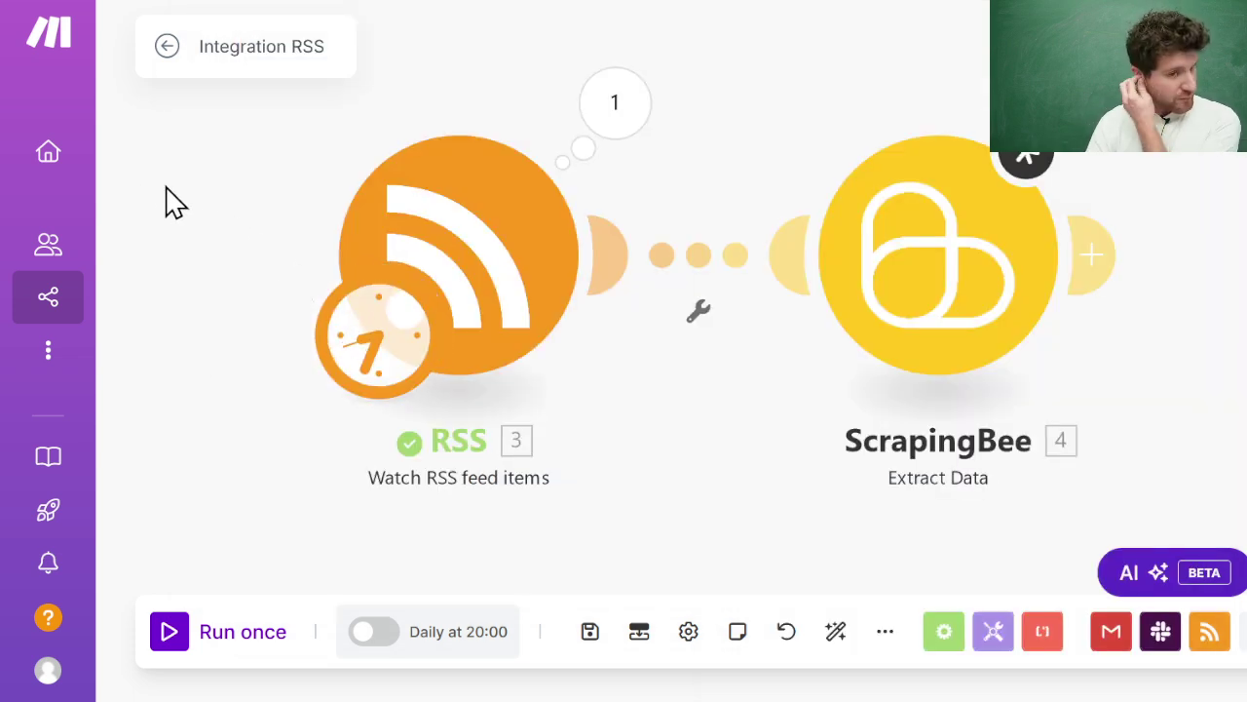
{"action": "mouse_move", "coordinate": [49, 98]}
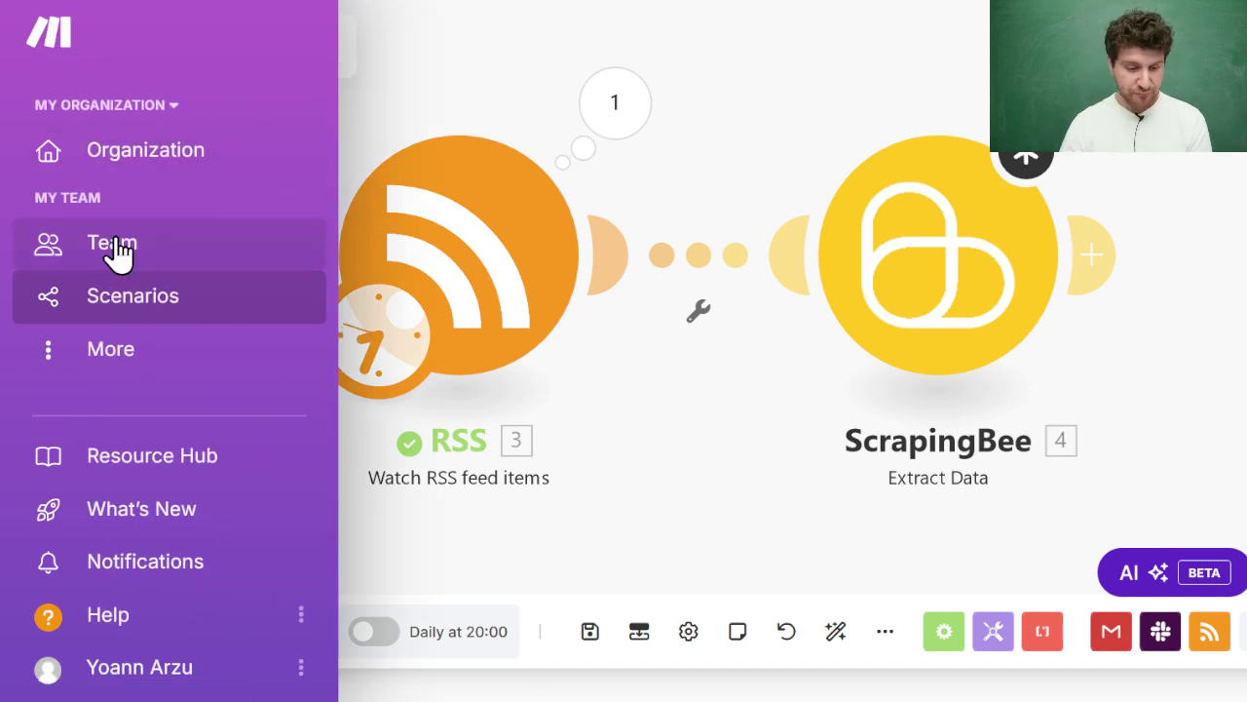
{"action": "left_click", "coordinate": [144, 301]}
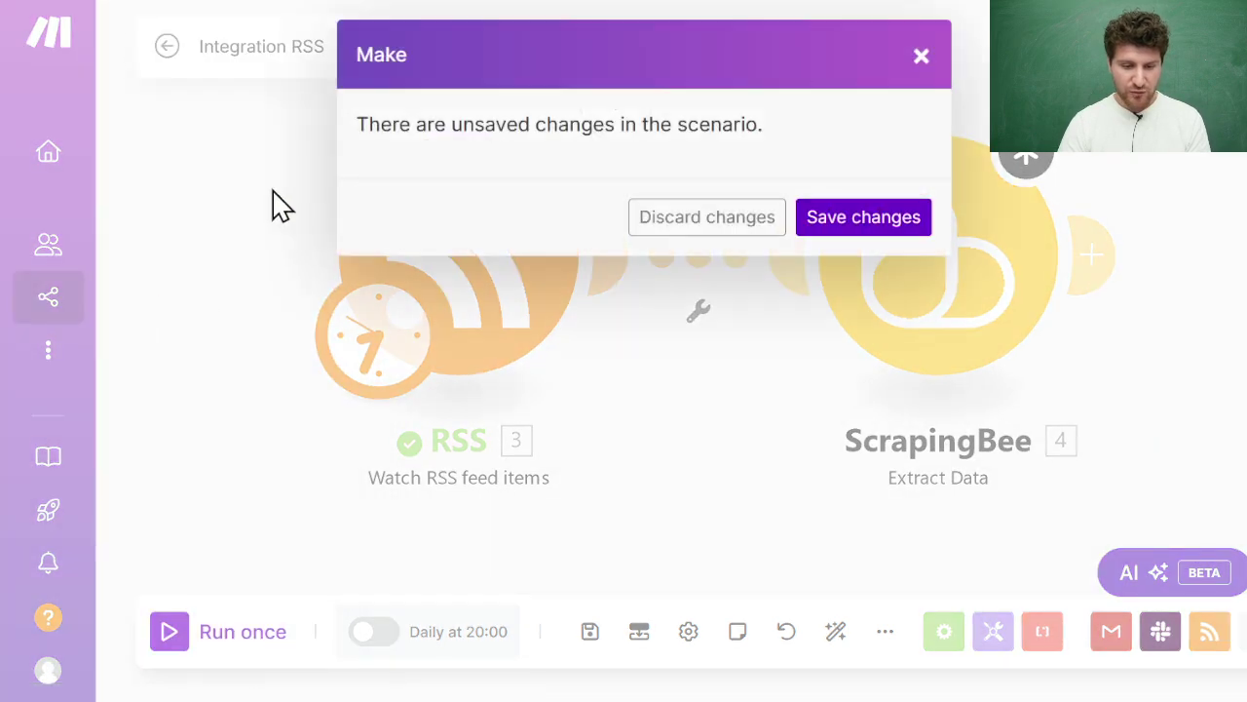
{"action": "left_click", "coordinate": [925, 230]}
{"action": "left_click", "coordinate": [817, 452]}
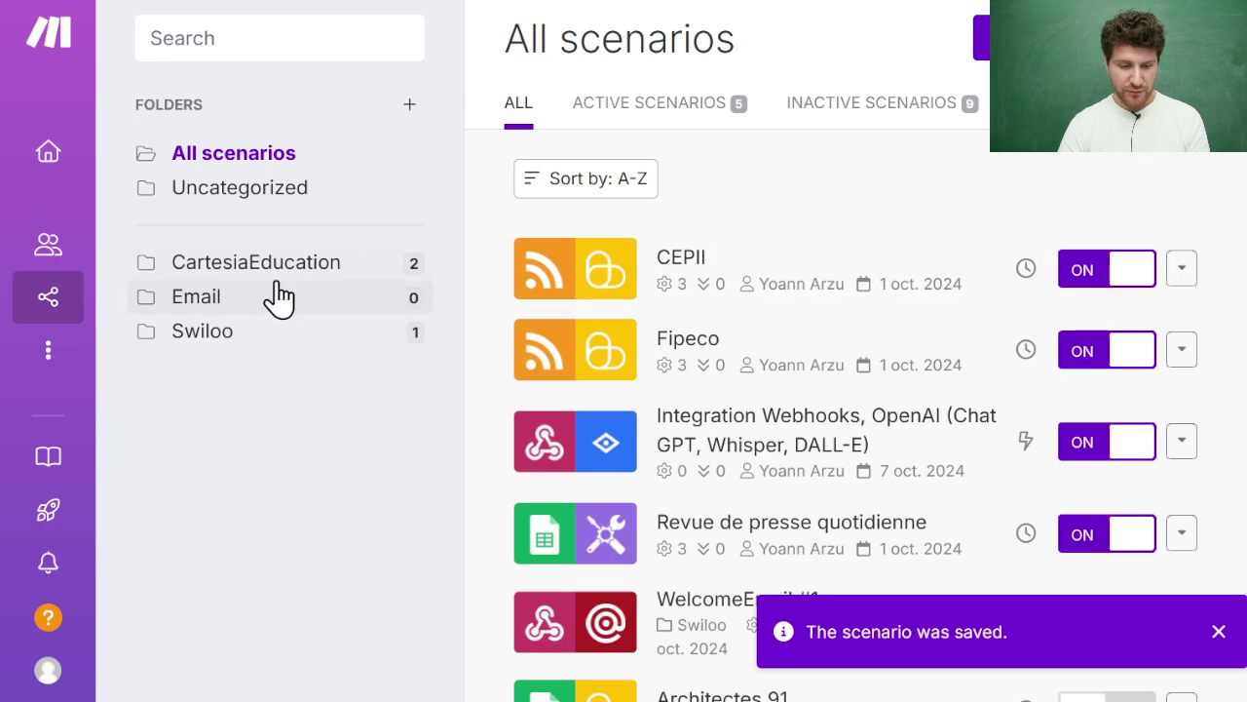
Find the Cartesia_Model scenario in the CartesiaEducation folder and open its diagram for editing.
{"action": "left_click", "coordinate": [244, 332]}
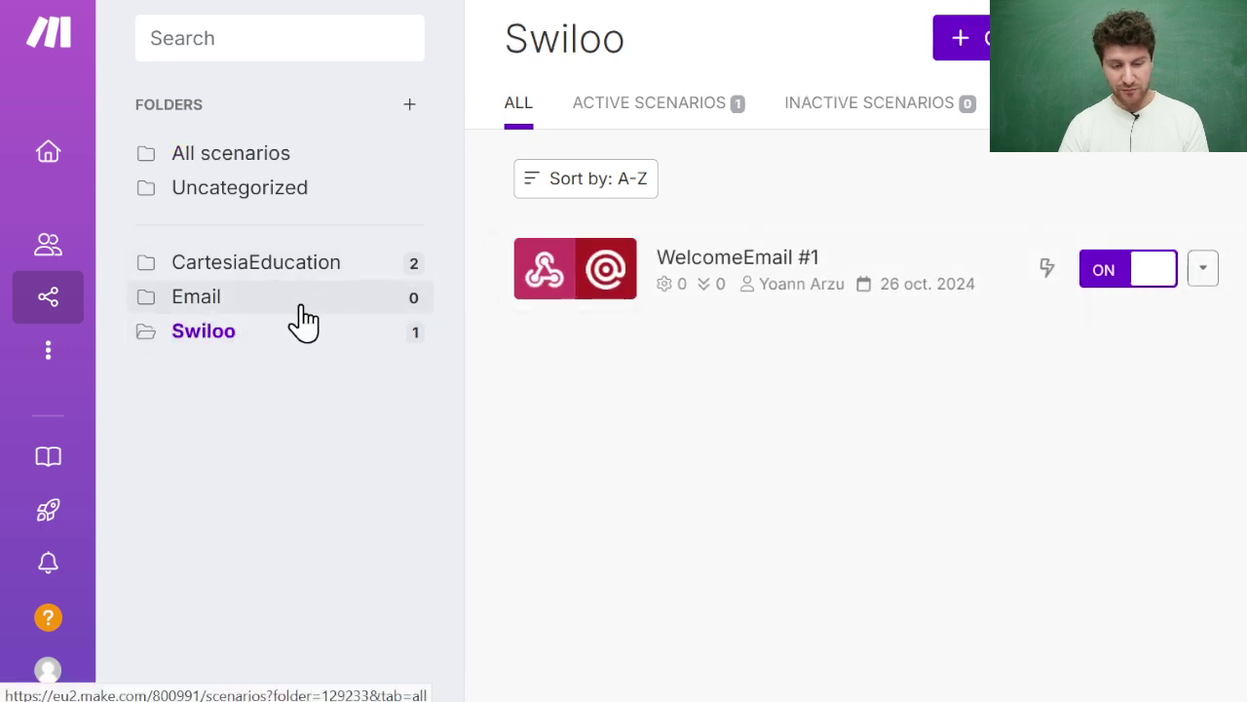
{"action": "left_click", "coordinate": [301, 319]}
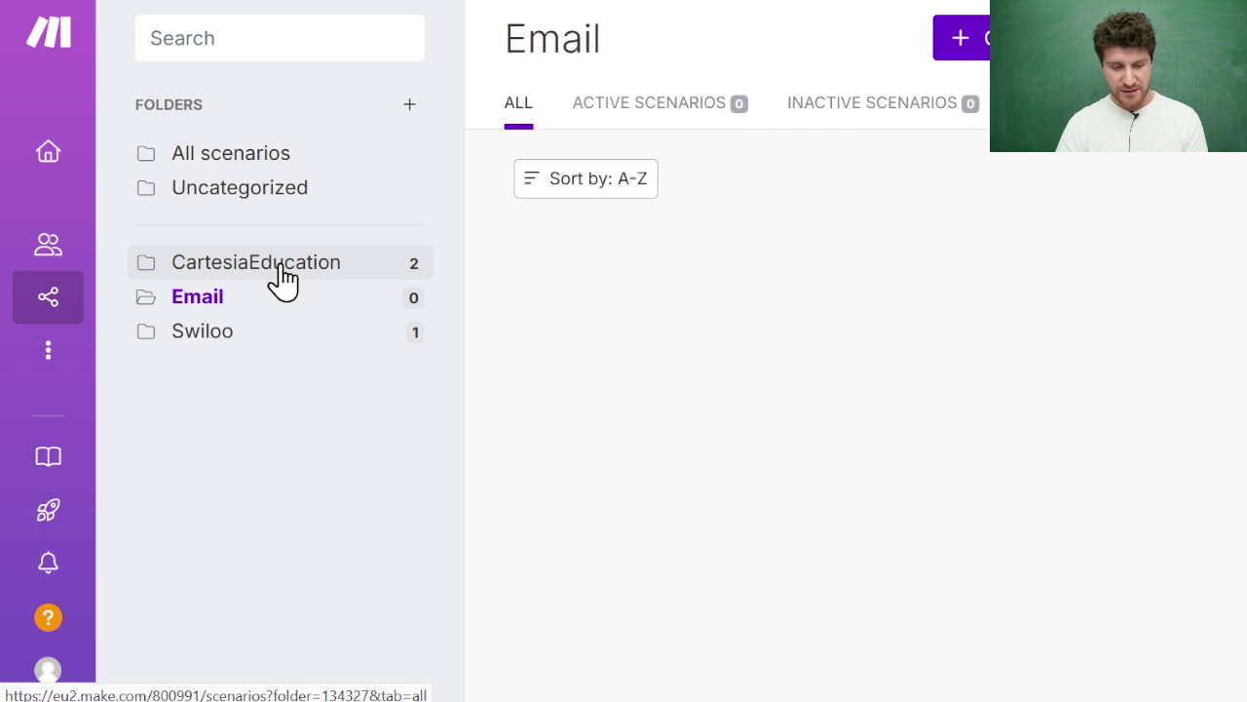
{"action": "left_click", "coordinate": [280, 274]}
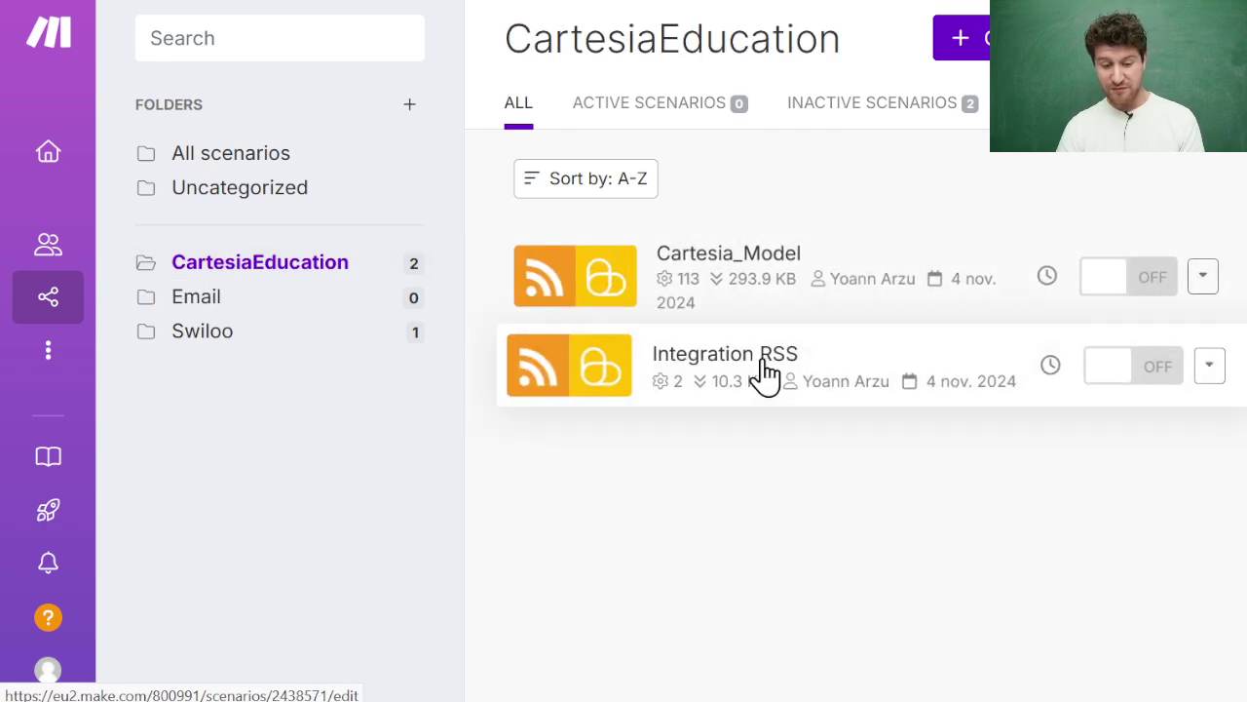
{"action": "left_click", "coordinate": [745, 273]}
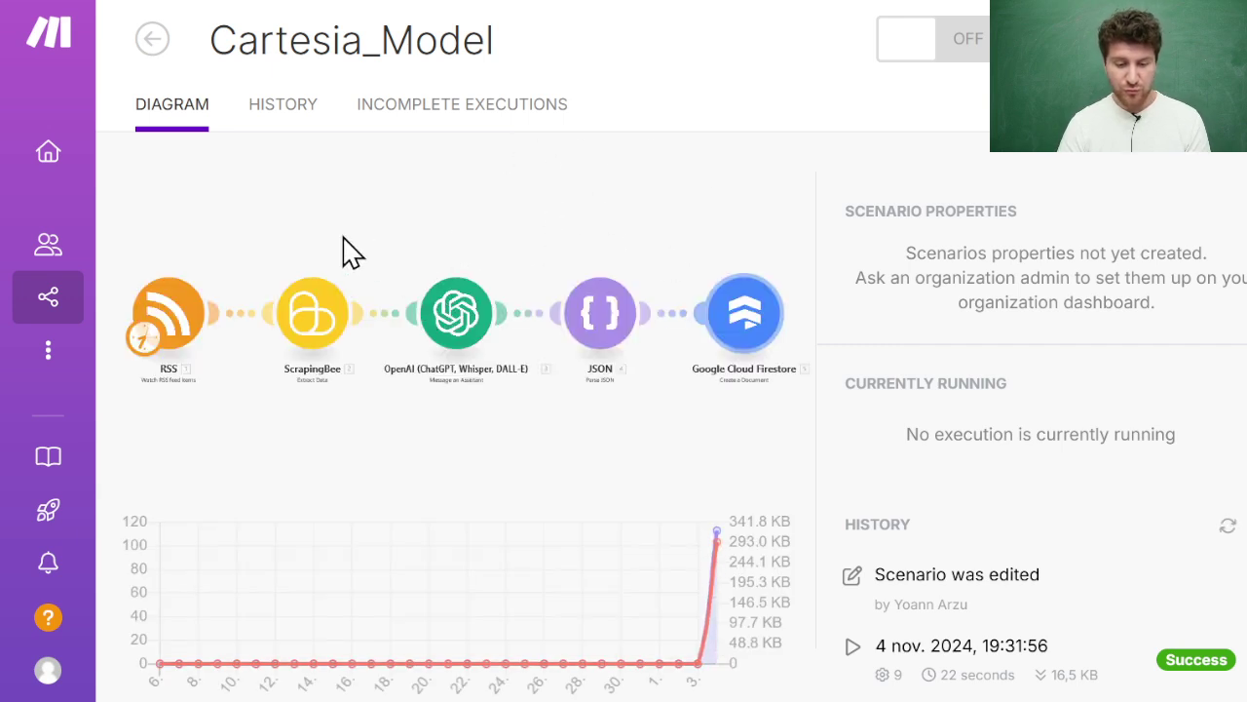
{"action": "left_click", "coordinate": [282, 312]}
Copy the Extract Rules JSON from the ScrapingBee module of Cartesia_Model and close its settings.
{"action": "left_click", "coordinate": [426, 334]}
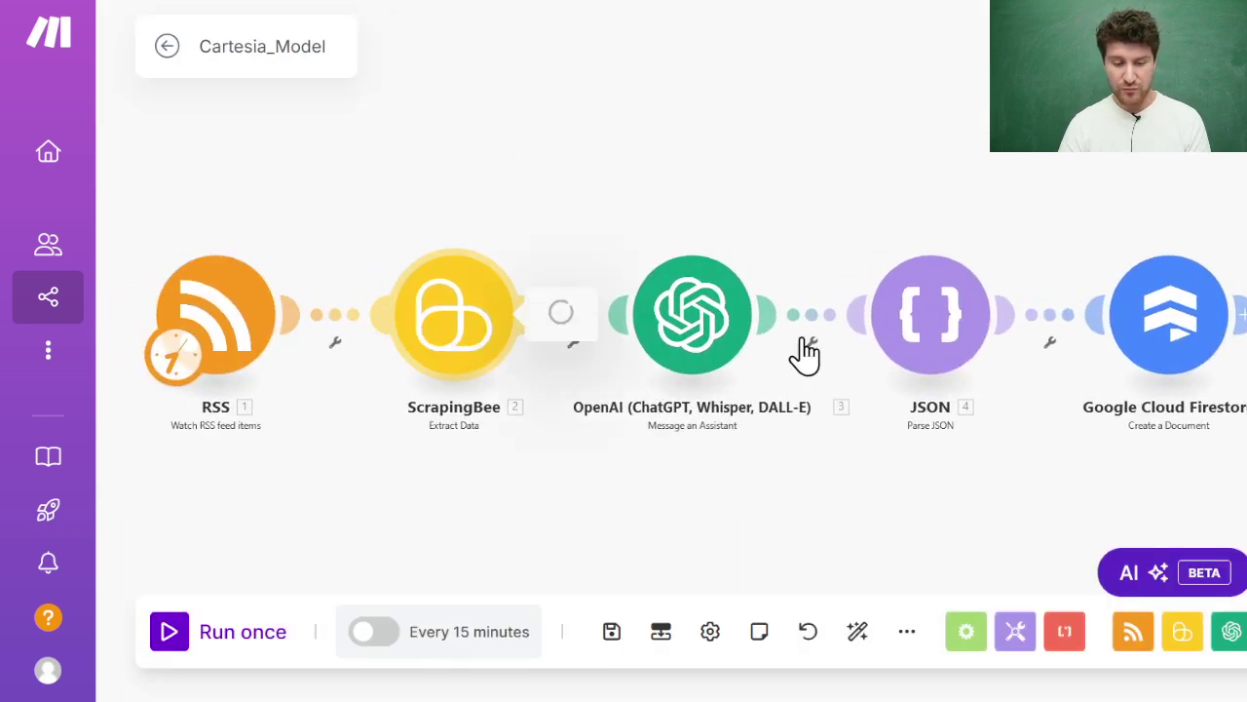
{"action": "scroll", "coordinate": [816, 338], "scroll_direction": "down", "scroll_amount": 3}
{"action": "left_click", "coordinate": [897, 419]}
{"action": "left_click_drag", "start_coordinate": [897, 419], "coordinate": [584, 422]}
{"action": "key", "text": "ctrl+c"}
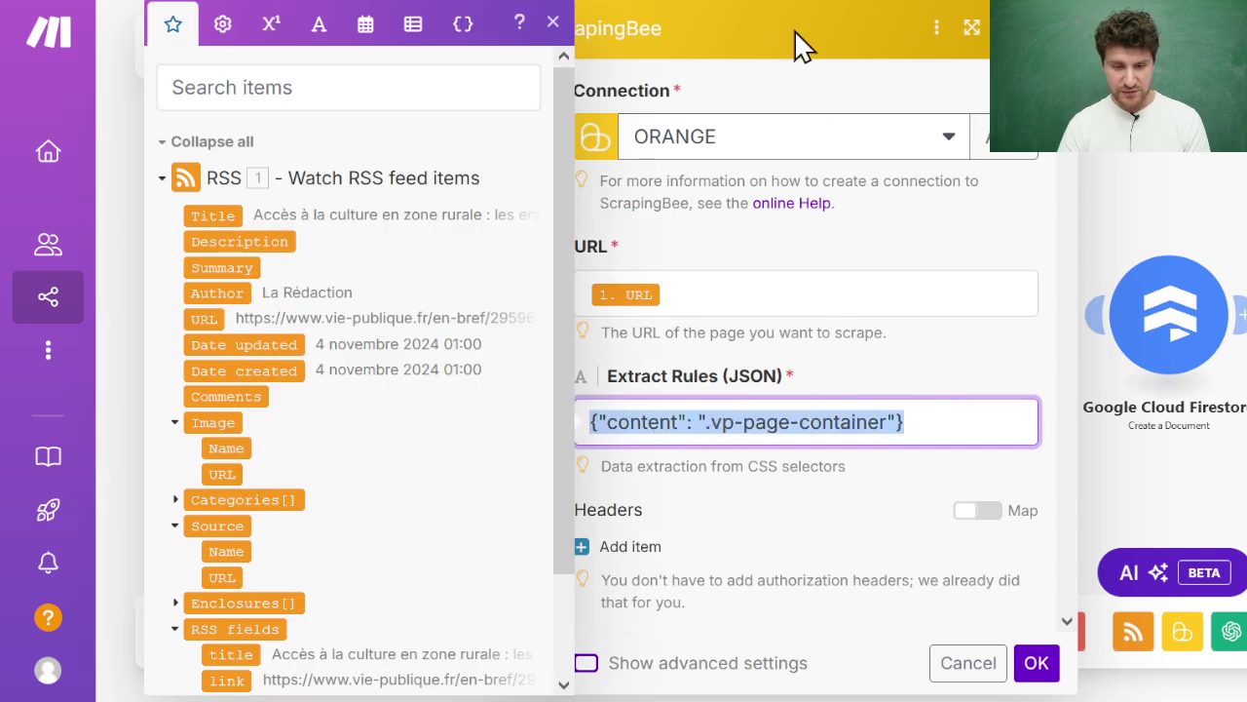
{"action": "left_click", "coordinate": [1042, 27]}
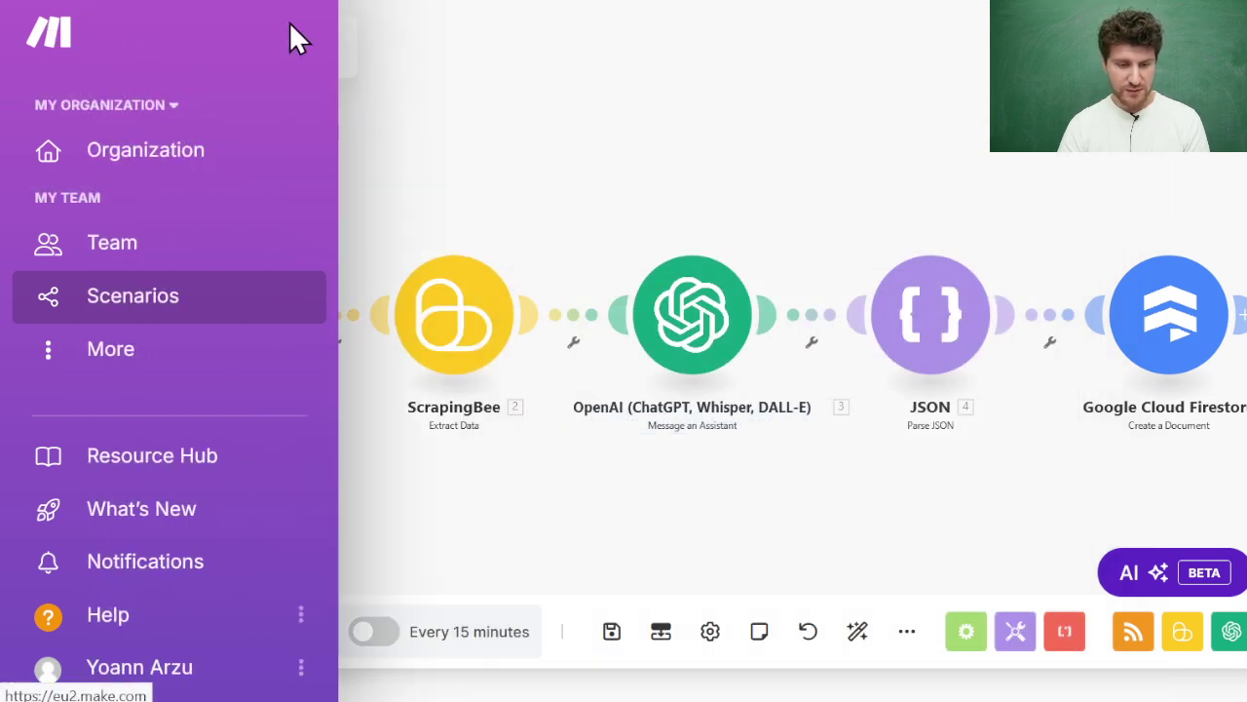
Leave Cartesia_Model and reopen the Integration RSS scenario from the CartesiaEducation folder for editing.
{"action": "left_click", "coordinate": [168, 49]}
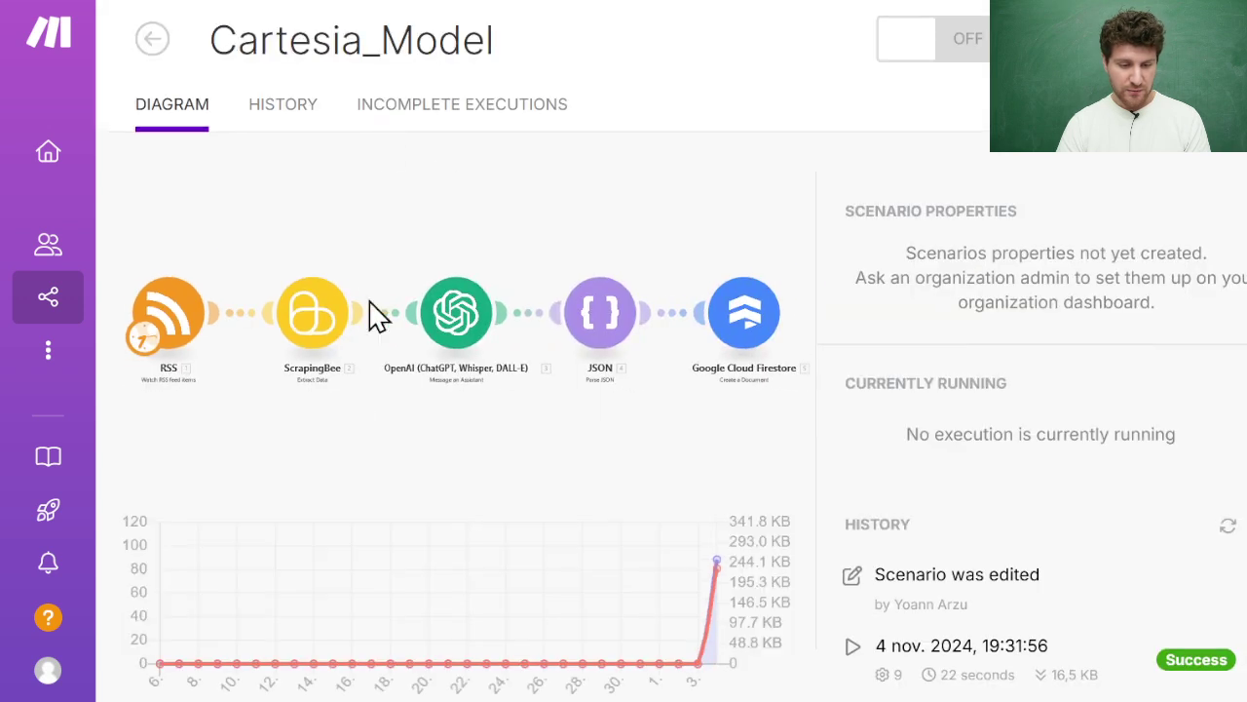
{"action": "left_click", "coordinate": [152, 41]}
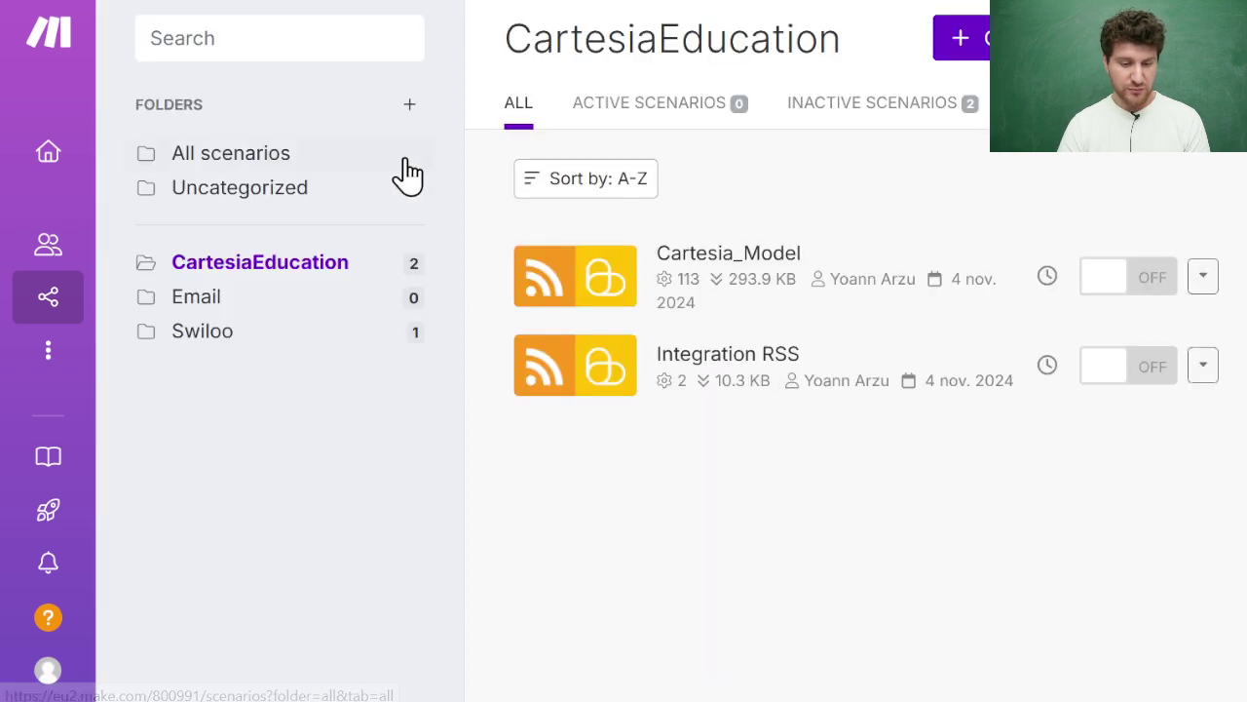
{"action": "left_click", "coordinate": [694, 366]}
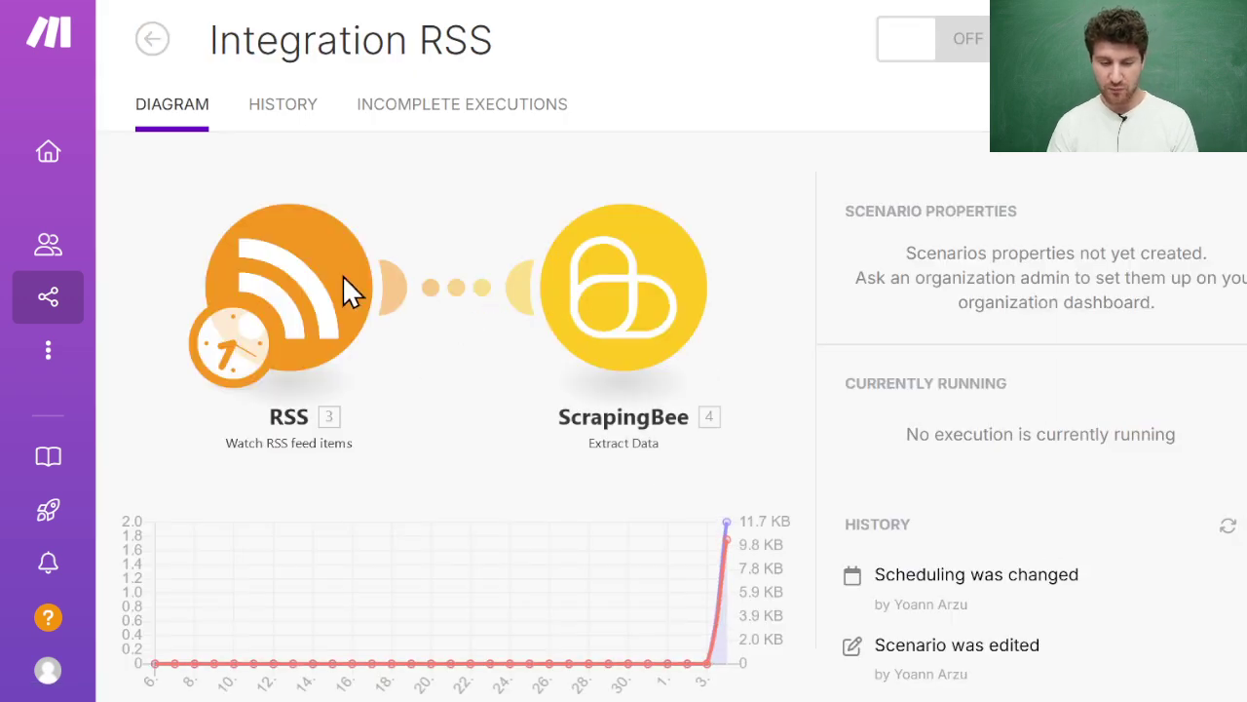
{"action": "left_click", "coordinate": [298, 277]}
Set the ScrapingBee module's extract rules to {"content": ".vp-page-container"}, map the RSS item's URL as the page to scrape, and confirm.
{"action": "left_click", "coordinate": [965, 310]}
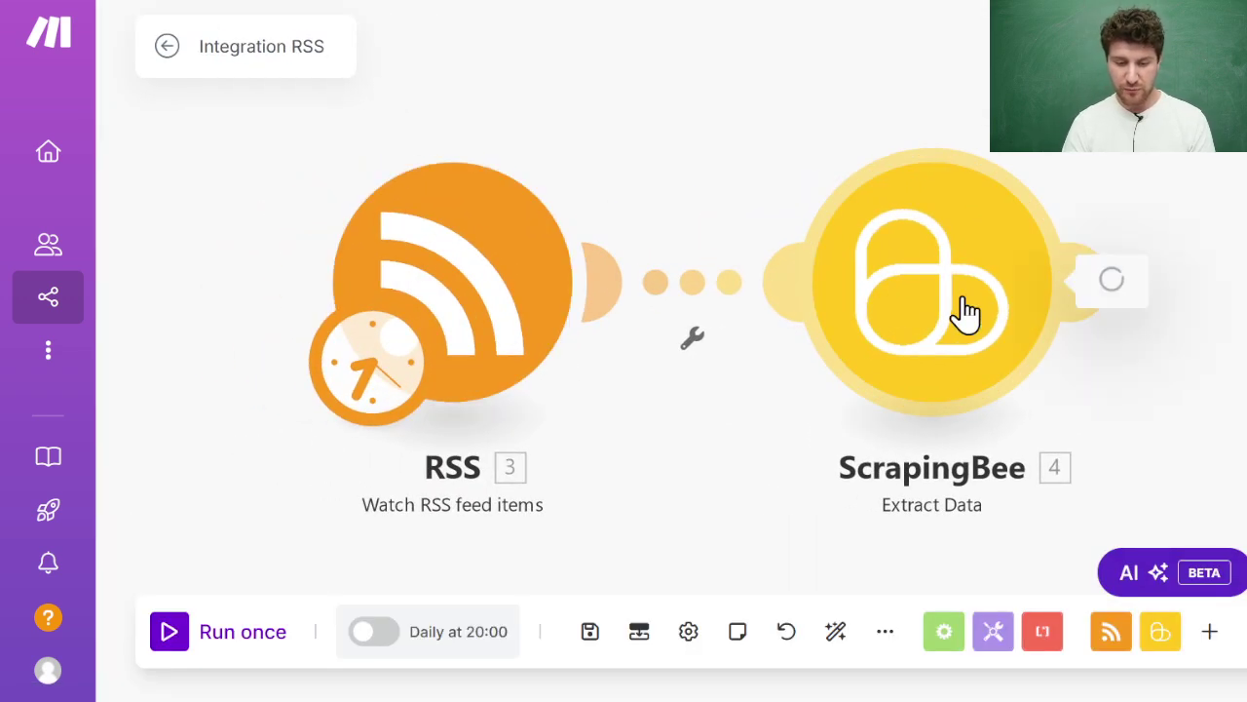
{"action": "left_click", "coordinate": [684, 304]}
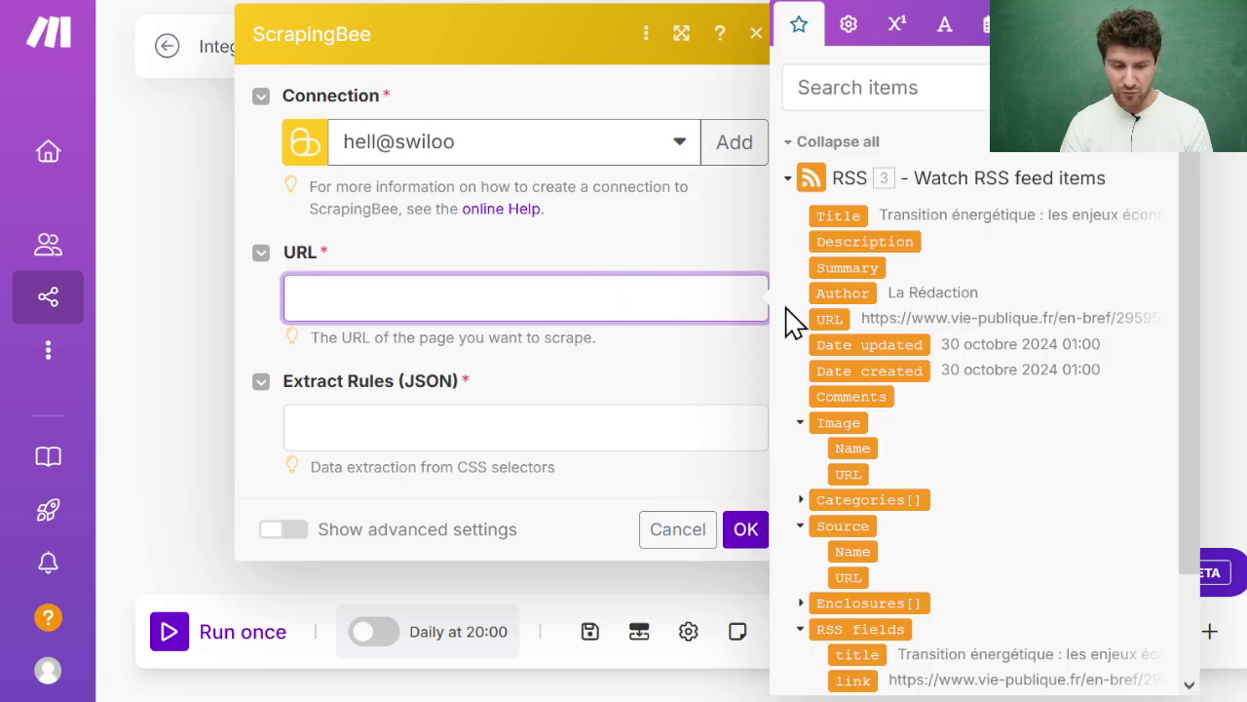
{"action": "left_click", "coordinate": [523, 440]}
{"action": "left_click", "coordinate": [534, 472]}
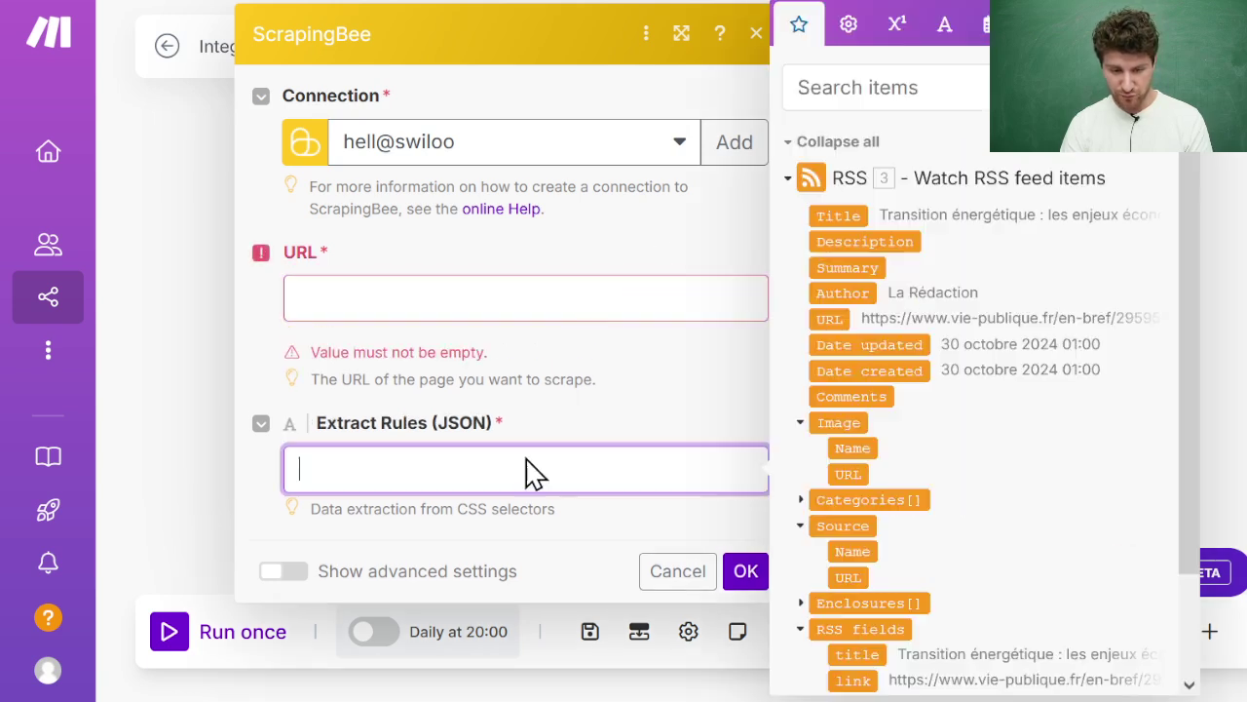
{"action": "key", "text": "ctrl+v"}
{"action": "left_click", "coordinate": [592, 276]}
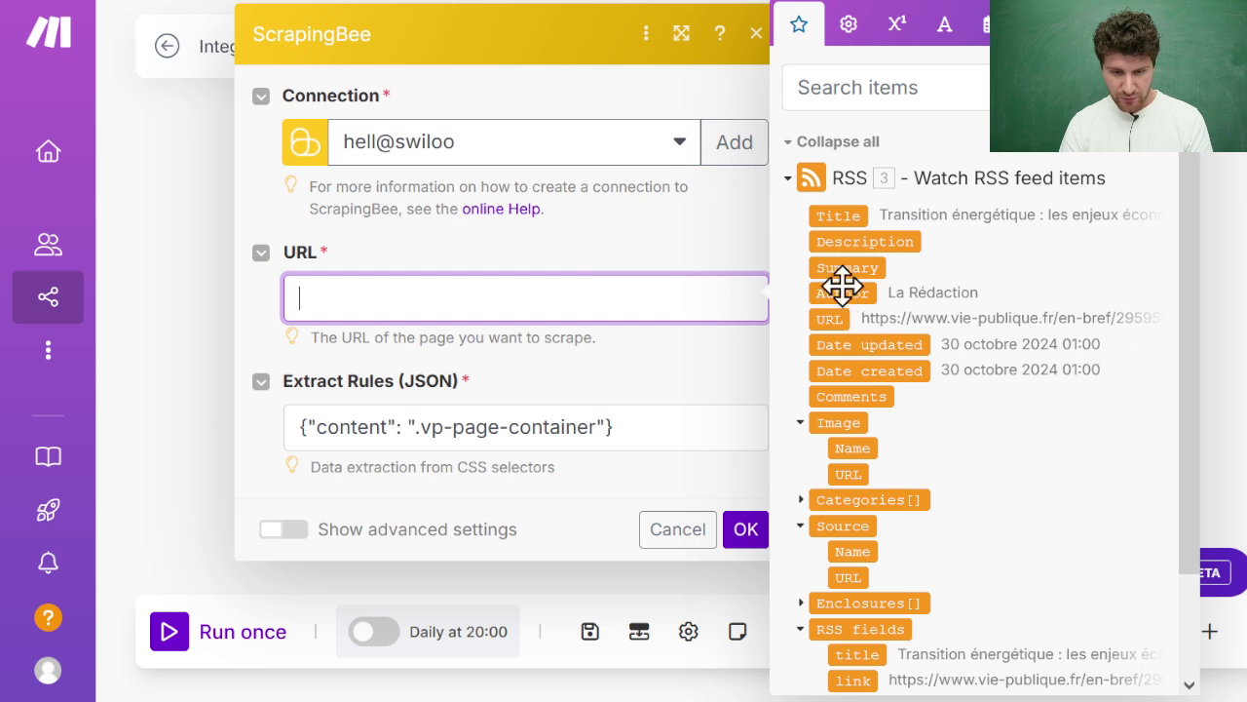
{"action": "left_click", "coordinate": [829, 320]}
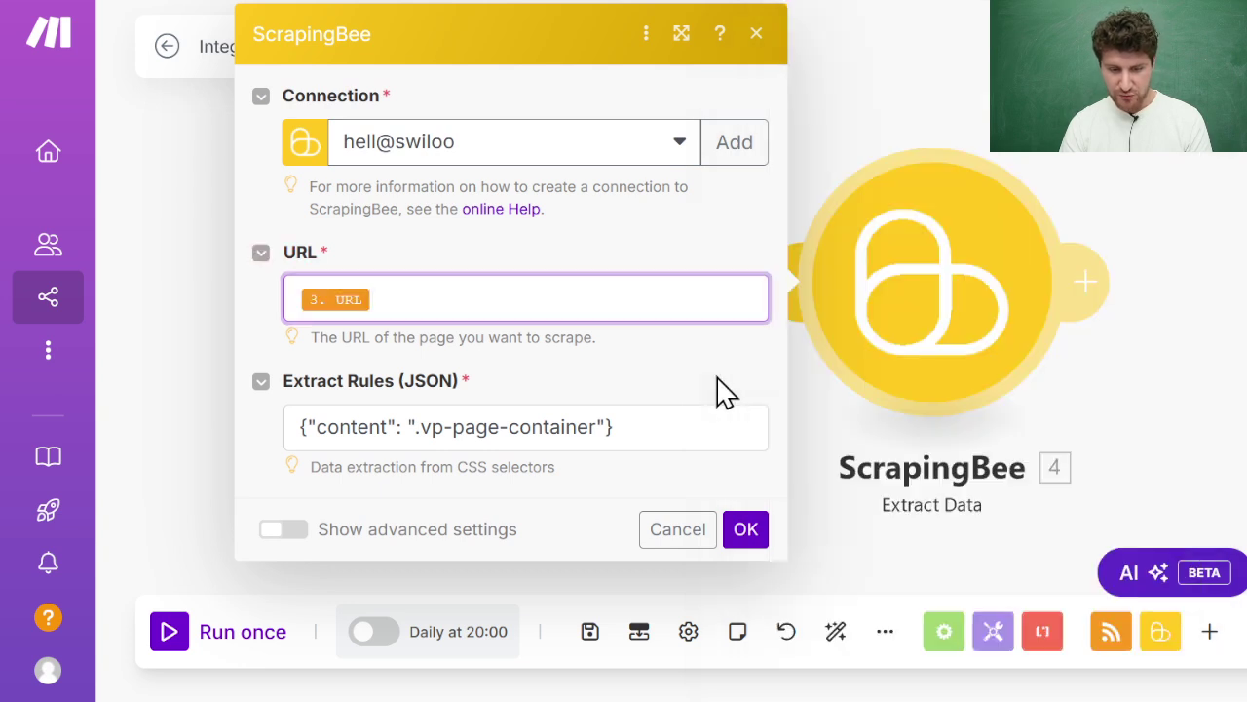
{"action": "left_click", "coordinate": [745, 529]}
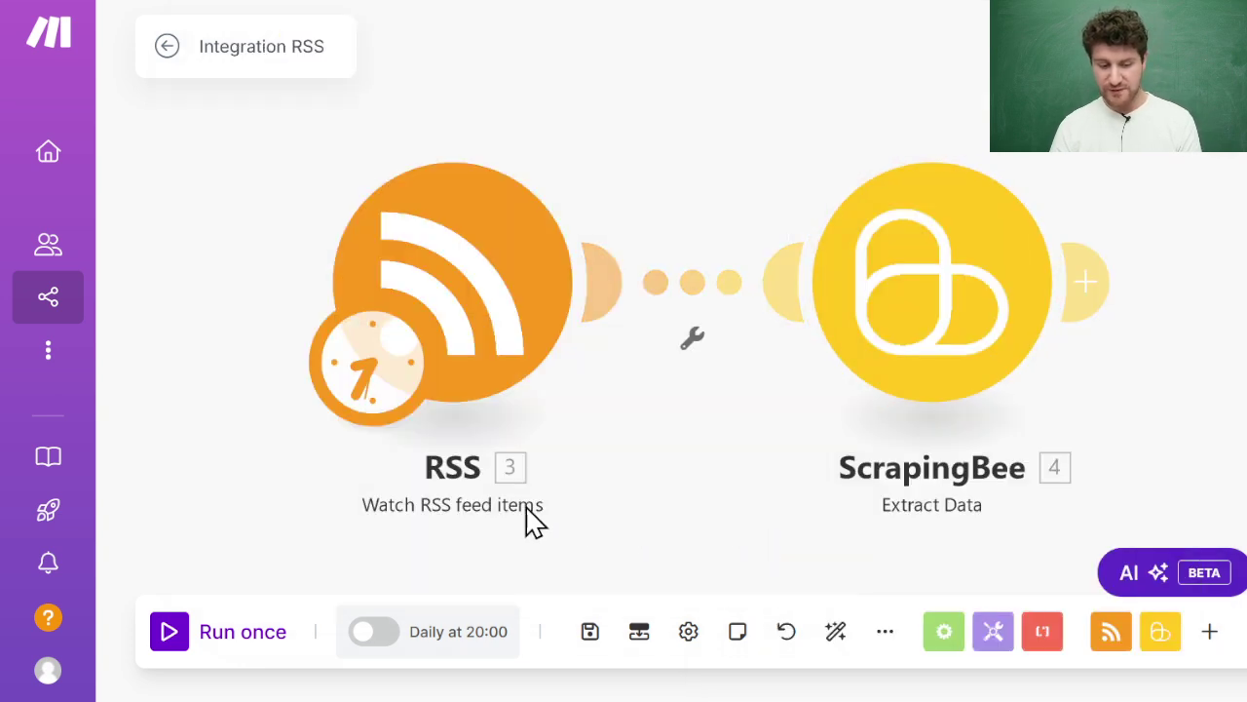
Run the scenario once and set the RSS trigger to start from the feed item "Accès à la culture en zone rurale".
{"action": "left_click", "coordinate": [173, 638]}
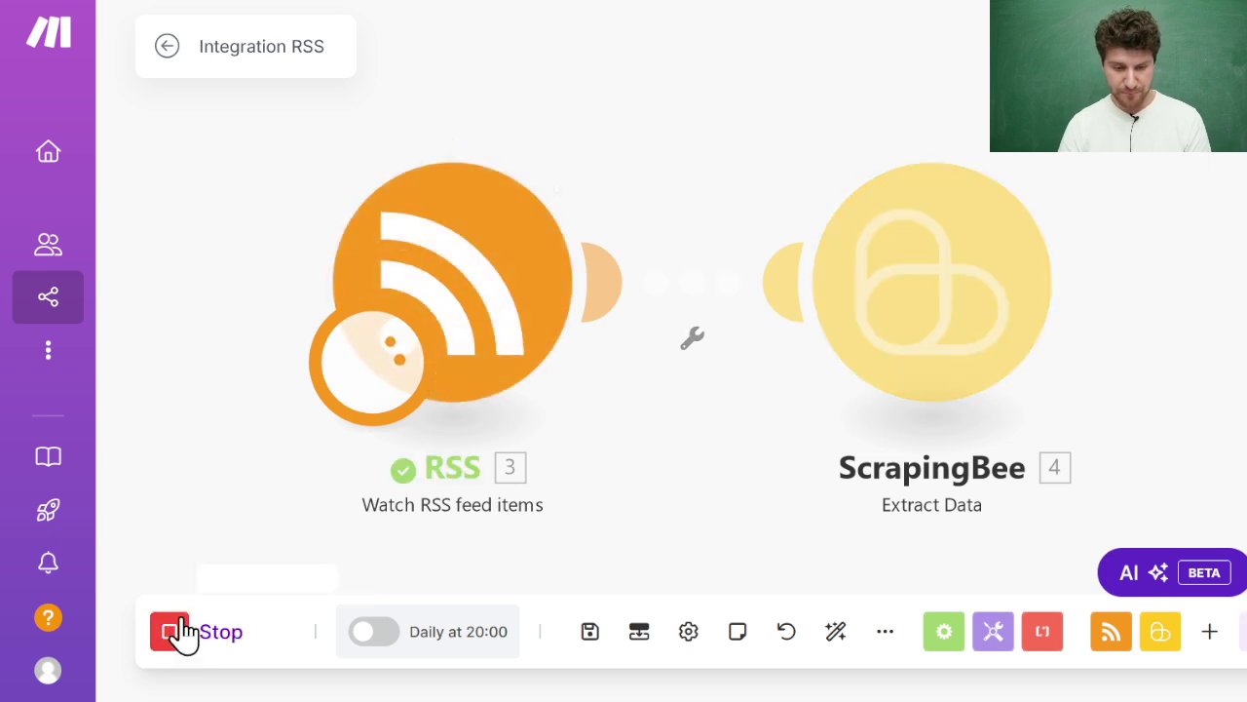
{"action": "right_click", "coordinate": [487, 304]}
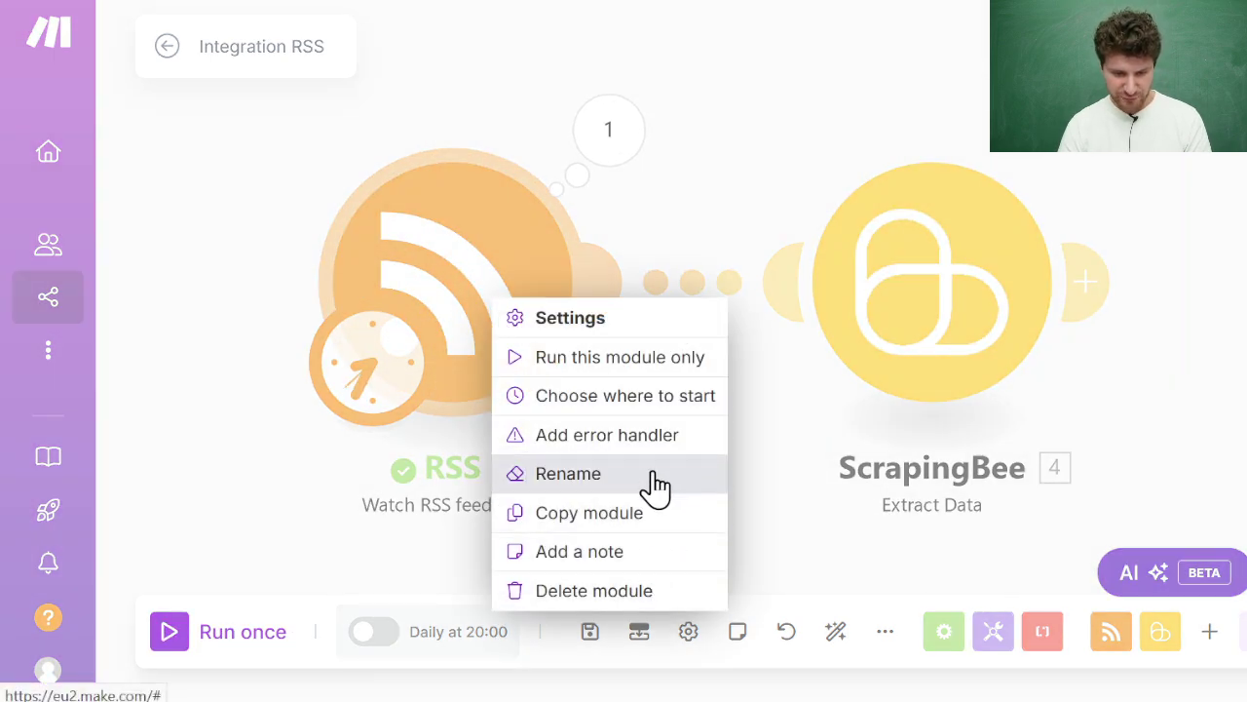
{"action": "left_click", "coordinate": [639, 398]}
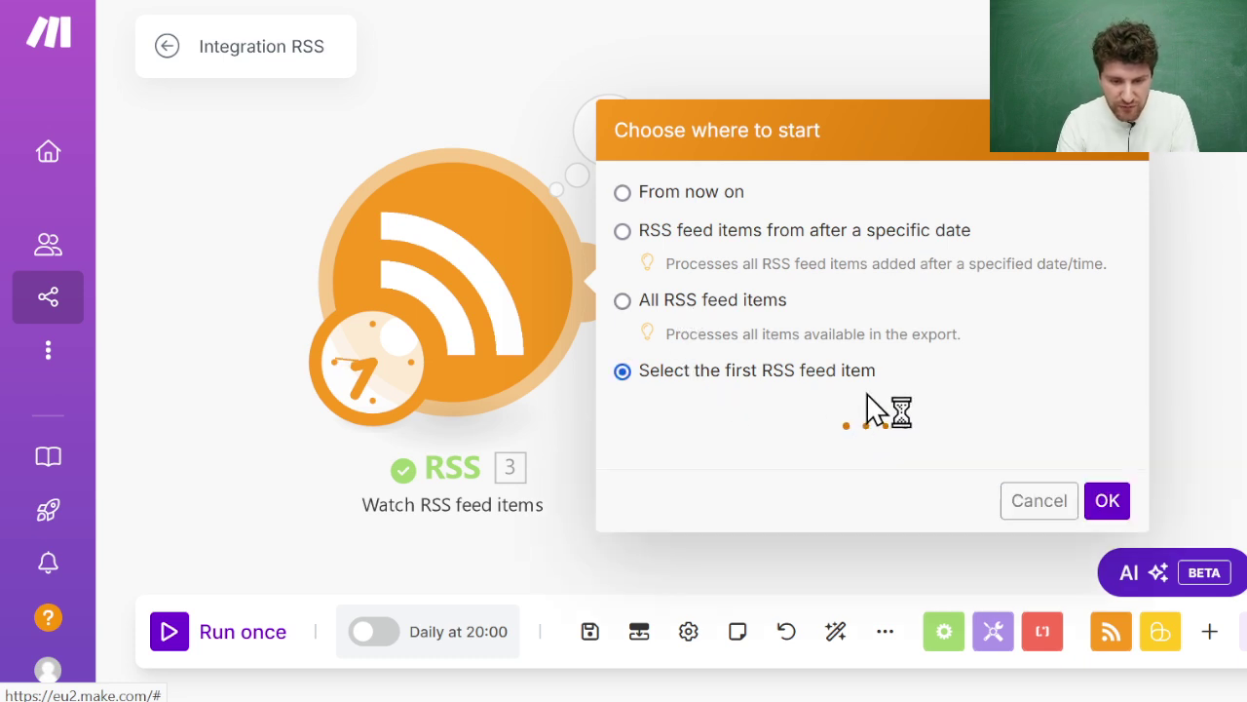
{"action": "left_click", "coordinate": [833, 370]}
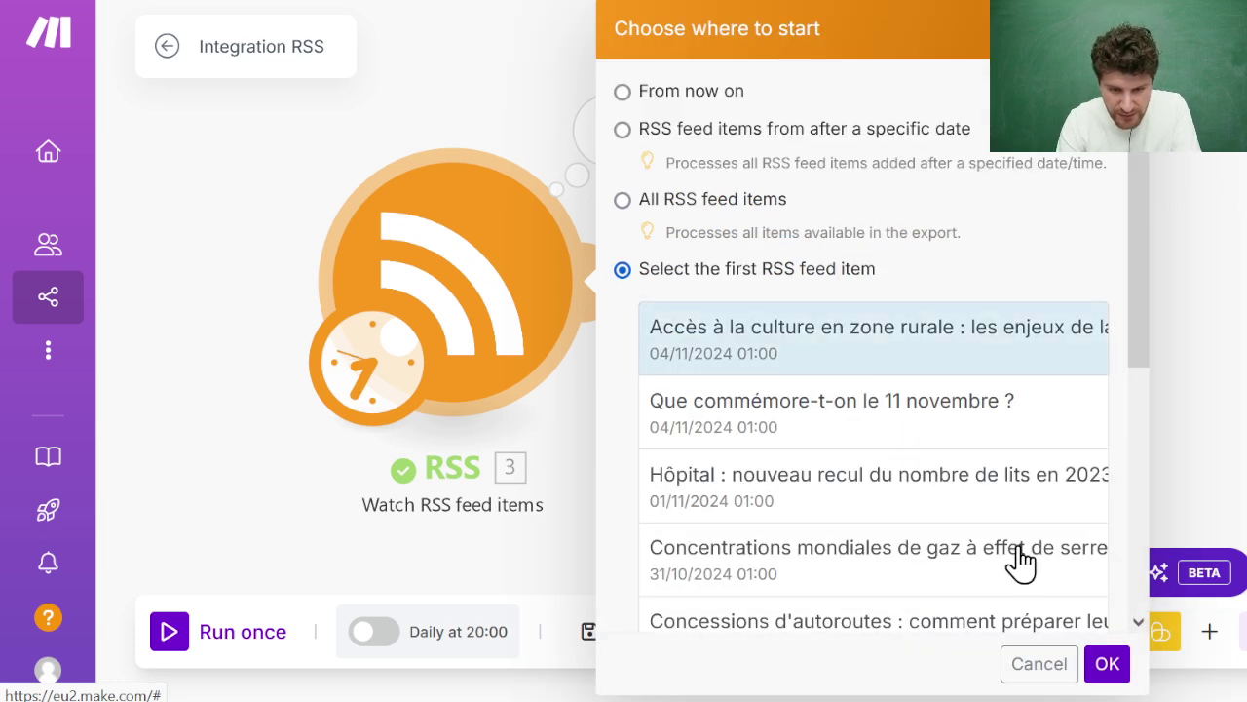
{"action": "left_click", "coordinate": [1108, 664]}
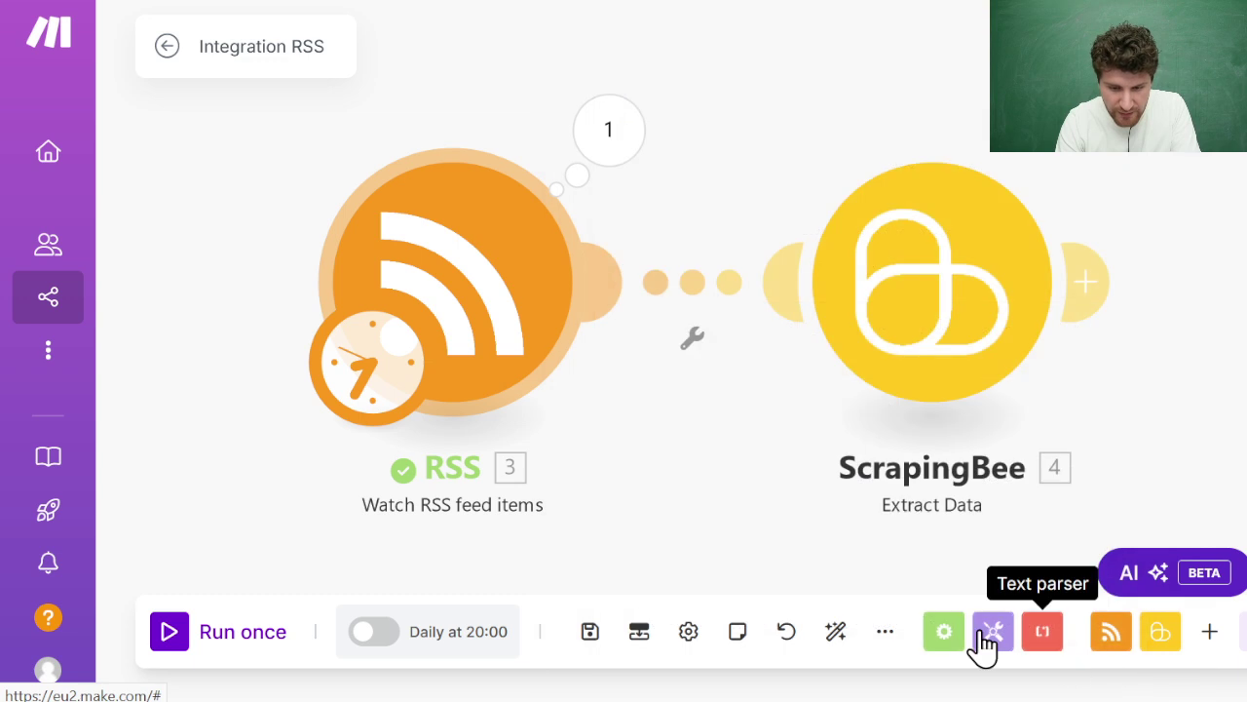
Run the scenario once from the chosen feed item and inspect the ScrapingBee module's execution details.
{"action": "left_click", "coordinate": [159, 647]}
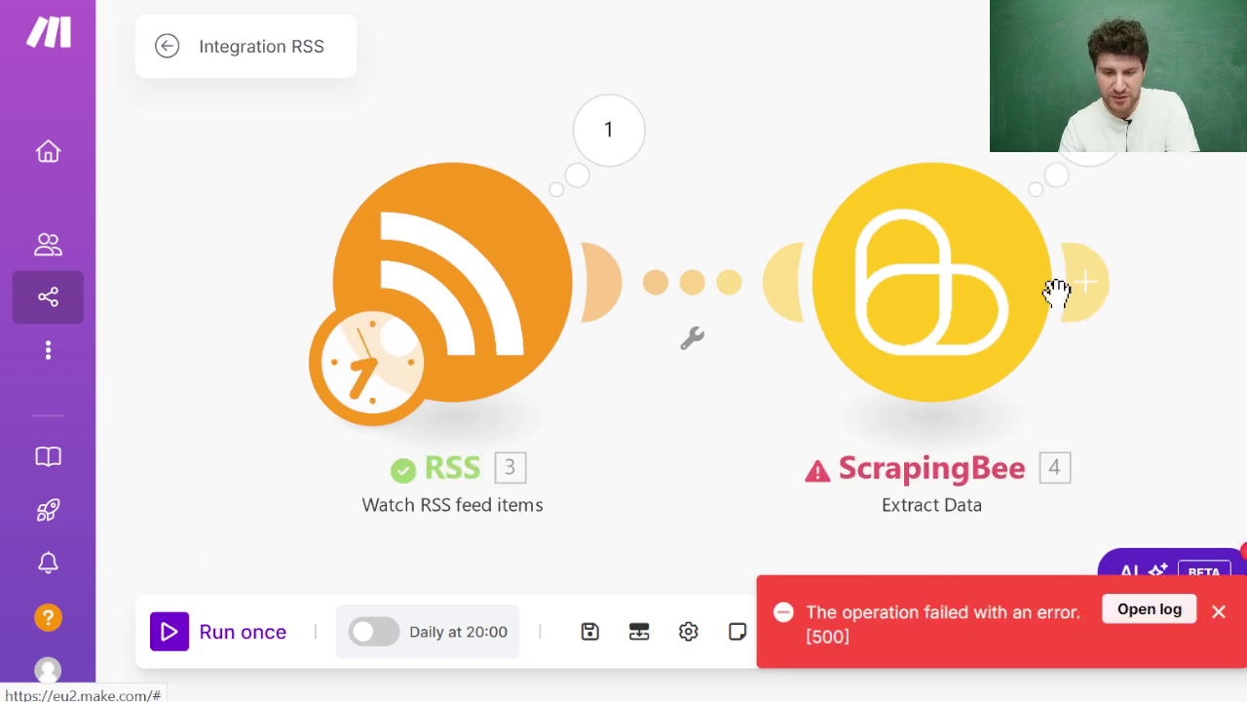
{"action": "left_click", "coordinate": [1094, 158]}
{"action": "left_click", "coordinate": [1145, 249]}
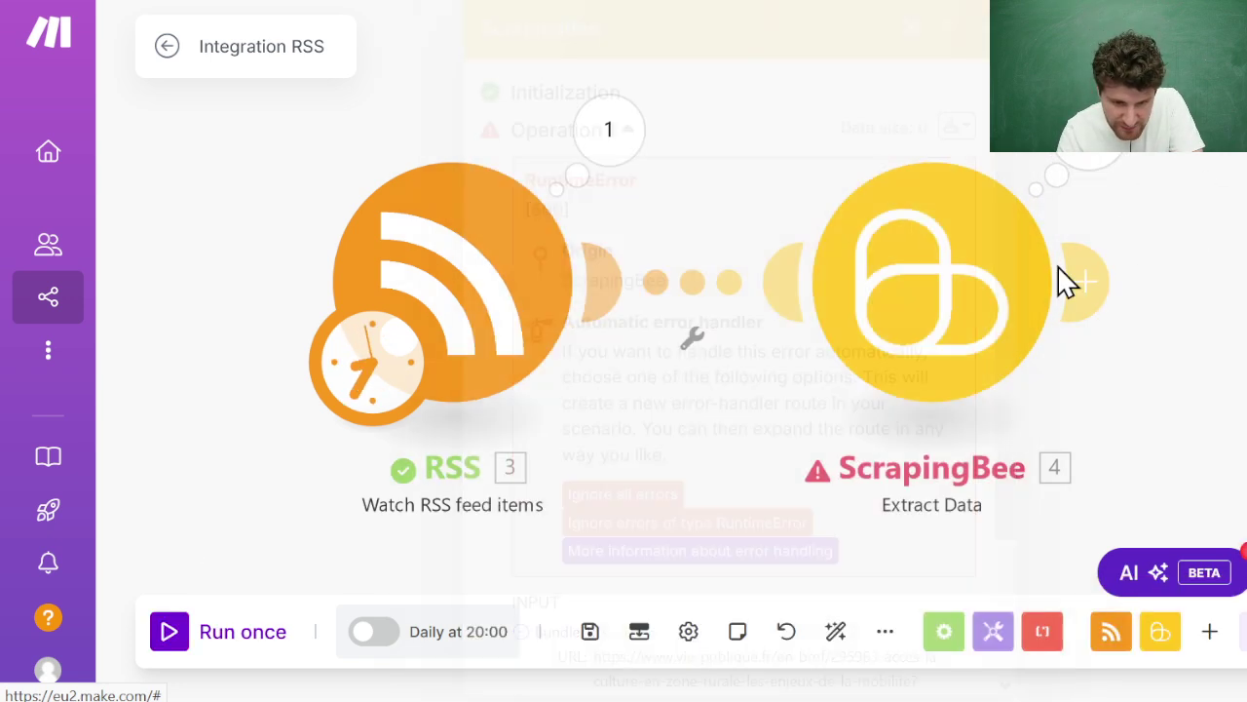
Switch the ScrapingBee module's connection to ORANGE, confirm its settings and save the scenario.
{"action": "left_click", "coordinate": [919, 301]}
{"action": "left_click", "coordinate": [682, 444]}
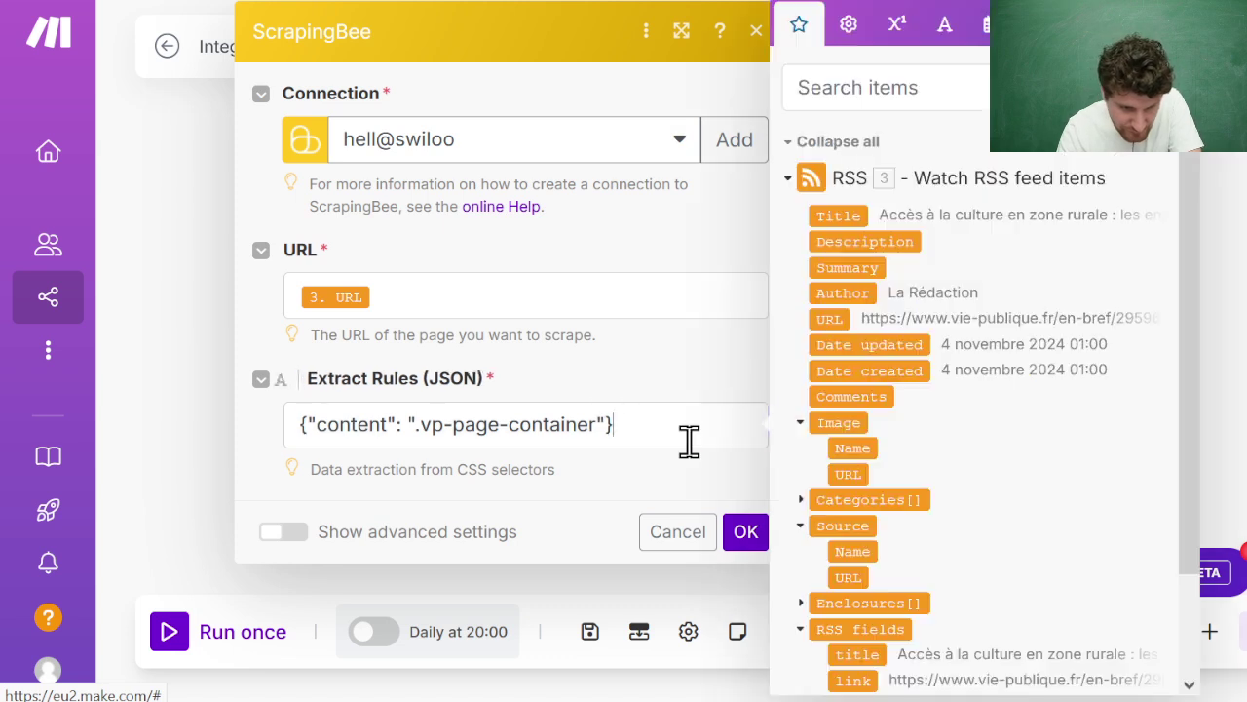
{"action": "left_click", "coordinate": [630, 146]}
{"action": "left_click", "coordinate": [517, 282]}
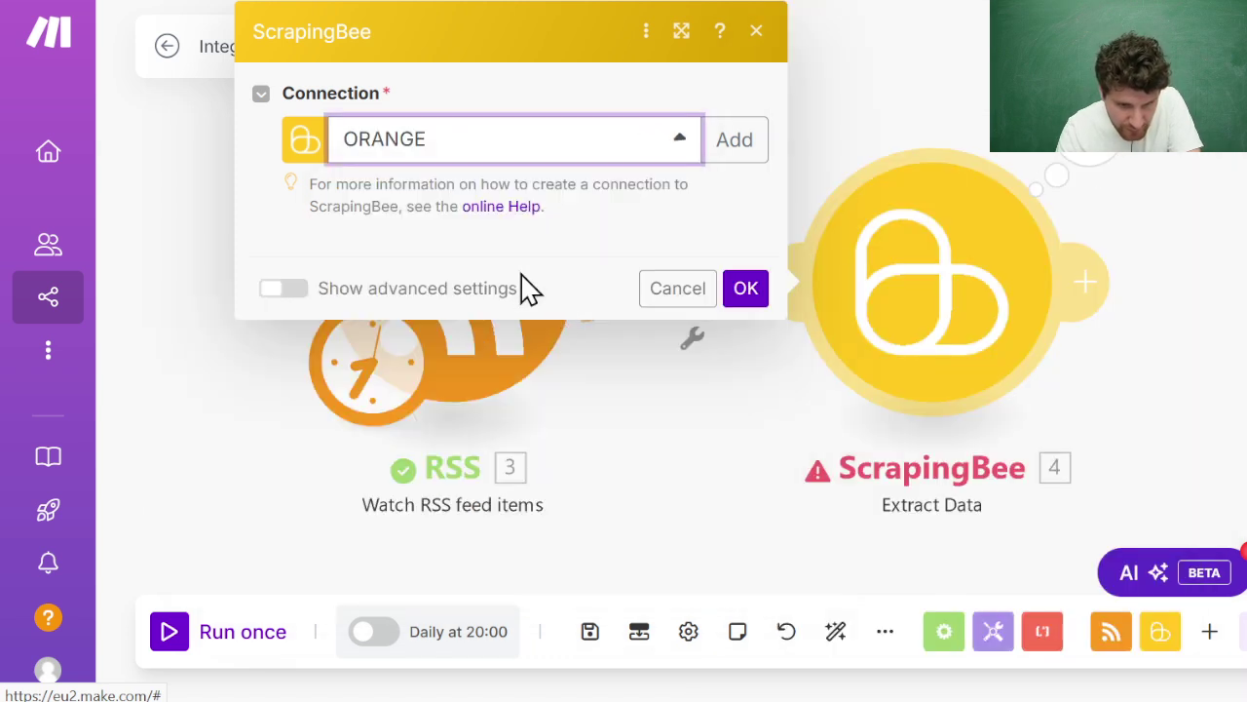
{"action": "left_click", "coordinate": [745, 534]}
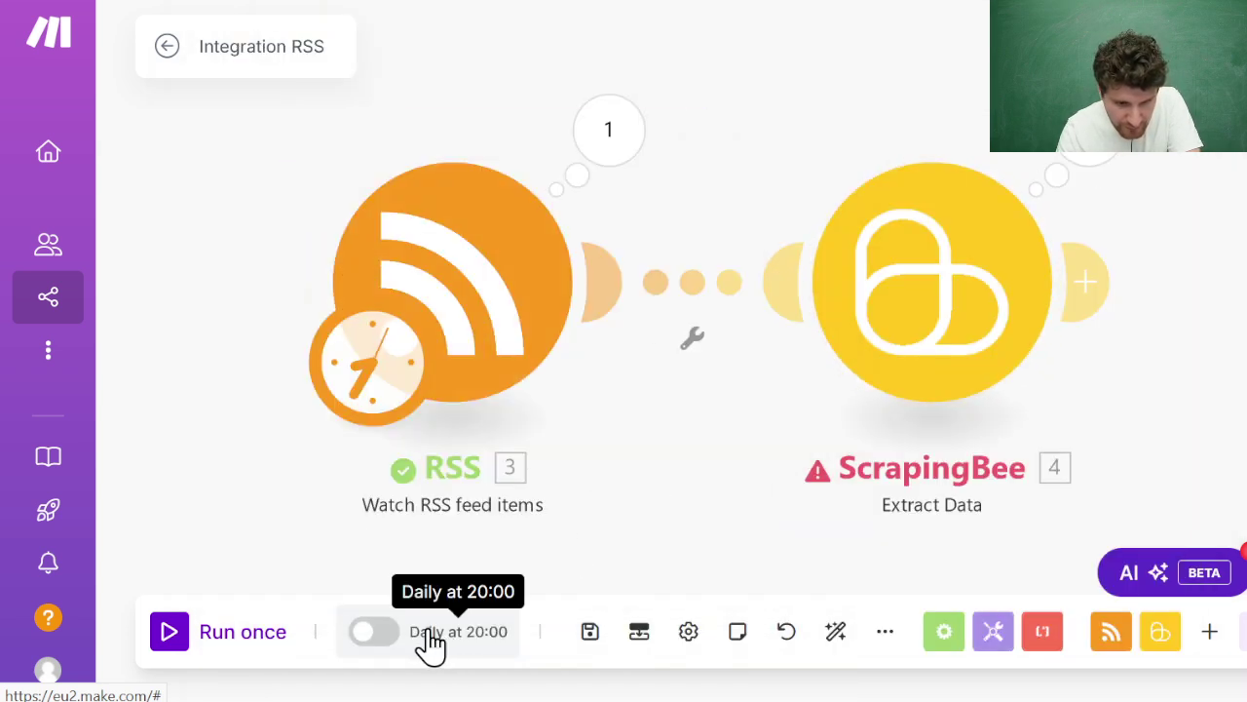
{"action": "left_click", "coordinate": [589, 631]}
{"action": "right_click", "coordinate": [477, 370]}
{"action": "left_click", "coordinate": [267, 314]}
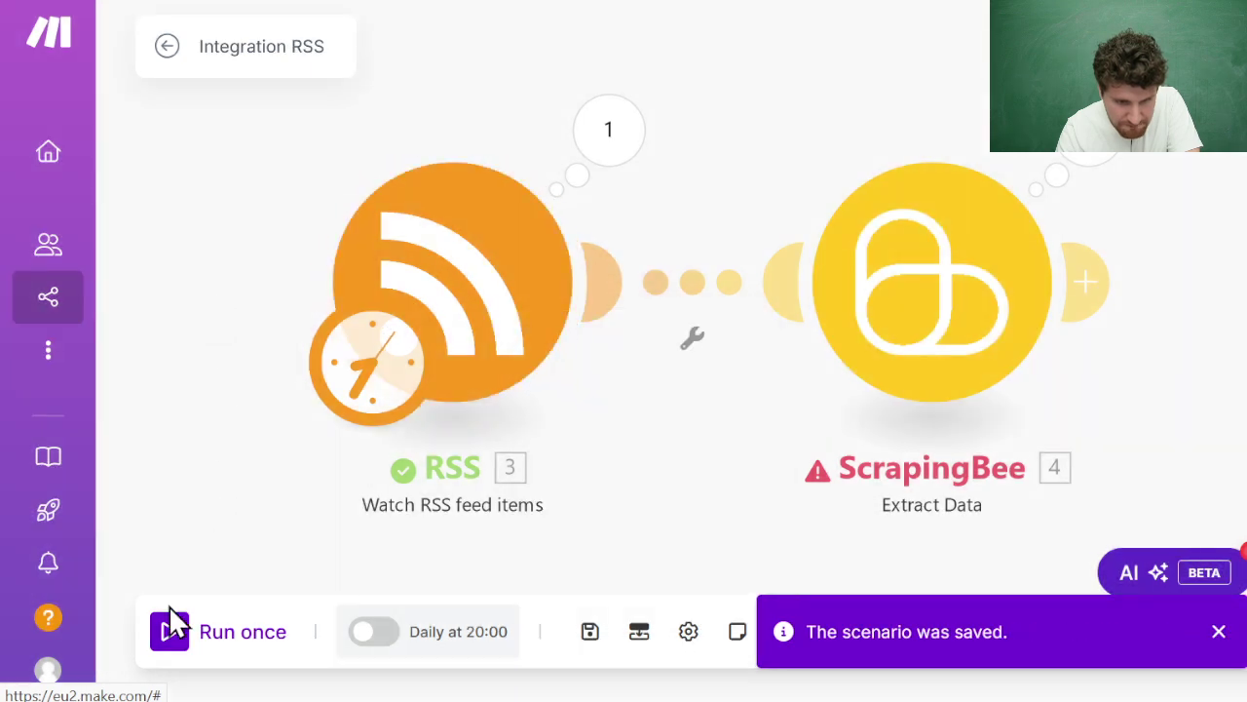
Rerun the saved scenario with the ORANGE connection and open the ScrapingBee module's execution details.
{"action": "left_click", "coordinate": [168, 632]}
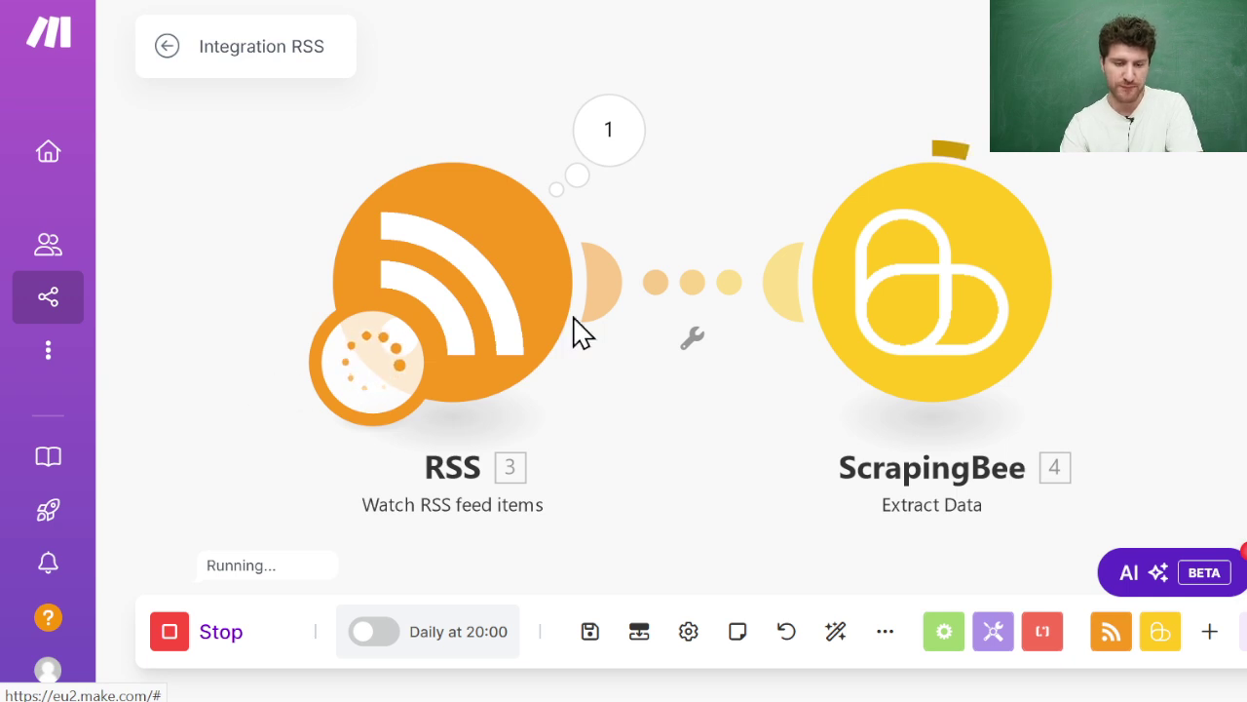
{"action": "left_click_drag", "start_coordinate": [1164, 204], "coordinate": [1028, 213]}
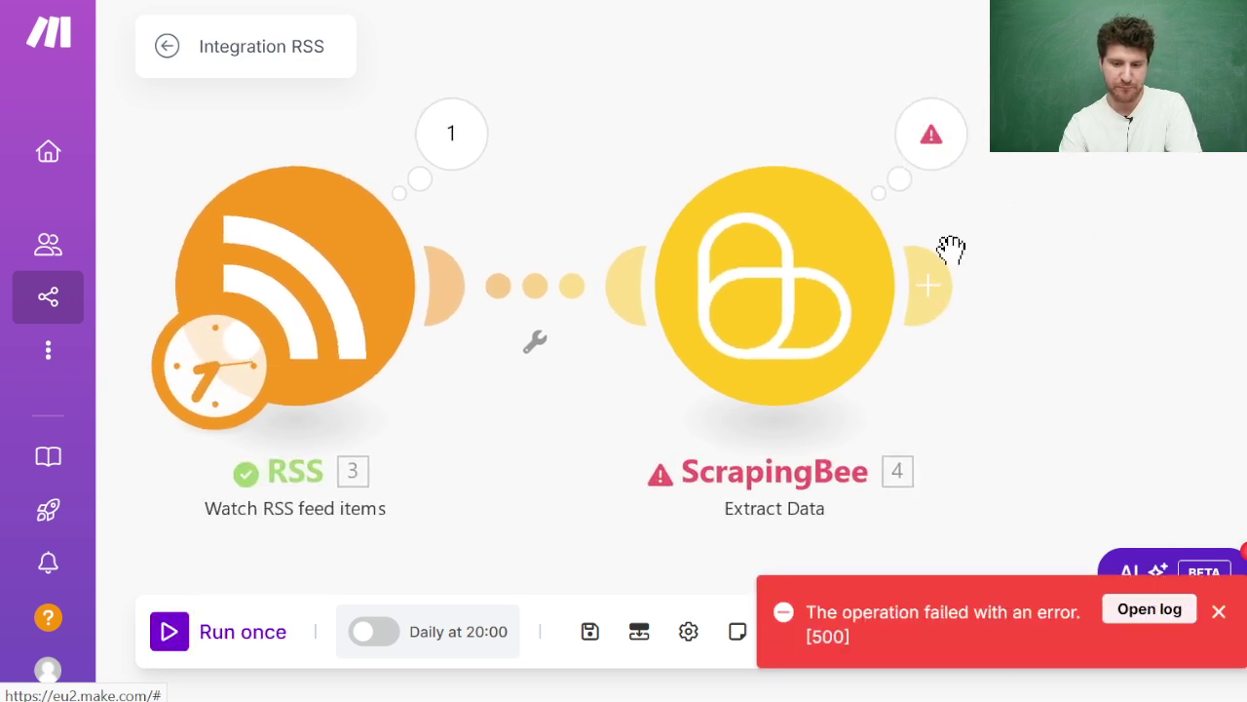
{"action": "left_click", "coordinate": [933, 146]}
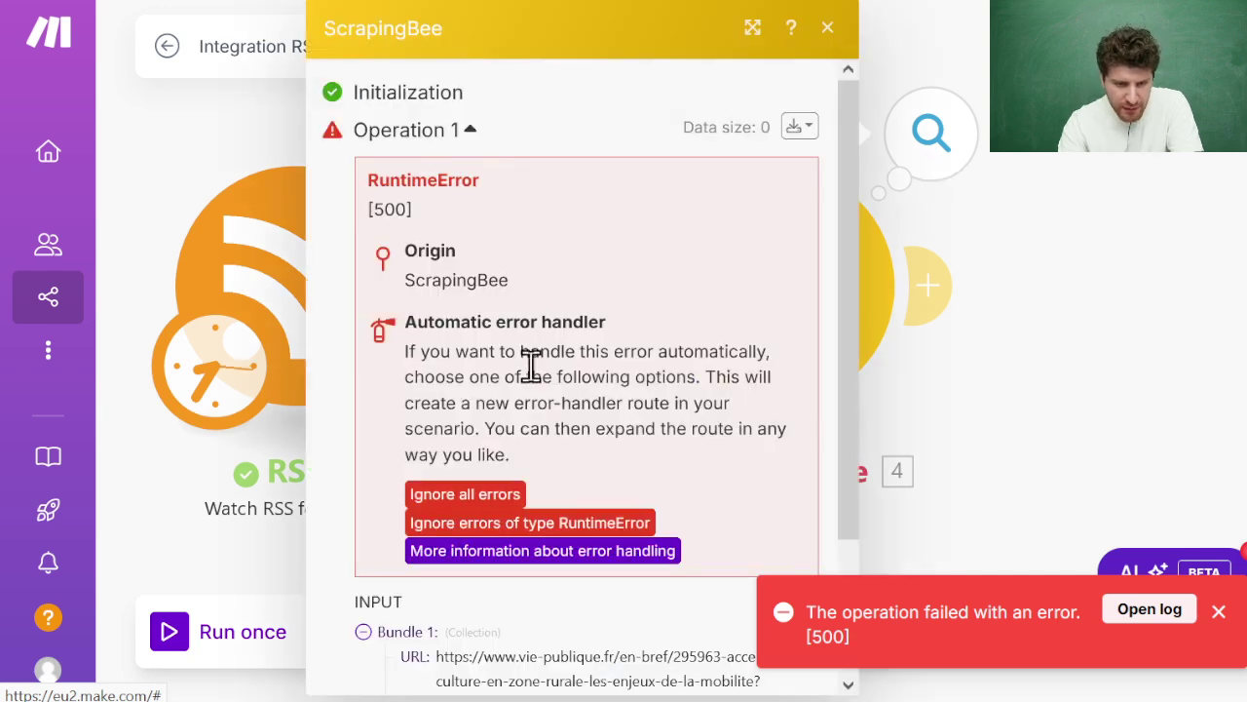
Examine the error and the input parameters in the ScrapingBee module's execution details.
{"action": "scroll", "coordinate": [529, 361], "scroll_direction": "down", "scroll_amount": 2}
{"action": "left_click", "coordinate": [475, 570]}
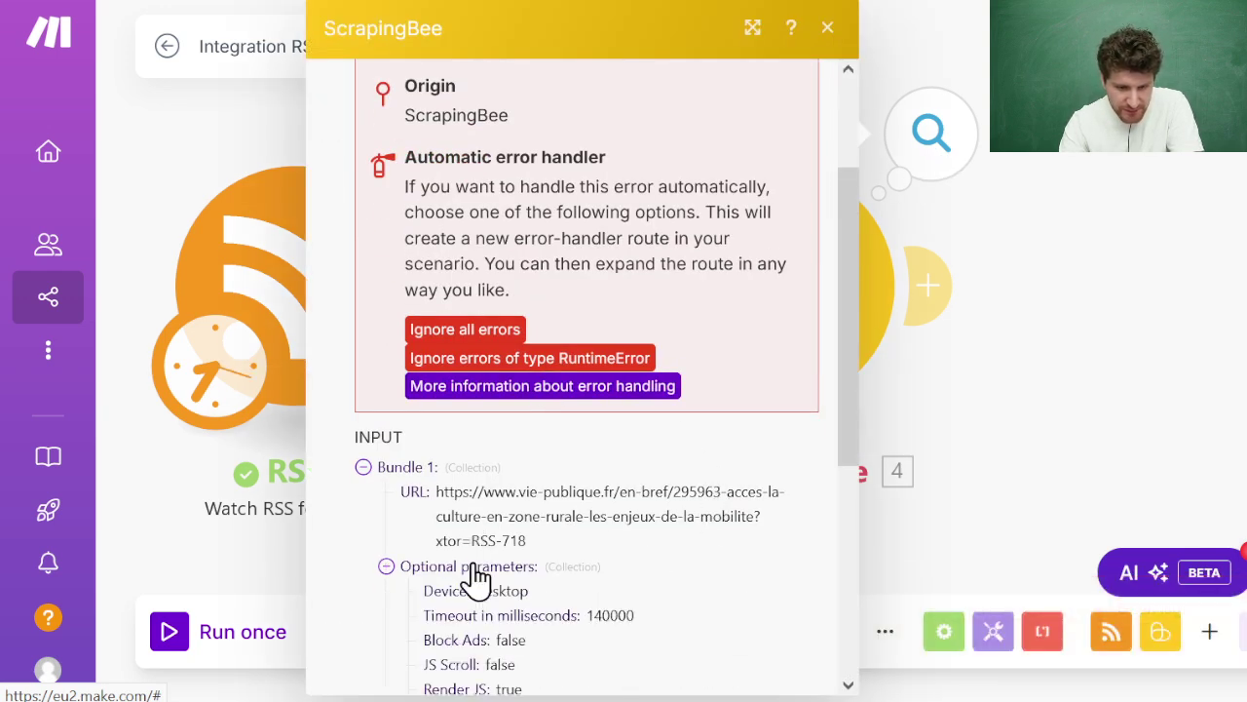
{"action": "left_click", "coordinate": [475, 570]}
{"action": "left_click", "coordinate": [1170, 398]}
Open the ScrapingBee module's configuration and show its advanced settings down to the wait options.
{"action": "left_click", "coordinate": [744, 365]}
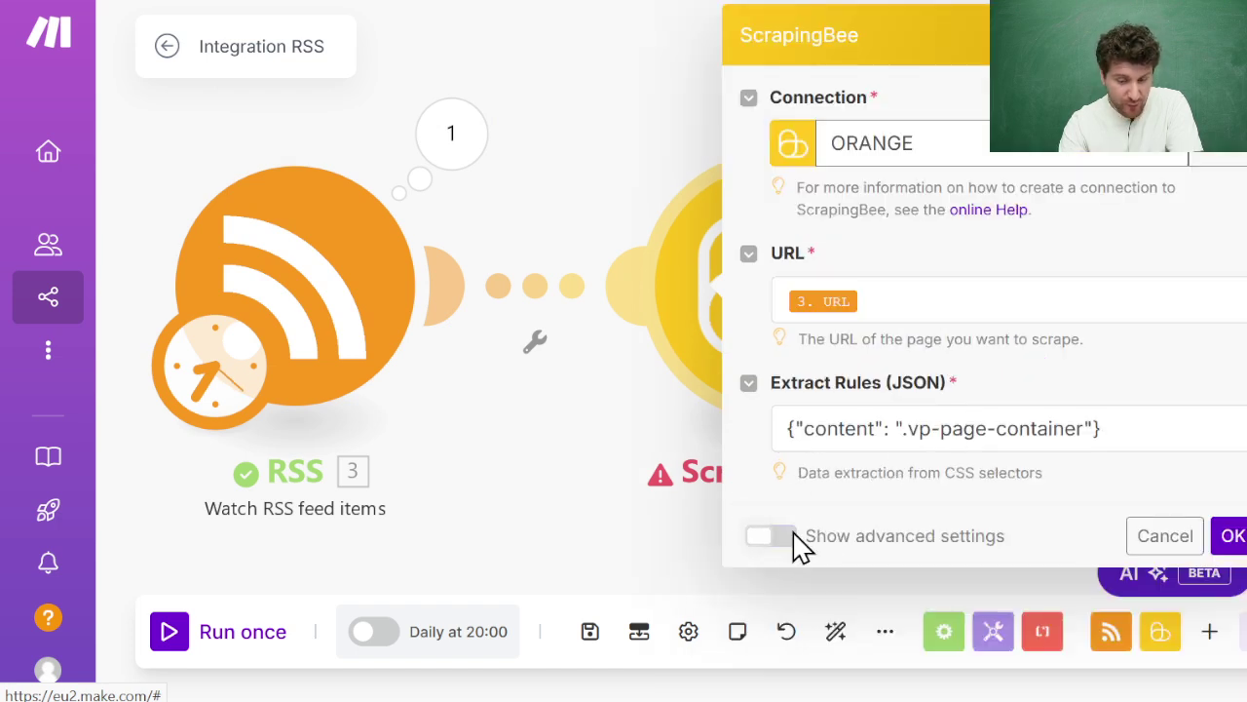
{"action": "left_click", "coordinate": [770, 536]}
{"action": "scroll", "coordinate": [950, 407], "scroll_direction": "down", "scroll_amount": 10}
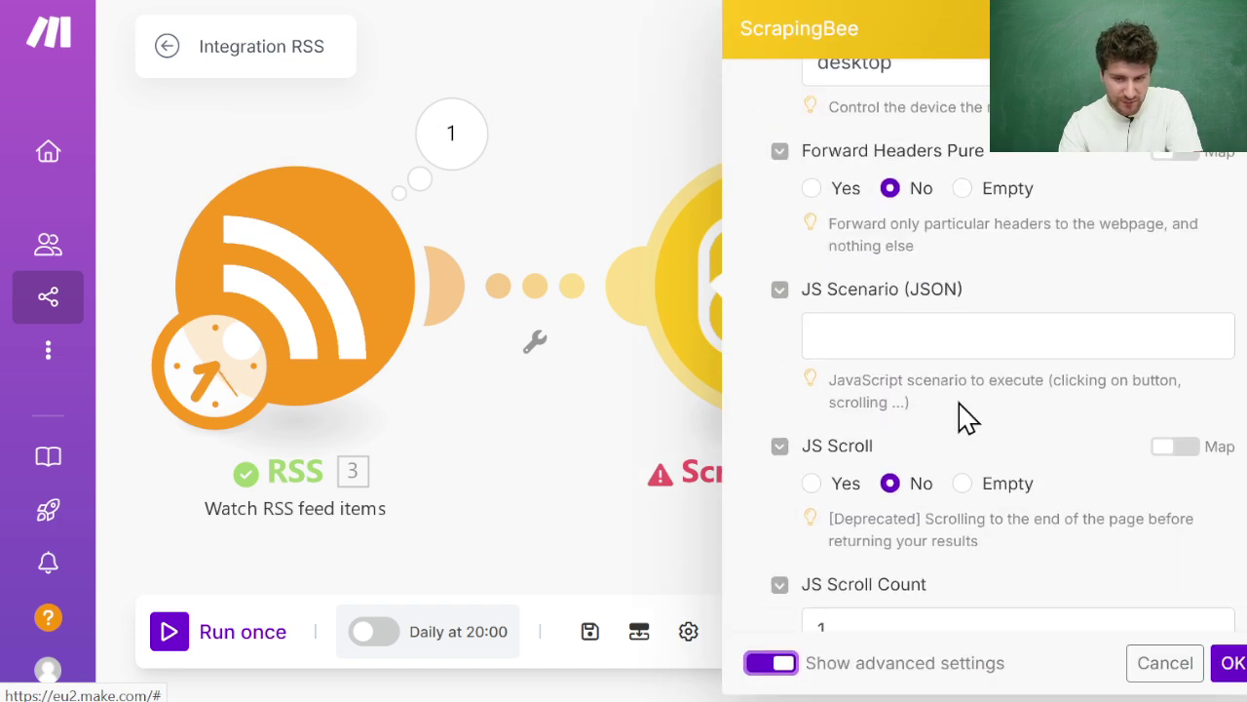
{"action": "scroll", "coordinate": [965, 417], "scroll_direction": "down", "scroll_amount": 10}
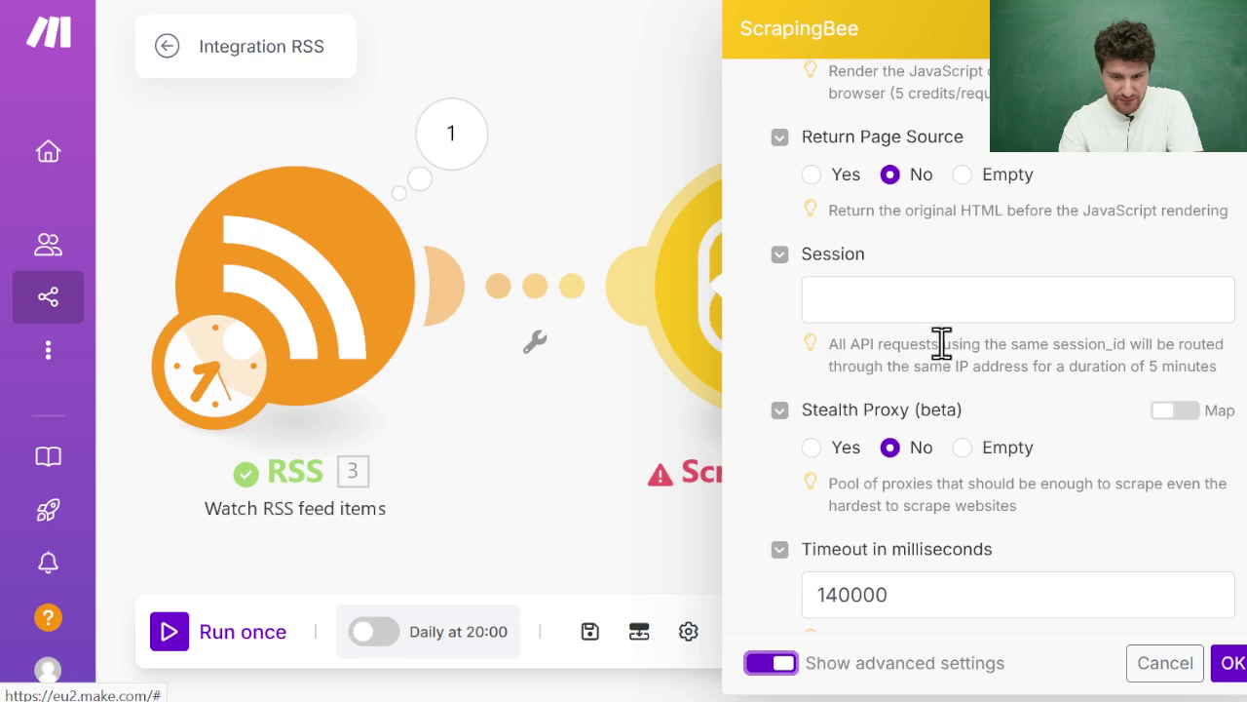
{"action": "scroll", "coordinate": [1086, 443], "scroll_direction": "down", "scroll_amount": 4}
Set the ScrapingBee module's Wait For option to 1000.
{"action": "left_click", "coordinate": [985, 440]}
{"action": "scroll", "coordinate": [941, 496], "scroll_direction": "down", "scroll_amount": 3}
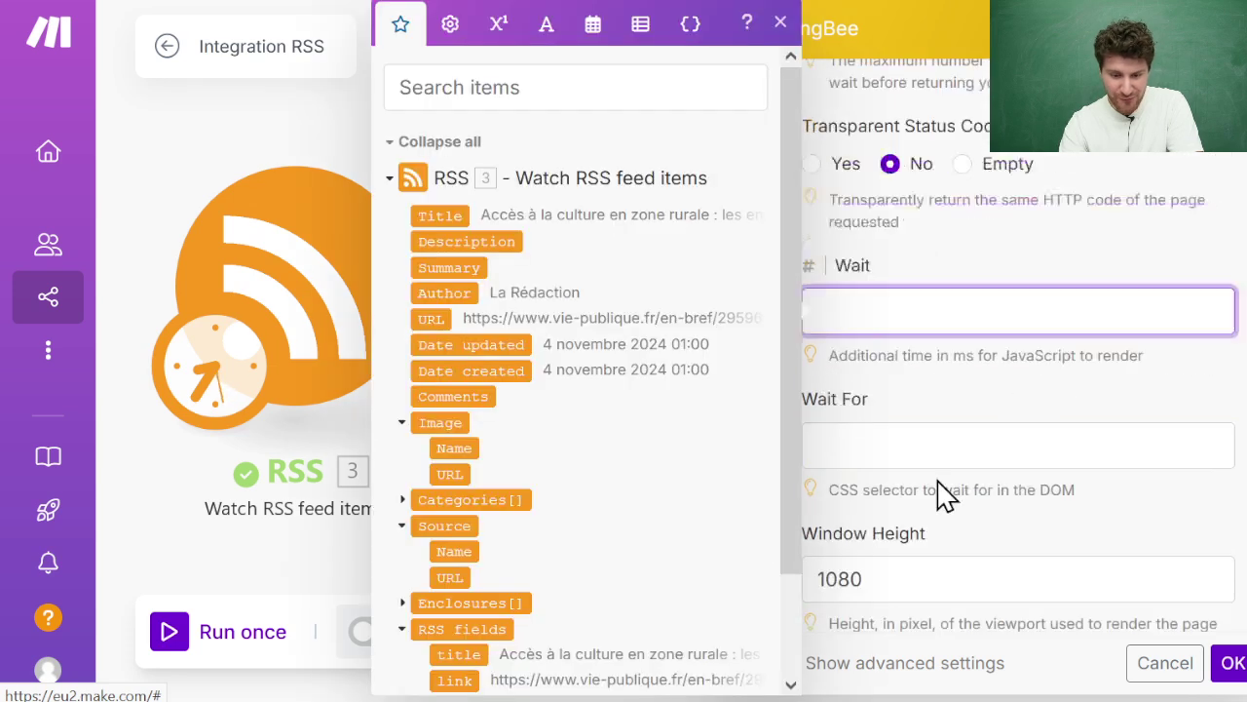
{"action": "left_click", "coordinate": [982, 312]}
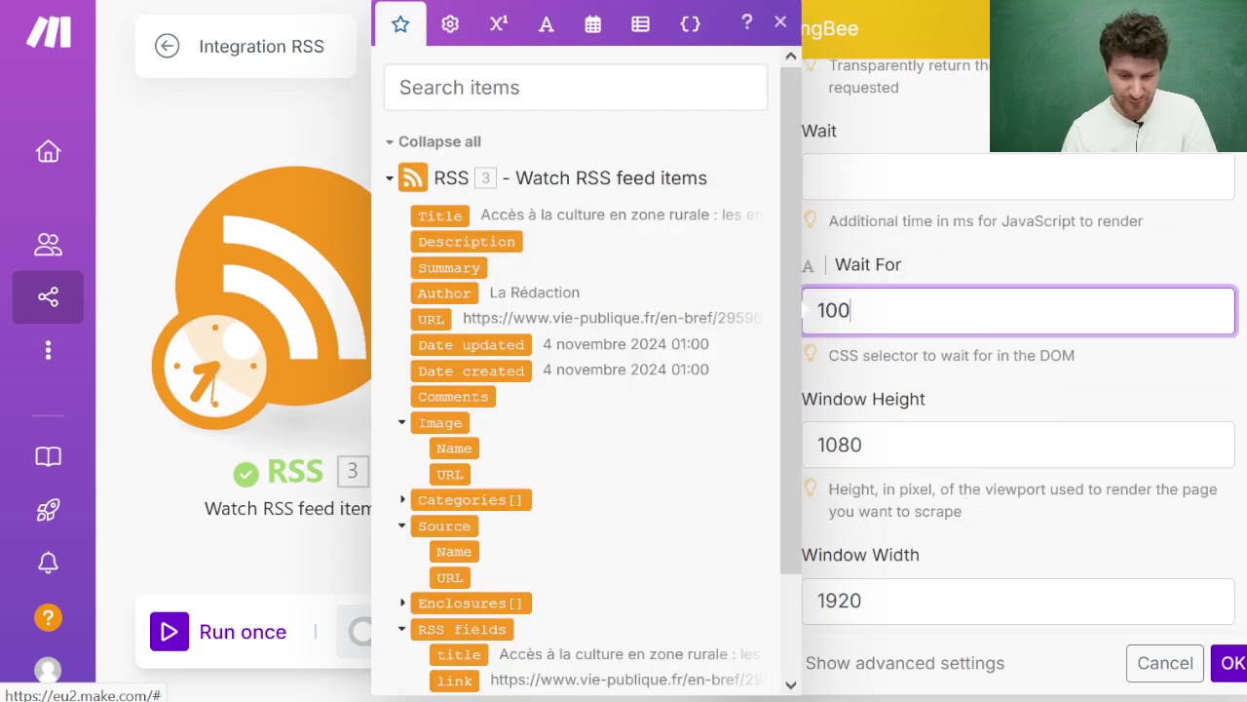
{"action": "left_click", "coordinate": [1148, 268]}
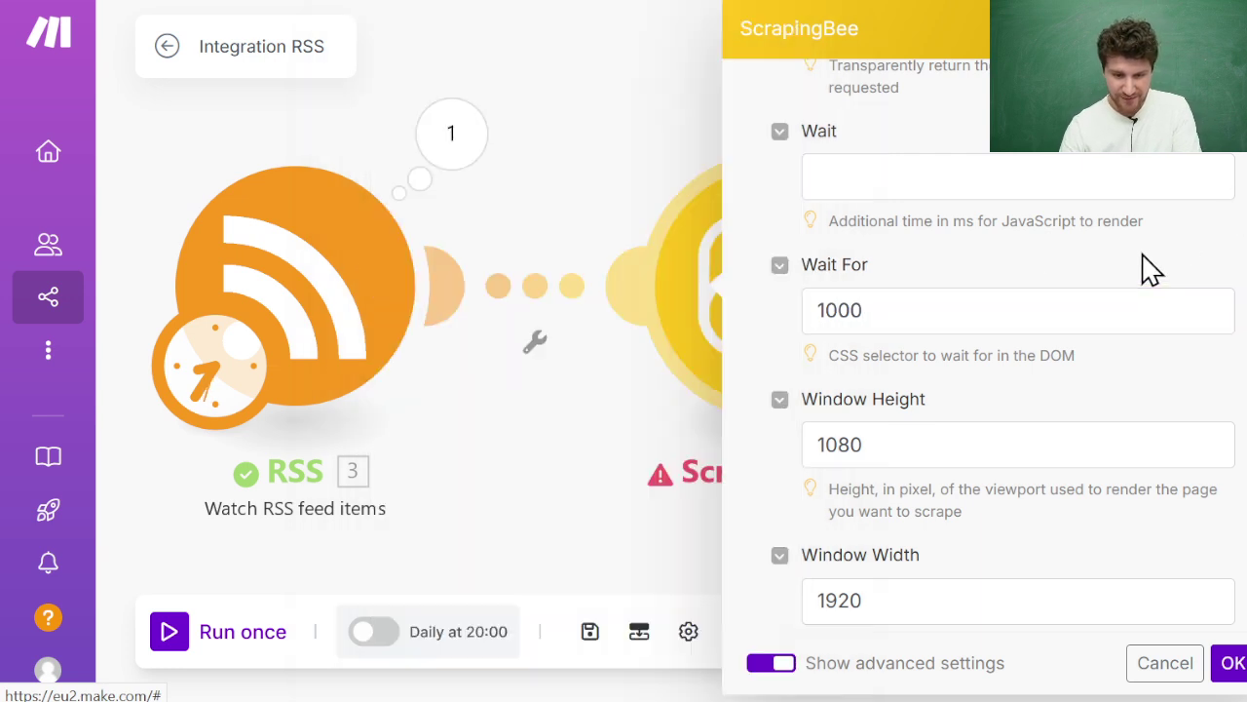
Check the extract rules and start replacing the Wait For value with a JSON rule beginning with "{".
{"action": "scroll", "coordinate": [1004, 388], "scroll_direction": "up", "scroll_amount": 15}
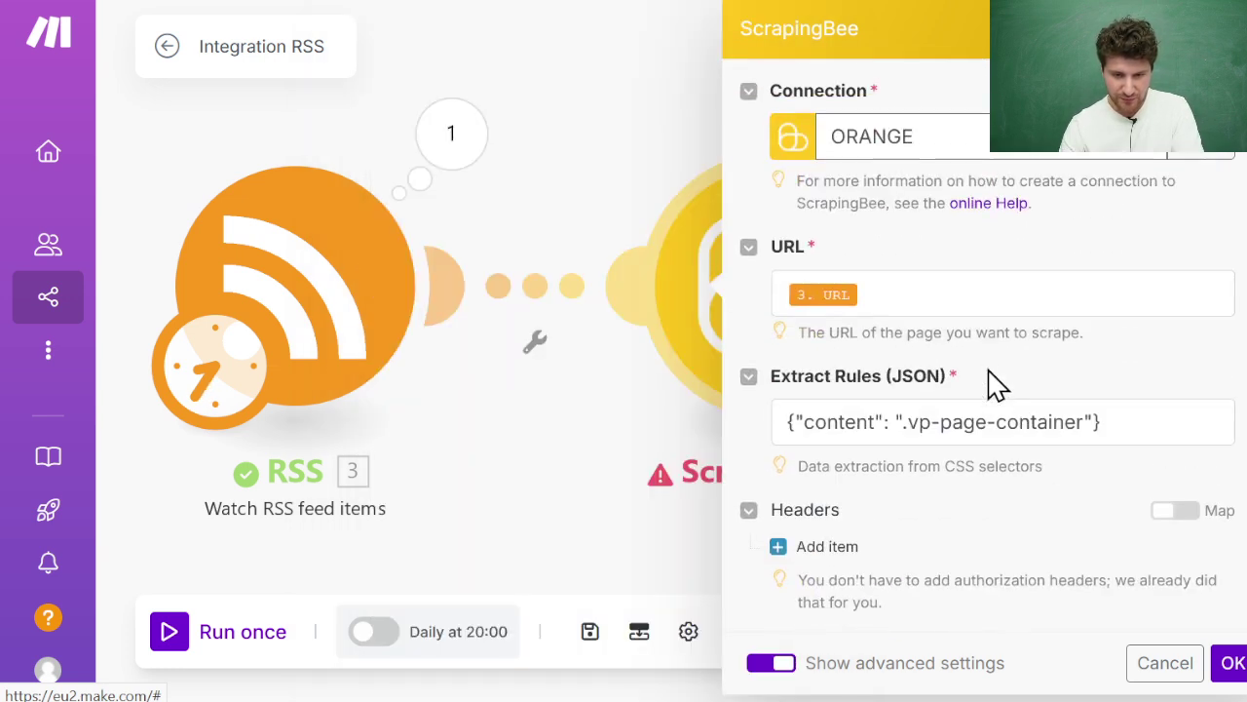
{"action": "left_click", "coordinate": [959, 421]}
{"action": "key", "text": "ctrl+a"}
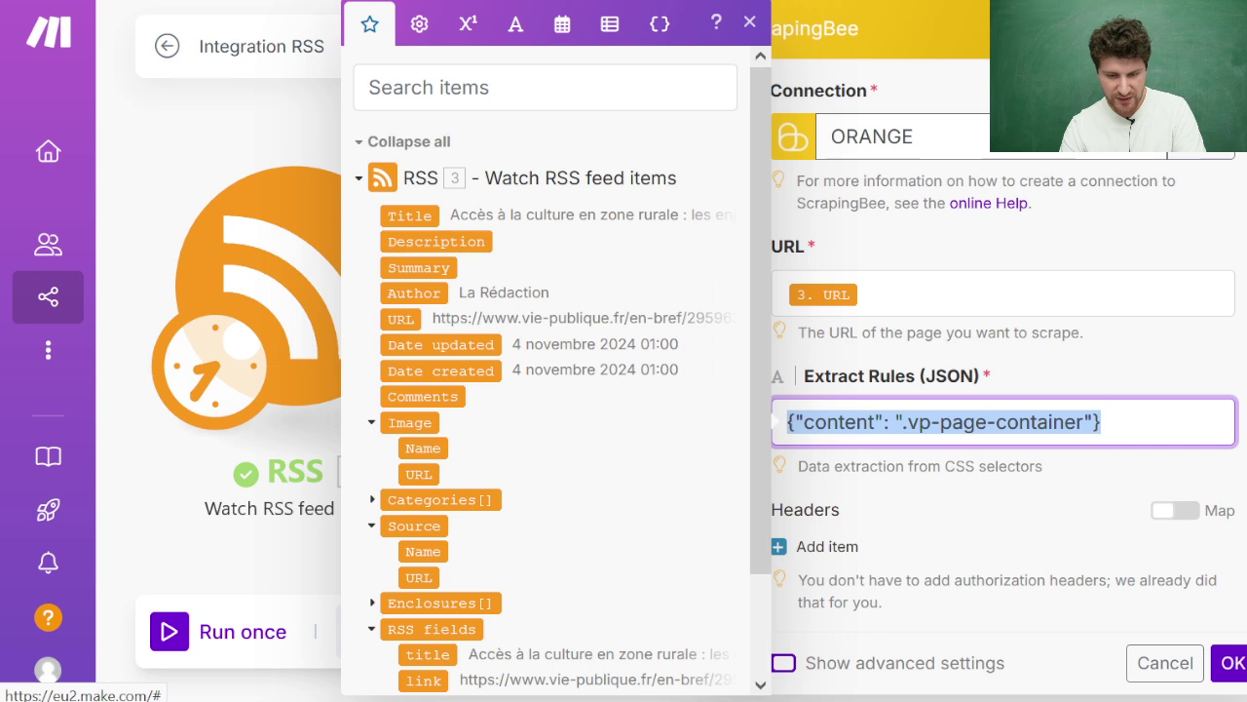
{"action": "left_click", "coordinate": [1111, 384]}
{"action": "scroll", "coordinate": [1072, 545], "scroll_direction": "down", "scroll_amount": 12}
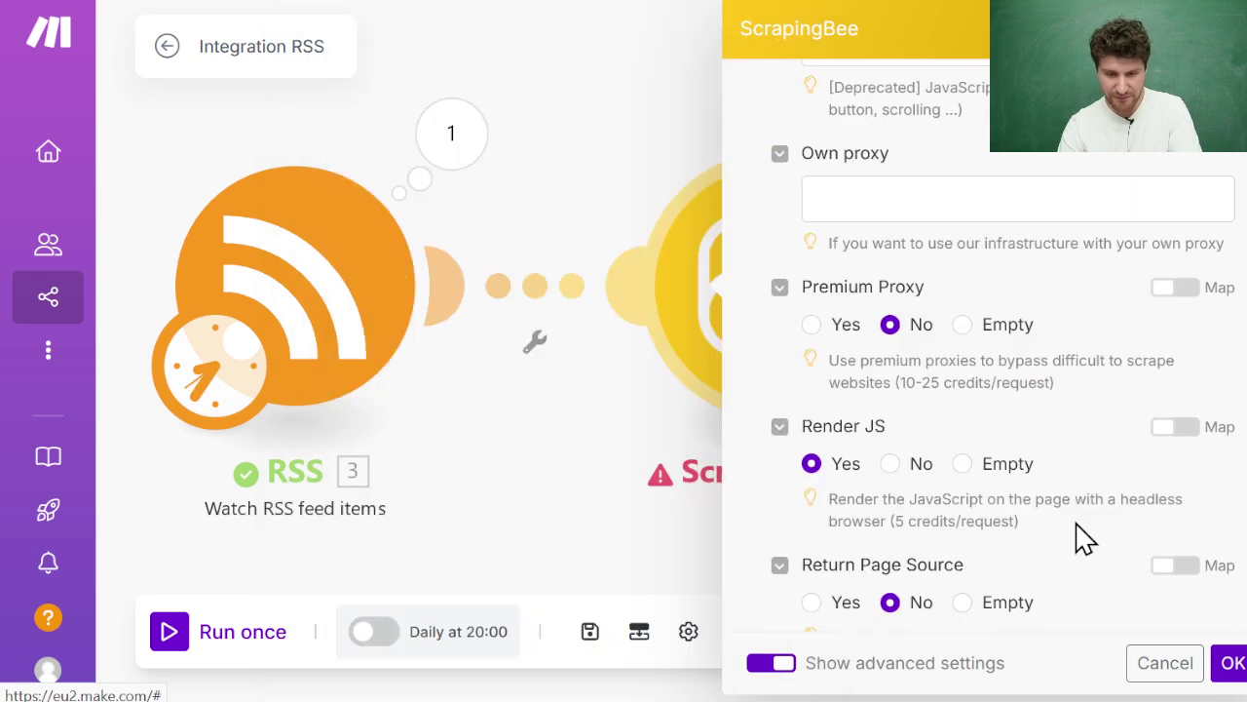
{"action": "scroll", "coordinate": [1081, 536], "scroll_direction": "down", "scroll_amount": 5}
{"action": "scroll", "coordinate": [1008, 507], "scroll_direction": "down", "scroll_amount": 1}
{"action": "scroll", "coordinate": [981, 487], "scroll_direction": "up", "scroll_amount": 5}
{"action": "left_click", "coordinate": [919, 521]}
{"action": "key", "text": "ctrl+a"}
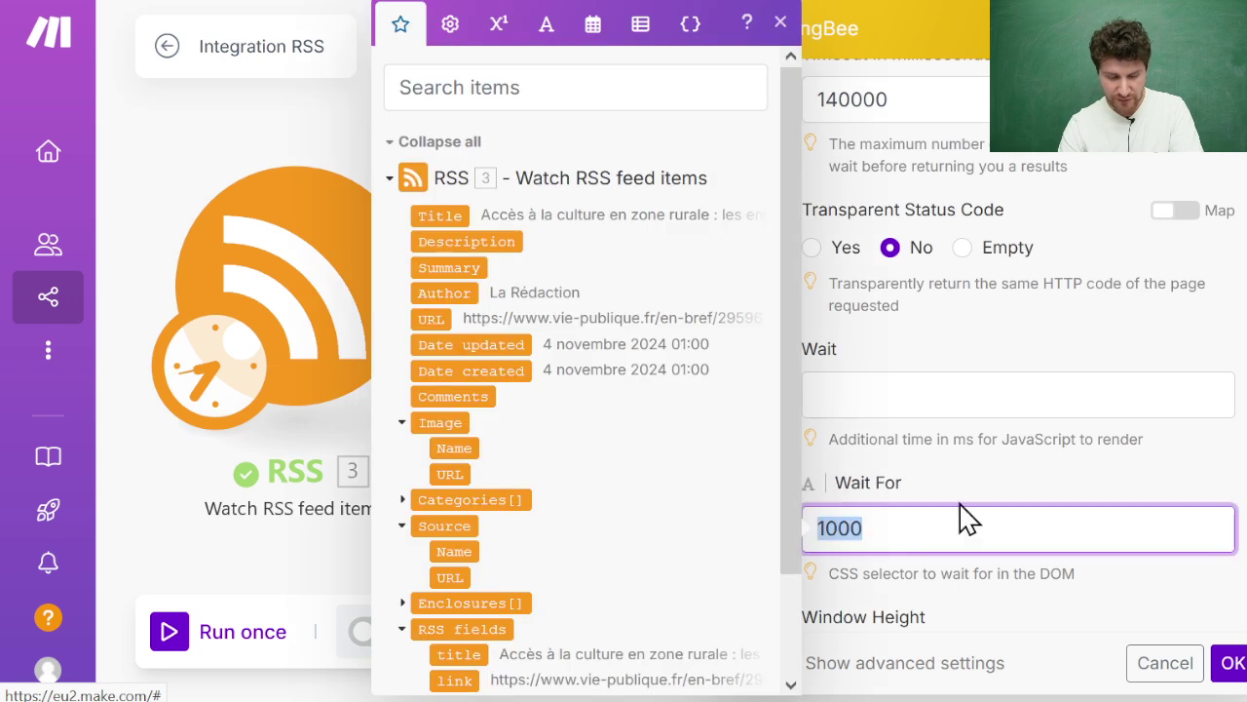
{"action": "type", "text": "{"}
Copy the .vp-page-container selector from the extract rules and set it as the ScrapingBee module's Wait For value.
{"action": "scroll", "coordinate": [937, 529], "scroll_direction": "up", "scroll_amount": 15}
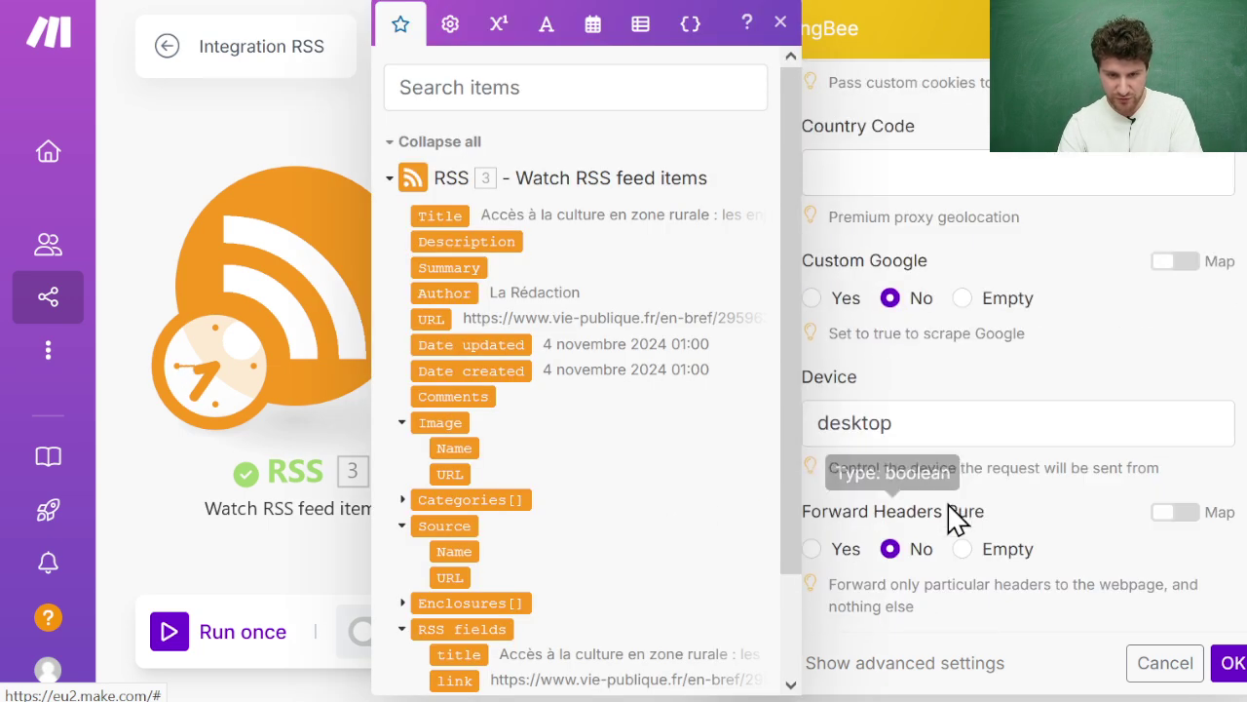
{"action": "scroll", "coordinate": [1003, 443], "scroll_direction": "up", "scroll_amount": 1}
{"action": "left_click", "coordinate": [1141, 361]}
{"action": "left_click_drag", "start_coordinate": [1141, 361], "coordinate": [1082, 355]}
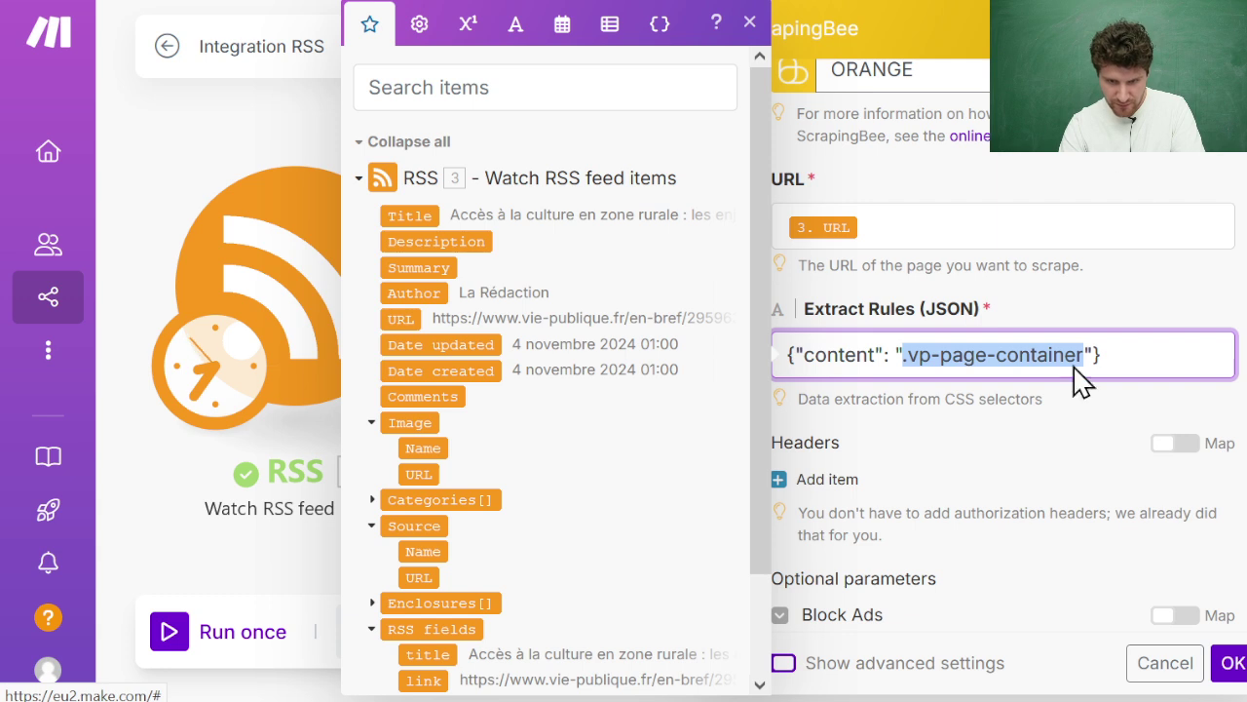
{"action": "scroll", "coordinate": [1075, 571], "scroll_direction": "up", "scroll_amount": 1}
{"action": "scroll", "coordinate": [1075, 571], "scroll_direction": "down", "scroll_amount": 10}
{"action": "scroll", "coordinate": [980, 473], "scroll_direction": "down", "scroll_amount": 5}
{"action": "left_click", "coordinate": [950, 324]}
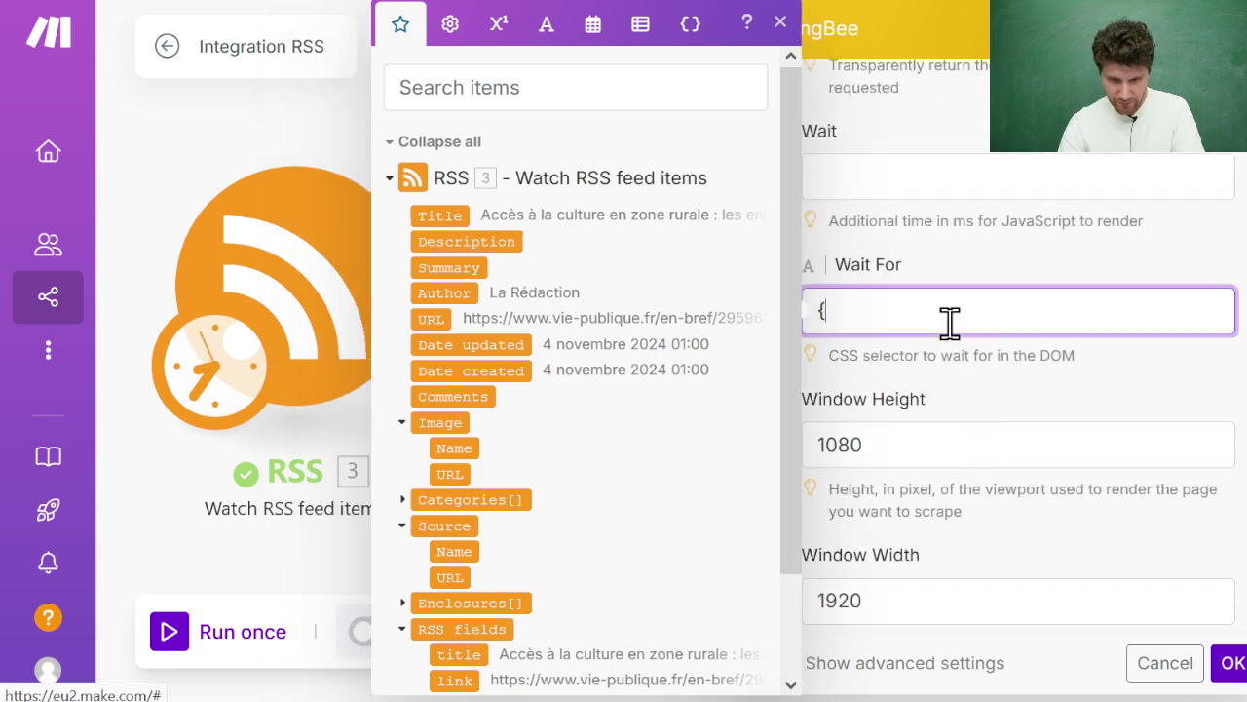
{"action": "type", "text": ".vp-page-container"}
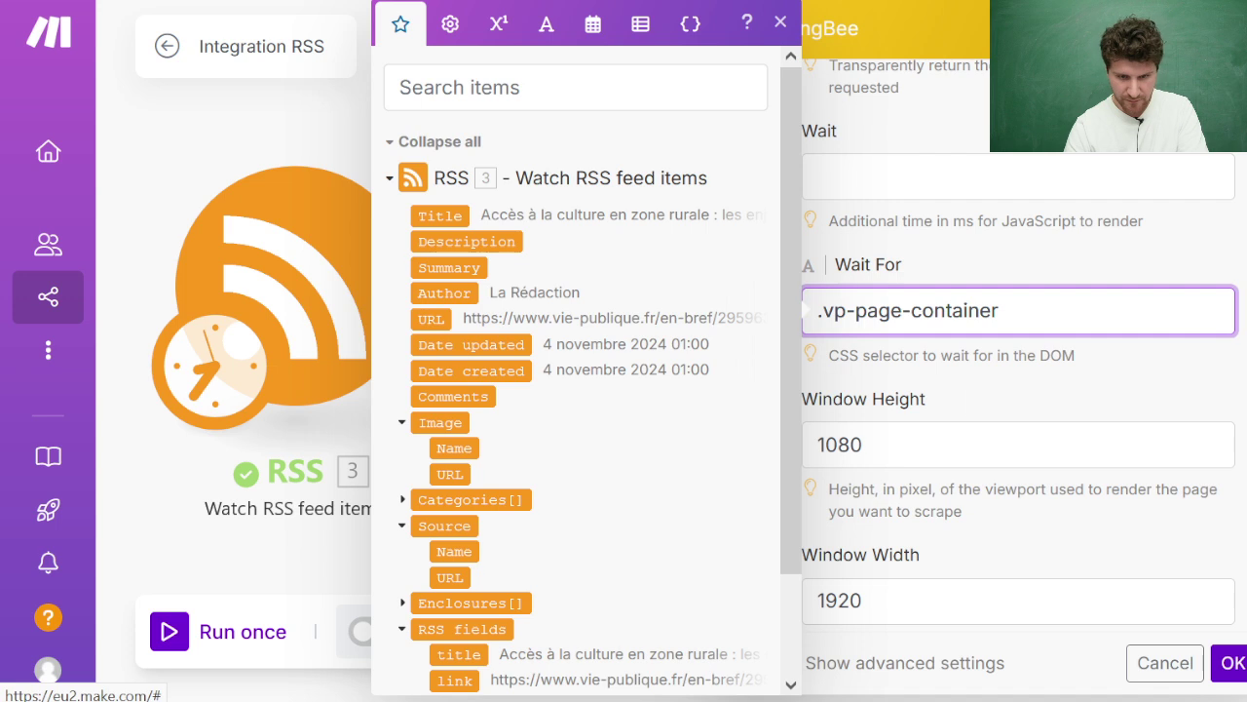
Confirm the ScrapingBee module's settings and run the scenario once.
{"action": "left_click", "coordinate": [1156, 417]}
{"action": "left_click", "coordinate": [1218, 663]}
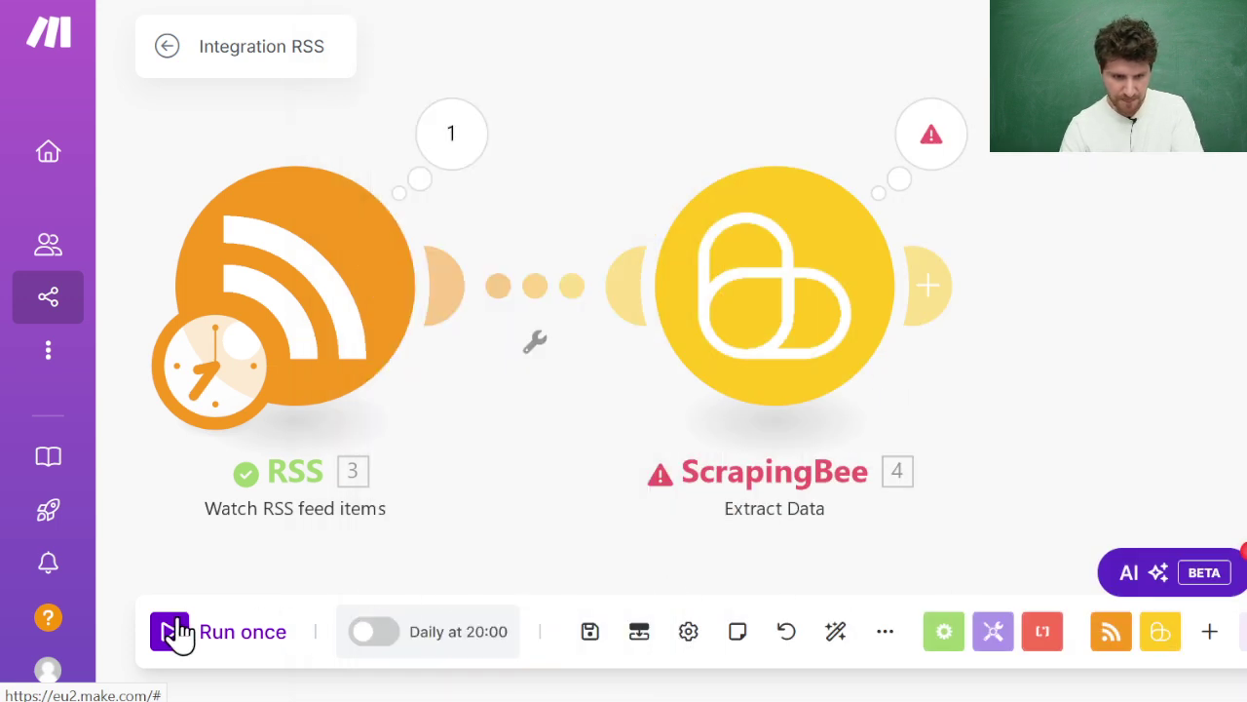
{"action": "left_click", "coordinate": [169, 633]}
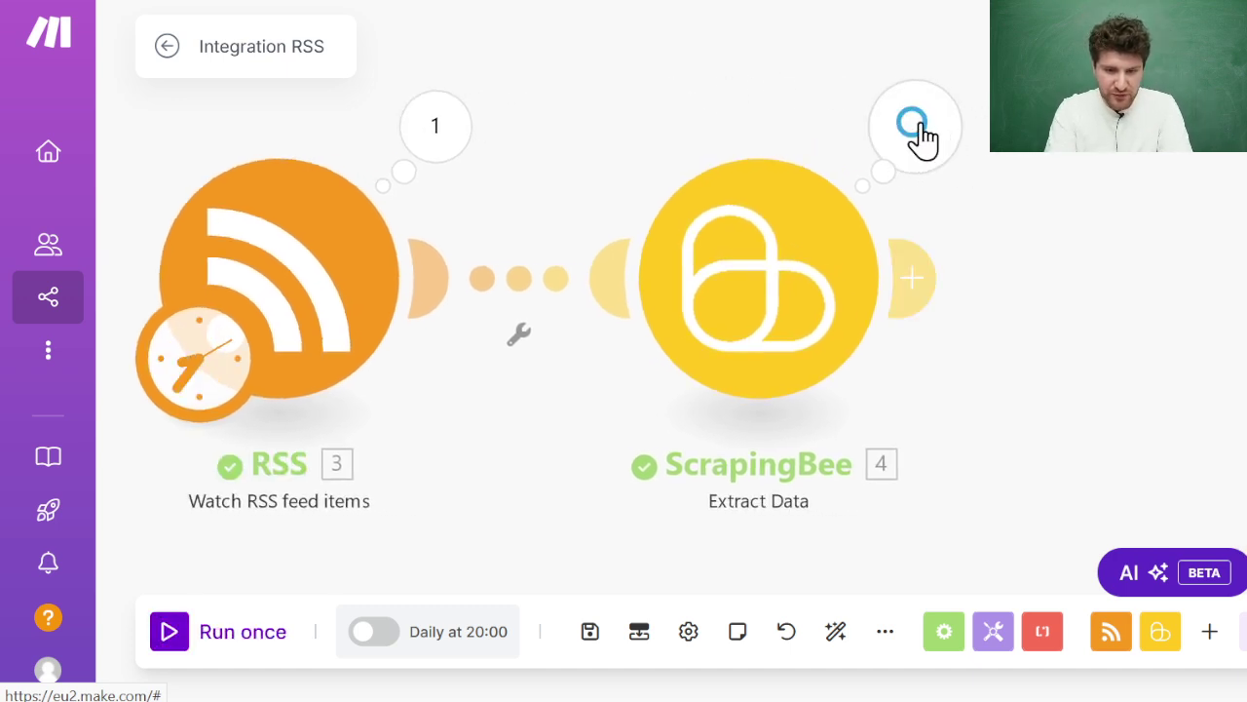
Inspect the article bundles in the RSS module's execution output, then close the details.
{"action": "left_click", "coordinate": [479, 158]}
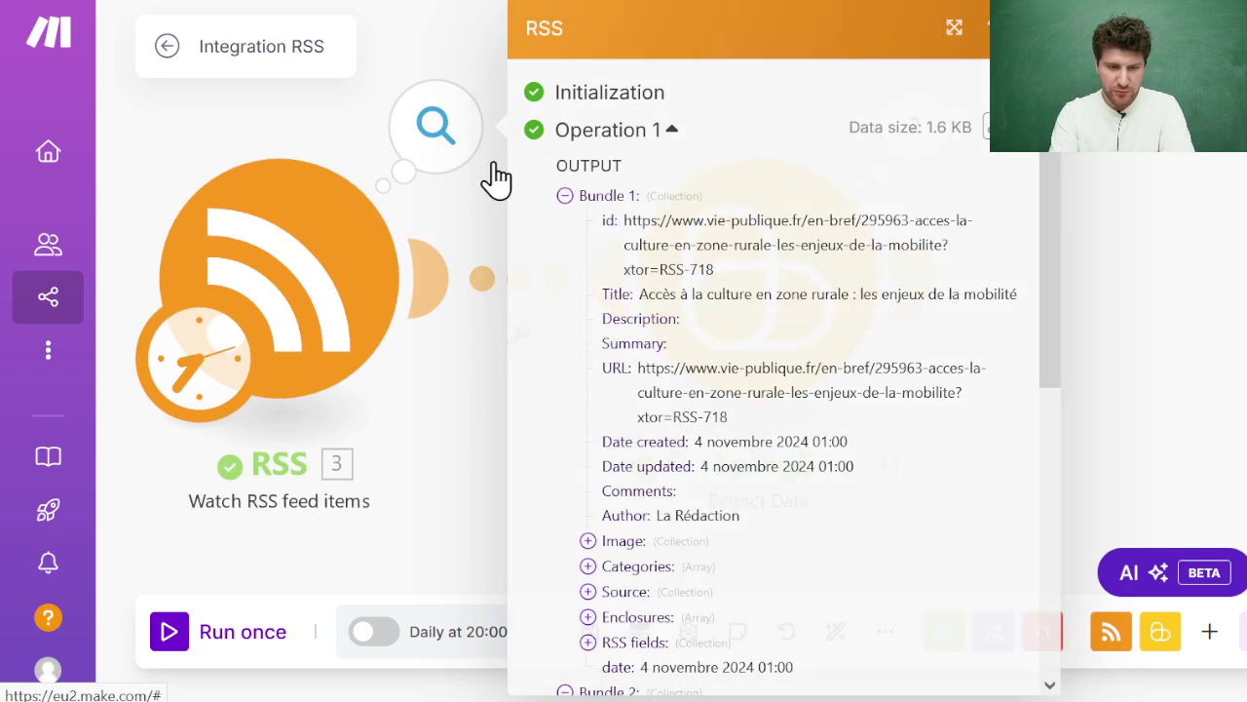
{"action": "left_click", "coordinate": [567, 197]}
{"action": "left_click", "coordinate": [566, 222]}
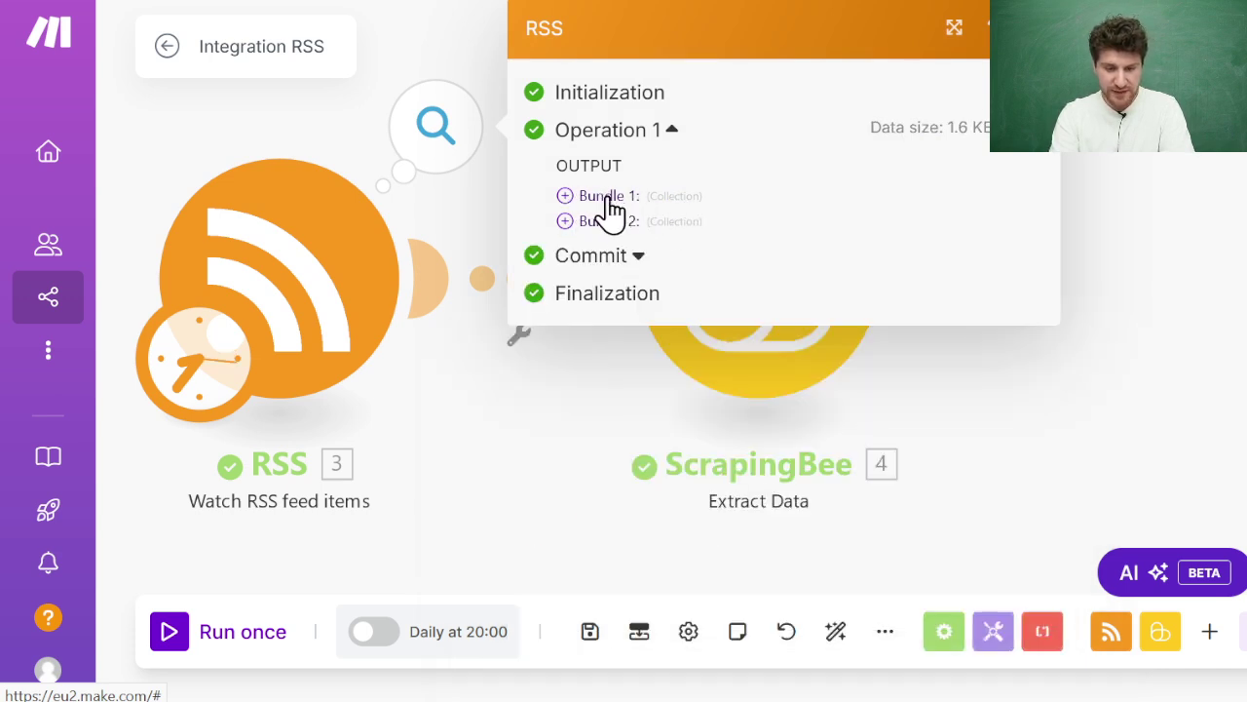
{"action": "left_click", "coordinate": [624, 224]}
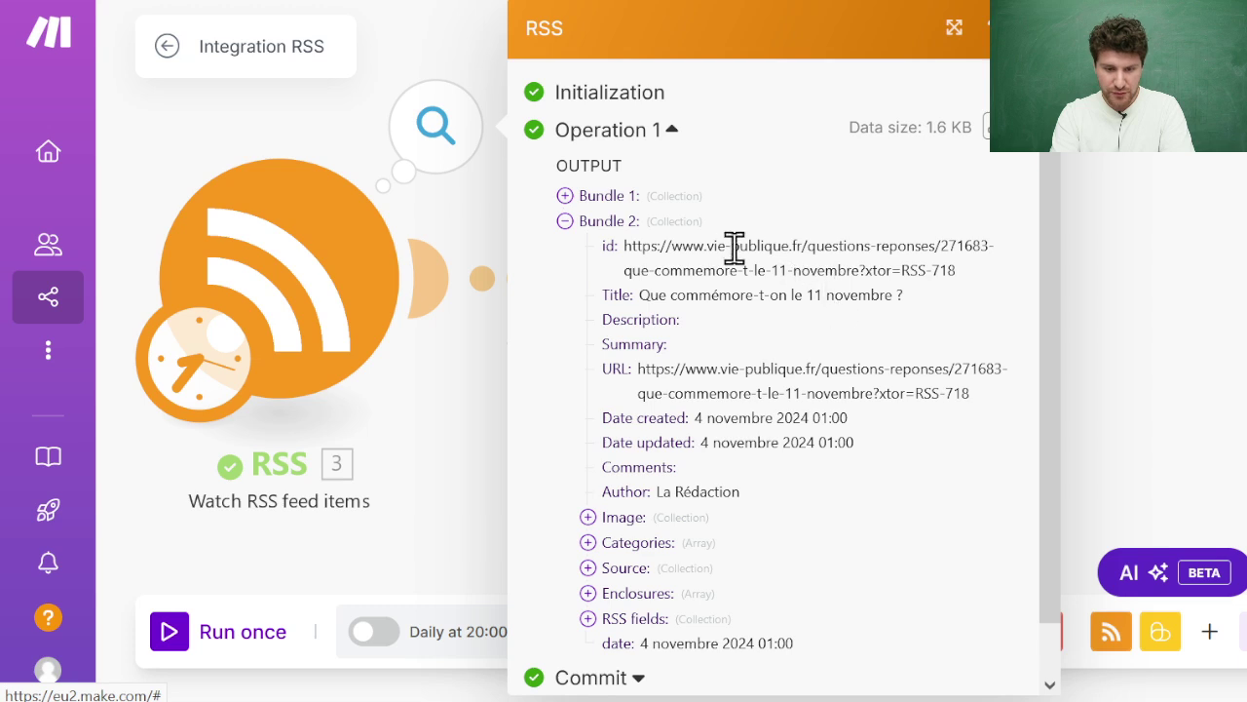
{"action": "left_click", "coordinate": [614, 222]}
{"action": "left_click", "coordinate": [608, 226]}
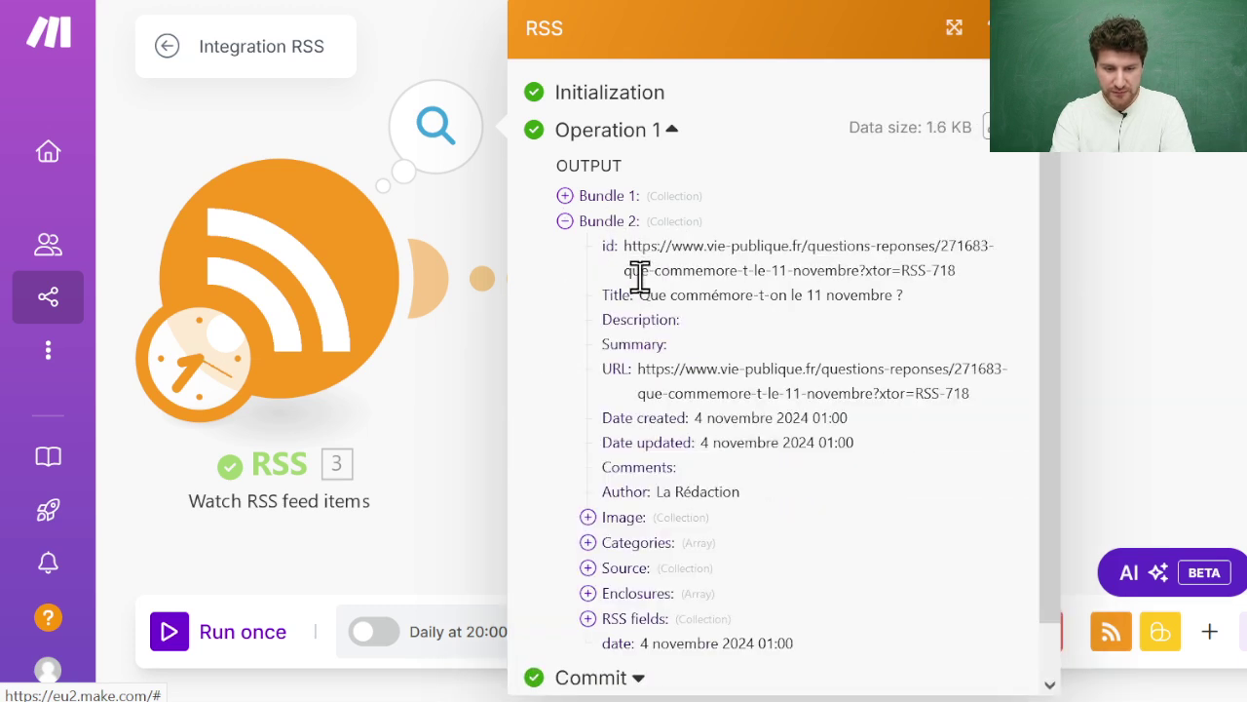
{"action": "left_click", "coordinate": [600, 226]}
{"action": "left_click", "coordinate": [1138, 231]}
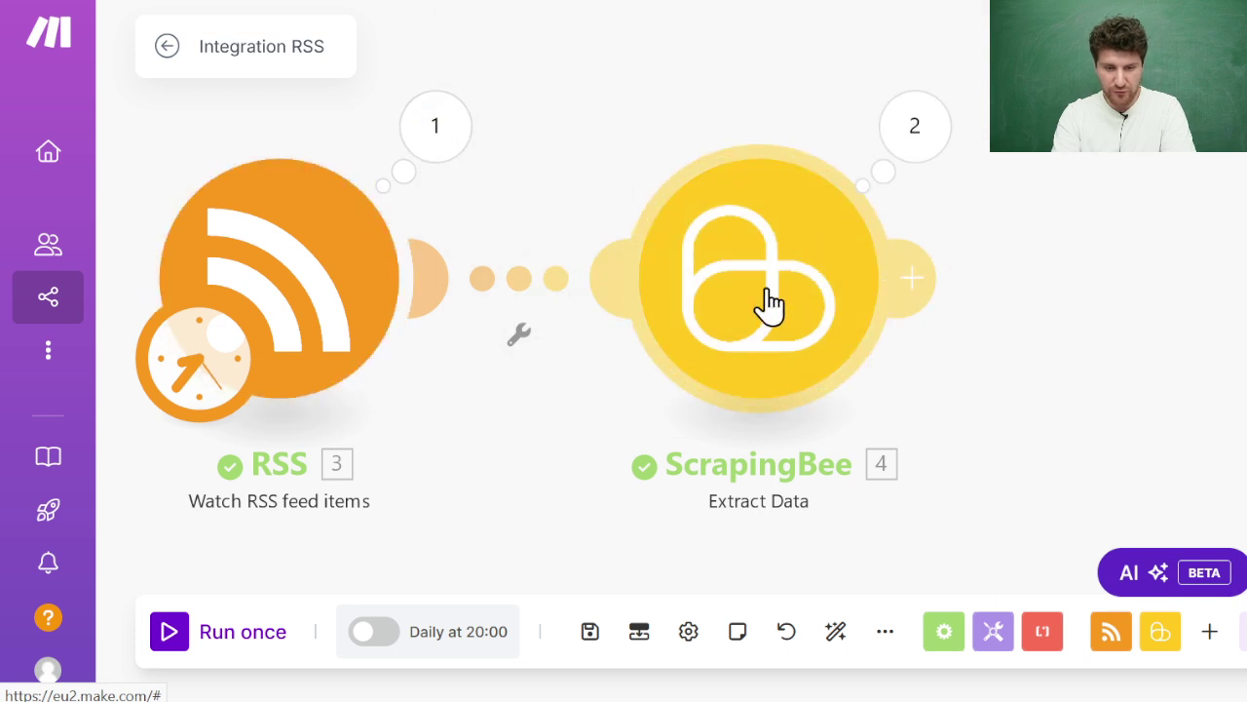
Read through the page content that ScrapingBee extracted in its first operation.
{"action": "left_click", "coordinate": [916, 126]}
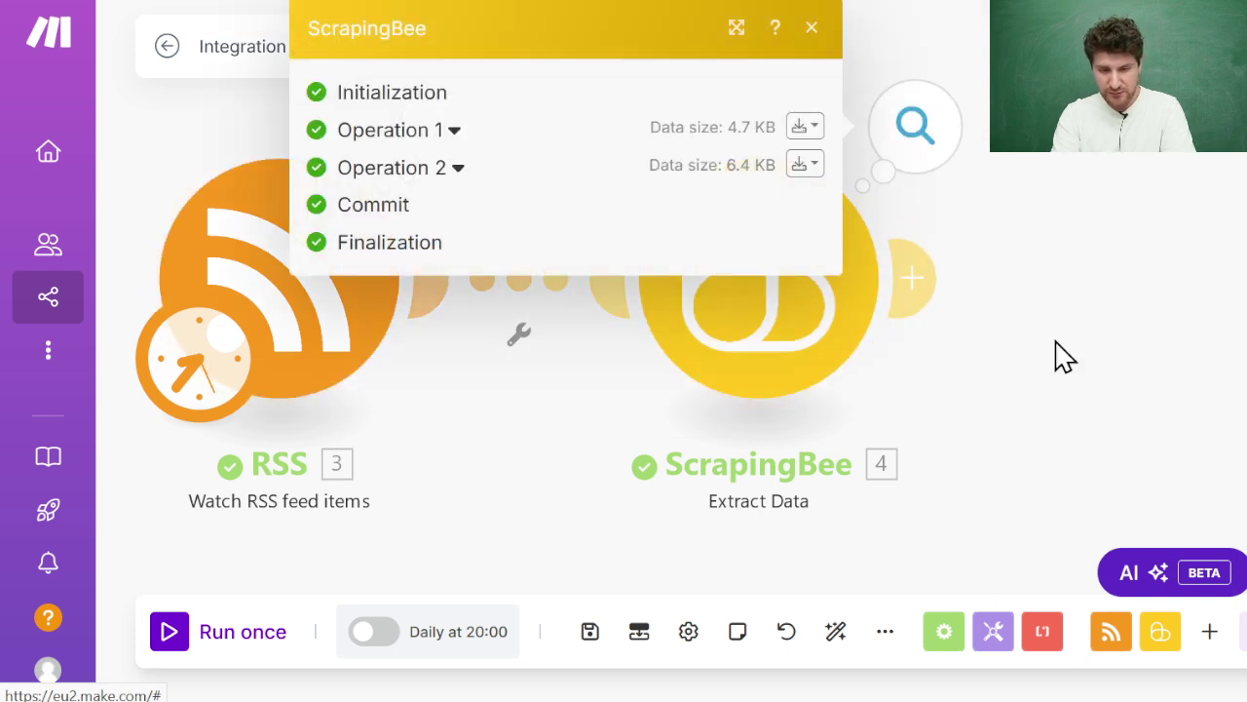
{"action": "left_click", "coordinate": [429, 129]}
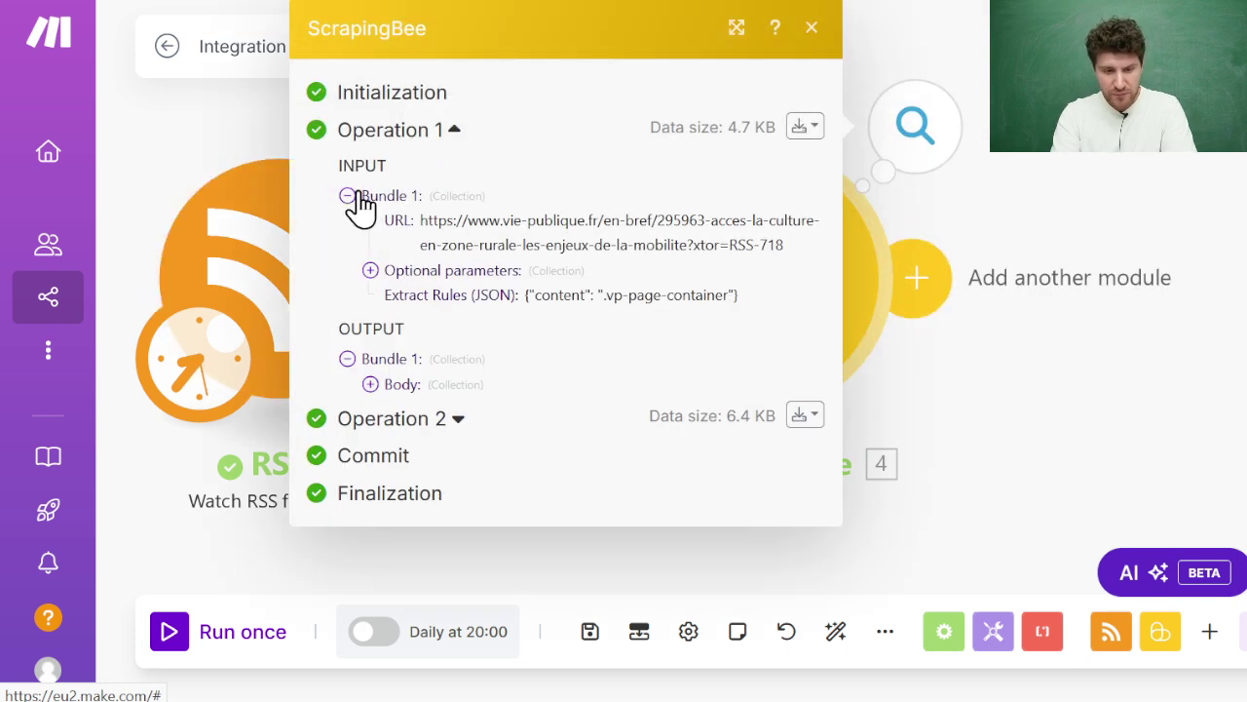
{"action": "left_click", "coordinate": [394, 384]}
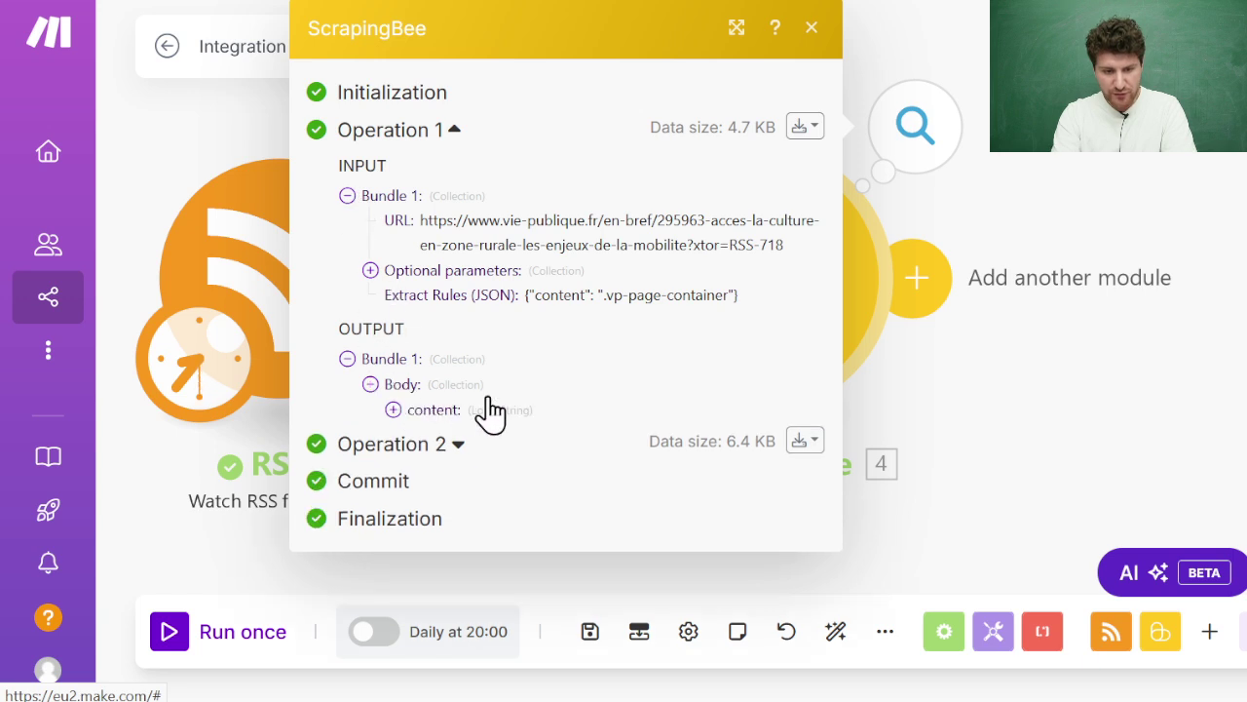
{"action": "left_click", "coordinate": [440, 414]}
{"action": "scroll", "coordinate": [585, 429], "scroll_direction": "down", "scroll_amount": 5}
{"action": "scroll", "coordinate": [575, 429], "scroll_direction": "up", "scroll_amount": 5}
{"action": "scroll", "coordinate": [545, 453], "scroll_direction": "down", "scroll_amount": 1}
{"action": "scroll", "coordinate": [503, 466], "scroll_direction": "down", "scroll_amount": 2}
{"action": "left_click_drag", "start_coordinate": [419, 173], "coordinate": [718, 571]}
{"action": "scroll", "coordinate": [731, 575], "scroll_direction": "up", "scroll_amount": 2}
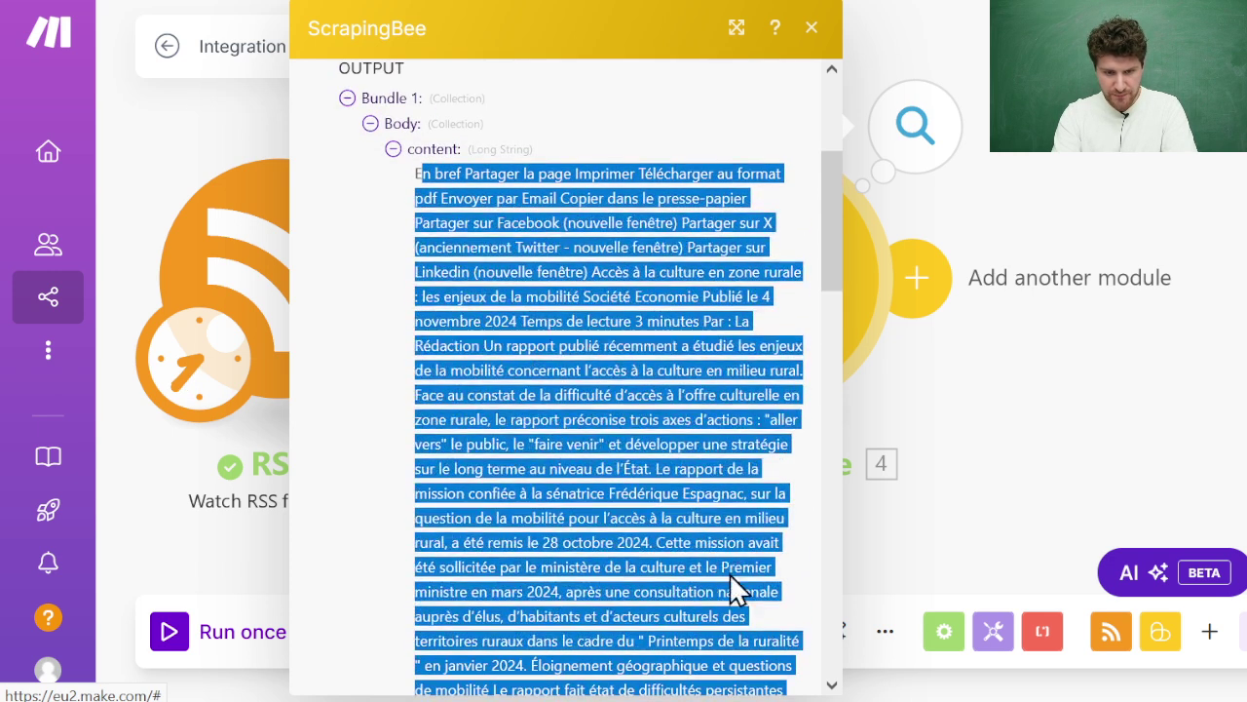
{"action": "left_click", "coordinate": [635, 444]}
{"action": "scroll", "coordinate": [635, 443], "scroll_direction": "down", "scroll_amount": 15}
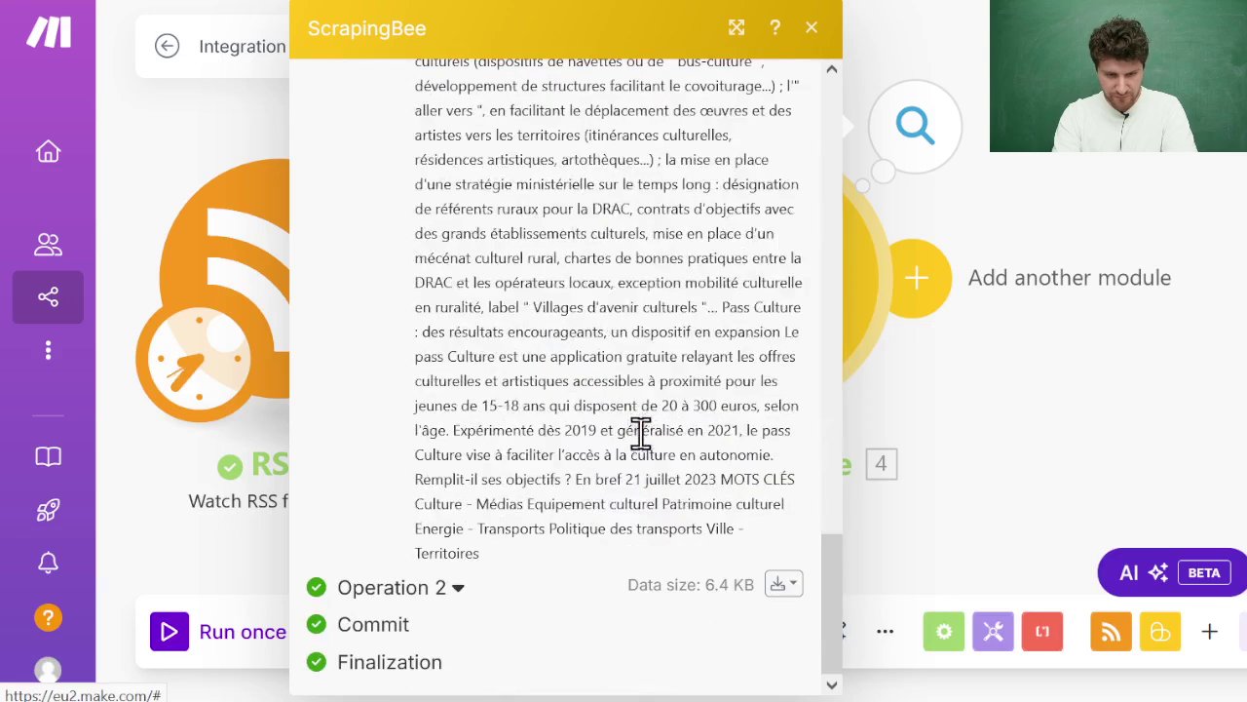
{"action": "scroll", "coordinate": [557, 270], "scroll_direction": "up", "scroll_amount": 5}
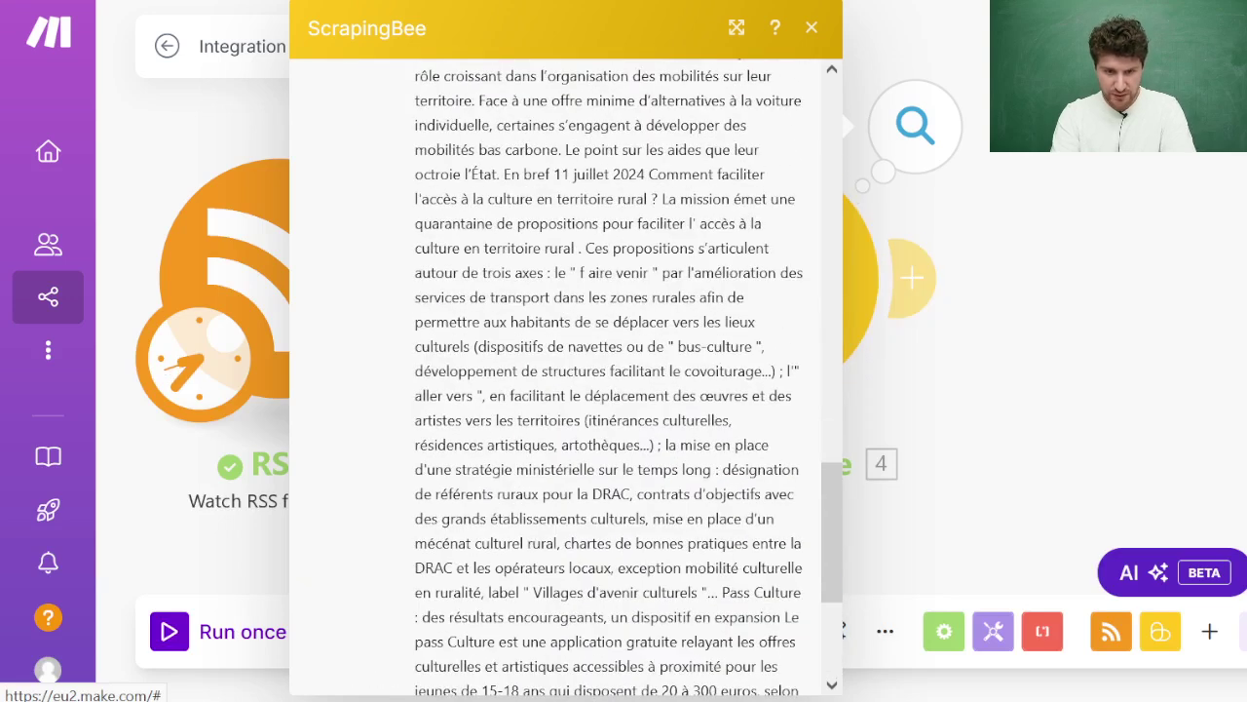
Switch to the Vie publique article on culture in rural areas and compare its text with the extracted content.
{"action": "key", "text": "ctrl+Tab"}
{"action": "scroll", "coordinate": [328, 521], "scroll_direction": "up", "scroll_amount": 5}
{"action": "left_click", "coordinate": [271, 484]}
{"action": "scroll", "coordinate": [570, 409], "scroll_direction": "down", "scroll_amount": 5}
{"action": "scroll", "coordinate": [556, 418], "scroll_direction": "up", "scroll_amount": 6}
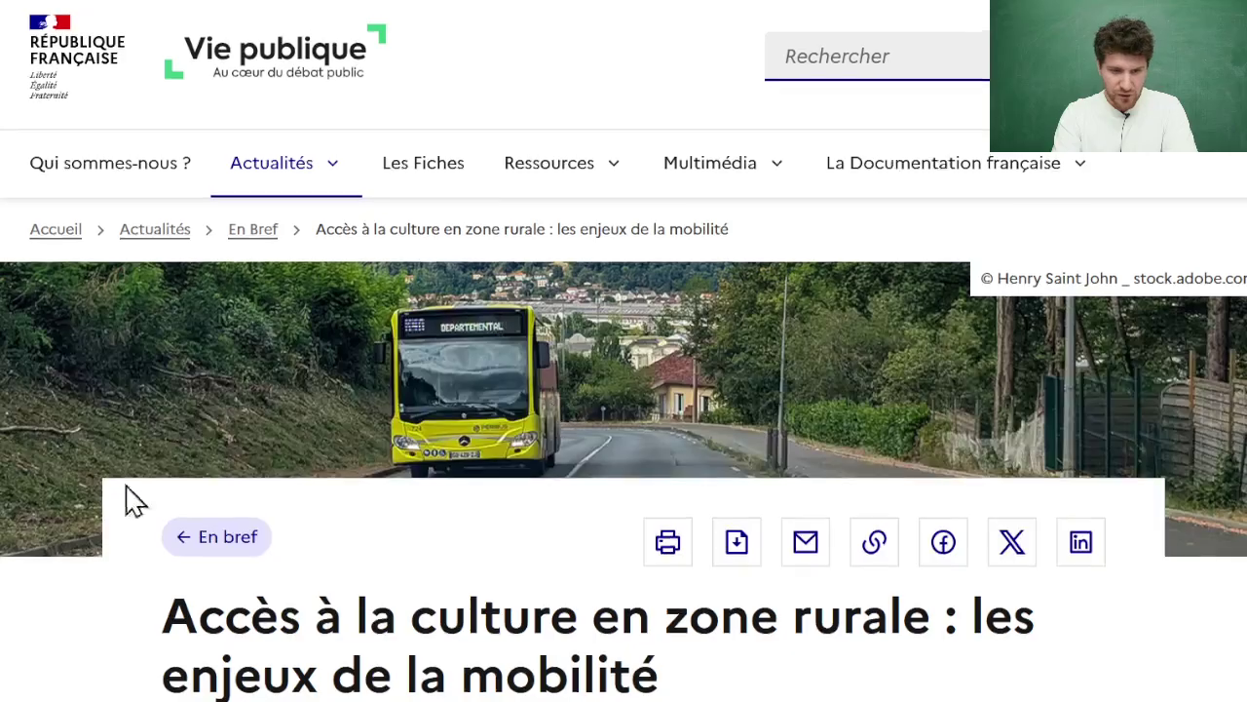
{"action": "scroll", "coordinate": [126, 496], "scroll_direction": "down", "scroll_amount": 4}
{"action": "scroll", "coordinate": [351, 270], "scroll_direction": "down", "scroll_amount": 13}
{"action": "left_click_drag", "start_coordinate": [168, 107], "coordinate": [874, 312]}
{"action": "scroll", "coordinate": [646, 548], "scroll_direction": "down", "scroll_amount": 15}
{"action": "scroll", "coordinate": [741, 231], "scroll_direction": "up", "scroll_amount": 20}
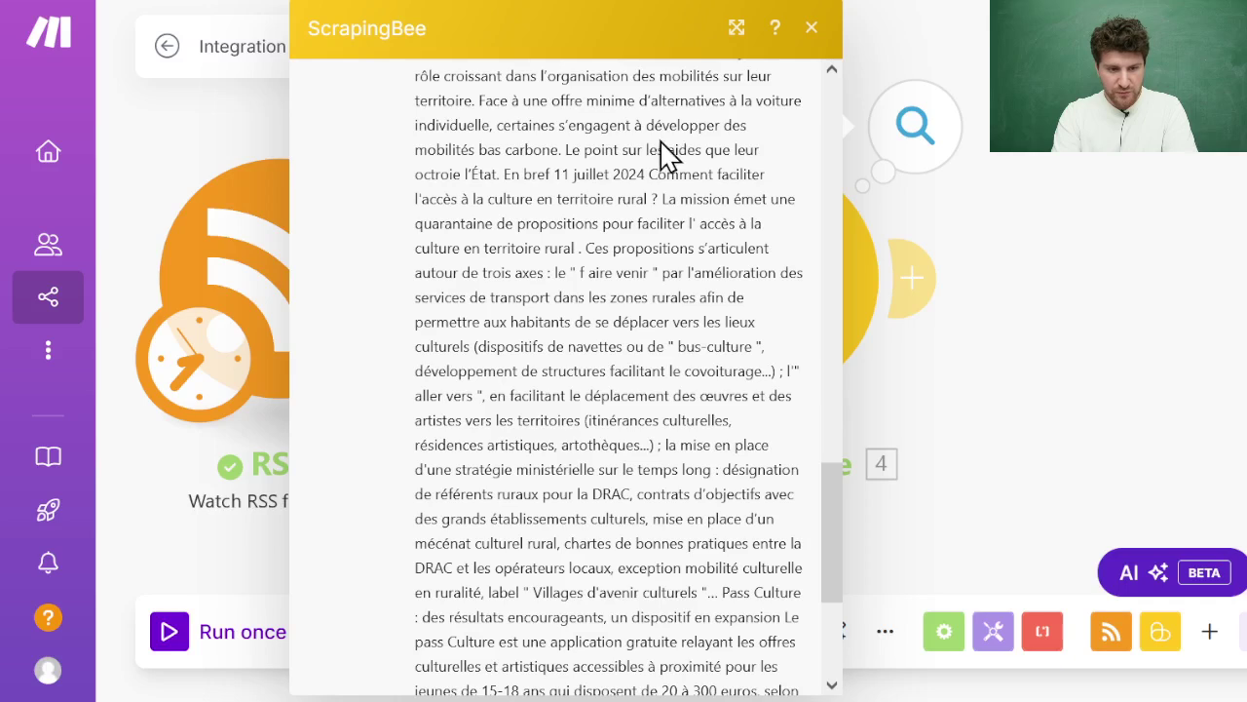
Return to the Make scenario and add an OpenAI (ChatGPT, Whisper) module after the ScrapingBee module.
{"action": "left_click", "coordinate": [1089, 235]}
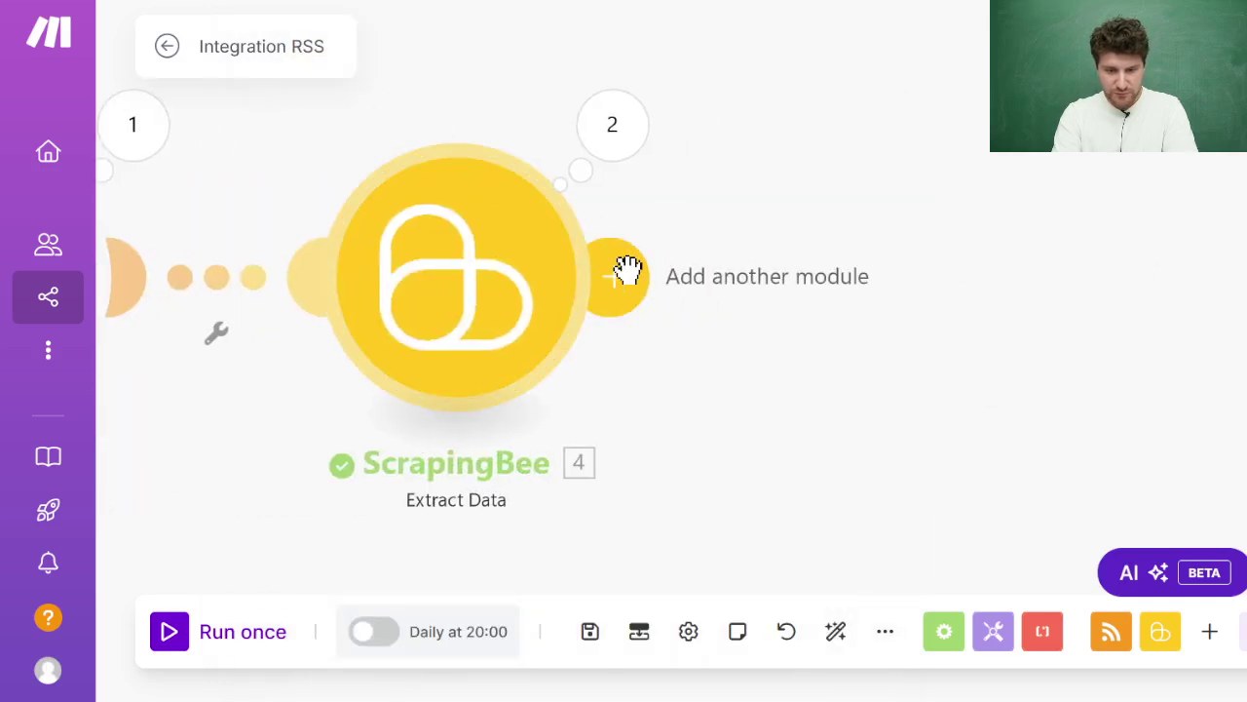
{"action": "left_click", "coordinate": [626, 275]}
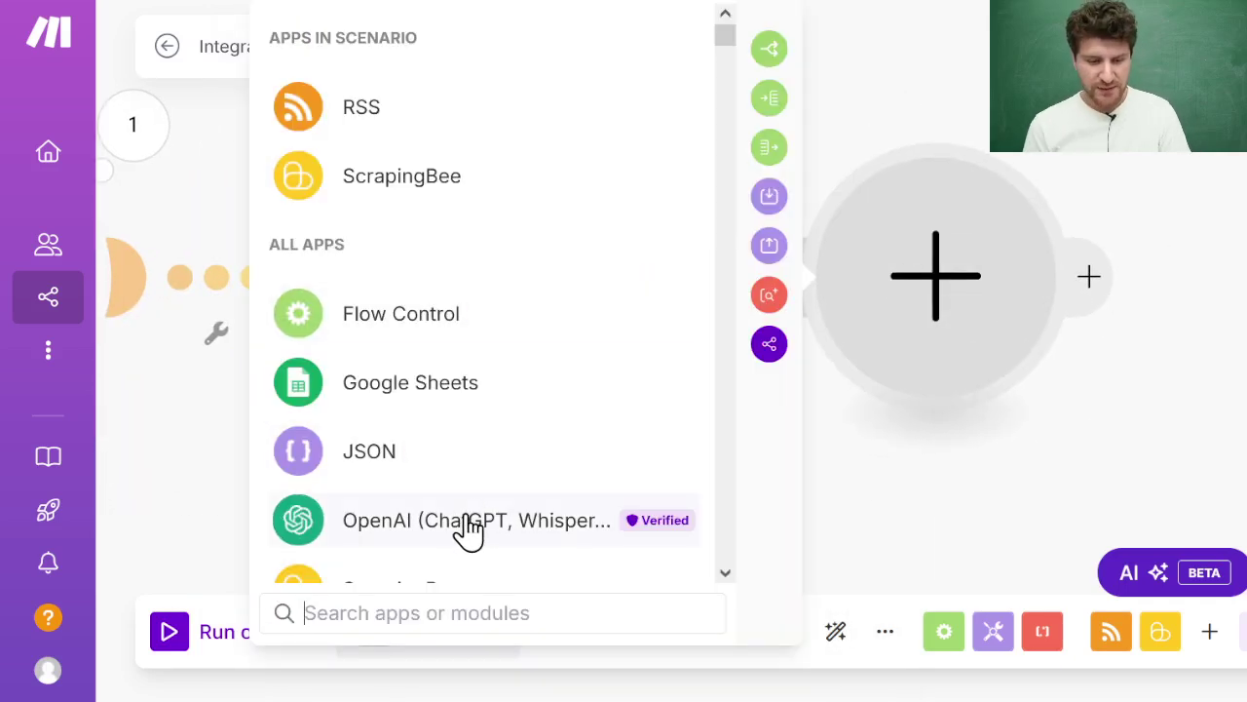
{"action": "left_click", "coordinate": [465, 528]}
{"action": "left_click", "coordinate": [598, 262]}
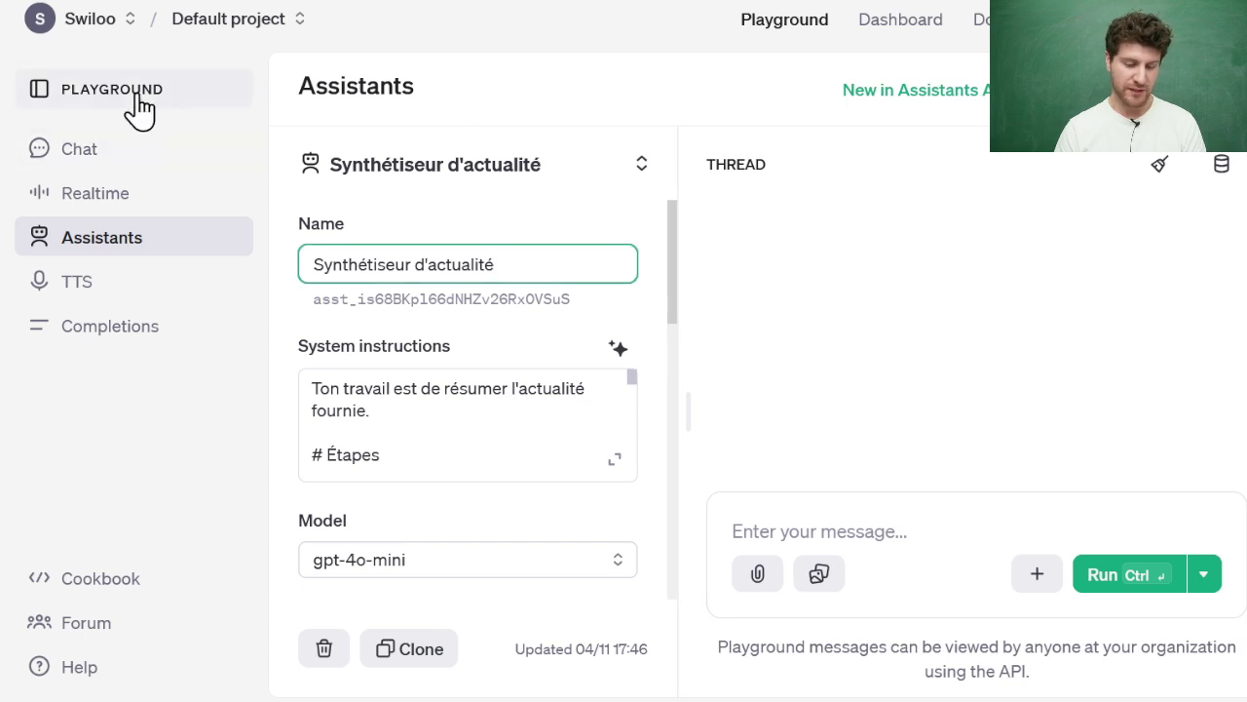
Open the Chat playground and run the user message "Combien font 2 + 2 ?" with gpt-4o.
{"action": "left_click", "coordinate": [151, 157]}
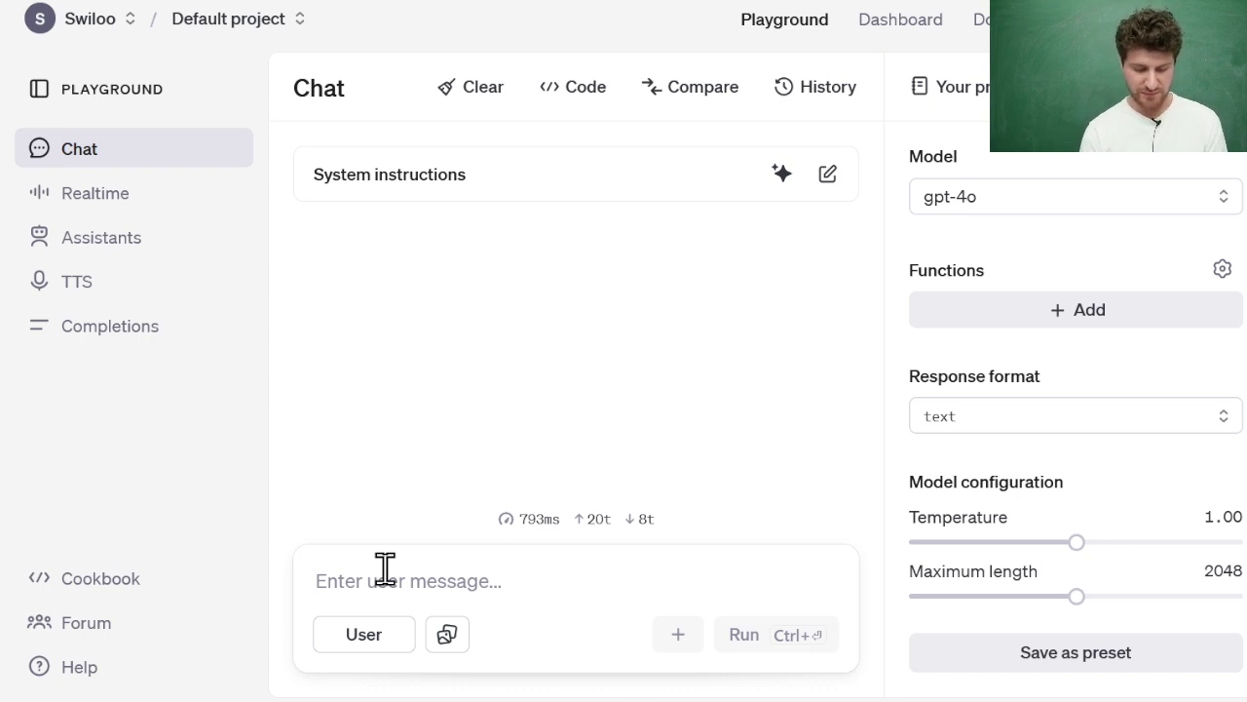
{"action": "type", "text": "Combien font 2 "}
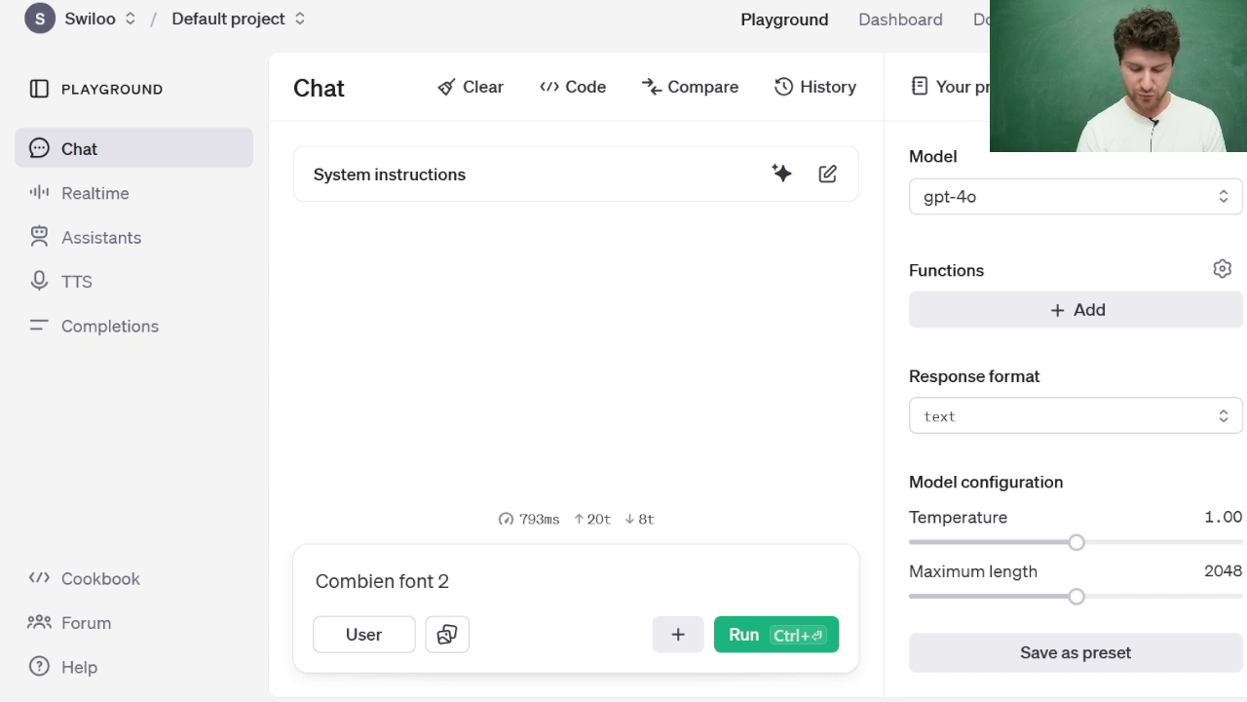
{"action": "type", "text": "+ 2 ?"}
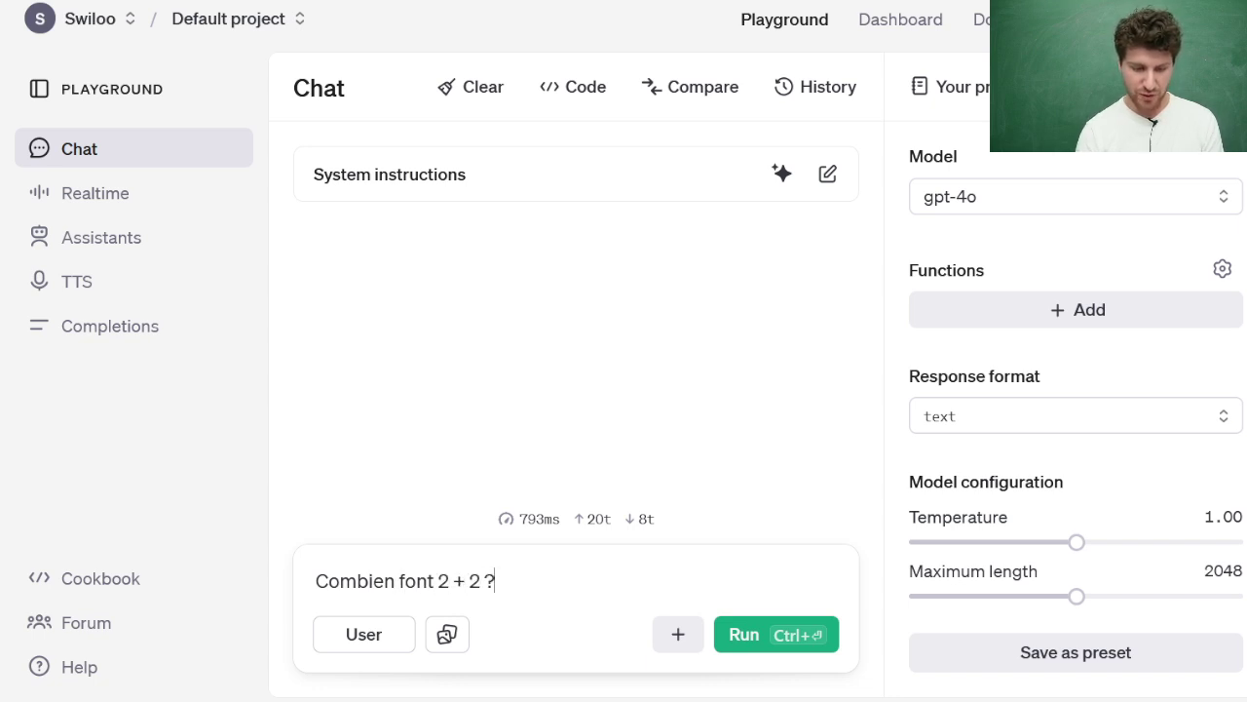
{"action": "left_click", "coordinate": [785, 643]}
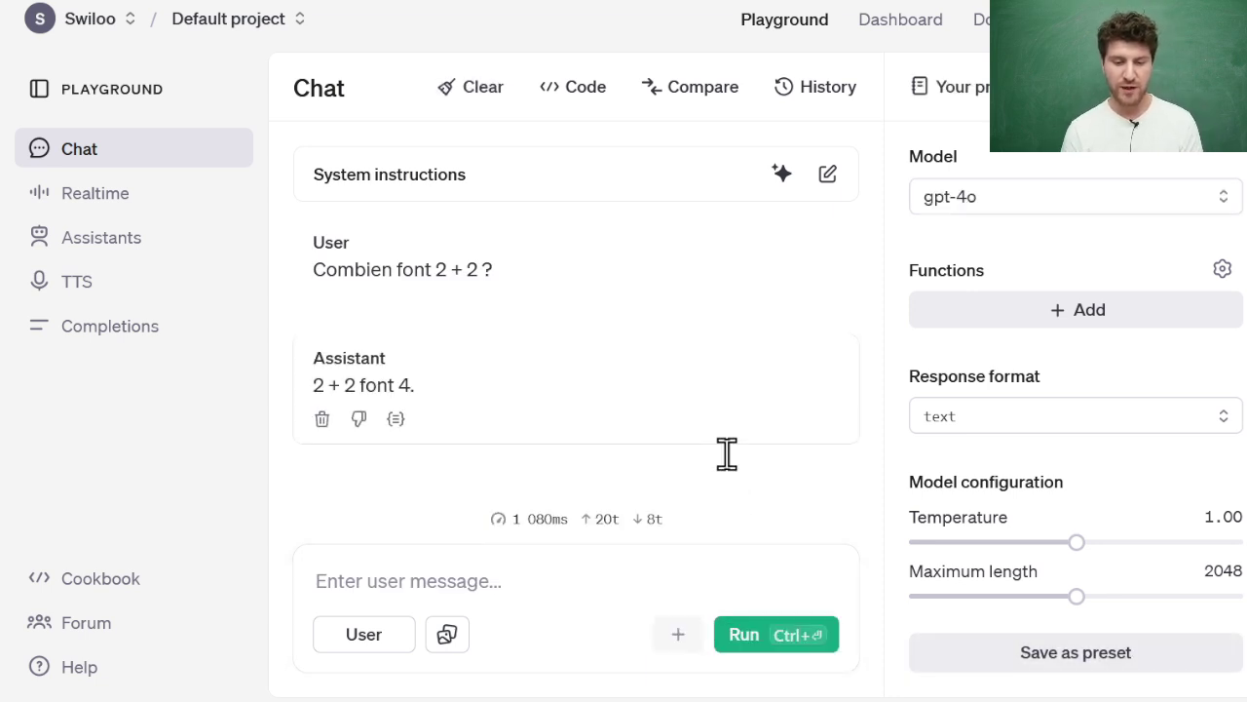
Switch to the Assistants playground and create a new assistant.
{"action": "left_click", "coordinate": [190, 259]}
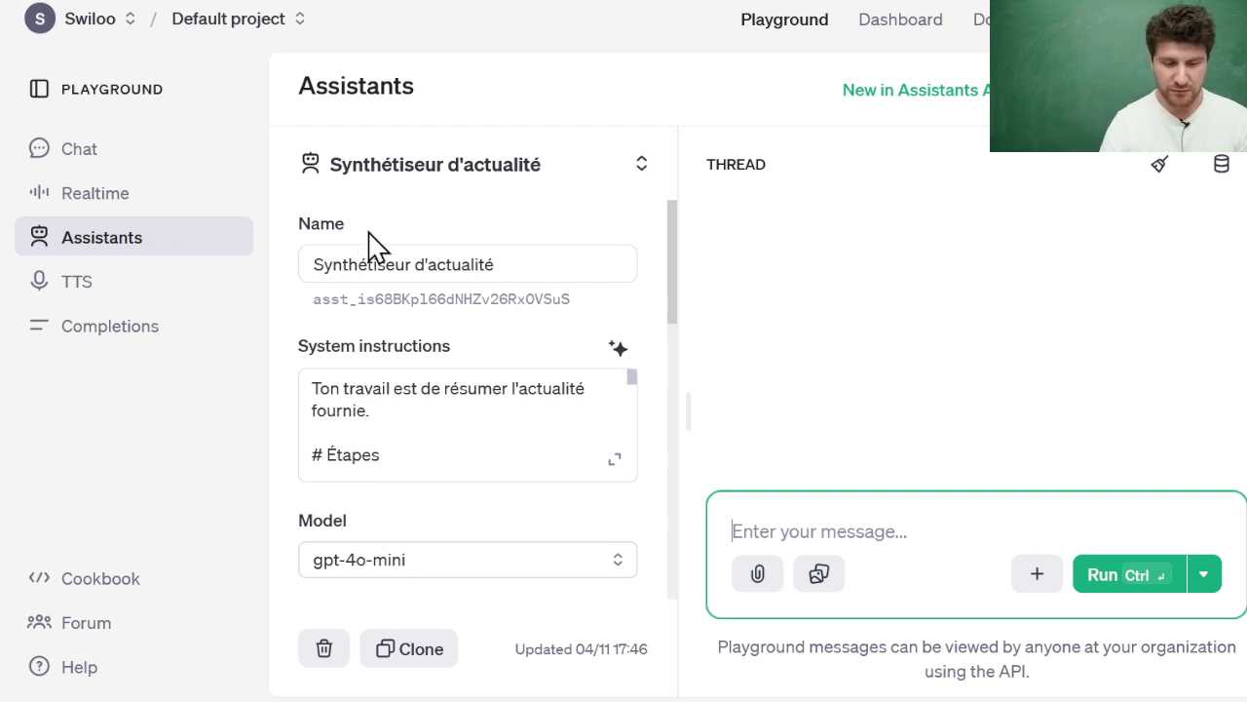
{"action": "scroll", "coordinate": [573, 302], "scroll_direction": "down", "scroll_amount": 2}
{"action": "scroll", "coordinate": [571, 298], "scroll_direction": "up", "scroll_amount": 2}
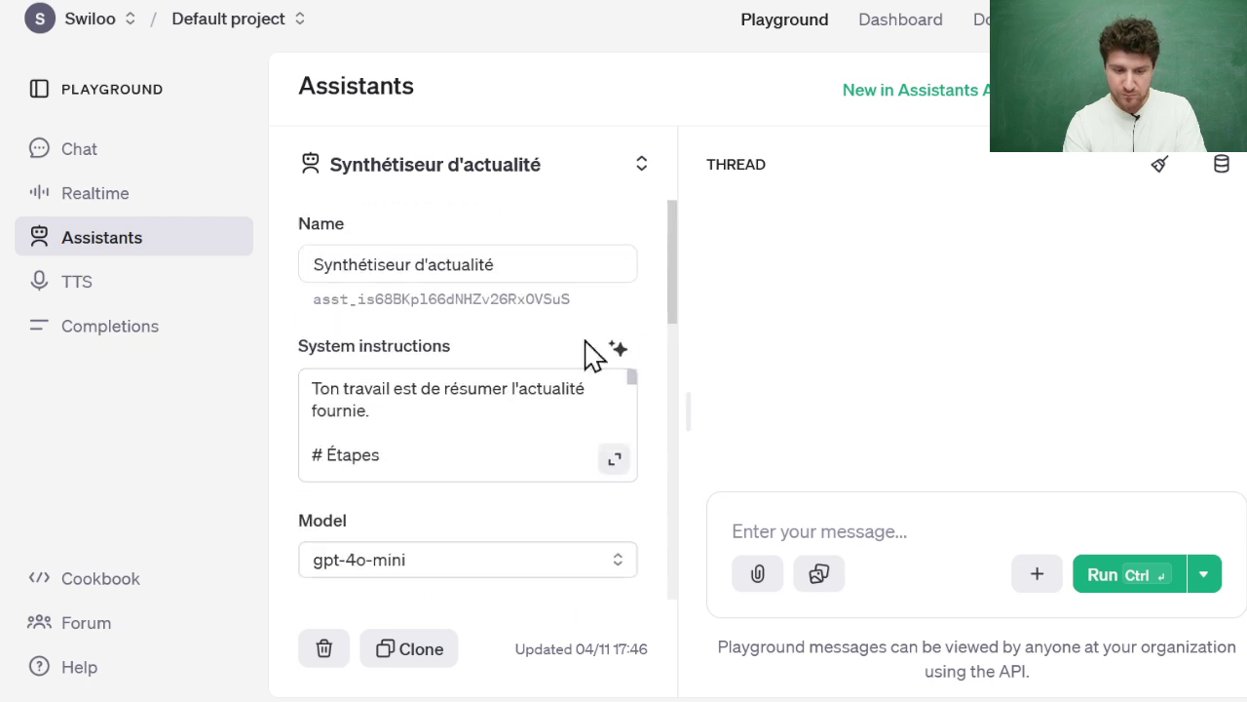
{"action": "left_click", "coordinate": [554, 256]}
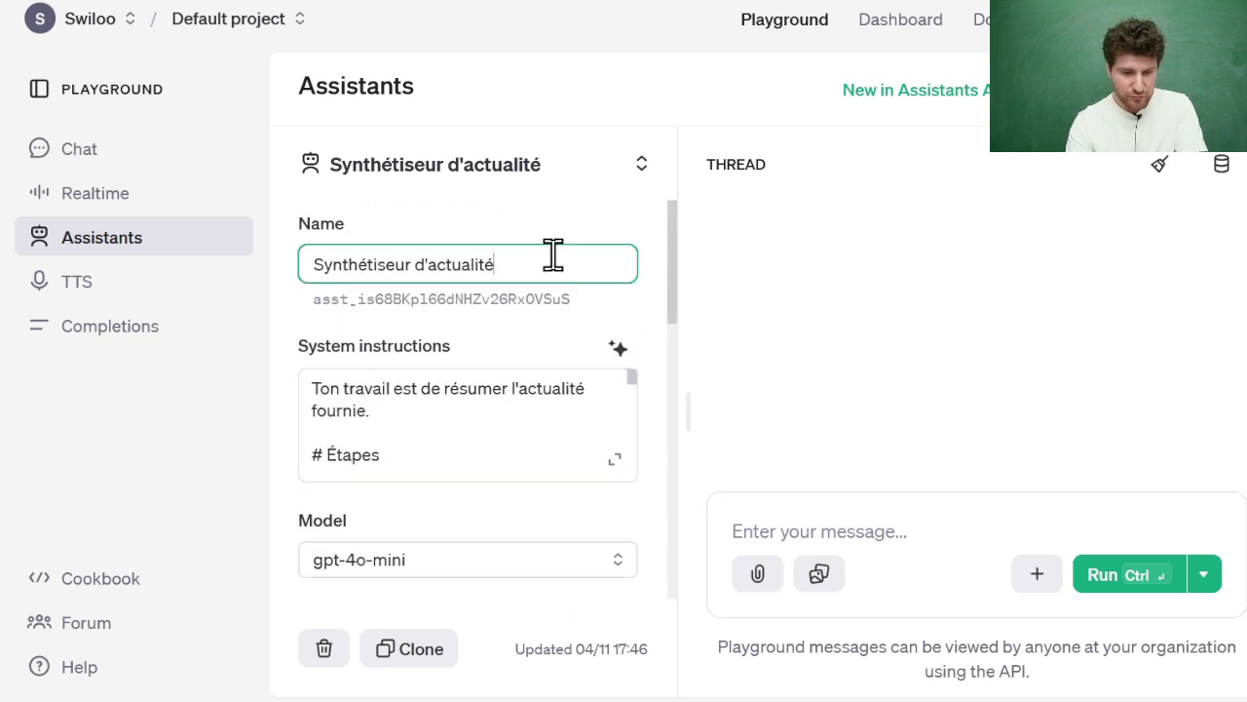
{"action": "left_click", "coordinate": [517, 185]}
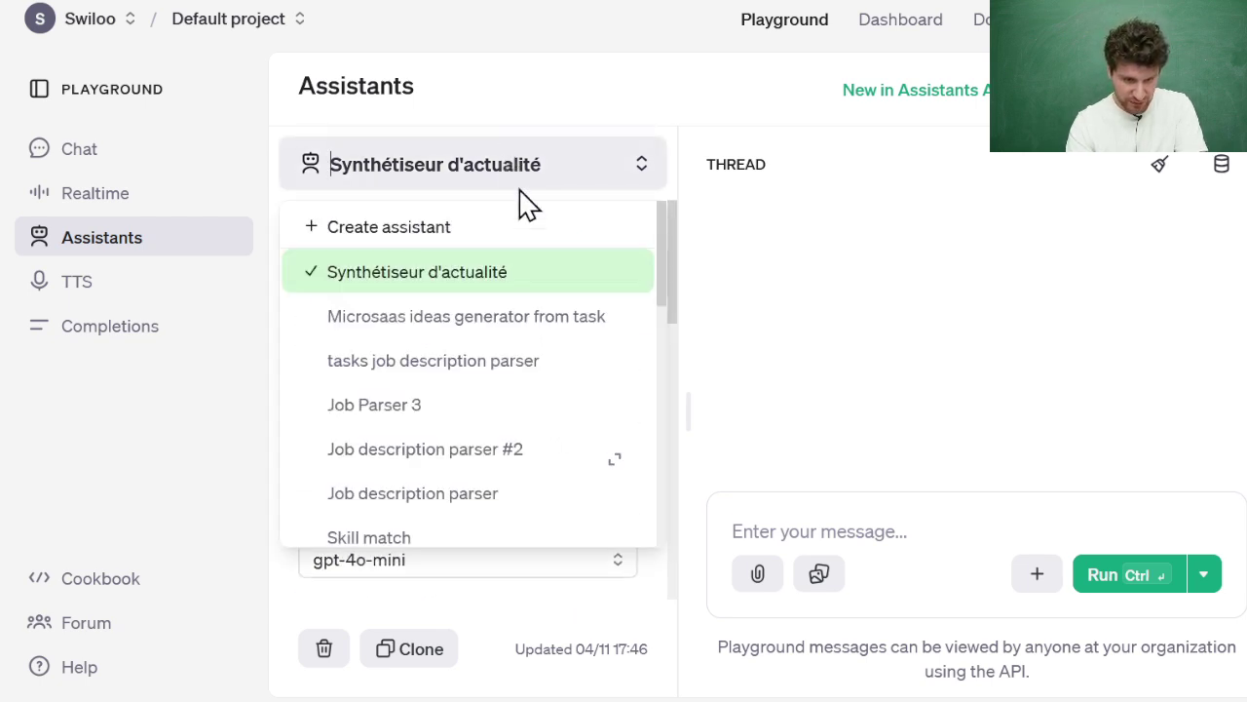
{"action": "left_click", "coordinate": [425, 245]}
{"action": "left_click", "coordinate": [523, 264]}
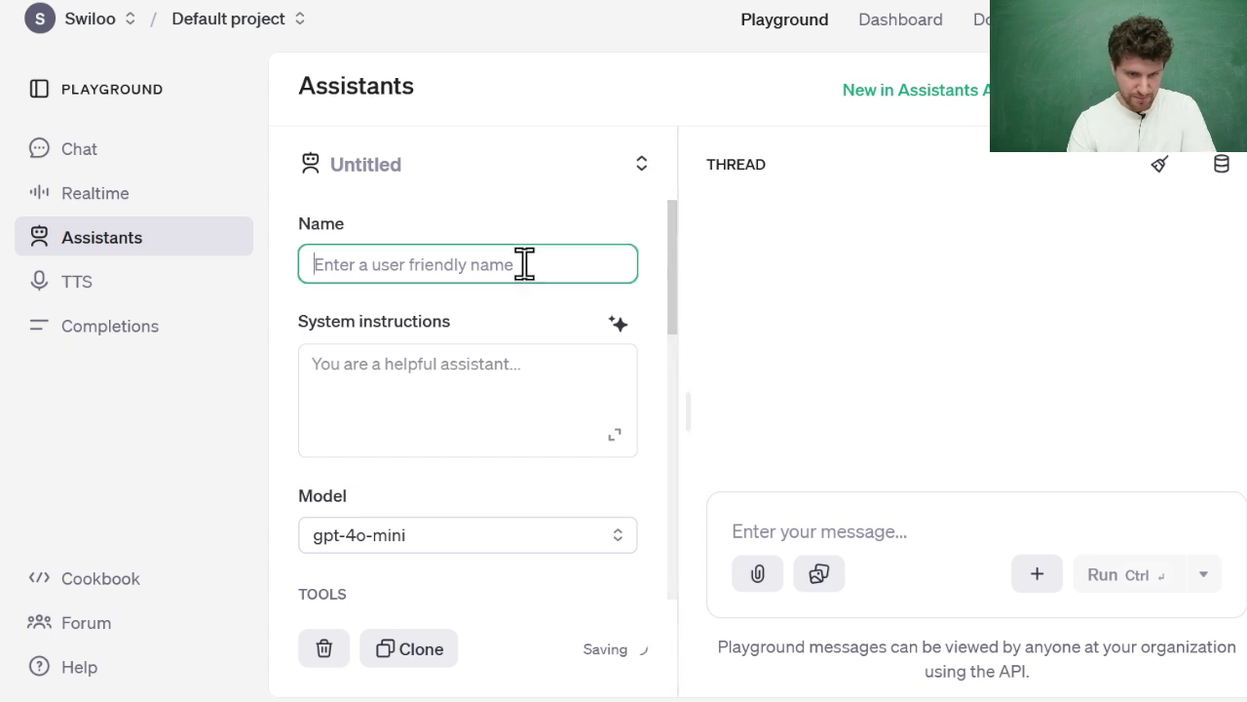
{"action": "left_click", "coordinate": [524, 264]}
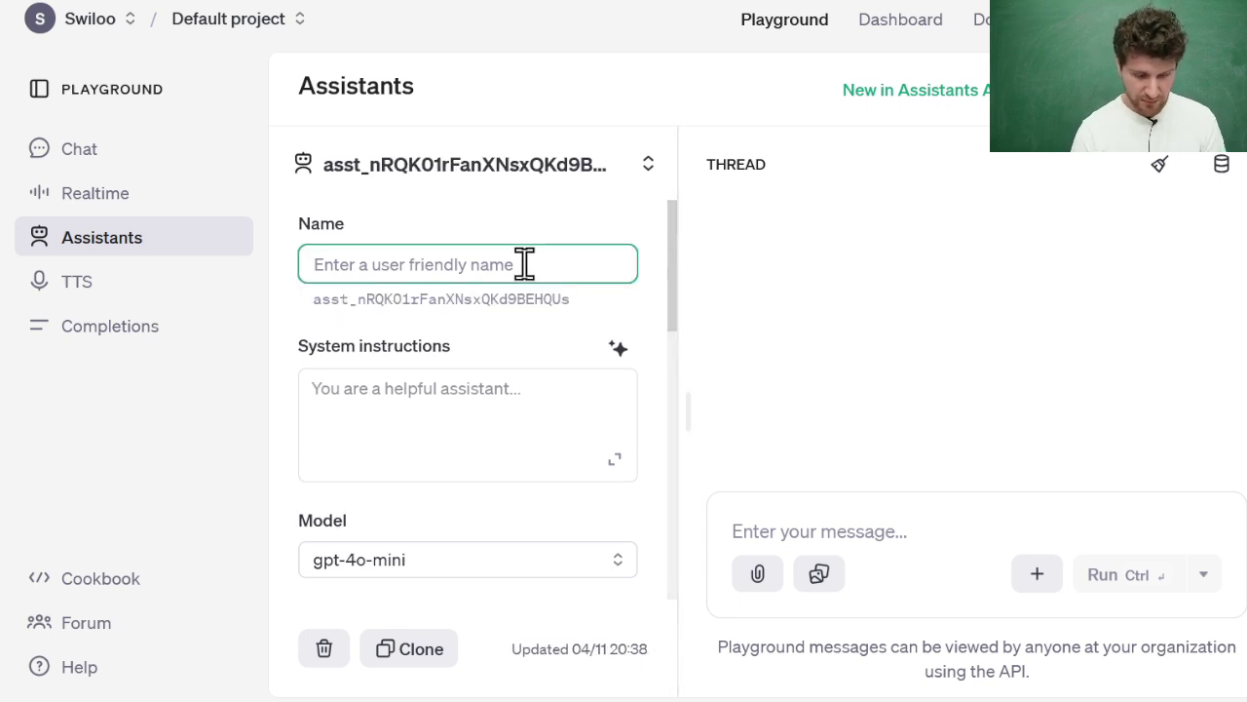
Name the new assistant "News résumé".
{"action": "type", "text": "News pars"}
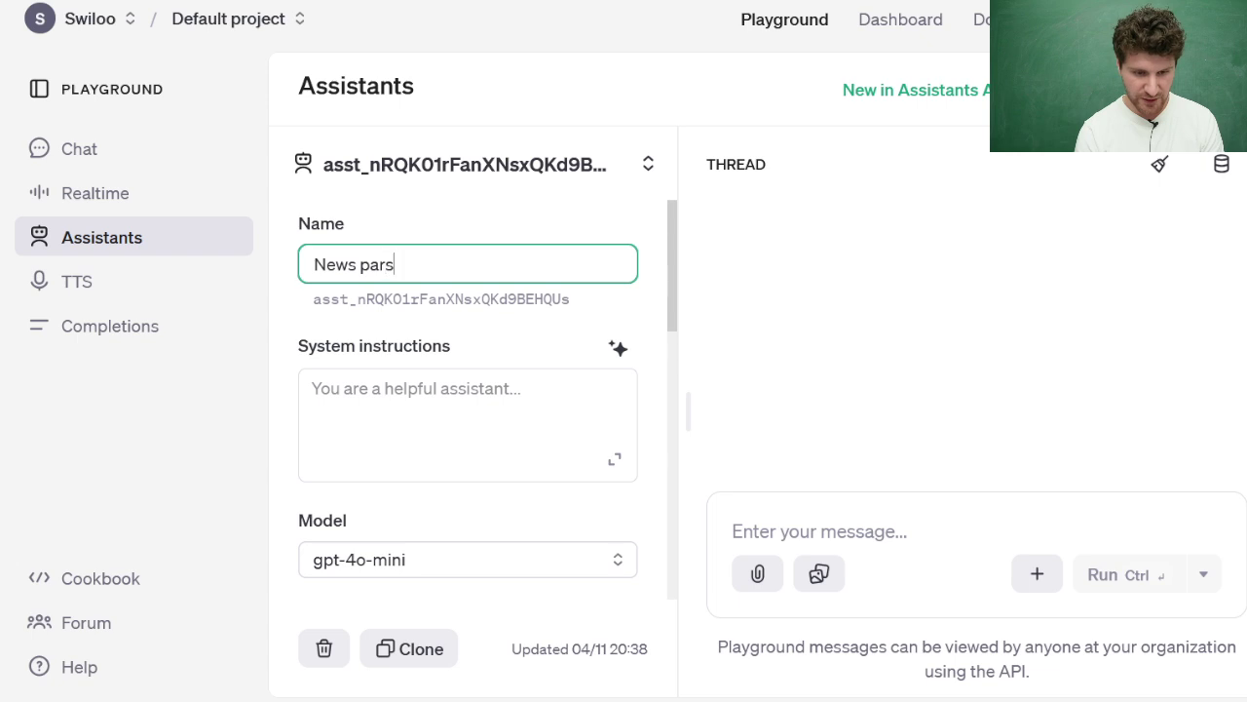
{"action": "key", "text": "BackSpace"}
{"action": "key", "text": "BackSpace"}
{"action": "key", "text": "BackSpace"}
{"action": "key", "text": "BackSpace"}
{"action": "key", "text": "BackSpace"}
{"action": "key", "text": "BackSpace"}
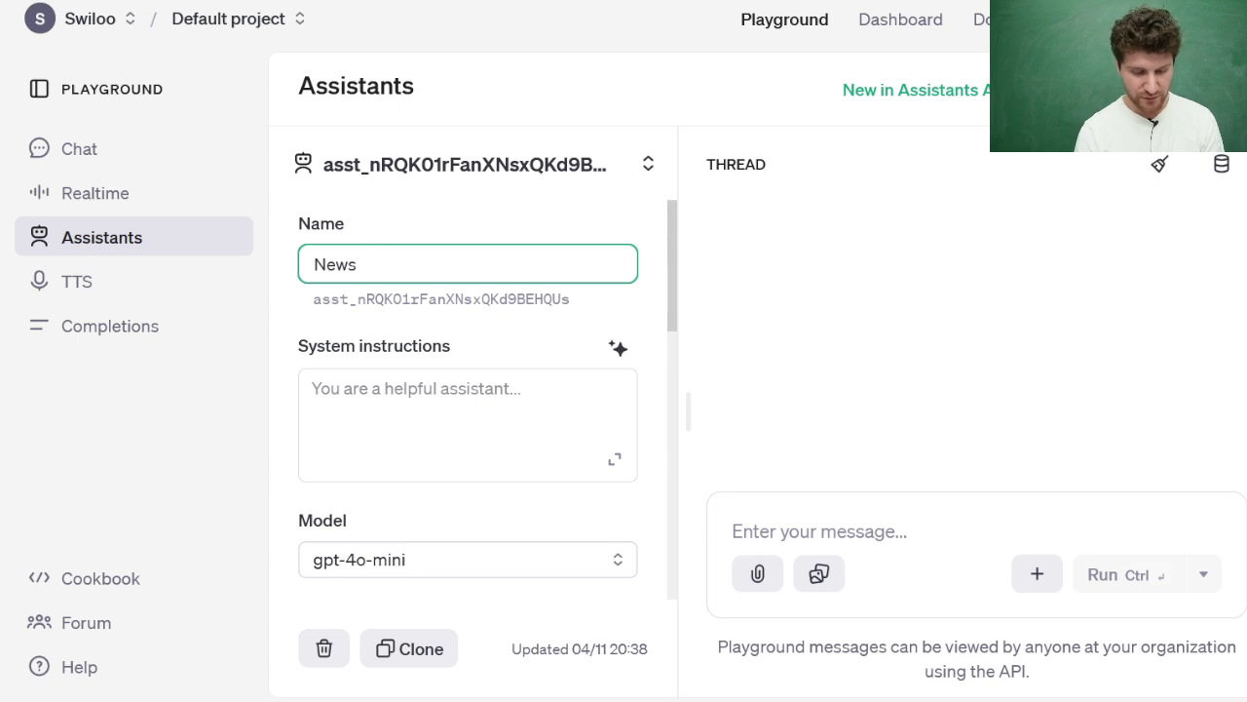
{"action": "type", "text": "résumé"}
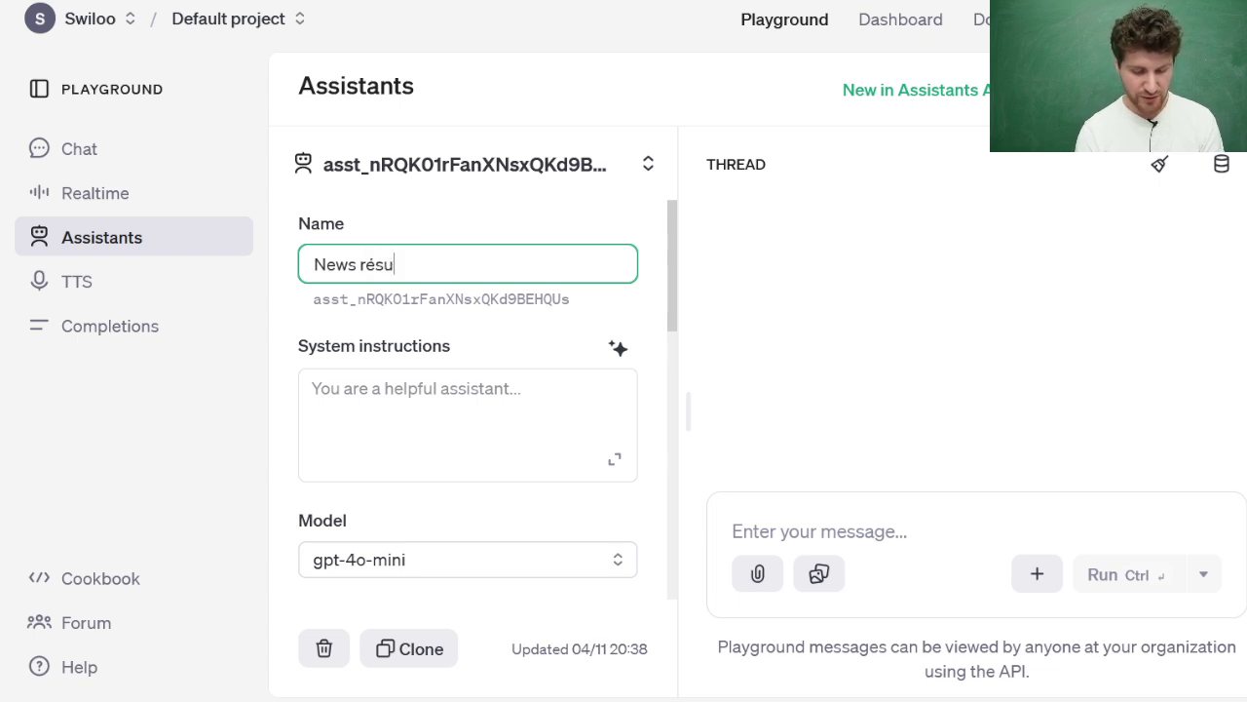
Generate the assistant's system instructions from the prompt "Ton travail est de résumer une actualité".
{"action": "left_click", "coordinate": [487, 388]}
{"action": "scroll", "coordinate": [618, 423], "scroll_direction": "down", "scroll_amount": 5}
{"action": "scroll", "coordinate": [618, 437], "scroll_direction": "up", "scroll_amount": 5}
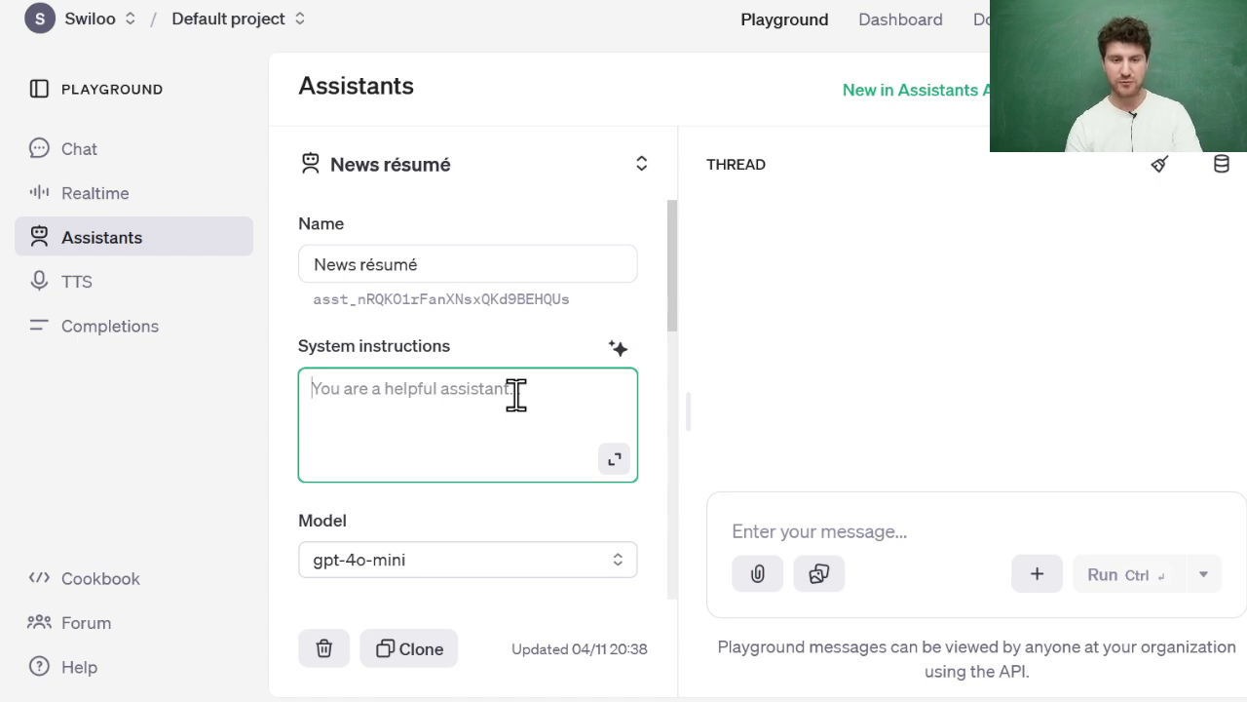
{"action": "left_click", "coordinate": [622, 353]}
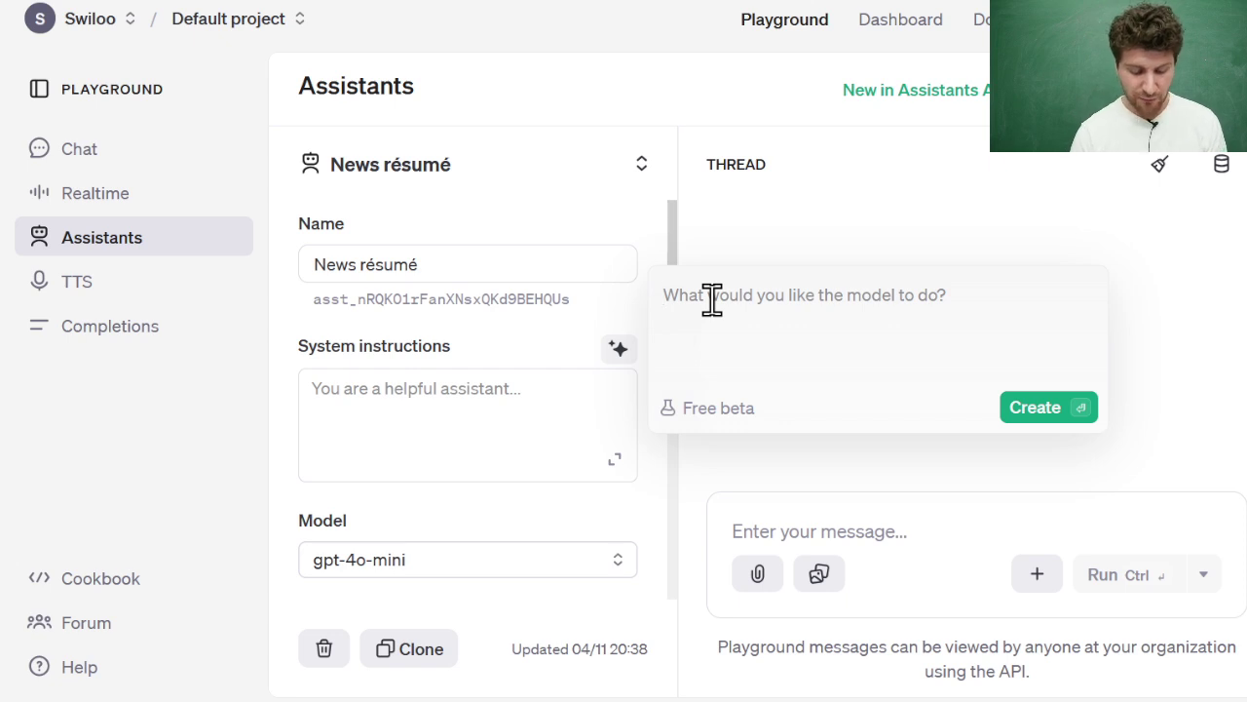
{"action": "type", "text": "To"}
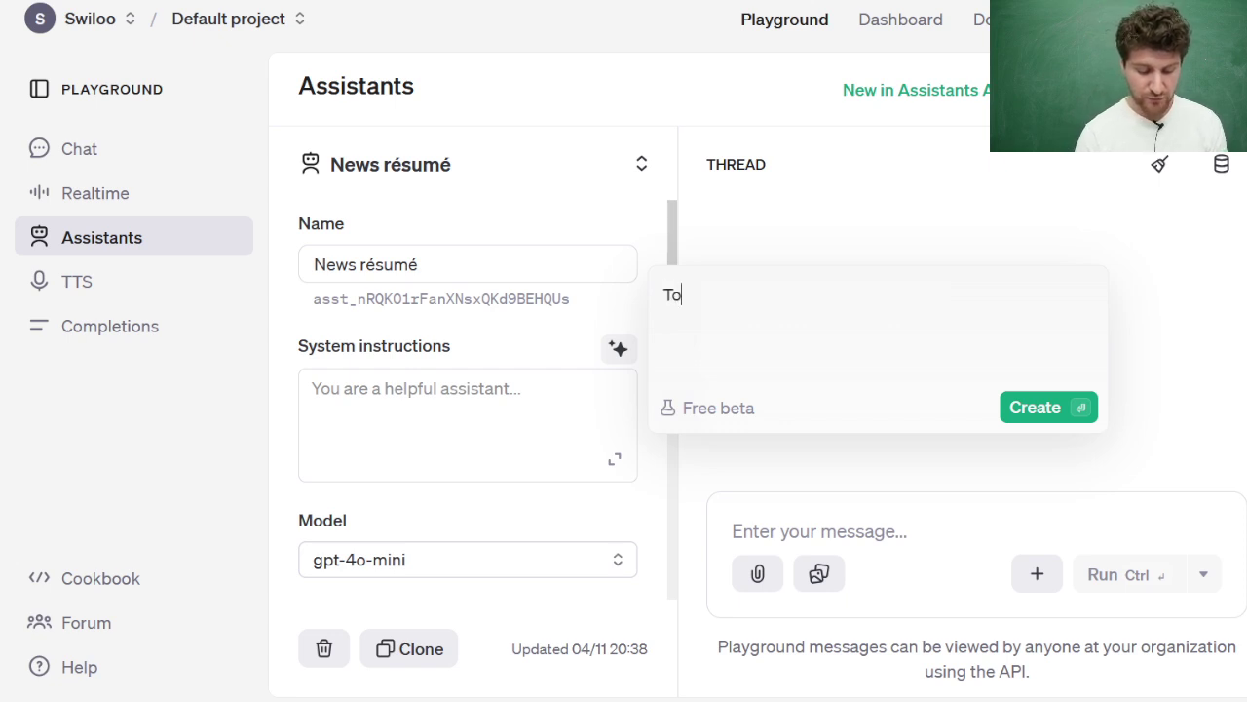
{"action": "type", "text": "n travail est de"}
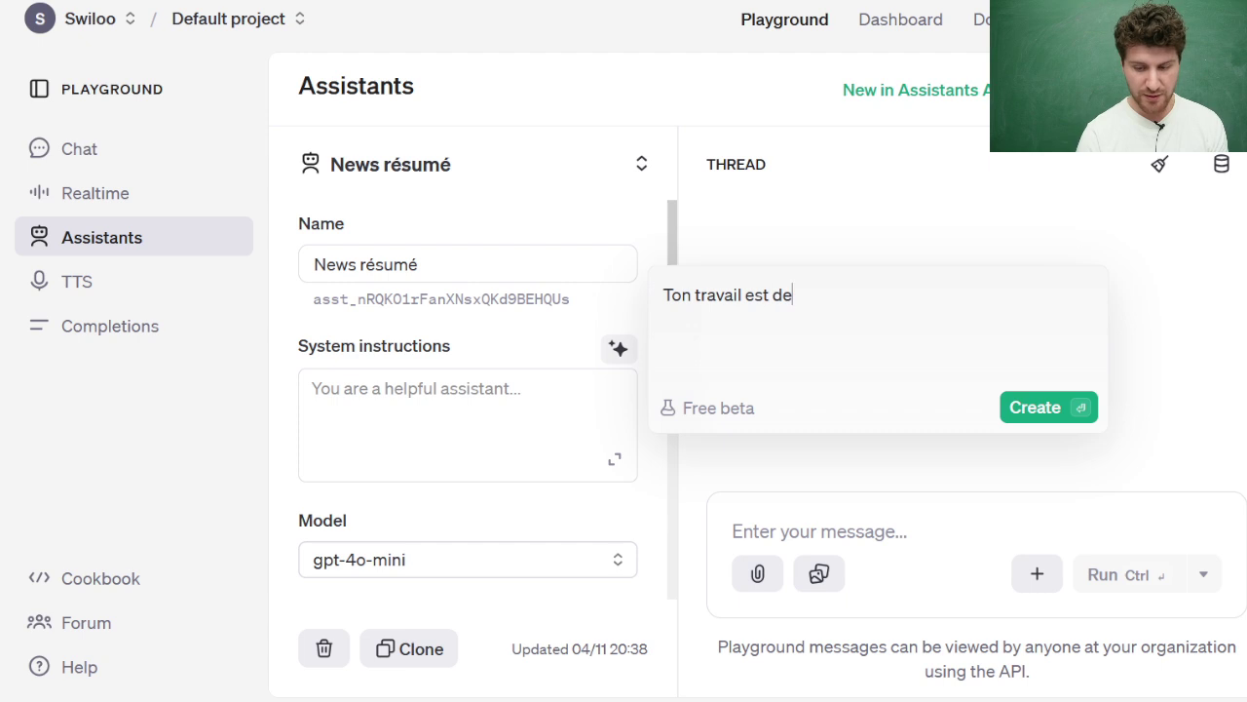
{"action": "type", "text": " résumer une actualité"}
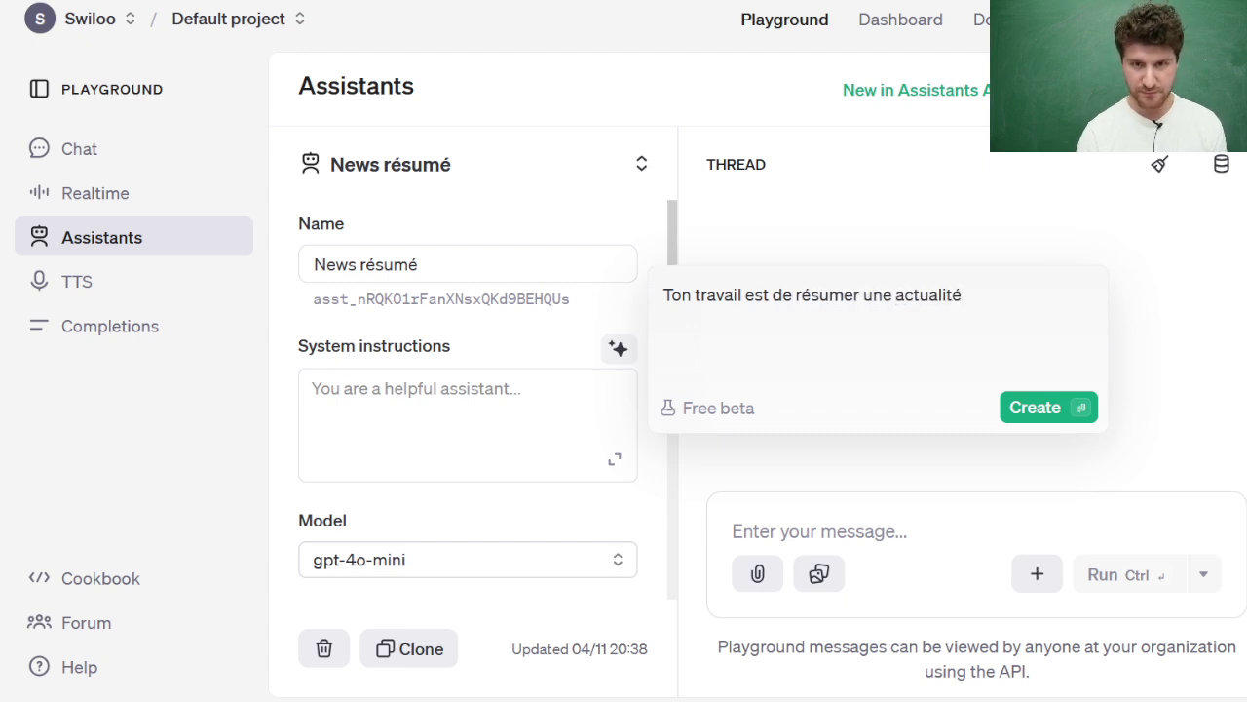
{"action": "left_click", "coordinate": [1029, 409]}
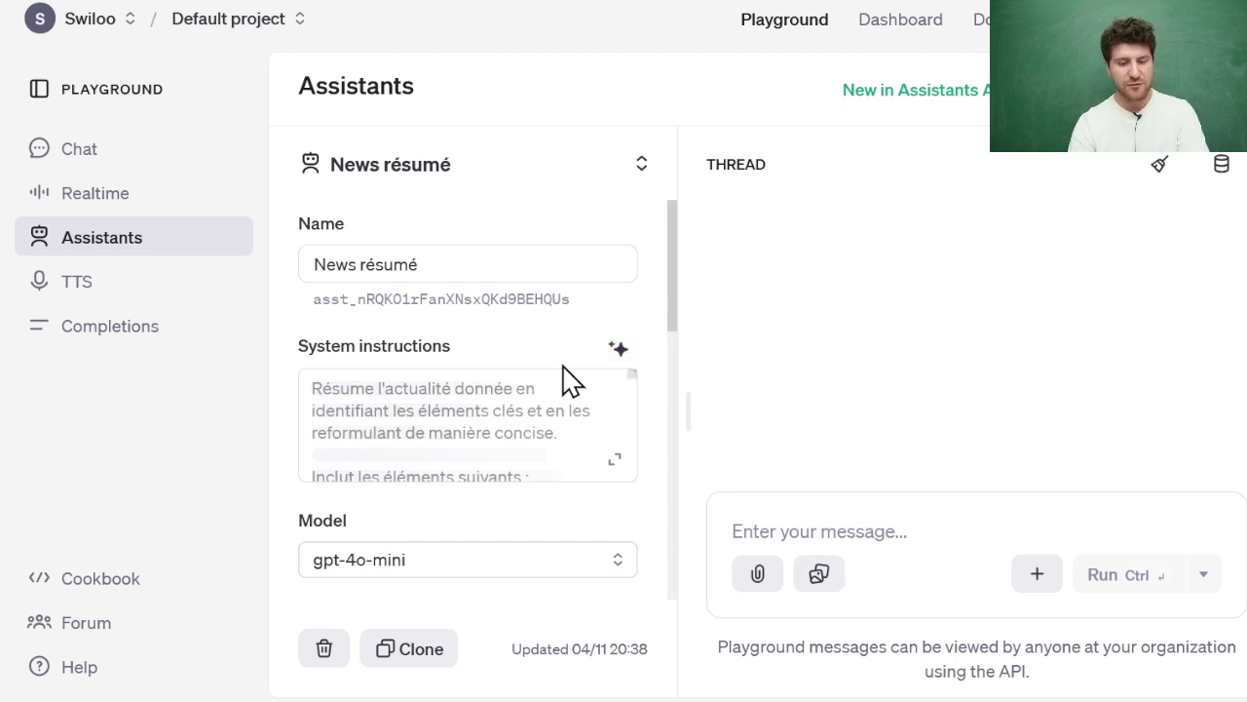
Start a change request for the generated instructions reading "retourne le résultat en json sous cette forme :".
{"action": "scroll", "coordinate": [562, 432], "scroll_direction": "down", "scroll_amount": 10}
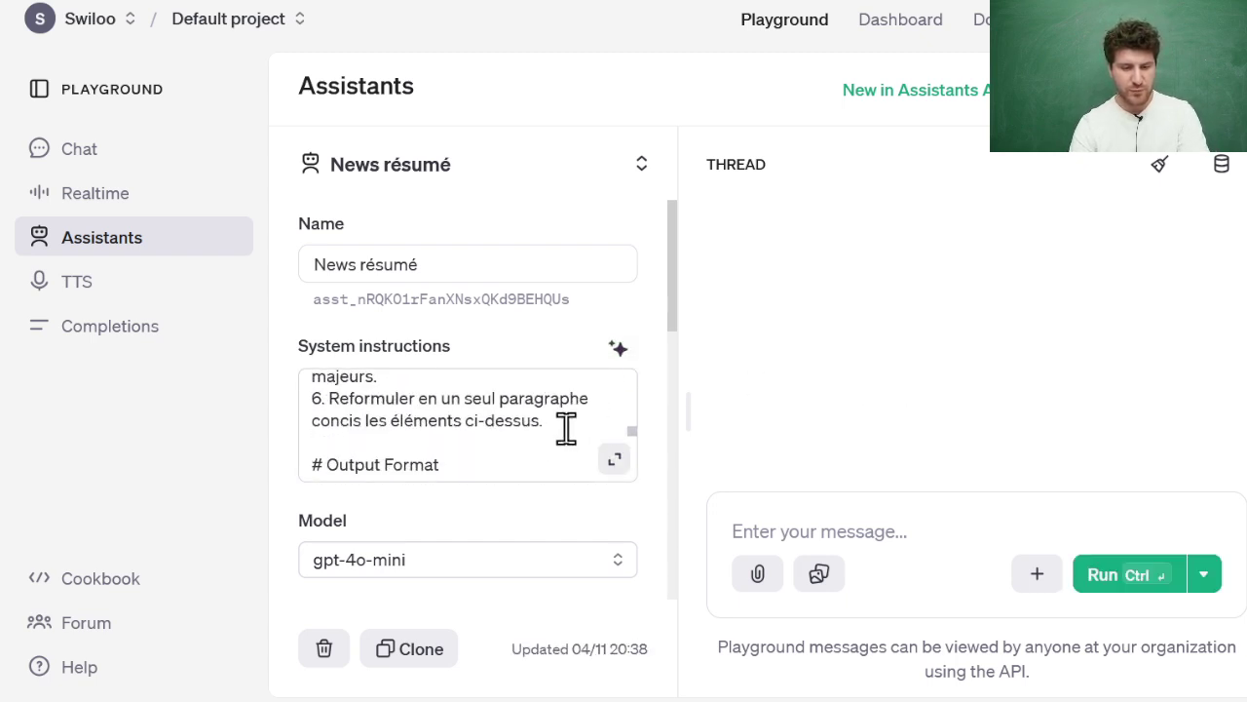
{"action": "scroll", "coordinate": [529, 432], "scroll_direction": "down", "scroll_amount": 5}
{"action": "scroll", "coordinate": [529, 431], "scroll_direction": "up", "scroll_amount": 3}
{"action": "scroll", "coordinate": [530, 431], "scroll_direction": "down", "scroll_amount": 3}
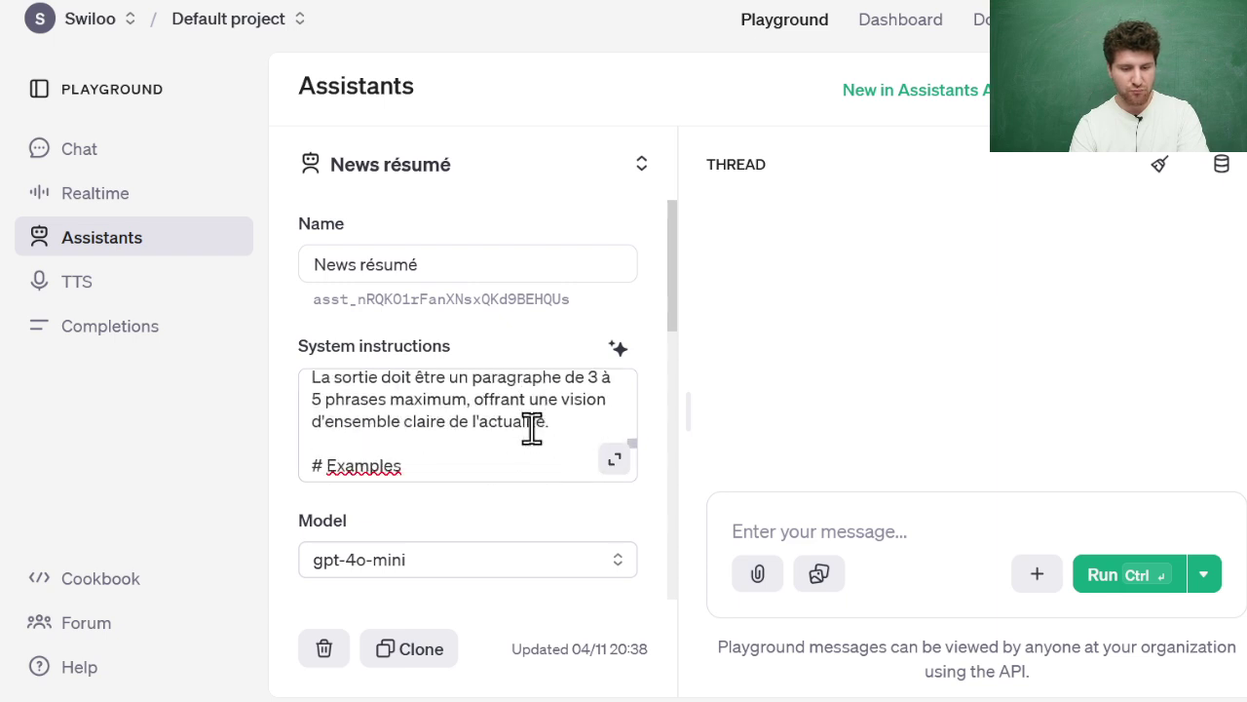
{"action": "left_click", "coordinate": [618, 349]}
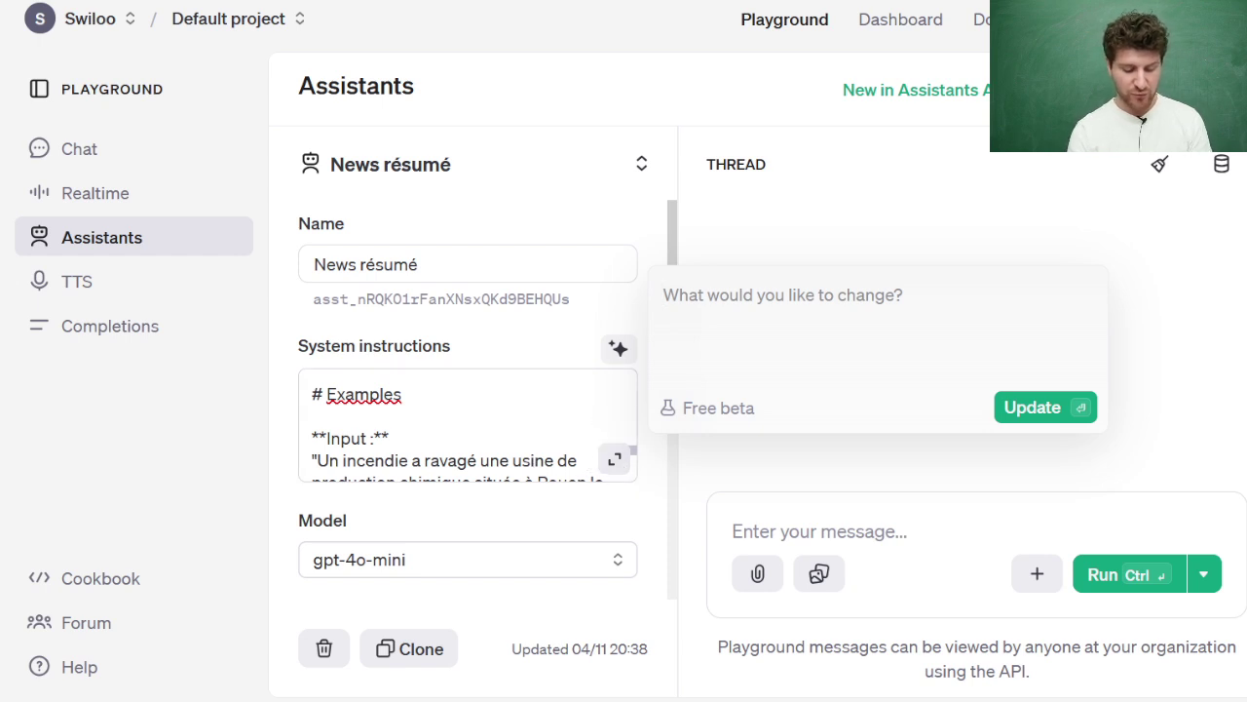
{"action": "type", "text": "retourner"}
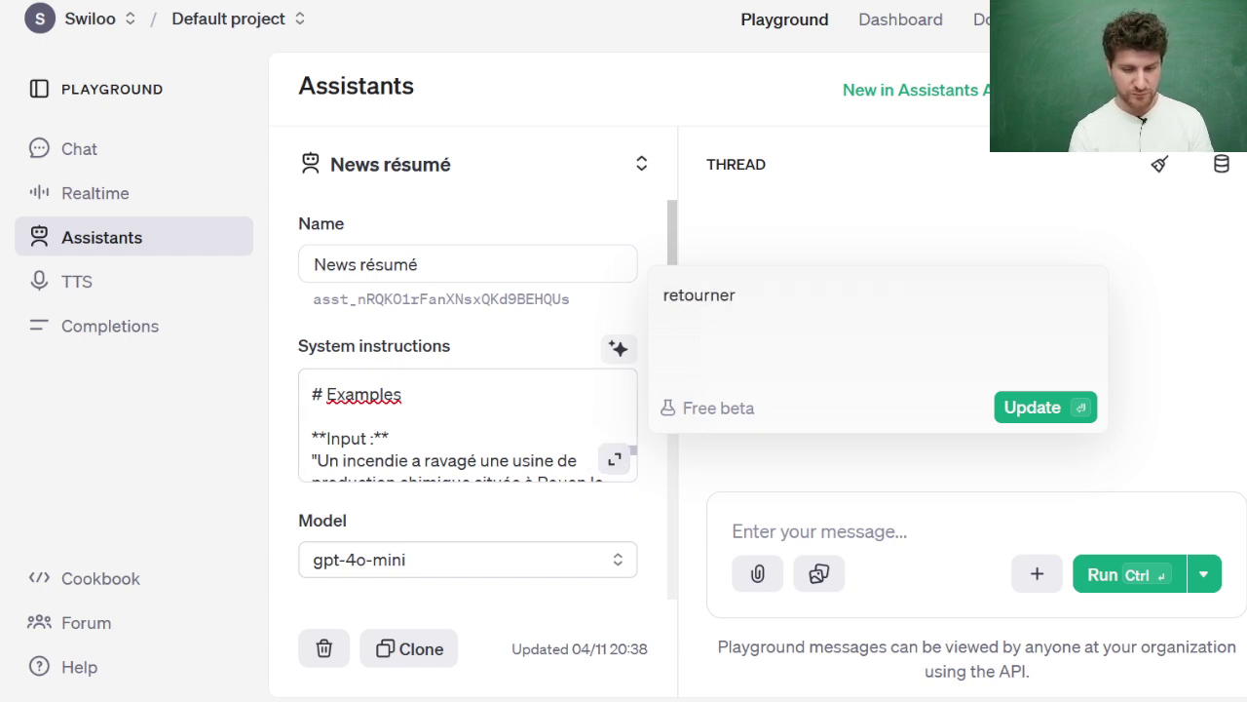
{"action": "key", "text": "BackSpace"}
{"action": "key", "text": "BackSpace"}
{"action": "type", "text": "ne"}
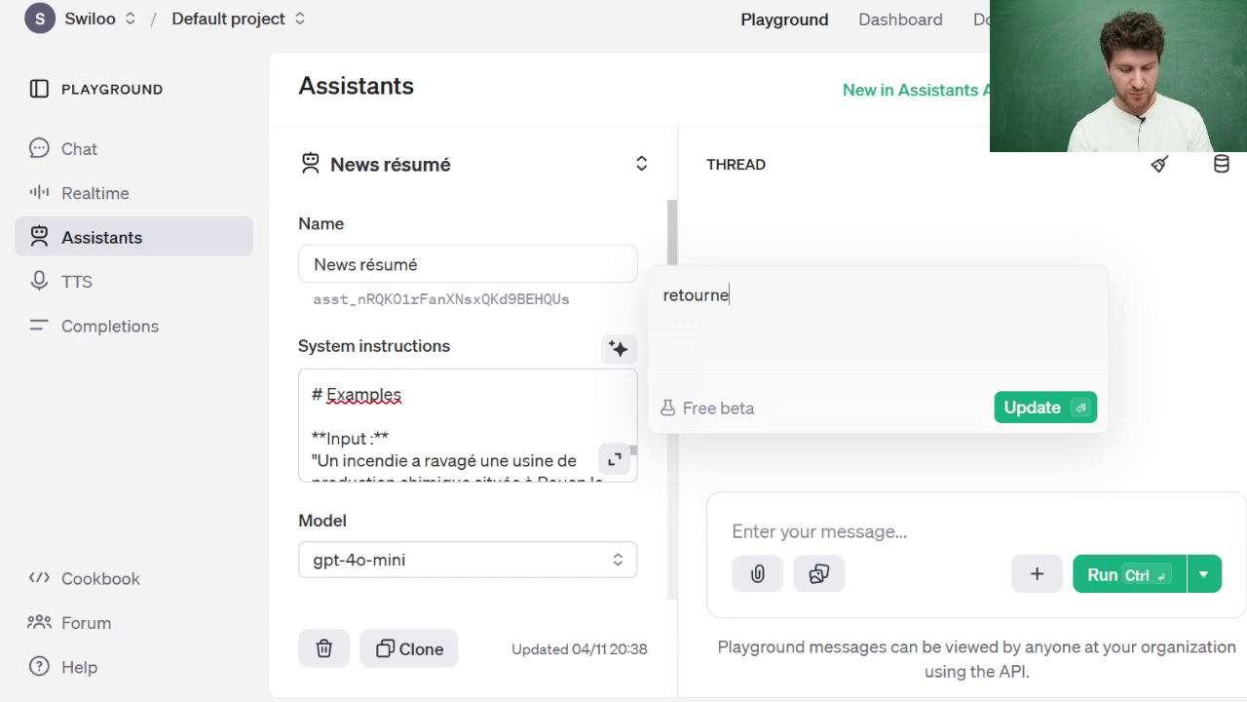
{"action": "type", "text": " le résultat en json"}
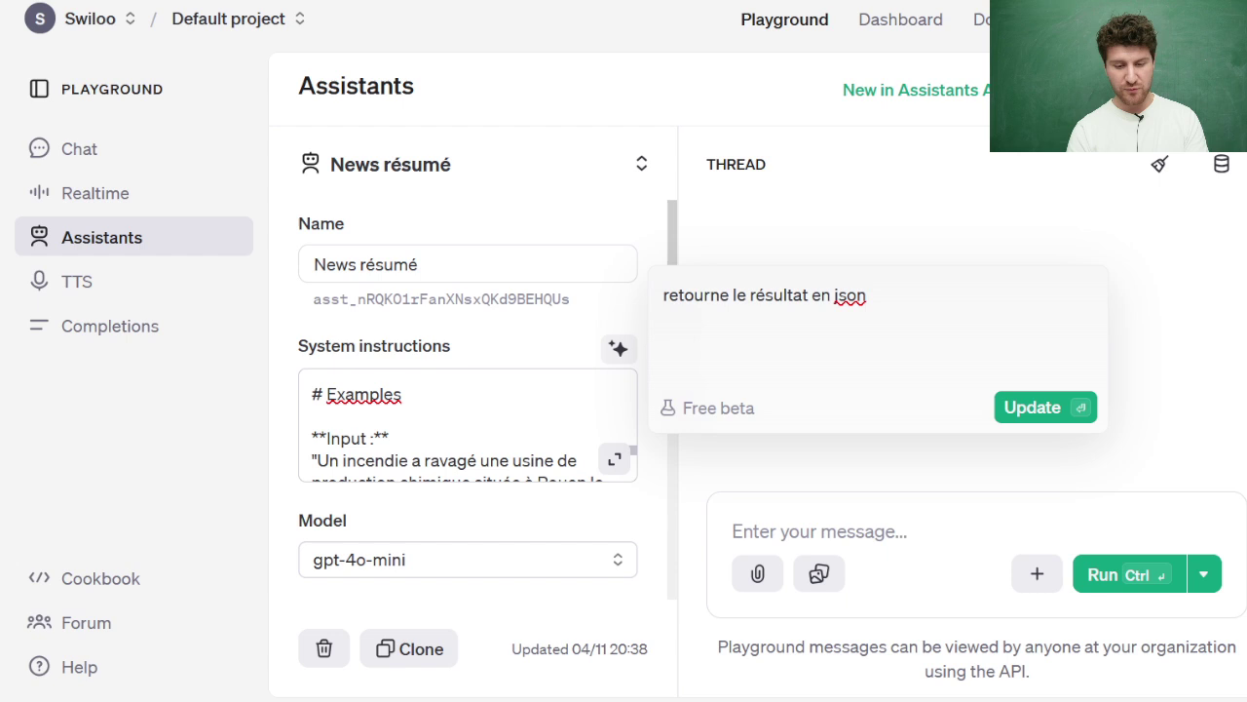
{"action": "type", "text": " sous cette forme :"}
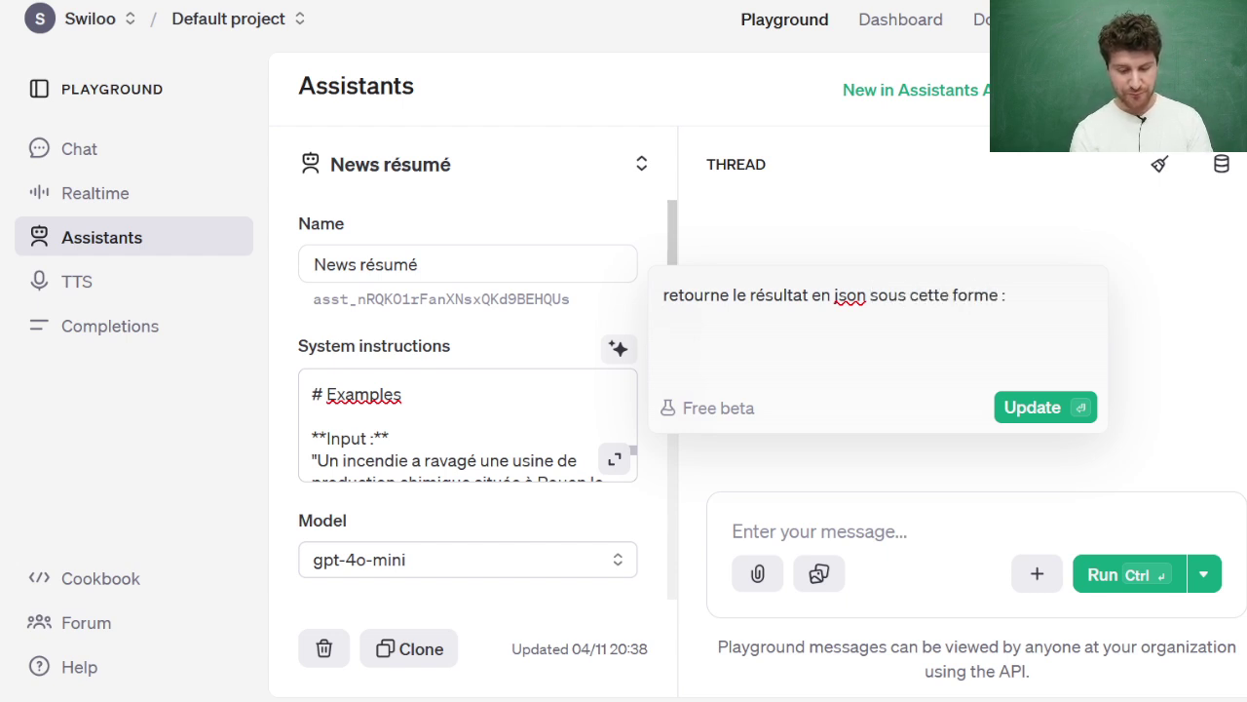
Add a JSON structure in braces containing summary to the change request and update the system instructions.
{"action": "key", "text": "shift+Return"}
{"action": "type", "text": "["}
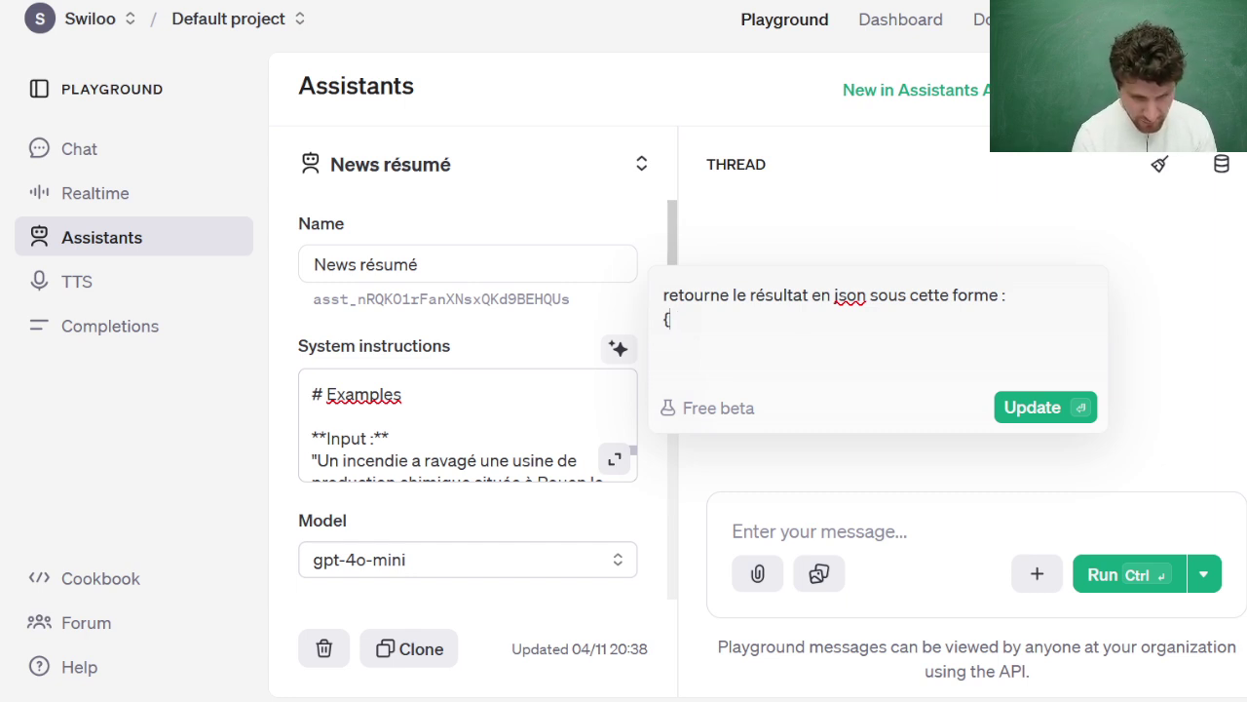
{"action": "key", "text": "shift+Return"}
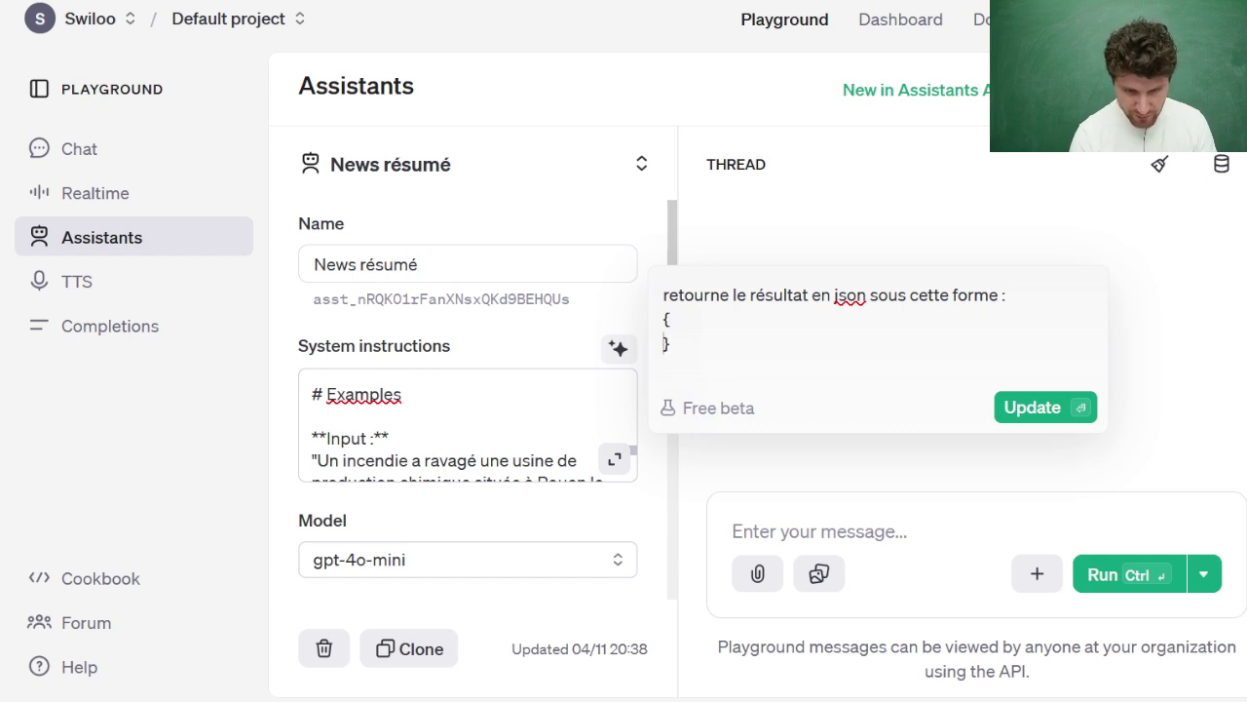
{"action": "key", "text": "shift+Return"}
{"action": "type", "text": "summa"}
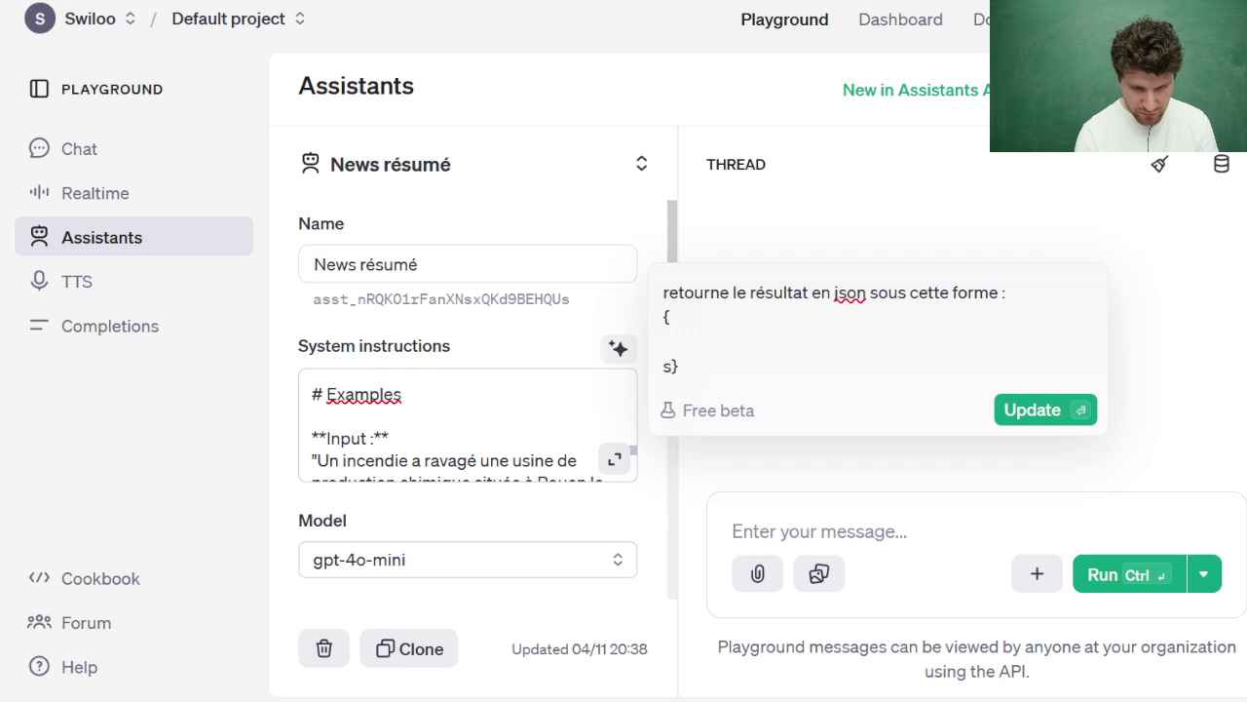
{"action": "type", "text": "ry"}
{"action": "key", "text": "shift+Return"}
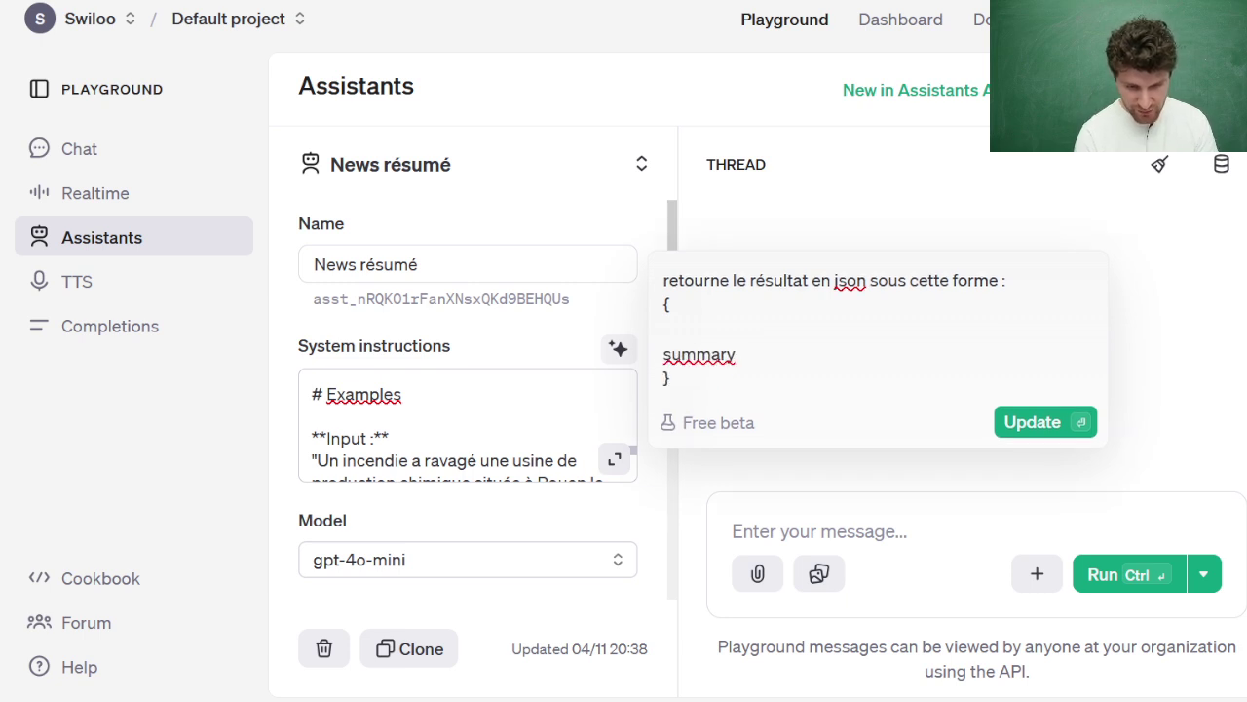
{"action": "key", "text": "BackSpace"}
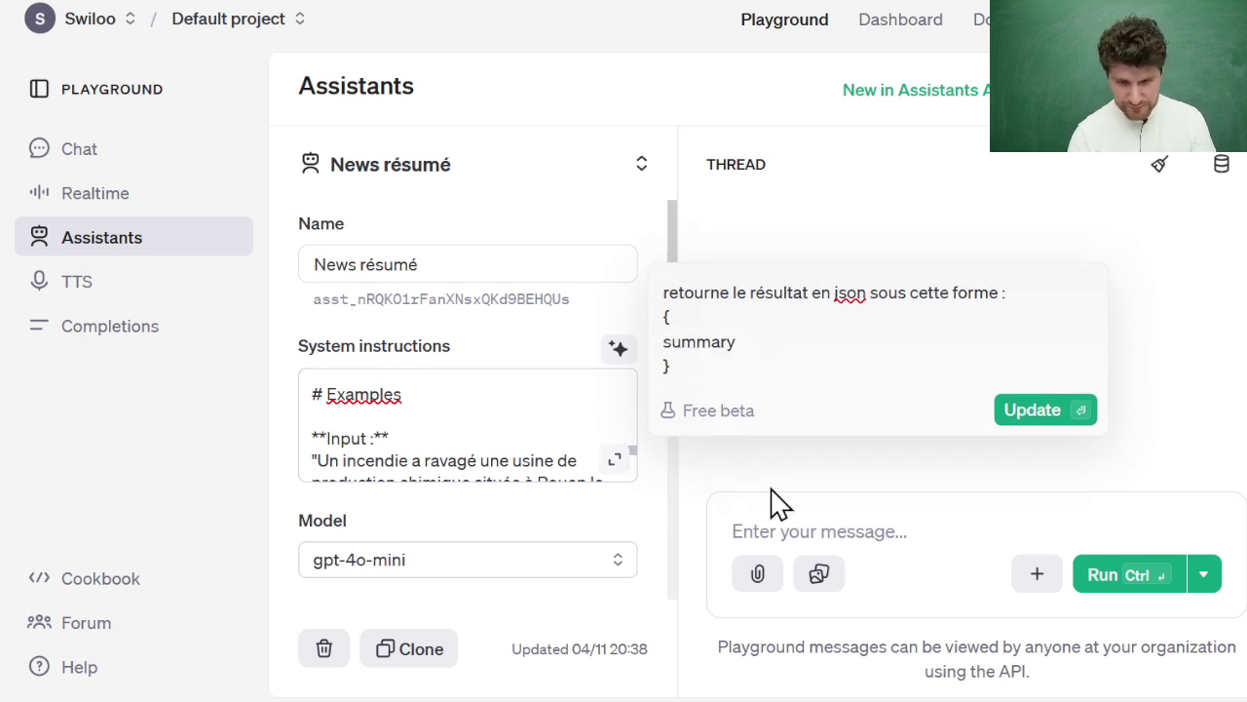
{"action": "left_click", "coordinate": [1052, 419]}
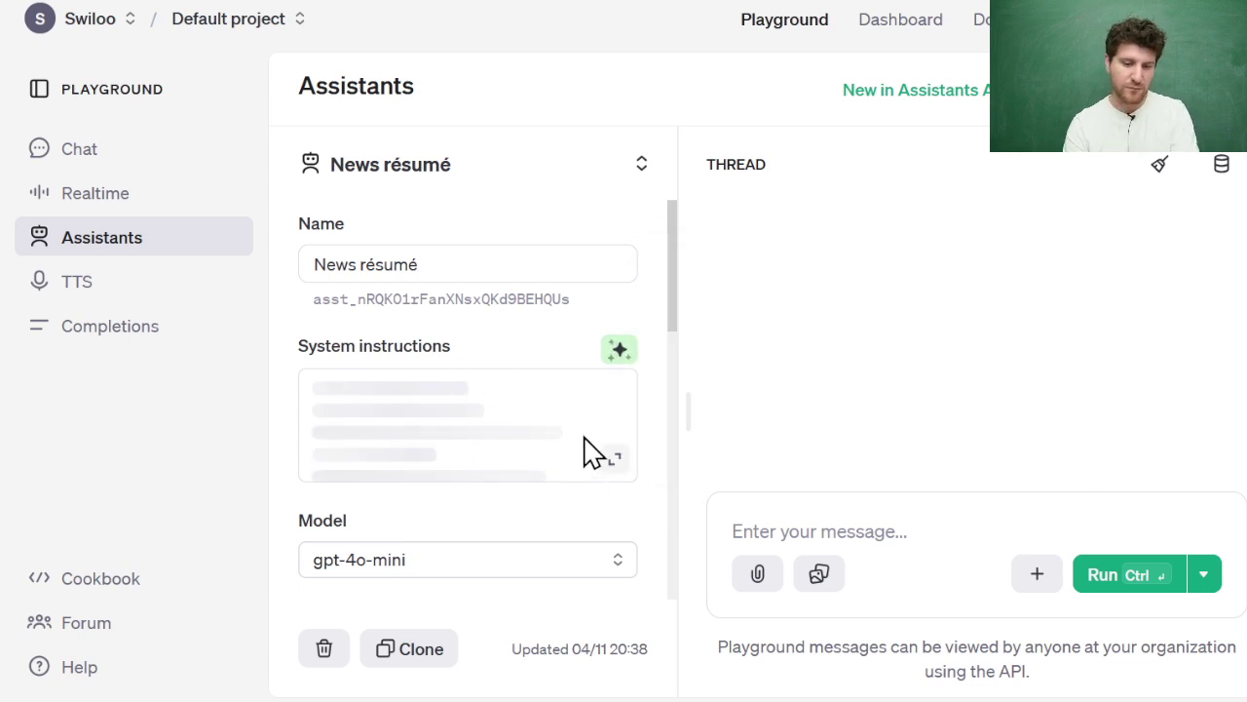
Expand the system instructions into the full editor and review the updated text down to the JSON output example.
{"action": "left_click_drag", "start_coordinate": [682, 329], "coordinate": [788, 306]}
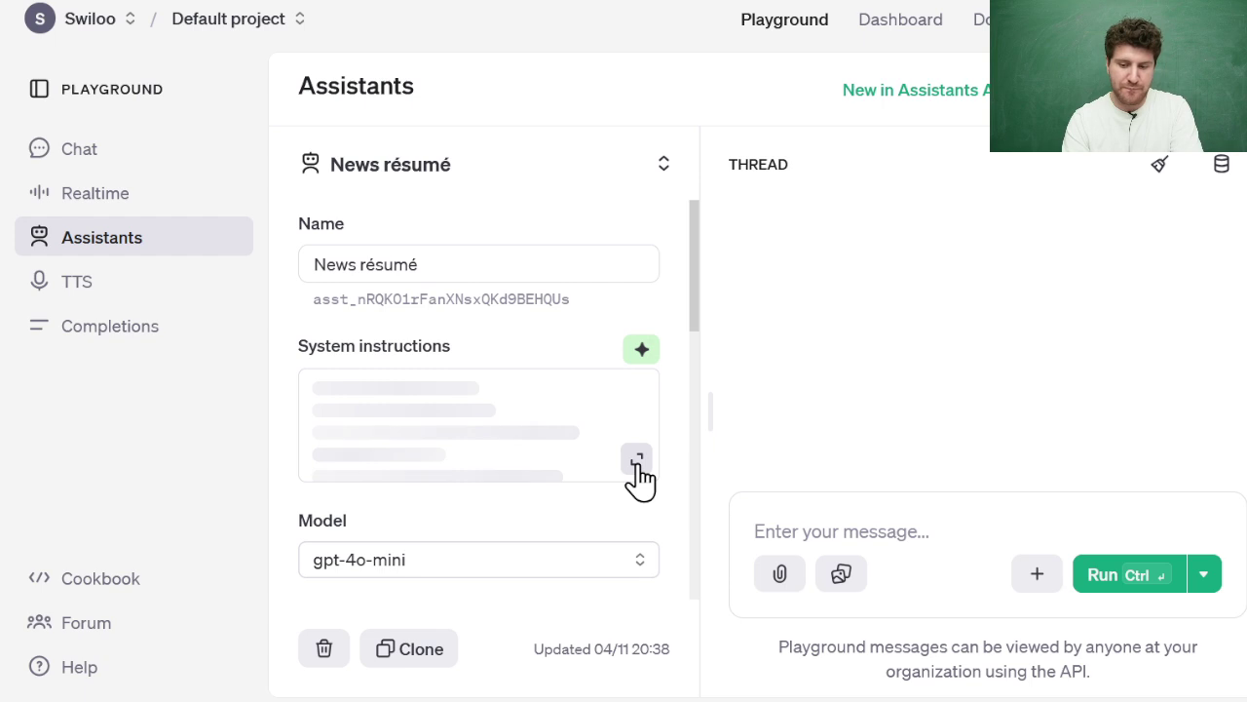
{"action": "left_click", "coordinate": [637, 465]}
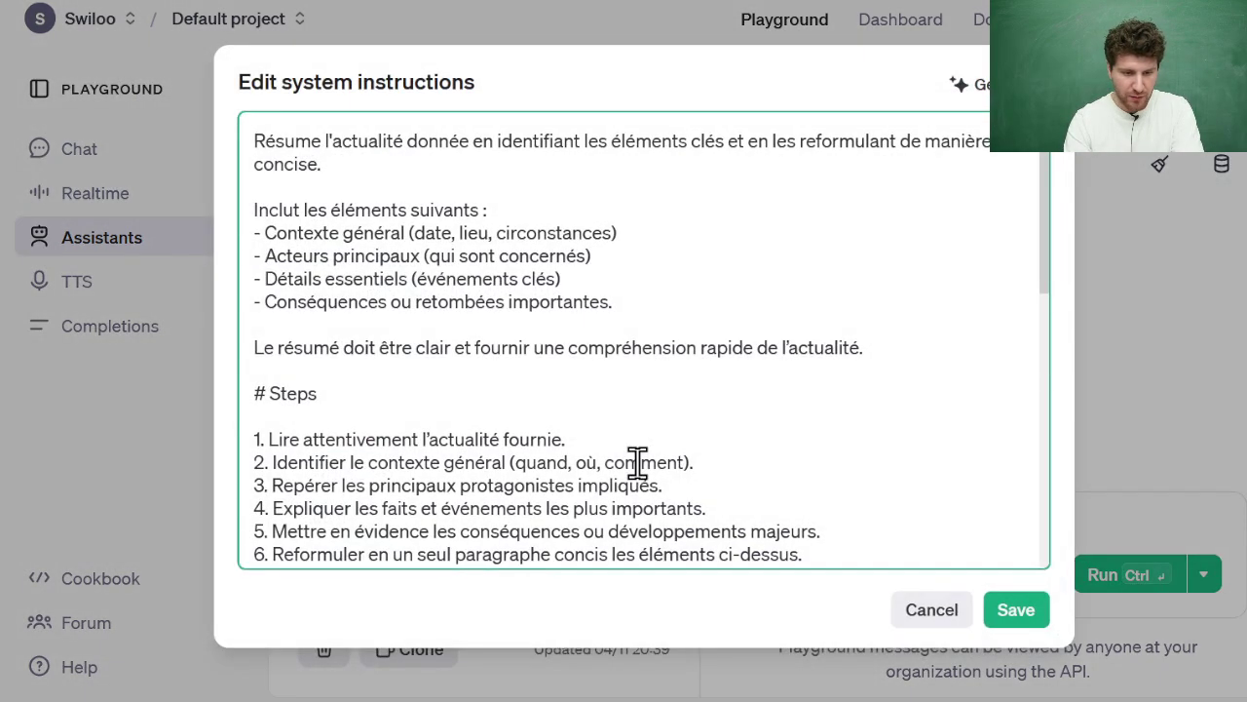
{"action": "scroll", "coordinate": [636, 466], "scroll_direction": "down", "scroll_amount": 10}
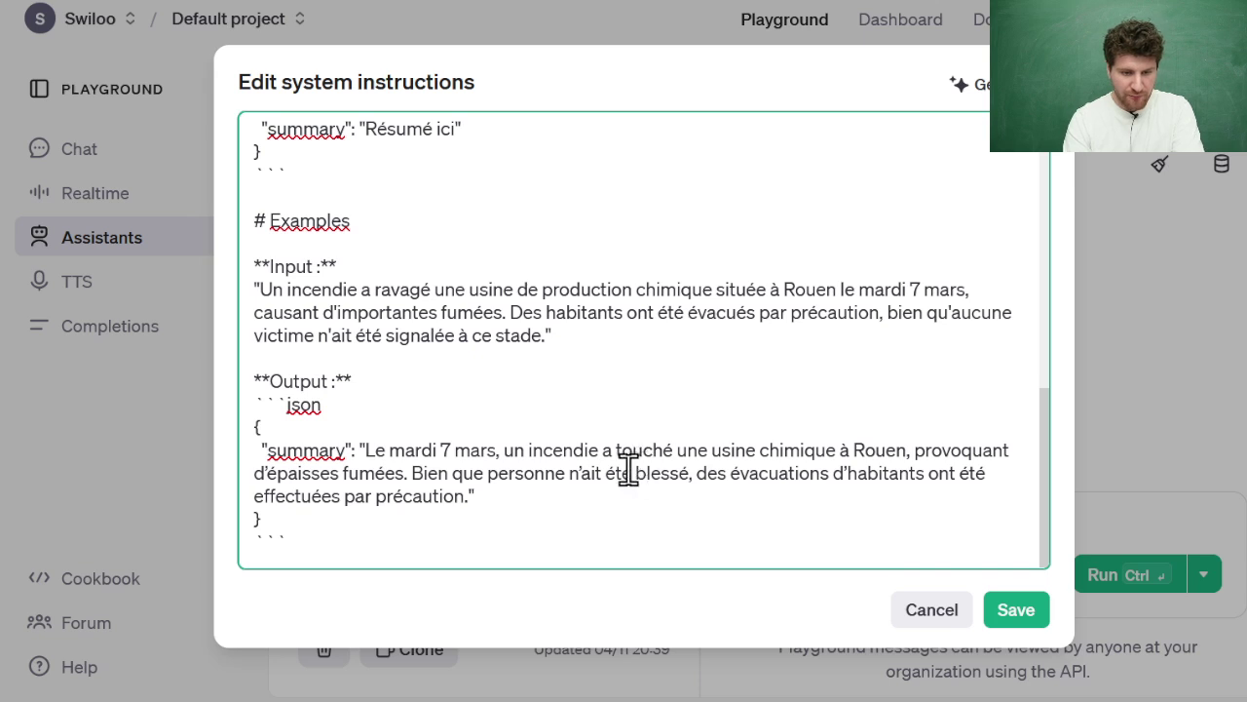
Review the system instructions and delete the whole Examples section, including its sample input and output.
{"action": "scroll", "coordinate": [628, 468], "scroll_direction": "up", "scroll_amount": 10}
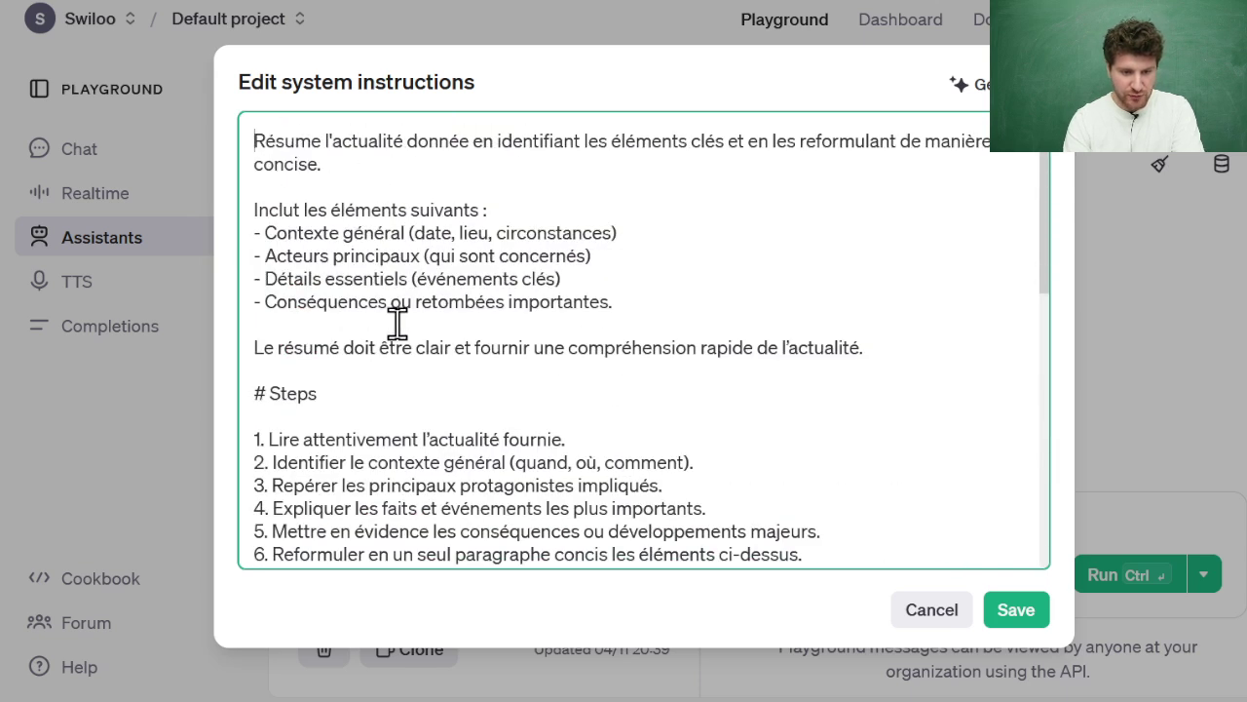
{"action": "scroll", "coordinate": [505, 409], "scroll_direction": "down", "scroll_amount": 3}
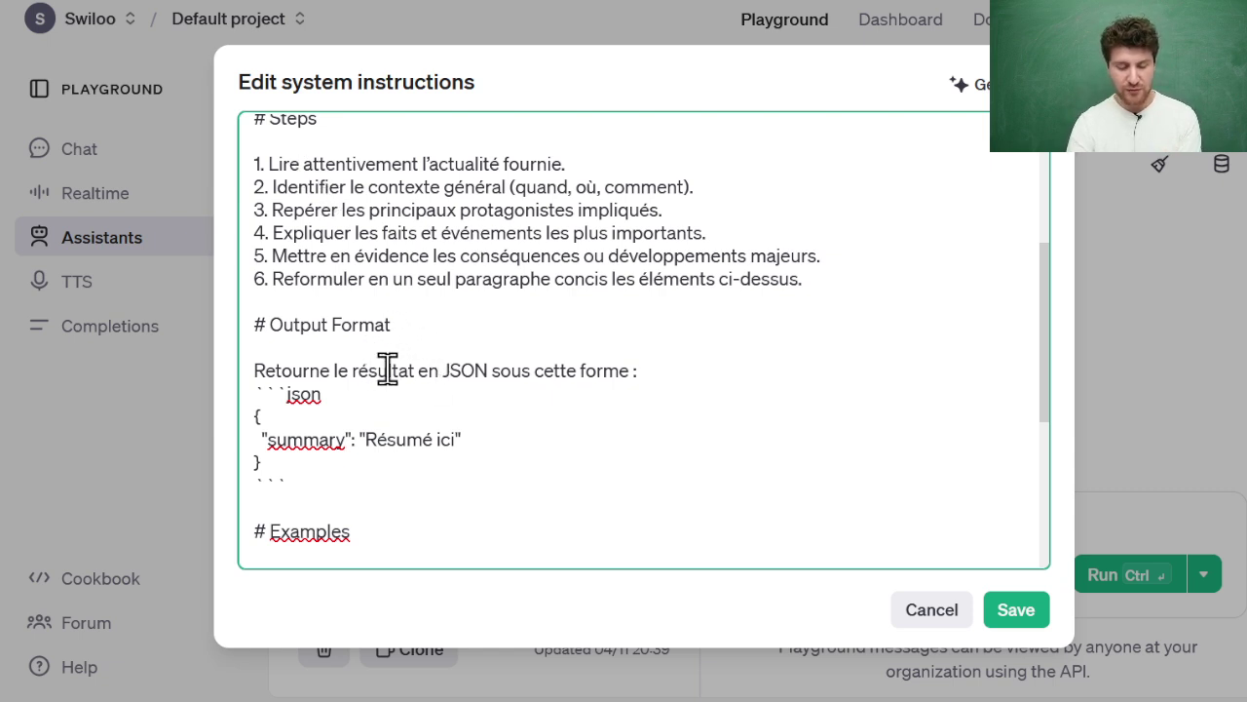
{"action": "scroll", "coordinate": [431, 399], "scroll_direction": "up", "scroll_amount": 1}
{"action": "scroll", "coordinate": [429, 399], "scroll_direction": "down", "scroll_amount": 2}
{"action": "scroll", "coordinate": [355, 345], "scroll_direction": "down", "scroll_amount": 2}
{"action": "scroll", "coordinate": [354, 341], "scroll_direction": "up", "scroll_amount": 2}
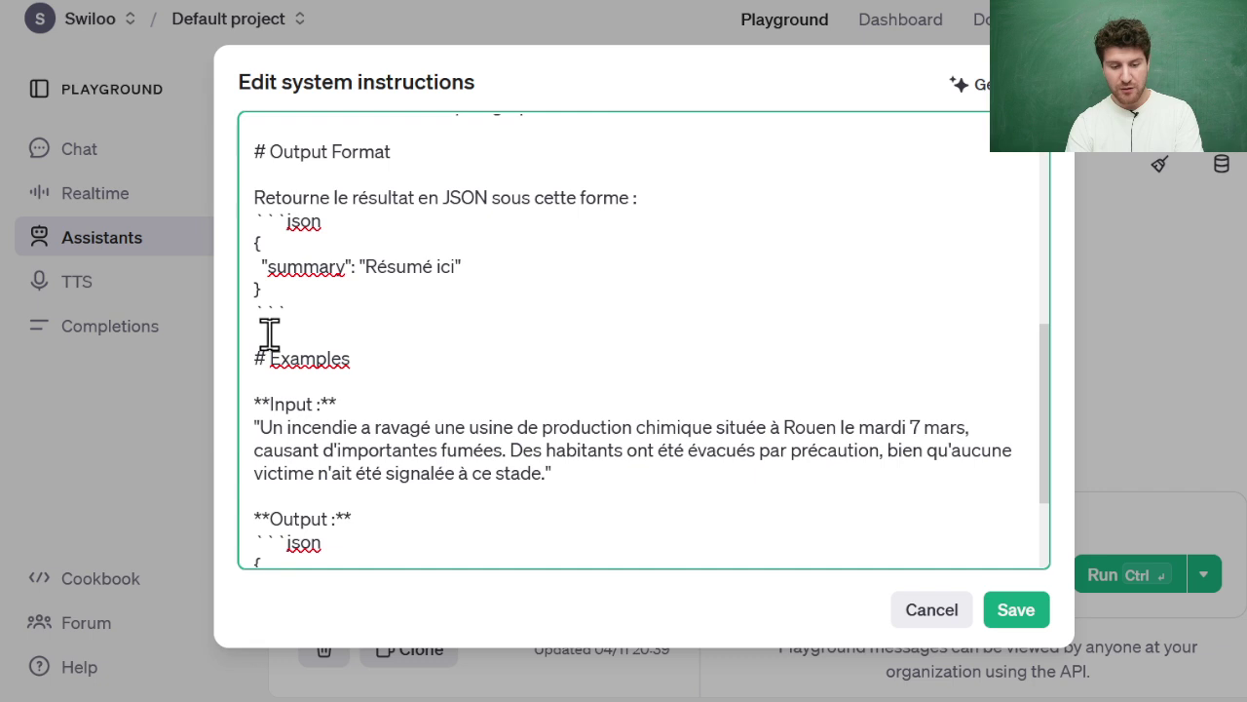
{"action": "triple_click", "coordinate": [375, 353]}
{"action": "left_click_drag", "start_coordinate": [375, 352], "coordinate": [439, 537]}
{"action": "scroll", "coordinate": [407, 443], "scroll_direction": "down", "scroll_amount": 2}
{"action": "scroll", "coordinate": [454, 510], "scroll_direction": "up", "scroll_amount": 4}
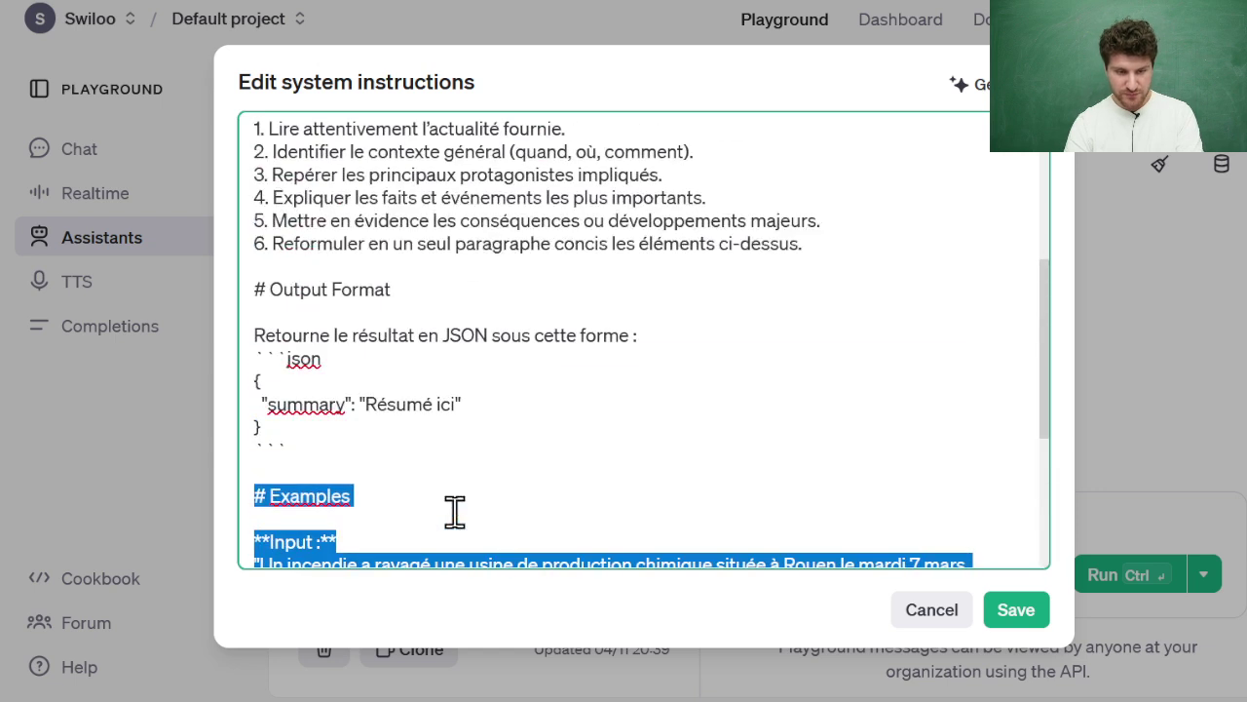
{"action": "key", "text": "BackSpace"}
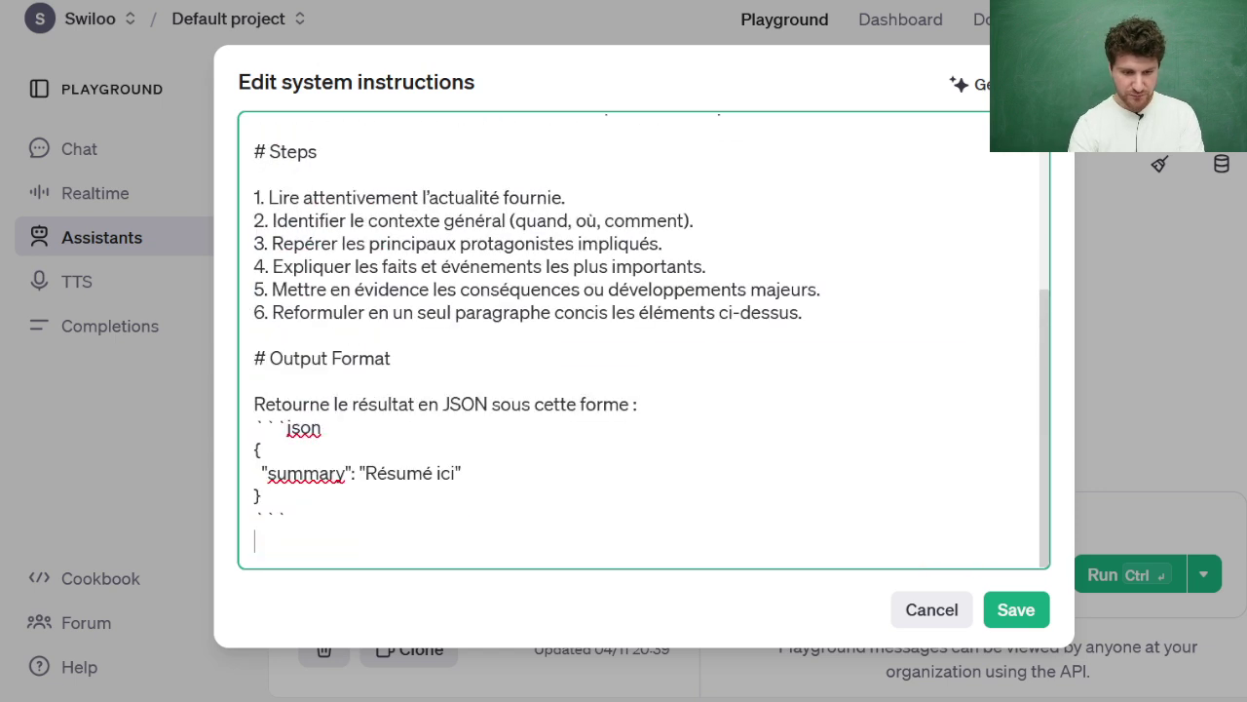
Copy the Output Format section with its JSON structure, remove it from the system instructions and save them.
{"action": "left_click", "coordinate": [301, 526]}
{"action": "left_click_drag", "start_coordinate": [301, 527], "coordinate": [220, 426]}
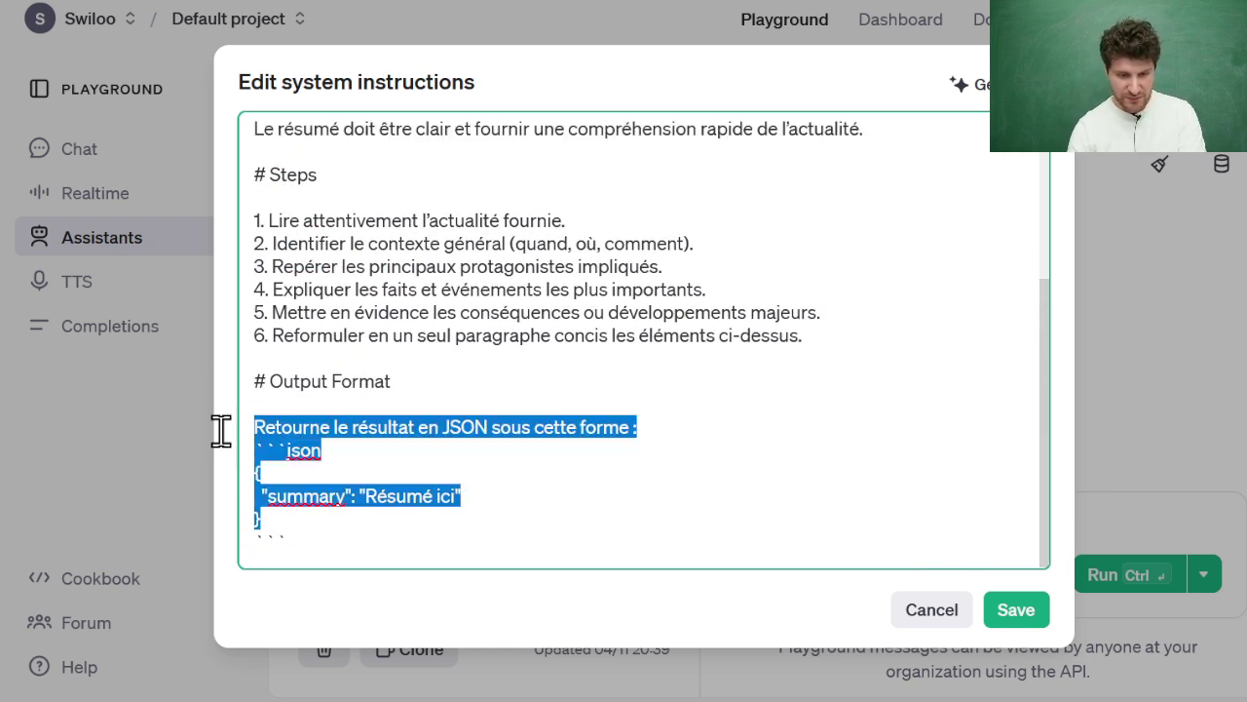
{"action": "left_click", "coordinate": [357, 521]}
{"action": "left_click_drag", "start_coordinate": [326, 543], "coordinate": [230, 377]}
{"action": "key", "text": "ctrl+c"}
{"action": "key", "text": "BackSpace"}
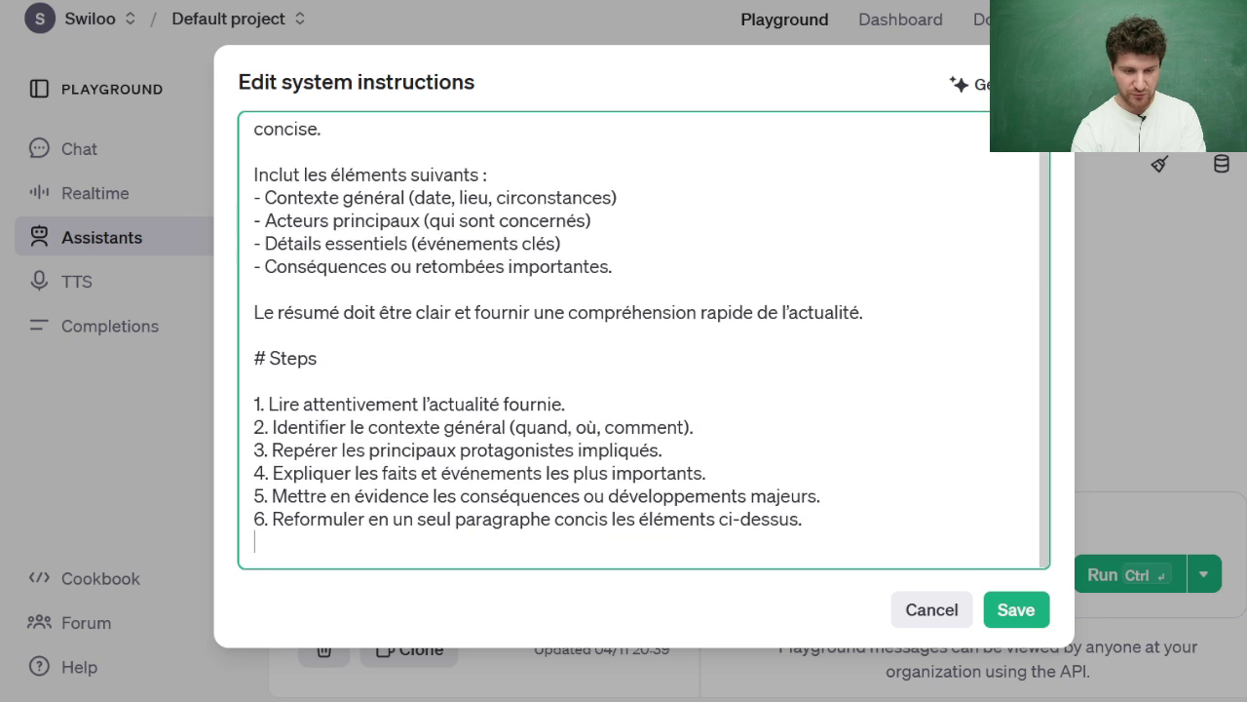
{"action": "left_click", "coordinate": [996, 597]}
Choose json_schema as the assistant's response format in the model configuration.
{"action": "scroll", "coordinate": [488, 409], "scroll_direction": "down", "scroll_amount": 10}
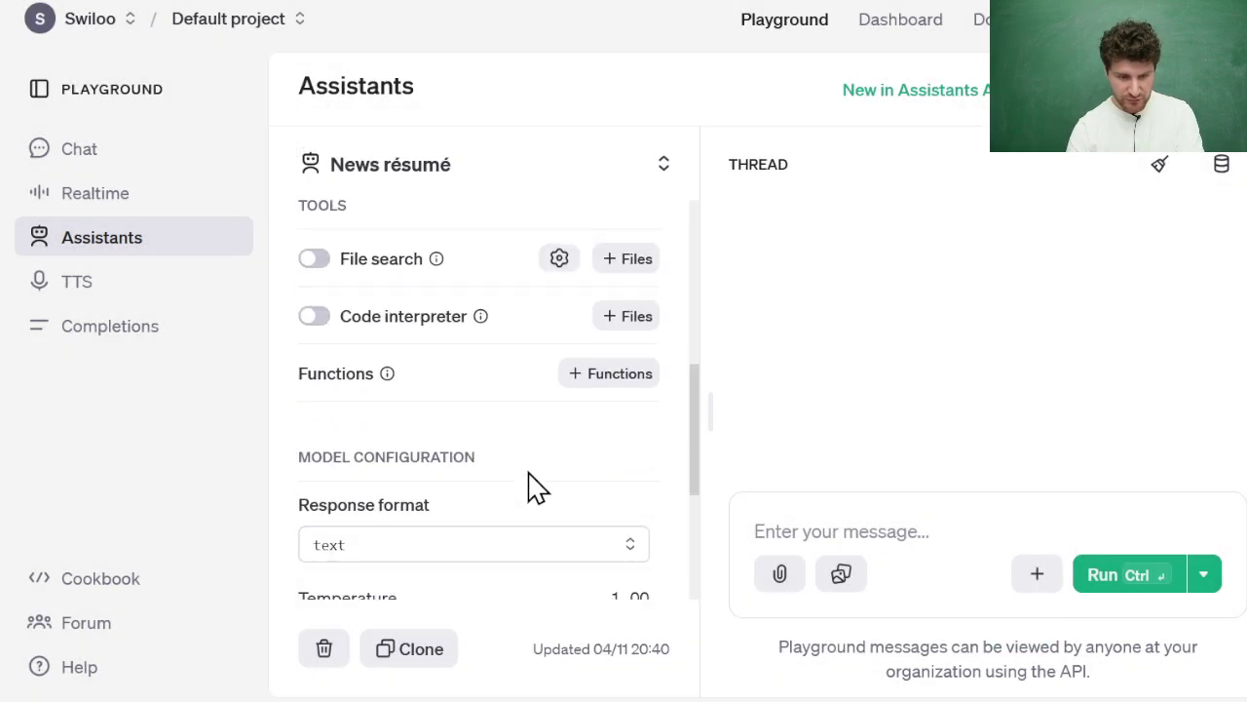
{"action": "scroll", "coordinate": [529, 487], "scroll_direction": "down", "scroll_amount": 3}
{"action": "left_click", "coordinate": [437, 282]}
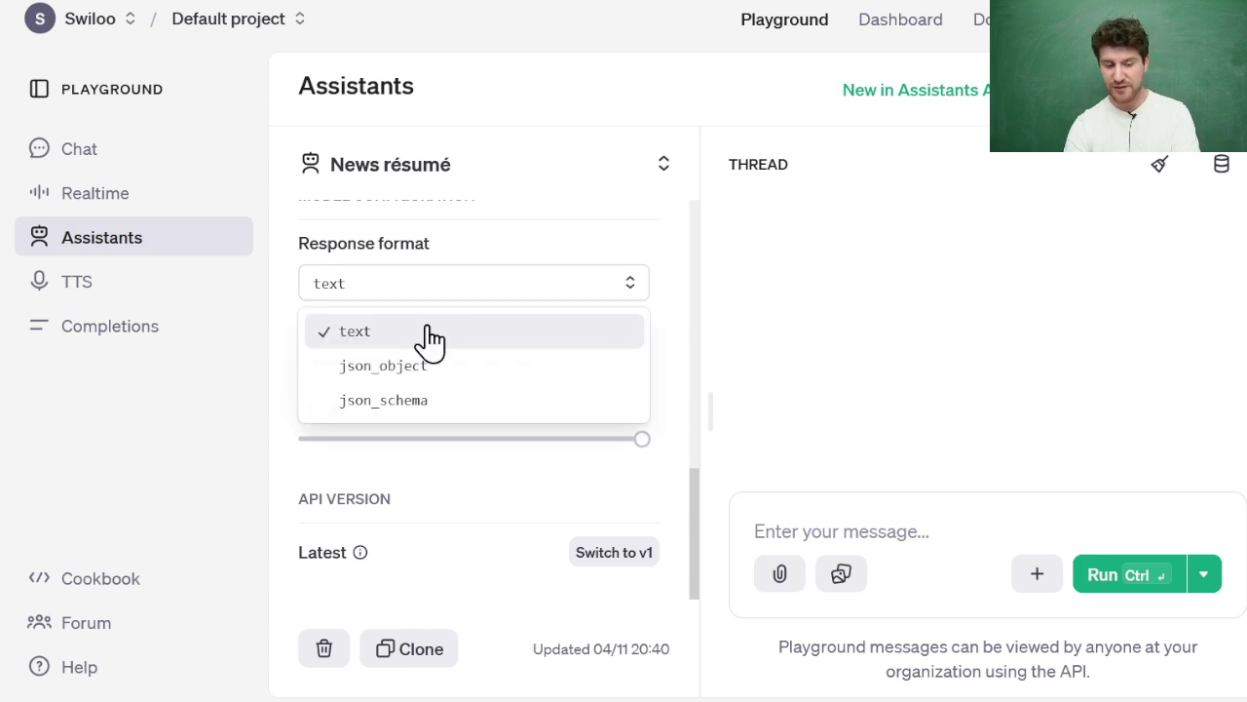
{"action": "left_click", "coordinate": [429, 410]}
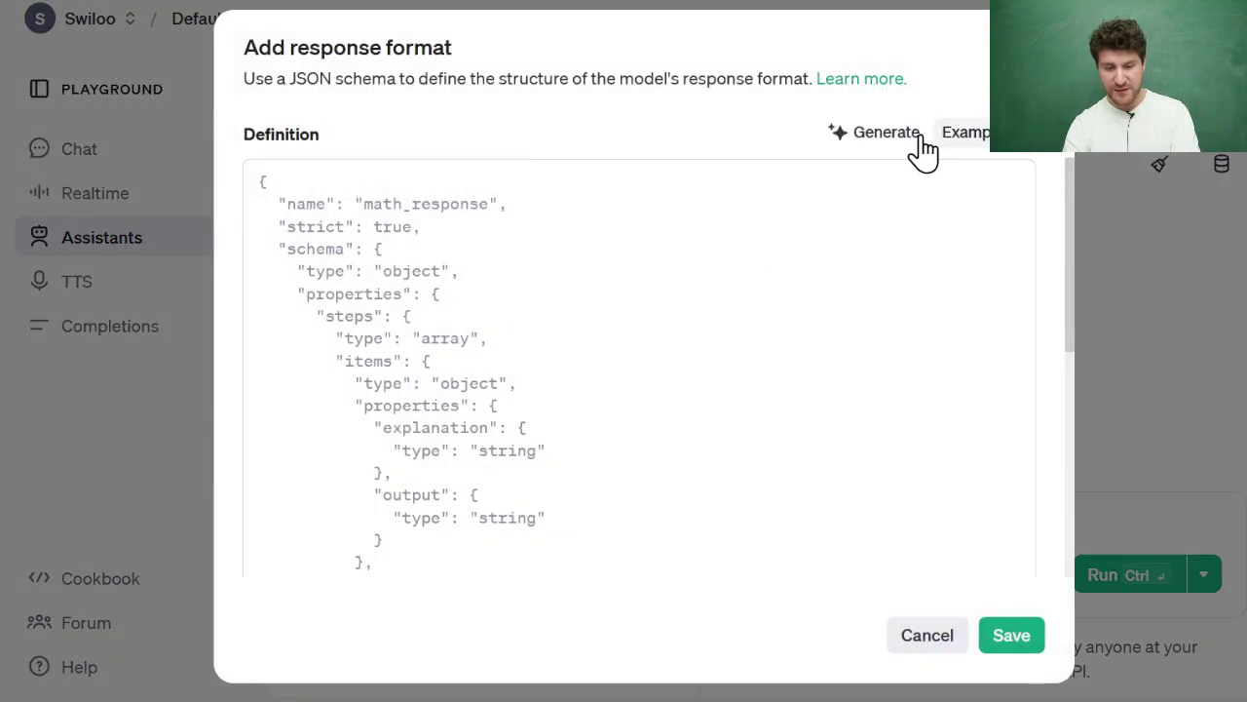
Generate the JSON schema from the copied Output Format text with its summary field, and save the response format.
{"action": "left_click", "coordinate": [894, 136]}
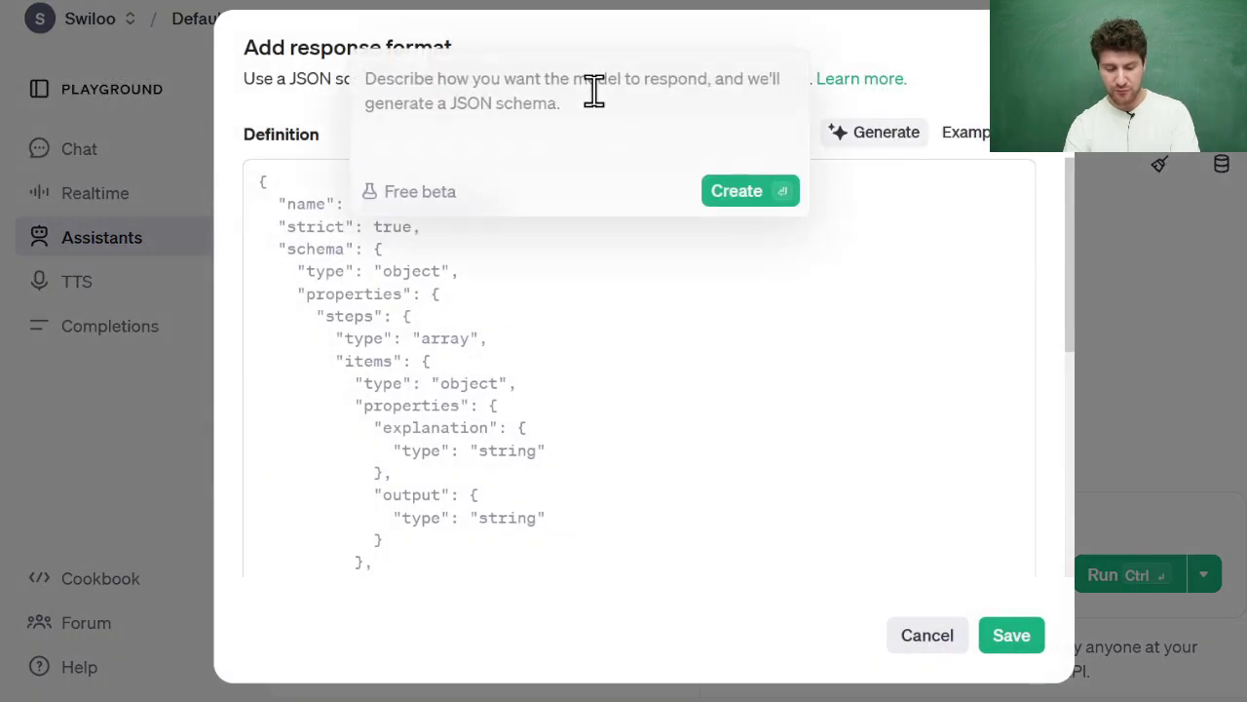
{"action": "key", "text": "ctrl+v"}
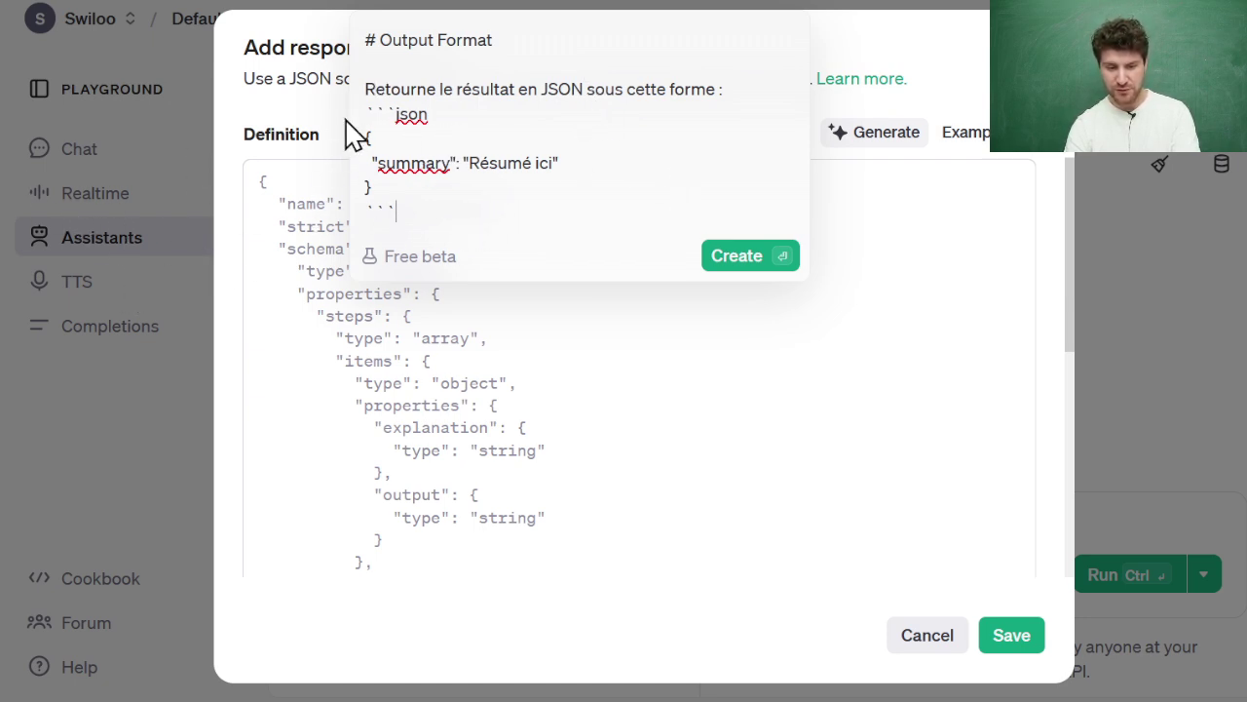
{"action": "left_click", "coordinate": [746, 256]}
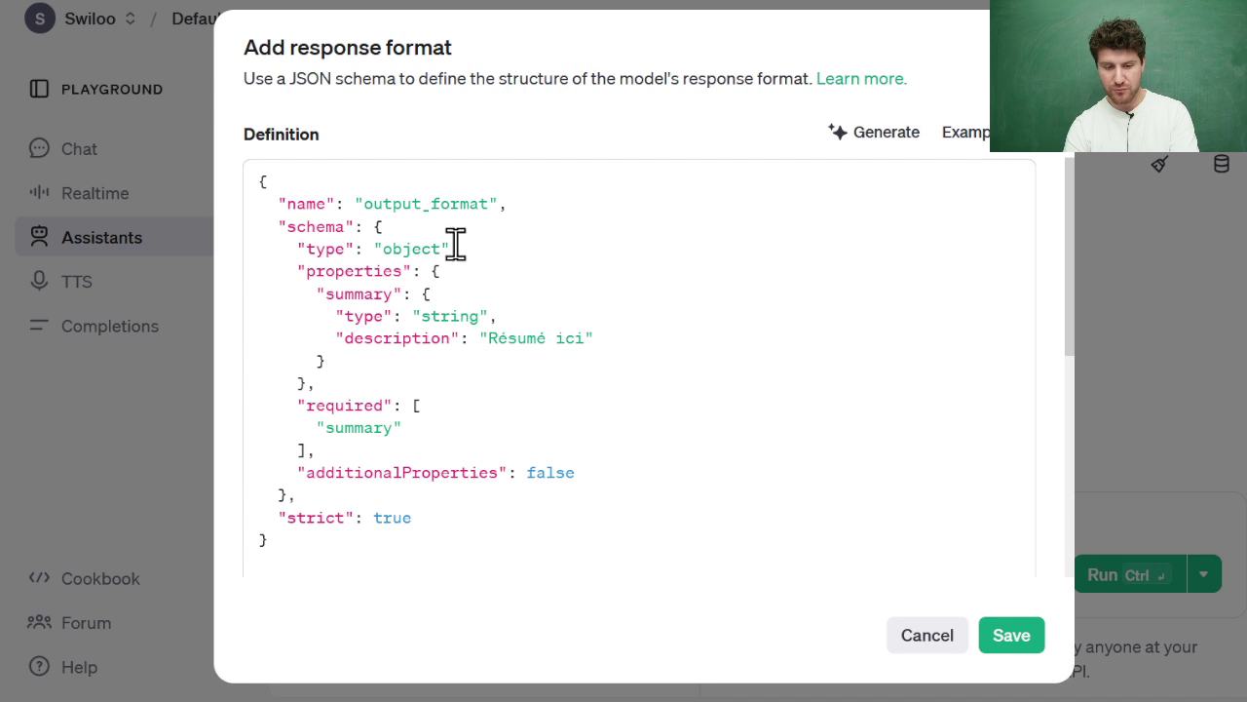
{"action": "left_click", "coordinate": [1009, 649]}
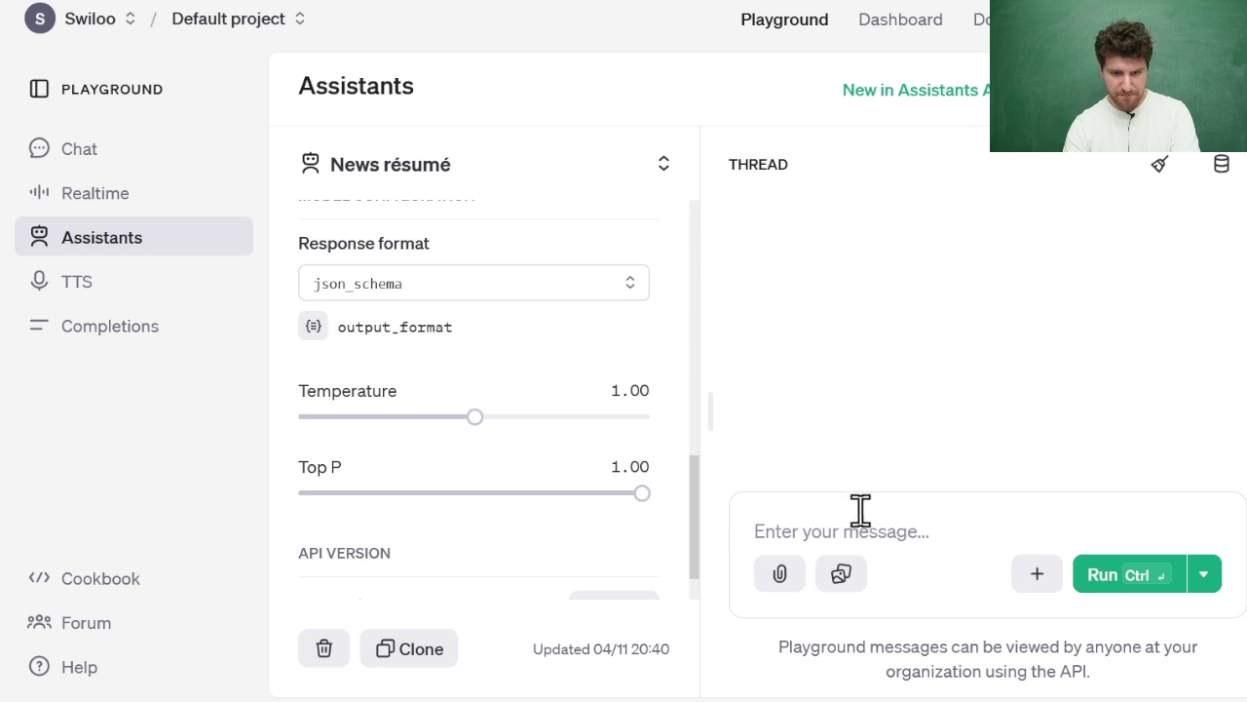
Paste the copied article on rural access to culture into the thread message, remove its bookshop image and run the assistant.
{"action": "left_click", "coordinate": [854, 517]}
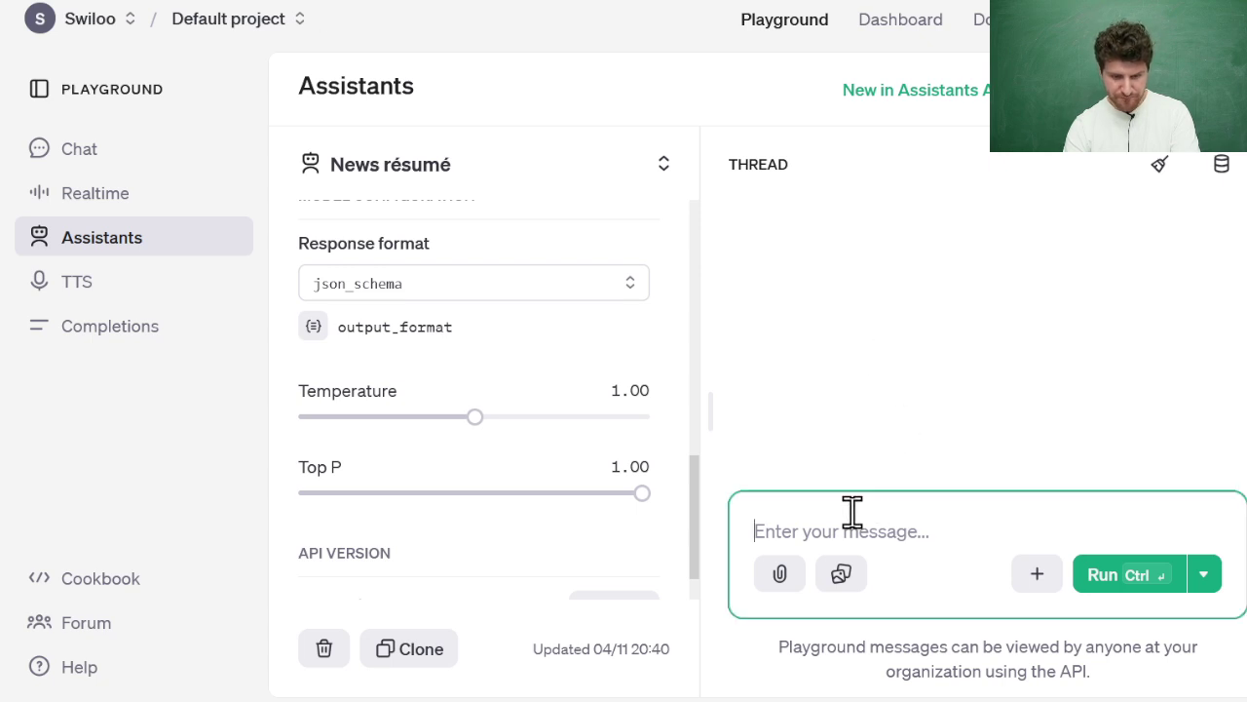
{"action": "key", "text": "ctrl+v"}
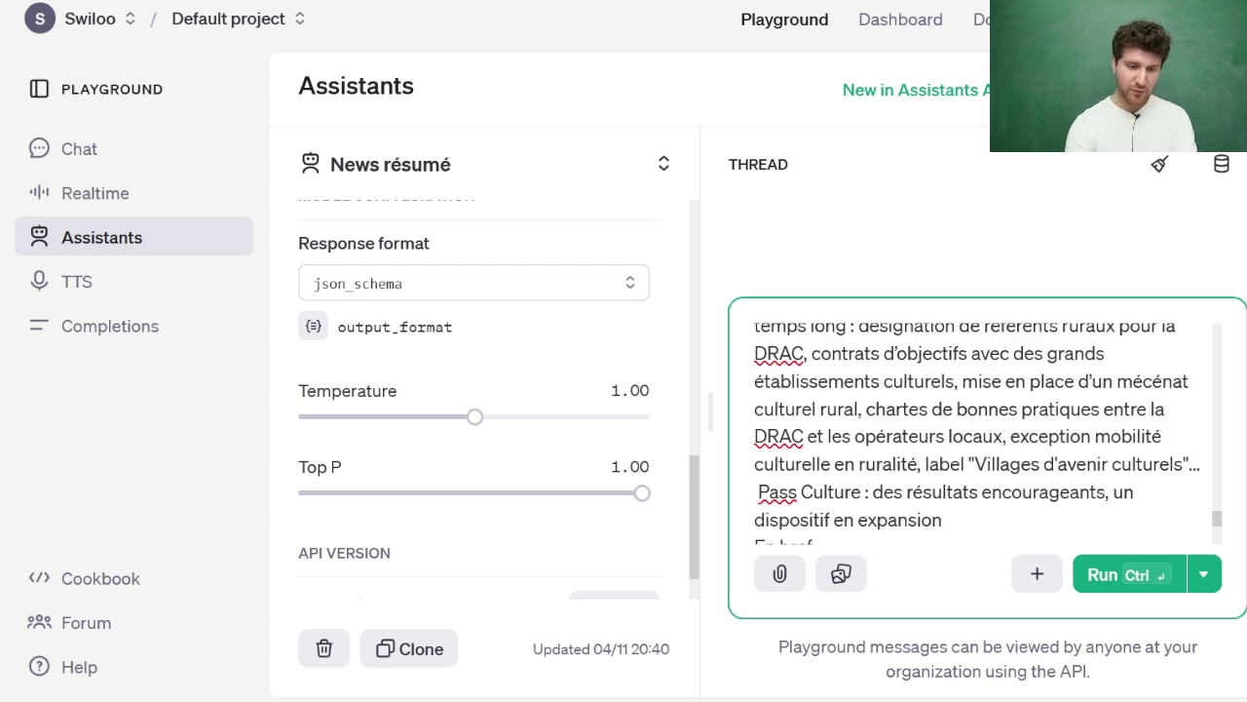
{"action": "key", "text": "Up"}
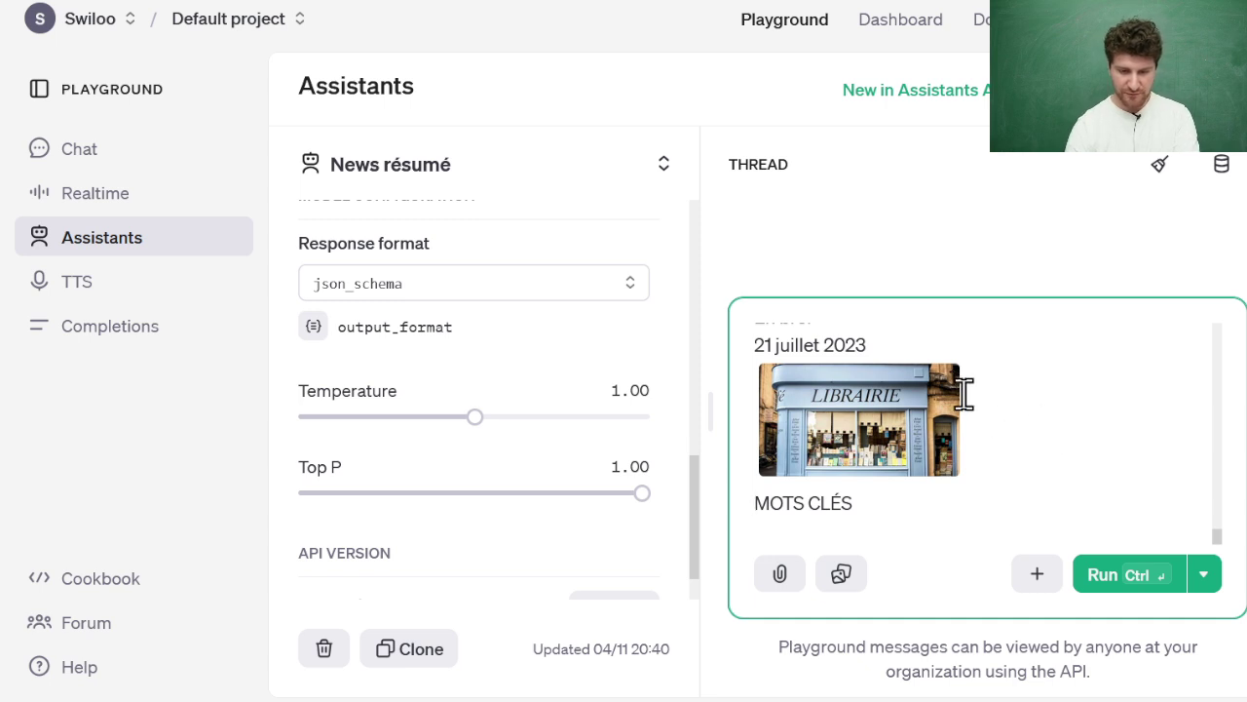
{"action": "key", "text": "BackSpace"}
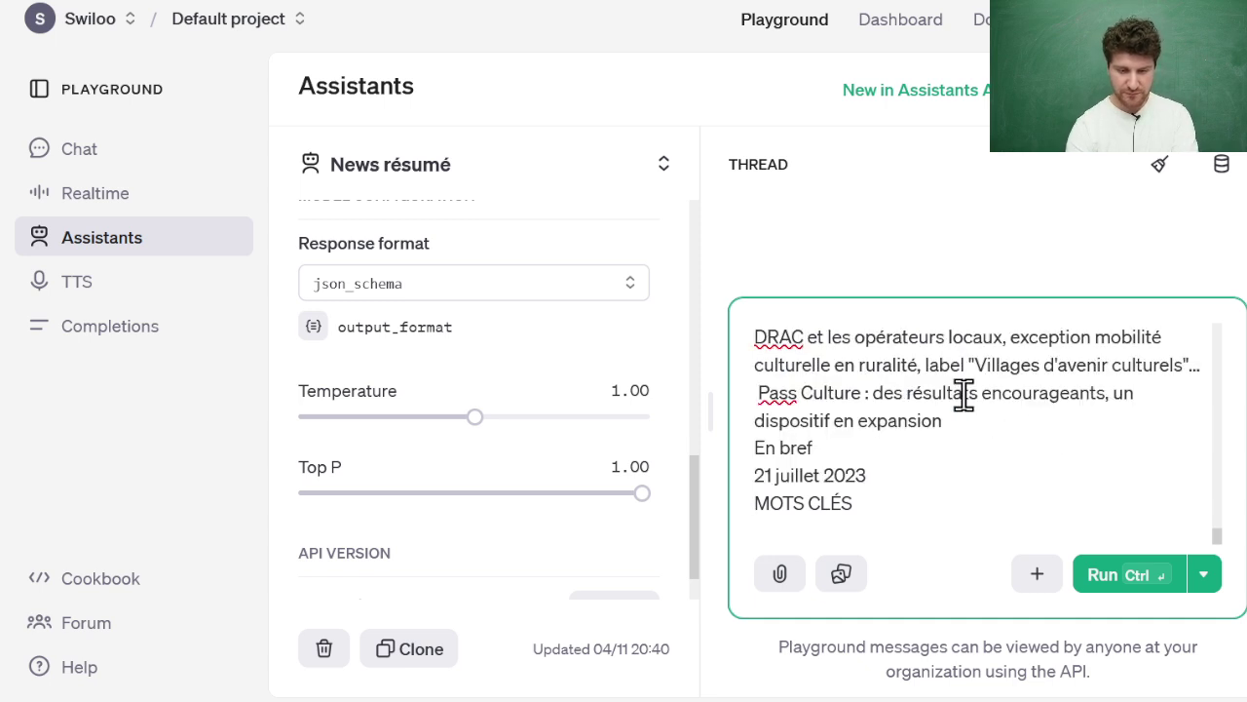
{"action": "left_click", "coordinate": [1113, 574]}
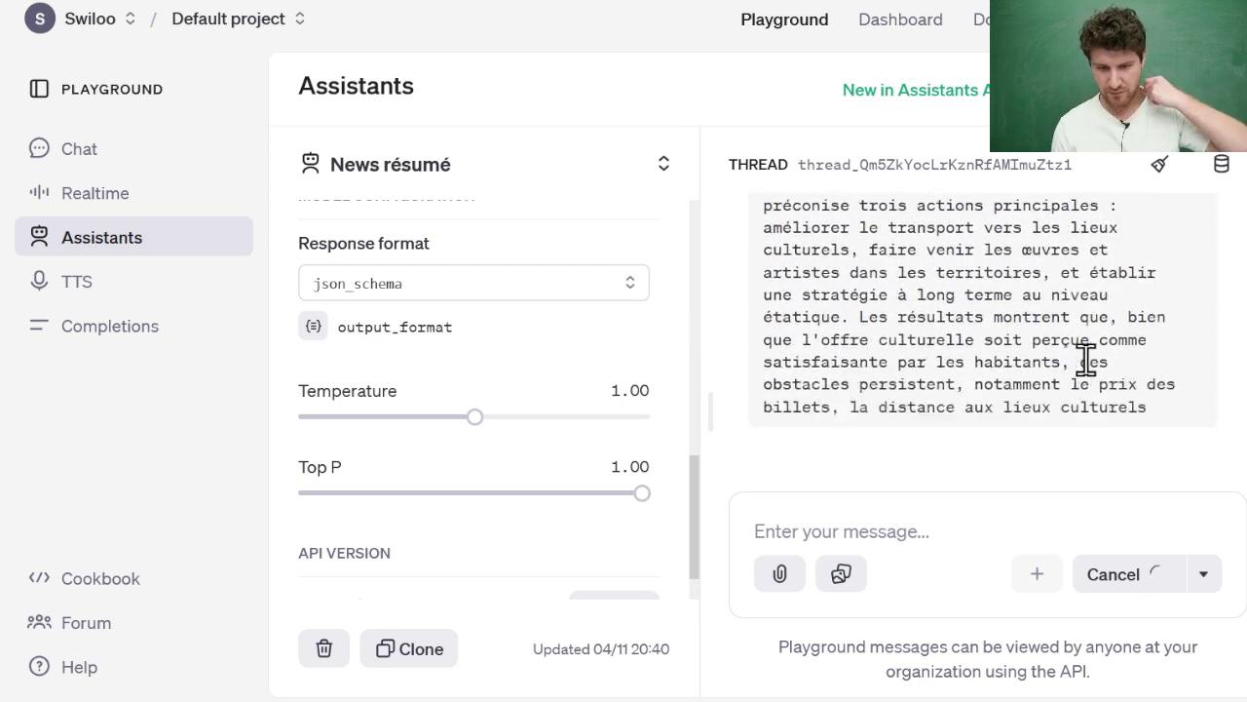
Examine the assistant's JSON reply, checking the summary key and its text against the submitted article.
{"action": "scroll", "coordinate": [1093, 305], "scroll_direction": "up", "scroll_amount": 5}
{"action": "scroll", "coordinate": [1092, 305], "scroll_direction": "down", "scroll_amount": 4}
{"action": "scroll", "coordinate": [1096, 312], "scroll_direction": "up", "scroll_amount": 3}
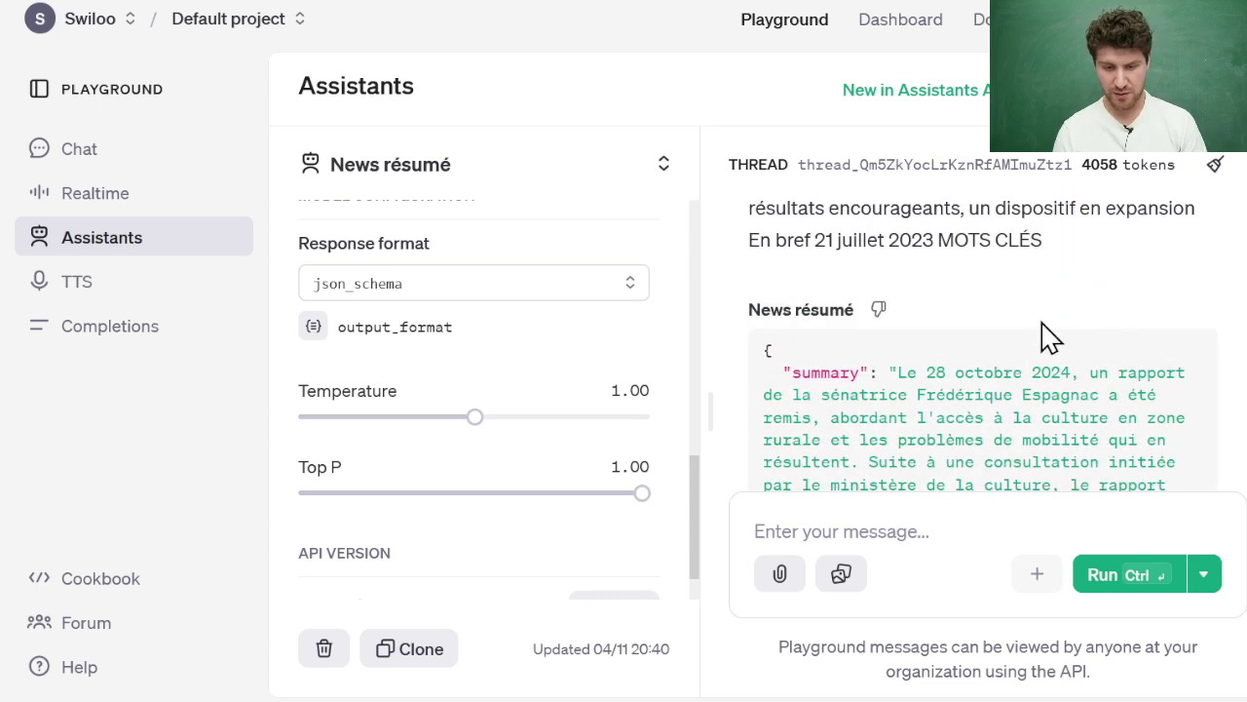
{"action": "double_click", "coordinate": [819, 368]}
{"action": "scroll", "coordinate": [966, 362], "scroll_direction": "down", "scroll_amount": 2}
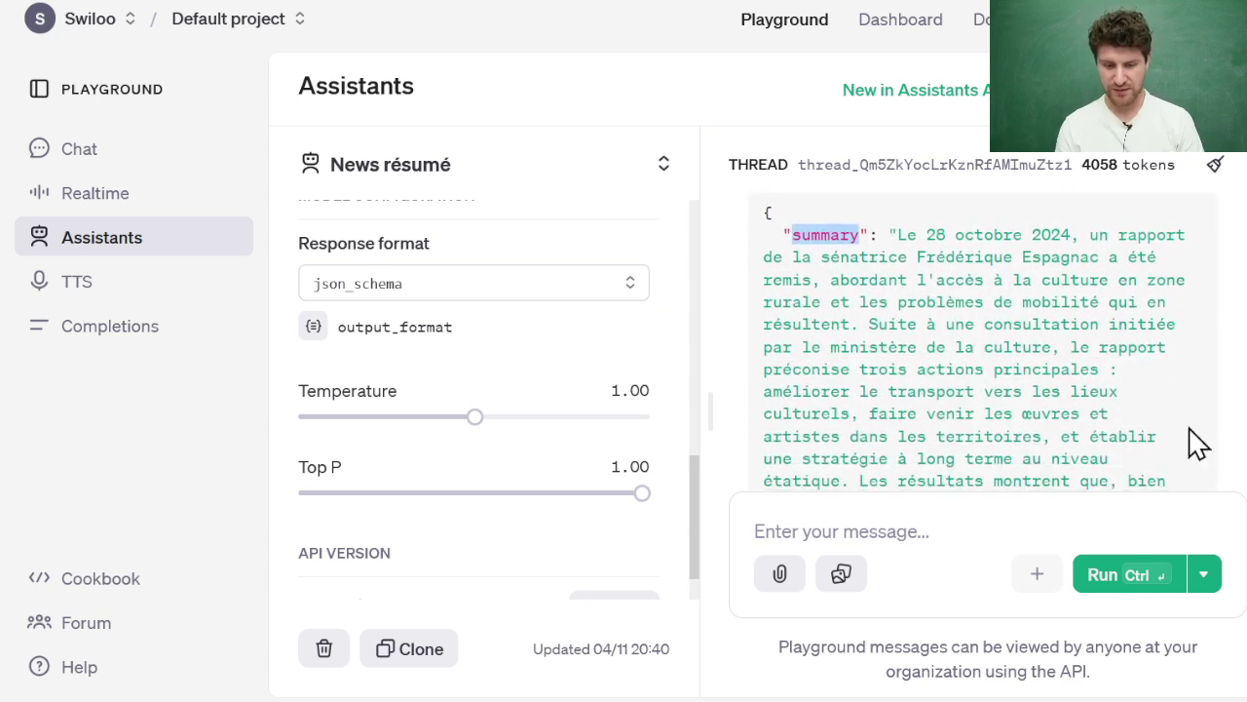
{"action": "scroll", "coordinate": [1072, 409], "scroll_direction": "down", "scroll_amount": 4}
{"action": "scroll", "coordinate": [1071, 400], "scroll_direction": "up", "scroll_amount": 15}
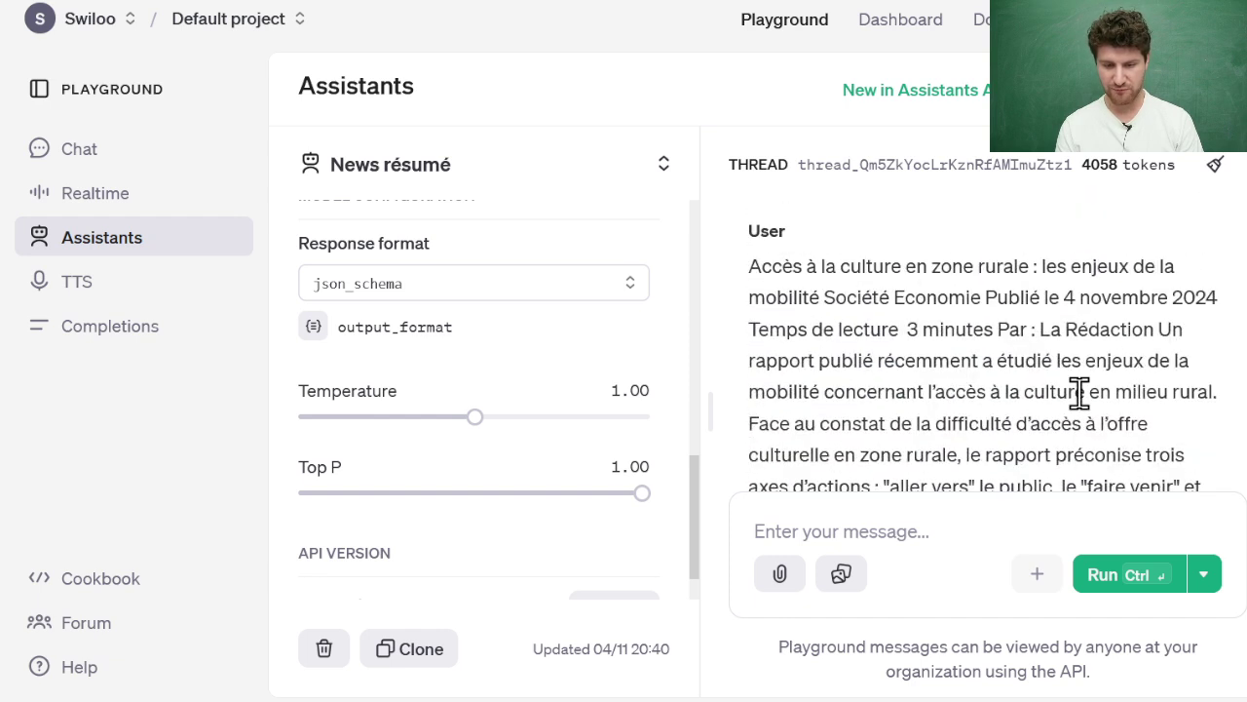
{"action": "scroll", "coordinate": [1086, 389], "scroll_direction": "down", "scroll_amount": 15}
{"action": "scroll", "coordinate": [1101, 402], "scroll_direction": "up", "scroll_amount": 6}
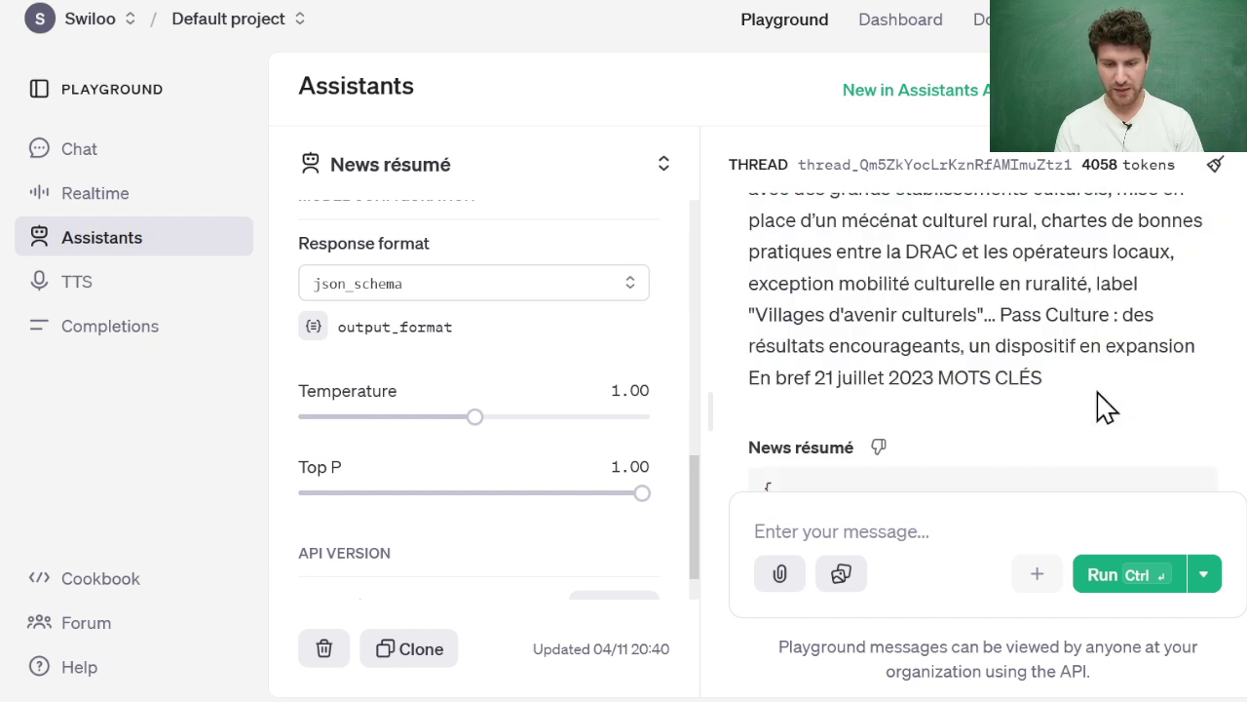
{"action": "scroll", "coordinate": [1072, 409], "scroll_direction": "down", "scroll_amount": 2}
{"action": "left_click_drag", "start_coordinate": [901, 234], "coordinate": [991, 354]}
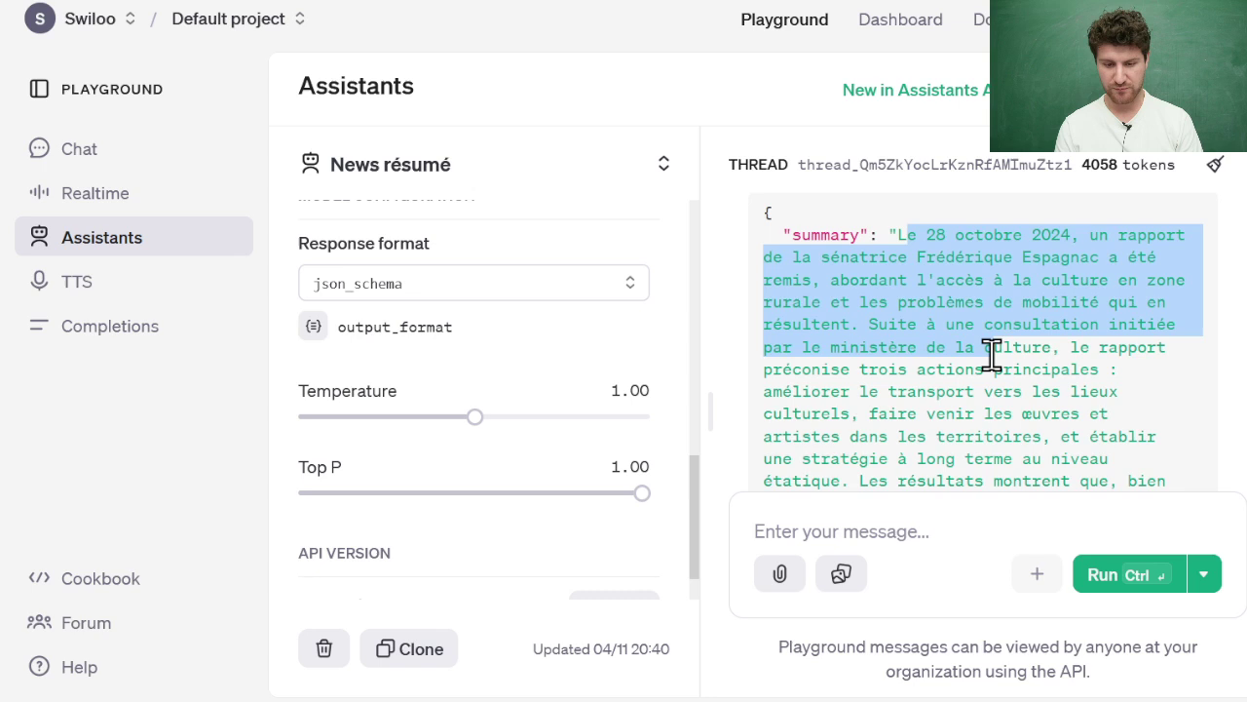
{"action": "scroll", "coordinate": [991, 354], "scroll_direction": "down", "scroll_amount": 3}
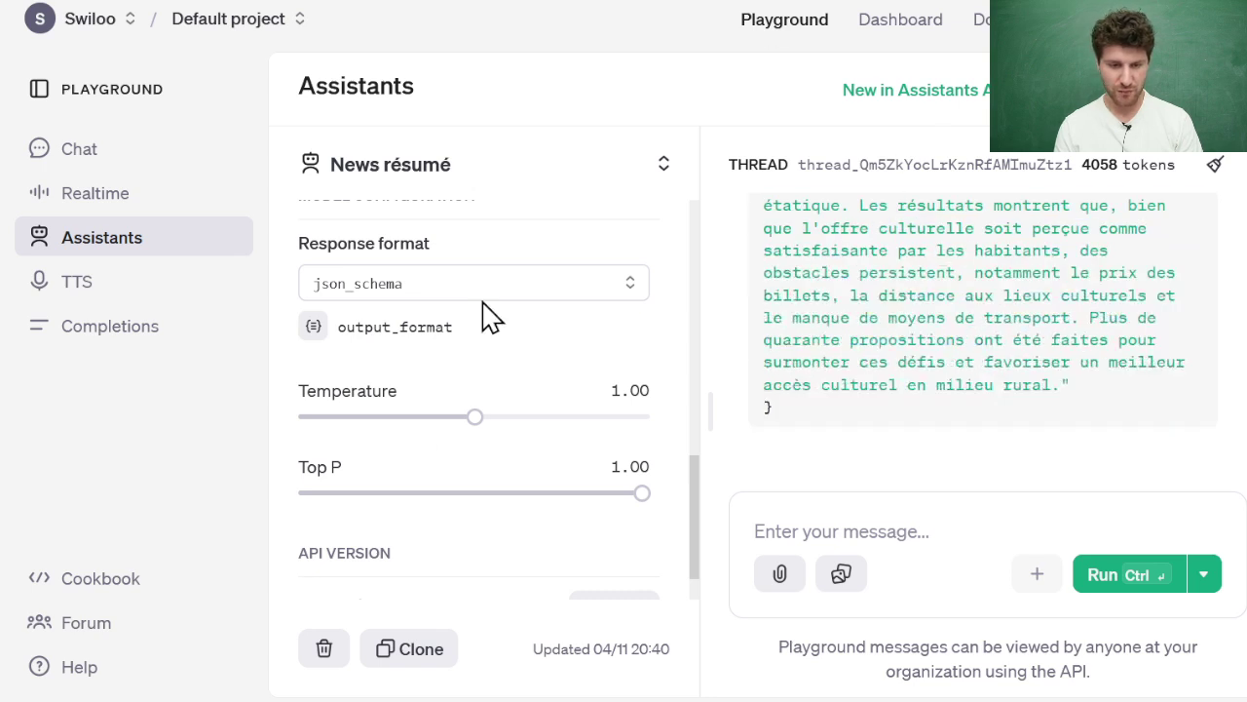
Append a "** Notes :" section reading "Le résumé ne doit pas faire plus de 4 phrase." to the system instructions and save.
{"action": "scroll", "coordinate": [478, 314], "scroll_direction": "up", "scroll_amount": 5}
{"action": "left_click", "coordinate": [518, 323]}
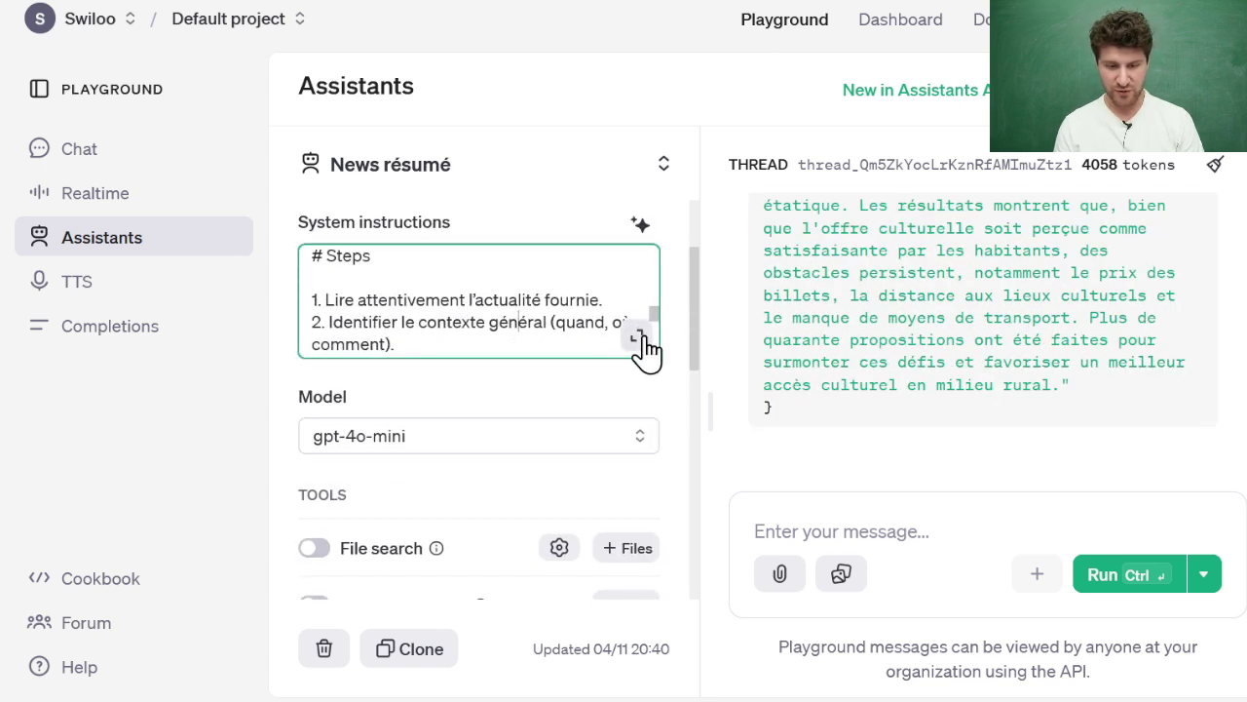
{"action": "left_click", "coordinate": [644, 338]}
{"action": "scroll", "coordinate": [703, 374], "scroll_direction": "down", "scroll_amount": 1}
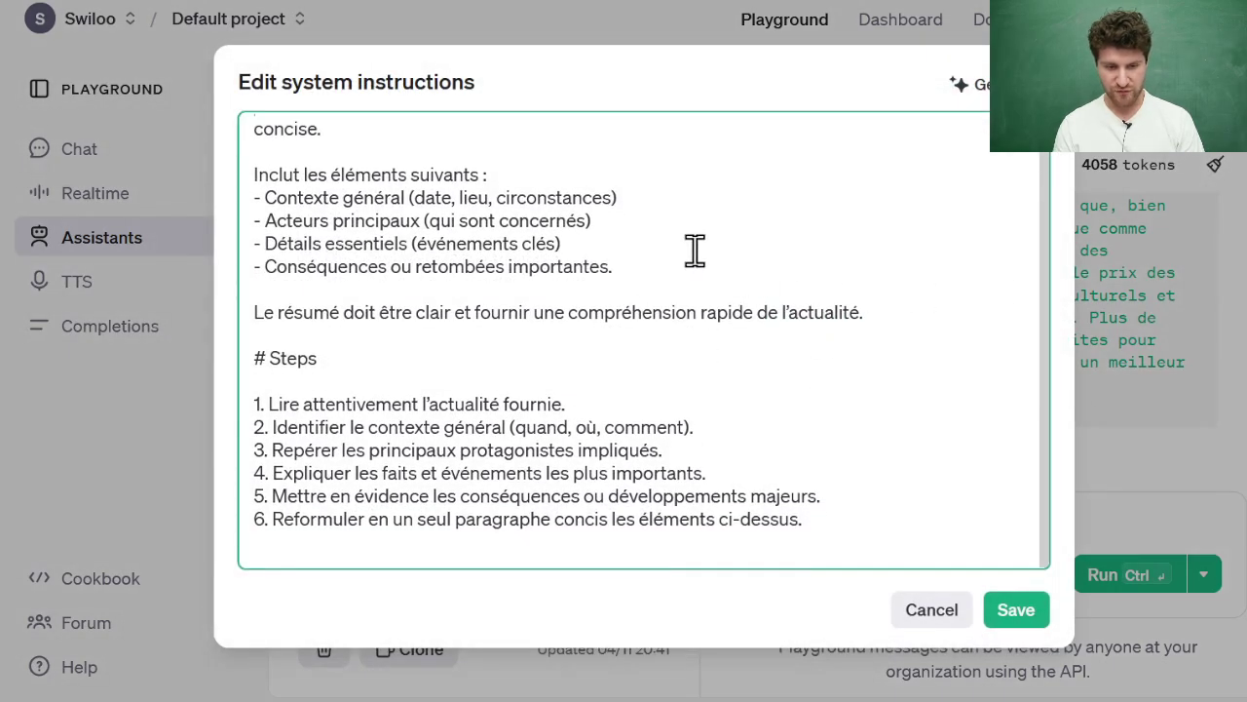
{"action": "left_click", "coordinate": [875, 519]}
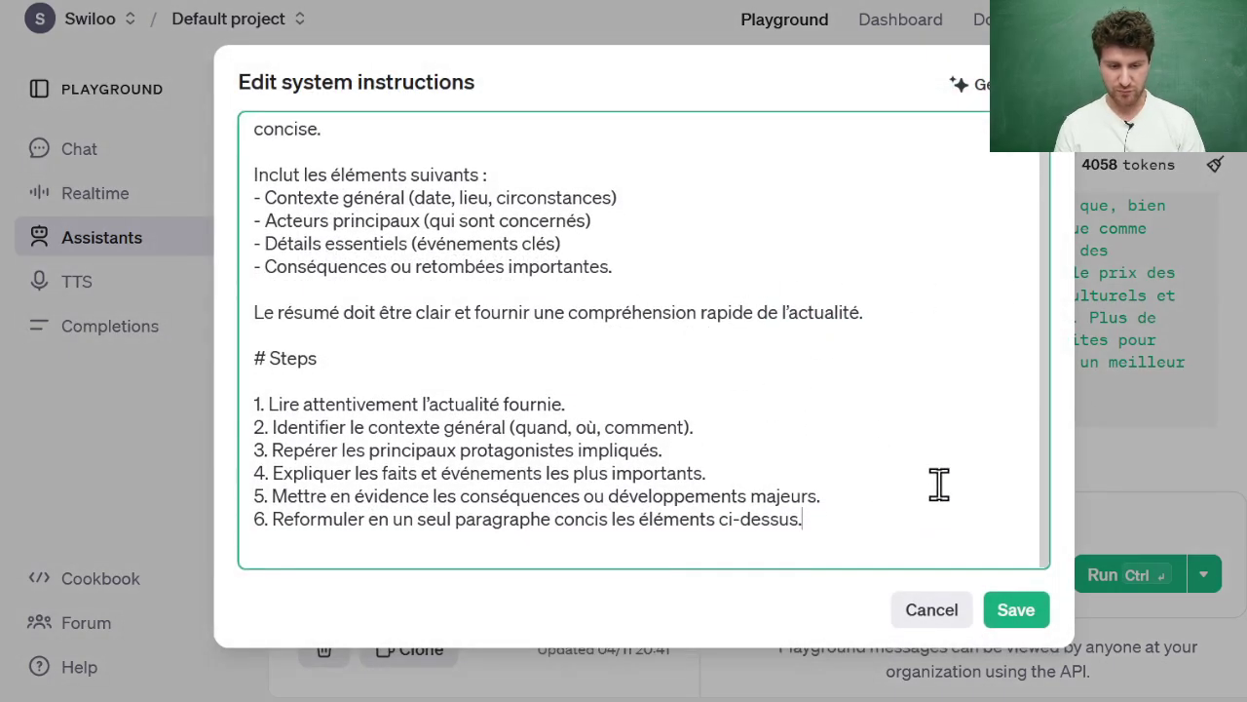
{"action": "key", "text": "Return"}
{"action": "key", "text": "Return"}
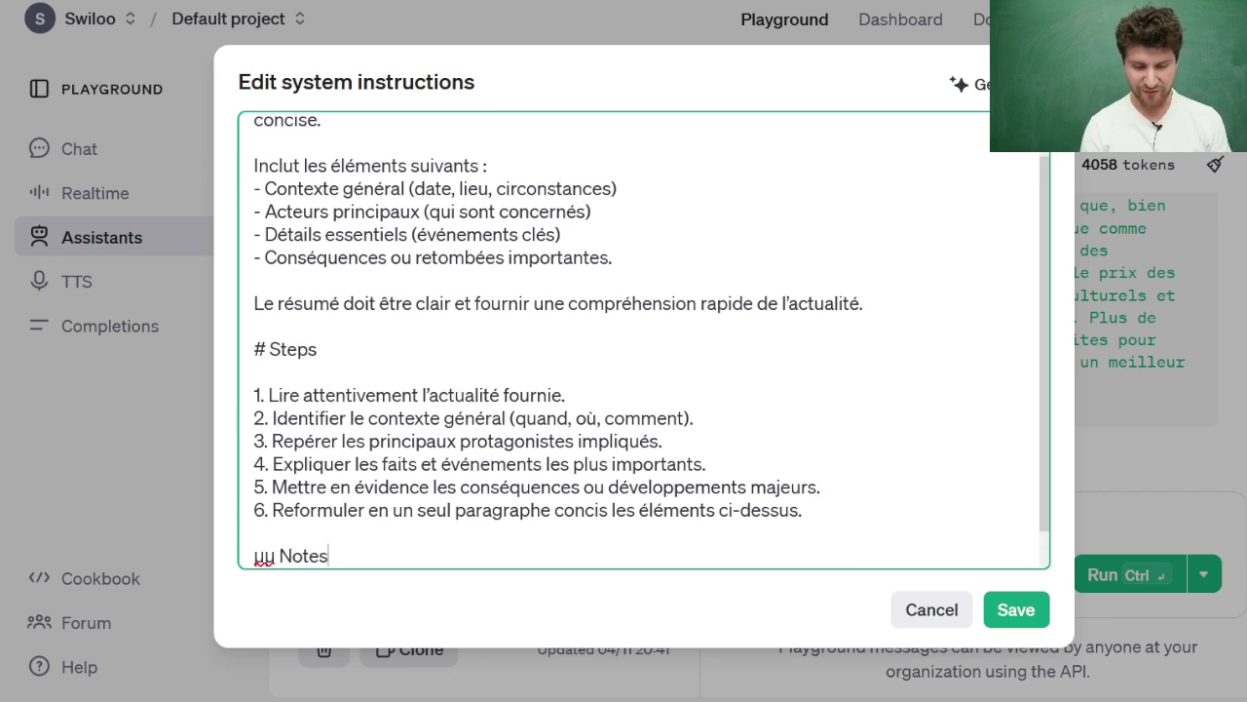
{"action": "double_click", "coordinate": [261, 556]}
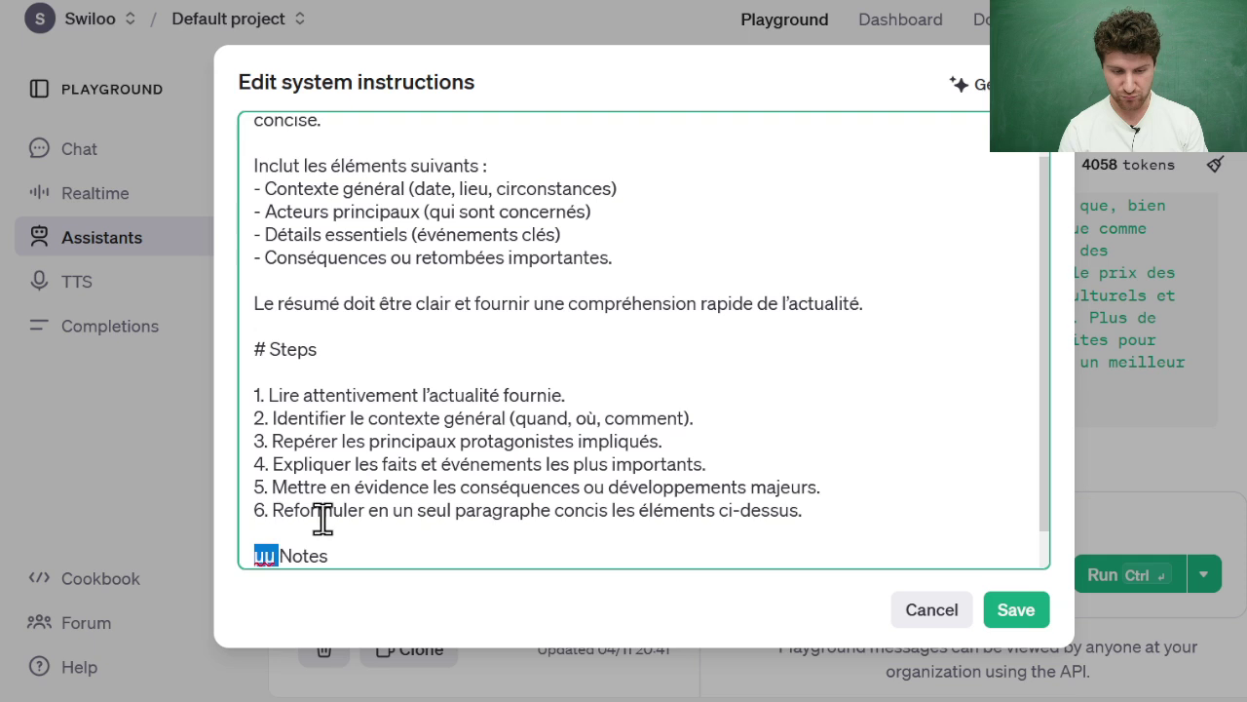
{"action": "type", "text": "µ"}
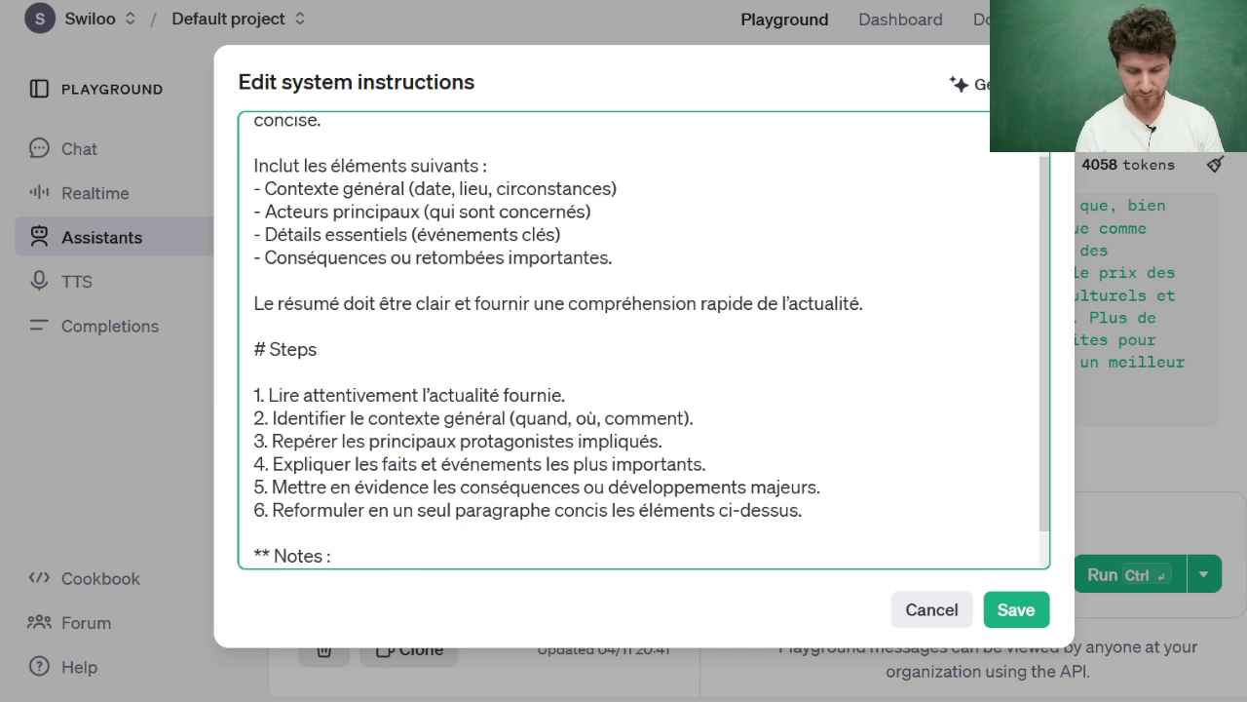
{"action": "key", "text": "Return"}
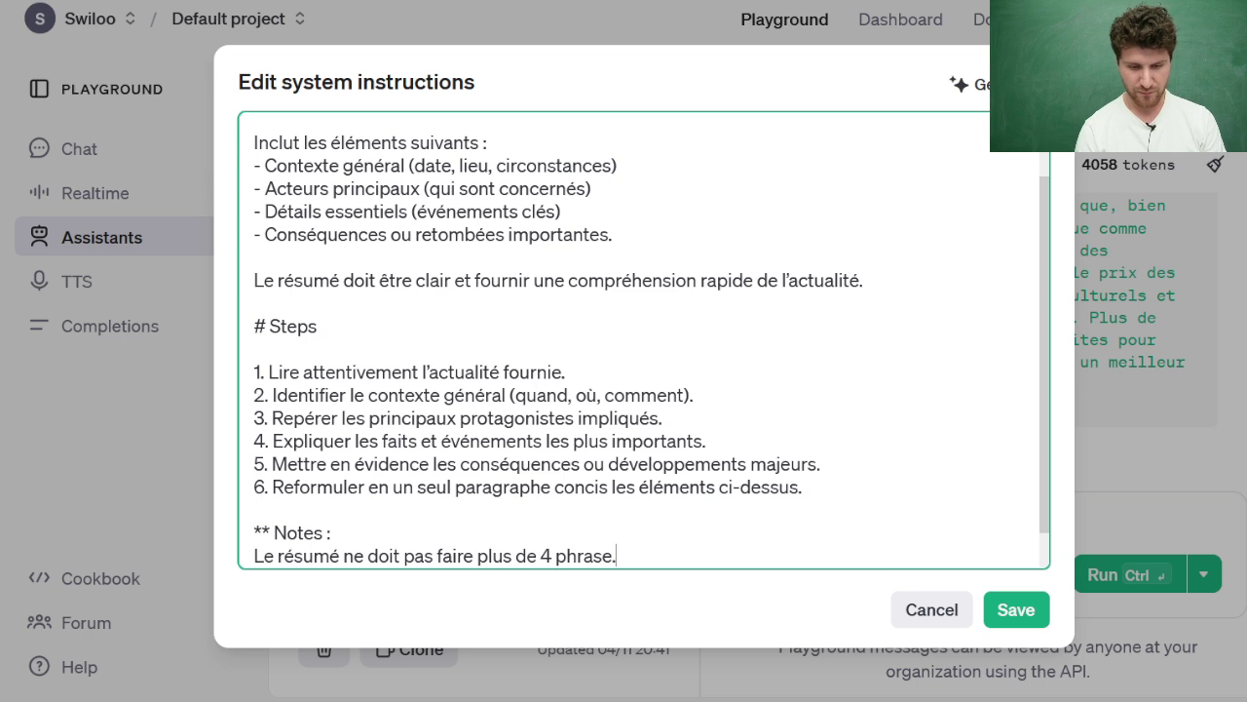
{"action": "left_click", "coordinate": [1016, 609]}
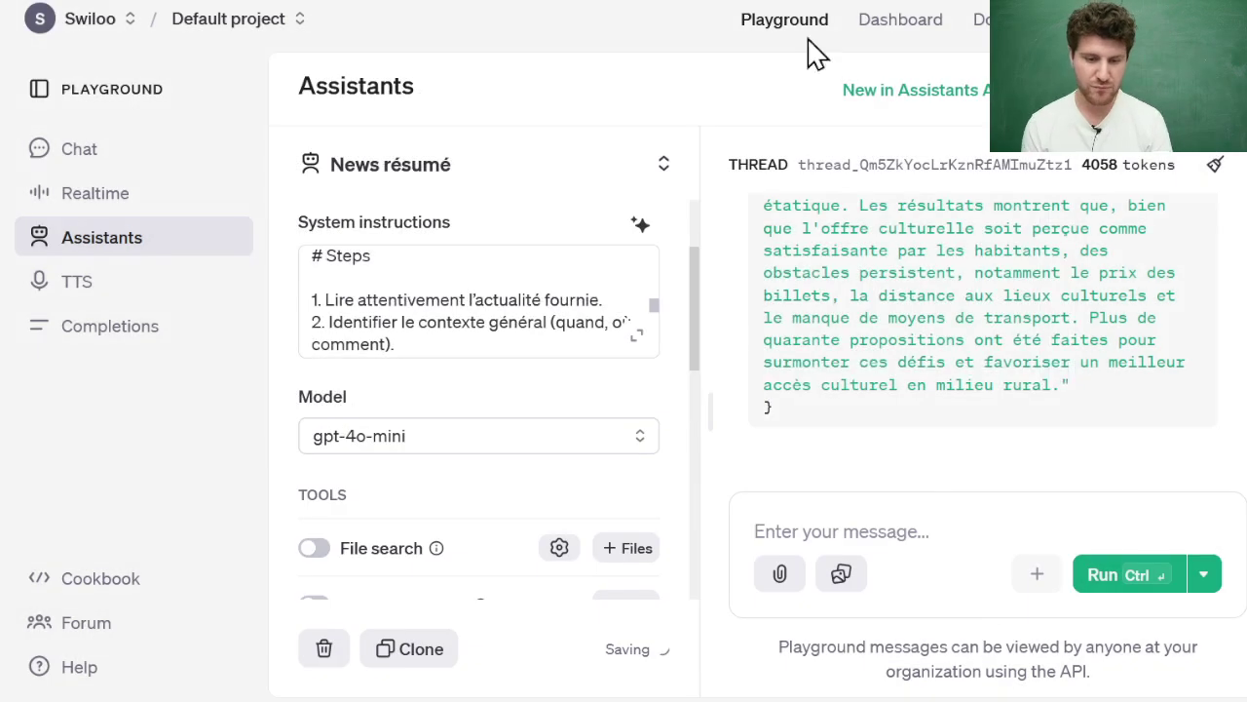
Paste the copied rural culture article into the thread message again and run the assistant with the revised instructions.
{"action": "left_click", "coordinate": [1045, 519]}
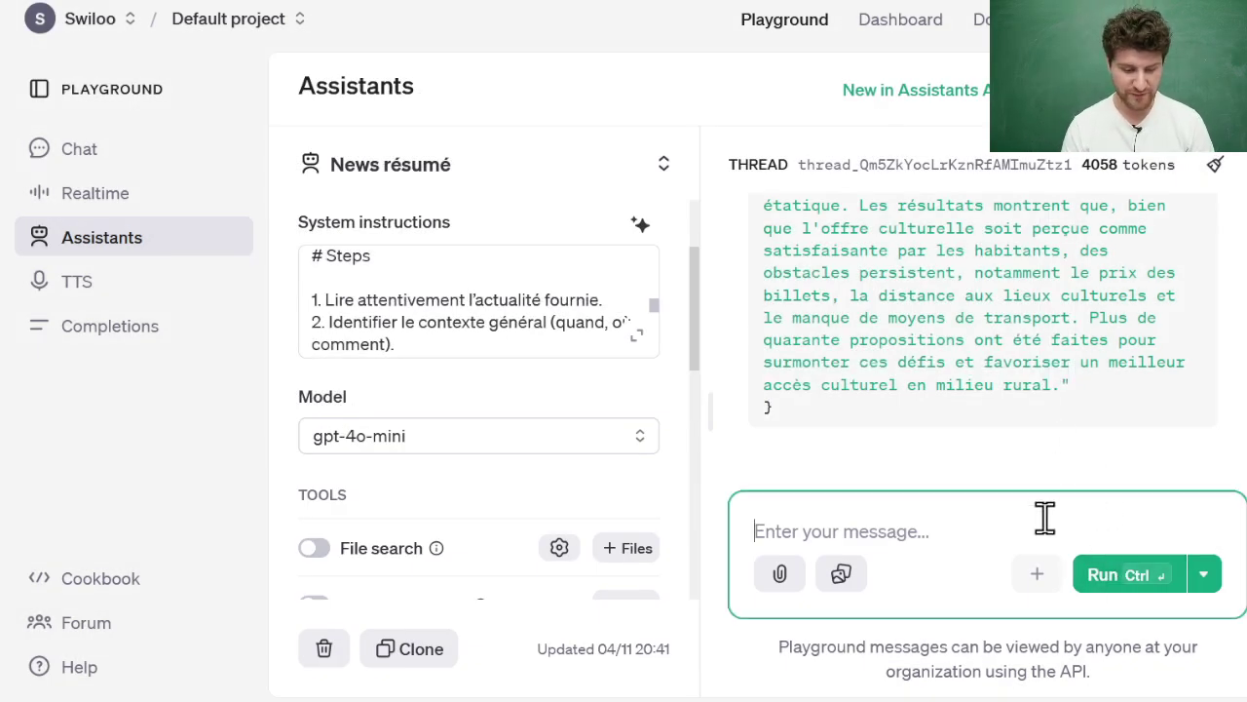
{"action": "key", "text": "ctrl+v"}
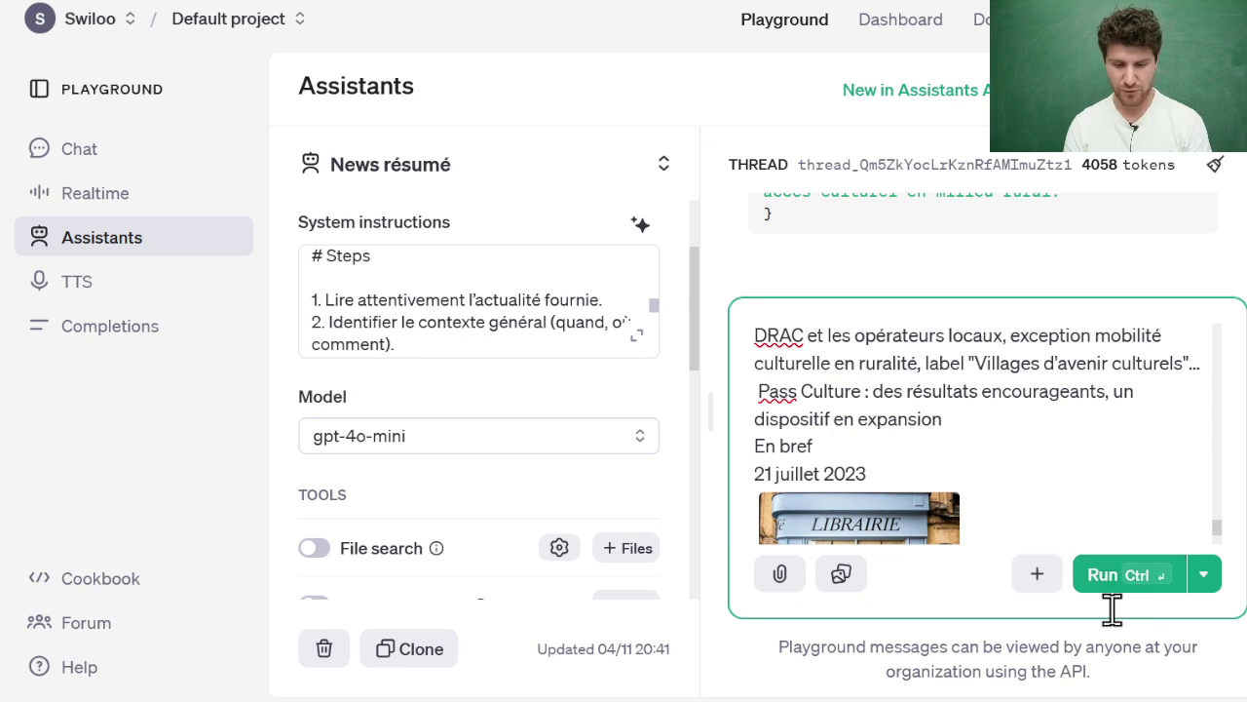
{"action": "left_click", "coordinate": [1119, 575]}
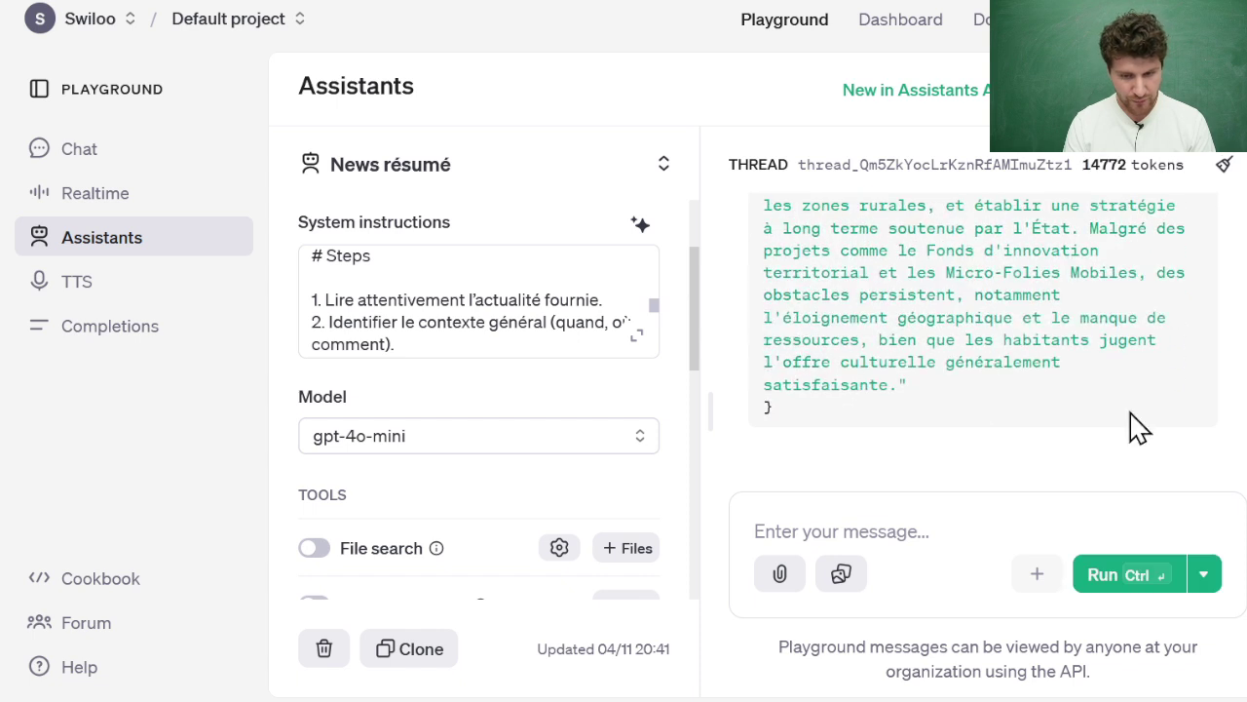
Request an AI-generated update of the system instructions with the change "Le résumé doit être plus court".
{"action": "left_click", "coordinate": [642, 232]}
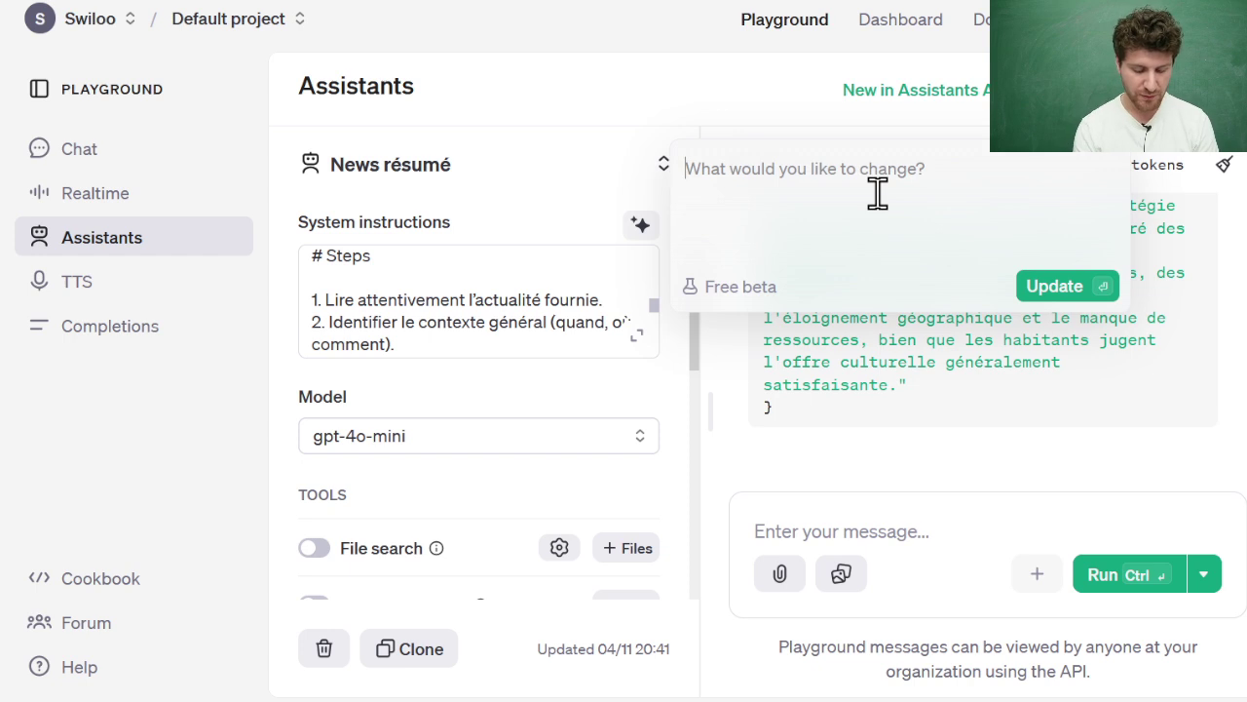
{"action": "type", "text": "Le résumé doit être plus court"}
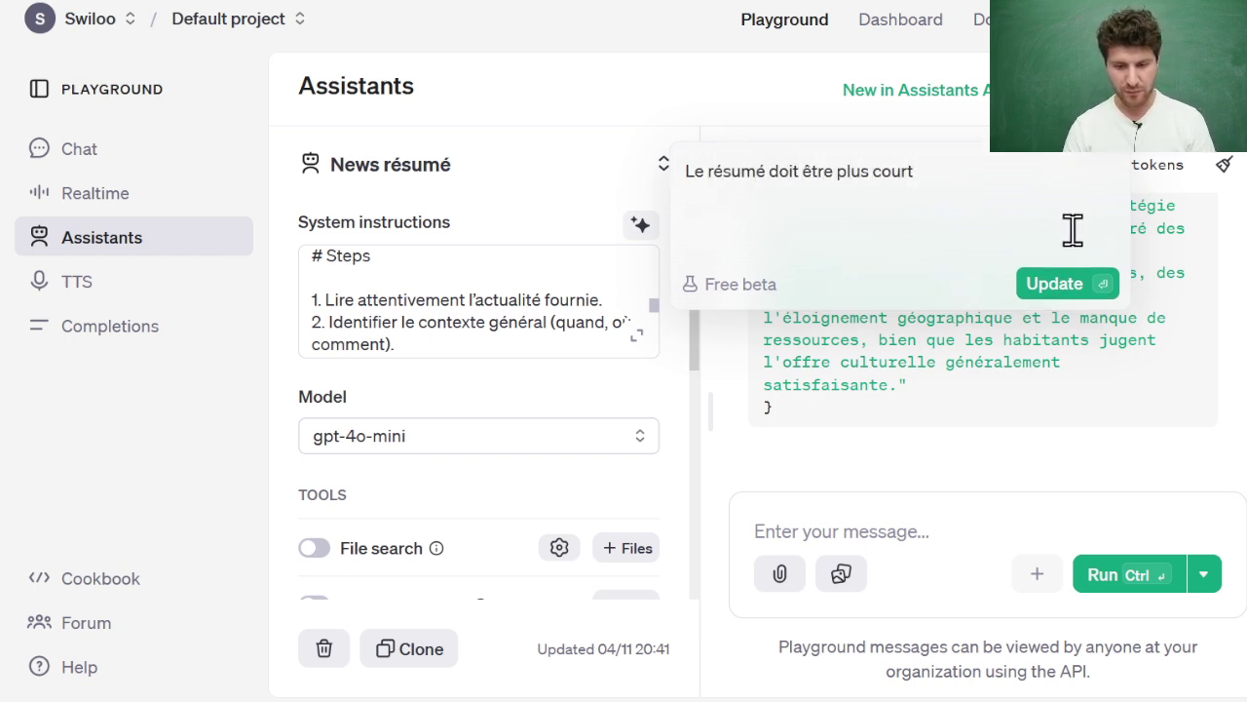
{"action": "left_click", "coordinate": [1052, 290]}
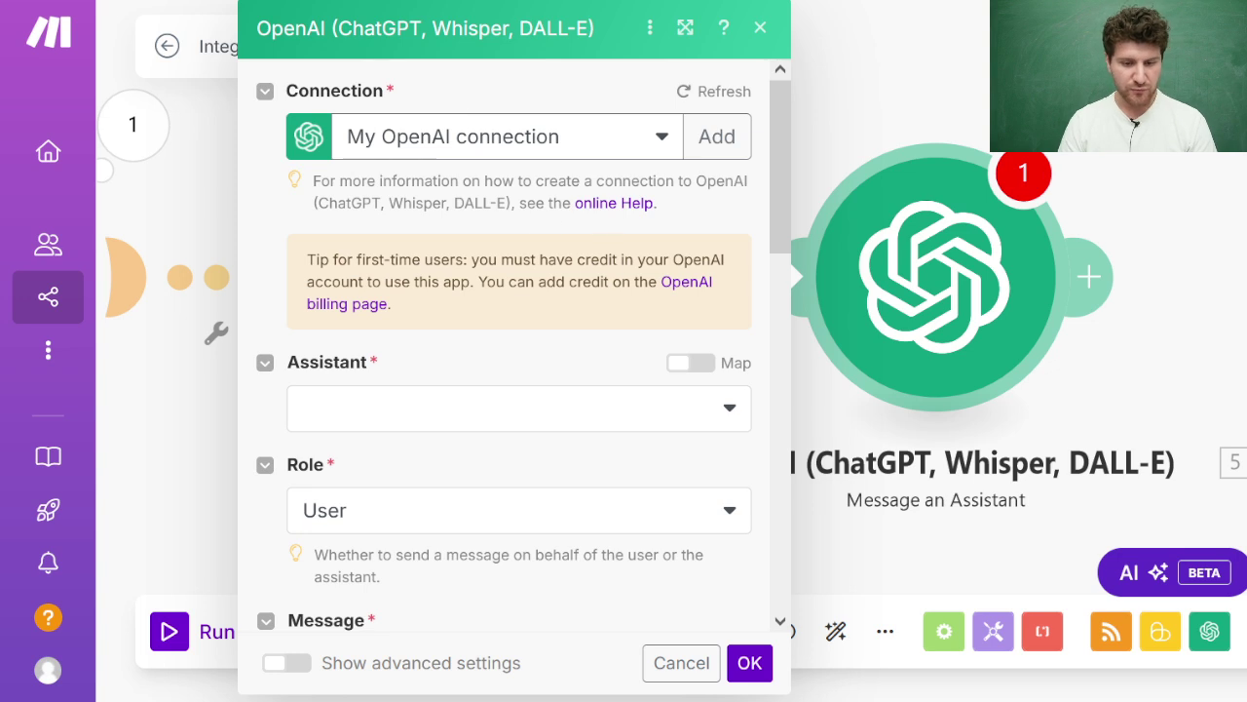
Switch to Make, refresh the assistant list in the OpenAI Message an Assistant module and select News résumé (gpt-4o-mini).
{"action": "left_click", "coordinate": [946, 279]}
{"action": "left_click", "coordinate": [877, 277]}
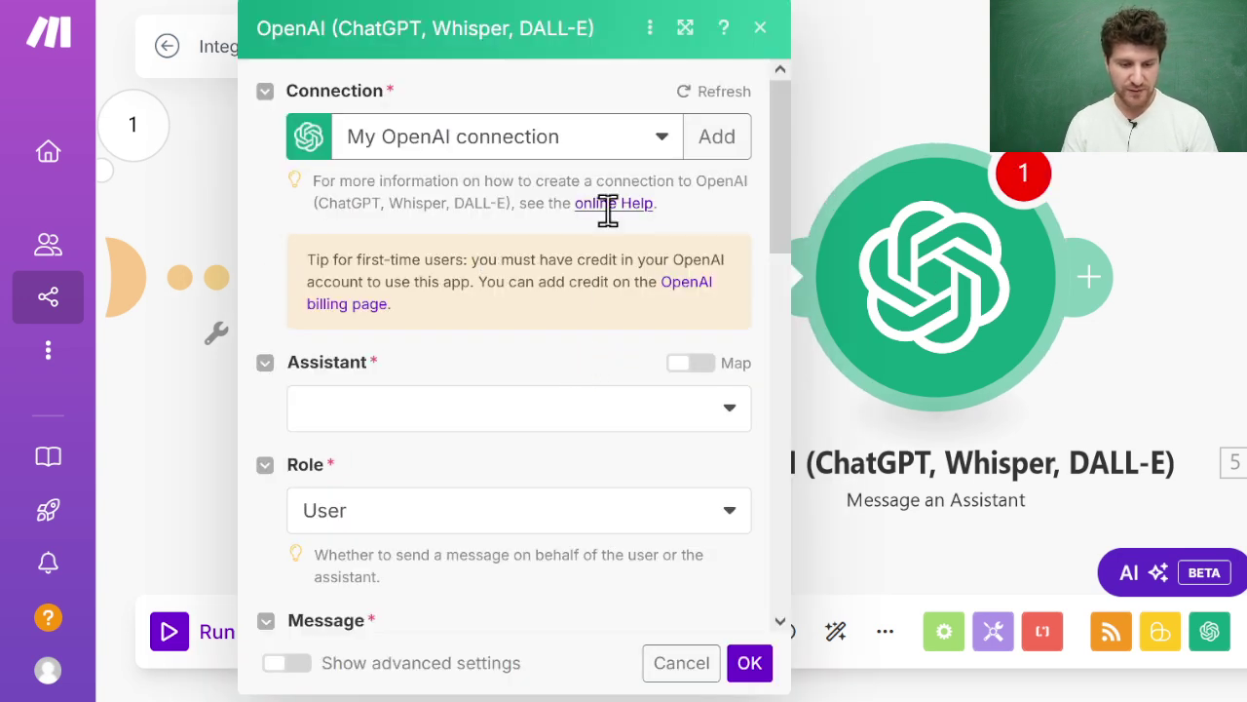
{"action": "scroll", "coordinate": [570, 393], "scroll_direction": "down", "scroll_amount": 4}
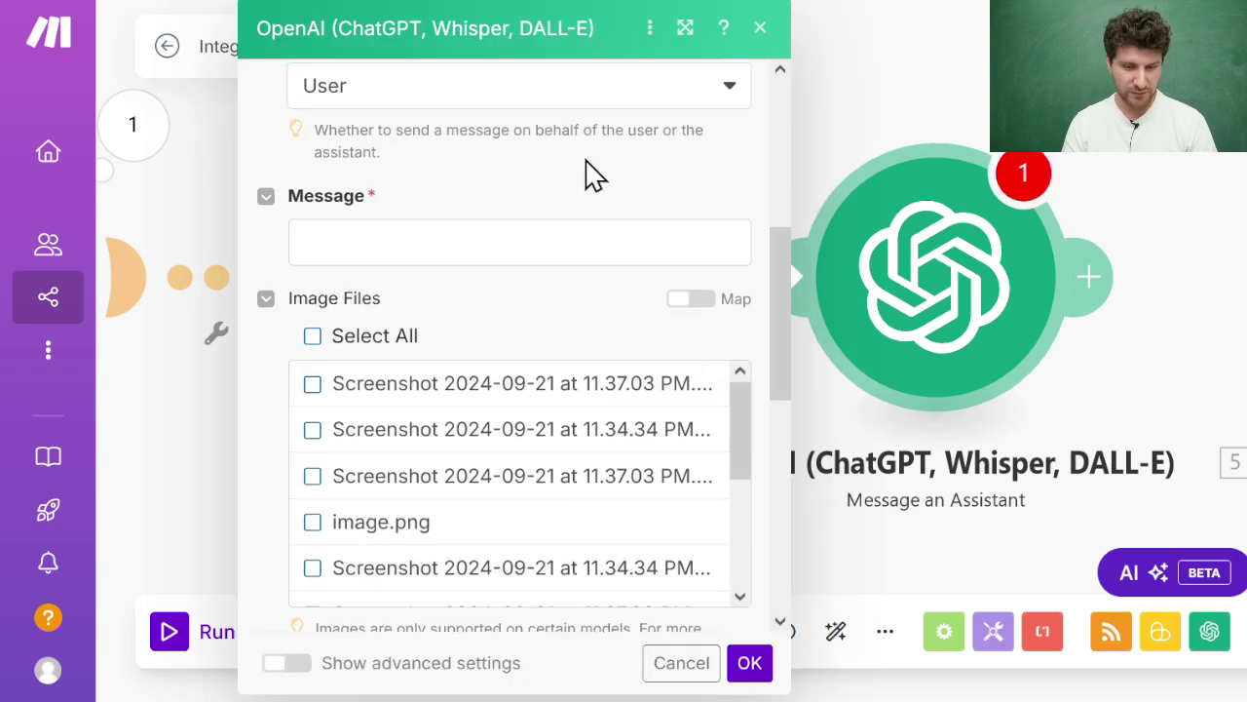
{"action": "scroll", "coordinate": [575, 253], "scroll_direction": "up", "scroll_amount": 3}
{"action": "left_click", "coordinate": [565, 276]}
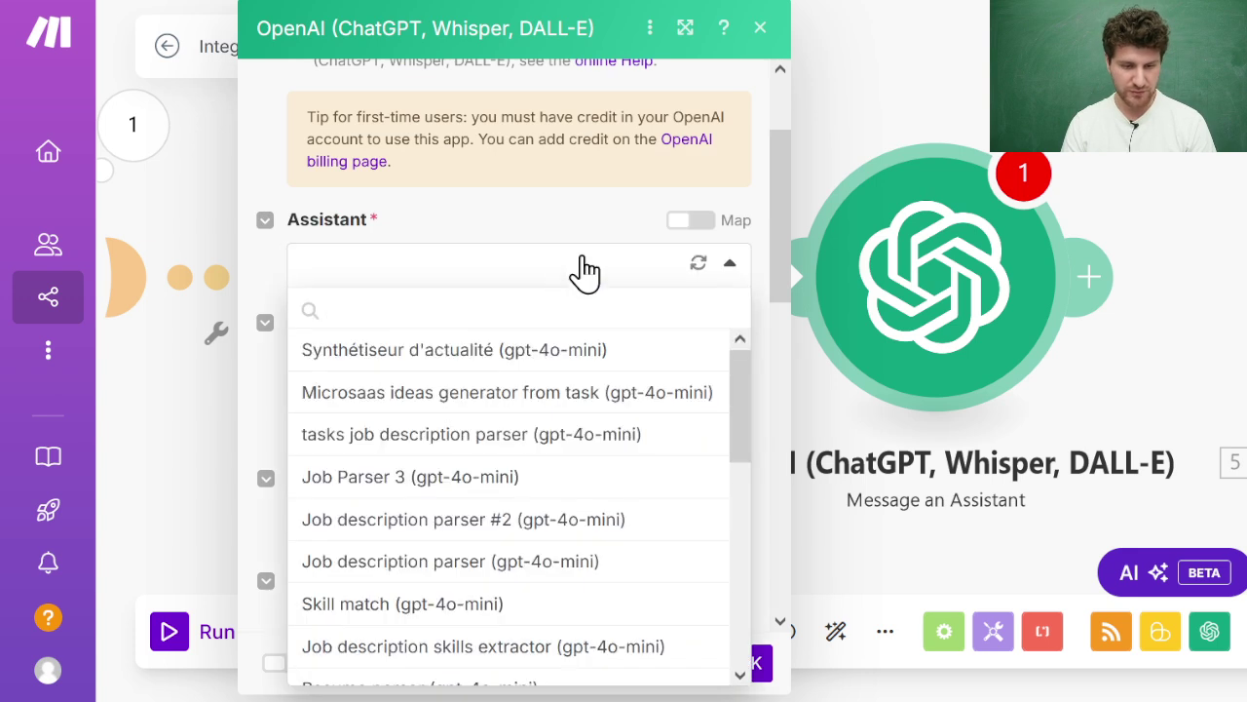
{"action": "left_click", "coordinate": [699, 265]}
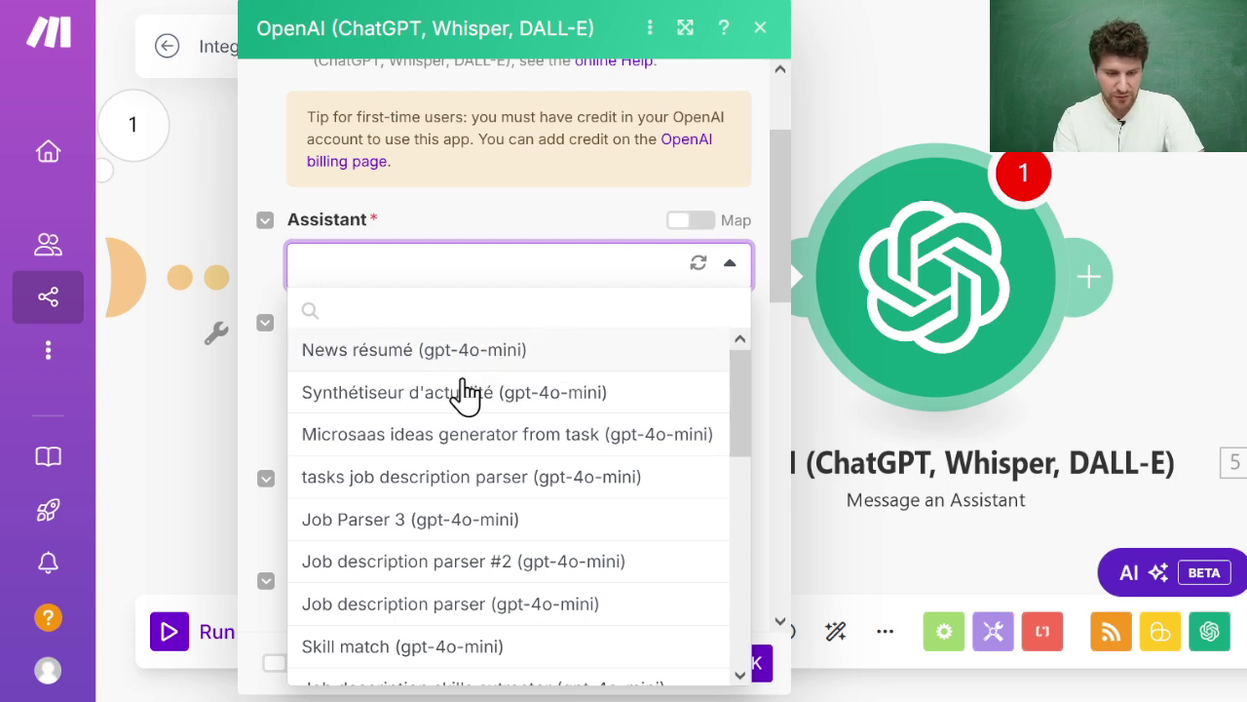
{"action": "left_click", "coordinate": [631, 367]}
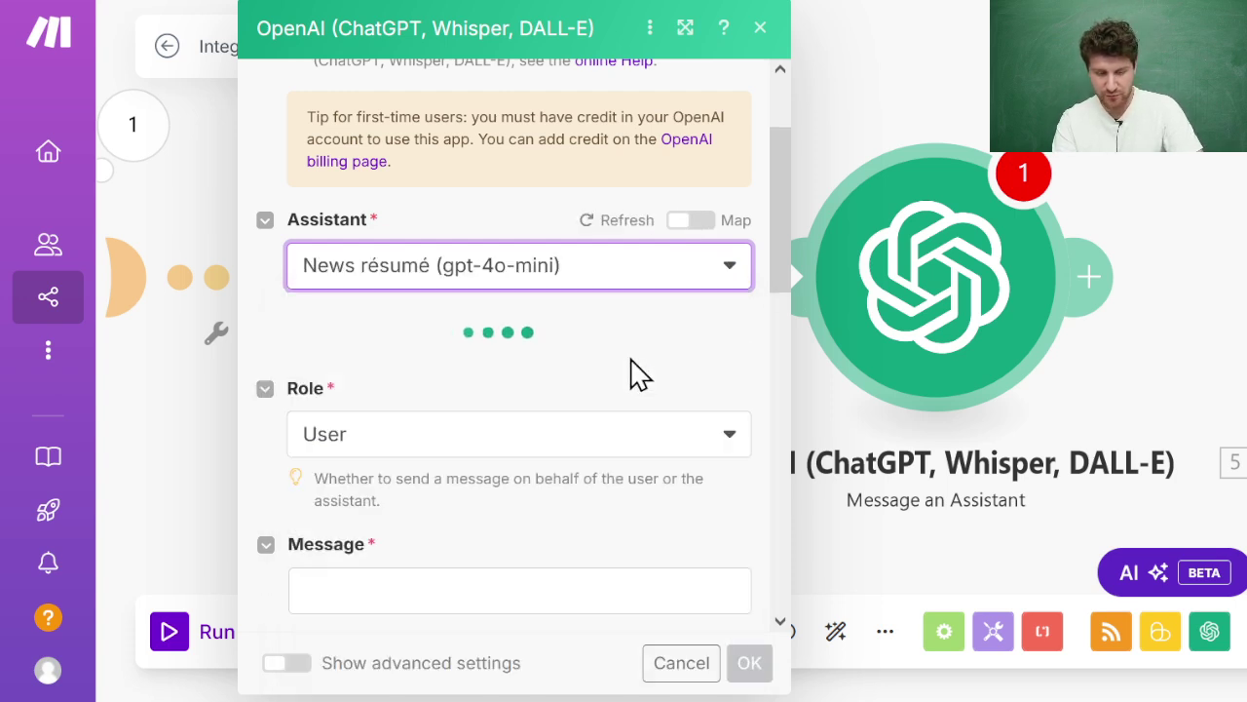
Set the module's message to "Actualité :" followed by ScrapingBee's content value, leave all image files unselected and save the module.
{"action": "scroll", "coordinate": [481, 315], "scroll_direction": "down", "scroll_amount": 1}
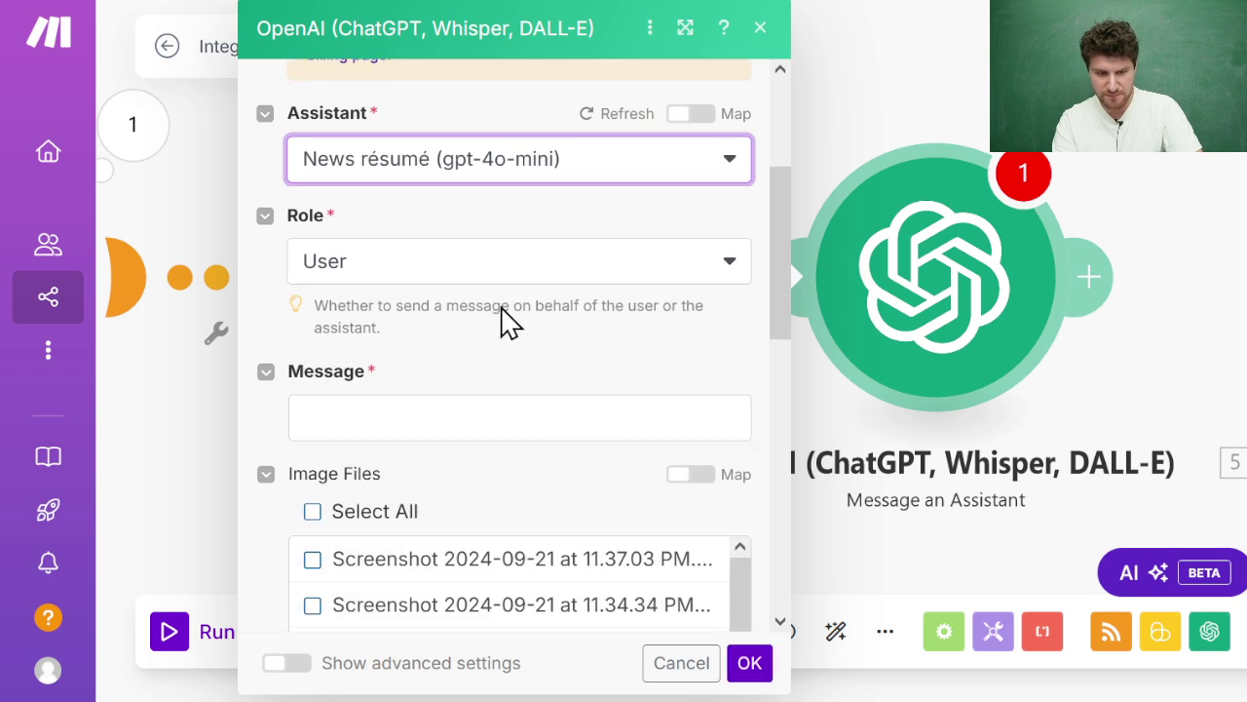
{"action": "scroll", "coordinate": [598, 361], "scroll_direction": "down", "scroll_amount": 4}
{"action": "scroll", "coordinate": [488, 231], "scroll_direction": "up", "scroll_amount": 2}
{"action": "left_click", "coordinate": [492, 239]}
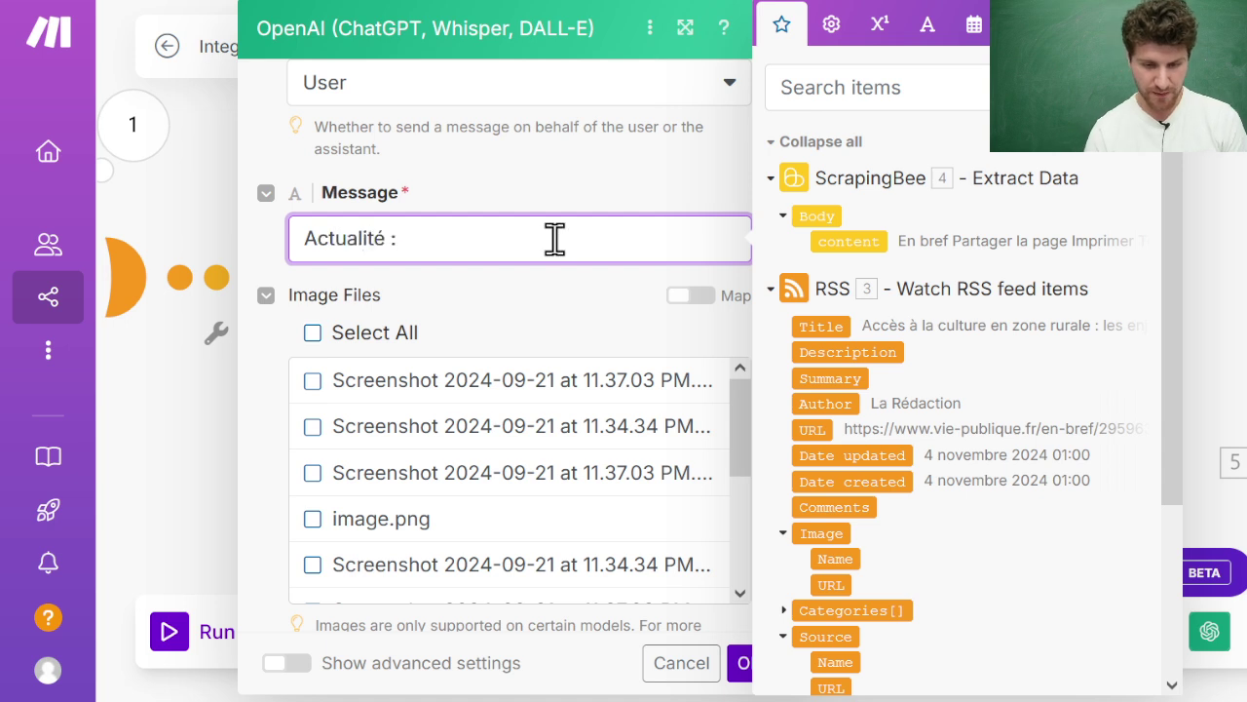
{"action": "left_click", "coordinate": [862, 242]}
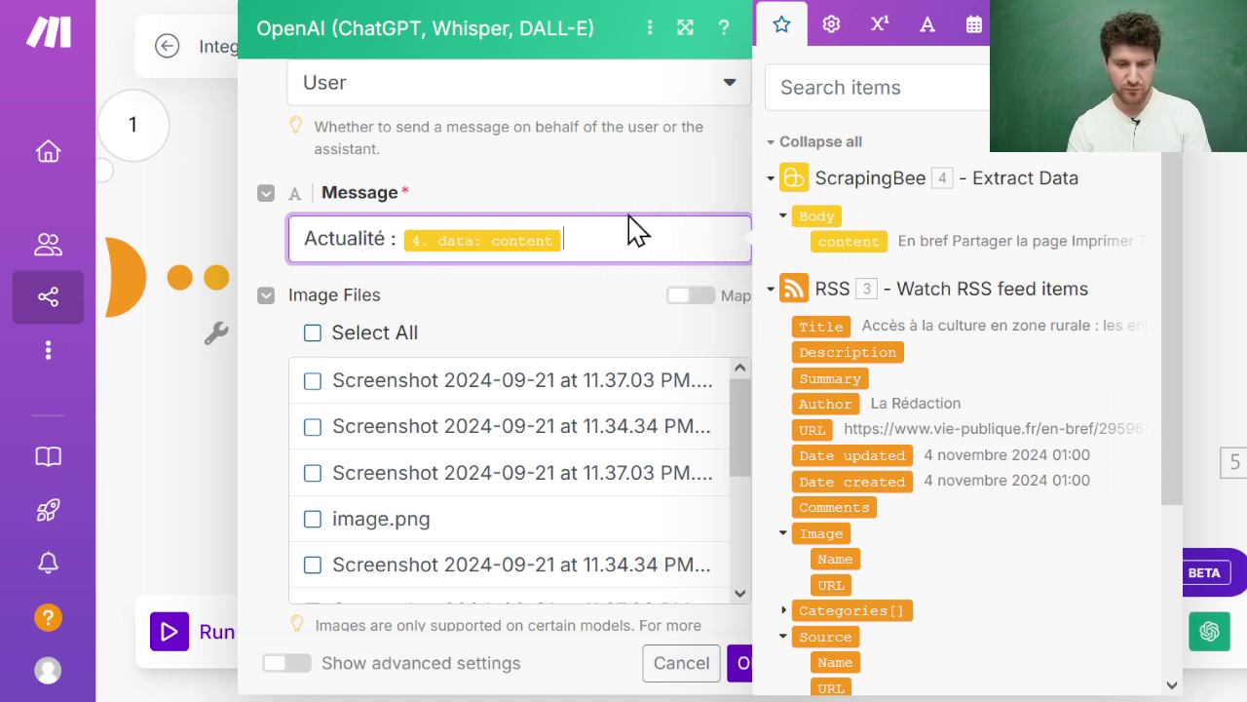
{"action": "left_click", "coordinate": [670, 337]}
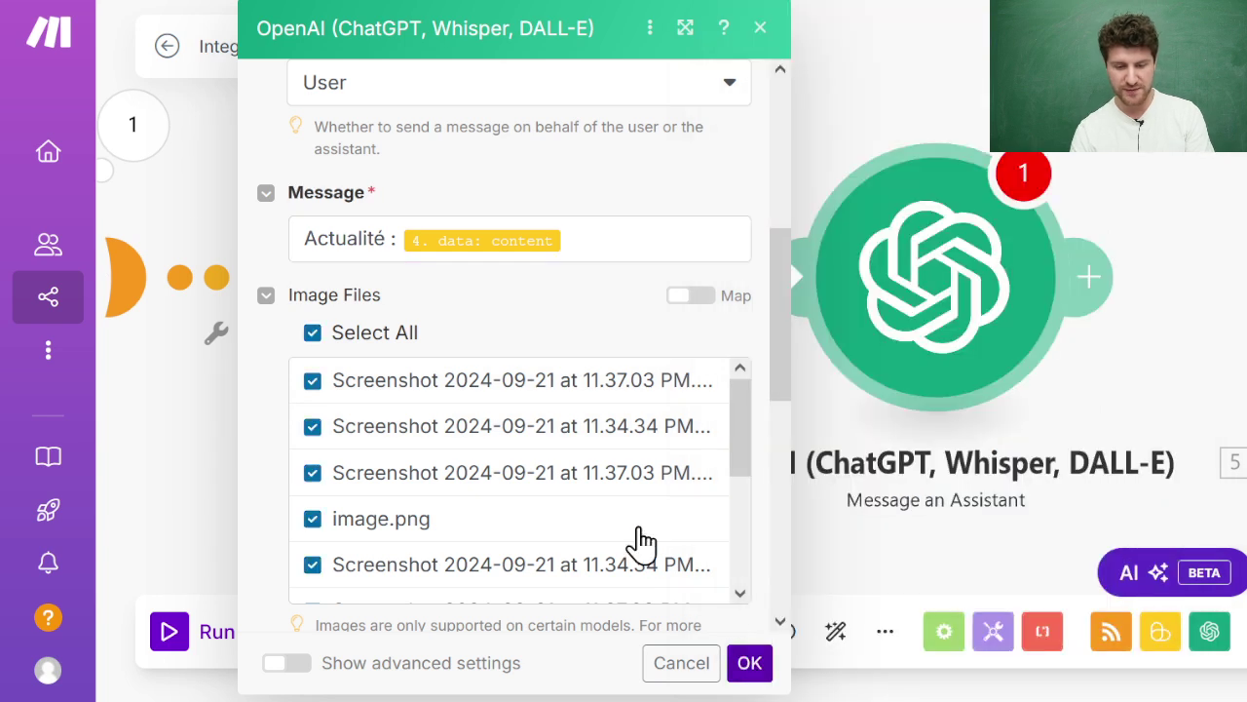
{"action": "left_click", "coordinate": [396, 332]}
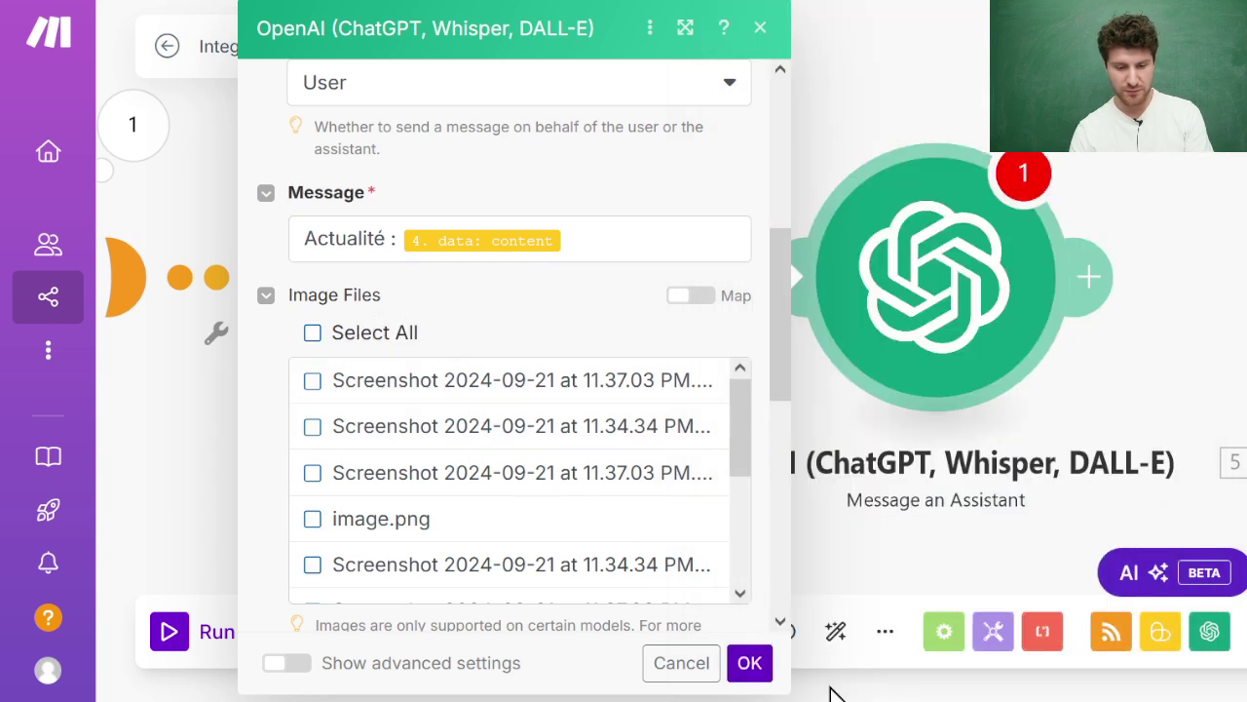
{"action": "left_click", "coordinate": [749, 665]}
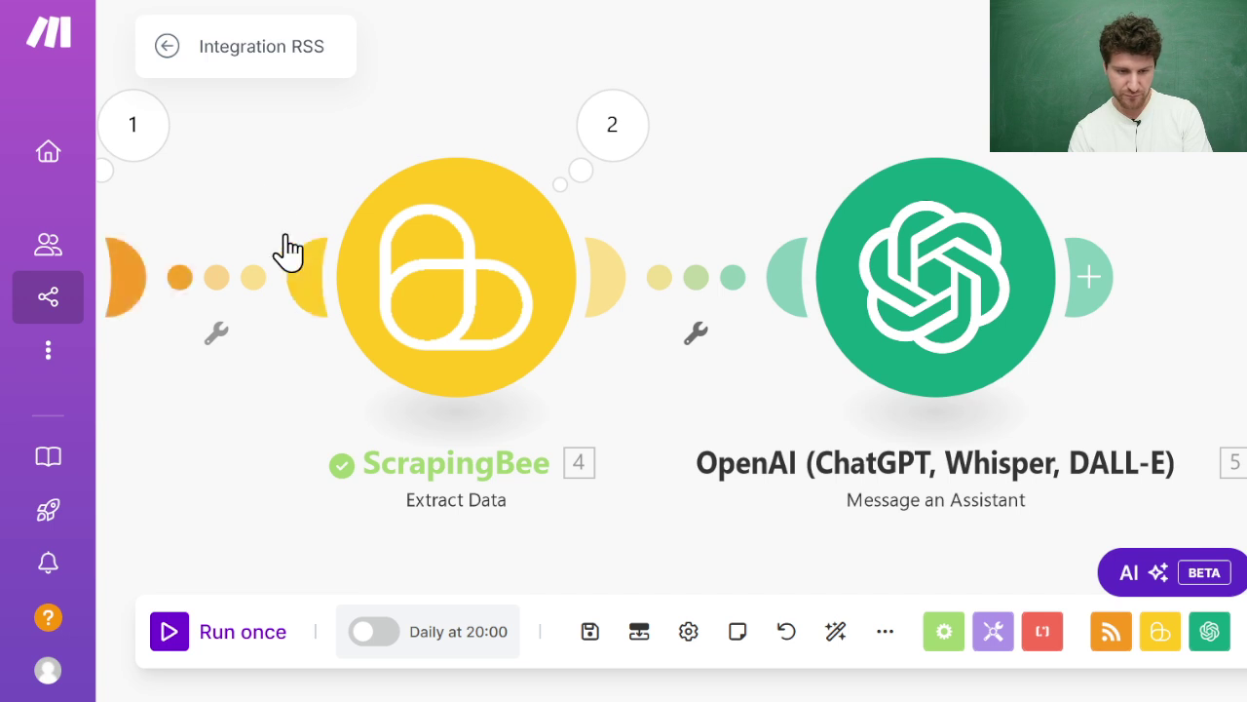
Set the RSS module to start from a manually selected feed item, and run the scenario once.
{"action": "left_click_drag", "start_coordinate": [278, 202], "coordinate": [571, 209]}
{"action": "right_click", "coordinate": [352, 250]}
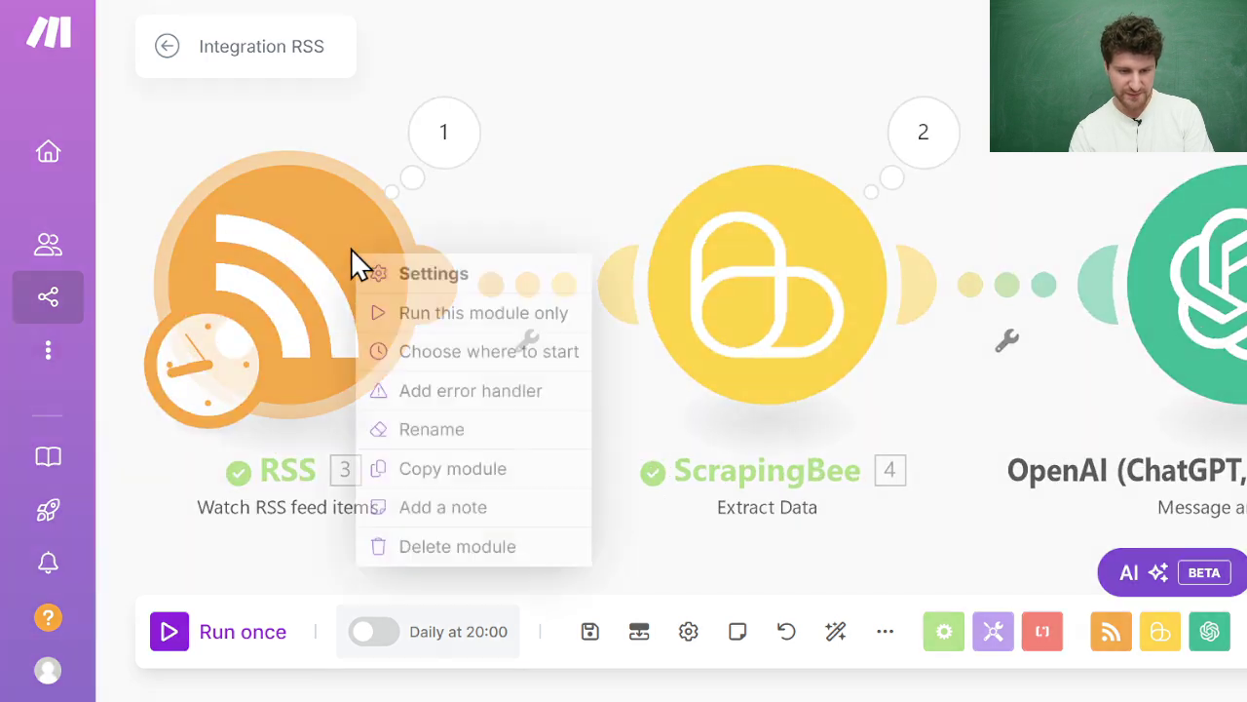
{"action": "left_click", "coordinate": [539, 360]}
{"action": "left_click_drag", "start_coordinate": [501, 304], "coordinate": [529, 380]}
{"action": "left_click", "coordinate": [523, 376]}
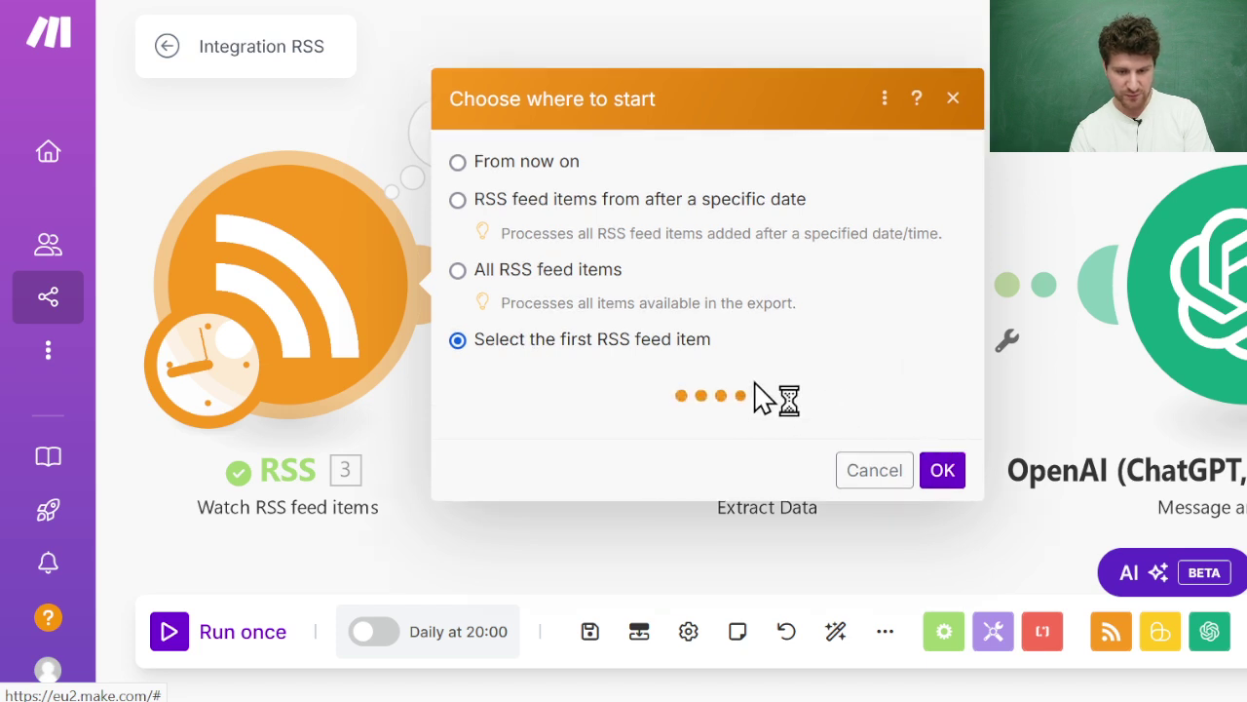
{"action": "left_click", "coordinate": [640, 366]}
{"action": "left_click", "coordinate": [947, 670]}
{"action": "left_click", "coordinate": [243, 651]}
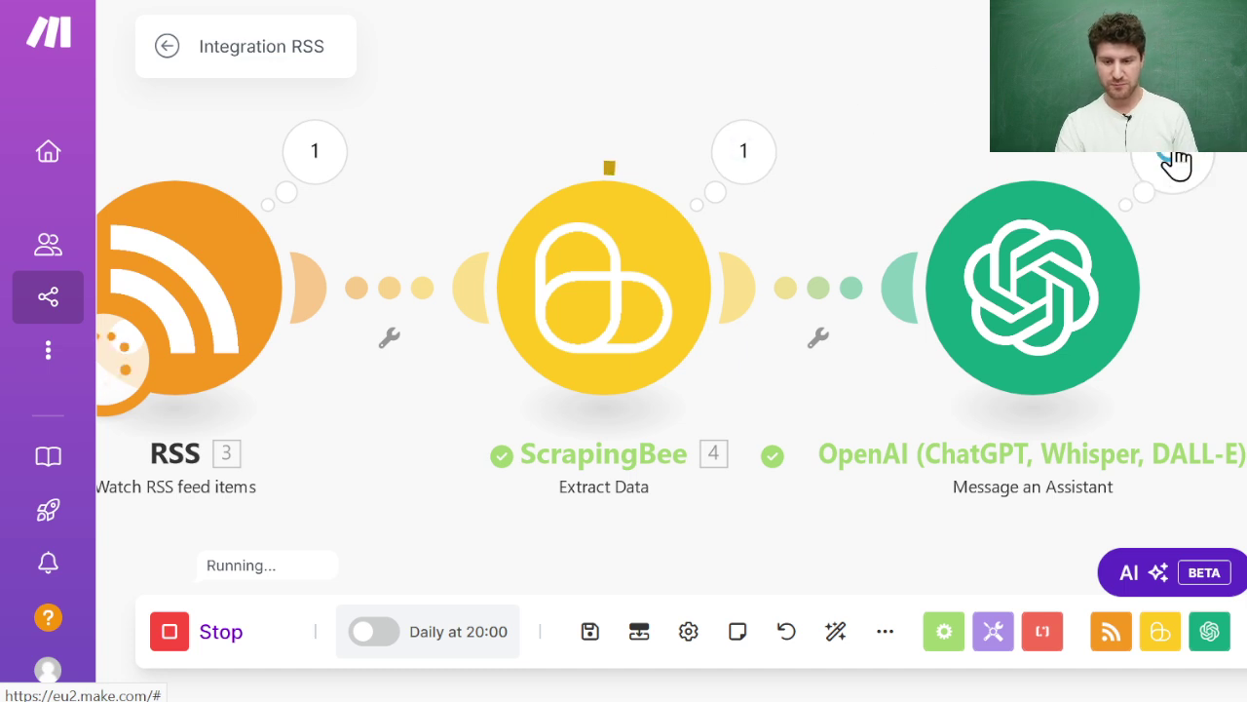
Examine the OpenAI module's output bundle, reading the summary text in its Result field.
{"action": "left_click", "coordinate": [1177, 164]}
{"action": "scroll", "coordinate": [790, 385], "scroll_direction": "down", "scroll_amount": 5}
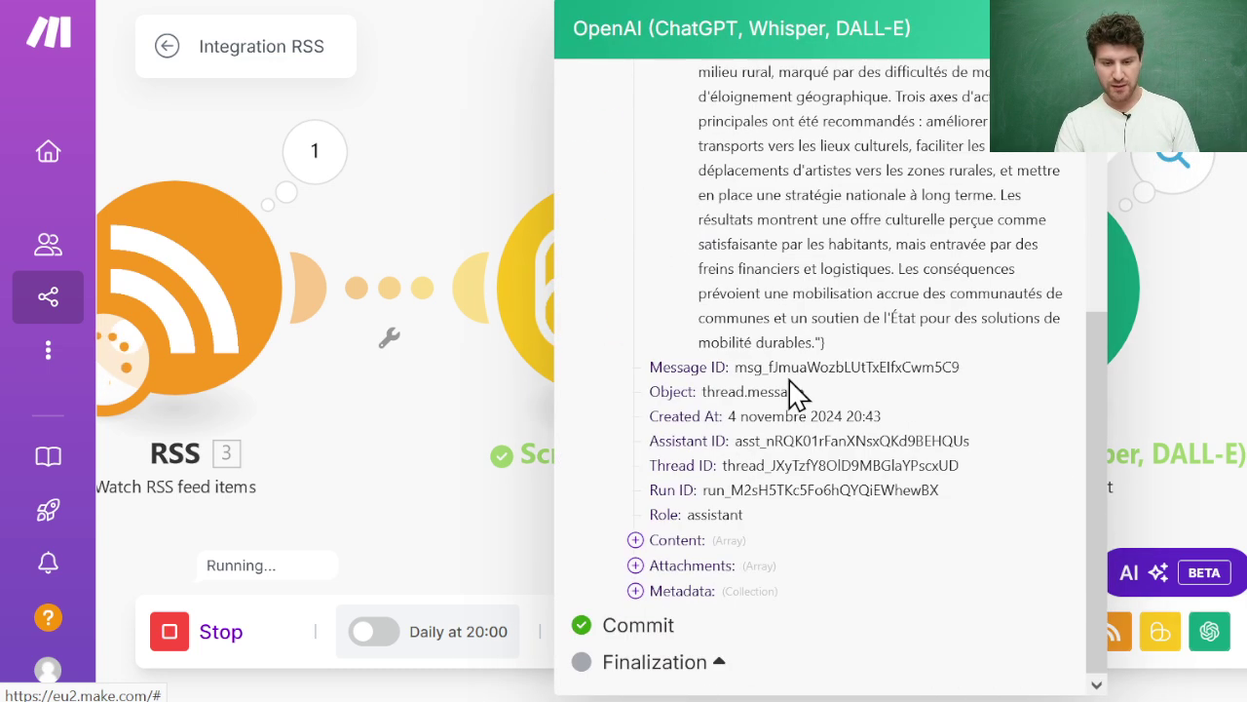
{"action": "scroll", "coordinate": [794, 390], "scroll_direction": "up", "scroll_amount": 3}
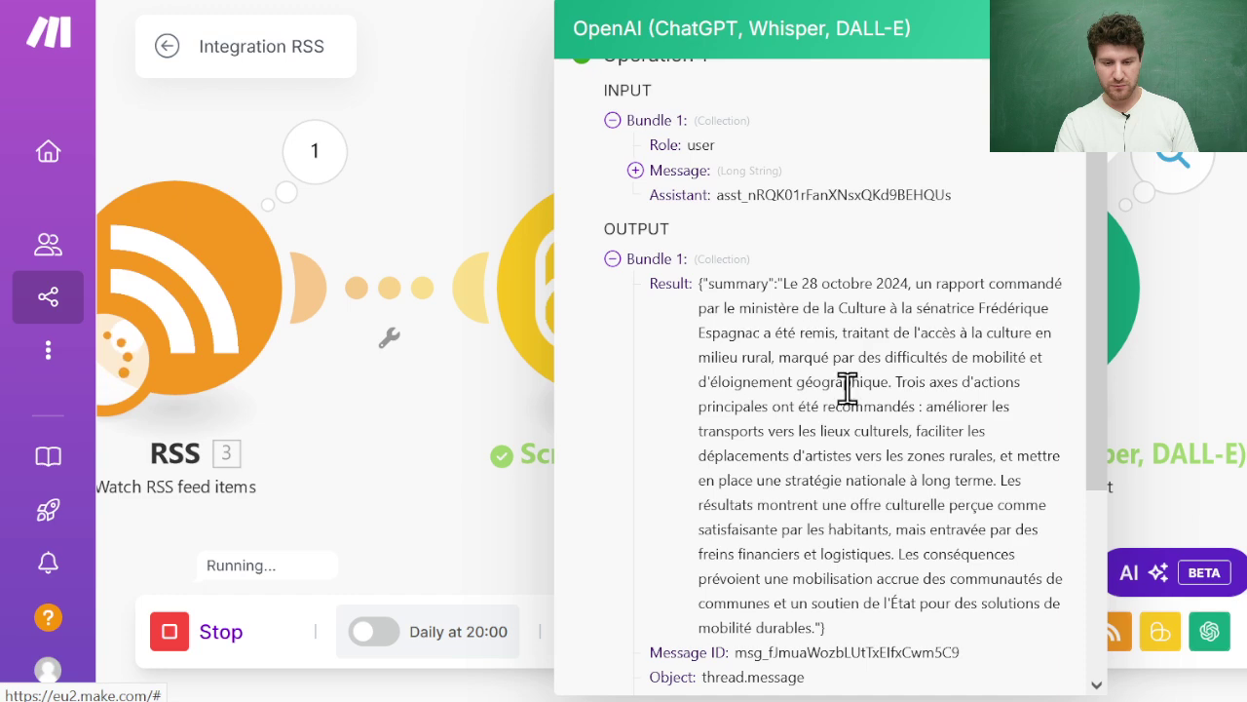
Examine the message sent to the assistant and the returned result in the OpenAI module's first operation, then close the output.
{"action": "scroll", "coordinate": [841, 468], "scroll_direction": "down", "scroll_amount": 2}
{"action": "scroll", "coordinate": [848, 450], "scroll_direction": "up", "scroll_amount": 3}
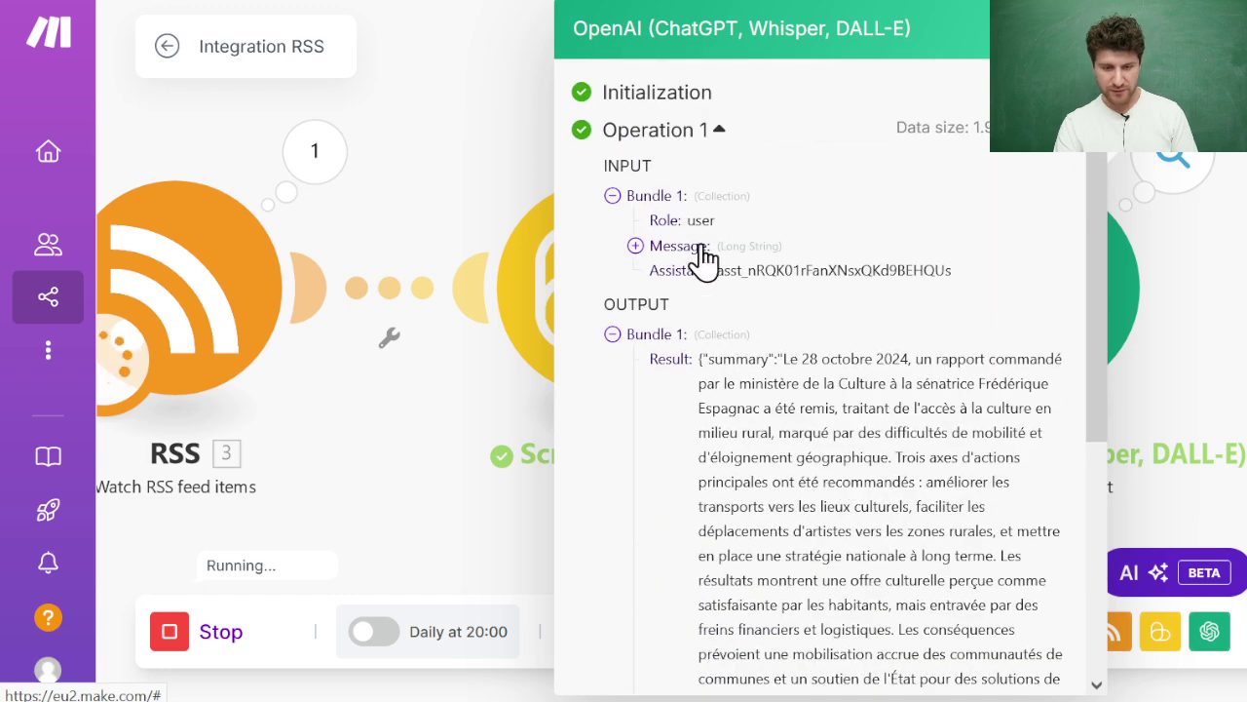
{"action": "left_click", "coordinate": [653, 248]}
{"action": "left_click_drag", "start_coordinate": [726, 276], "coordinate": [885, 432]}
{"action": "scroll", "coordinate": [885, 412], "scroll_direction": "down", "scroll_amount": 10}
{"action": "scroll", "coordinate": [898, 400], "scroll_direction": "down", "scroll_amount": 8}
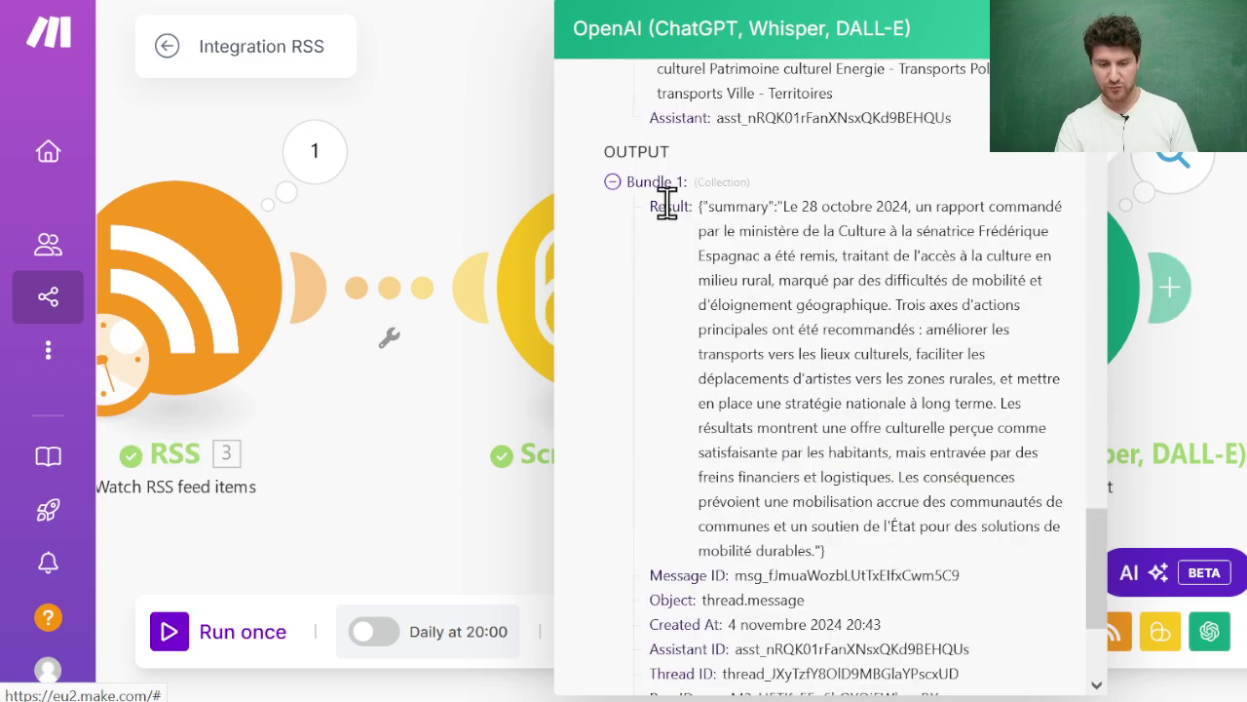
{"action": "left_click", "coordinate": [659, 183]}
{"action": "left_click", "coordinate": [655, 592]}
{"action": "scroll", "coordinate": [901, 488], "scroll_direction": "down", "scroll_amount": 5}
{"action": "scroll", "coordinate": [899, 469], "scroll_direction": "up", "scroll_amount": 3}
{"action": "left_click_drag", "start_coordinate": [834, 487], "coordinate": [685, 141]}
{"action": "left_click", "coordinate": [1082, 30]}
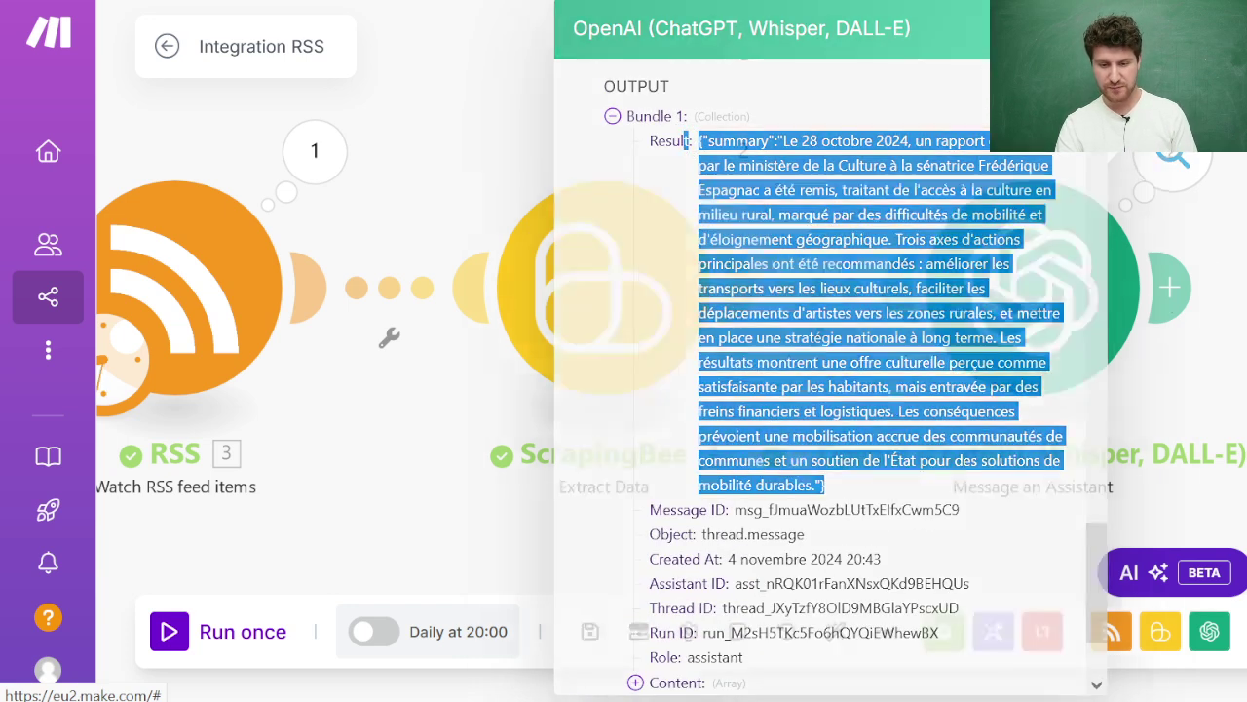
Review the input and output of the OpenAI module's second operation and close the results.
{"action": "left_click_drag", "start_coordinate": [1246, 288], "coordinate": [1150, 285]}
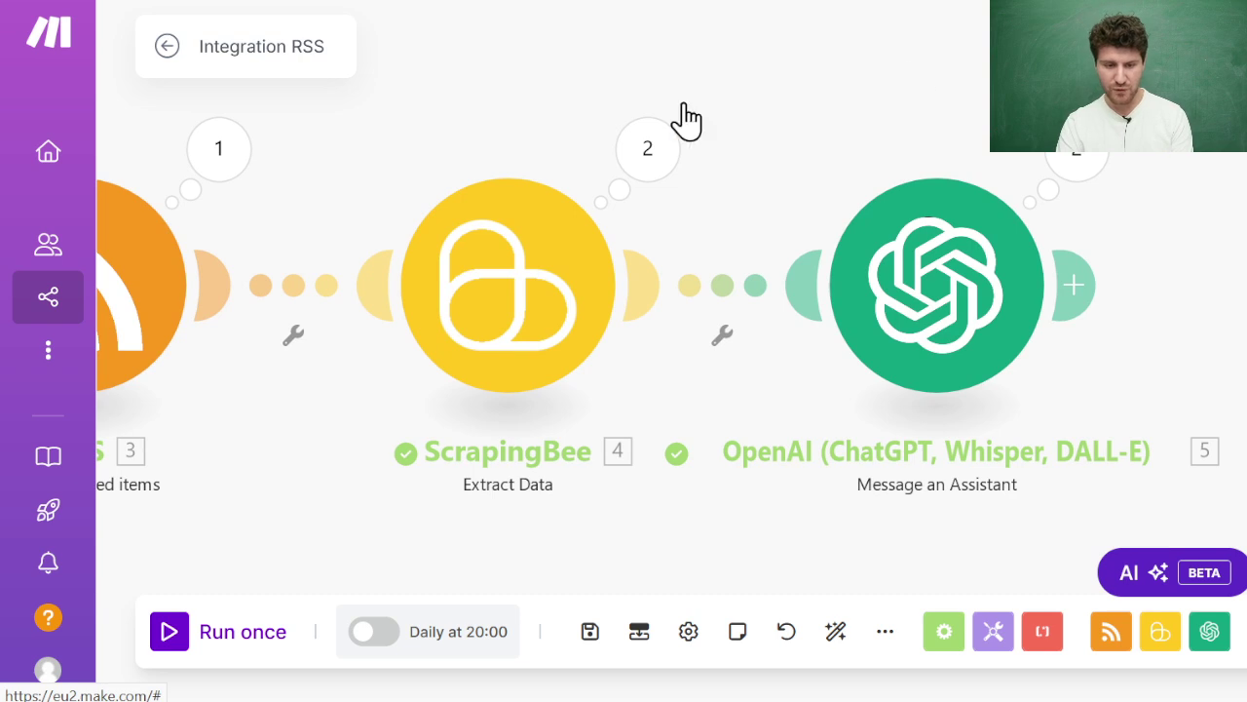
{"action": "left_click", "coordinate": [1070, 161]}
{"action": "left_click", "coordinate": [606, 185]}
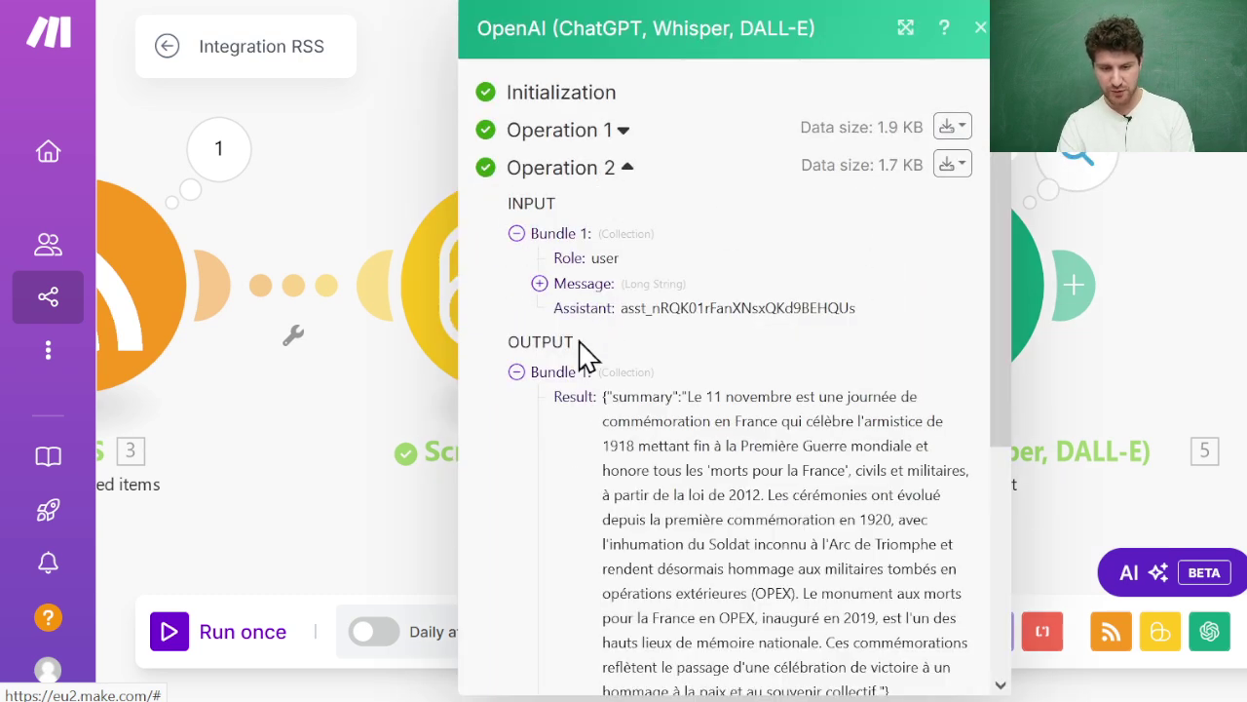
{"action": "left_click", "coordinate": [548, 376]}
{"action": "left_click", "coordinate": [625, 179]}
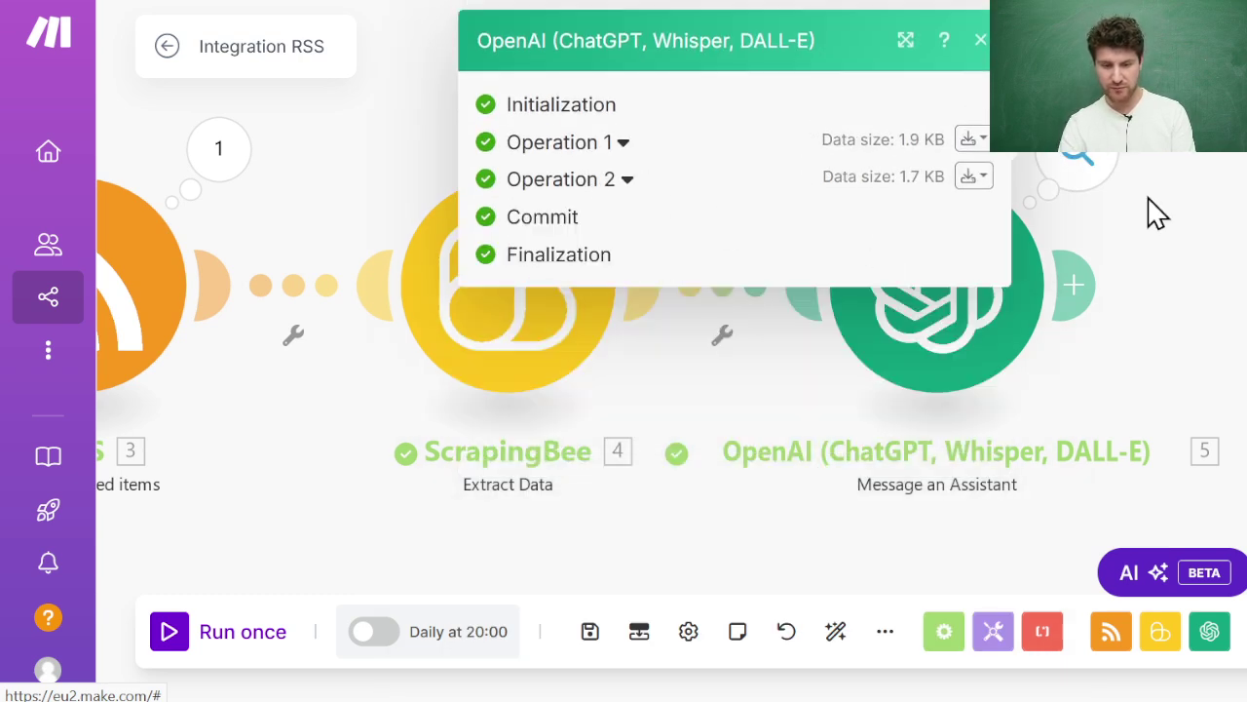
{"action": "left_click", "coordinate": [1206, 207]}
Add a JSON Parse JSON module after the OpenAI module, with the assistant's Result as its JSON string.
{"action": "left_click_drag", "start_coordinate": [1163, 250], "coordinate": [799, 248]}
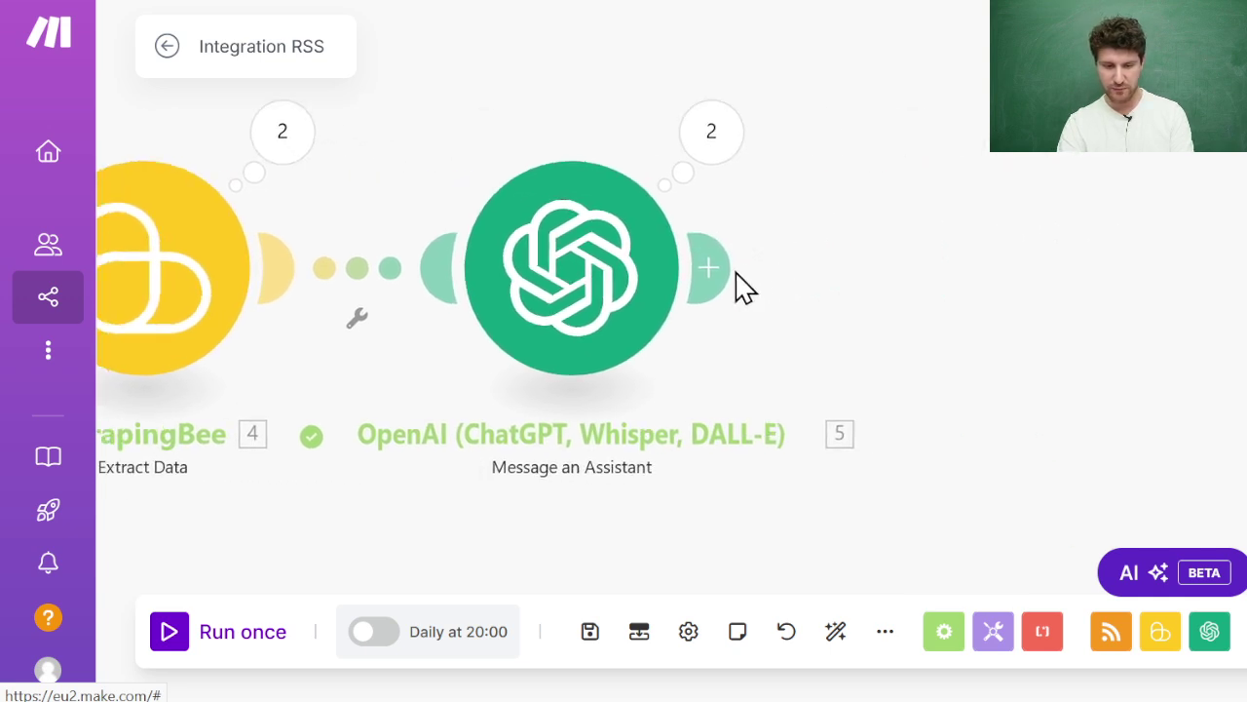
{"action": "left_click", "coordinate": [731, 287]}
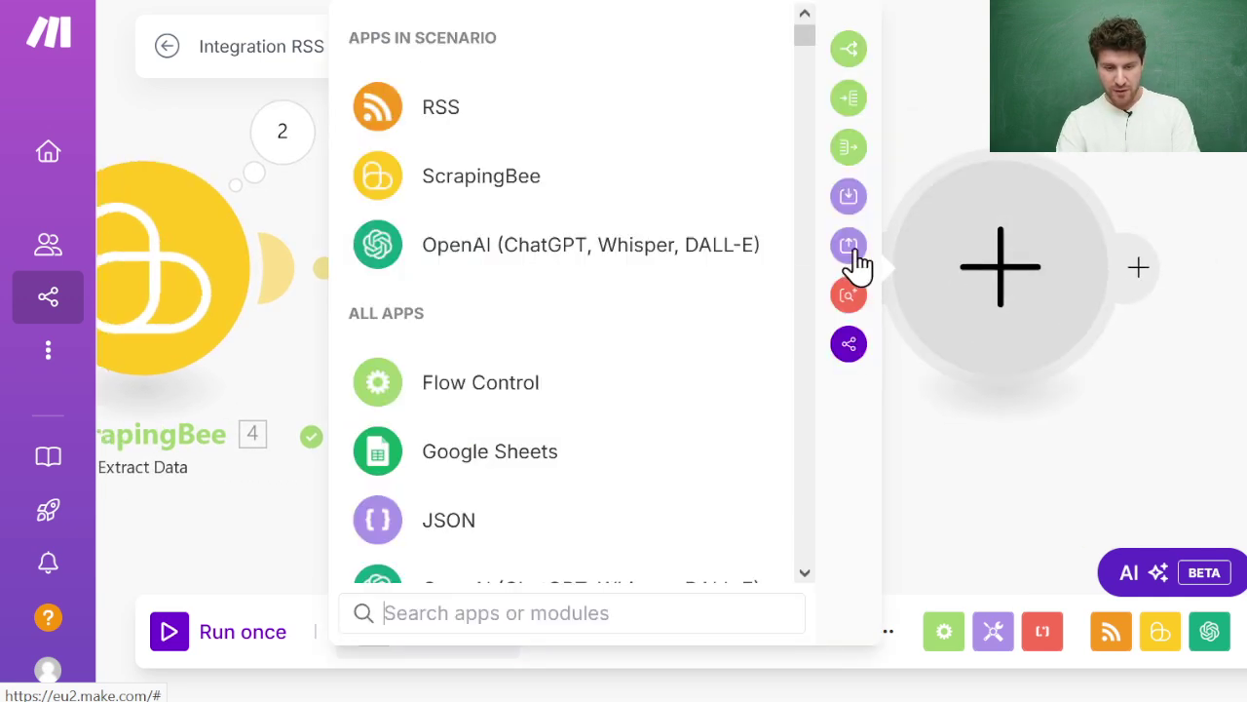
{"action": "left_click", "coordinate": [668, 540]}
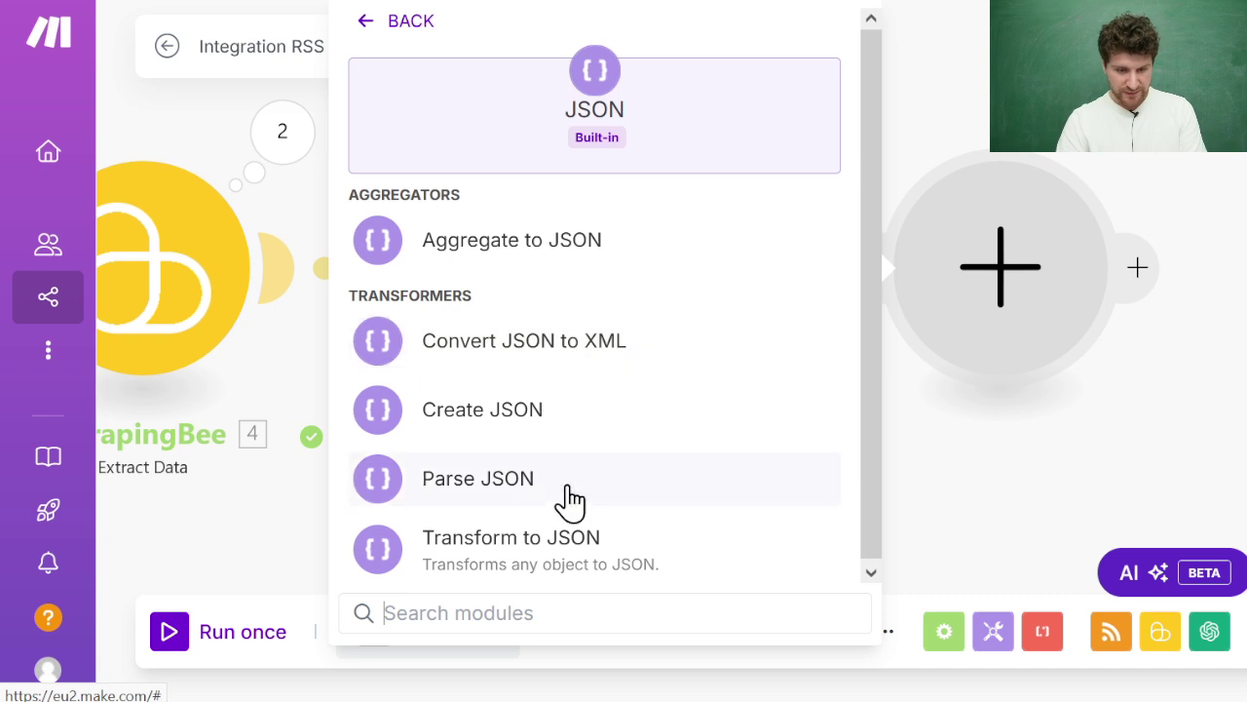
{"action": "left_click", "coordinate": [575, 479]}
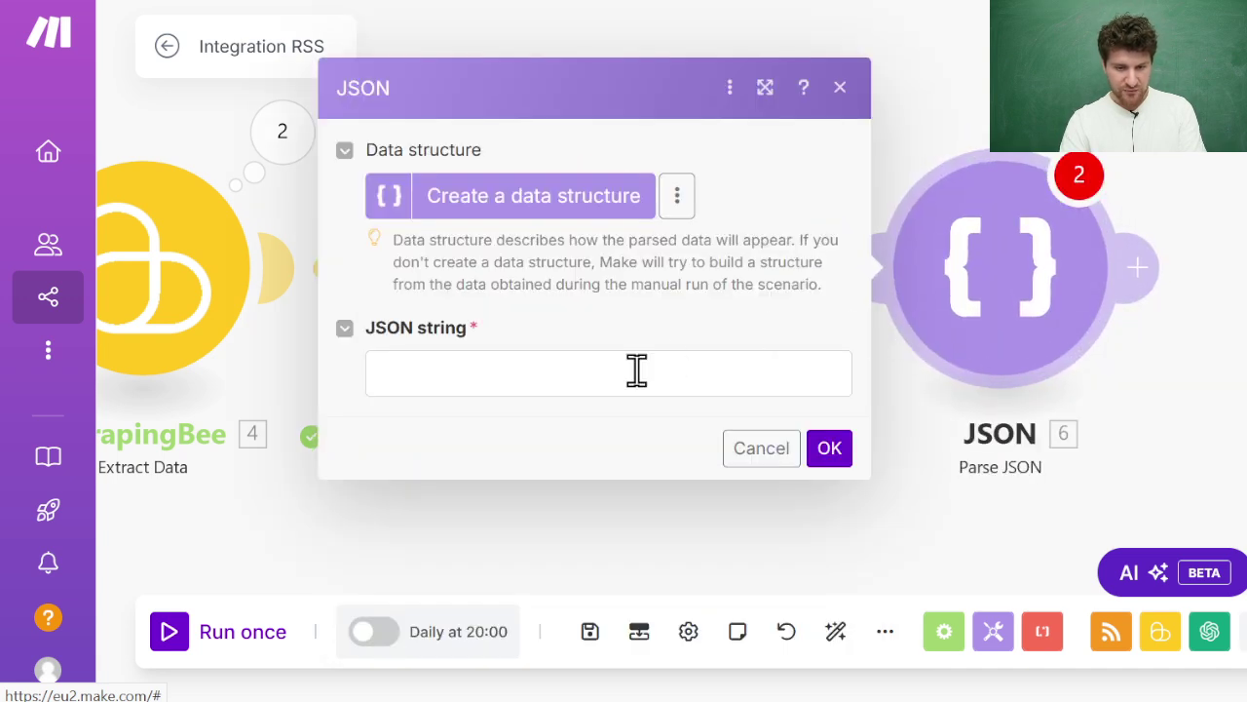
{"action": "left_click", "coordinate": [637, 369]}
{"action": "left_click", "coordinate": [908, 233]}
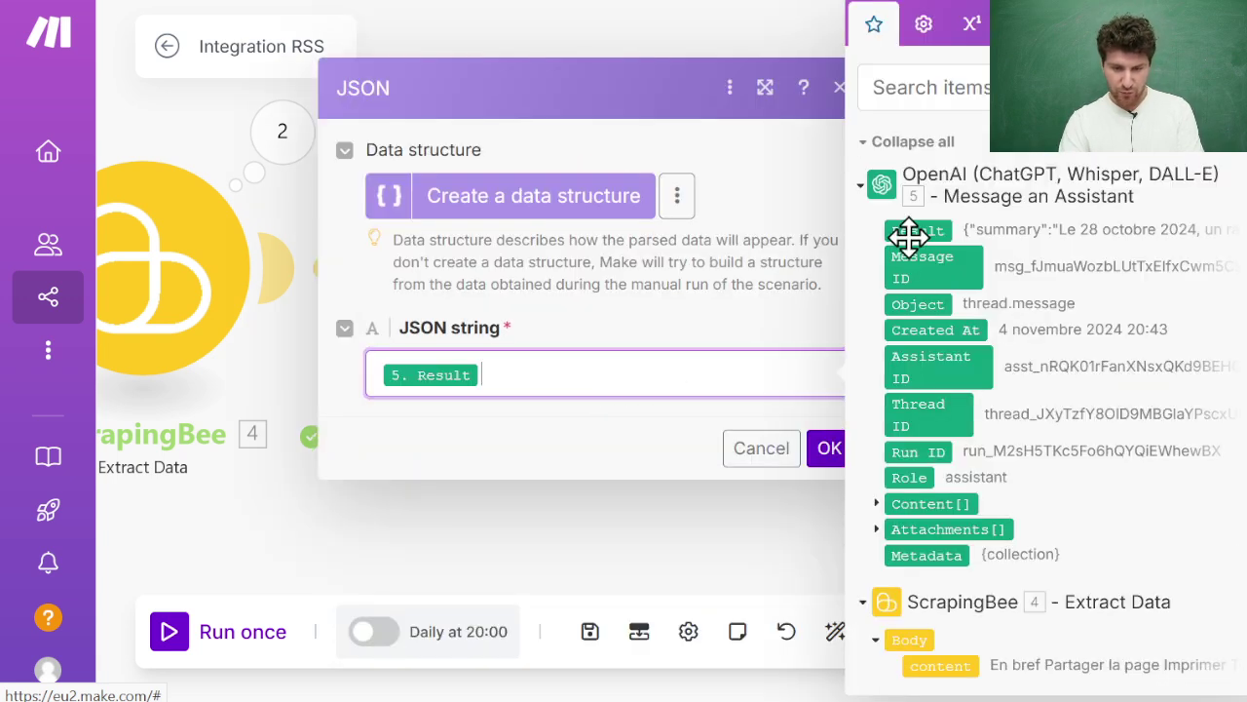
{"action": "left_click", "coordinate": [827, 450]}
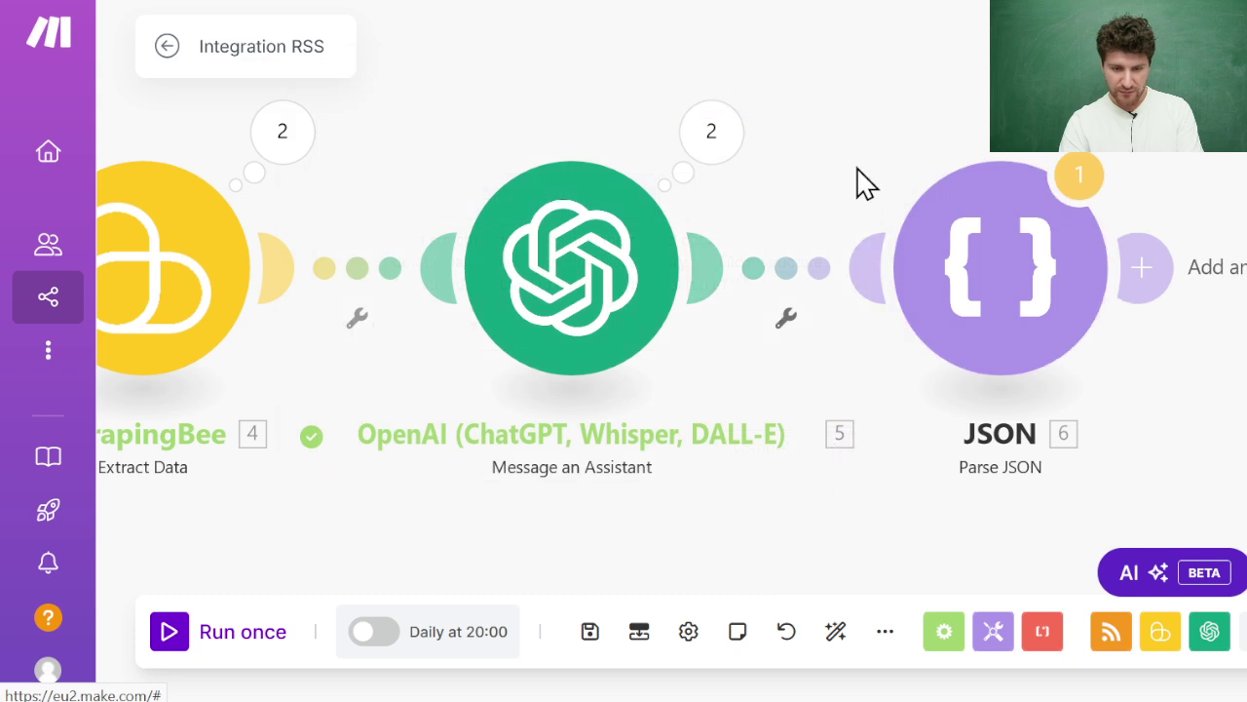
Try to save the scenario, and set the RSS module to start from the feed item beginning "Accès à la culture en zone rurale".
{"action": "scroll", "coordinate": [854, 181], "scroll_direction": "down", "scroll_amount": 2}
{"action": "left_click", "coordinate": [590, 632]}
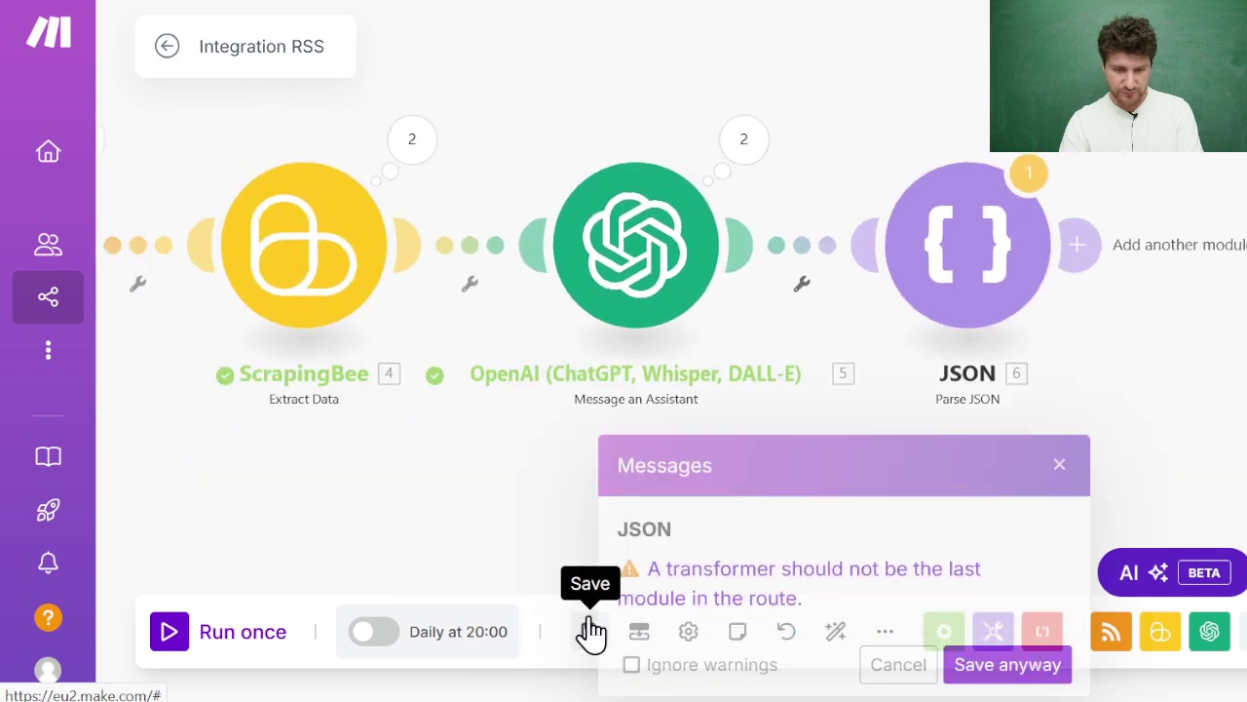
{"action": "scroll", "coordinate": [634, 449], "scroll_direction": "left", "scroll_amount": 5}
{"action": "right_click", "coordinate": [380, 237]}
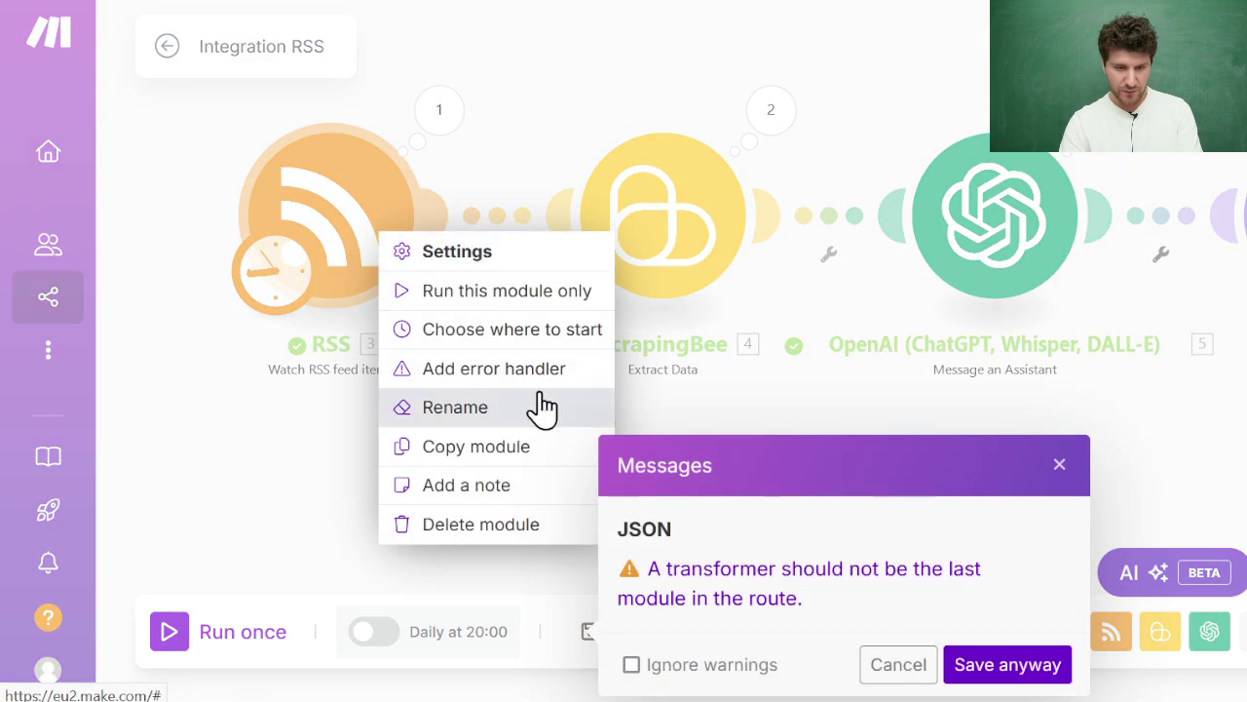
{"action": "left_click", "coordinate": [564, 331]}
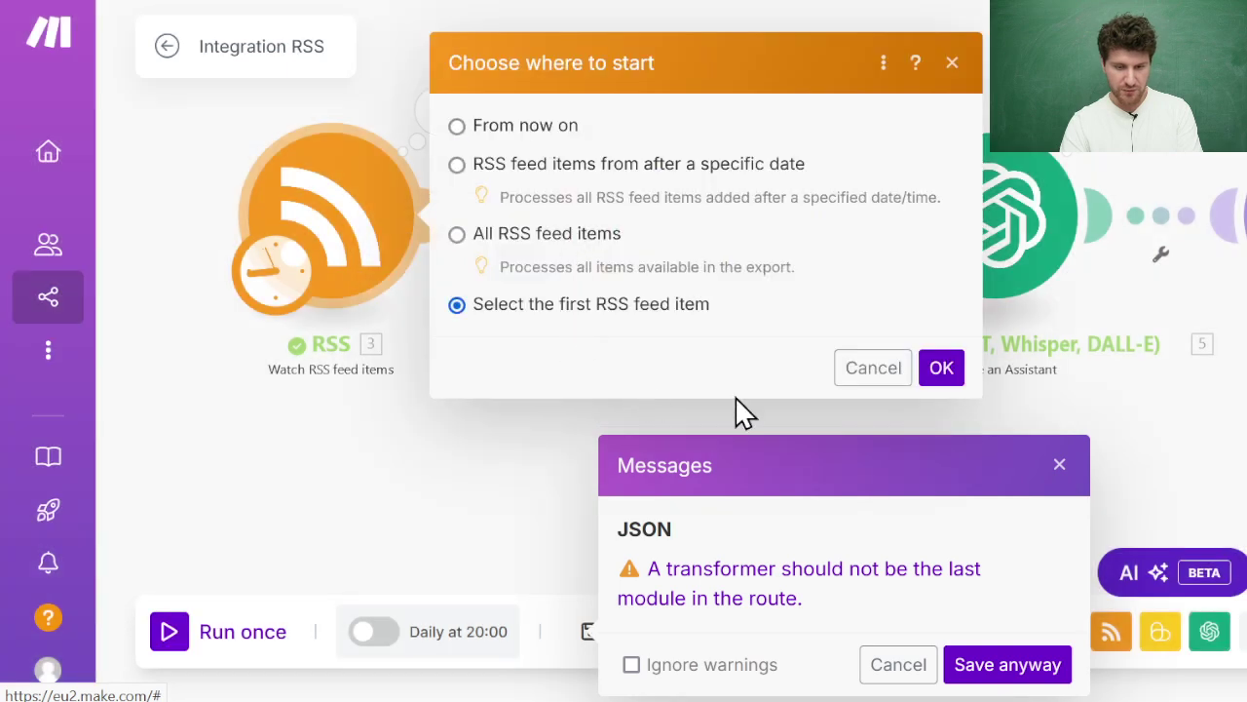
{"action": "left_click", "coordinate": [1060, 465]}
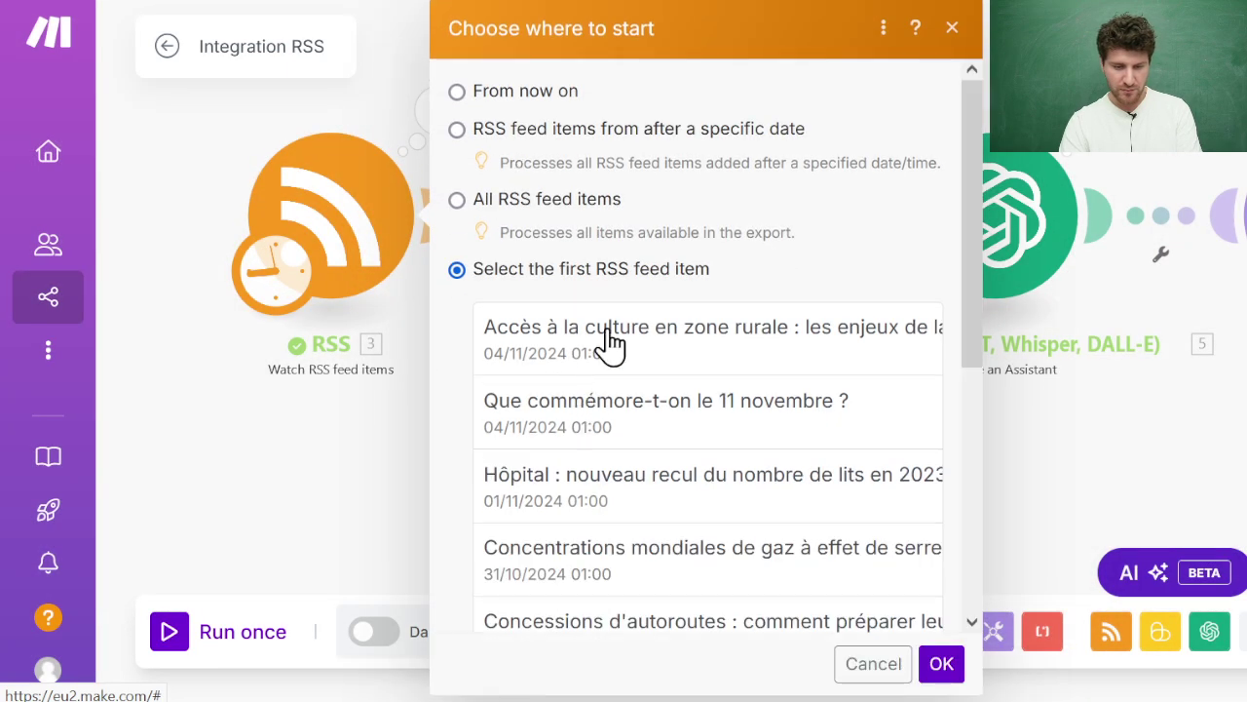
{"action": "left_click", "coordinate": [609, 341]}
{"action": "left_click", "coordinate": [943, 667]}
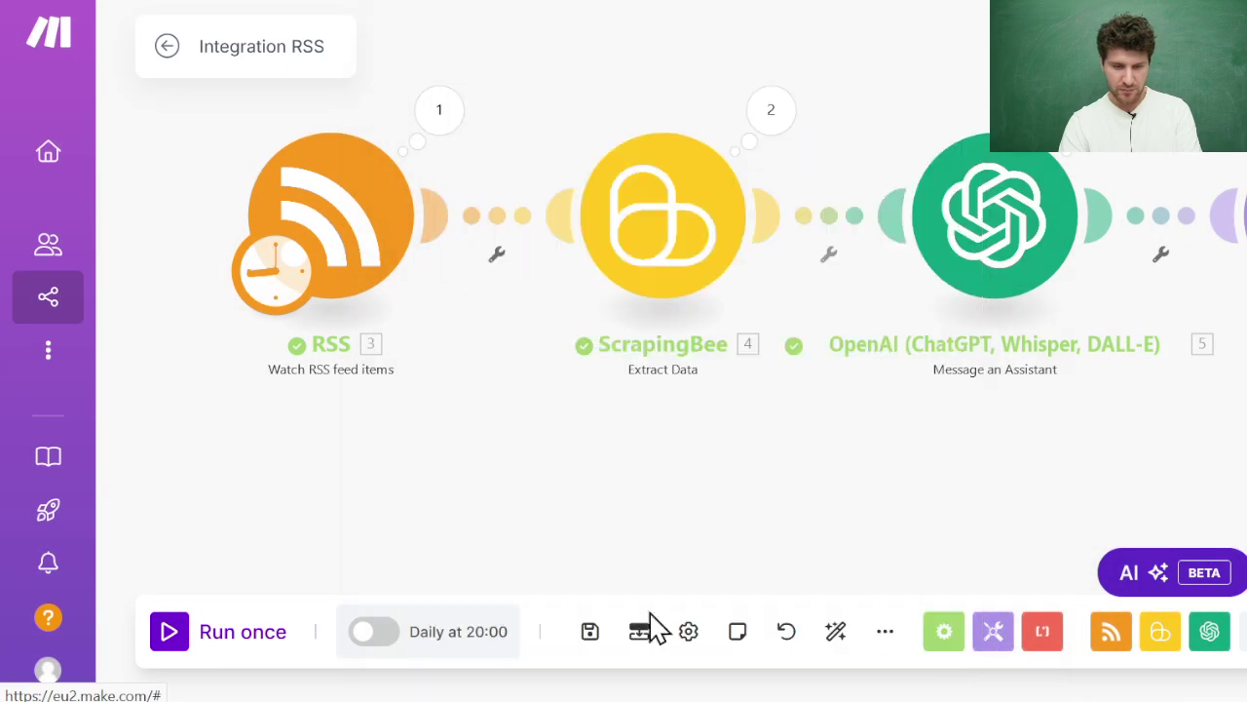
Run the scenario once, briefly viewing the News résumé assistant in the OpenAI Playground before returning to Make.
{"action": "left_click", "coordinate": [173, 638]}
{"action": "left_click", "coordinate": [809, 451]}
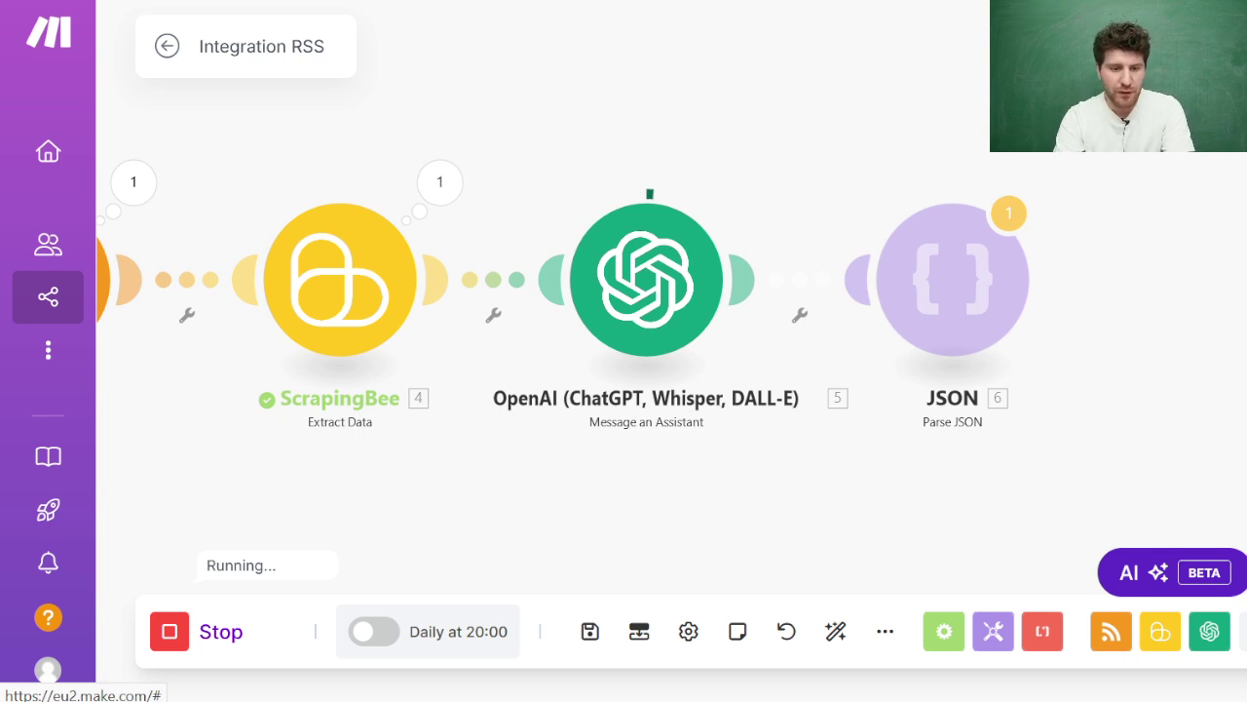
{"action": "key", "text": "alt+Tab"}
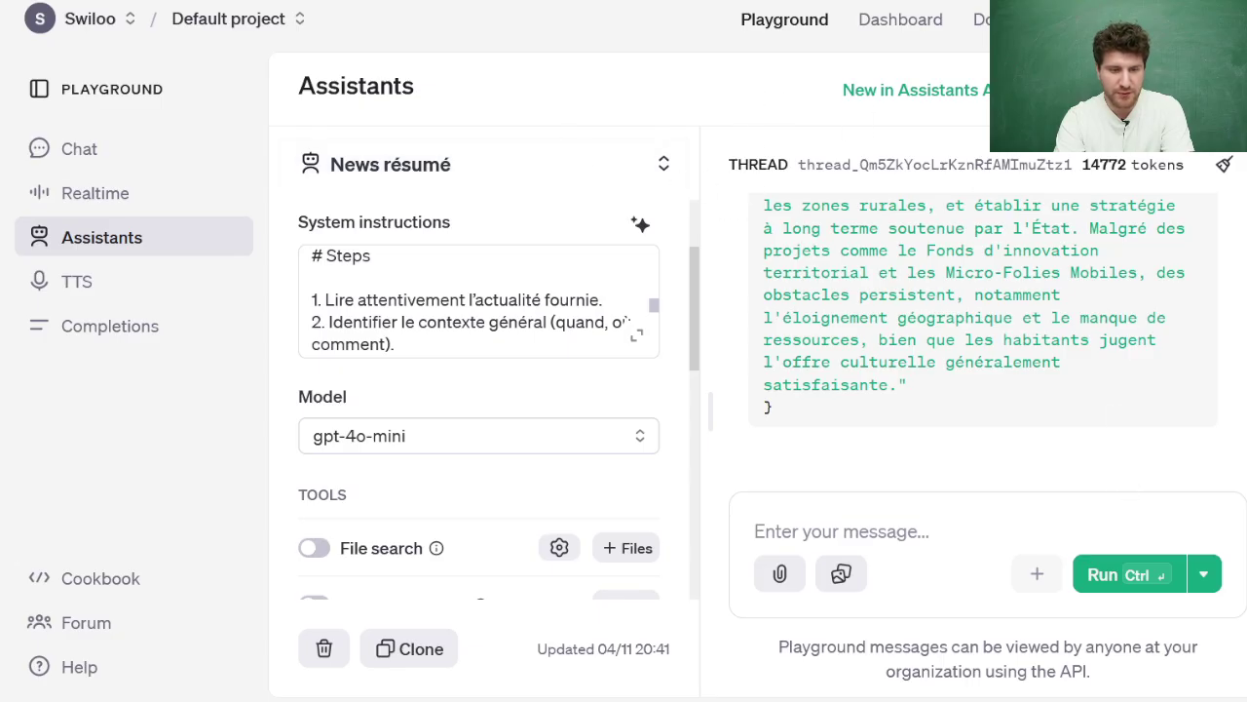
{"action": "key", "text": "alt+Tab"}
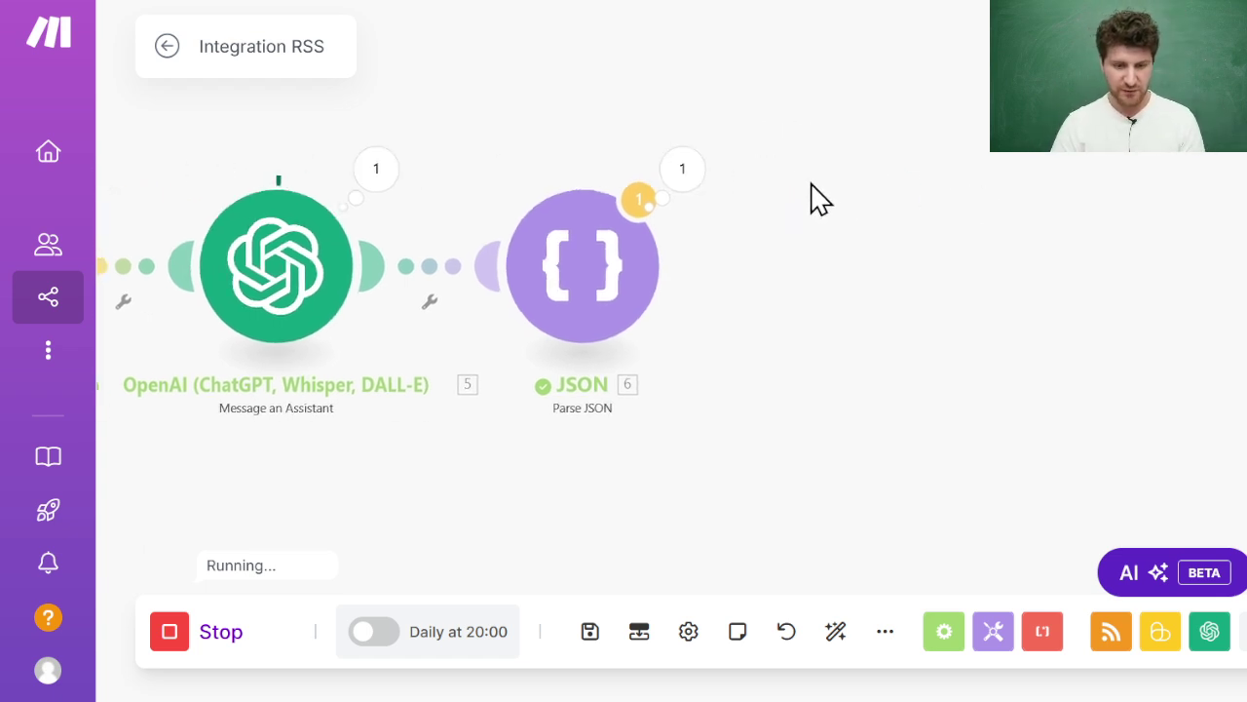
Compare the JSON string input with the parsed summary output in the Parse JSON module's first operation.
{"action": "left_click", "coordinate": [680, 171]}
{"action": "scroll", "coordinate": [885, 256], "scroll_direction": "down", "scroll_amount": 4}
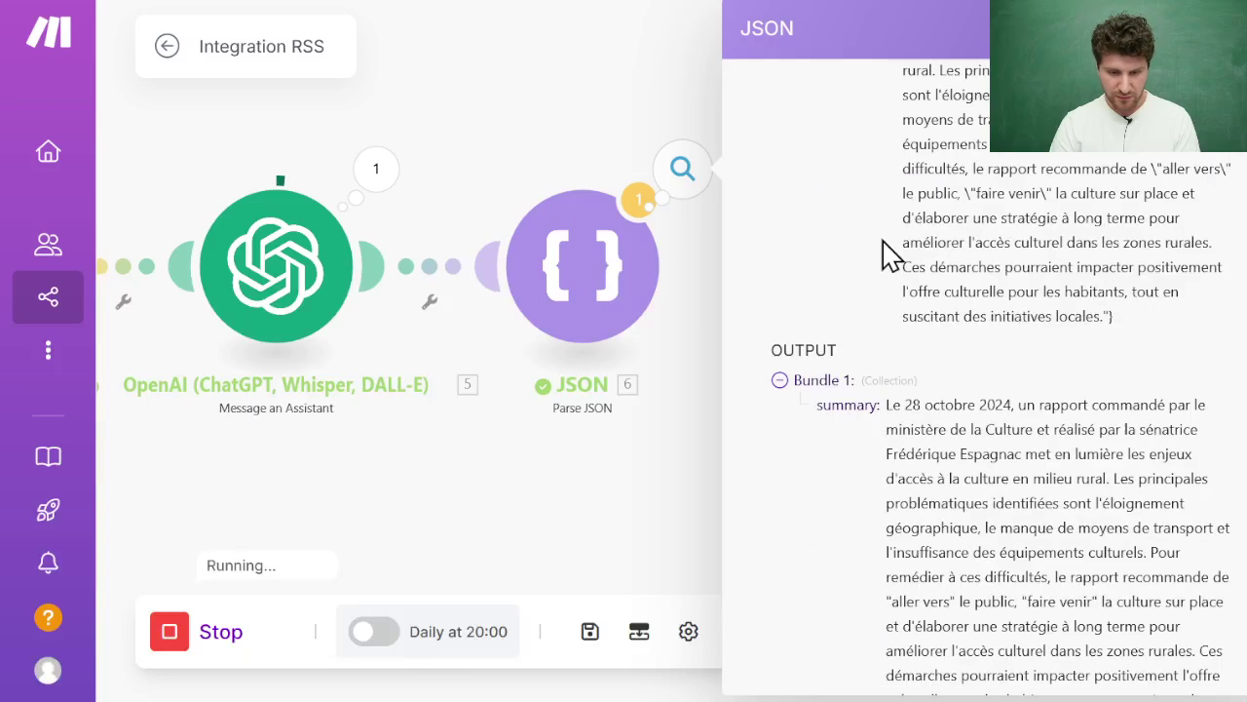
{"action": "scroll", "coordinate": [935, 336], "scroll_direction": "up", "scroll_amount": 4}
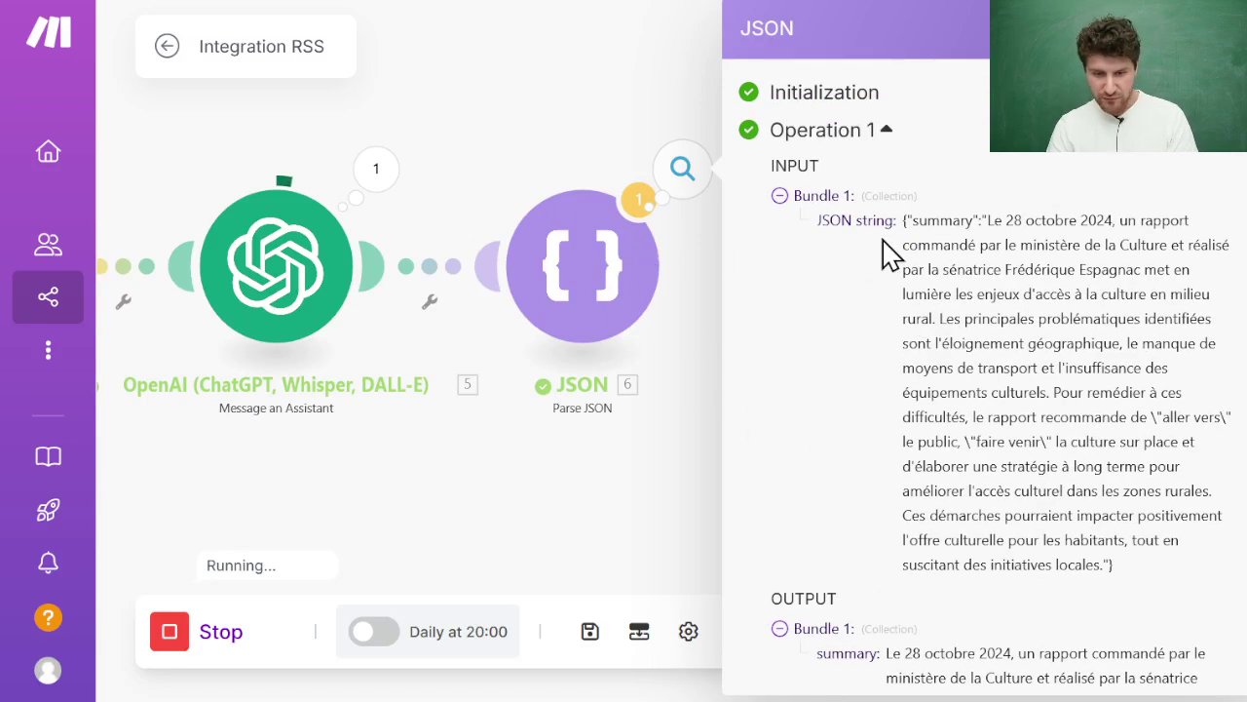
{"action": "left_click_drag", "start_coordinate": [1130, 573], "coordinate": [906, 216]}
{"action": "scroll", "coordinate": [995, 410], "scroll_direction": "down", "scroll_amount": 4}
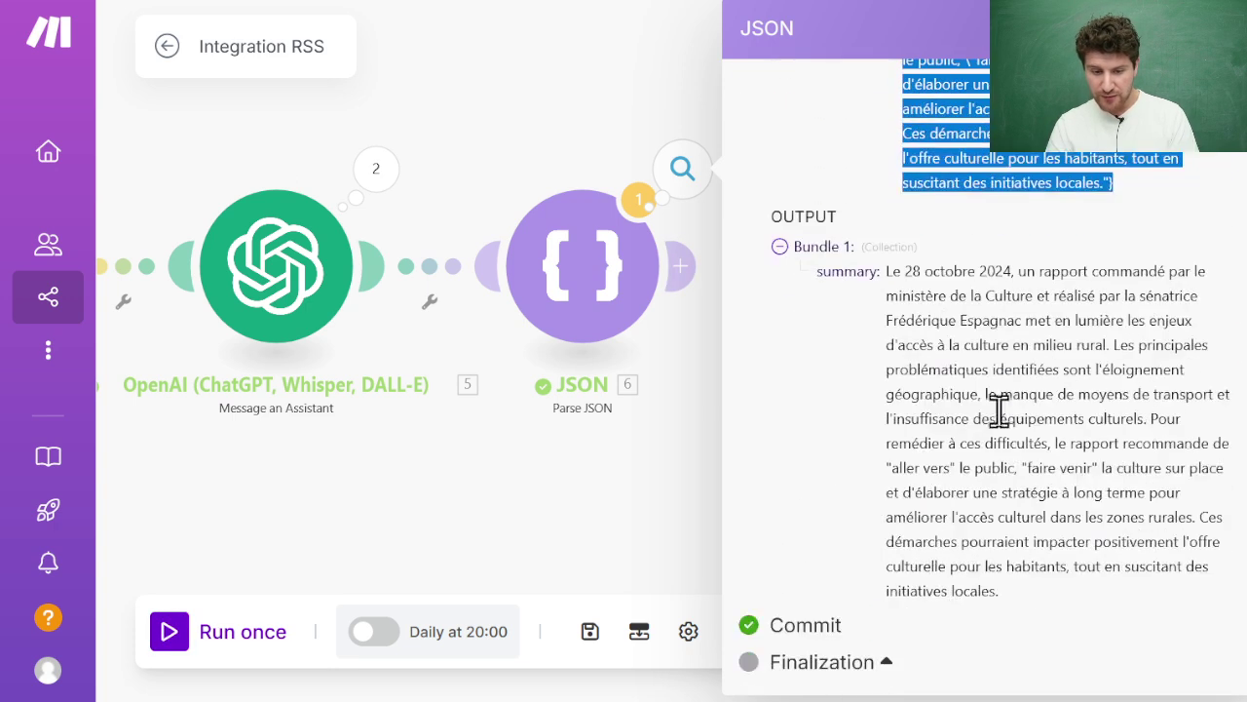
{"action": "left_click_drag", "start_coordinate": [887, 275], "coordinate": [1040, 612]}
{"action": "double_click", "coordinate": [856, 273]}
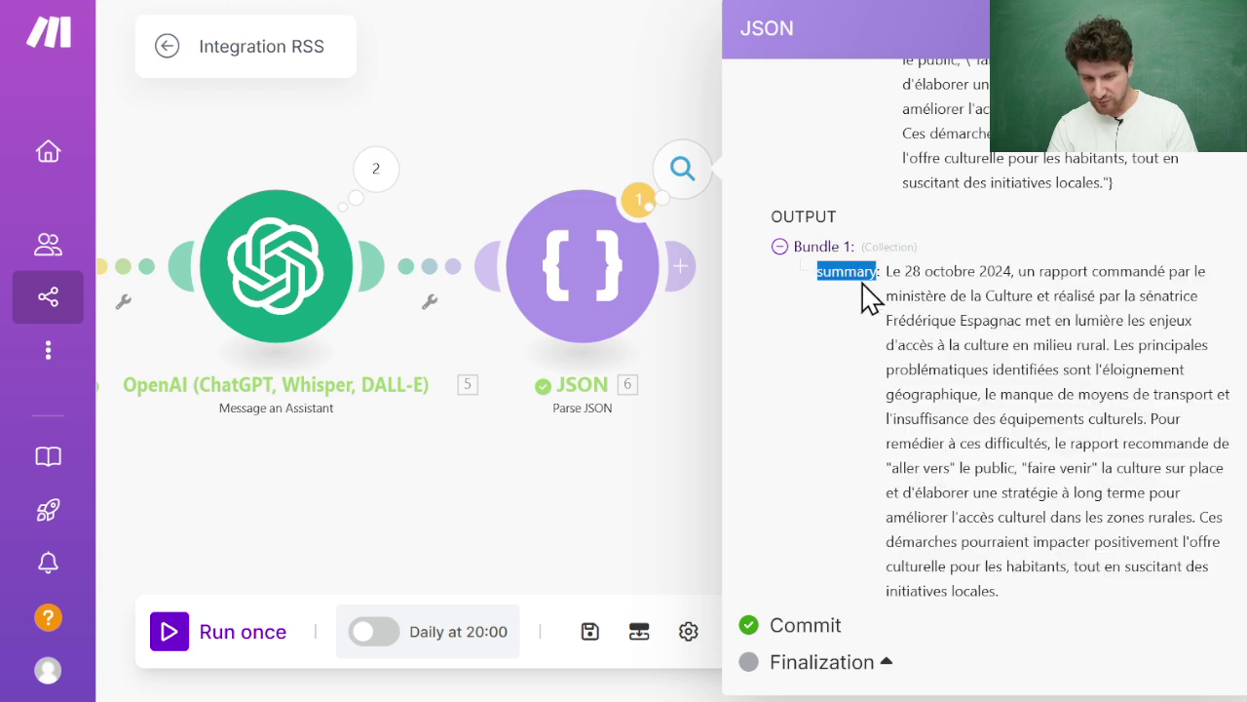
{"action": "left_click_drag", "start_coordinate": [887, 275], "coordinate": [1031, 623]}
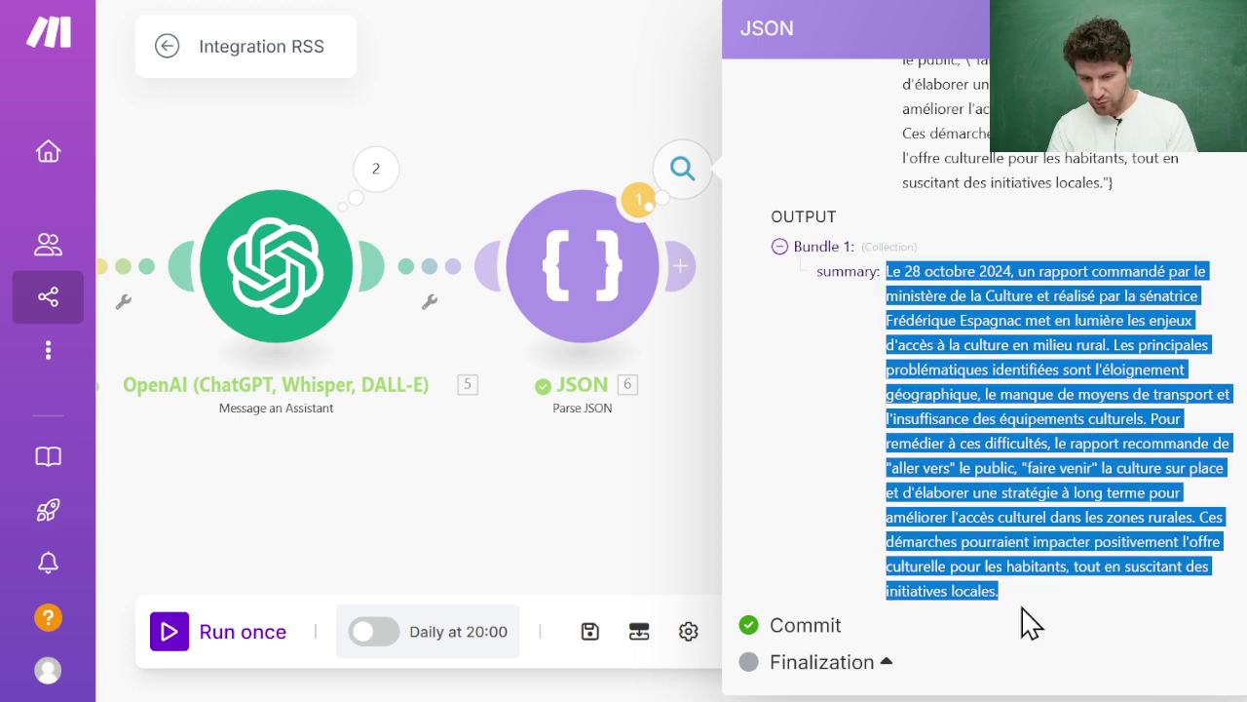
{"action": "double_click", "coordinate": [859, 275]}
{"action": "left_click_drag", "start_coordinate": [886, 275], "coordinate": [1028, 614]}
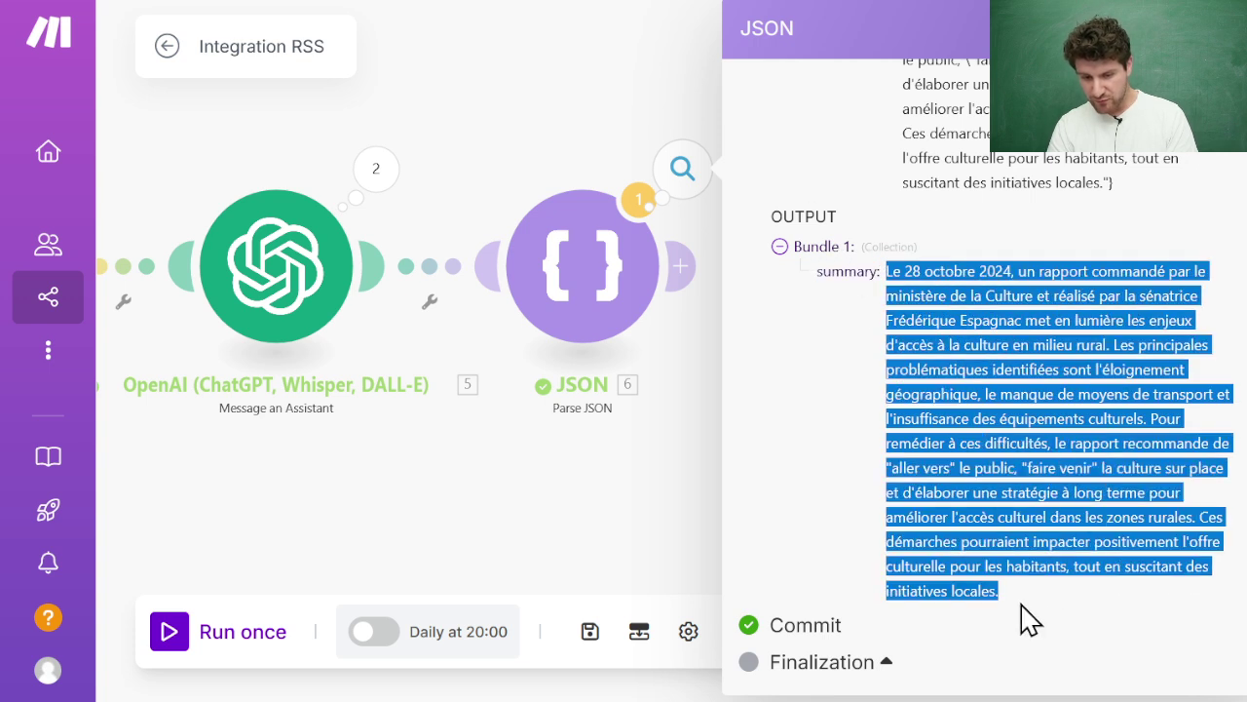
Start a new module after Parse JSON and search the available apps for "firestore".
{"action": "left_click", "coordinate": [623, 128]}
{"action": "left_click", "coordinate": [685, 282]}
{"action": "left_click", "coordinate": [880, 292]}
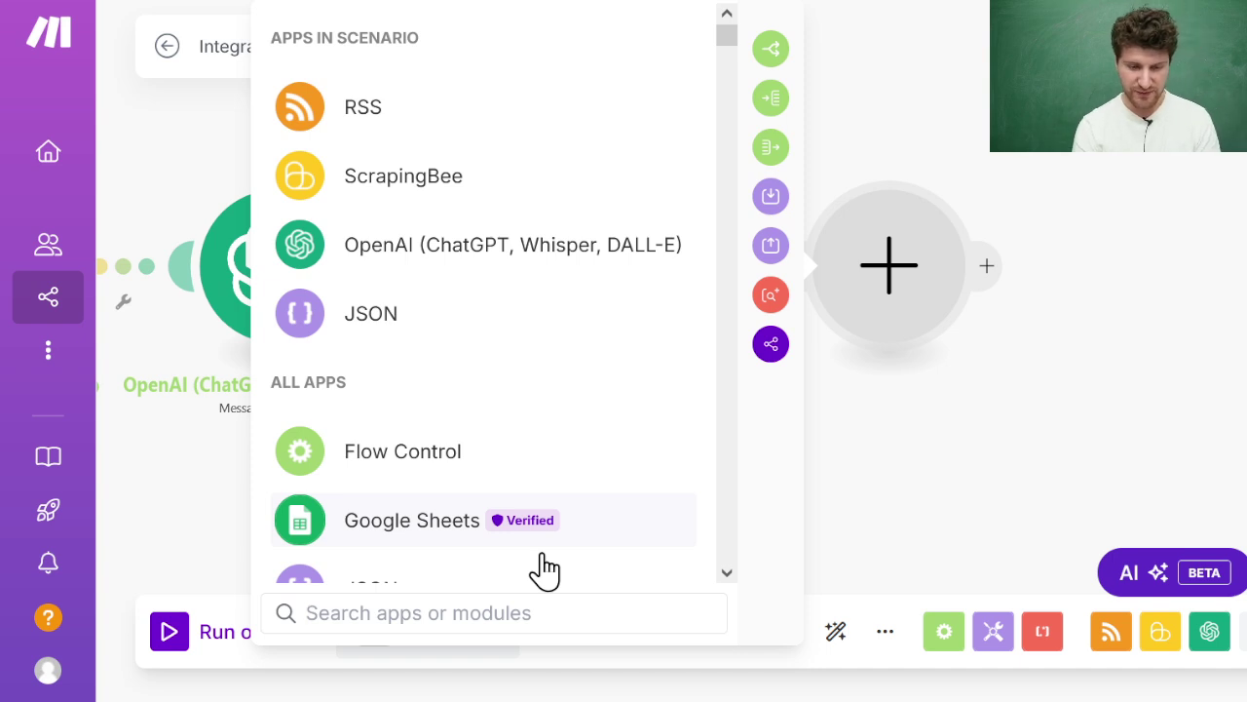
{"action": "type", "text": "fire"}
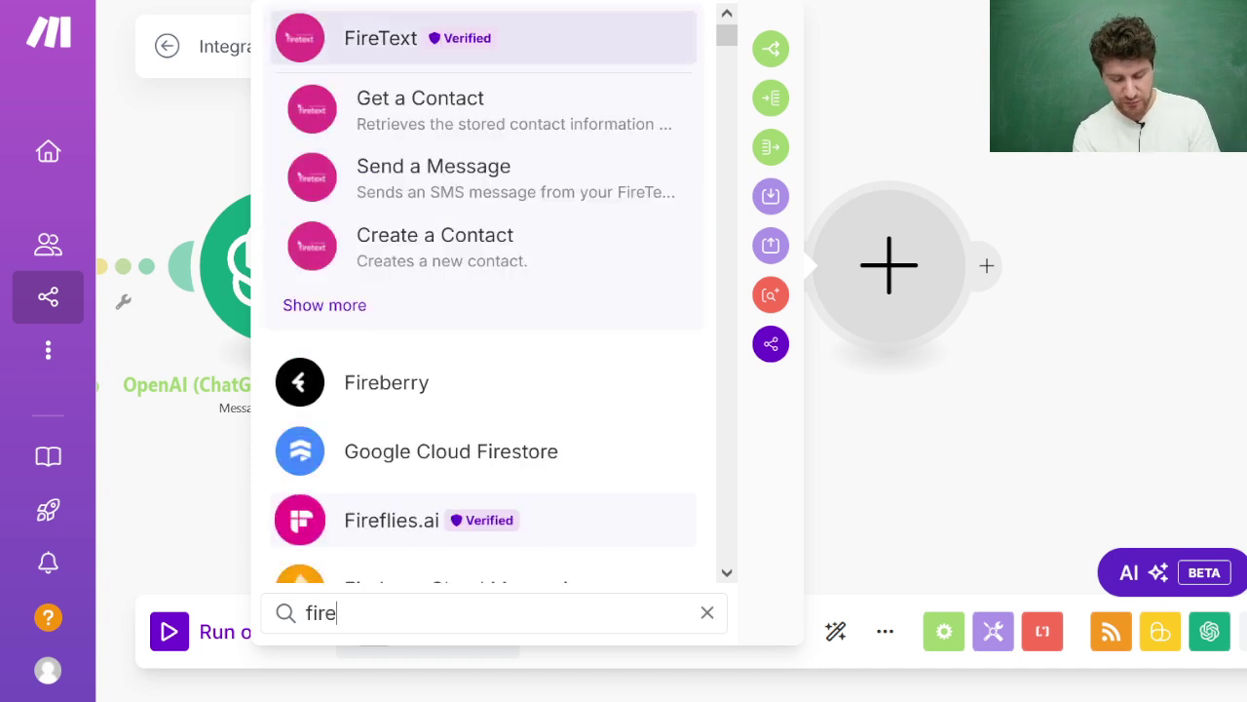
{"action": "key", "text": "BackSpace"}
{"action": "key", "text": "BackSpace"}
{"action": "key", "text": "BackSpace"}
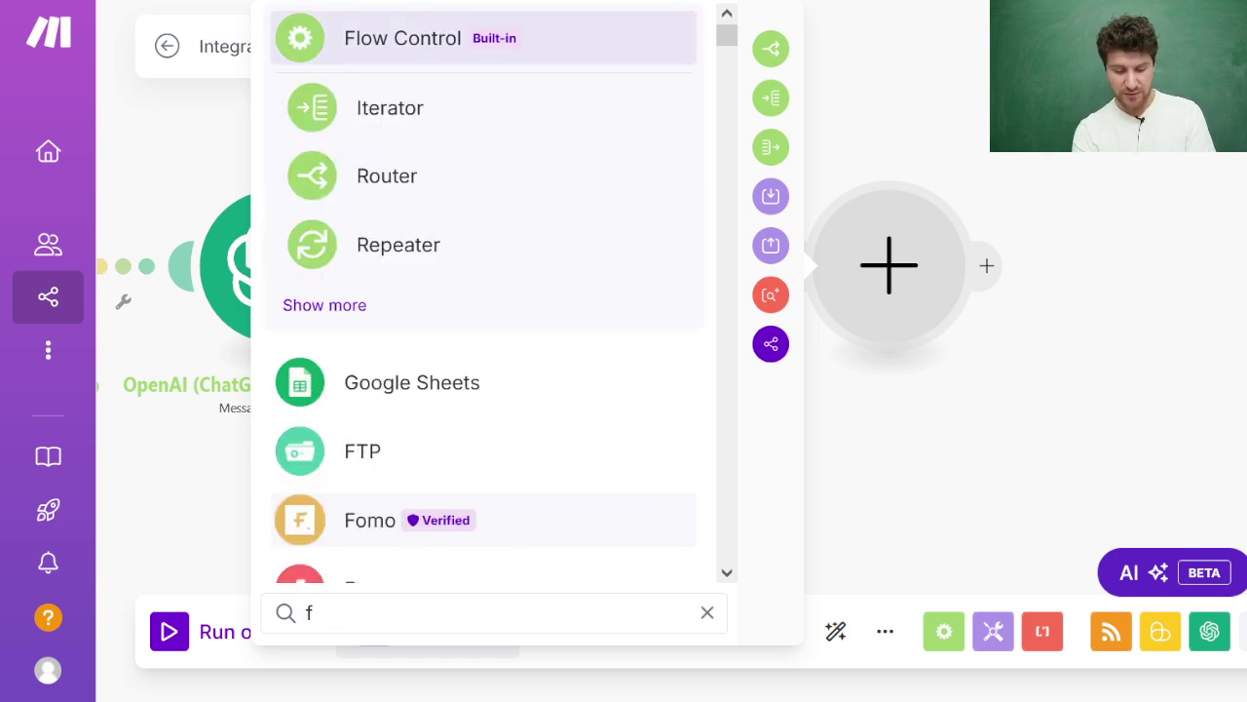
{"action": "key", "text": "BackSpace"}
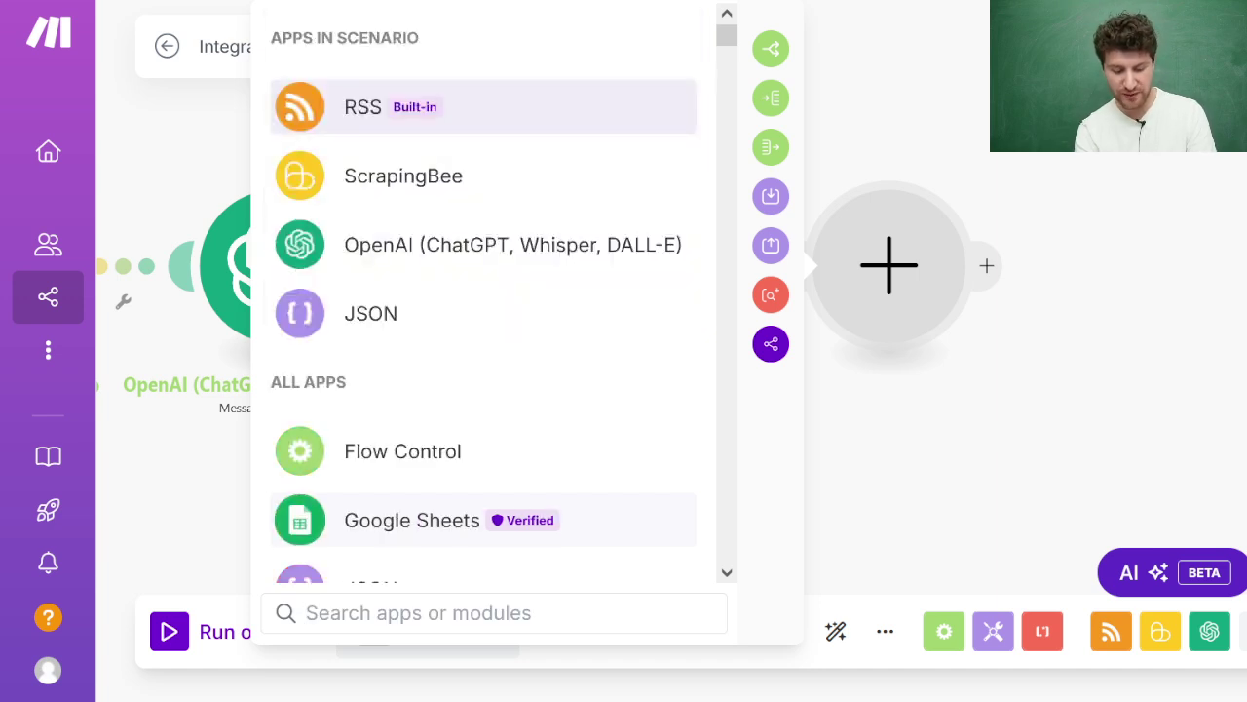
{"action": "type", "text": "firestore"}
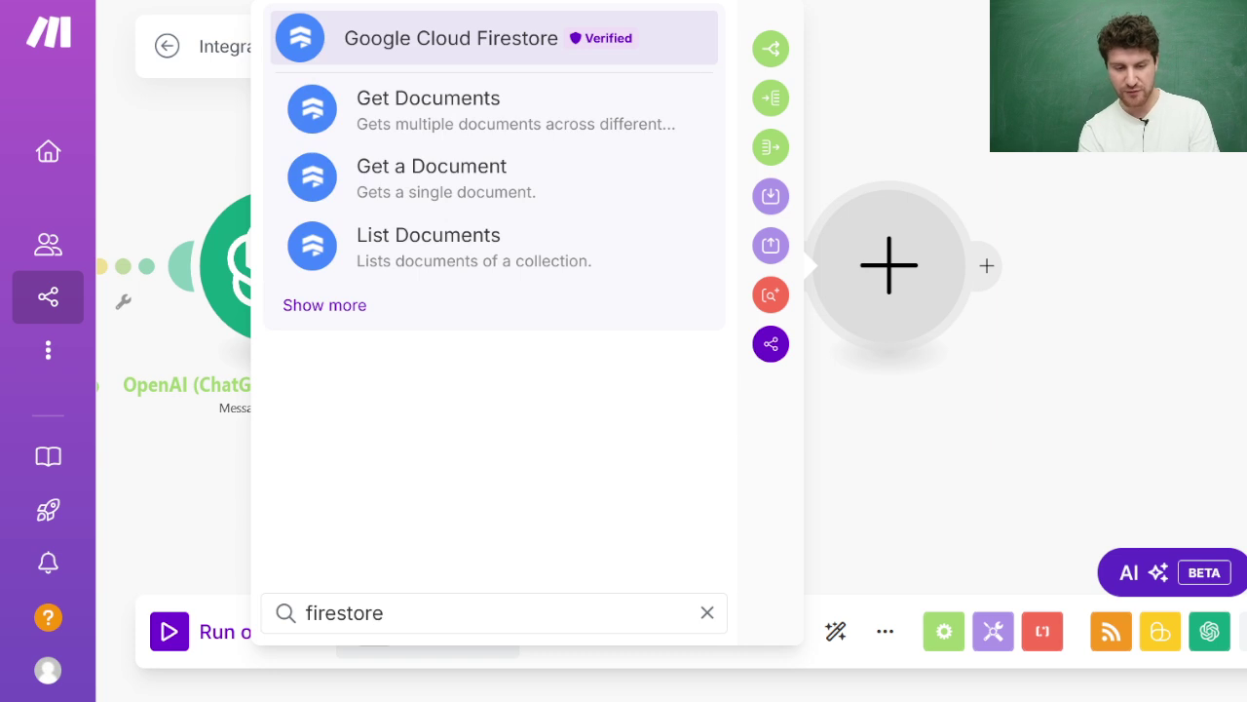
Show all Google Cloud Firestore modules and add Create a Document to the scenario.
{"action": "left_click", "coordinate": [312, 306]}
{"action": "scroll", "coordinate": [461, 337], "scroll_direction": "down", "scroll_amount": 3}
{"action": "scroll", "coordinate": [461, 336], "scroll_direction": "up", "scroll_amount": 3}
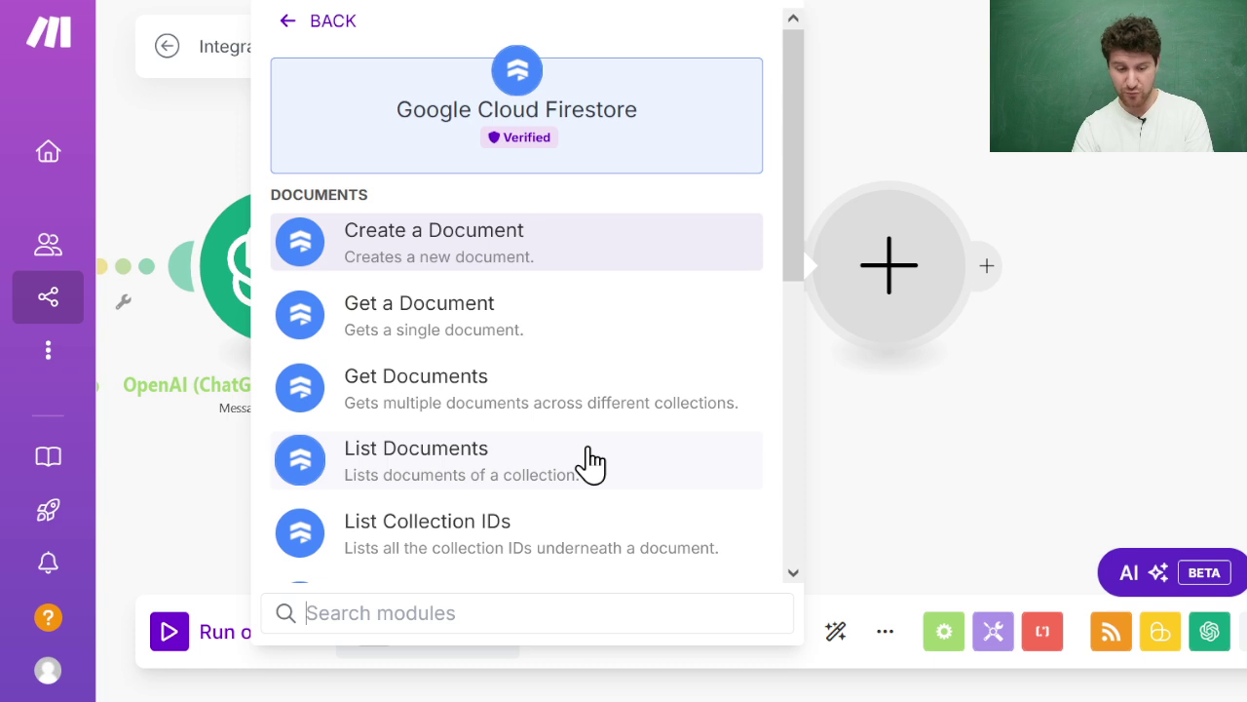
{"action": "scroll", "coordinate": [587, 458], "scroll_direction": "down", "scroll_amount": 2}
{"action": "scroll", "coordinate": [574, 423], "scroll_direction": "up", "scroll_amount": 2}
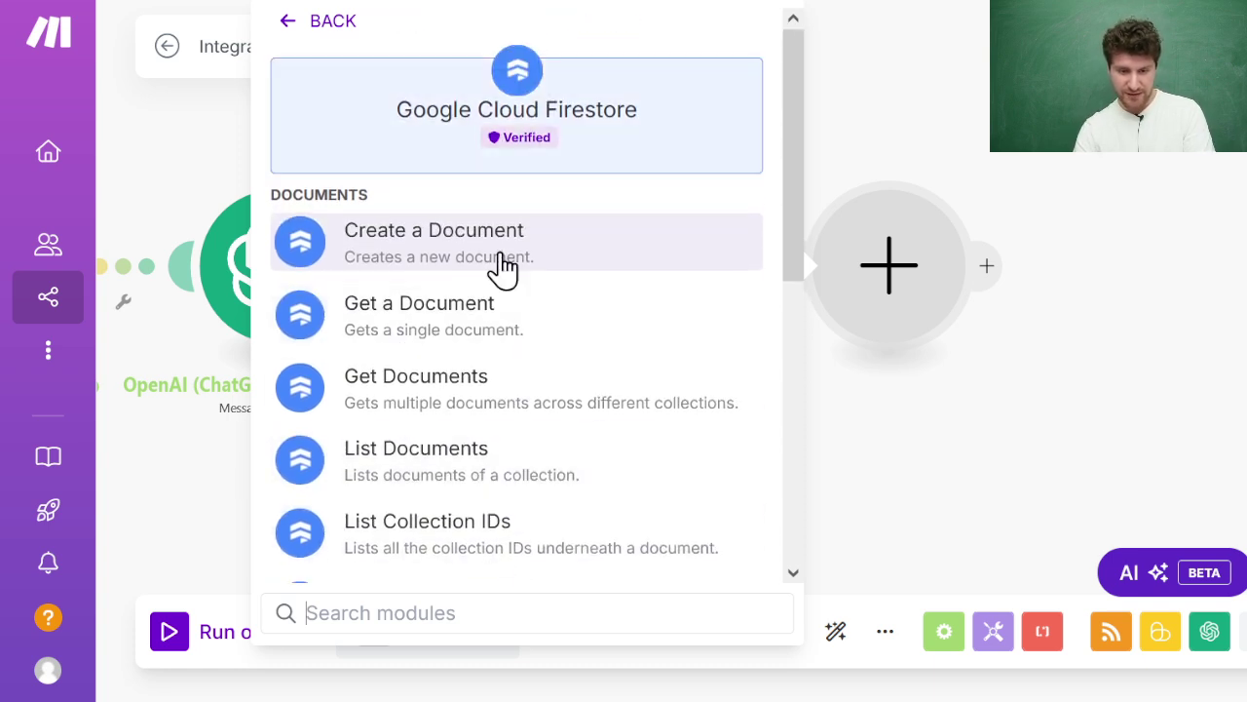
{"action": "left_click", "coordinate": [527, 253]}
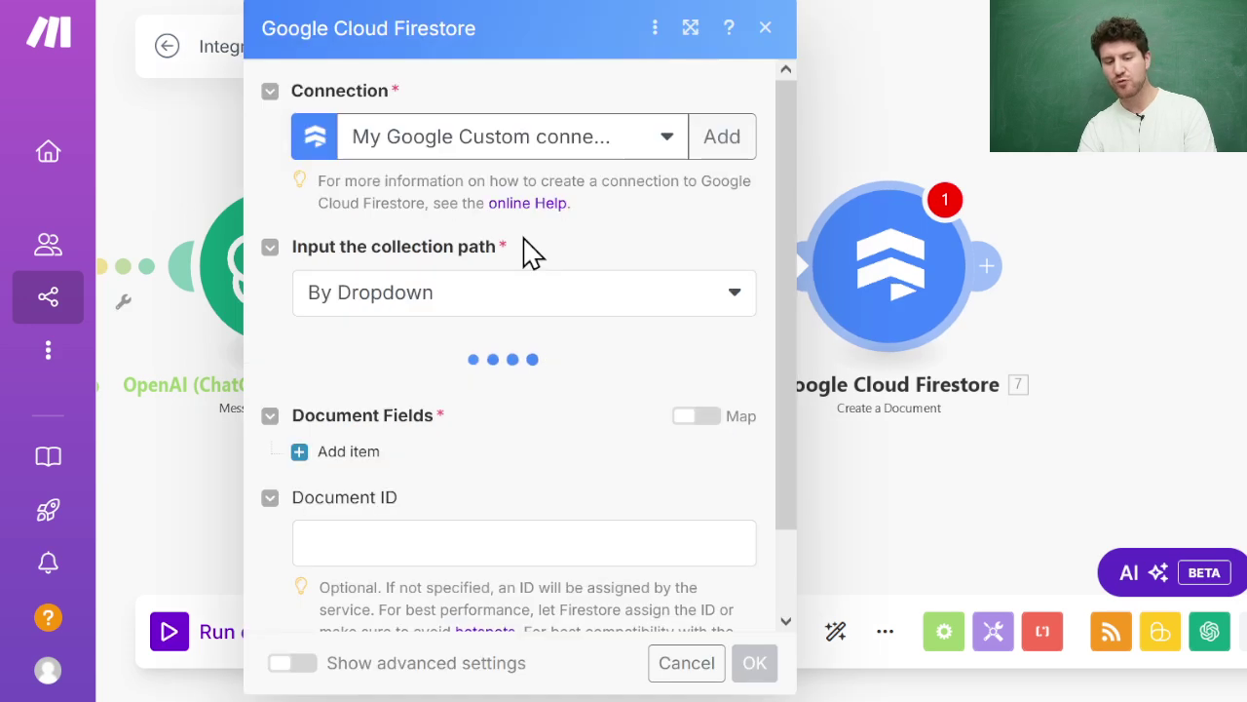
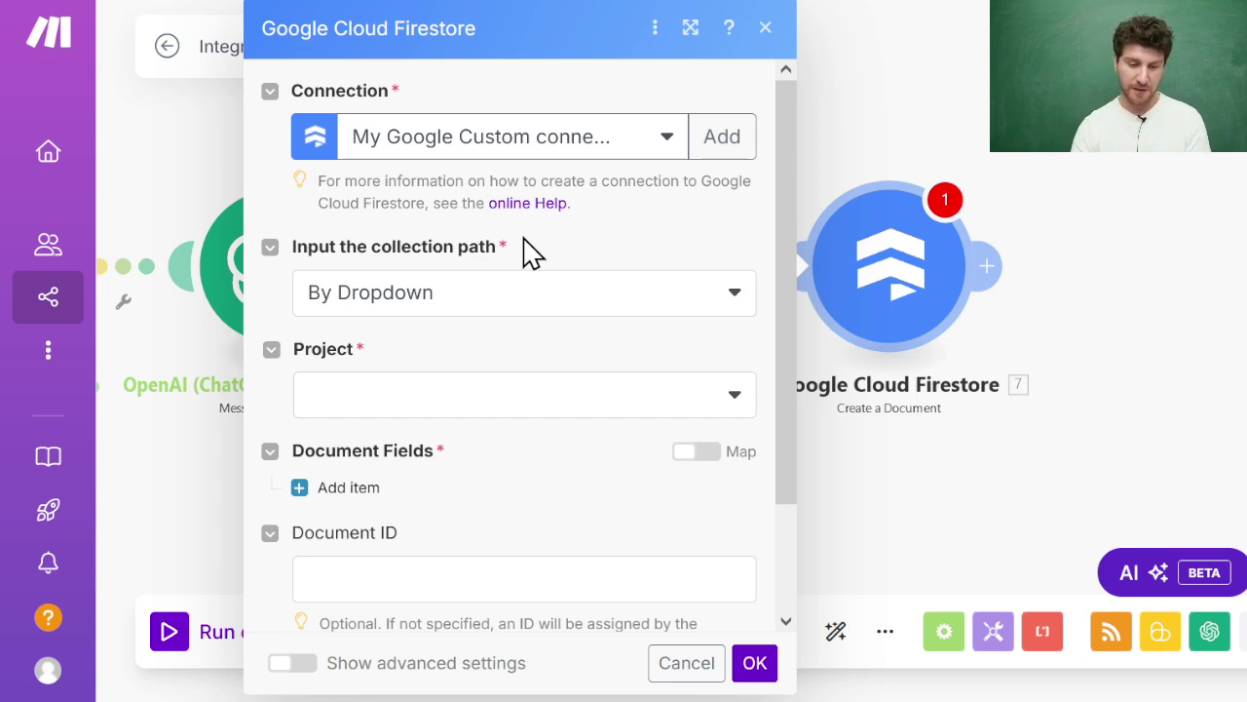
Select the project projects/newstracker-1b938 and set the collection path to the root folder /.
{"action": "scroll", "coordinate": [574, 321], "scroll_direction": "down", "scroll_amount": 2}
{"action": "left_click", "coordinate": [591, 278]}
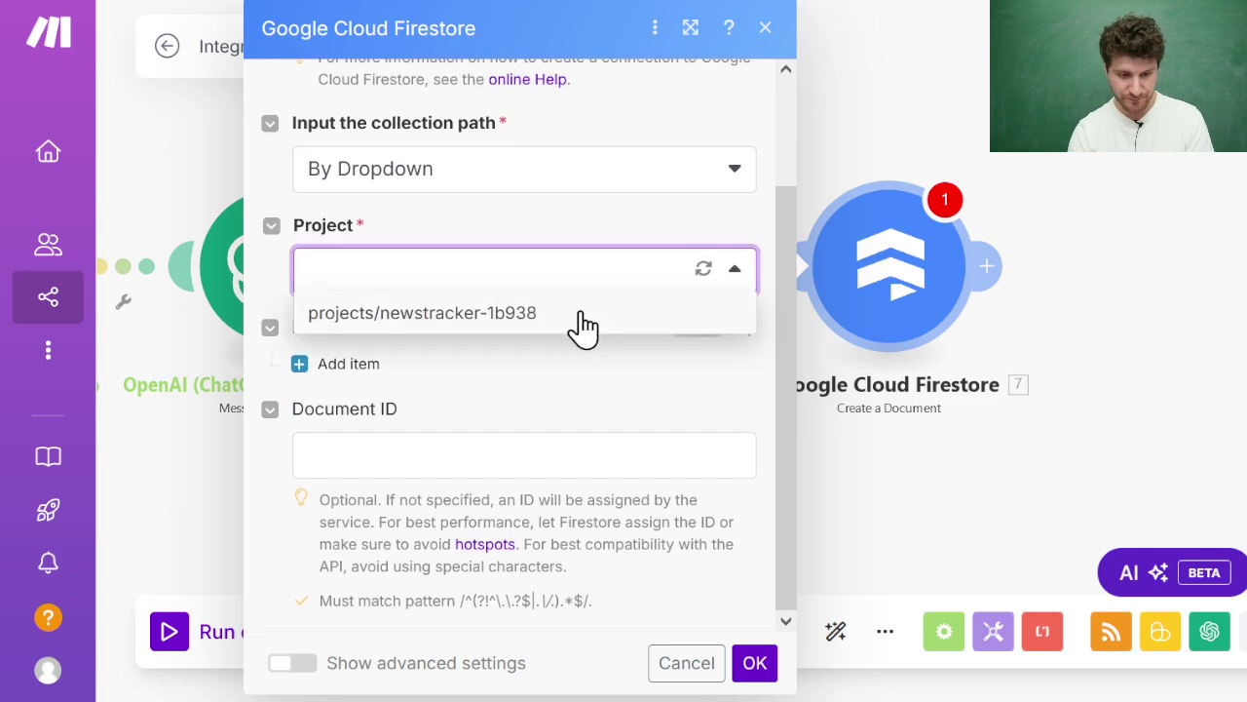
{"action": "left_click", "coordinate": [582, 314]}
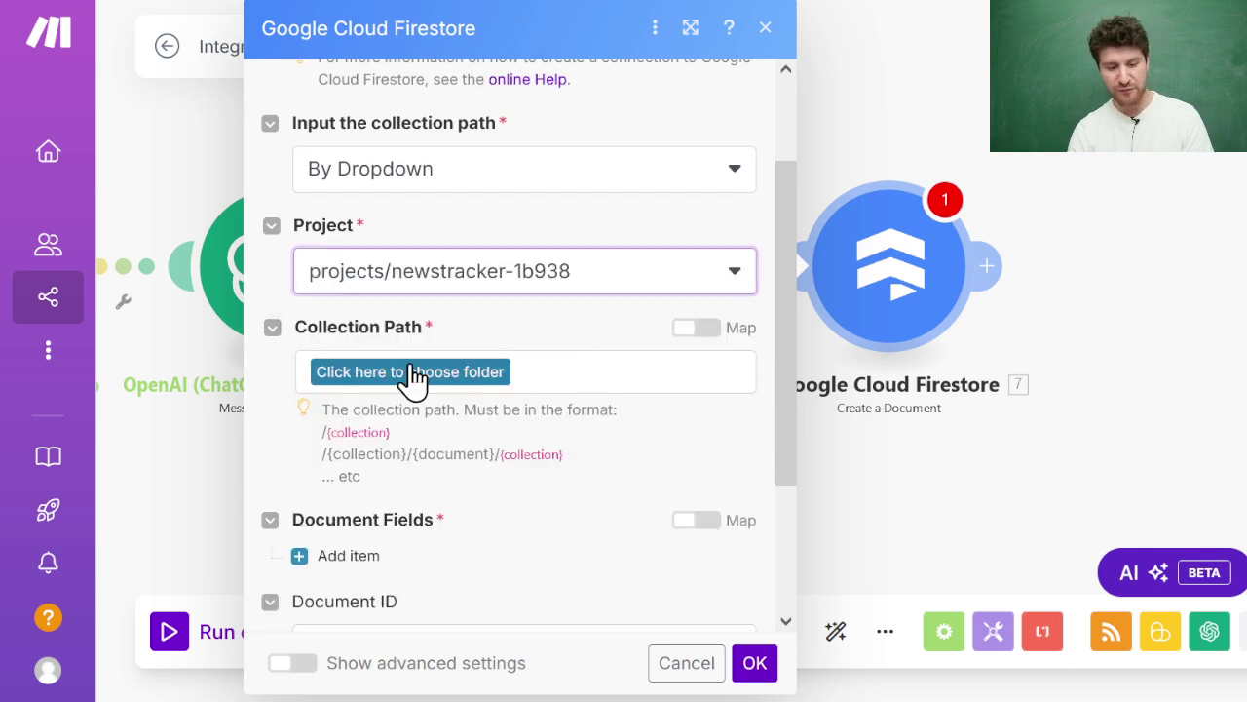
{"action": "left_click", "coordinate": [487, 375]}
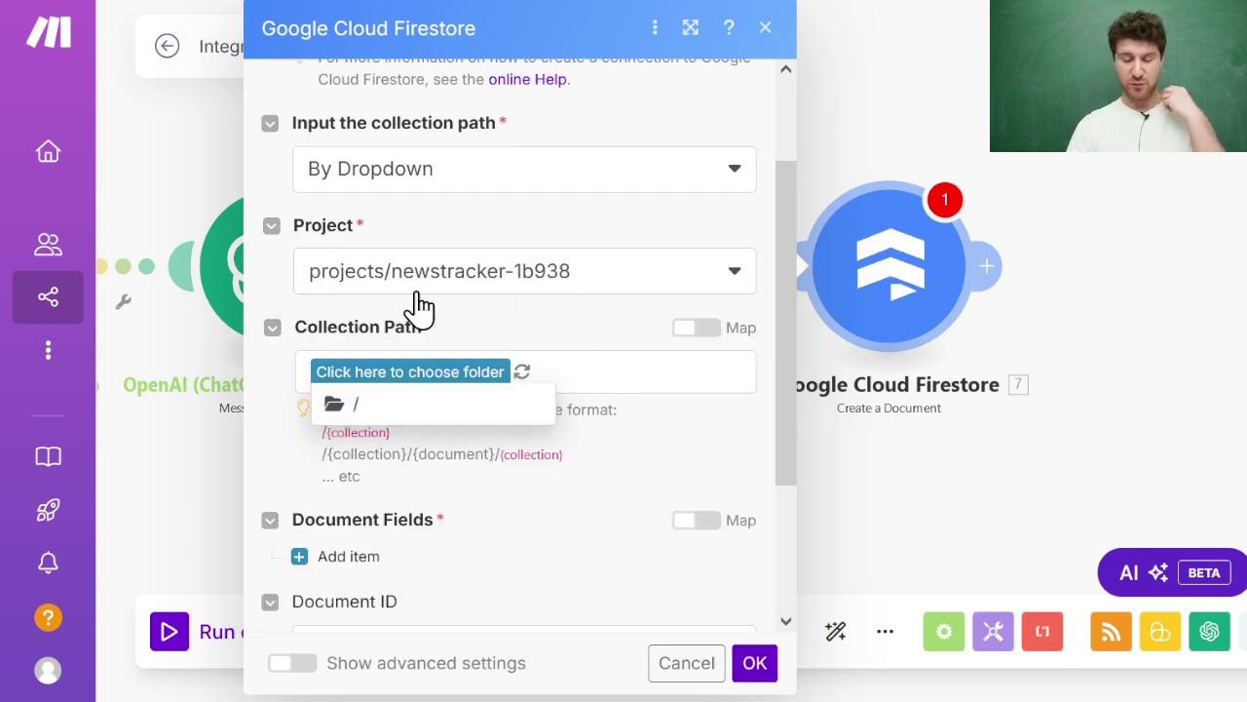
{"action": "left_click", "coordinate": [410, 405]}
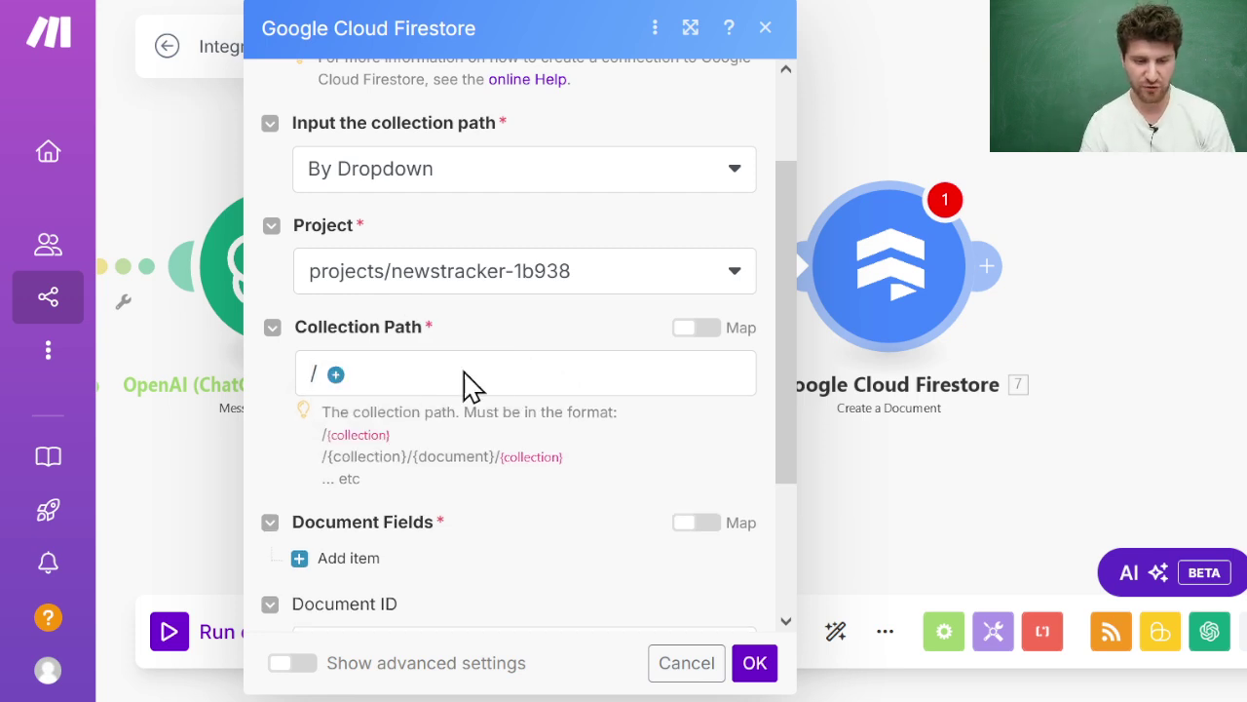
Add a first document field named summary with the value type String Value.
{"action": "scroll", "coordinate": [507, 380], "scroll_direction": "down", "scroll_amount": 2}
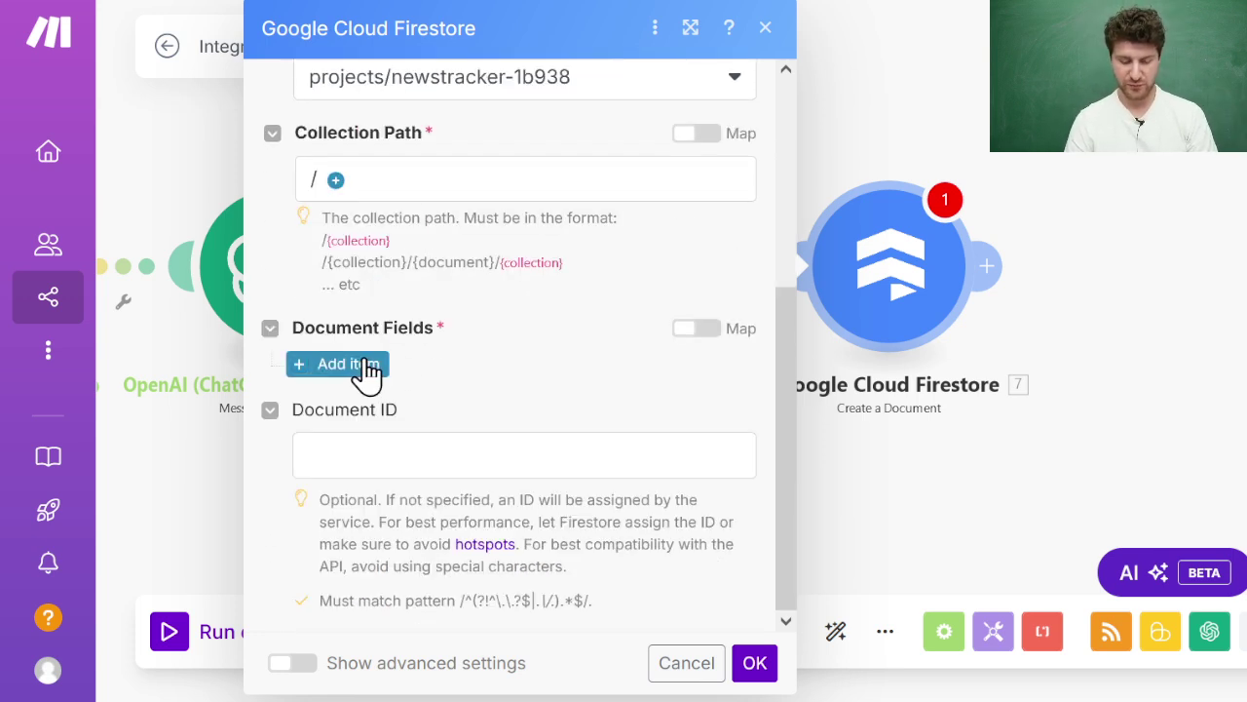
{"action": "left_click", "coordinate": [331, 362]}
{"action": "left_click", "coordinate": [482, 435]}
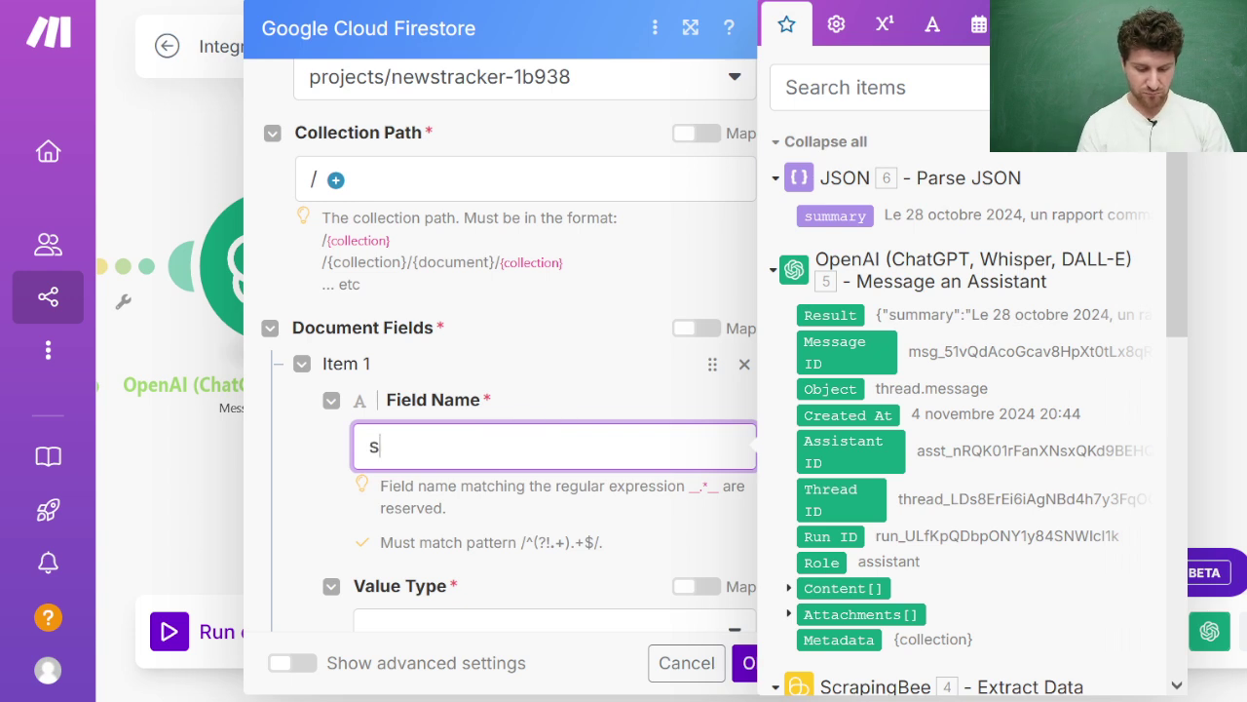
{"action": "scroll", "coordinate": [556, 374], "scroll_direction": "down", "scroll_amount": 3}
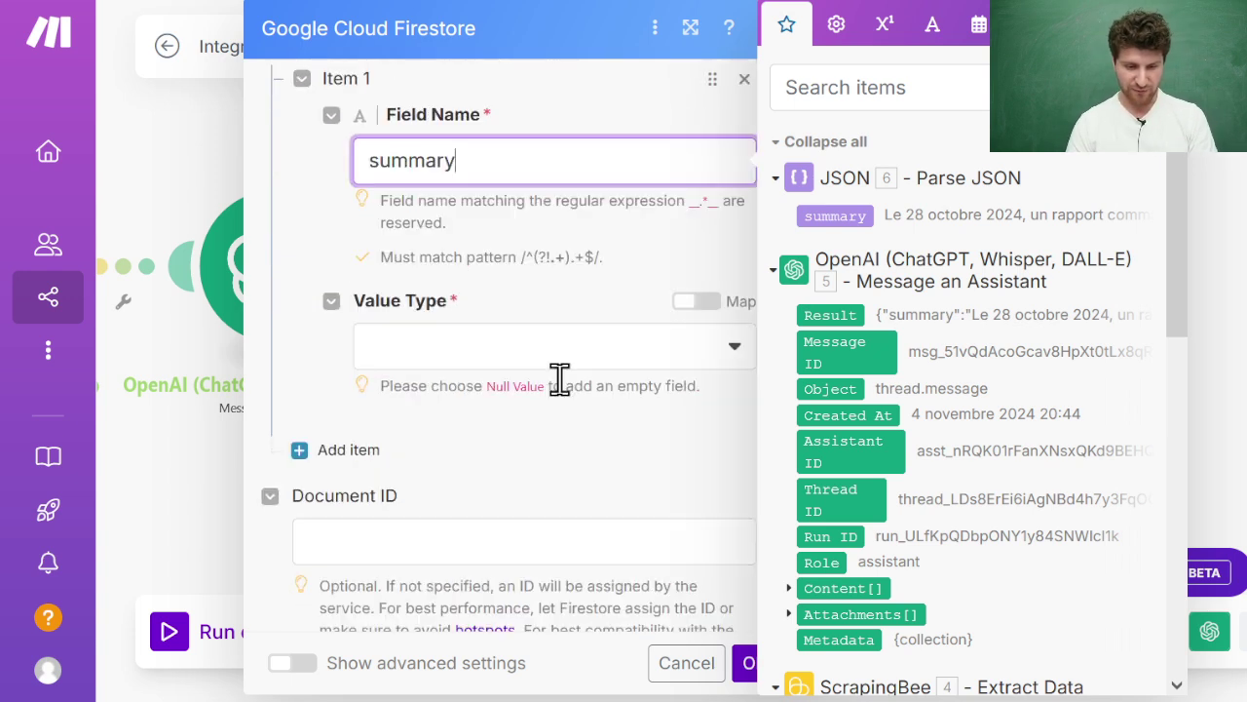
{"action": "left_click", "coordinate": [523, 356]}
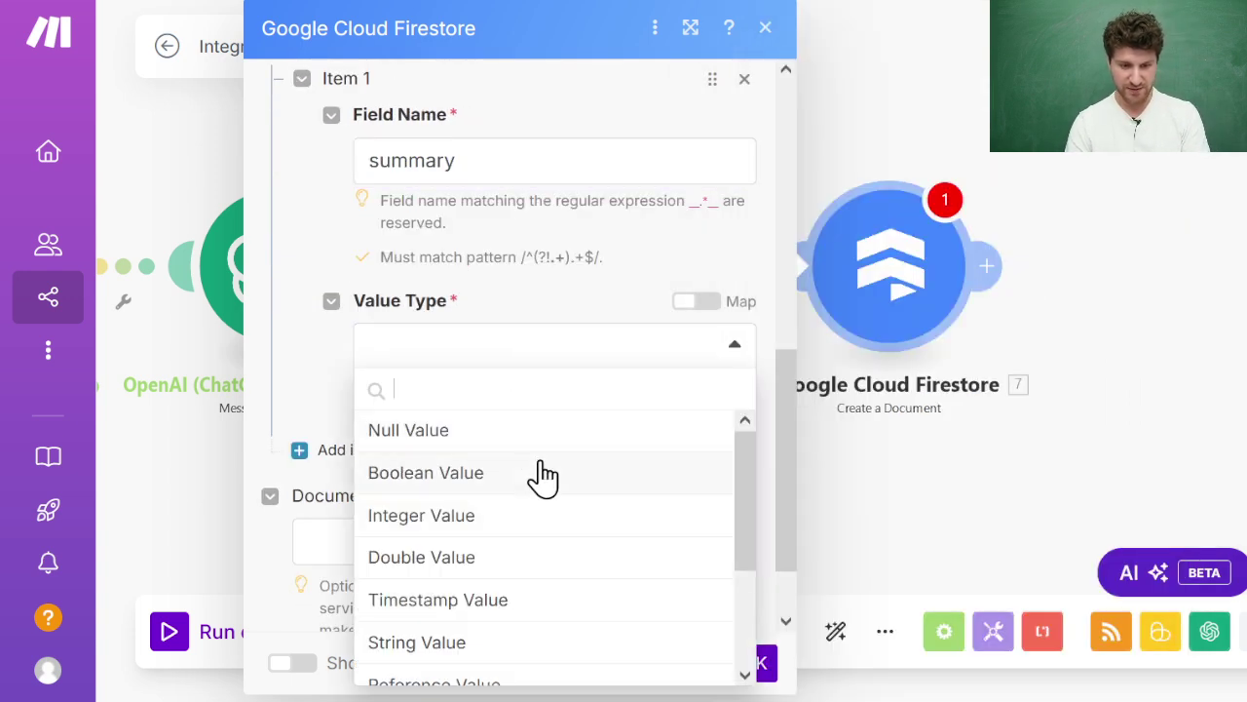
{"action": "scroll", "coordinate": [548, 517], "scroll_direction": "down", "scroll_amount": 2}
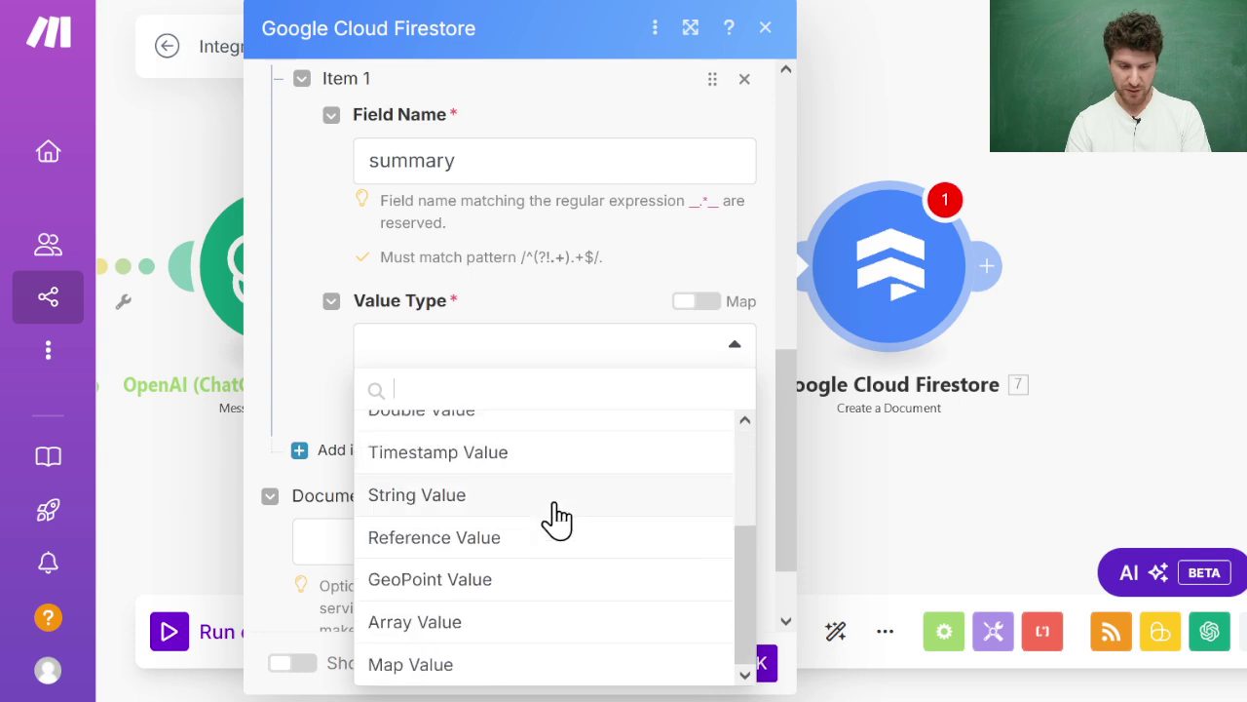
{"action": "left_click", "coordinate": [549, 502]}
Map the summary output of the Parse JSON module as the text of the summary field.
{"action": "left_click", "coordinate": [535, 476]}
{"action": "scroll", "coordinate": [961, 301], "scroll_direction": "down", "scroll_amount": 10}
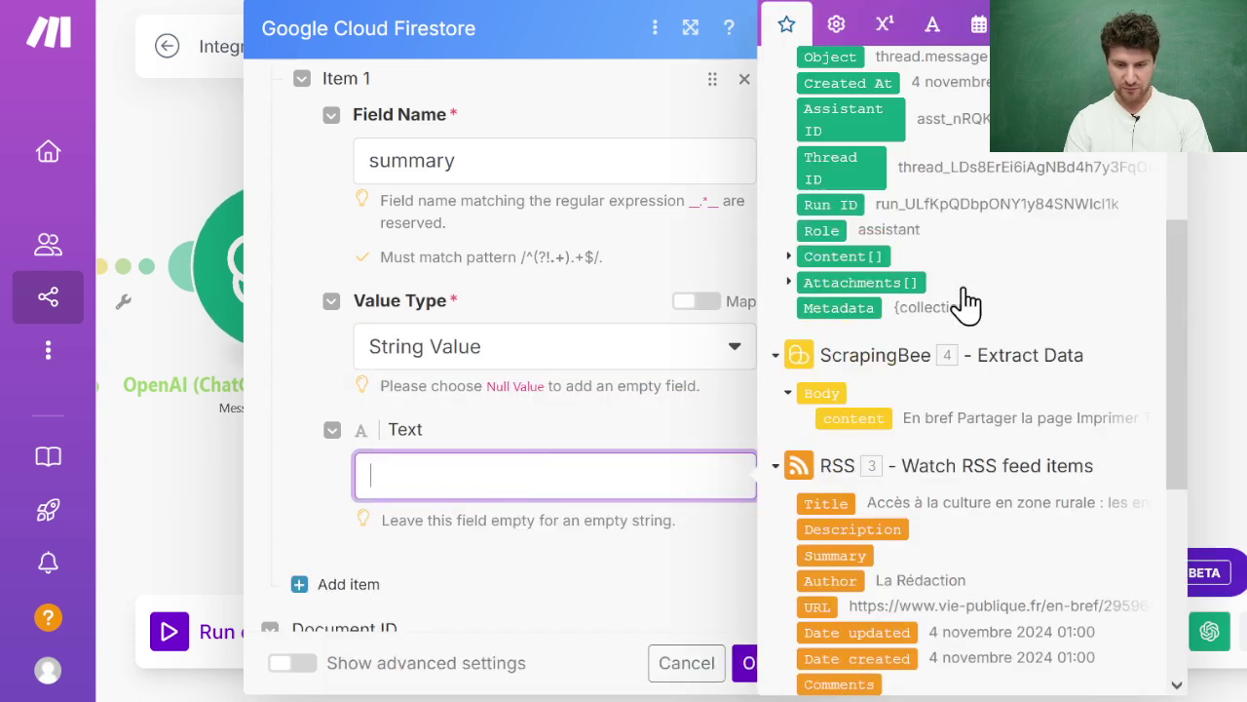
{"action": "scroll", "coordinate": [963, 304], "scroll_direction": "up", "scroll_amount": 5}
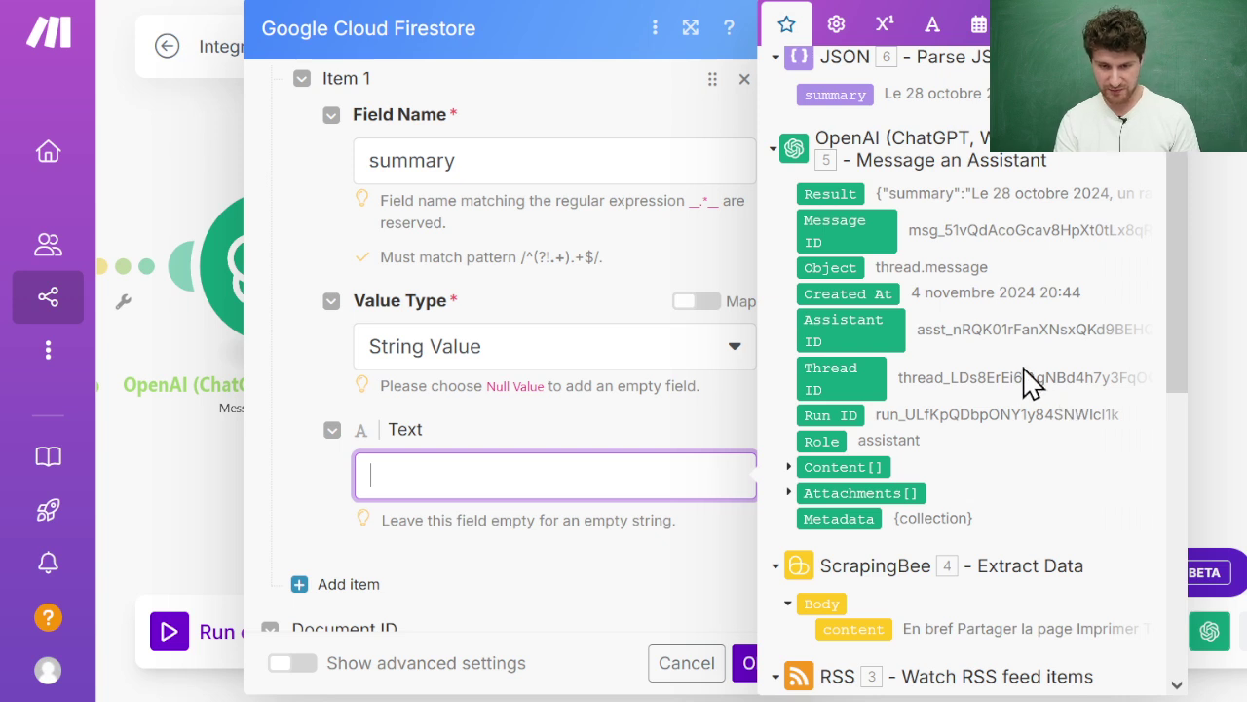
{"action": "left_click", "coordinate": [858, 87]}
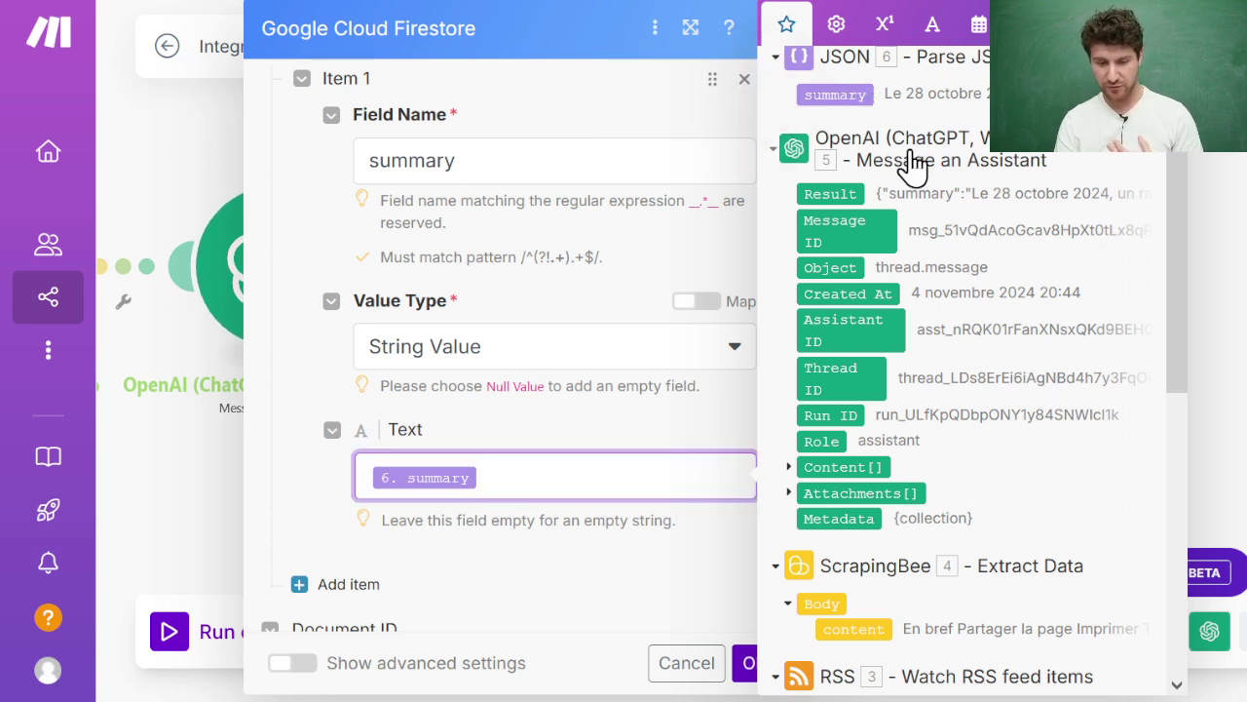
{"action": "scroll", "coordinate": [934, 263], "scroll_direction": "up", "scroll_amount": 1}
{"action": "left_click", "coordinate": [593, 432]}
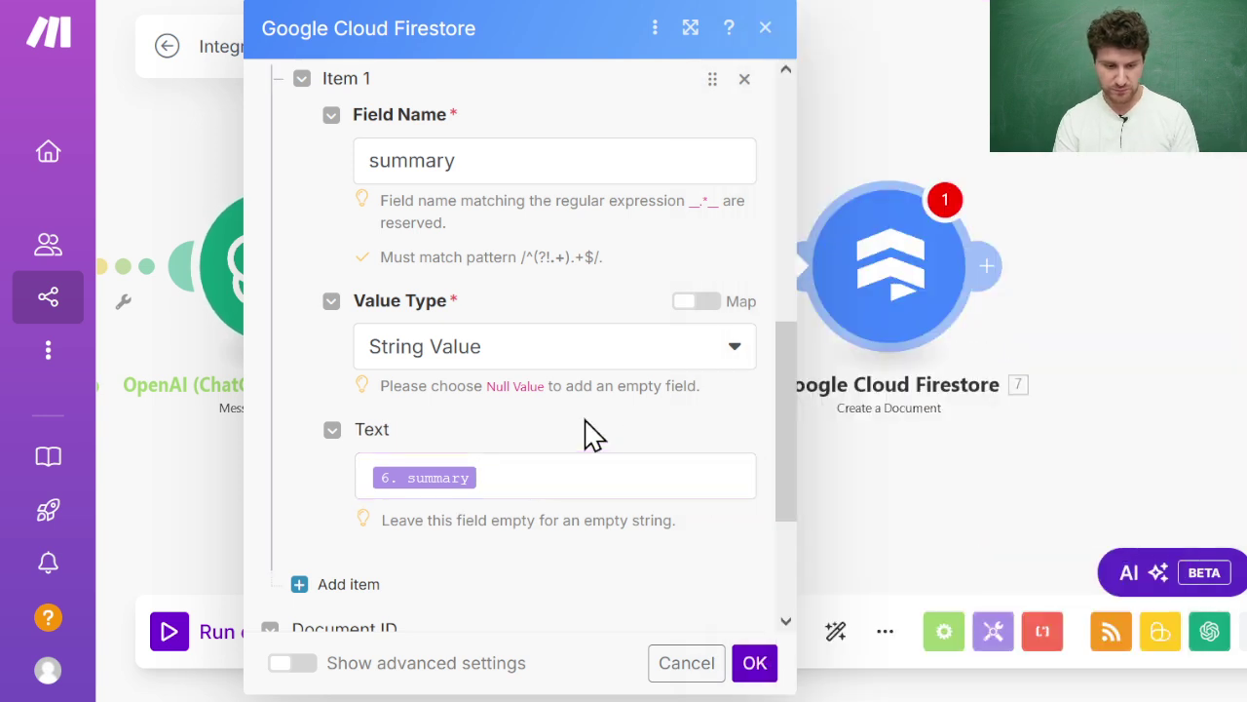
Add a second document field named title with the value type String Value.
{"action": "scroll", "coordinate": [397, 383], "scroll_direction": "down", "scroll_amount": 3}
{"action": "left_click", "coordinate": [390, 369]}
{"action": "left_click", "coordinate": [511, 439]}
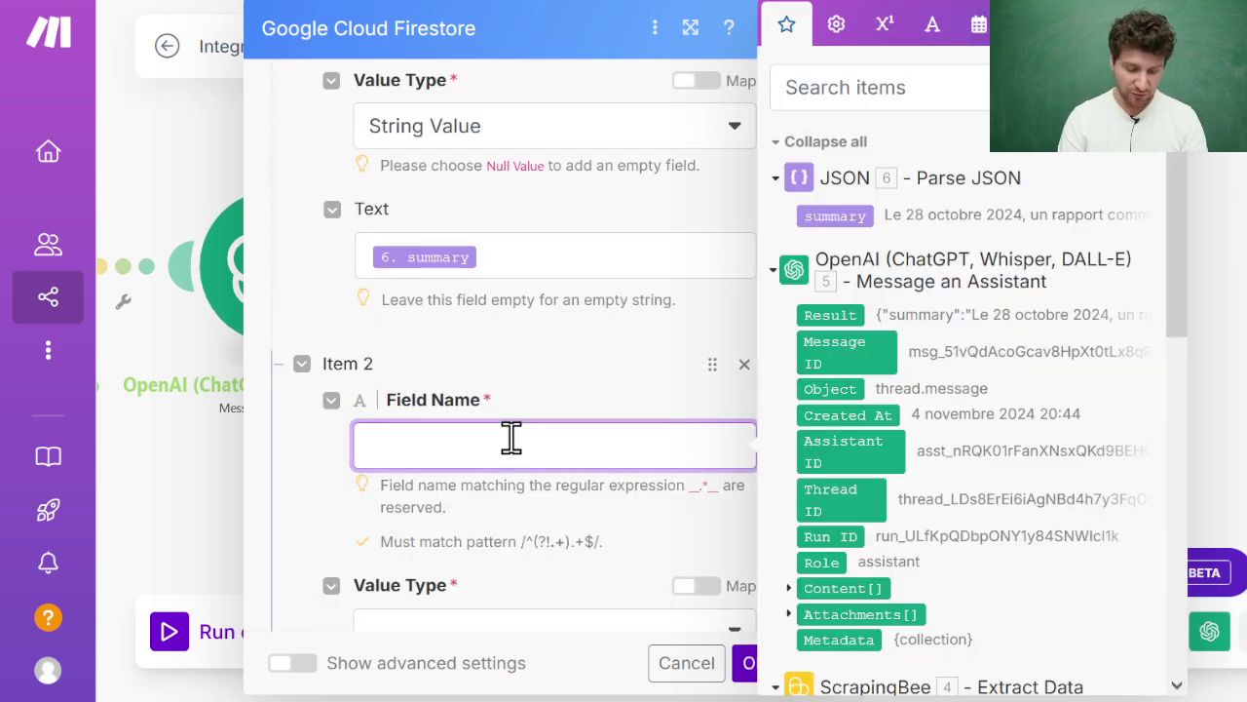
{"action": "type", "text": "title"}
{"action": "scroll", "coordinate": [510, 409], "scroll_direction": "down", "scroll_amount": 3}
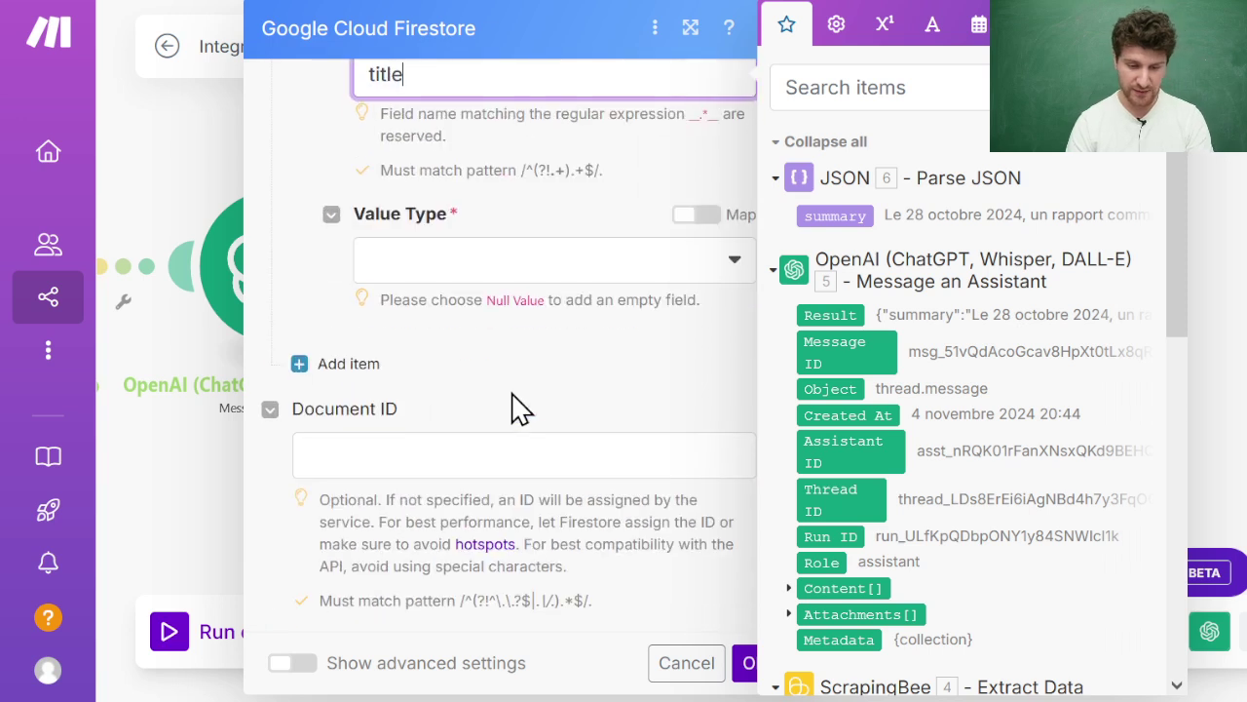
{"action": "scroll", "coordinate": [561, 292], "scroll_direction": "up", "scroll_amount": 1}
{"action": "left_click", "coordinate": [568, 405]}
{"action": "left_click", "coordinate": [568, 404]}
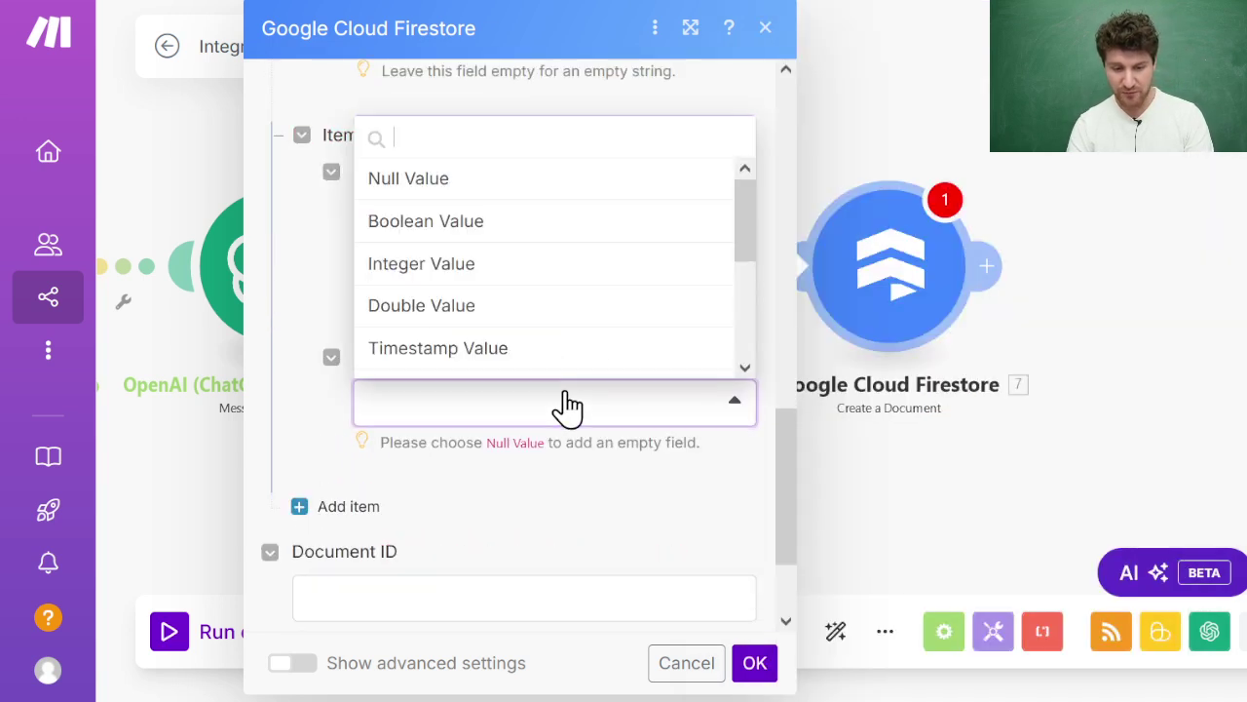
{"action": "scroll", "coordinate": [590, 293], "scroll_direction": "down", "scroll_amount": 2}
{"action": "scroll", "coordinate": [596, 314], "scroll_direction": "down", "scroll_amount": 2}
{"action": "scroll", "coordinate": [590, 315], "scroll_direction": "up", "scroll_amount": 3}
{"action": "left_click", "coordinate": [590, 311]}
Map the Title output of the RSS module as the text of the title field.
{"action": "left_click", "coordinate": [599, 548]}
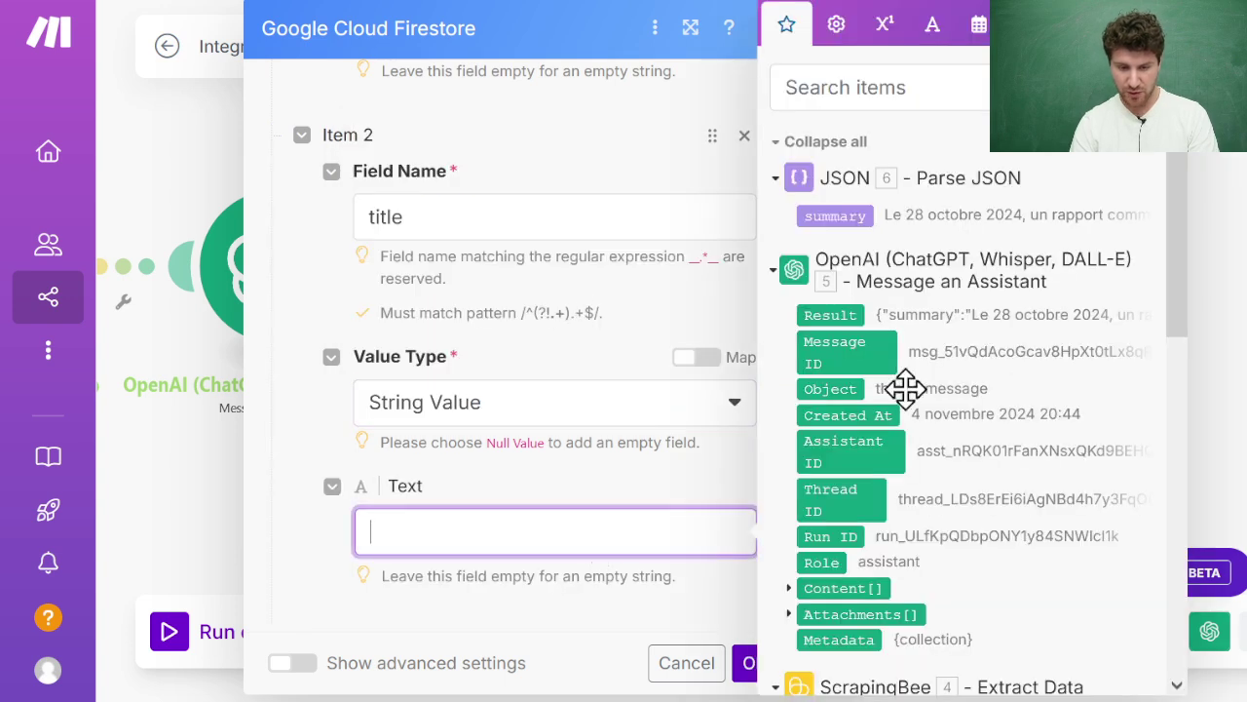
{"action": "scroll", "coordinate": [936, 380], "scroll_direction": "down", "scroll_amount": 8}
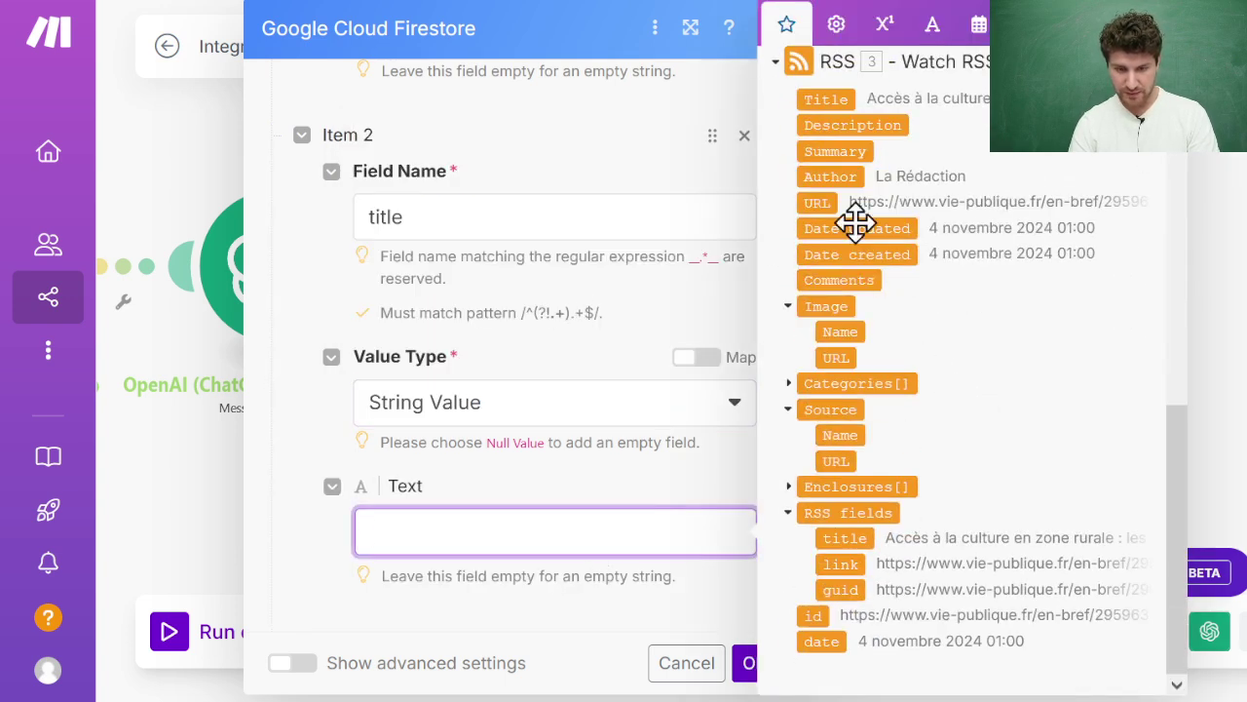
{"action": "left_click", "coordinate": [828, 100]}
Add a third document field named published_at with the value type Timestamp Value.
{"action": "scroll", "coordinate": [487, 410], "scroll_direction": "down", "scroll_amount": 3}
{"action": "left_click", "coordinate": [350, 369]}
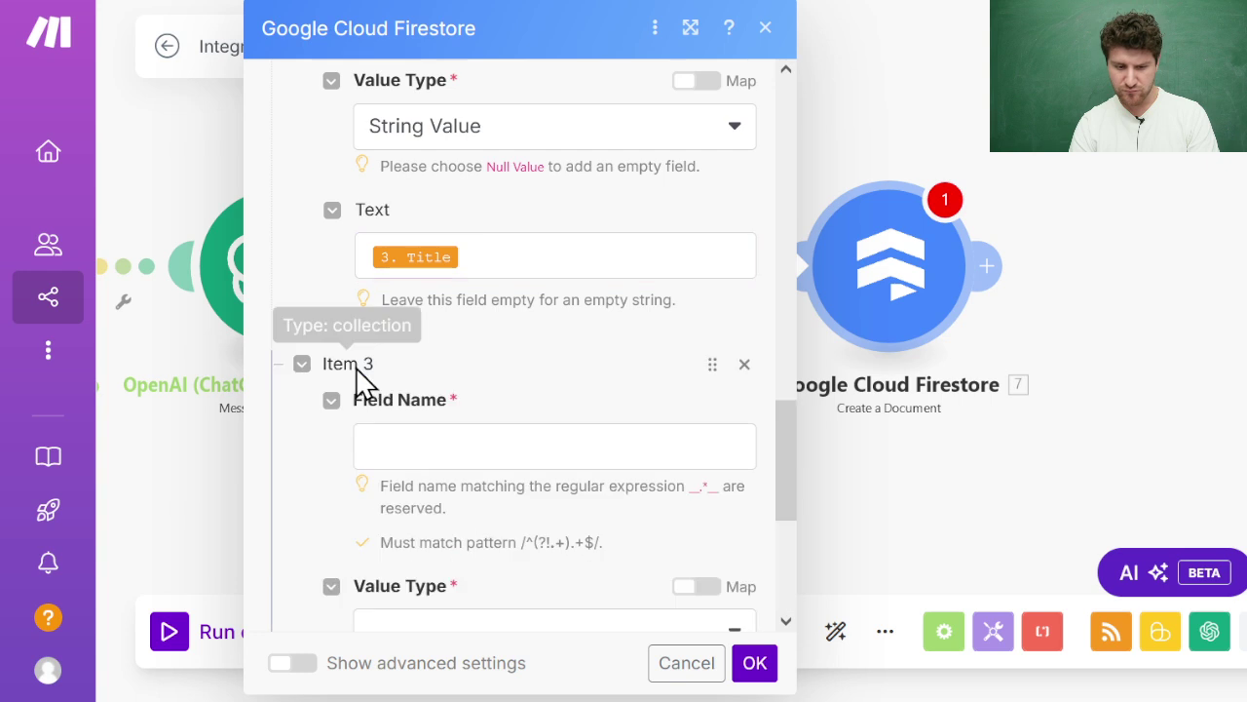
{"action": "left_click", "coordinate": [453, 434]}
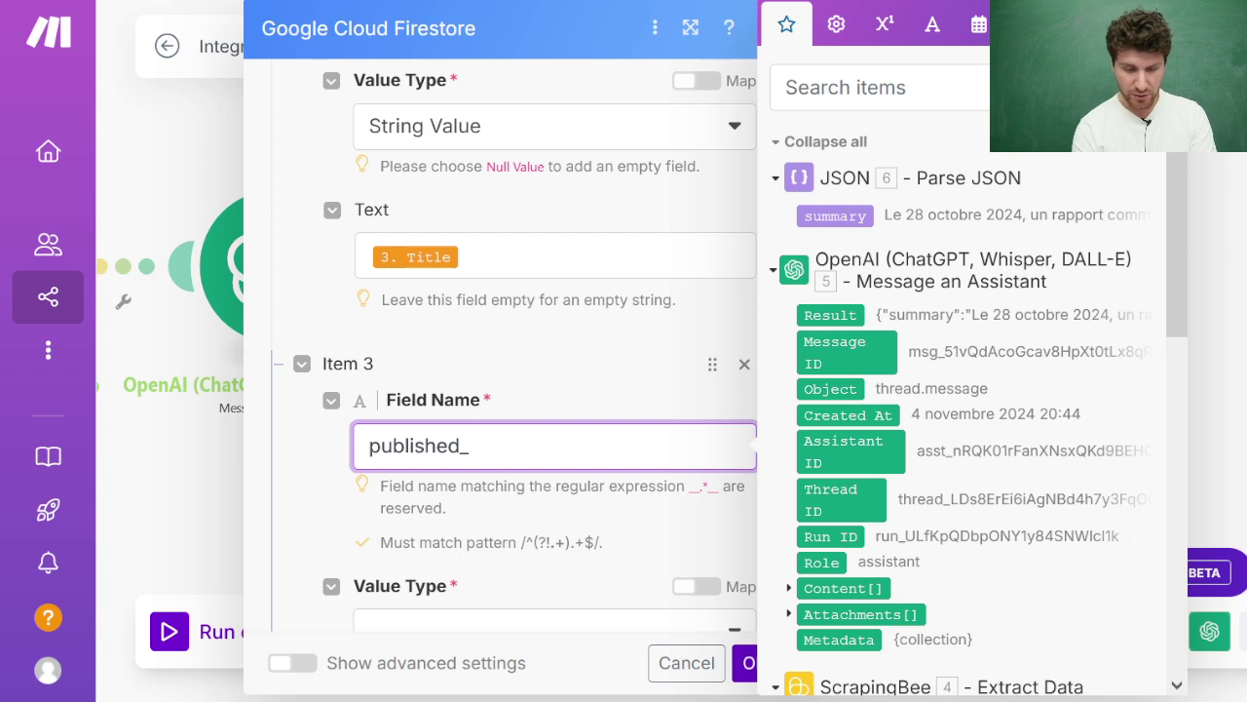
{"action": "scroll", "coordinate": [468, 370], "scroll_direction": "down", "scroll_amount": 3}
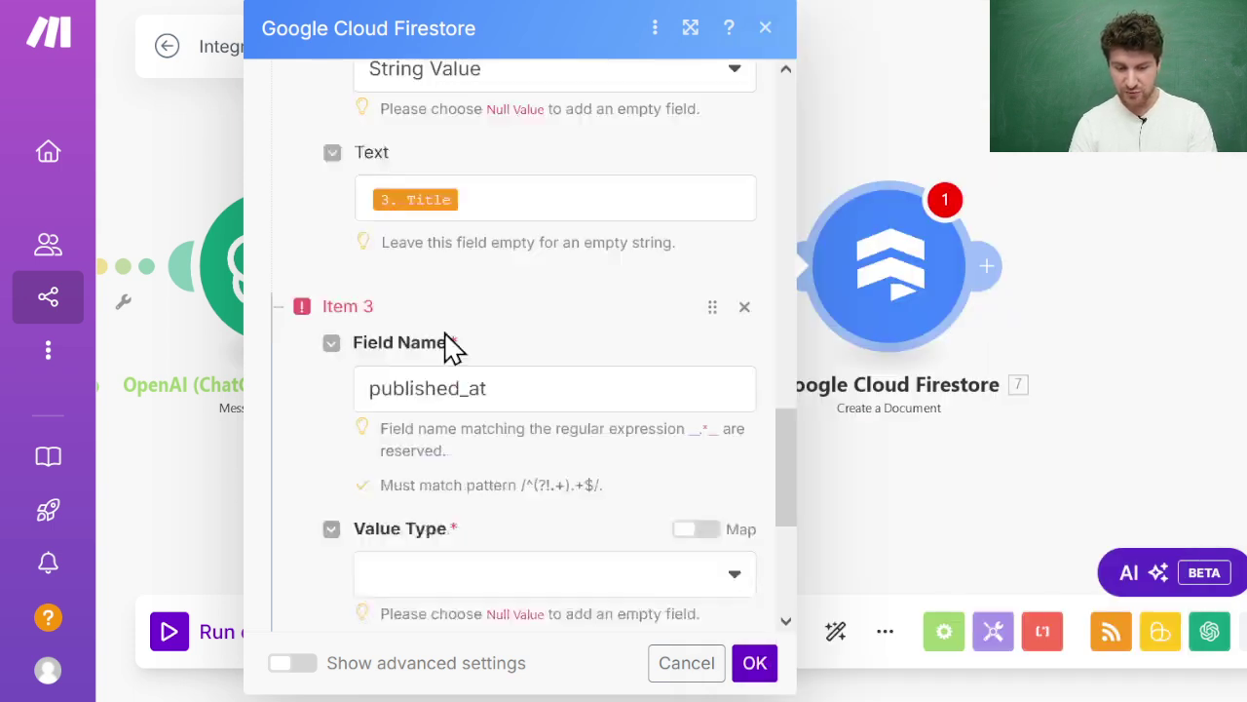
{"action": "left_click", "coordinate": [499, 361]}
{"action": "scroll", "coordinate": [539, 432], "scroll_direction": "down", "scroll_amount": 1}
{"action": "scroll", "coordinate": [538, 431], "scroll_direction": "down", "scroll_amount": 1}
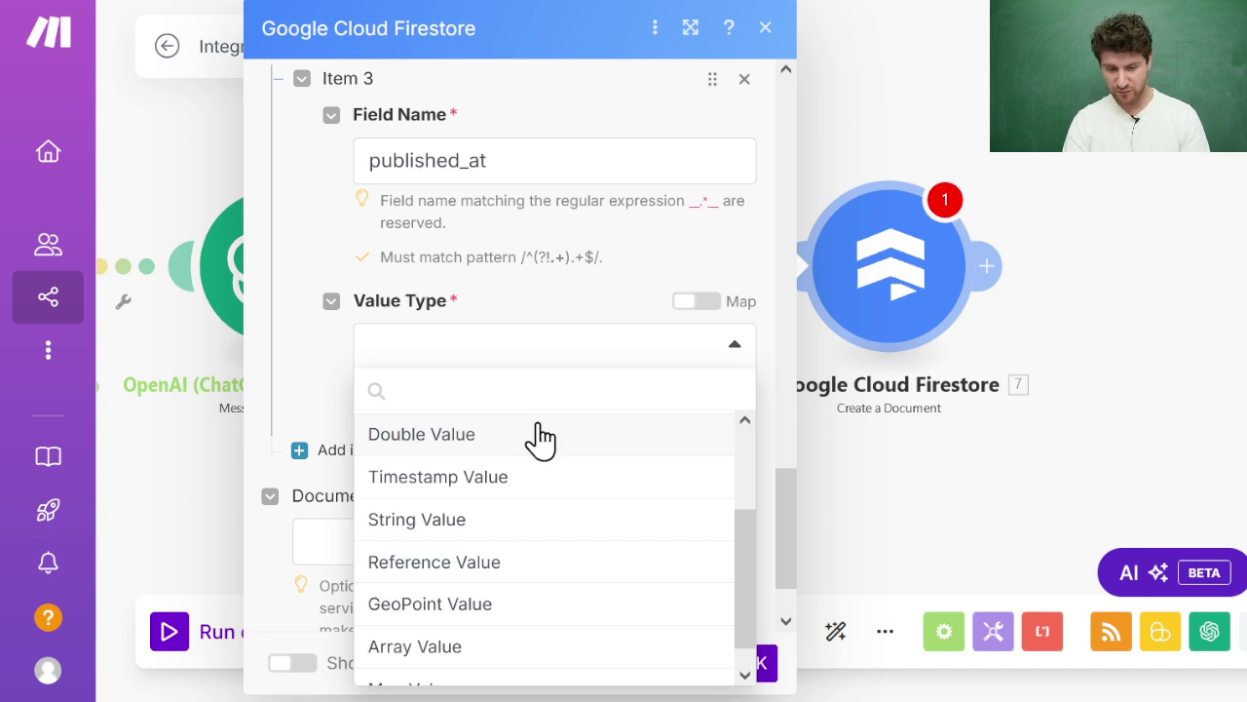
{"action": "left_click", "coordinate": [569, 477]}
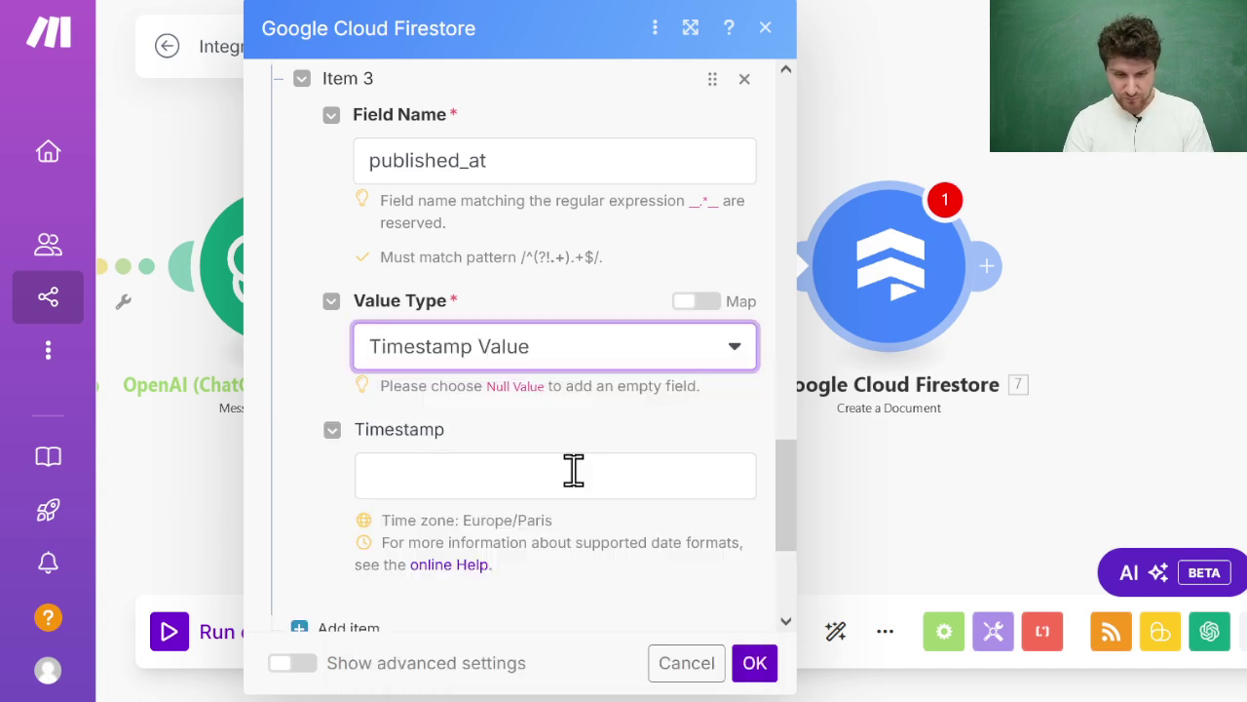
Fill the published_at field's timestamp with the timestamp variable from the date and time variables.
{"action": "left_click", "coordinate": [573, 469]}
{"action": "scroll", "coordinate": [1022, 409], "scroll_direction": "down", "scroll_amount": 10}
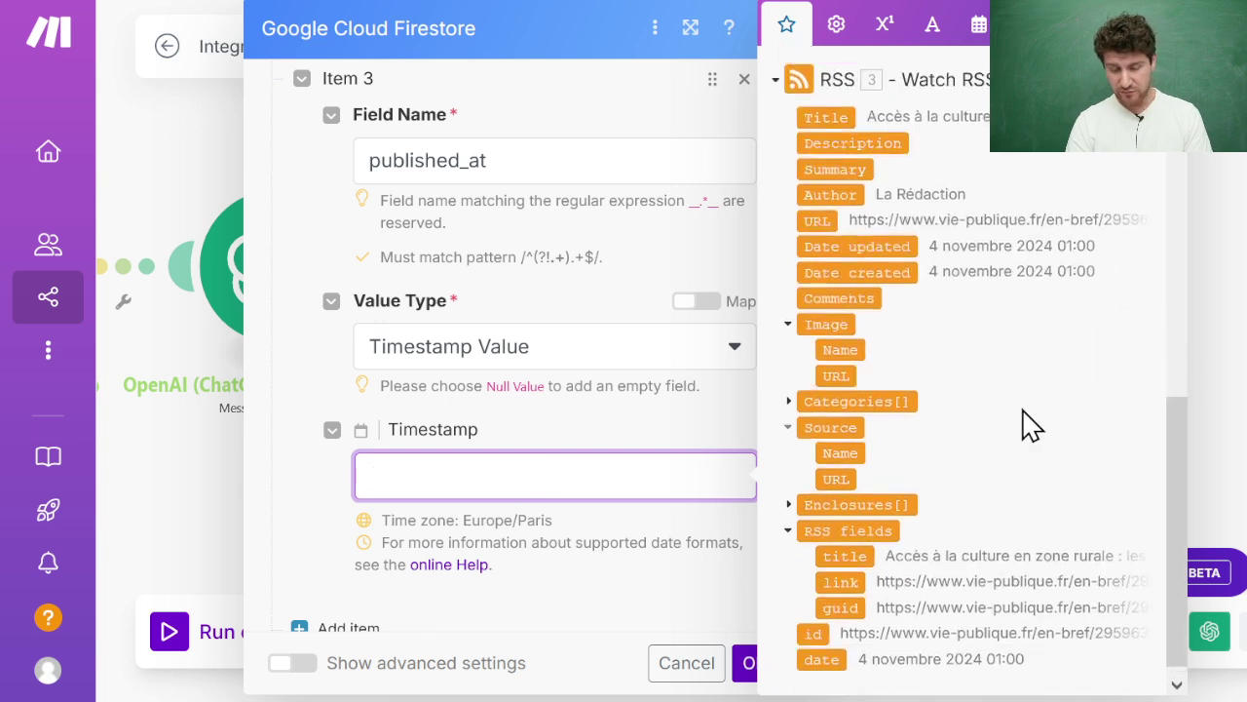
{"action": "scroll", "coordinate": [1031, 425], "scroll_direction": "up", "scroll_amount": 10}
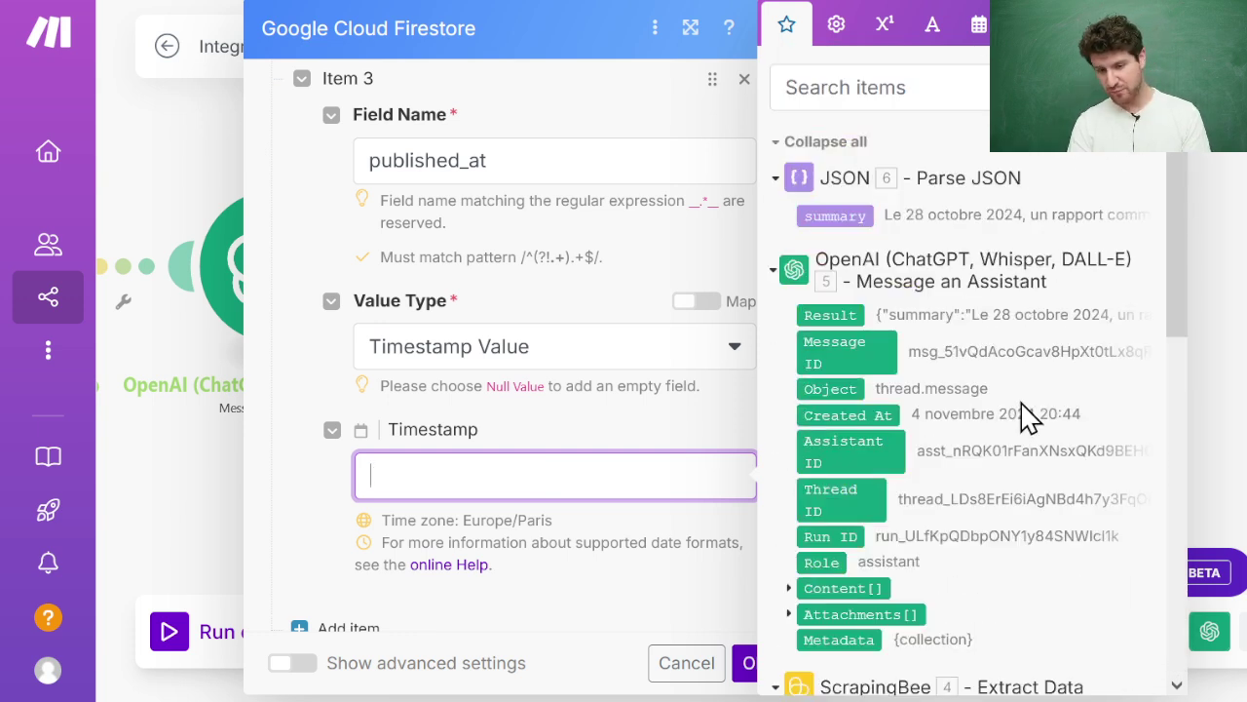
{"action": "left_click", "coordinate": [934, 34]}
{"action": "left_click", "coordinate": [981, 270]}
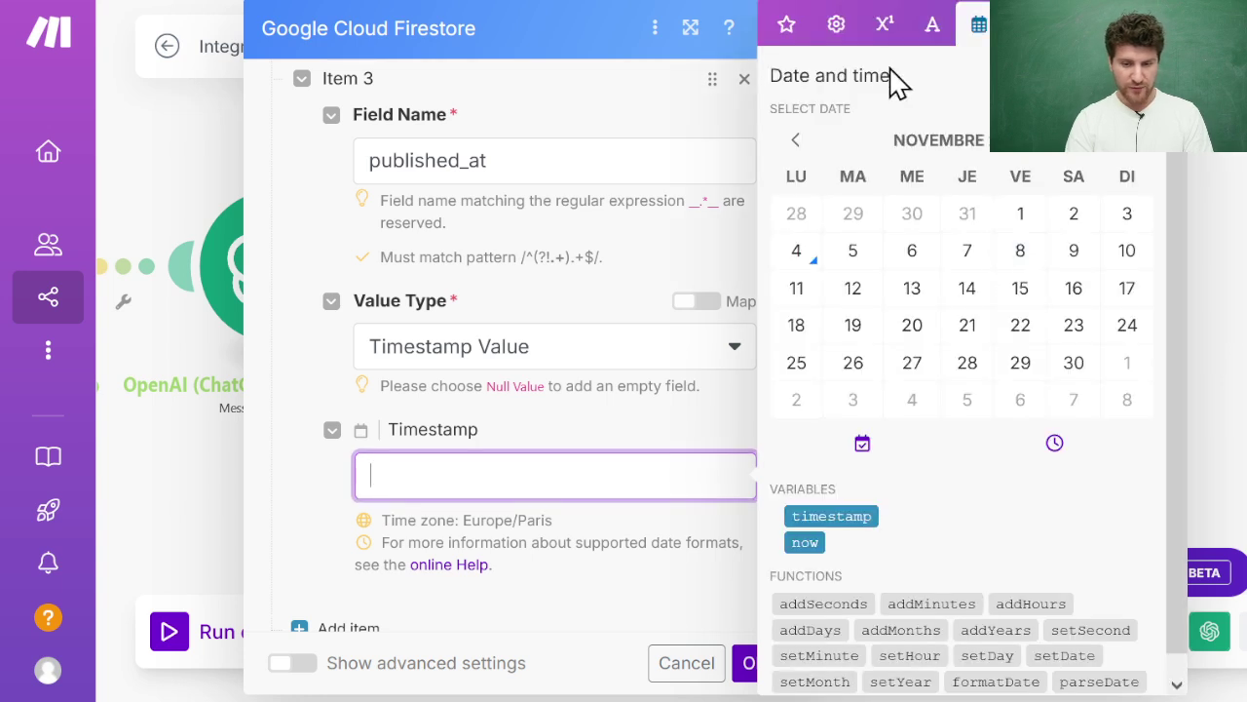
{"action": "left_click", "coordinate": [1027, 26]}
{"action": "left_click", "coordinate": [984, 340]}
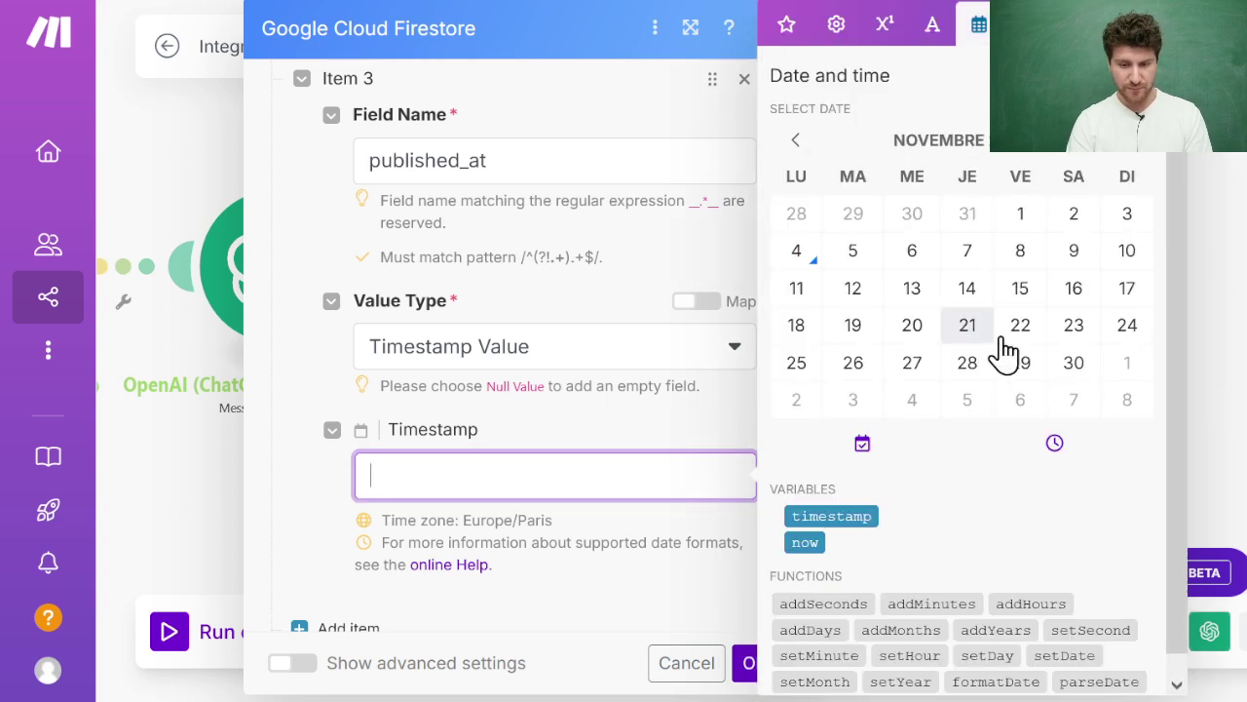
{"action": "left_click", "coordinate": [854, 518]}
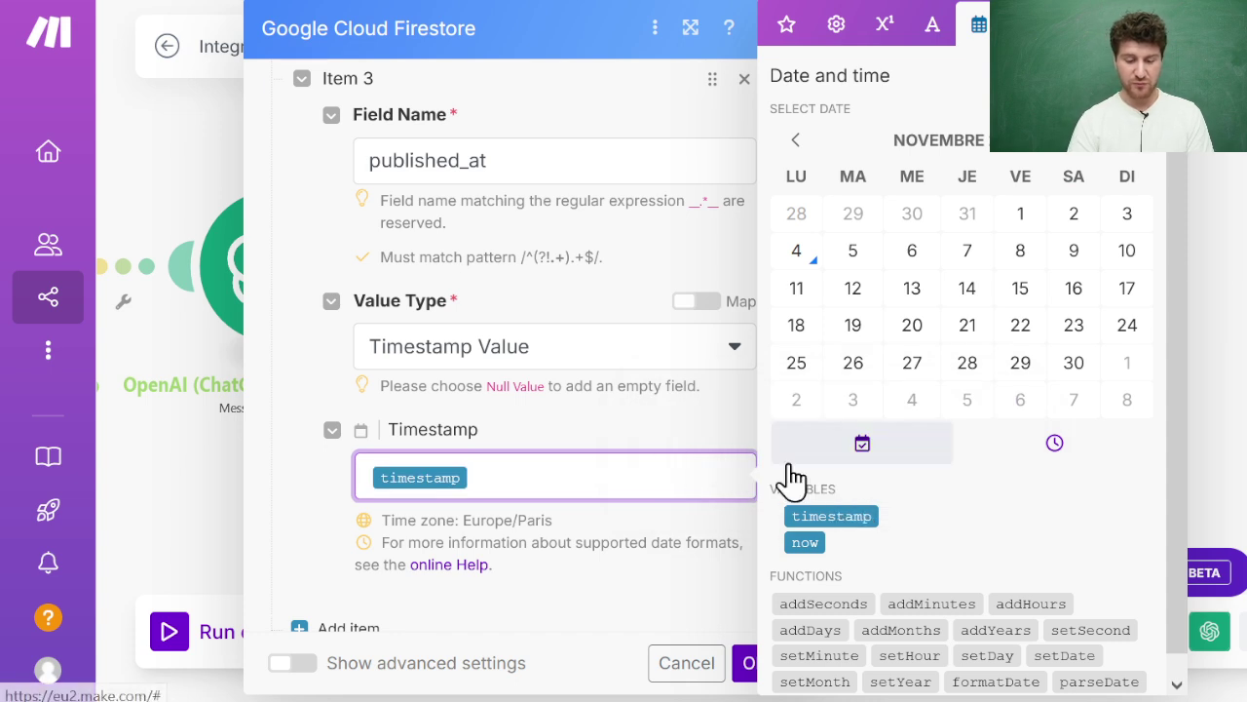
{"action": "left_click", "coordinate": [662, 432]}
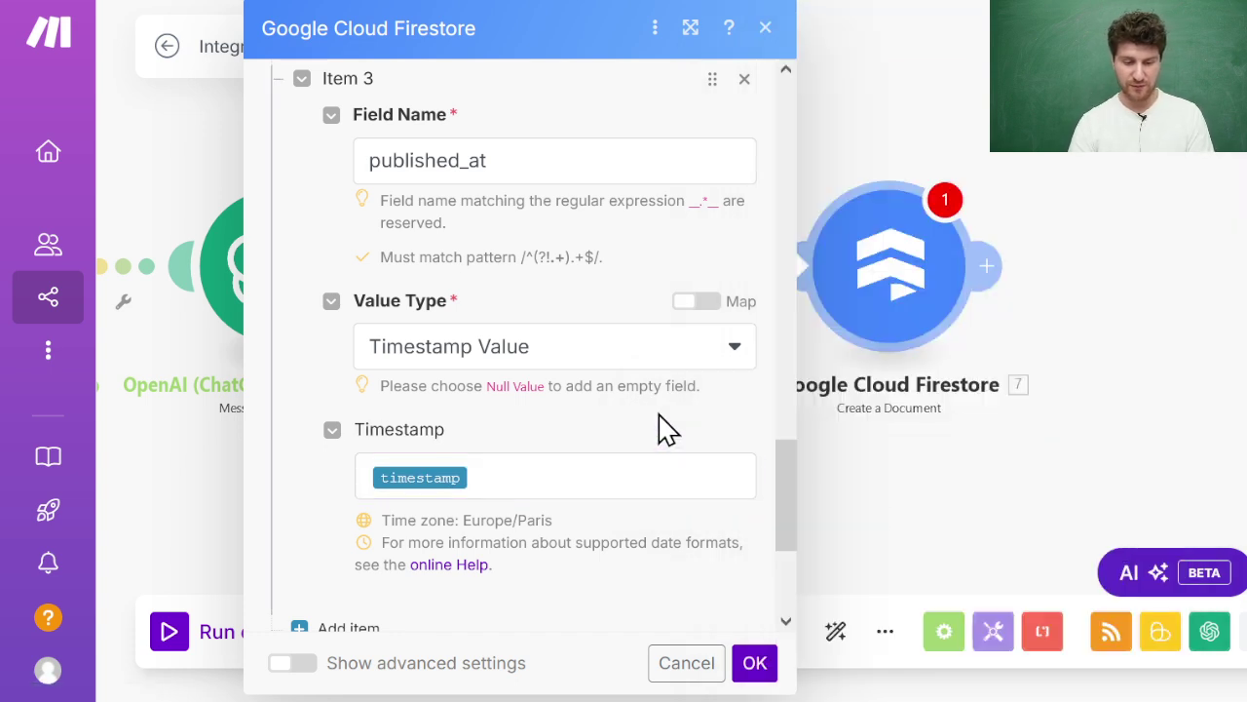
Review the summary, title and published_at document fields, including the value types available for published_at.
{"action": "scroll", "coordinate": [660, 432], "scroll_direction": "down", "scroll_amount": 3}
{"action": "scroll", "coordinate": [653, 409], "scroll_direction": "up", "scroll_amount": 5}
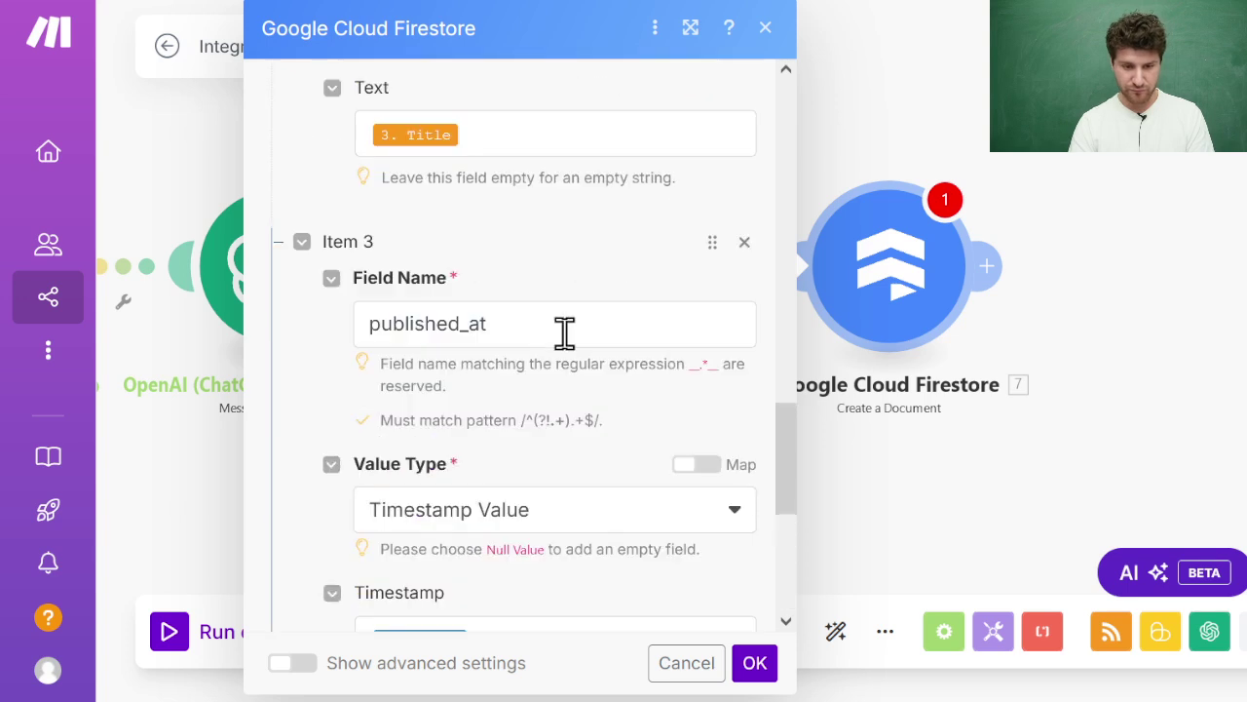
{"action": "left_click", "coordinate": [546, 531]}
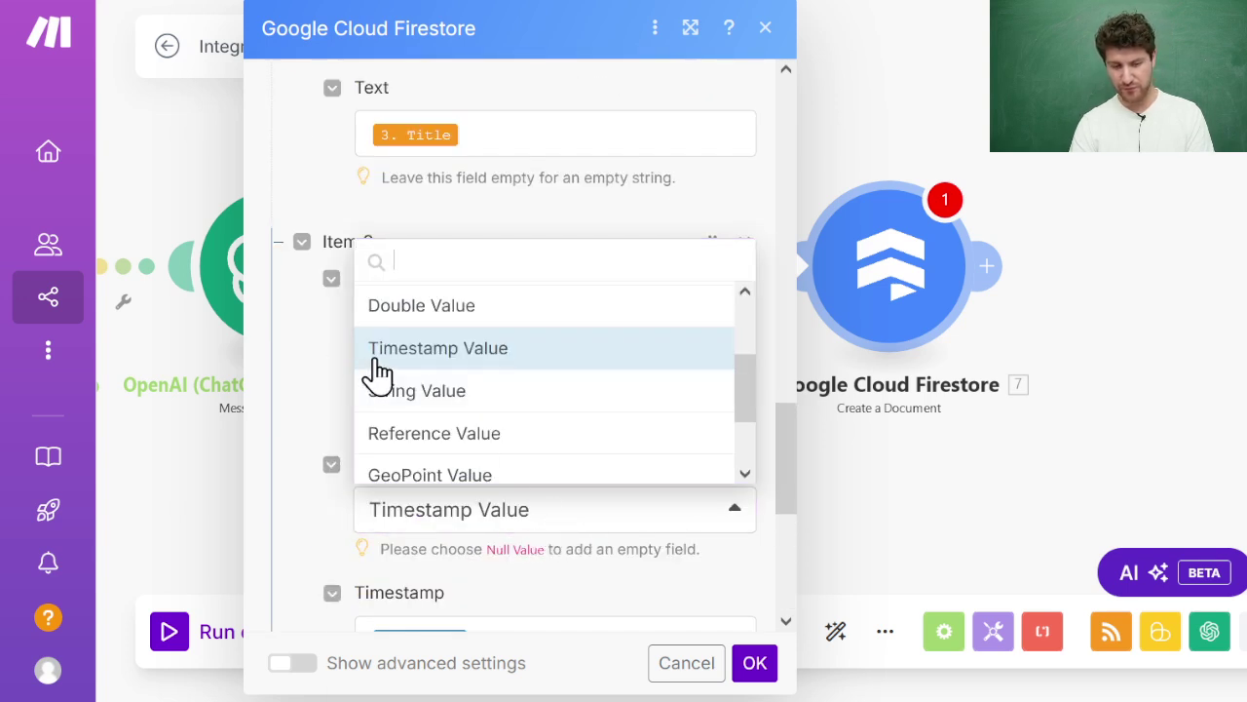
{"action": "left_click", "coordinate": [325, 380]}
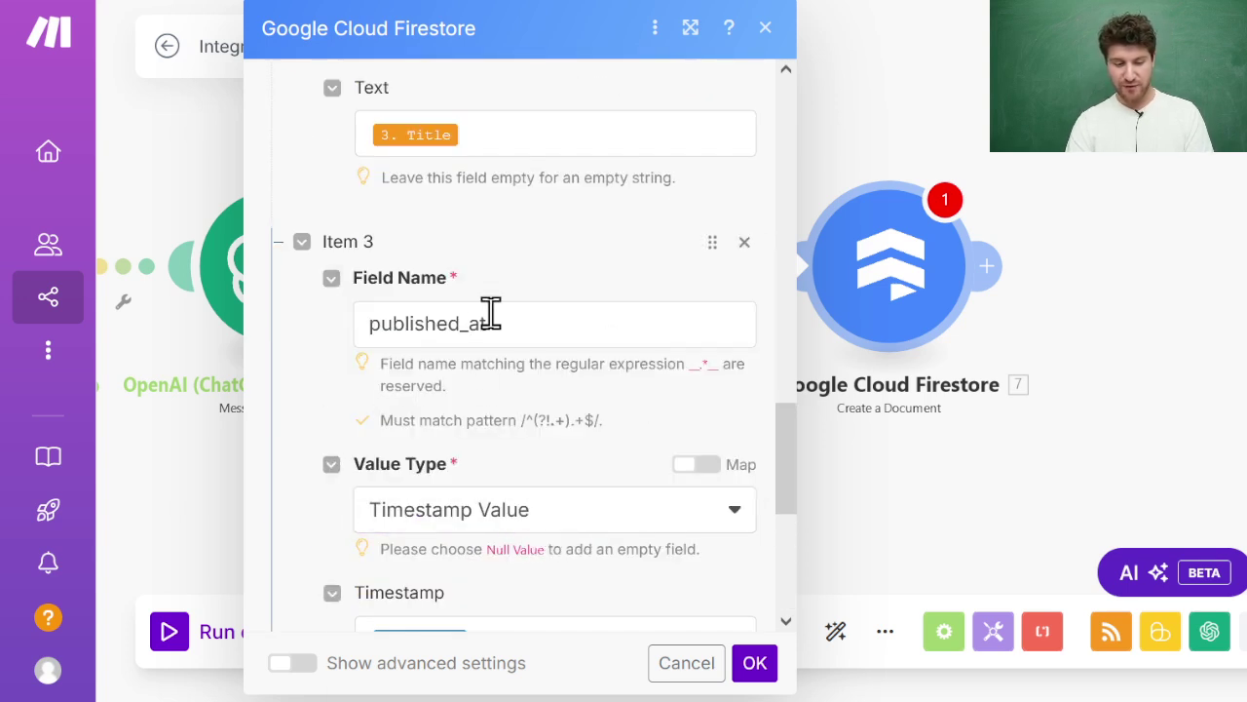
{"action": "scroll", "coordinate": [571, 445], "scroll_direction": "down", "scroll_amount": 5}
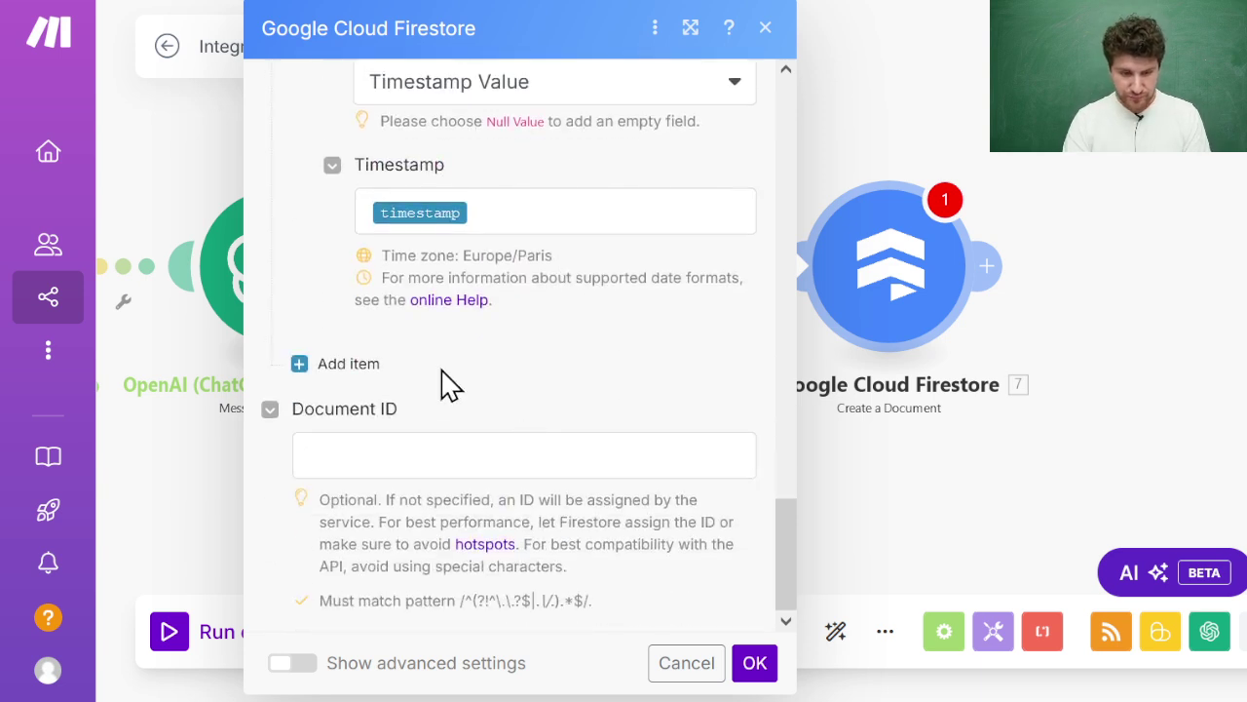
{"action": "scroll", "coordinate": [507, 384], "scroll_direction": "up", "scroll_amount": 10}
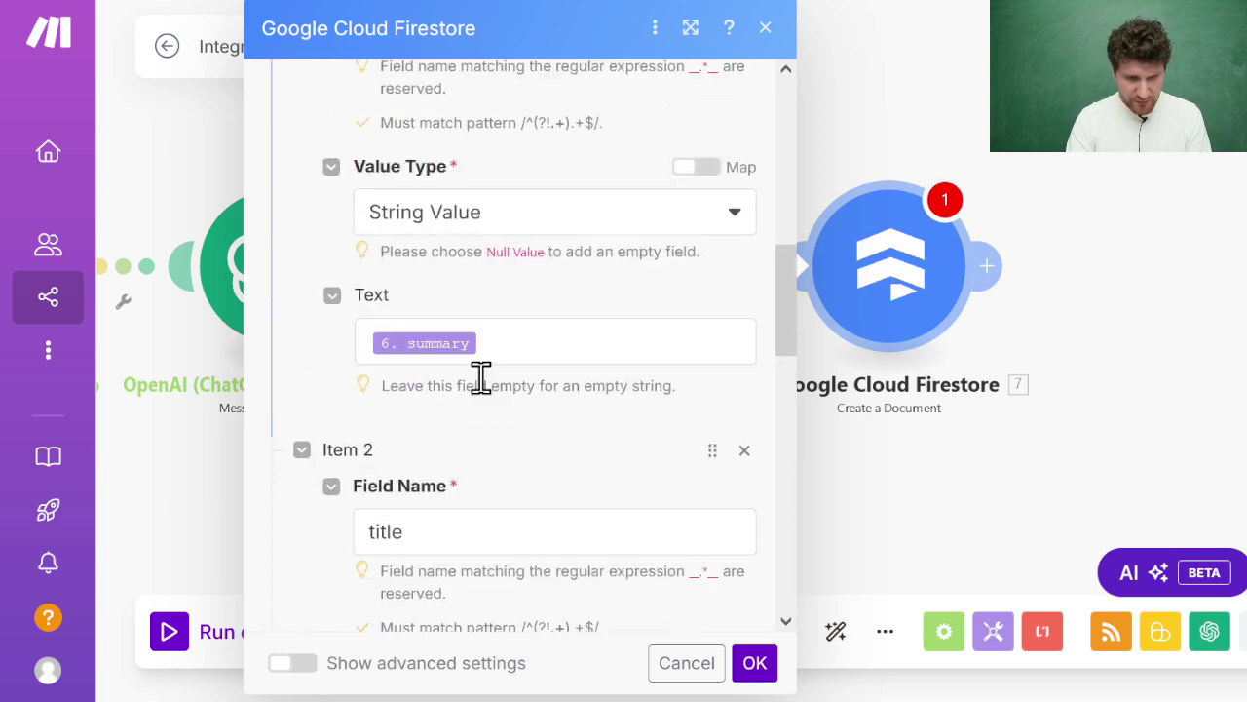
{"action": "scroll", "coordinate": [481, 378], "scroll_direction": "up", "scroll_amount": 5}
{"action": "scroll", "coordinate": [493, 390], "scroll_direction": "down", "scroll_amount": 5}
{"action": "scroll", "coordinate": [555, 350], "scroll_direction": "up", "scroll_amount": 1}
{"action": "scroll", "coordinate": [557, 467], "scroll_direction": "down", "scroll_amount": 6}
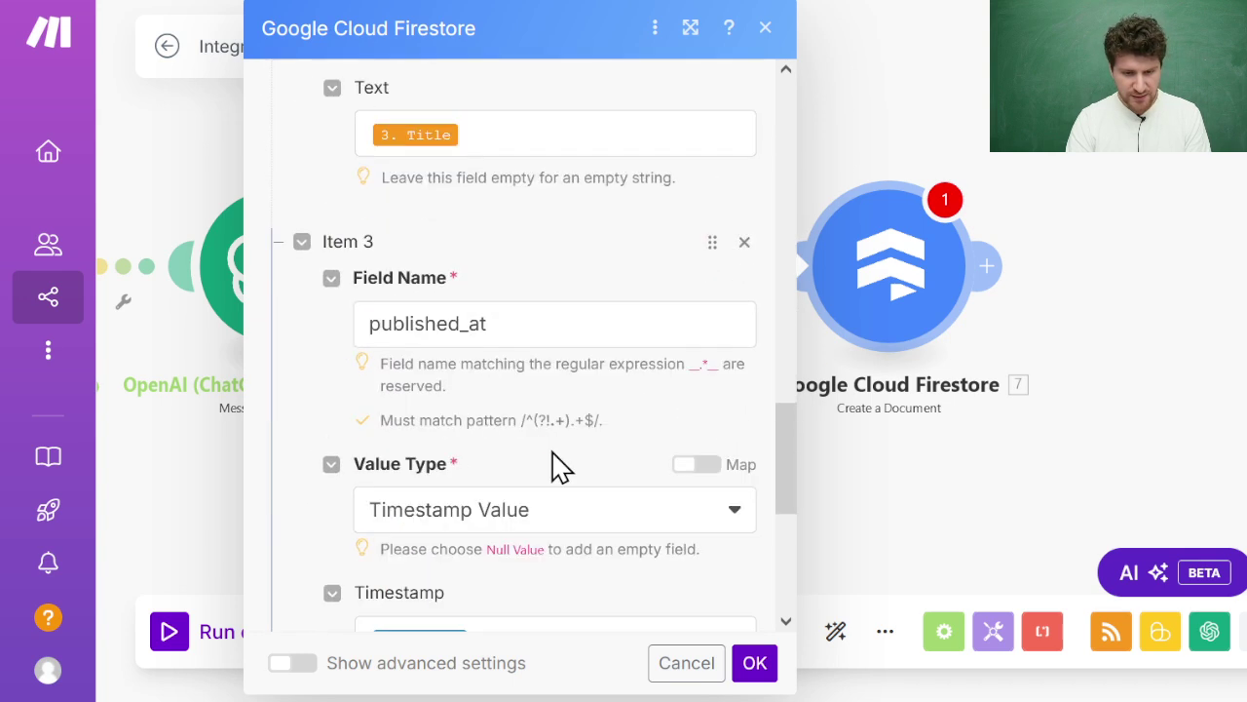
Confirm the Google Cloud Firestore module's settings and save the scenario.
{"action": "scroll", "coordinate": [560, 468], "scroll_direction": "down", "scroll_amount": 2}
{"action": "left_click", "coordinate": [754, 663]}
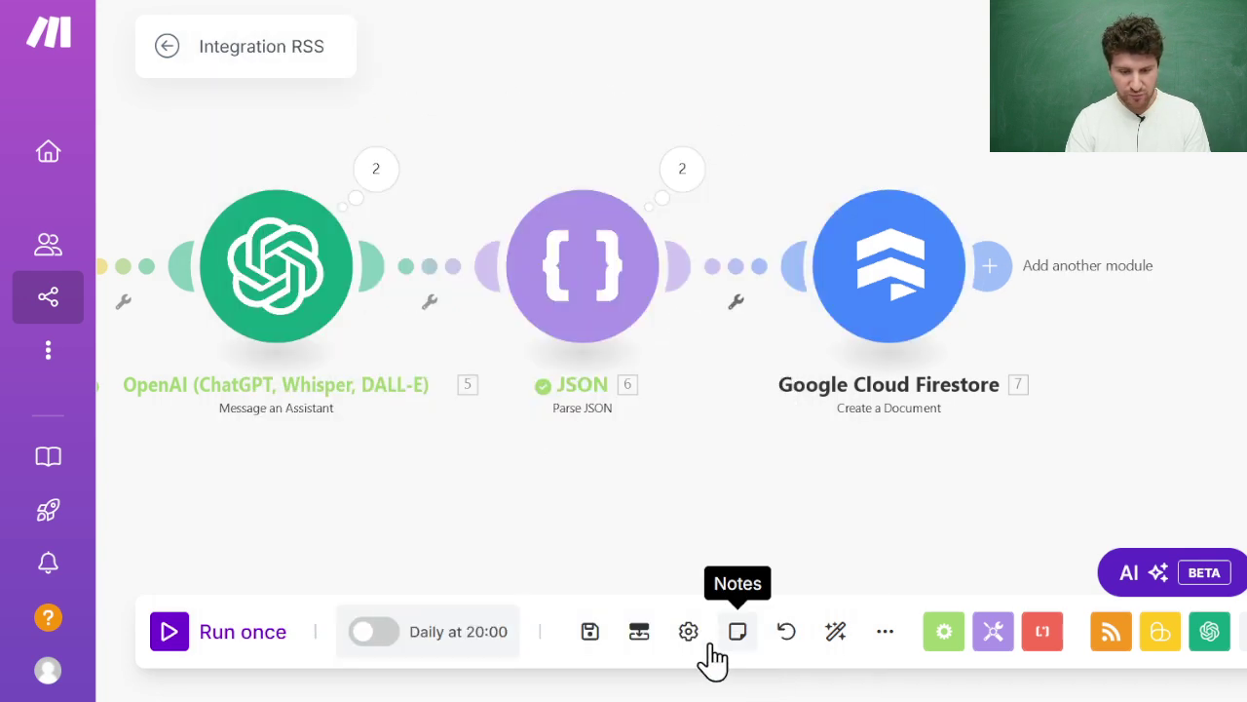
{"action": "left_click", "coordinate": [587, 635]}
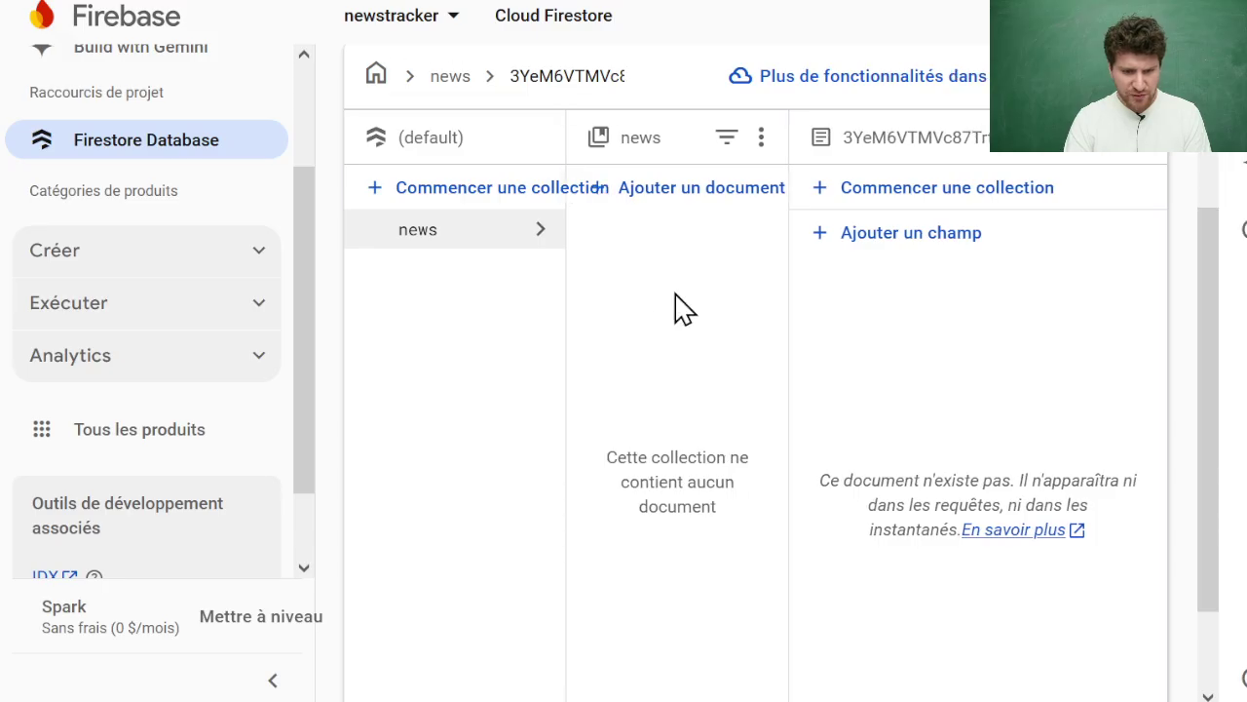
Switch to the Firebase console and check which documents the news collection contains.
{"action": "left_click", "coordinate": [462, 232]}
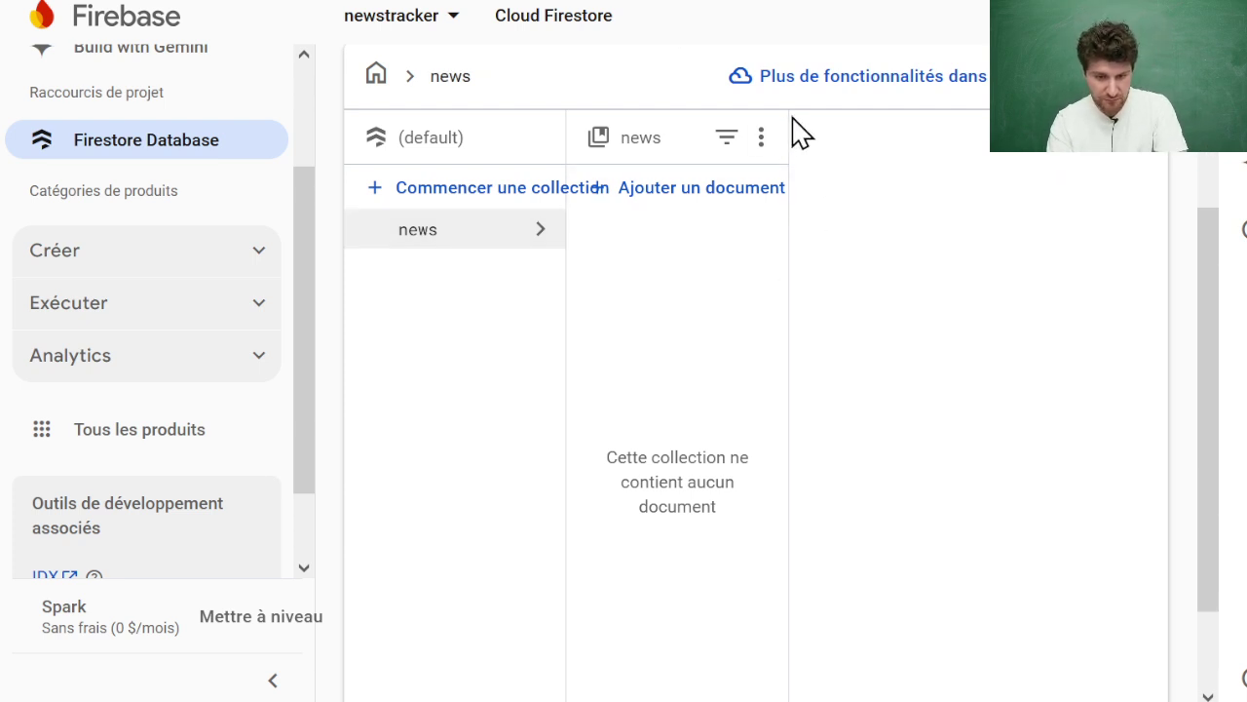
{"action": "scroll", "coordinate": [846, 319], "scroll_direction": "up", "scroll_amount": 3}
{"action": "scroll", "coordinate": [844, 321], "scroll_direction": "down", "scroll_amount": 4}
{"action": "scroll", "coordinate": [855, 321], "scroll_direction": "up", "scroll_amount": 5}
{"action": "scroll", "coordinate": [824, 412], "scroll_direction": "down", "scroll_amount": 3}
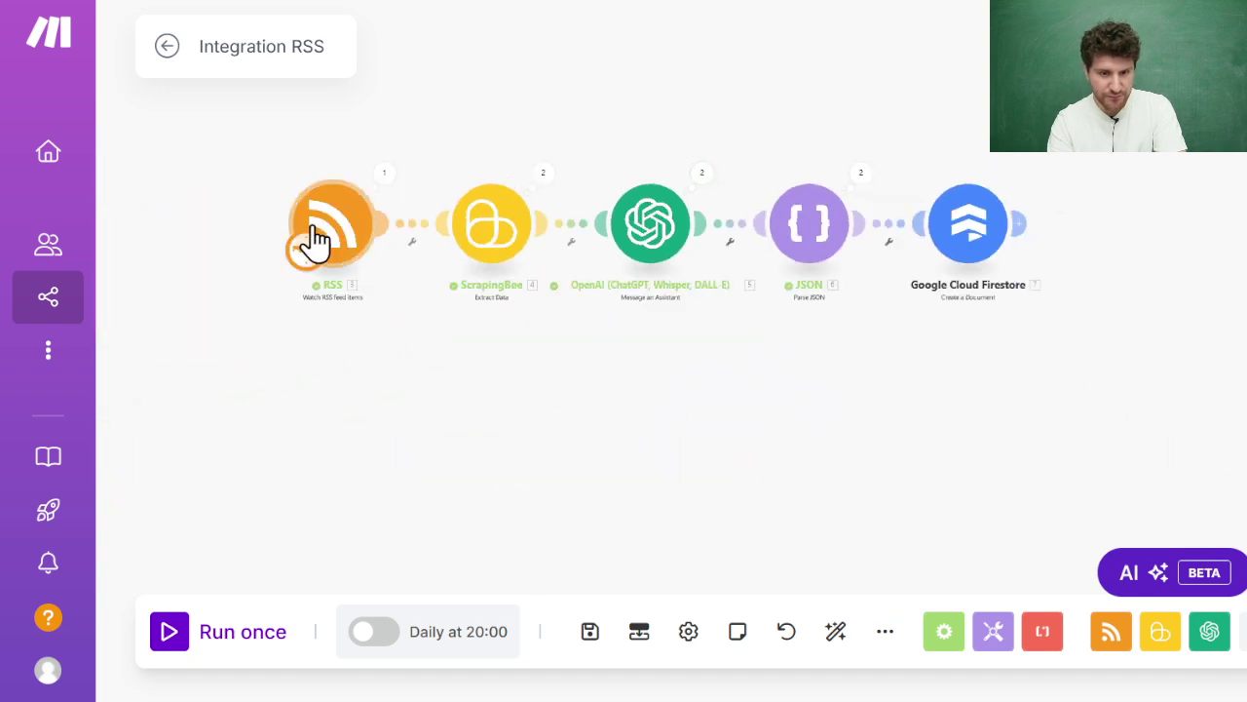
In Make, choose where the RSS module starts processing the feed items.
{"action": "right_click", "coordinate": [339, 226]}
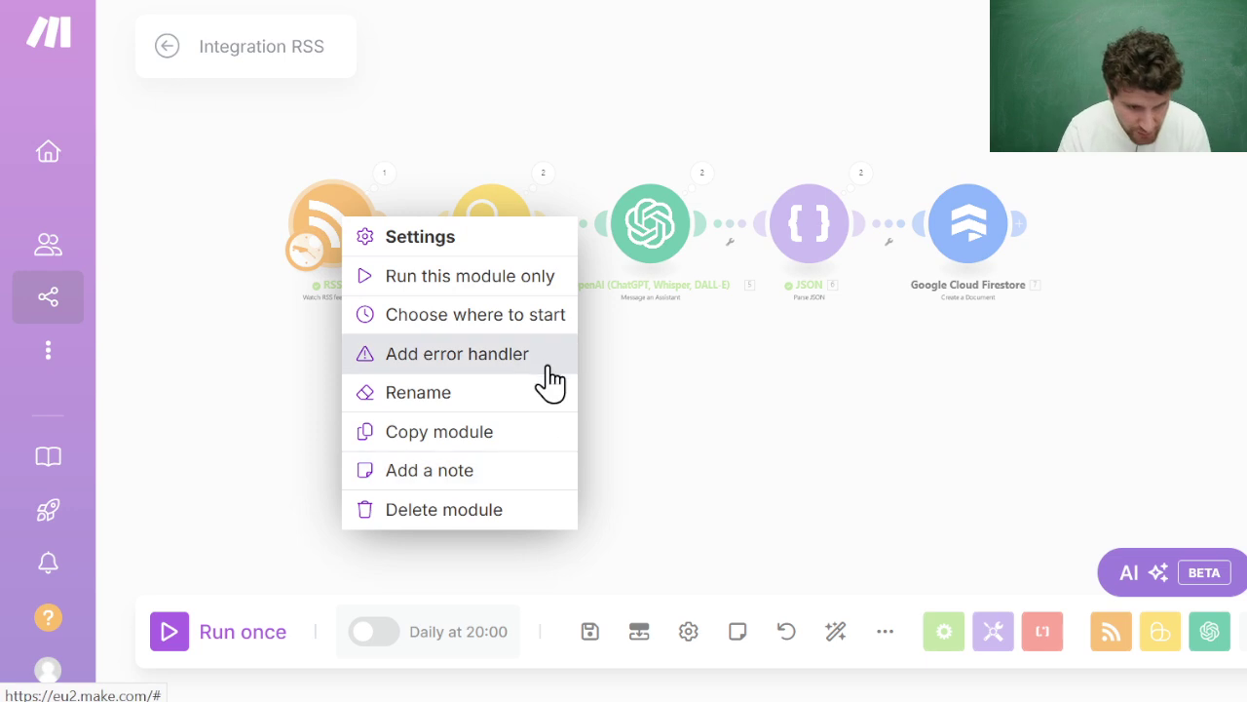
{"action": "left_click", "coordinate": [551, 316]}
{"action": "left_click", "coordinate": [535, 253]}
{"action": "left_click", "coordinate": [902, 381]}
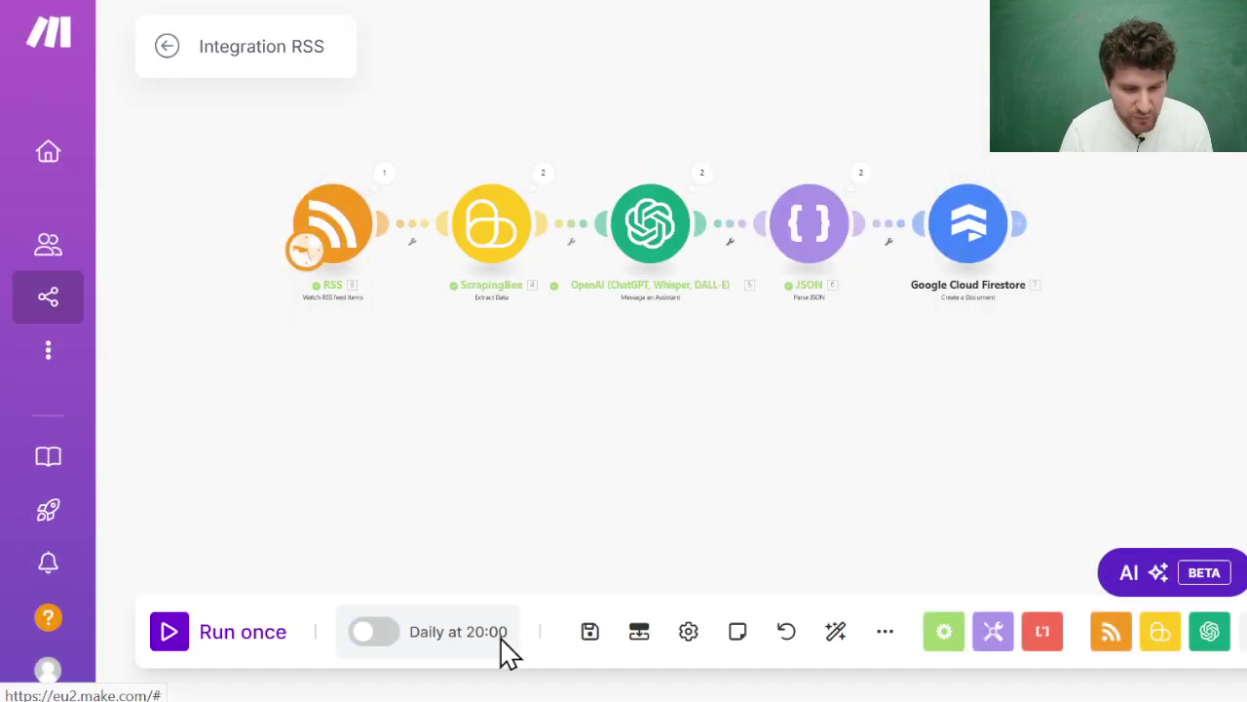
Save the scenario with the chosen RSS starting point and run it once.
{"action": "left_click", "coordinate": [580, 633]}
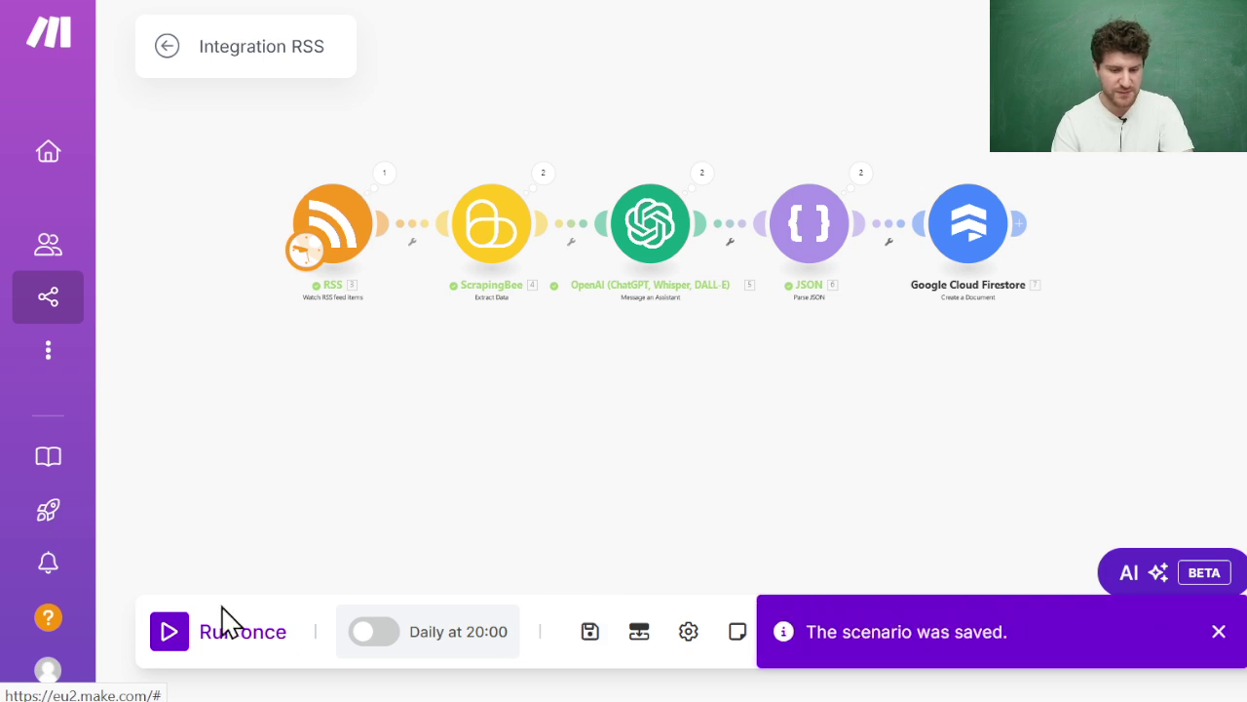
{"action": "left_click", "coordinate": [168, 631]}
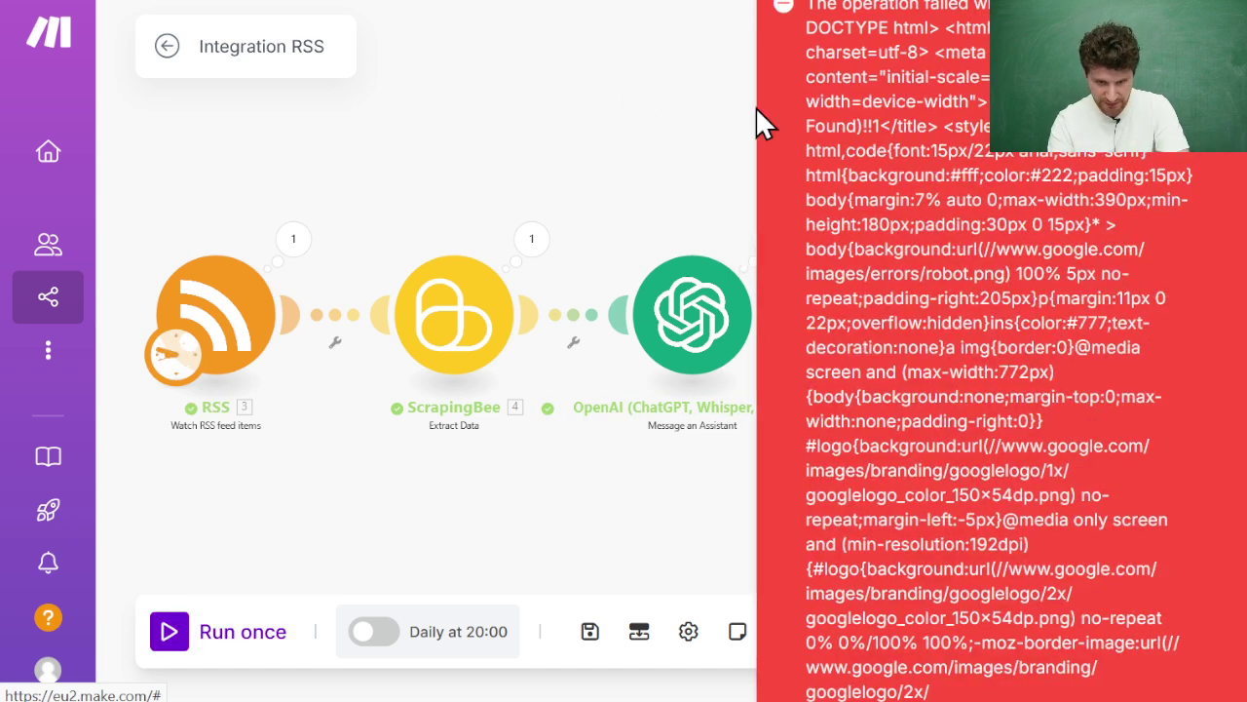
Examine the run details of the Google Cloud Firestore module to find the cause of its error.
{"action": "left_click_drag", "start_coordinate": [659, 158], "coordinate": [197, 148]}
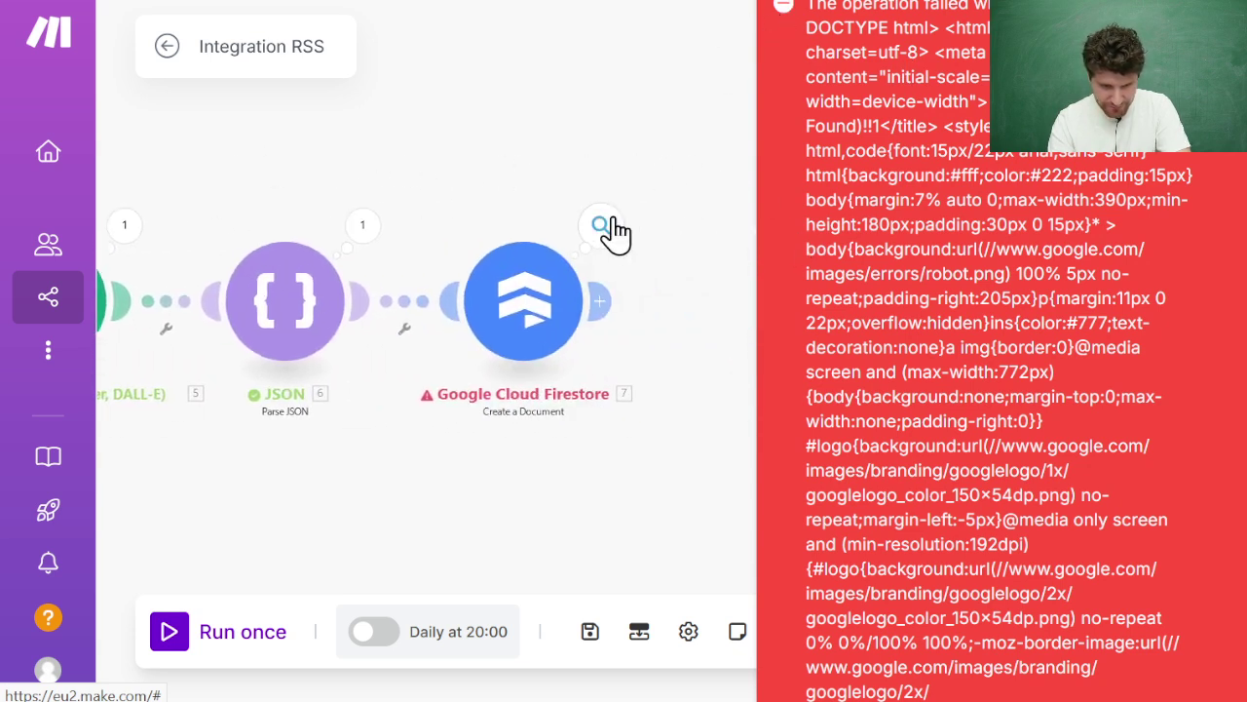
{"action": "left_click", "coordinate": [610, 230]}
{"action": "scroll", "coordinate": [669, 576], "scroll_direction": "down", "scroll_amount": 10}
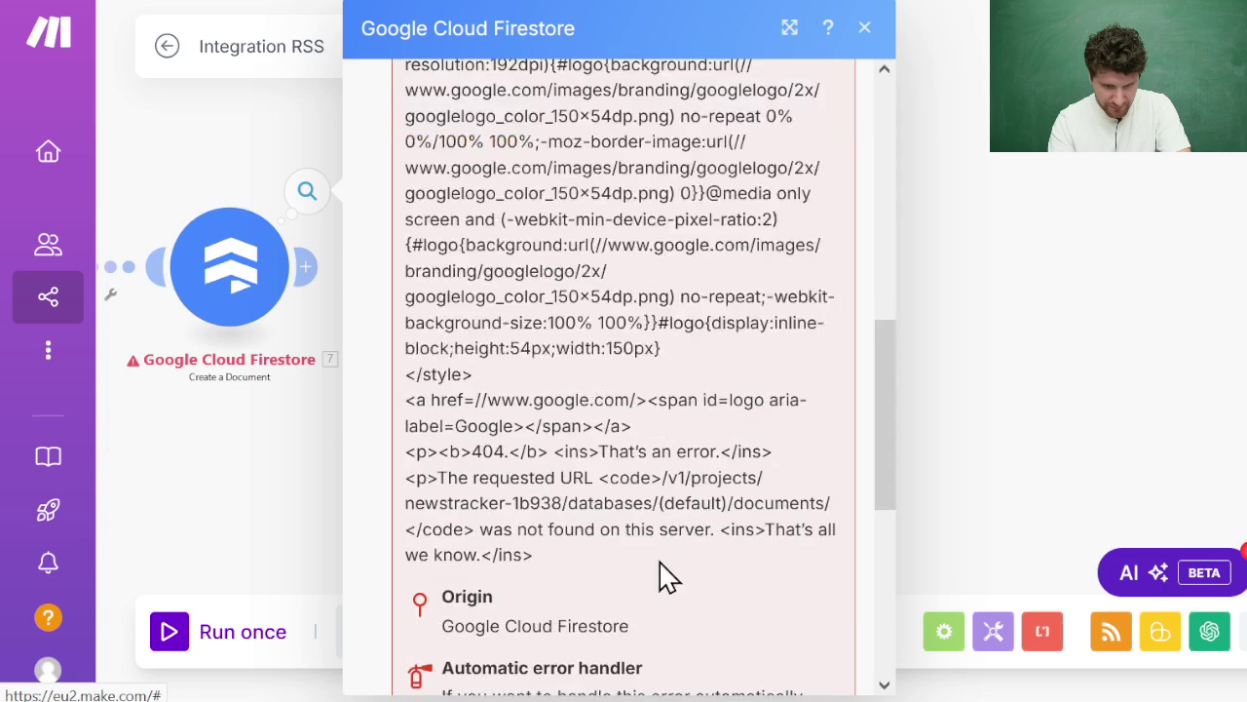
{"action": "scroll", "coordinate": [669, 576], "scroll_direction": "up", "scroll_amount": 3}
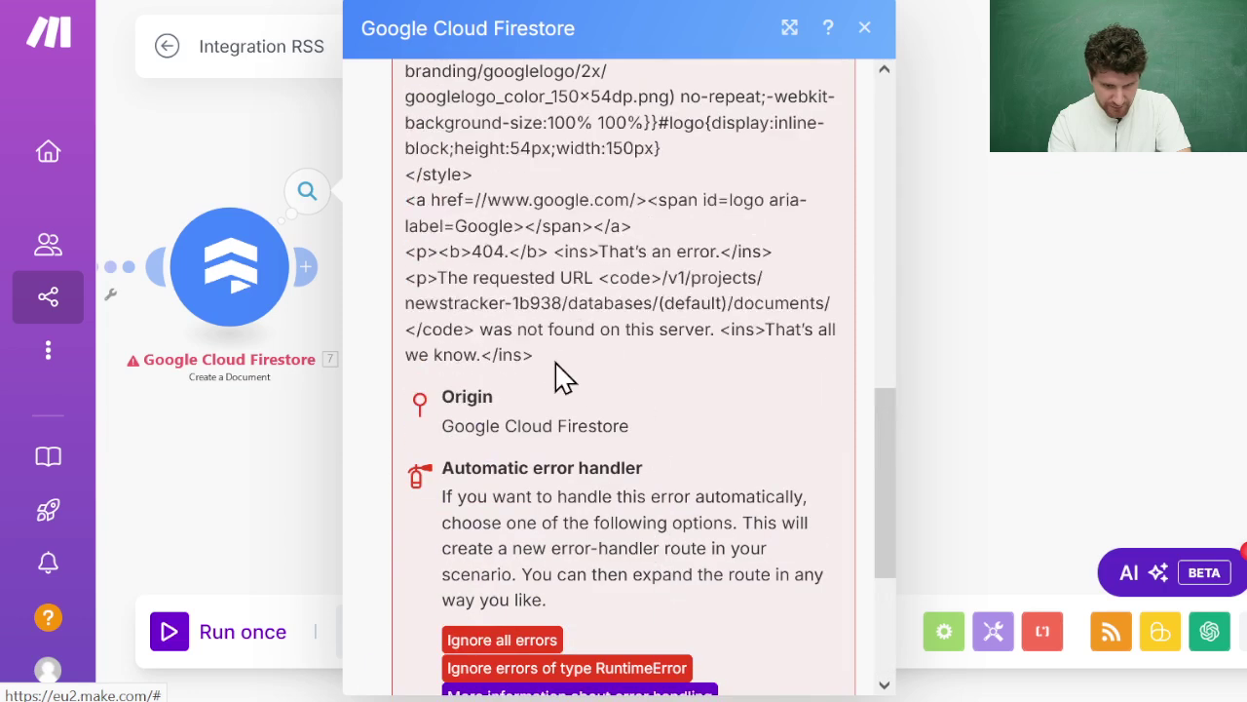
Reopen the Google Cloud Firestore module's settings and try to pick a collection for the Collection Path.
{"action": "left_click", "coordinate": [244, 279]}
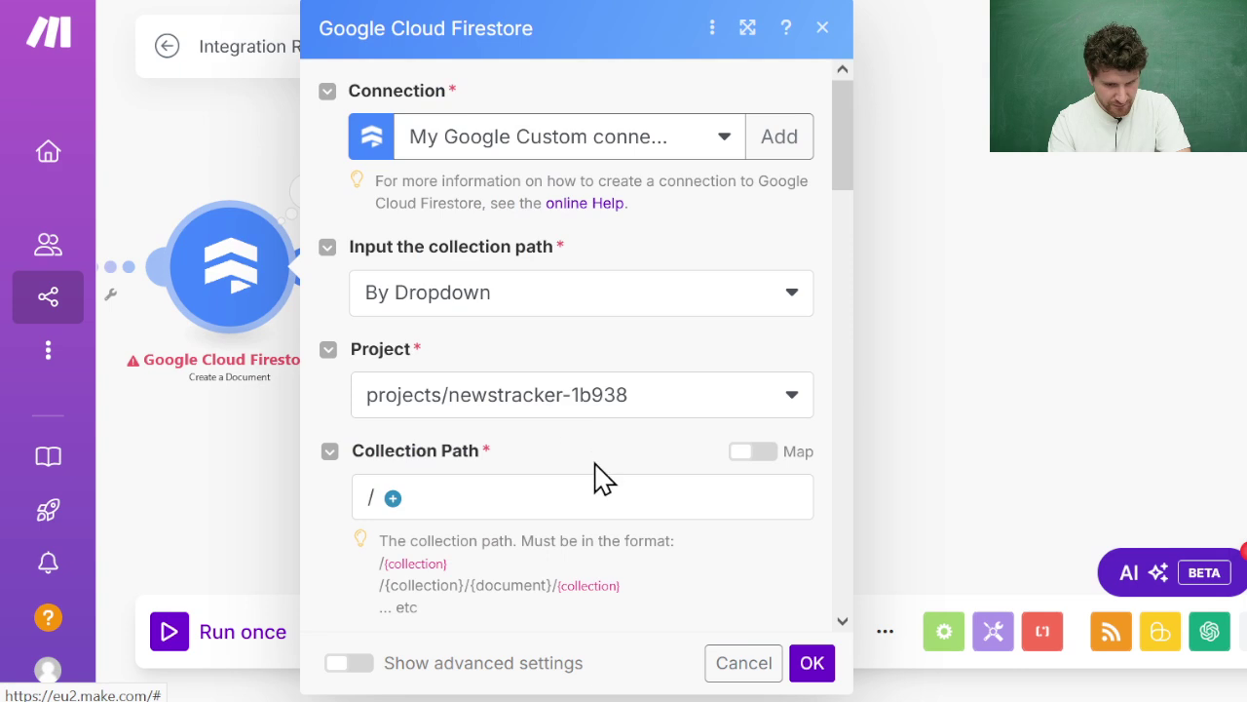
{"action": "left_click", "coordinate": [395, 500]}
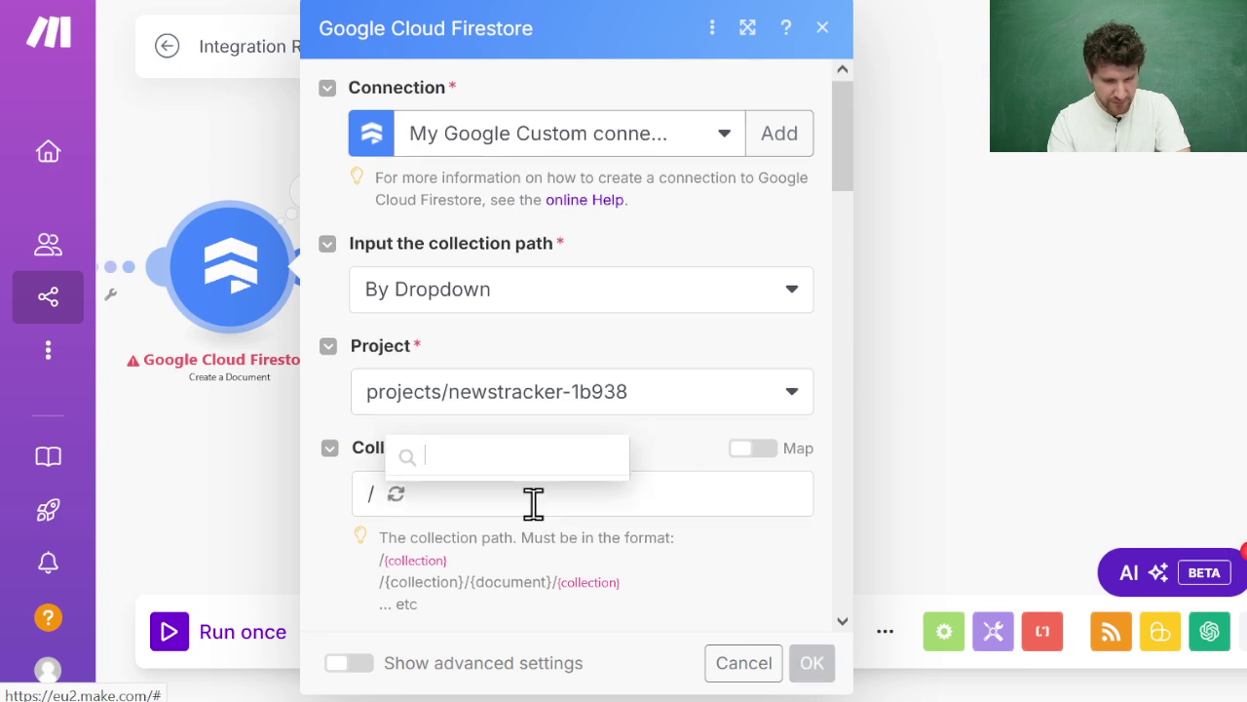
{"action": "scroll", "coordinate": [532, 503], "scroll_direction": "down", "scroll_amount": 3}
{"action": "left_click", "coordinate": [396, 212]}
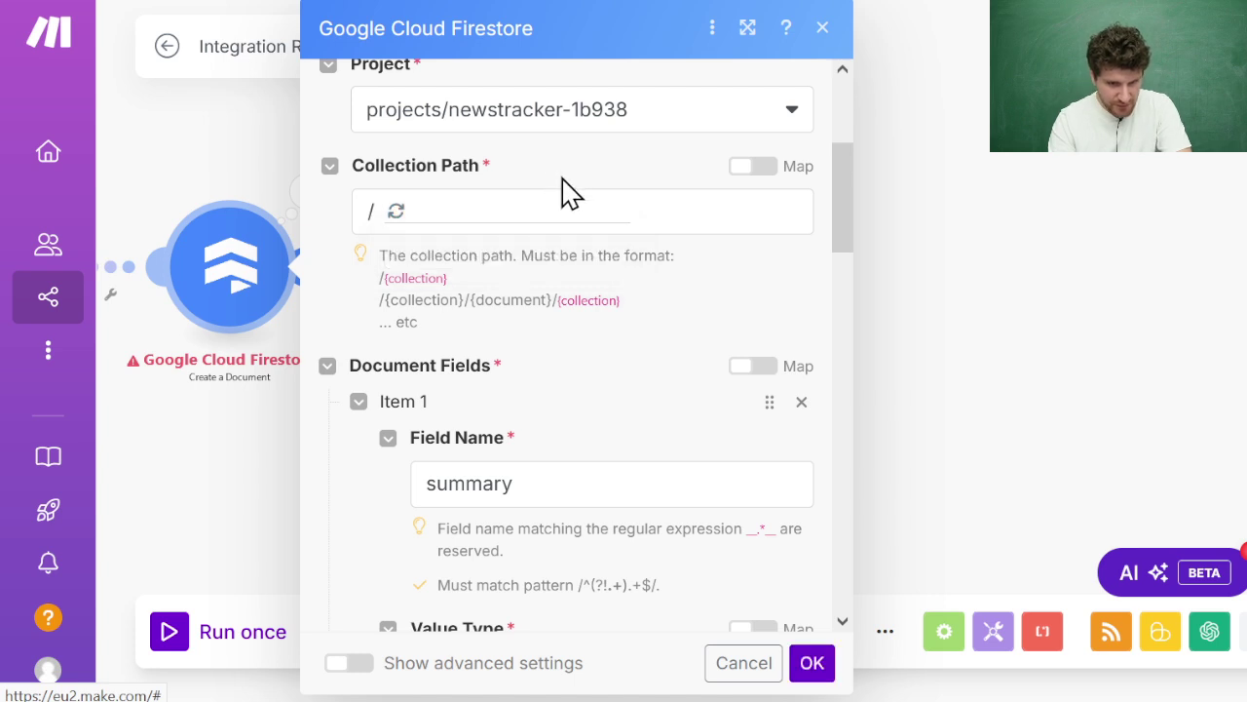
{"action": "scroll", "coordinate": [680, 343], "scroll_direction": "down", "scroll_amount": 3}
{"action": "scroll", "coordinate": [680, 343], "scroll_direction": "up", "scroll_amount": 3}
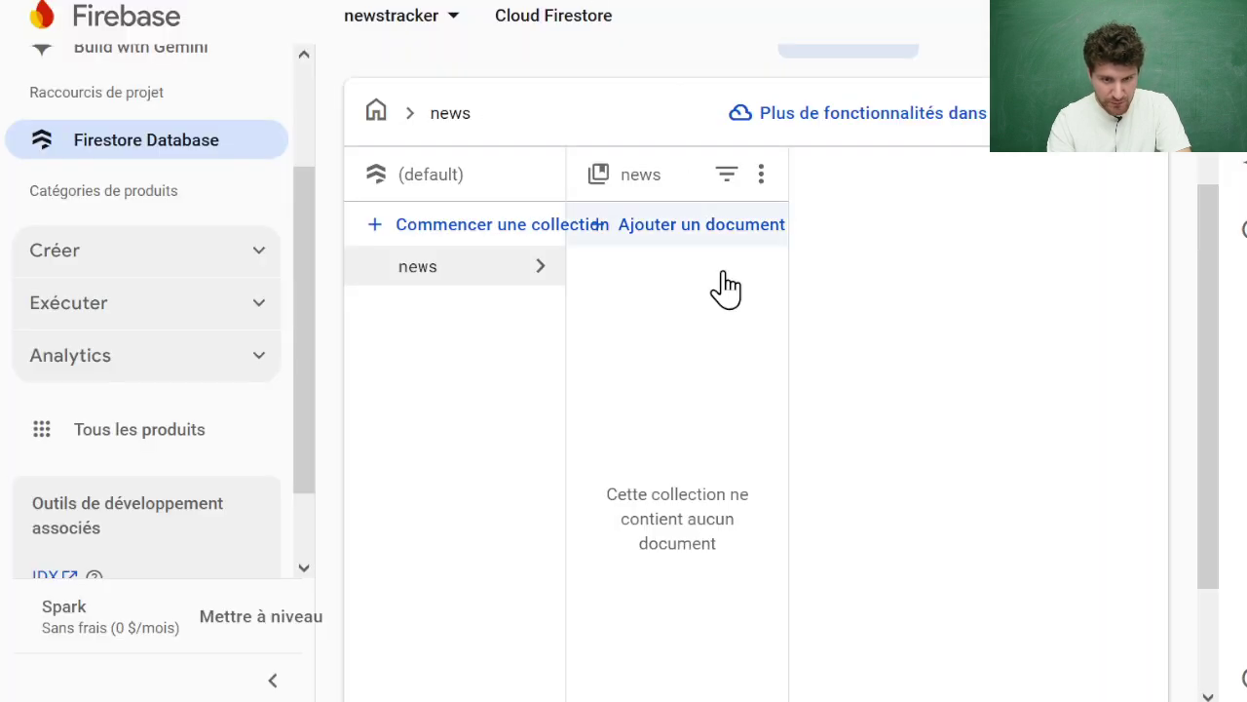
In the Firebase console, add an auto-ID document to the news collection with string field summary set to test, and return to Make.
{"action": "left_click", "coordinate": [649, 230]}
{"action": "left_click", "coordinate": [544, 312]}
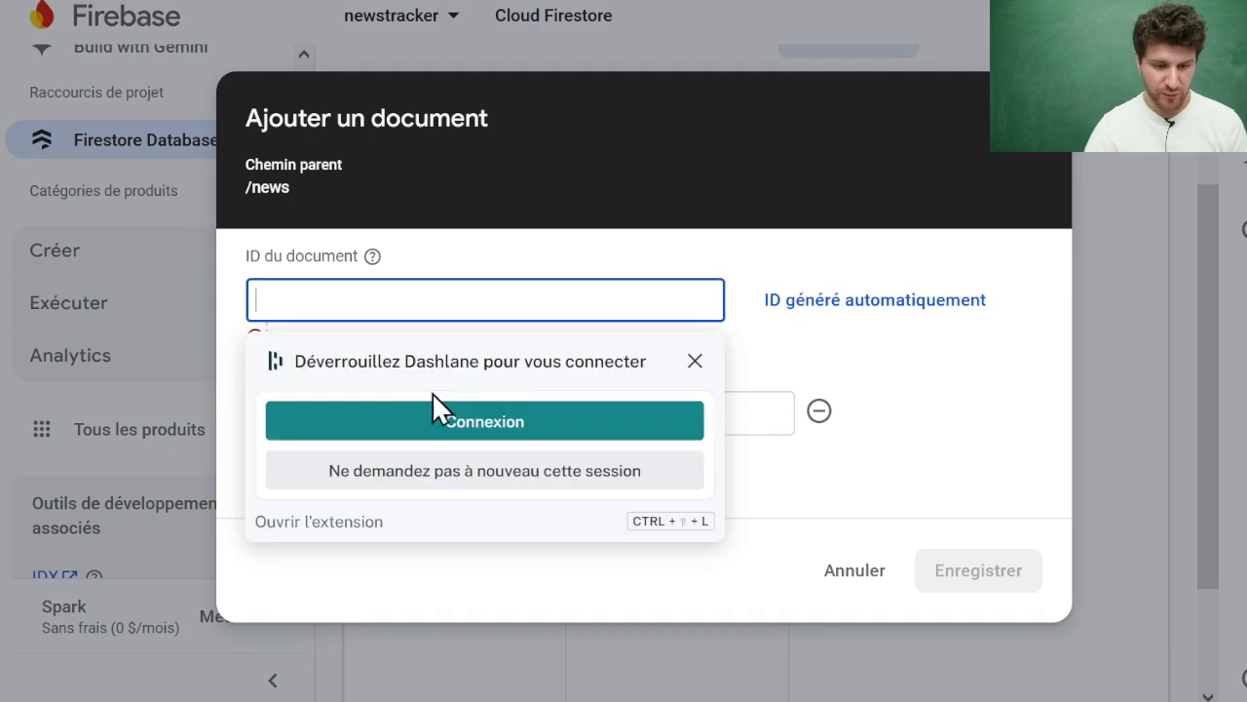
{"action": "left_click", "coordinate": [919, 418]}
{"action": "left_click", "coordinate": [378, 402]}
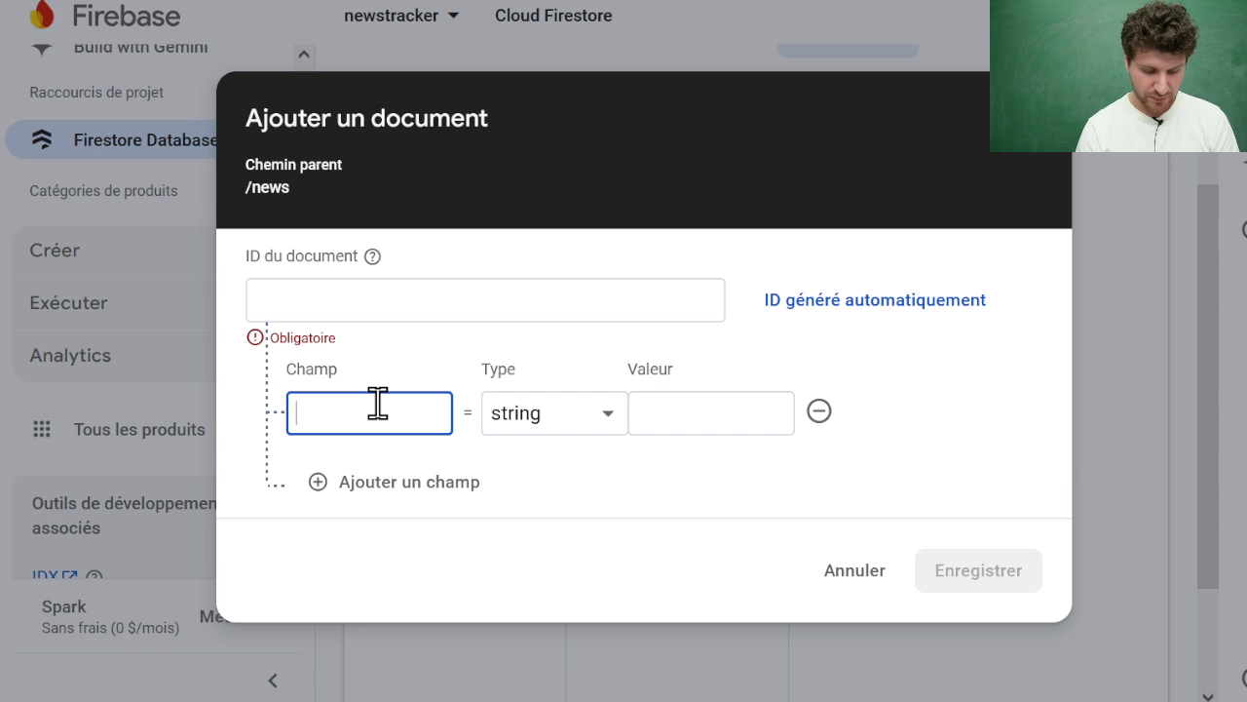
{"action": "type", "text": "summary"}
{"action": "left_click", "coordinate": [666, 419]}
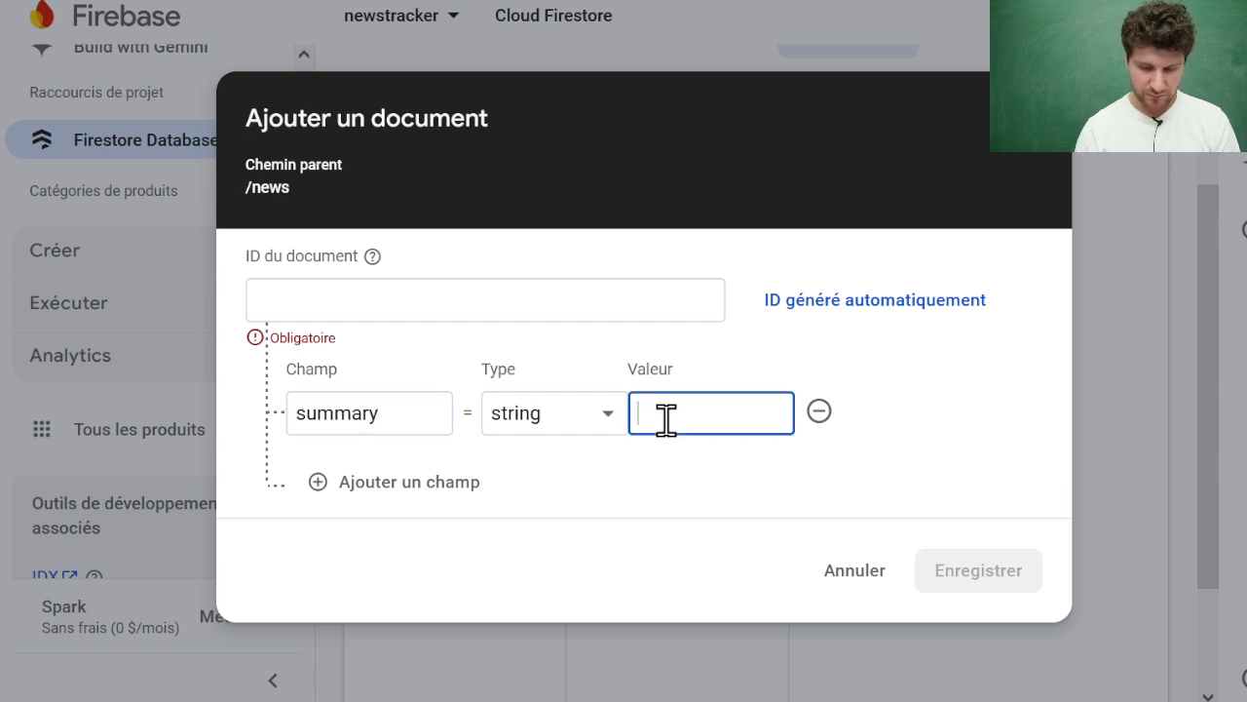
{"action": "type", "text": "test"}
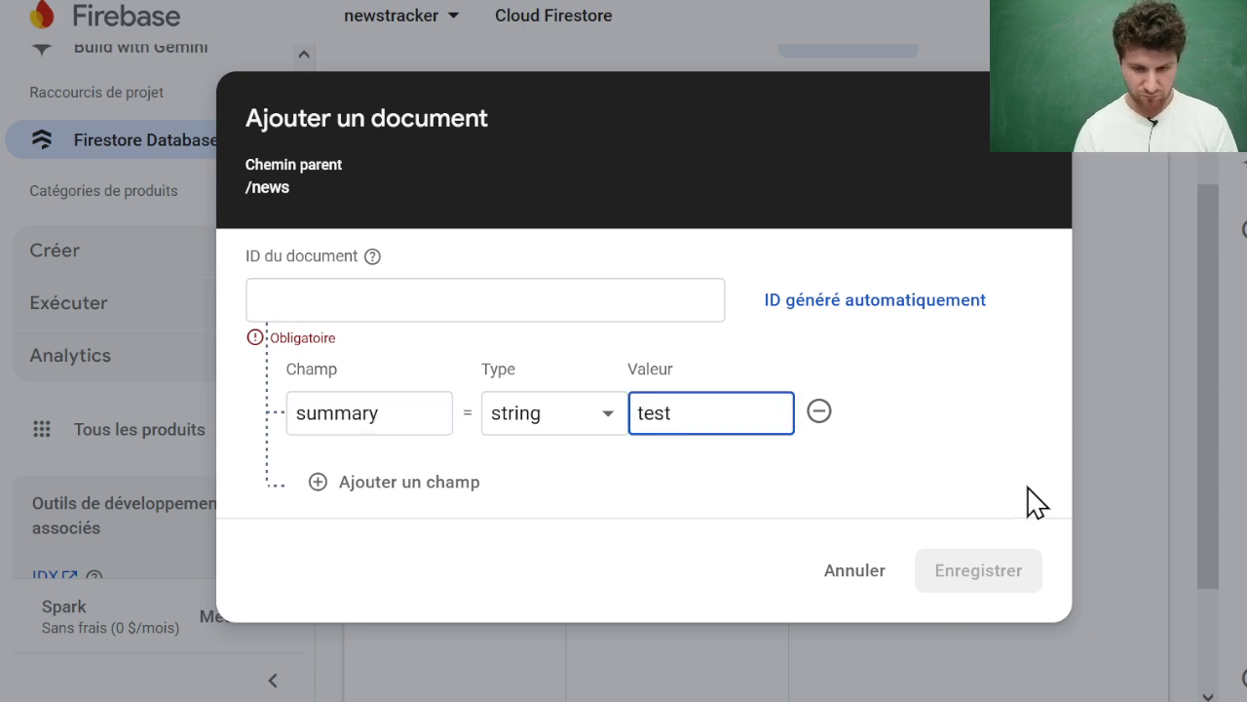
{"action": "left_click", "coordinate": [807, 304]}
{"action": "left_click", "coordinate": [984, 574]}
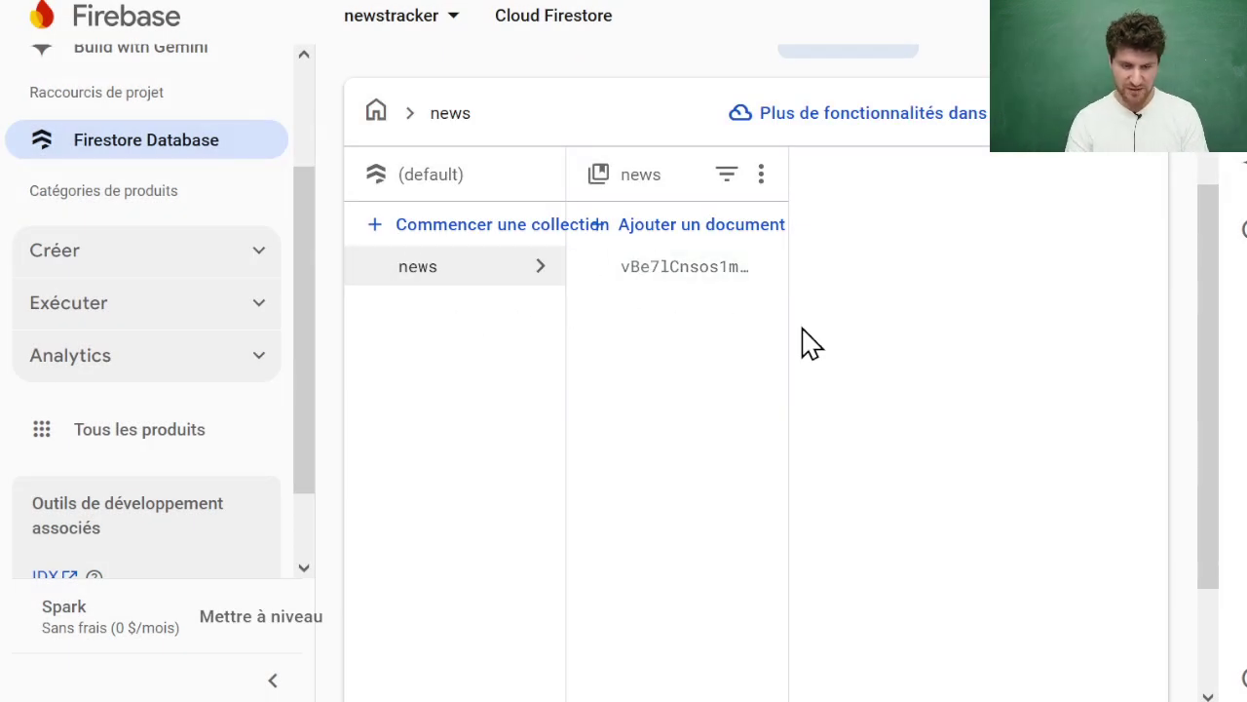
{"action": "key", "text": "ctrl+Tab"}
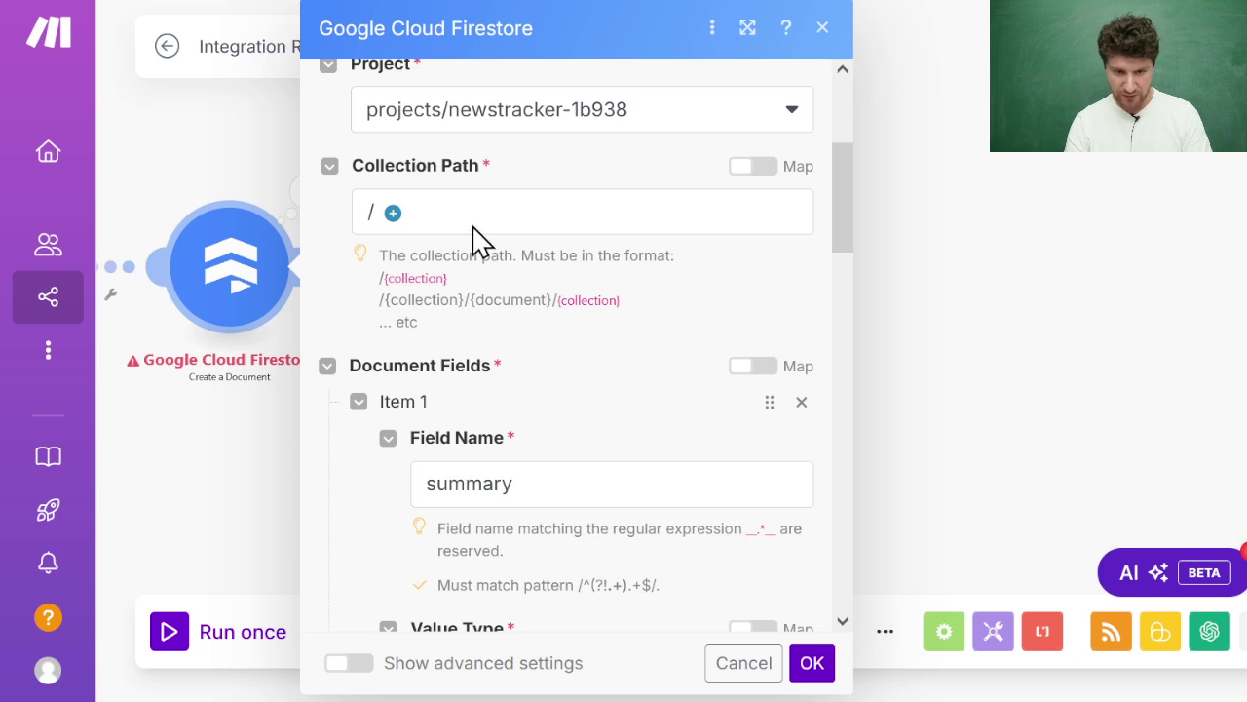
Reselect projects/newstracker-1b938 as the project and try again to pick a collection for the Collection Path.
{"action": "scroll", "coordinate": [400, 219], "scroll_direction": "down", "scroll_amount": 2}
{"action": "scroll", "coordinate": [395, 223], "scroll_direction": "up", "scroll_amount": 4}
{"action": "left_click", "coordinate": [393, 355]}
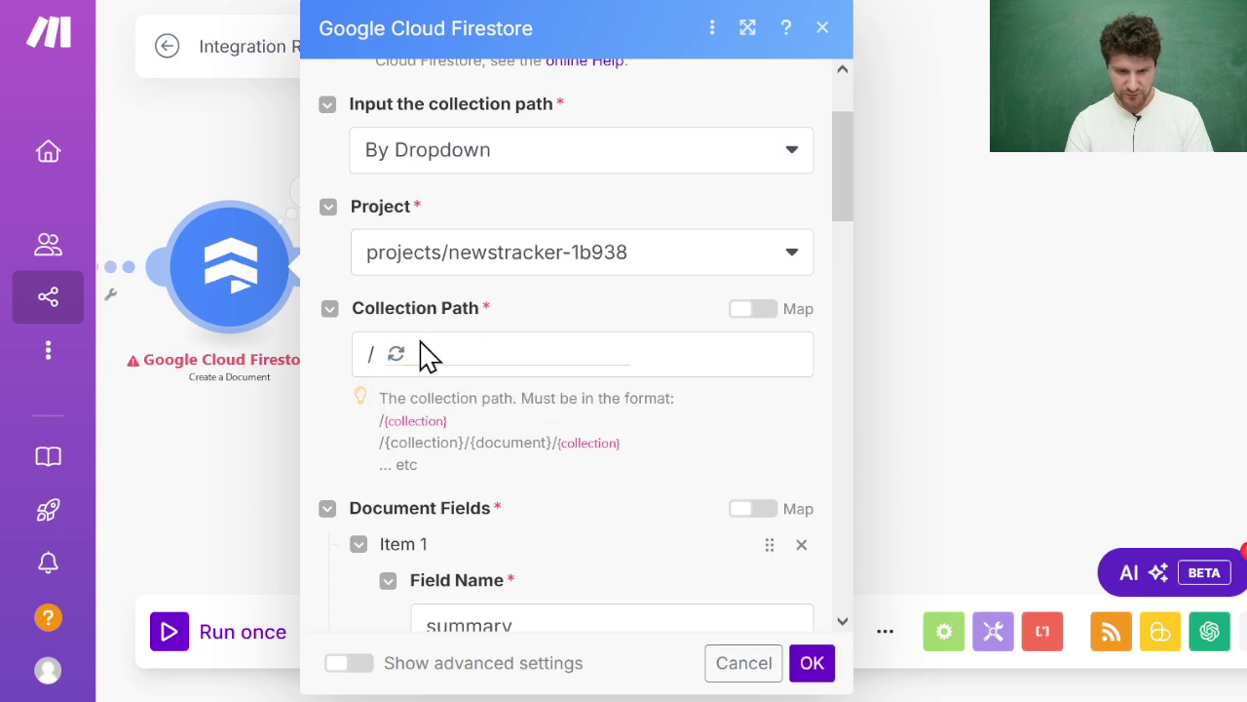
{"action": "left_click", "coordinate": [584, 261]}
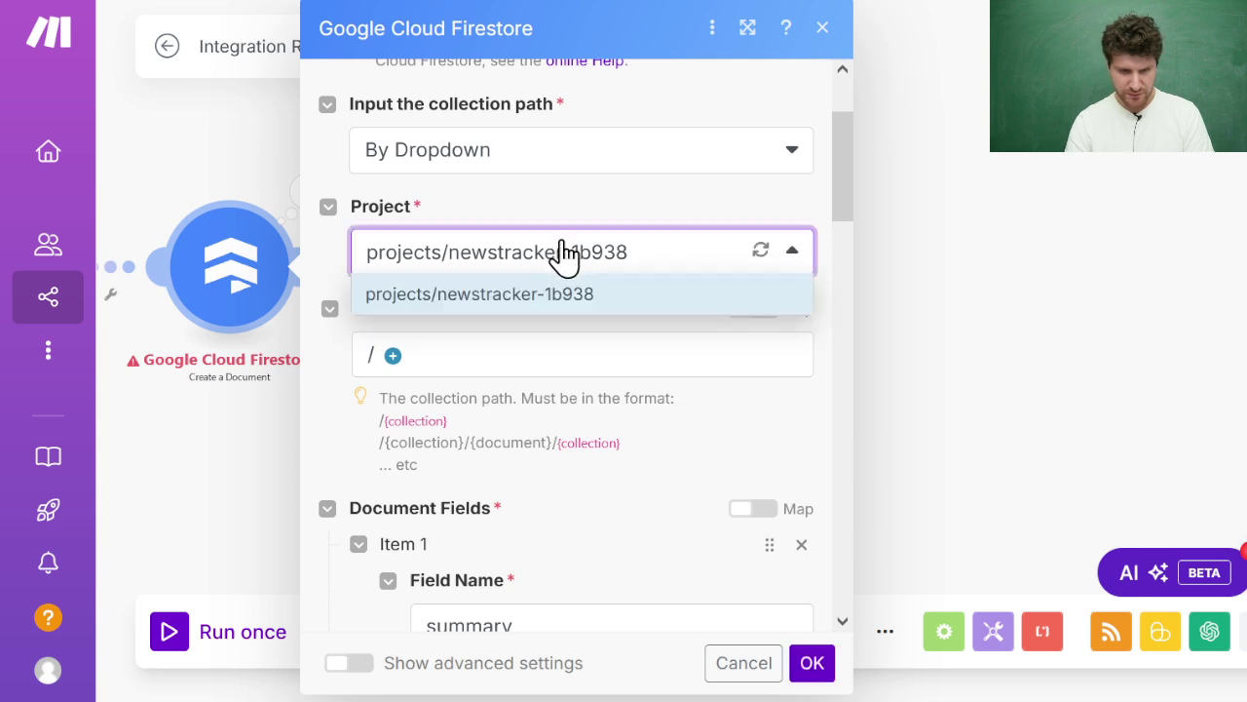
{"action": "left_click", "coordinate": [512, 290]}
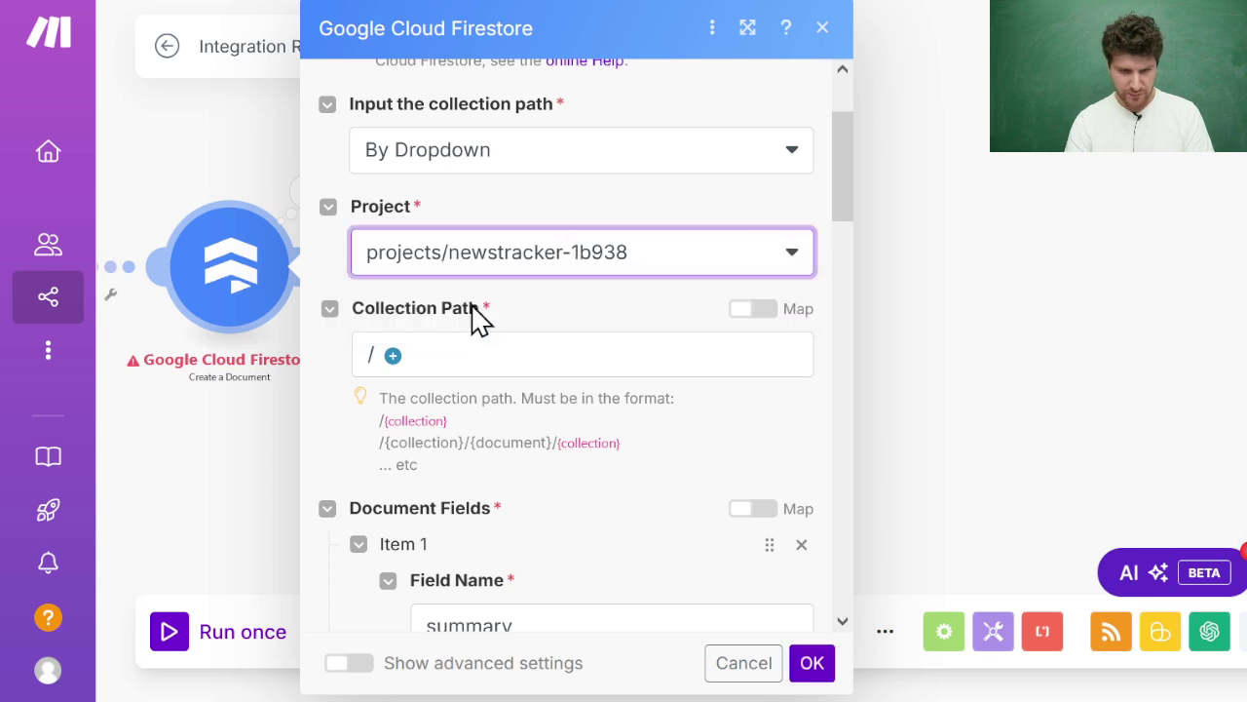
{"action": "left_click", "coordinate": [399, 357]}
Enable mapping for the Collection Path, set it to /news and confirm the Firestore module's settings.
{"action": "left_click", "coordinate": [752, 309]}
{"action": "left_click", "coordinate": [577, 348]}
{"action": "type", "text": "news"}
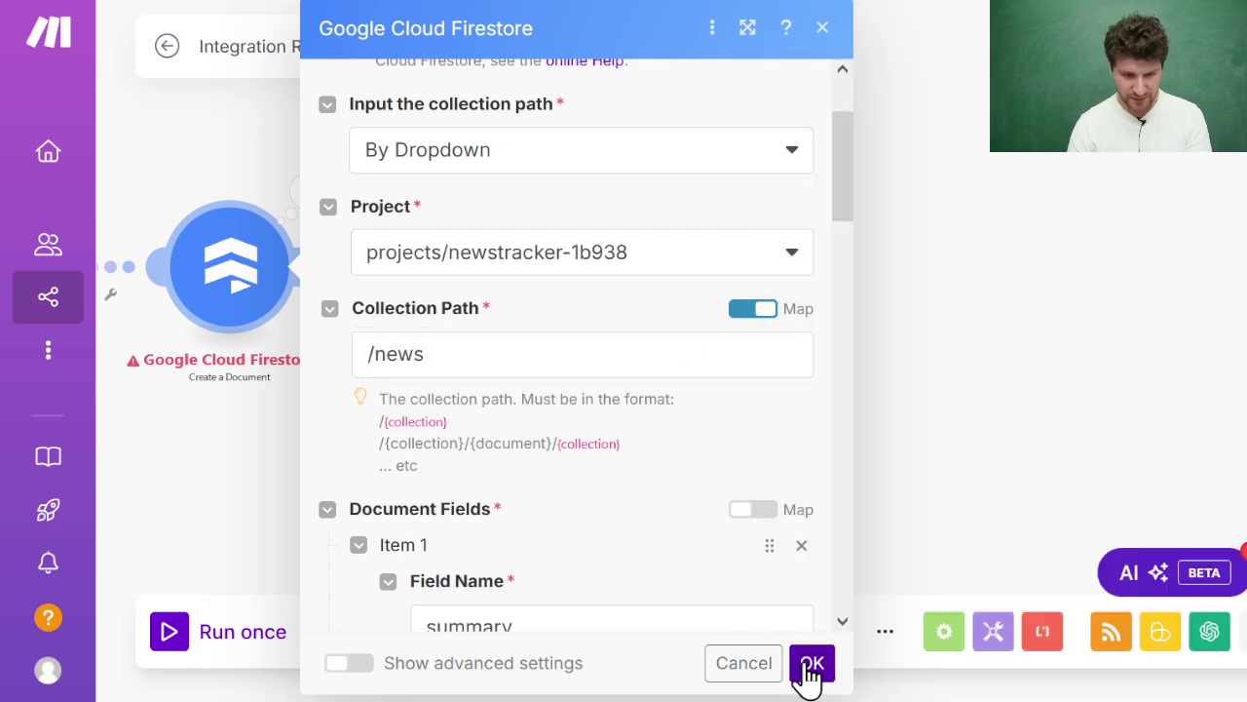
{"action": "left_click", "coordinate": [809, 663]}
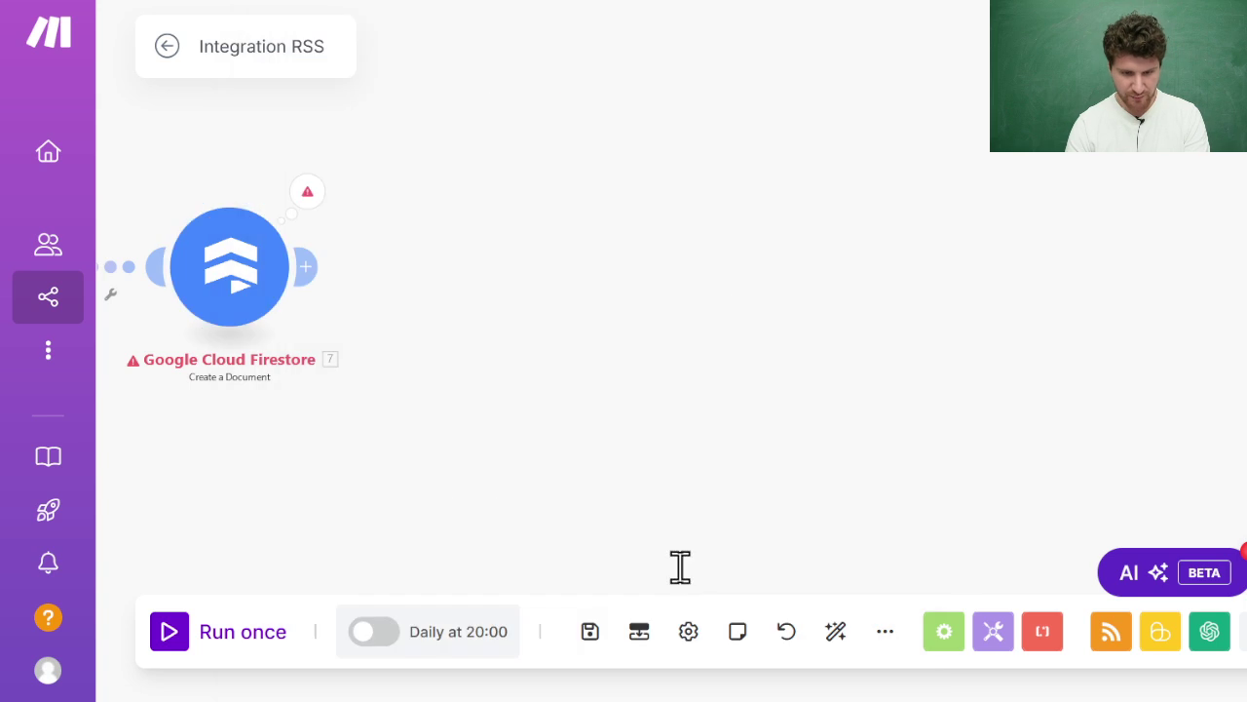
Save the scenario with the /news collection path and run it once.
{"action": "left_click", "coordinate": [590, 631]}
{"action": "left_click", "coordinate": [171, 631]}
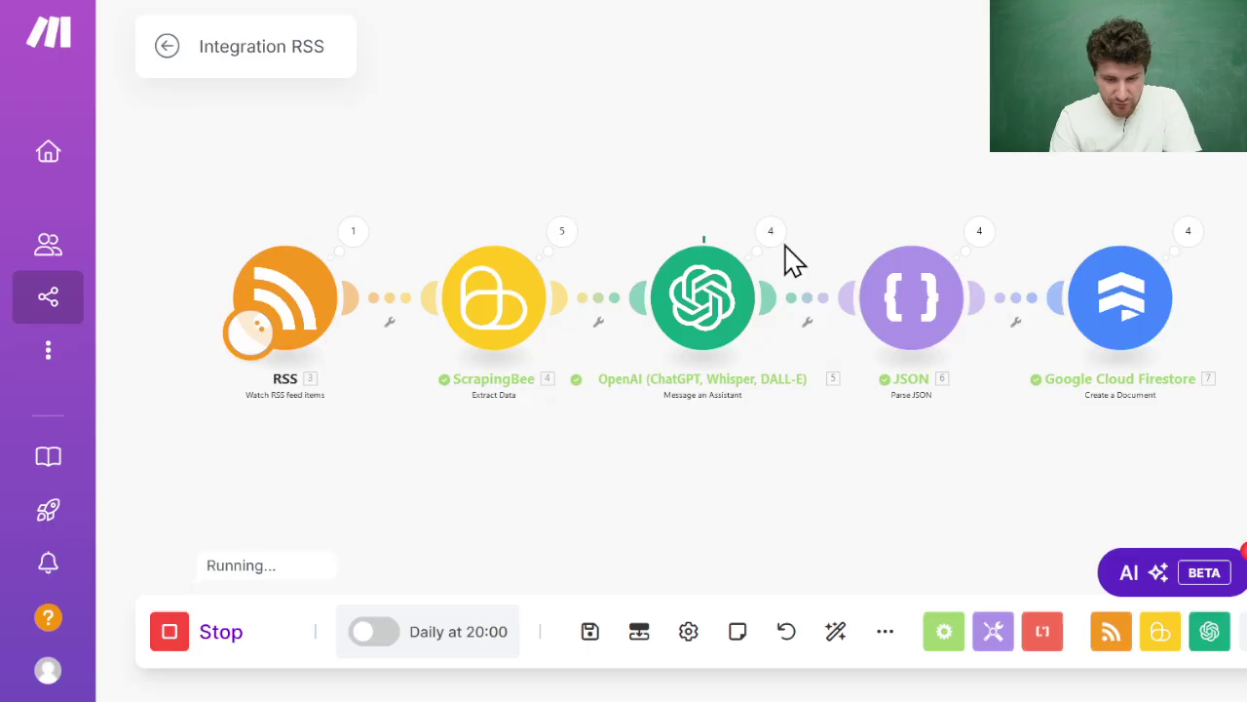
Examine the input and output bundles of the first Google Cloud Firestore operation, including the summary, published_at and title fields.
{"action": "left_click", "coordinate": [1199, 242]}
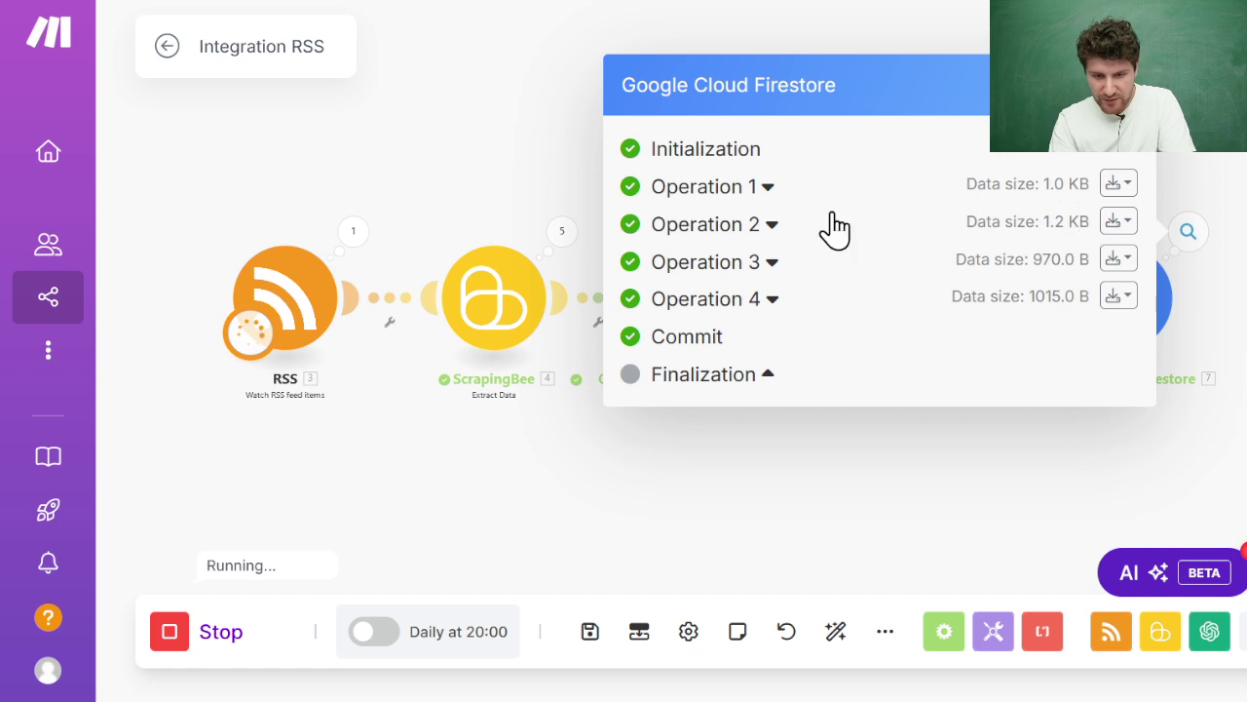
{"action": "left_click", "coordinate": [748, 190]}
{"action": "left_click", "coordinate": [721, 433]}
{"action": "scroll", "coordinate": [887, 446], "scroll_direction": "down", "scroll_amount": 5}
{"action": "scroll", "coordinate": [950, 458], "scroll_direction": "up", "scroll_amount": 5}
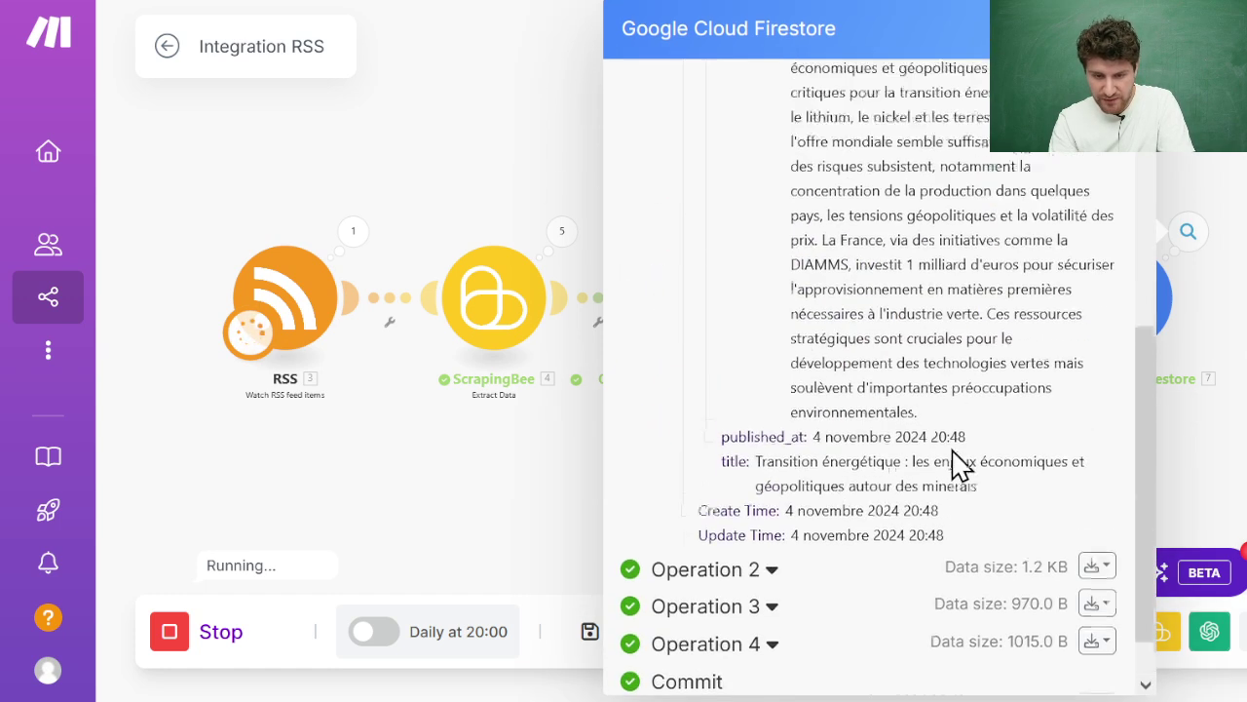
{"action": "left_click", "coordinate": [711, 359]}
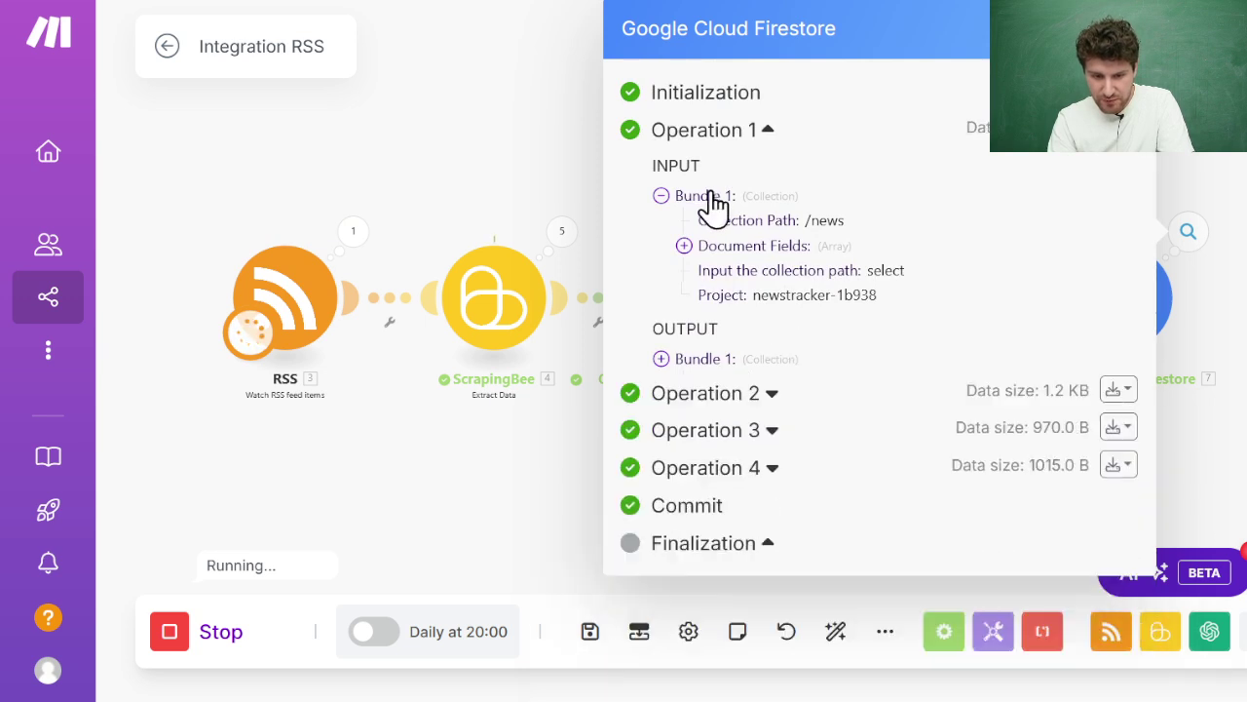
{"action": "left_click", "coordinate": [716, 360]}
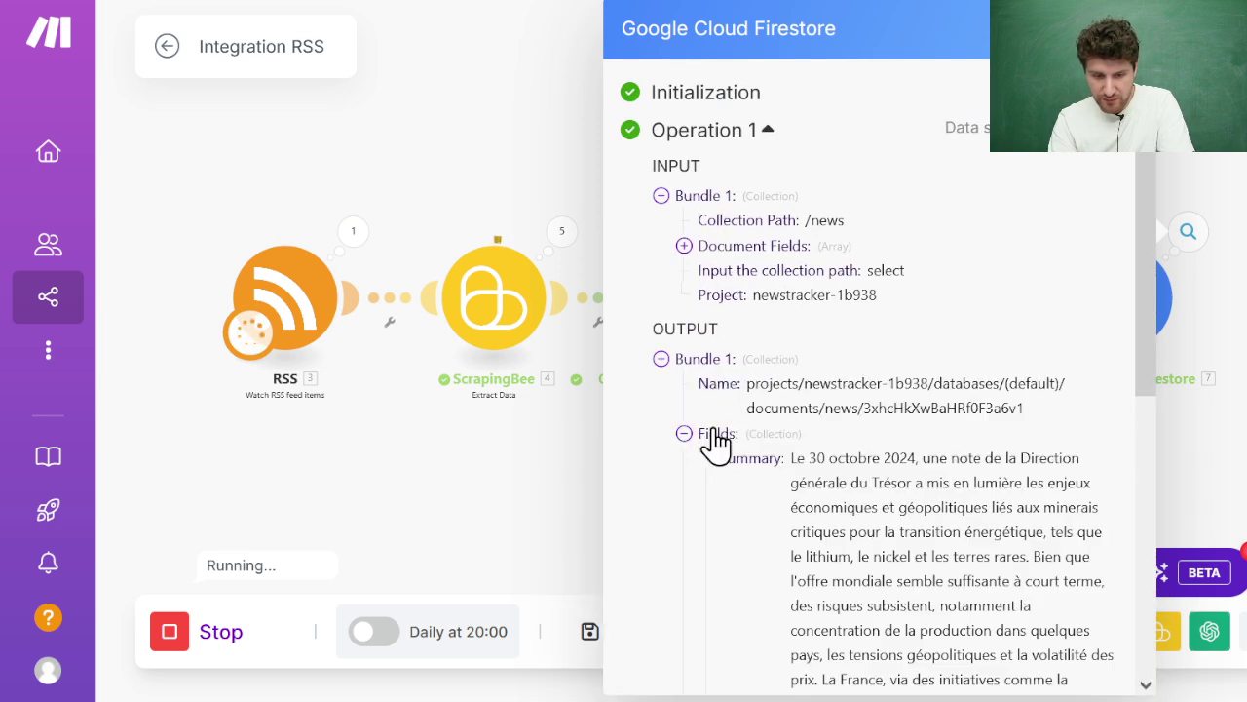
{"action": "left_click", "coordinate": [715, 433]}
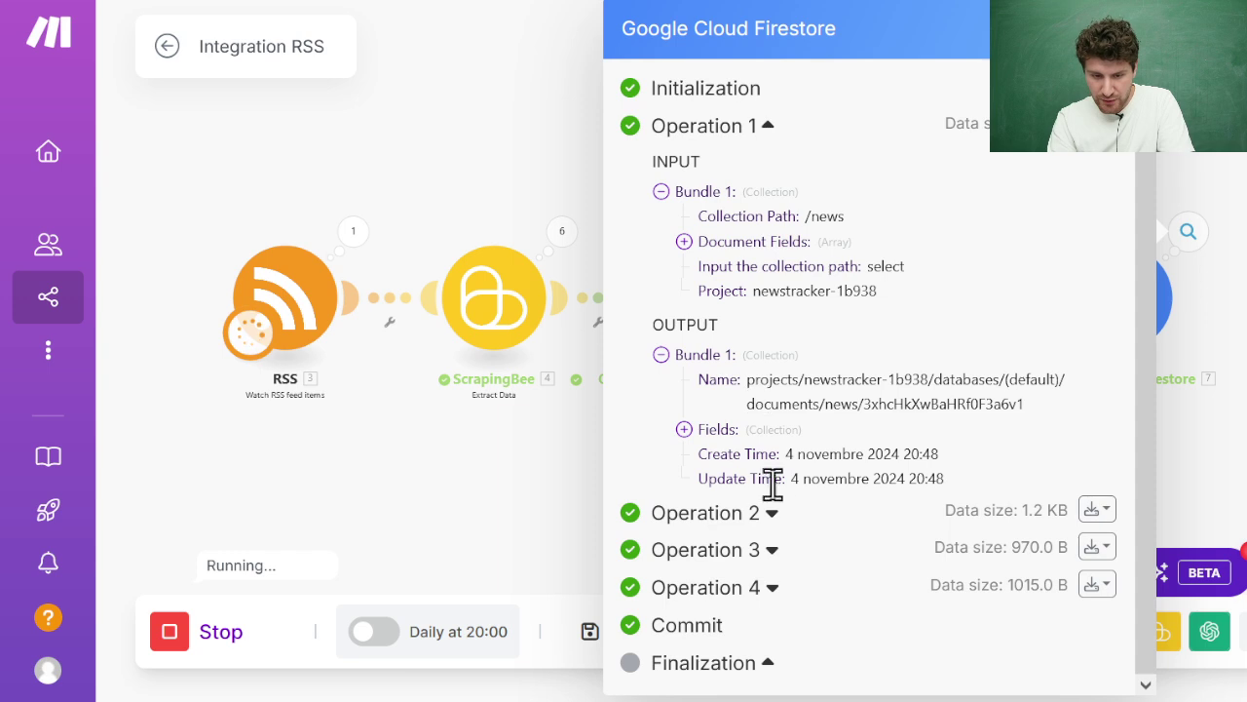
{"action": "left_click", "coordinate": [726, 437]}
{"action": "scroll", "coordinate": [826, 481], "scroll_direction": "down", "scroll_amount": 5}
{"action": "scroll", "coordinate": [835, 357], "scroll_direction": "up", "scroll_amount": 4}
{"action": "scroll", "coordinate": [797, 341], "scroll_direction": "down", "scroll_amount": 4}
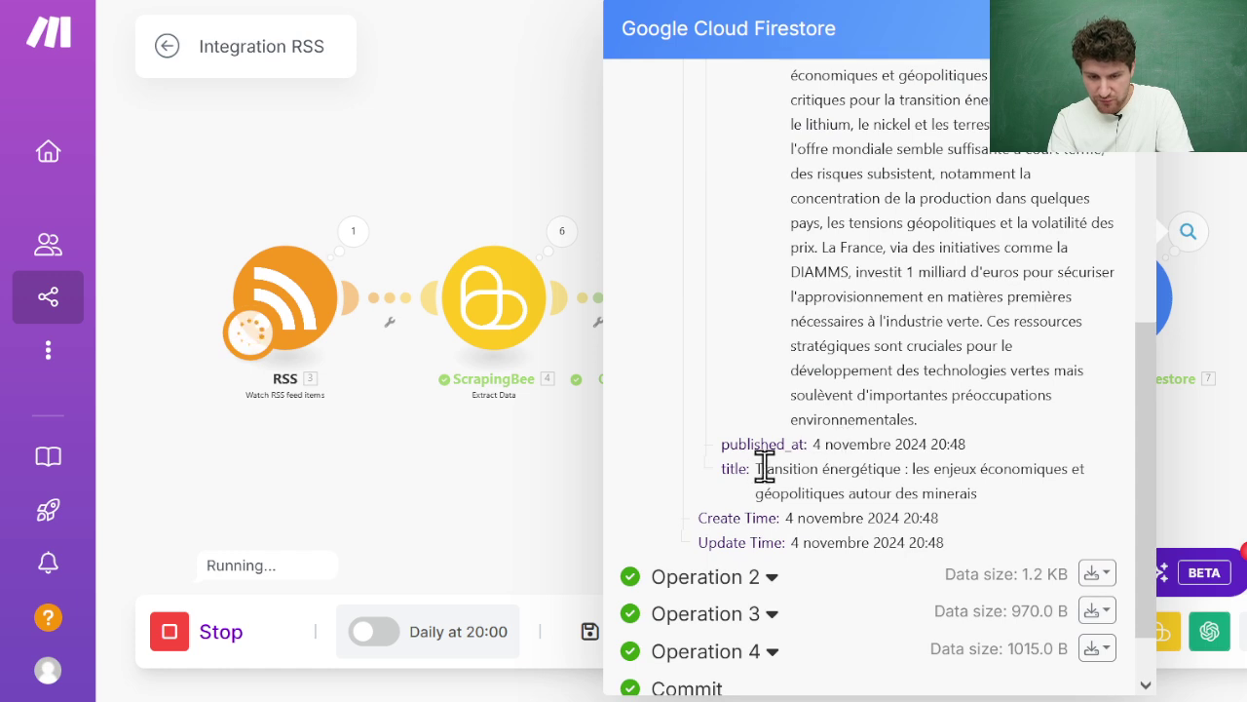
{"action": "left_click_drag", "start_coordinate": [763, 469], "coordinate": [980, 489]}
{"action": "key", "text": "Escape"}
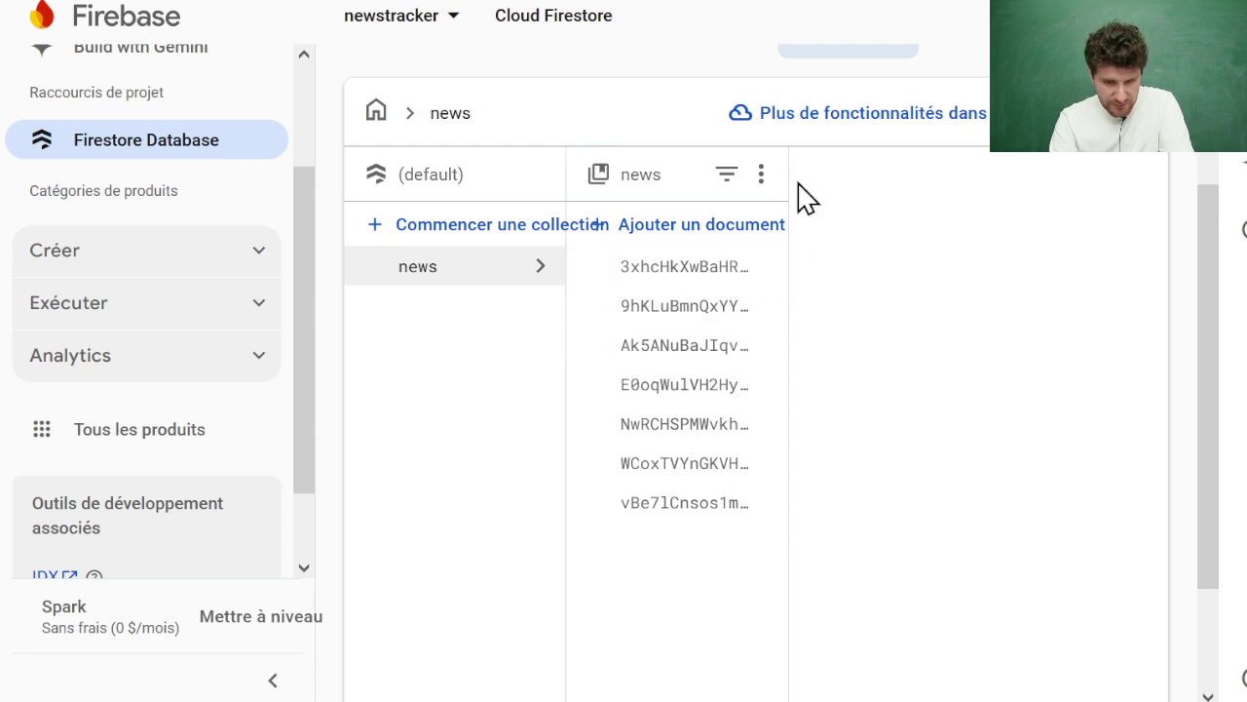
In the Firebase console, open the second document in the news collection and read its summary.
{"action": "left_click", "coordinate": [682, 308]}
{"action": "scroll", "coordinate": [1016, 390], "scroll_direction": "down", "scroll_amount": 5}
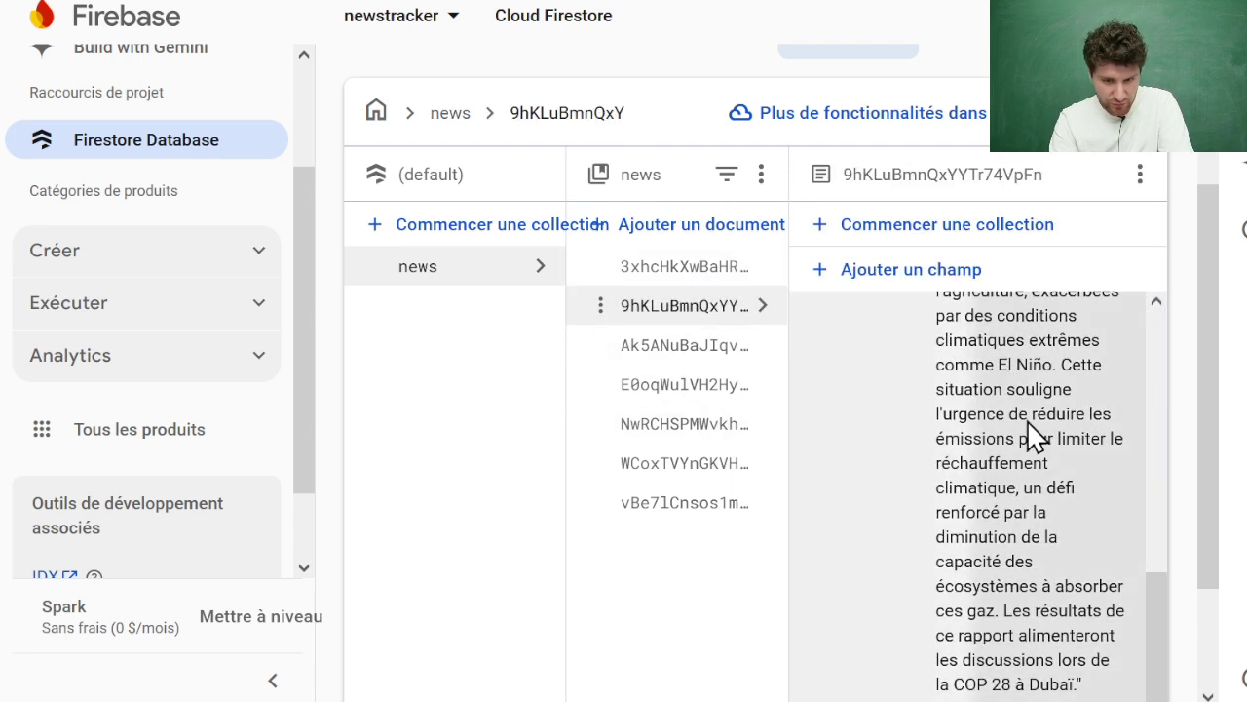
Open the sixth document of the news collection and read its summary and title.
{"action": "scroll", "coordinate": [1036, 465], "scroll_direction": "up", "scroll_amount": 3}
{"action": "scroll", "coordinate": [1043, 467], "scroll_direction": "down", "scroll_amount": 4}
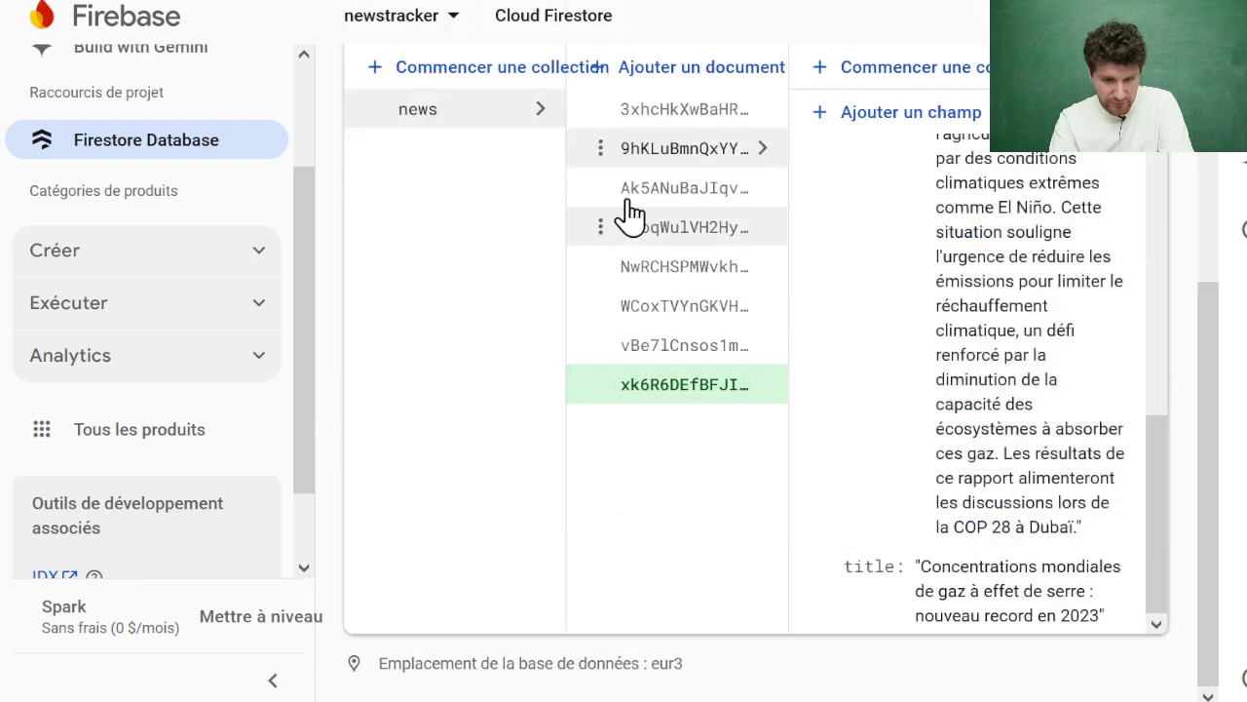
{"action": "left_click", "coordinate": [686, 310]}
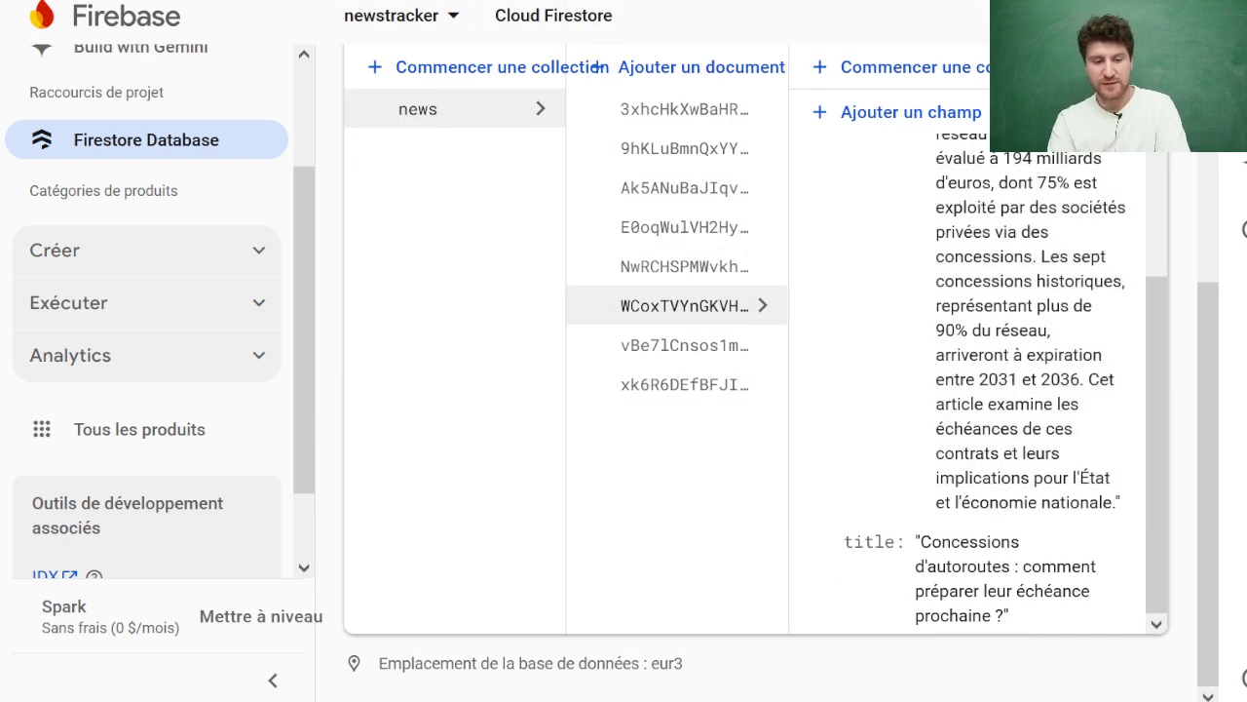
Switch to the NewsTracker project in FlutterFlow and create a blank page named news.
{"action": "left_click", "coordinate": [441, 2]}
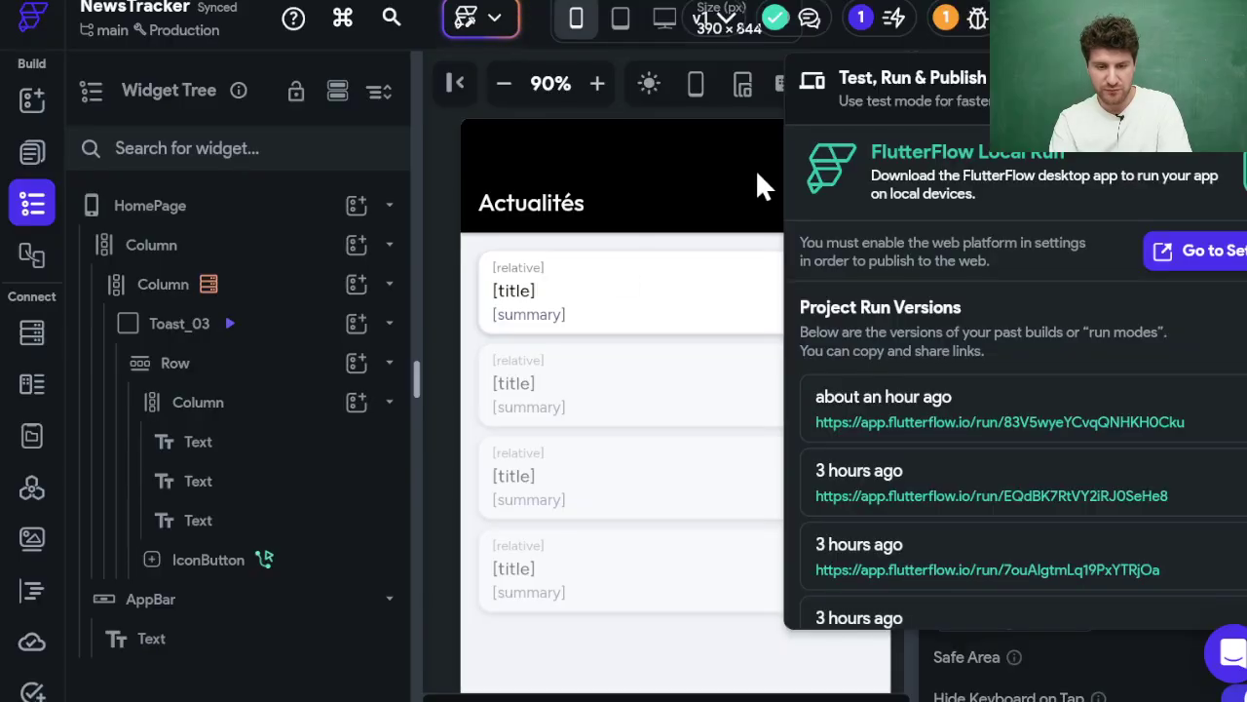
{"action": "left_click", "coordinate": [32, 152]}
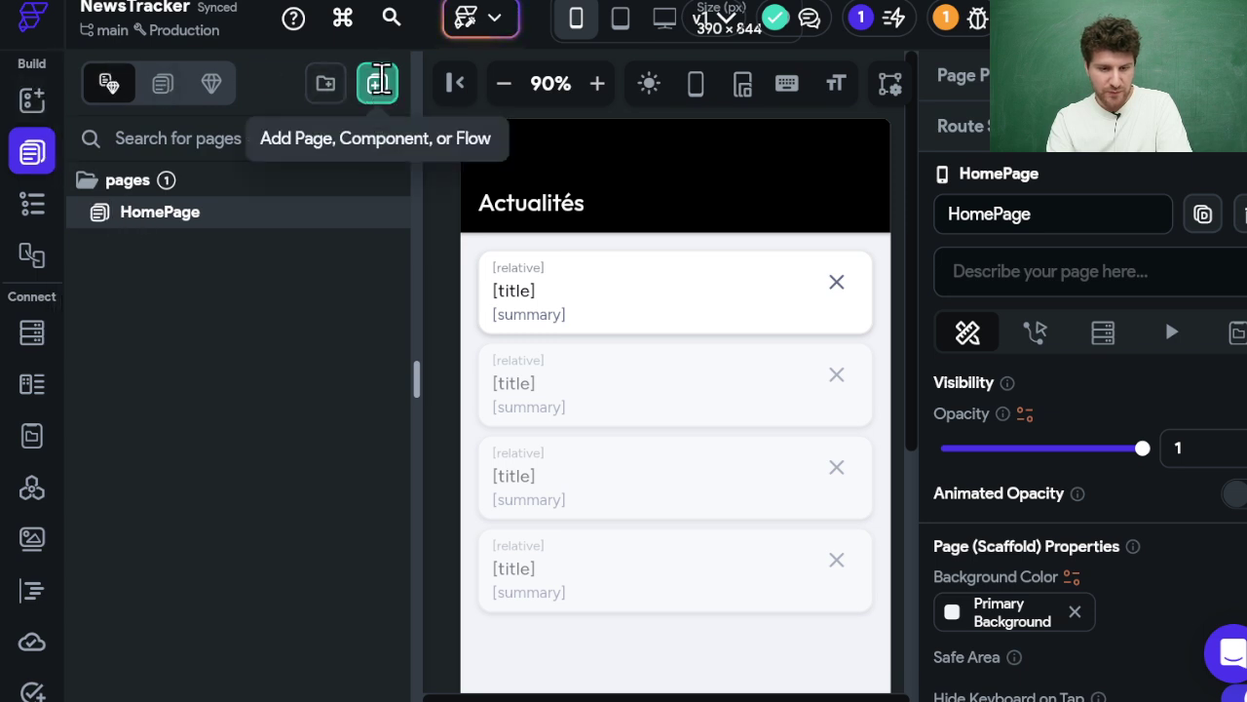
{"action": "left_click", "coordinate": [379, 86]}
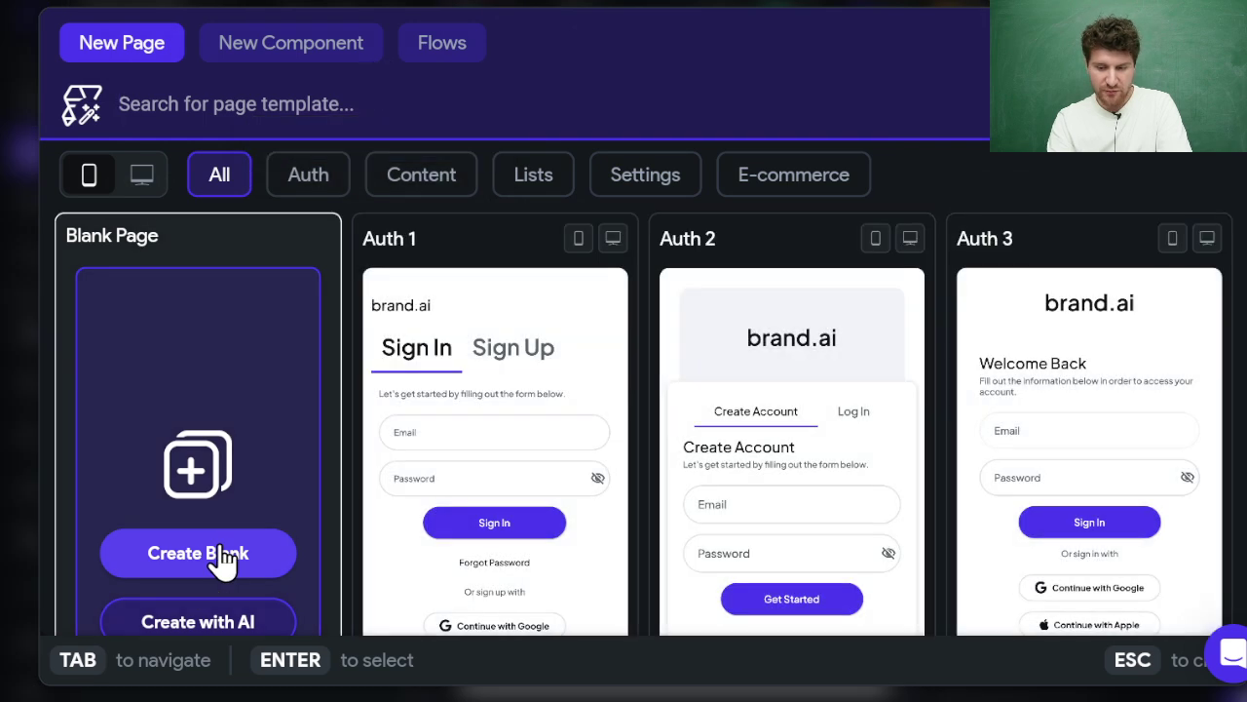
{"action": "left_click", "coordinate": [219, 553]}
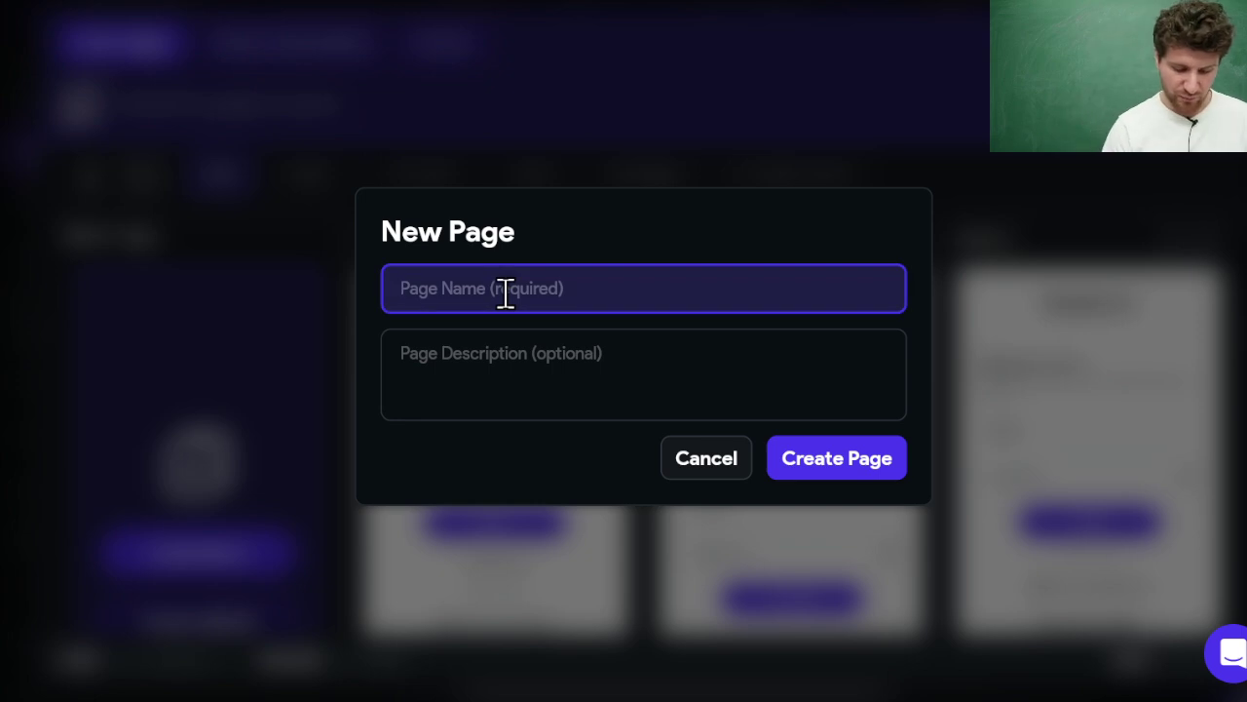
{"action": "type", "text": "news"}
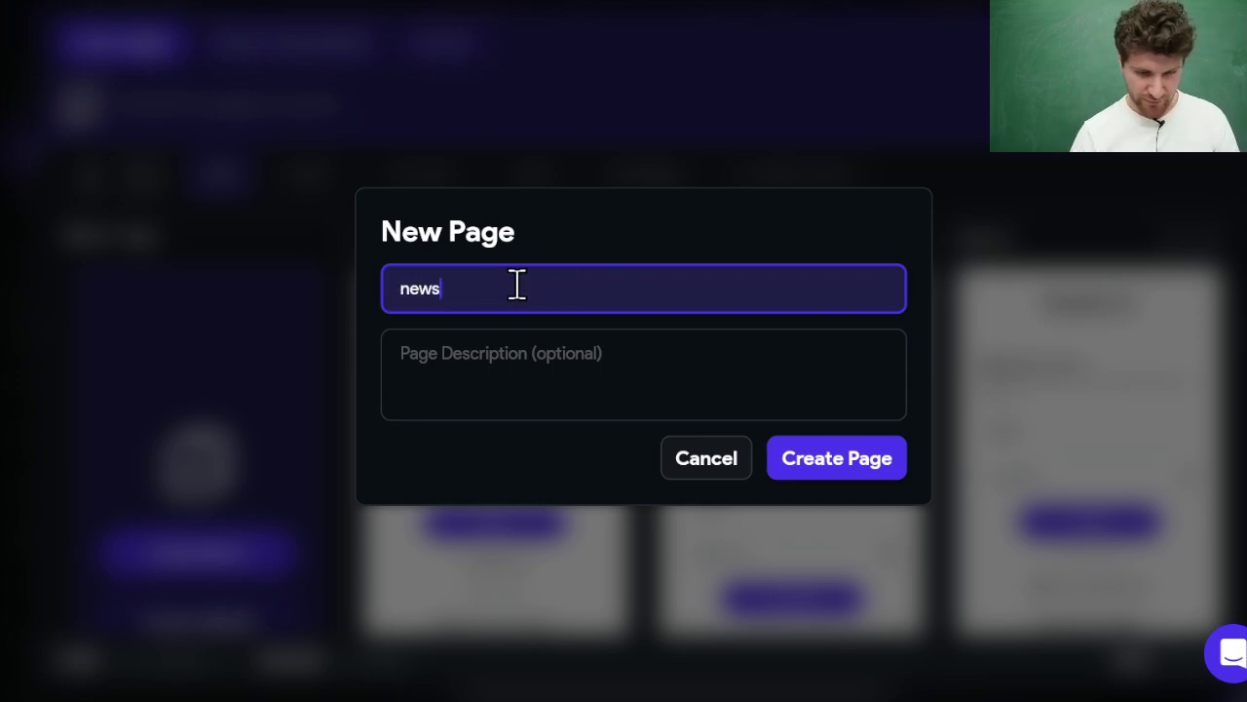
{"action": "left_click", "coordinate": [832, 469]}
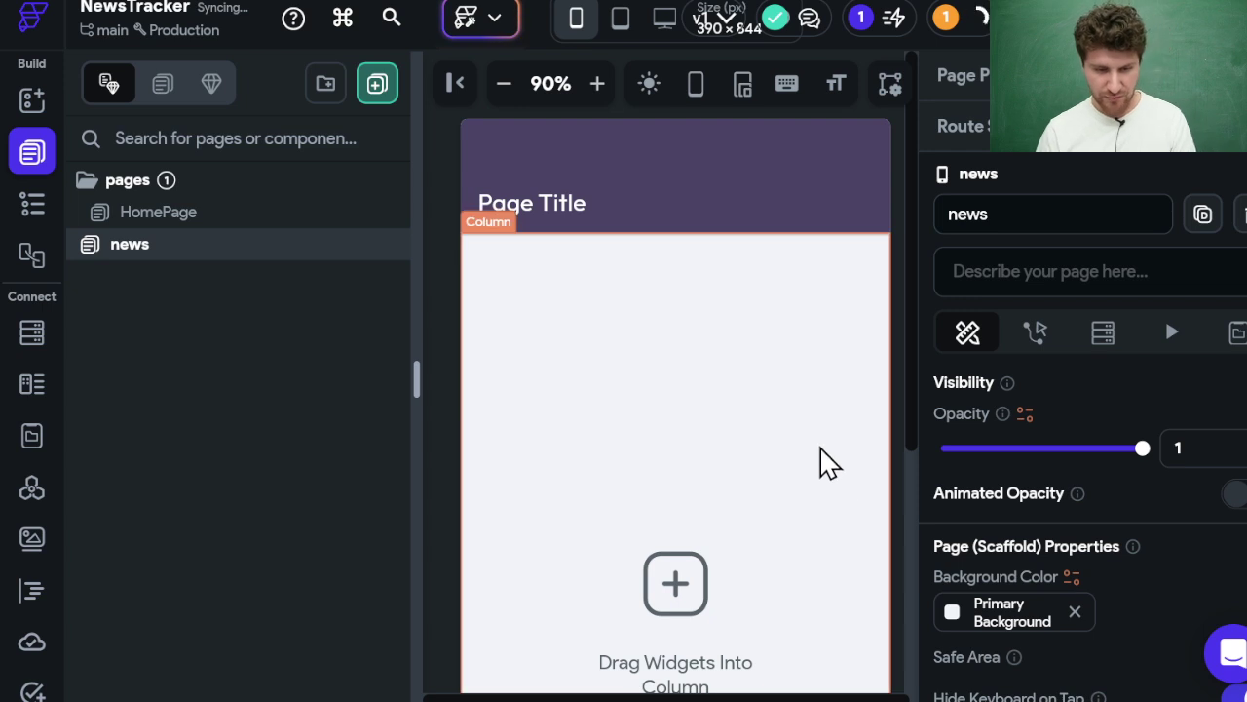
Change the news page's app bar title text to Actualités.
{"action": "left_click", "coordinate": [553, 202]}
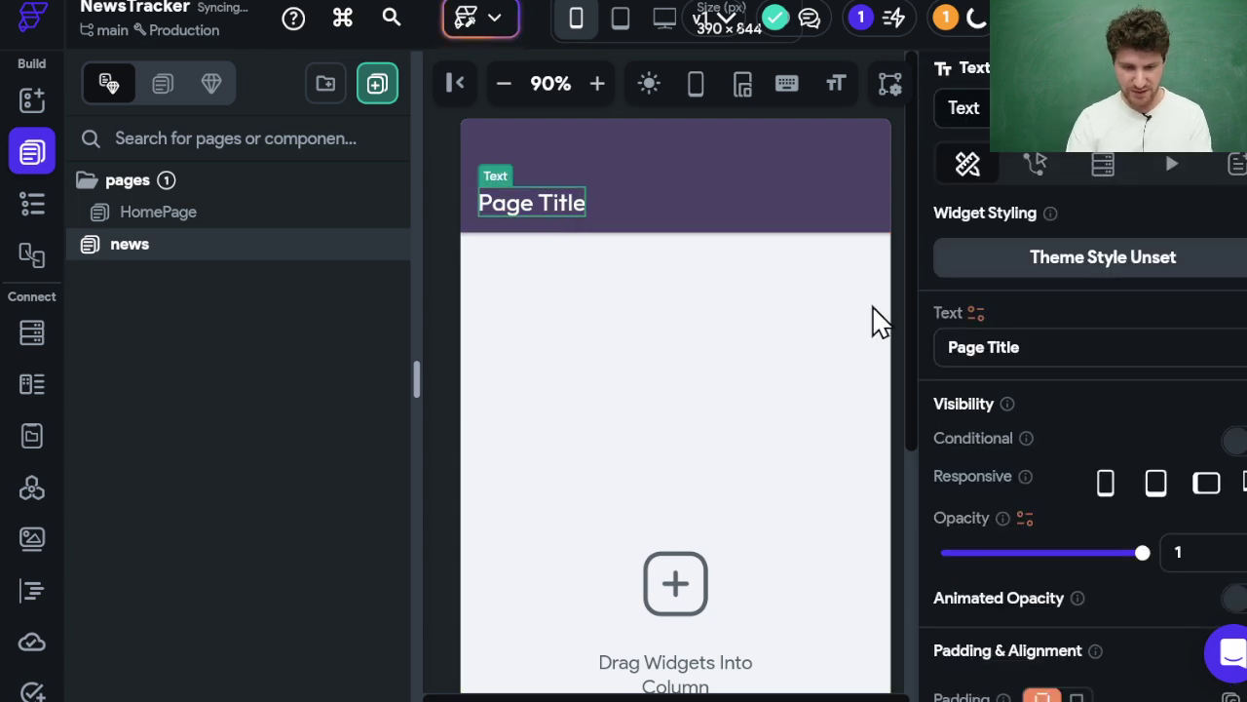
{"action": "triple_click", "coordinate": [1030, 345]}
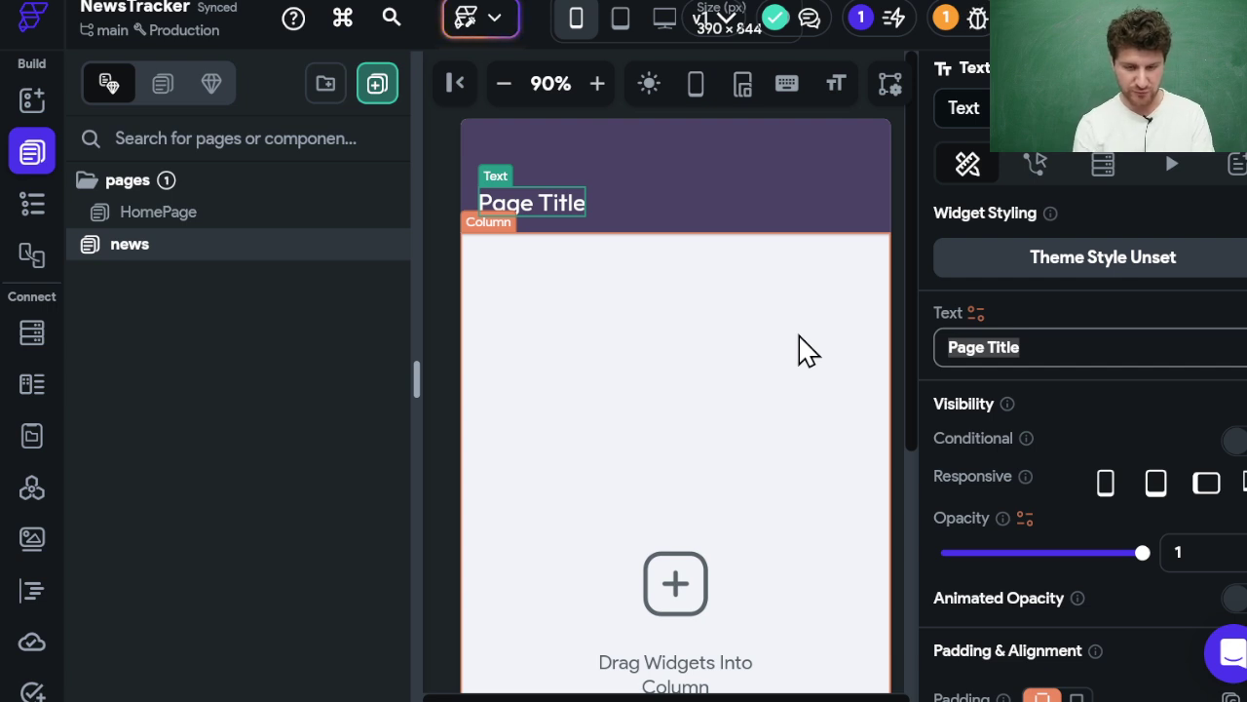
{"action": "type", "text": "Act"}
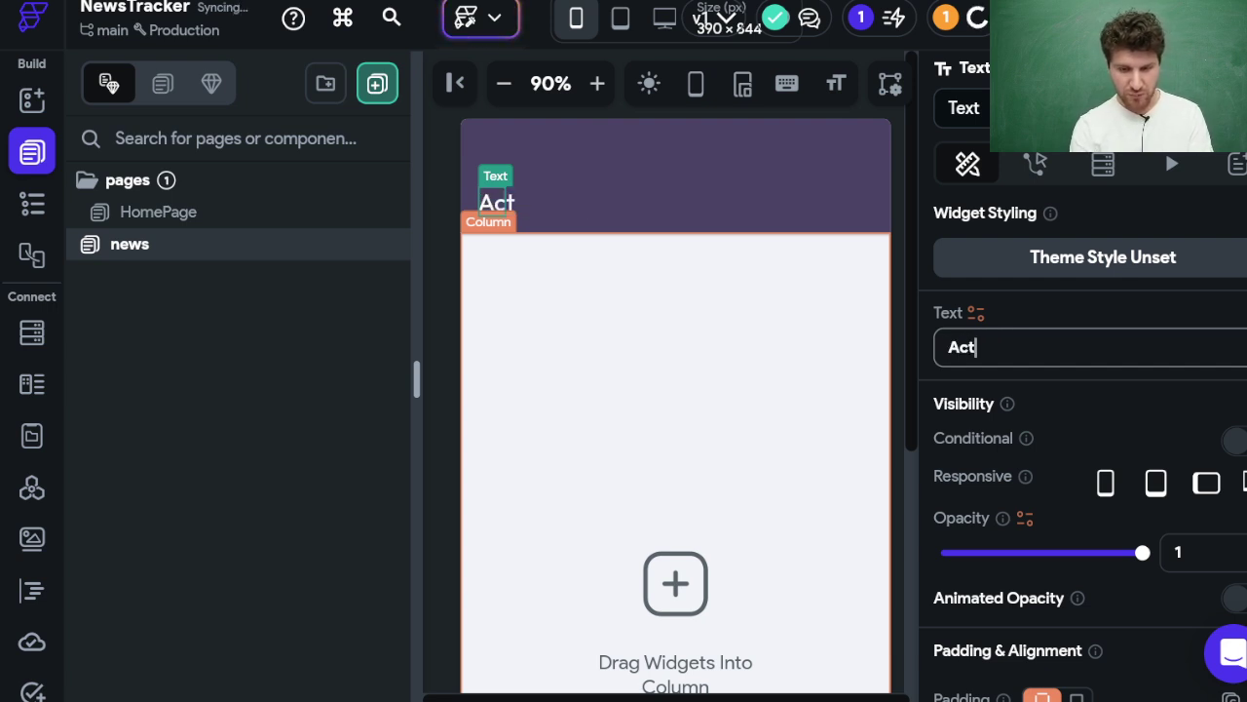
{"action": "type", "text": "ualité"}
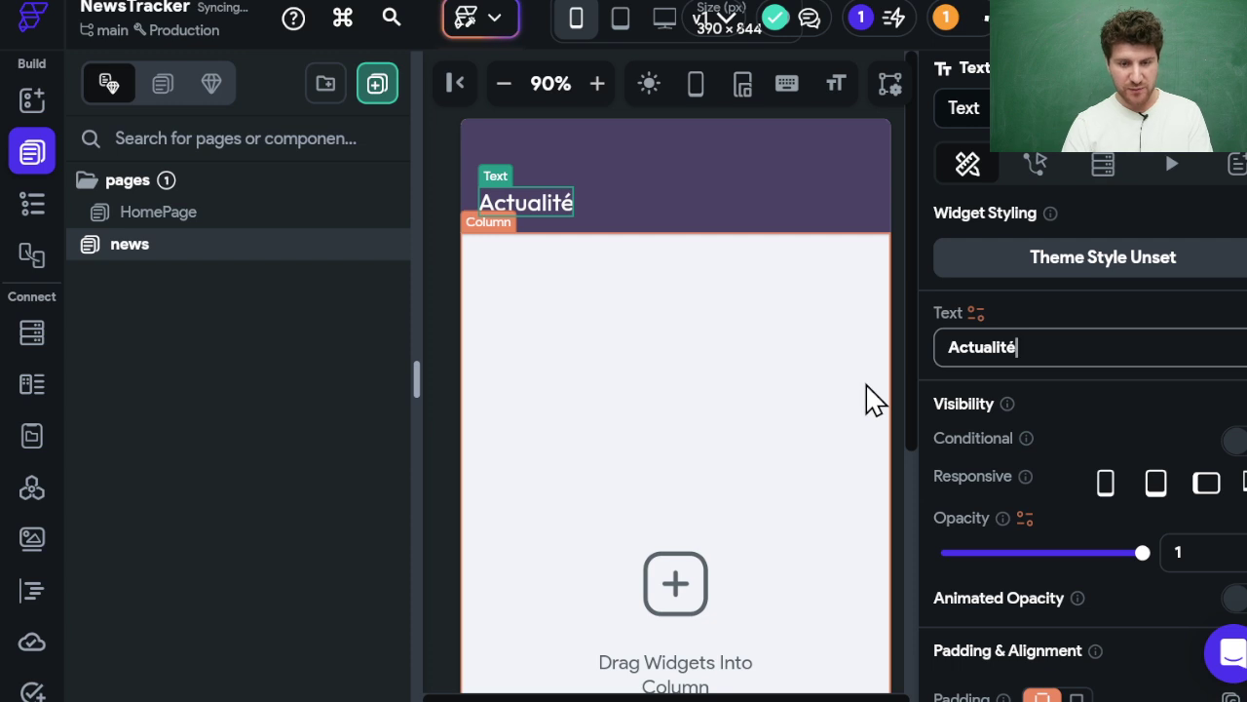
{"action": "scroll", "coordinate": [799, 409], "scroll_direction": "down", "scroll_amount": 2}
{"action": "left_click", "coordinate": [766, 384]}
{"action": "scroll", "coordinate": [741, 380], "scroll_direction": "up", "scroll_amount": 2}
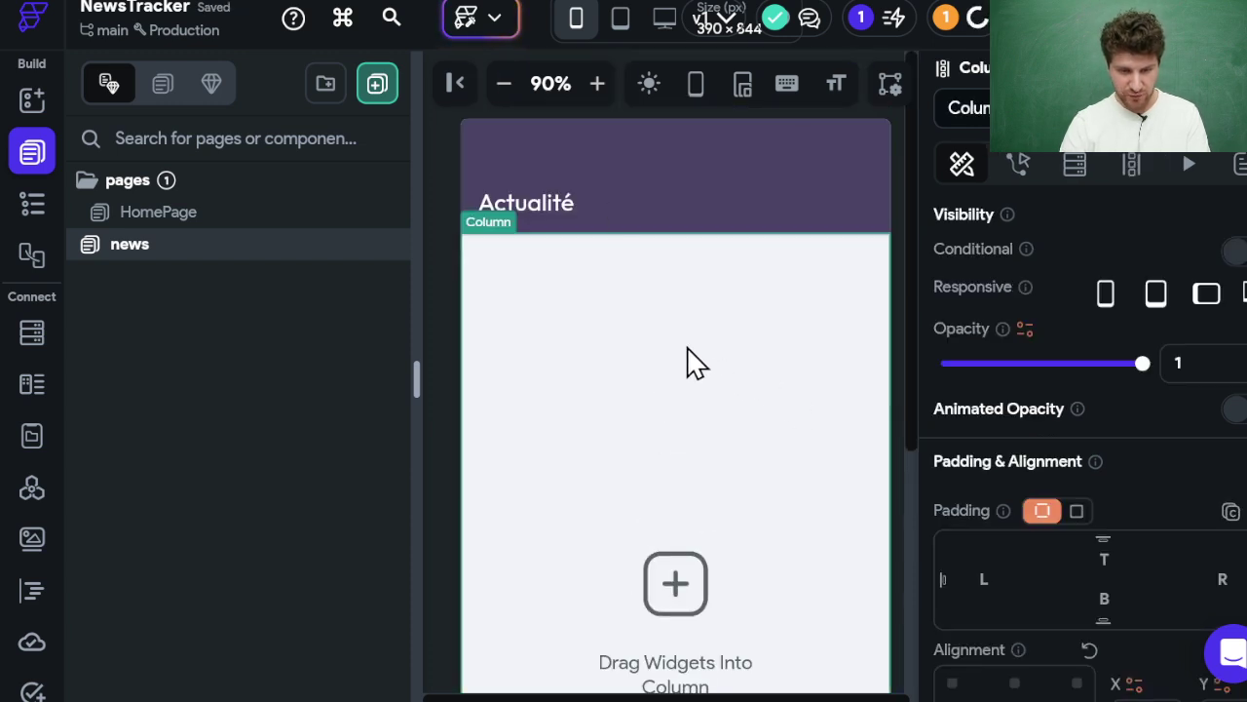
{"action": "left_click", "coordinate": [548, 200]}
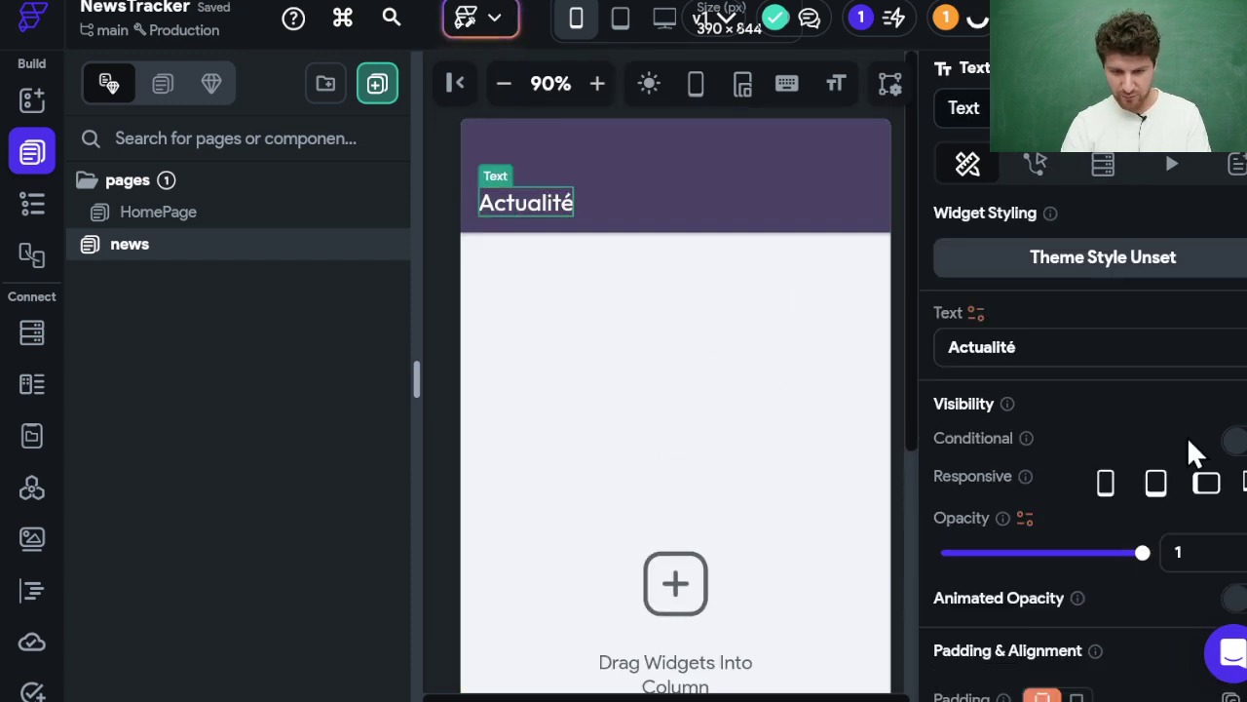
{"action": "left_click", "coordinate": [1081, 346]}
{"action": "type", "text": "s"}
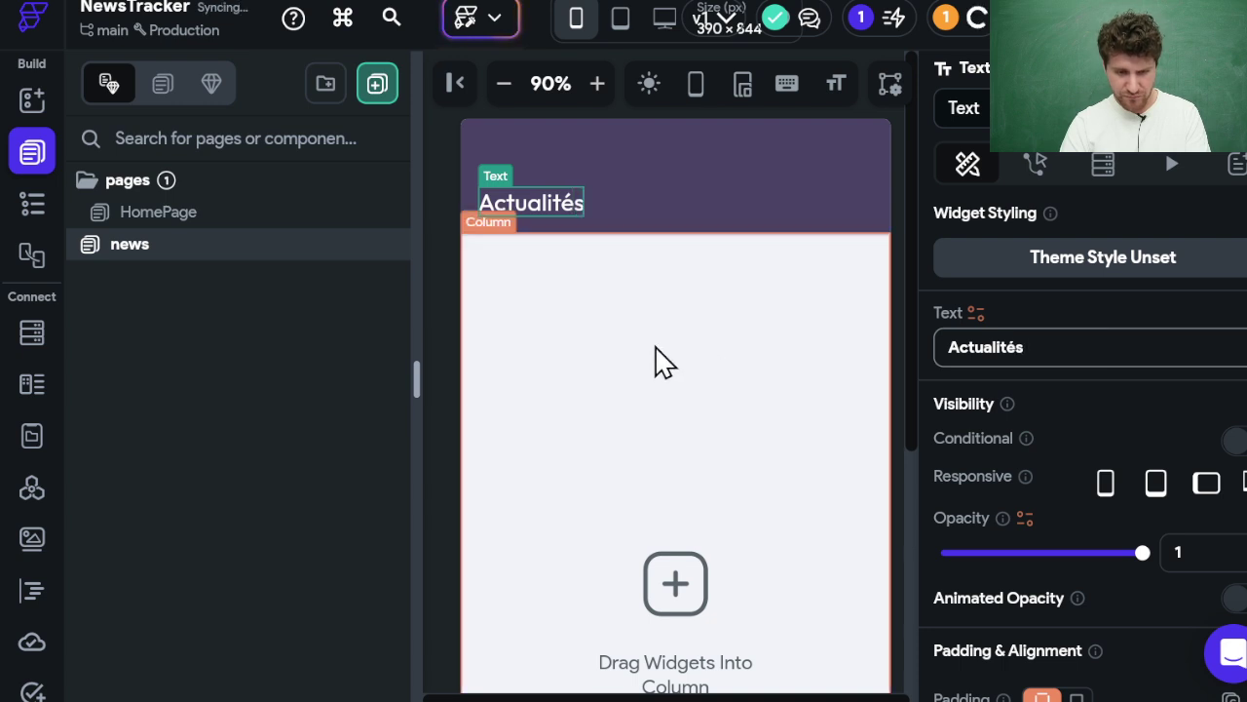
Select the news page's Column, show the widget tree and review the Column's alignment, scrolling and spacing properties.
{"action": "left_click", "coordinate": [658, 362]}
{"action": "left_click", "coordinate": [32, 205]}
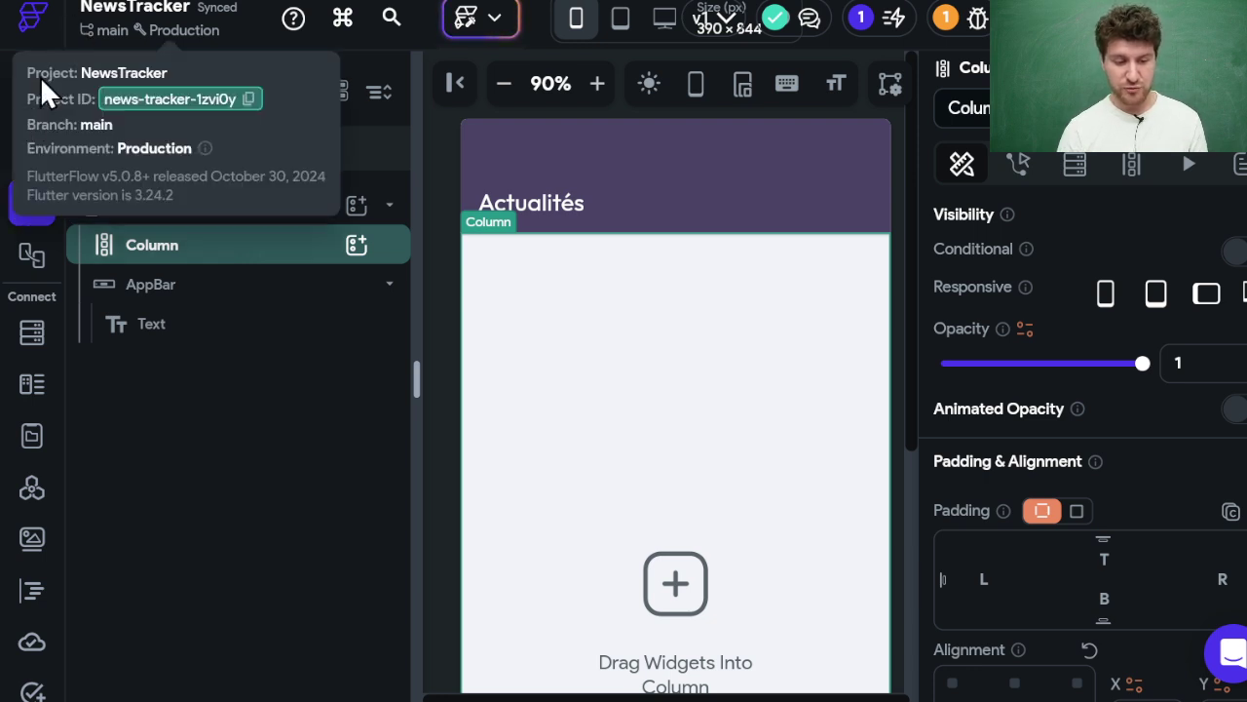
{"action": "scroll", "coordinate": [46, 556], "scroll_direction": "down", "scroll_amount": 1}
{"action": "scroll", "coordinate": [47, 556], "scroll_direction": "up", "scroll_amount": 1}
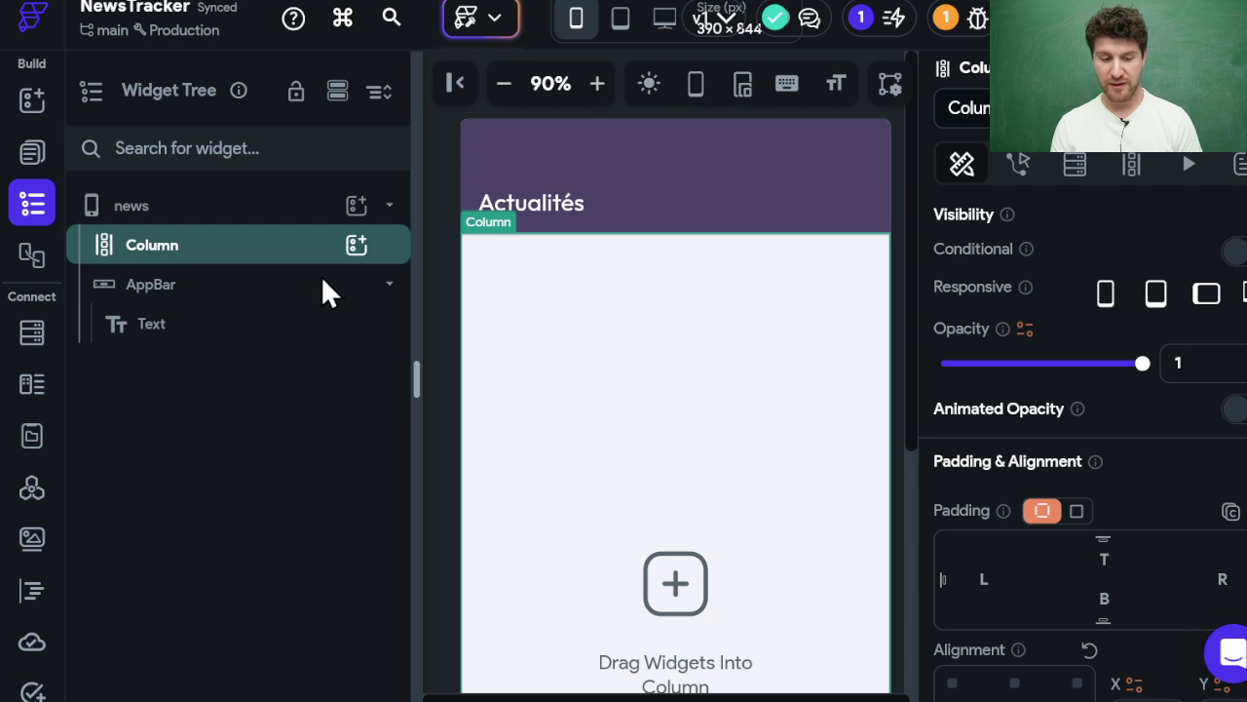
{"action": "scroll", "coordinate": [1177, 504], "scroll_direction": "down", "scroll_amount": 10}
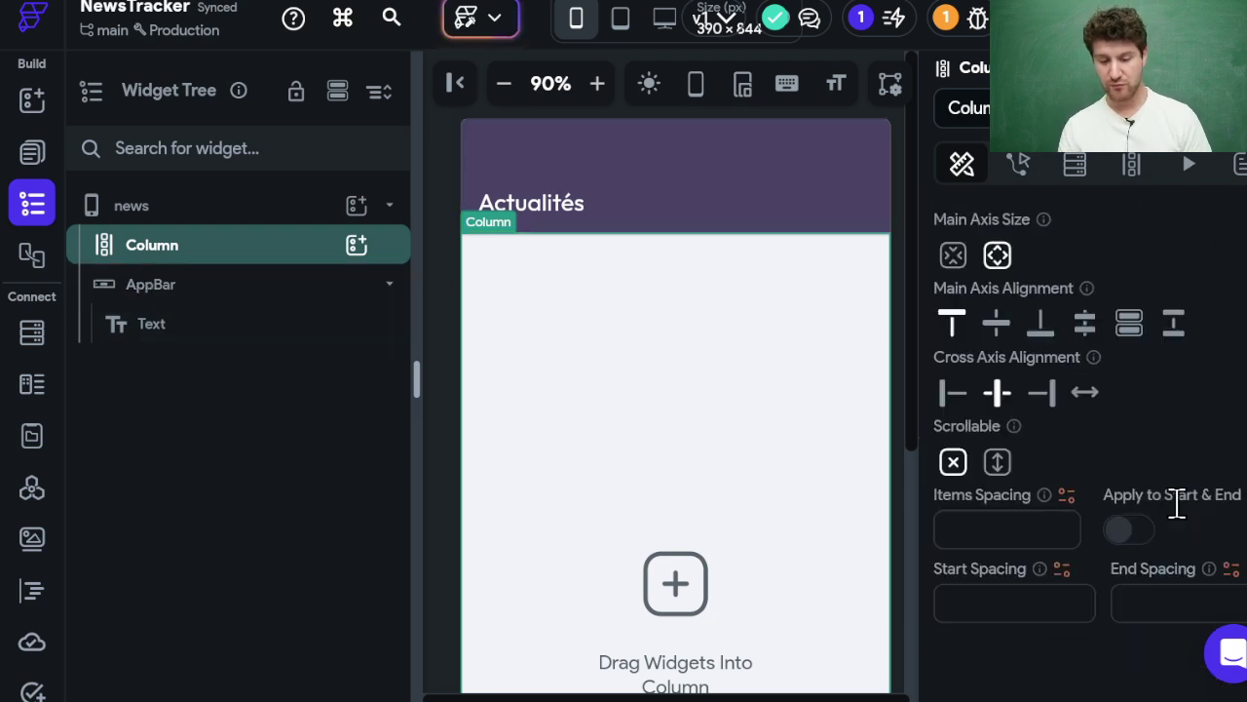
{"action": "scroll", "coordinate": [1177, 521], "scroll_direction": "up", "scroll_amount": 8}
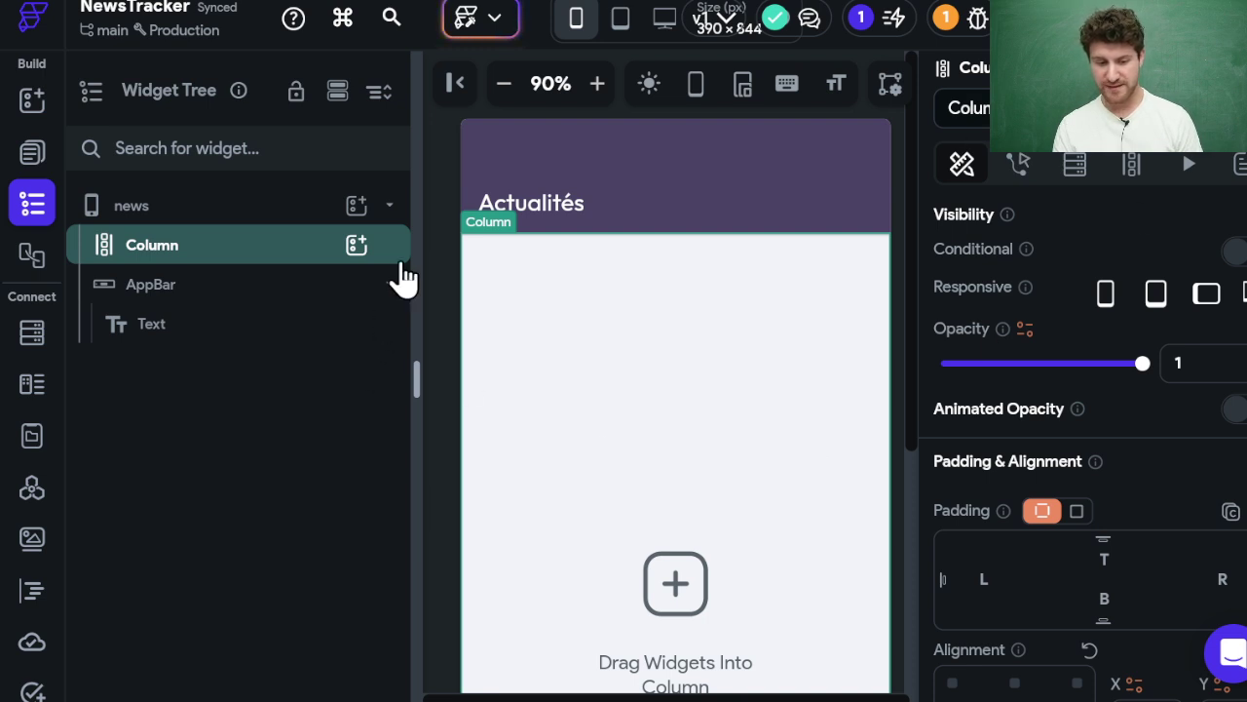
Start adding a child widget to the news page's Column and search the component templates for dcard.
{"action": "left_click", "coordinate": [355, 245]}
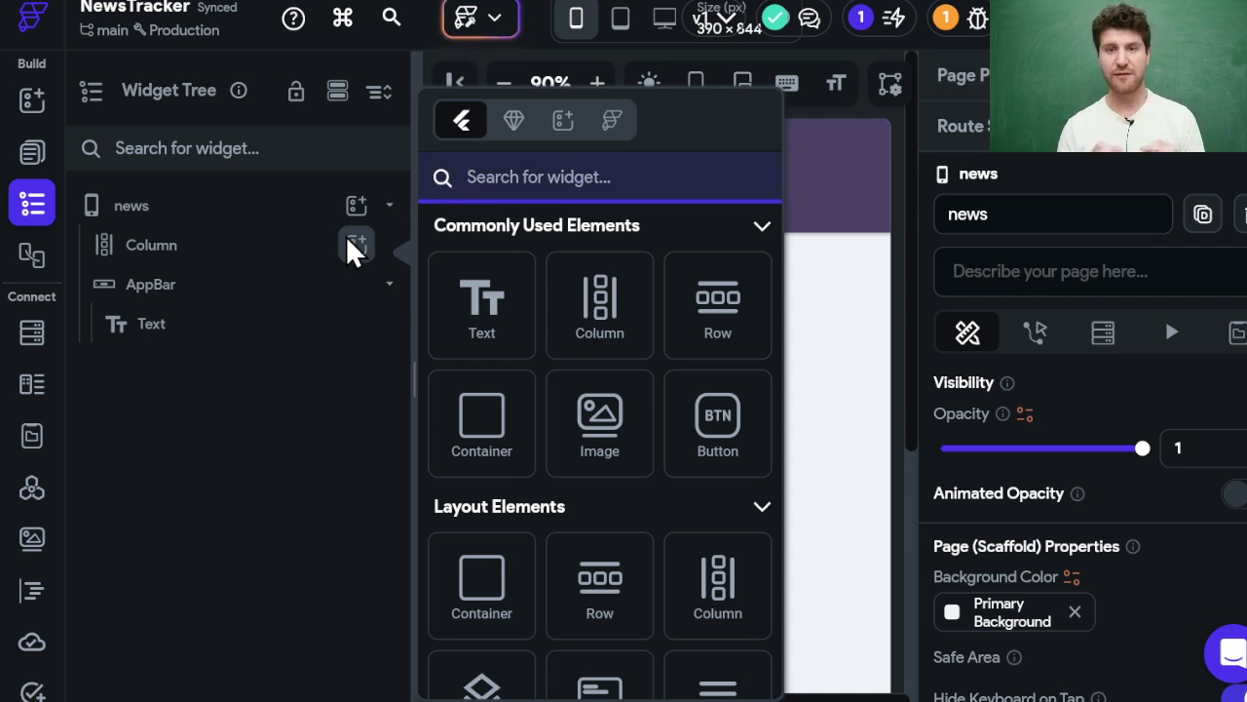
{"action": "left_click", "coordinate": [570, 130]}
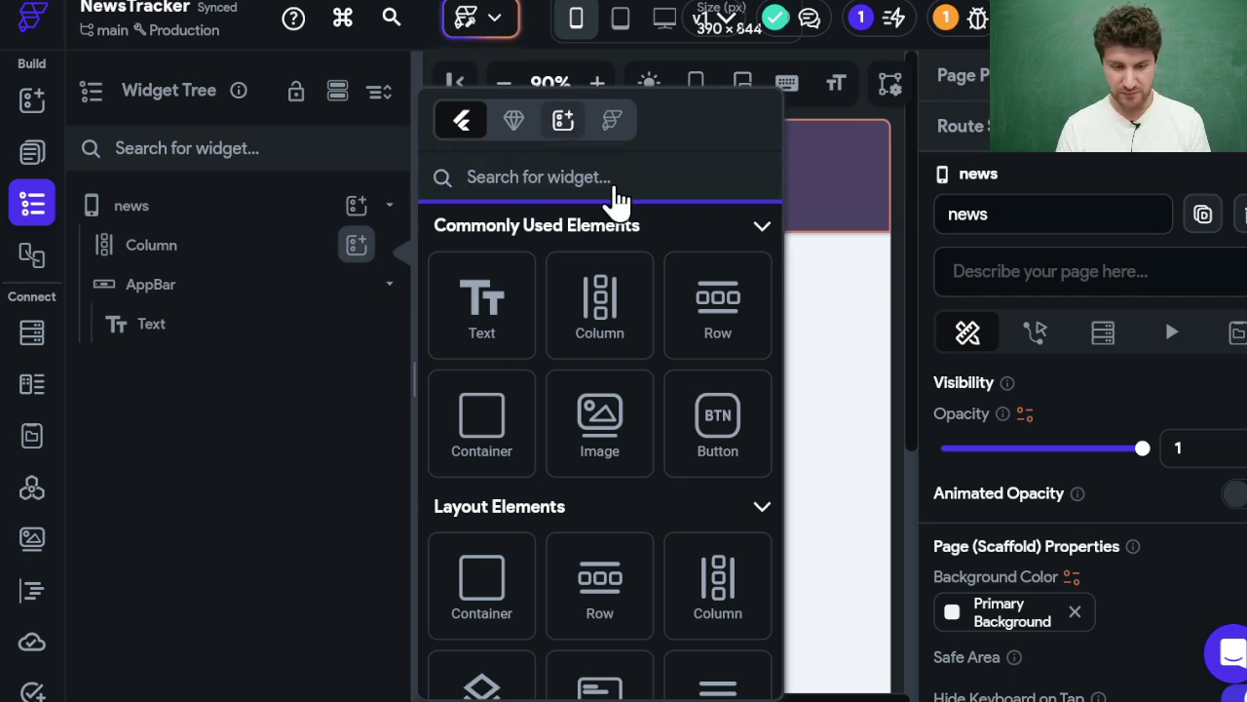
{"action": "scroll", "coordinate": [613, 399], "scroll_direction": "down", "scroll_amount": 3}
{"action": "scroll", "coordinate": [617, 412], "scroll_direction": "down", "scroll_amount": 1}
{"action": "scroll", "coordinate": [618, 409], "scroll_direction": "up", "scroll_amount": 4}
{"action": "scroll", "coordinate": [617, 391], "scroll_direction": "down", "scroll_amount": 3}
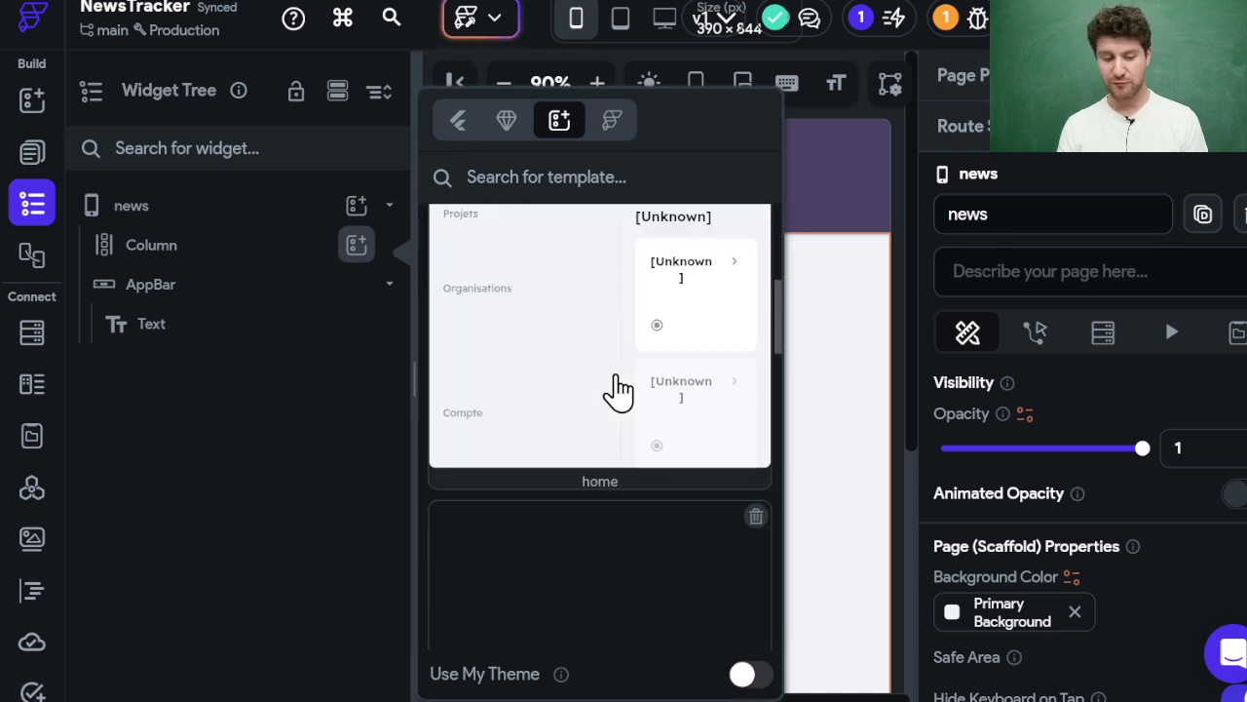
{"action": "left_click", "coordinate": [561, 178]}
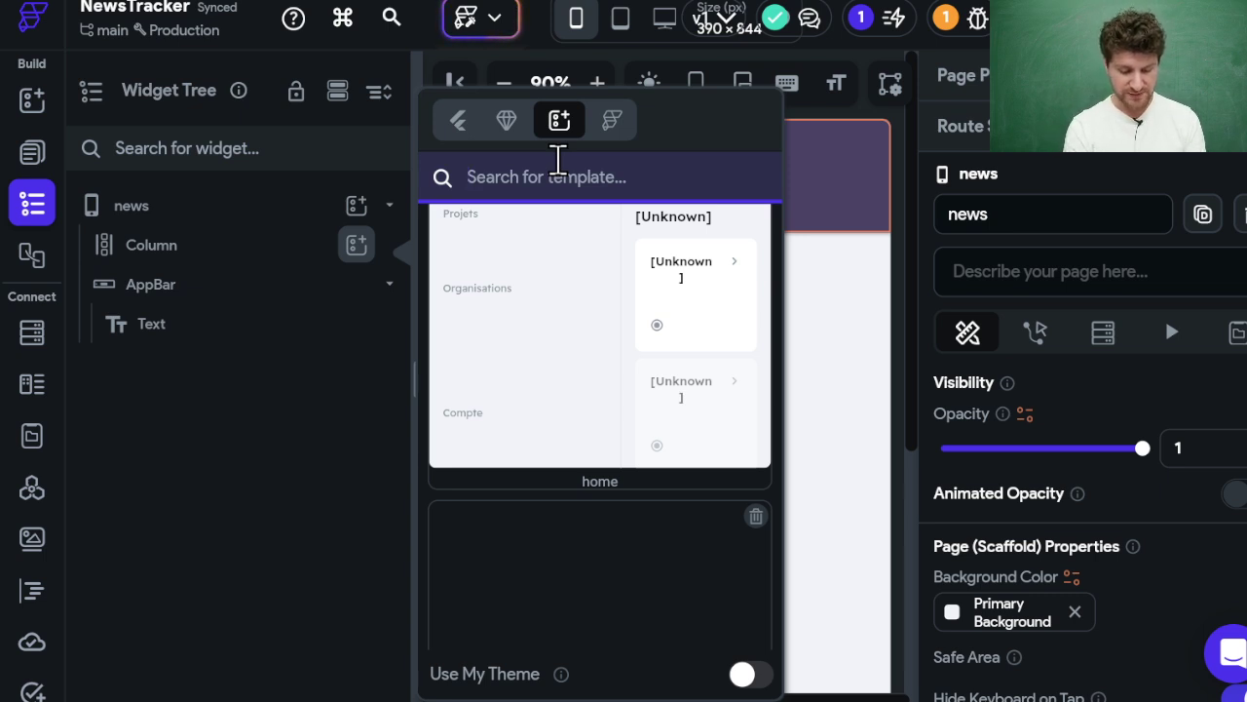
{"action": "type", "text": "dcard"}
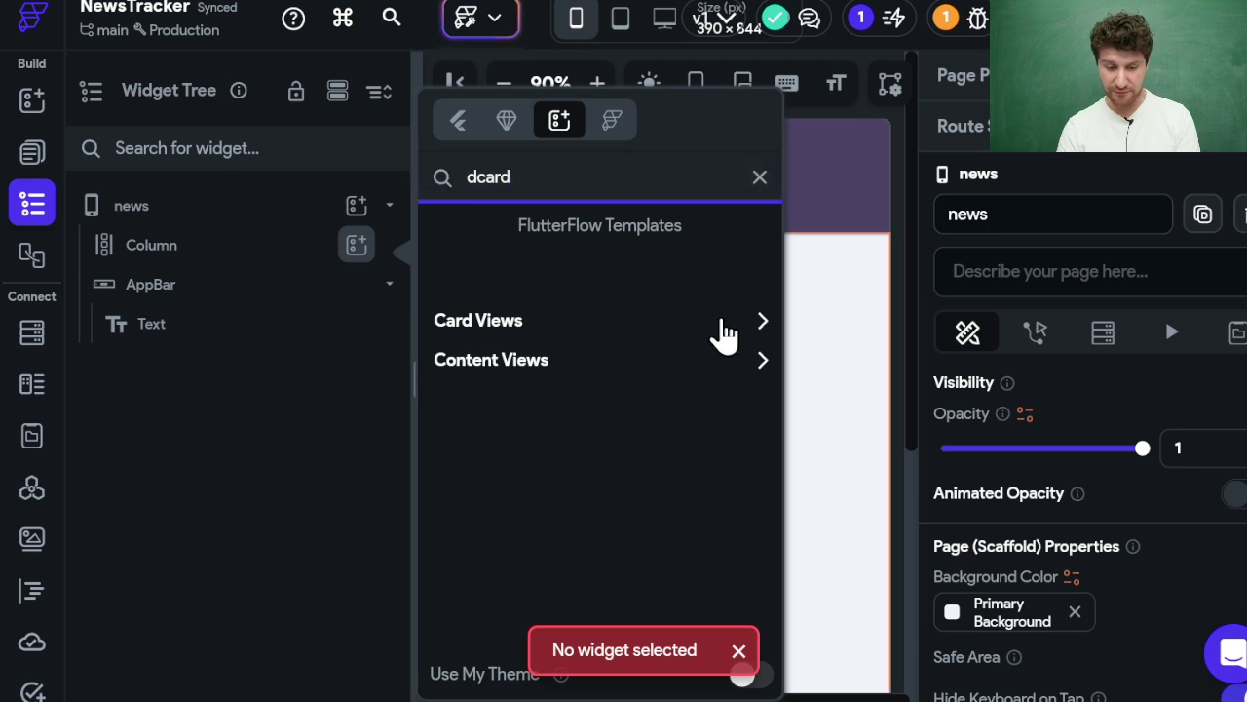
Browse the Card Views templates and insert Card 17 - Location into the Column.
{"action": "left_click", "coordinate": [725, 331]}
{"action": "scroll", "coordinate": [760, 468], "scroll_direction": "down", "scroll_amount": 3}
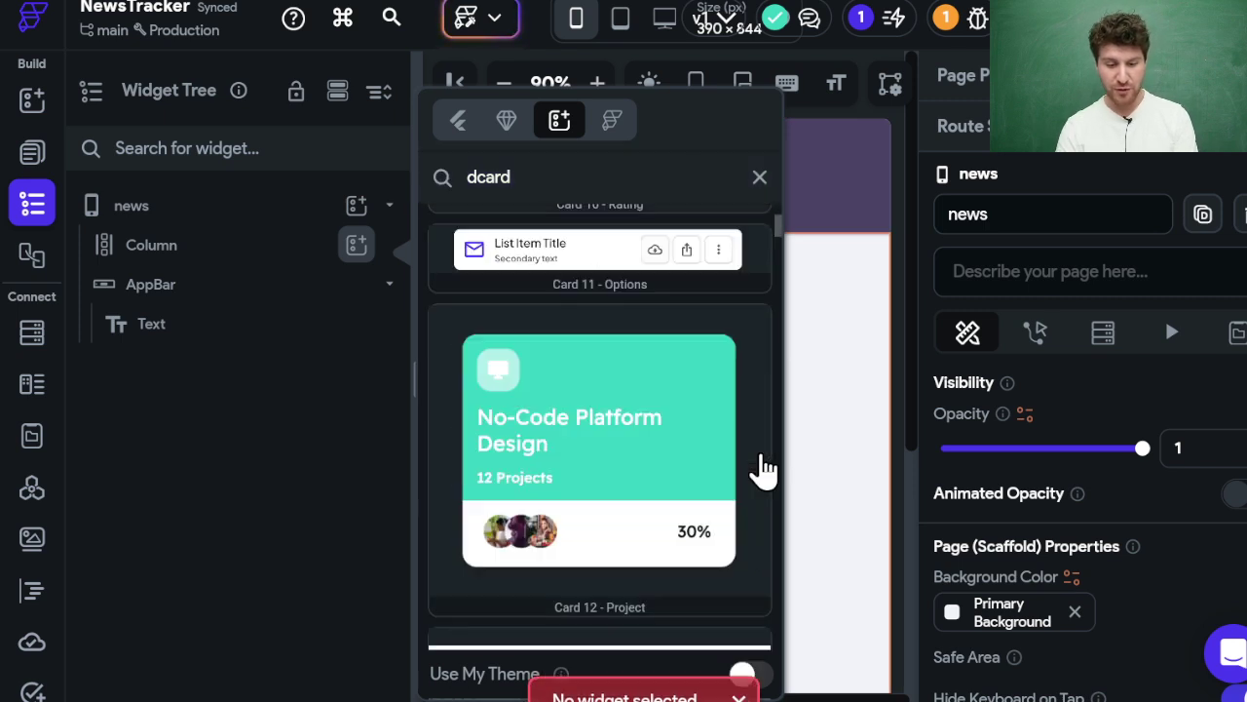
{"action": "scroll", "coordinate": [763, 470], "scroll_direction": "down", "scroll_amount": 1}
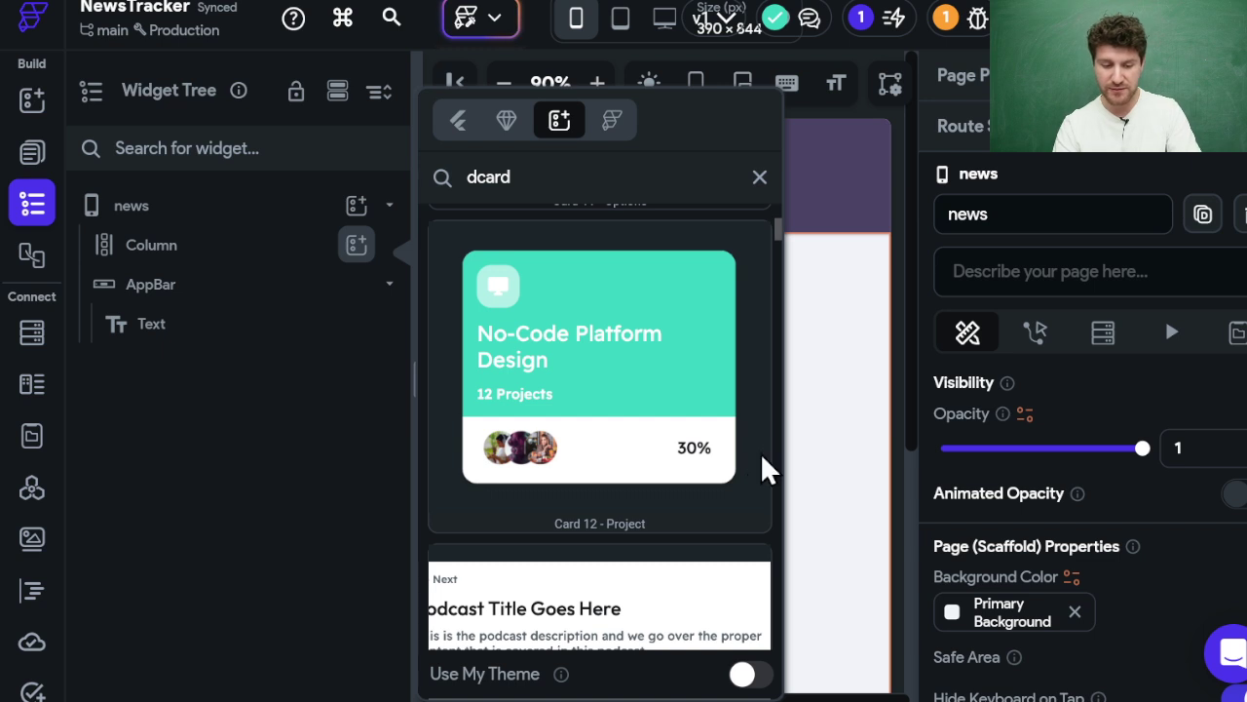
{"action": "scroll", "coordinate": [762, 468], "scroll_direction": "down", "scroll_amount": 3}
{"action": "scroll", "coordinate": [648, 401], "scroll_direction": "down", "scroll_amount": 1}
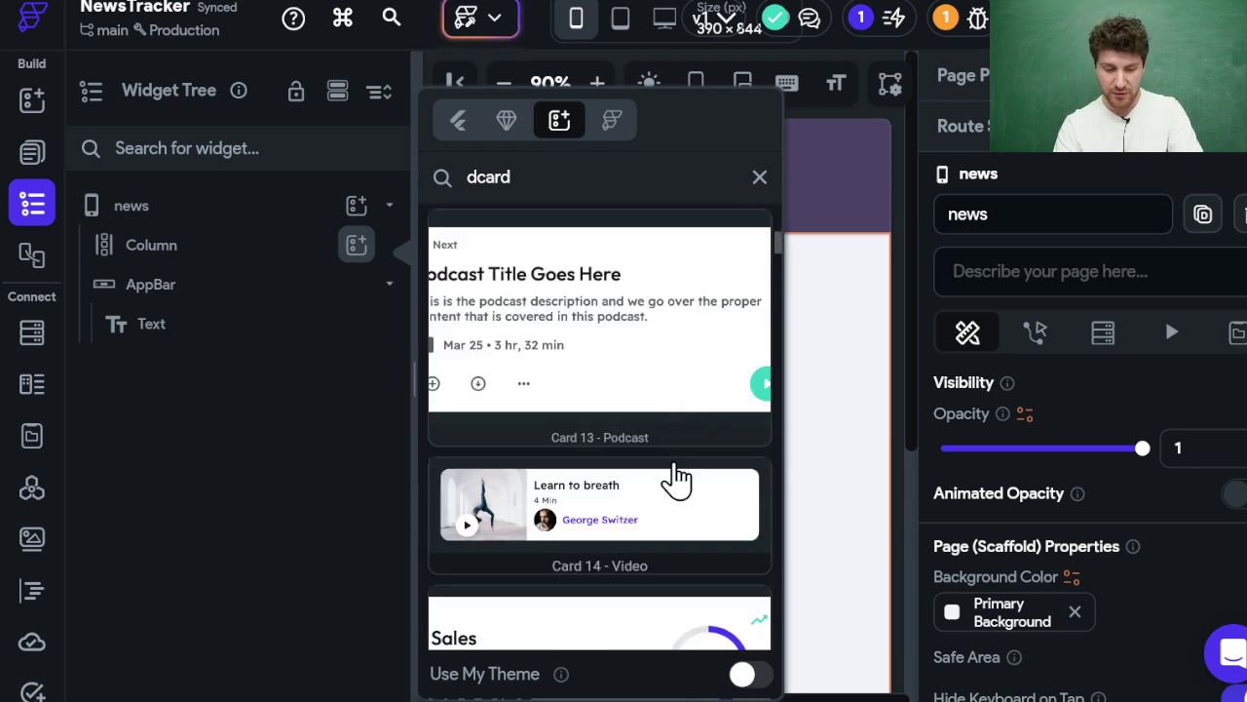
{"action": "scroll", "coordinate": [677, 478], "scroll_direction": "down", "scroll_amount": 5}
{"action": "scroll", "coordinate": [678, 477], "scroll_direction": "down", "scroll_amount": 2}
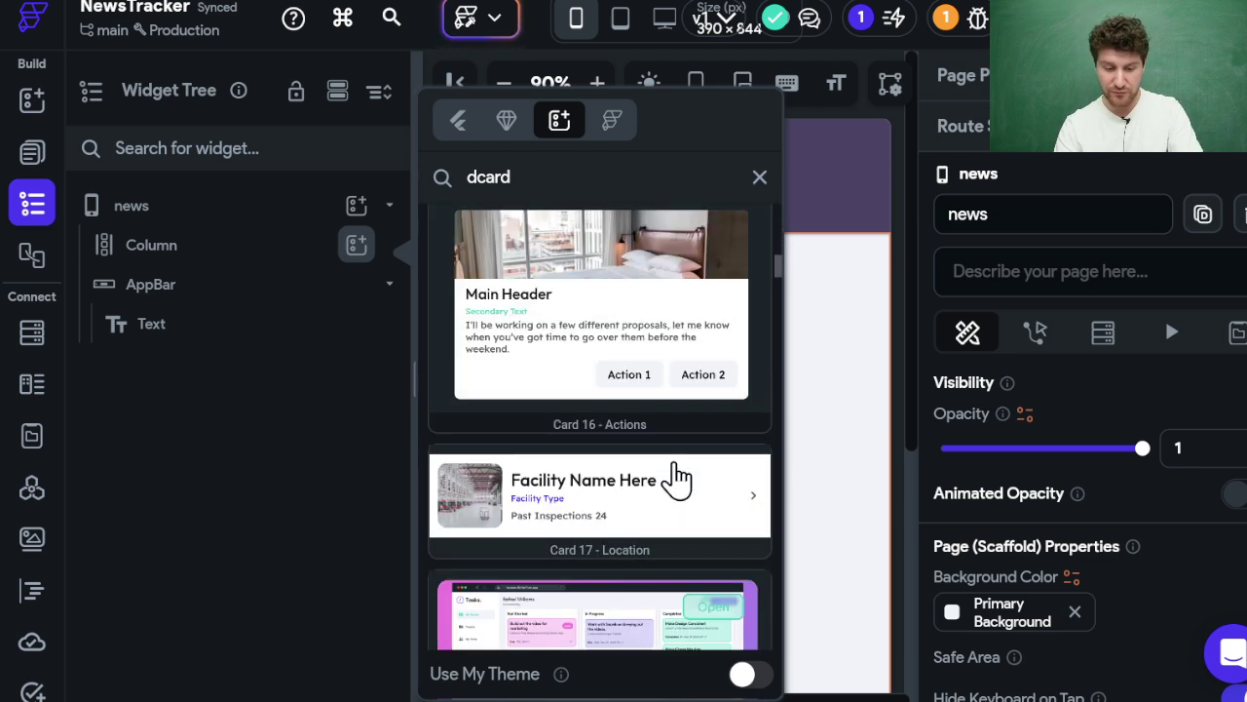
{"action": "scroll", "coordinate": [679, 477], "scroll_direction": "down", "scroll_amount": 2}
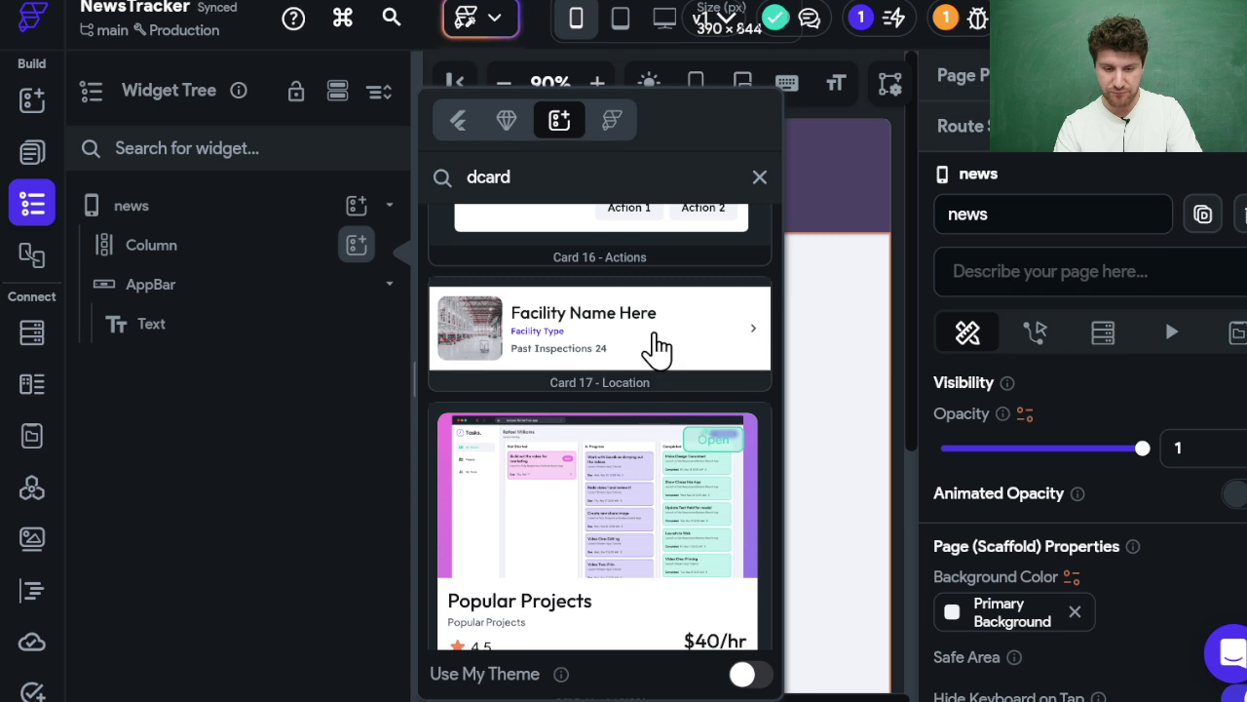
{"action": "scroll", "coordinate": [658, 346], "scroll_direction": "down", "scroll_amount": 3}
{"action": "scroll", "coordinate": [658, 348], "scroll_direction": "up", "scroll_amount": 3}
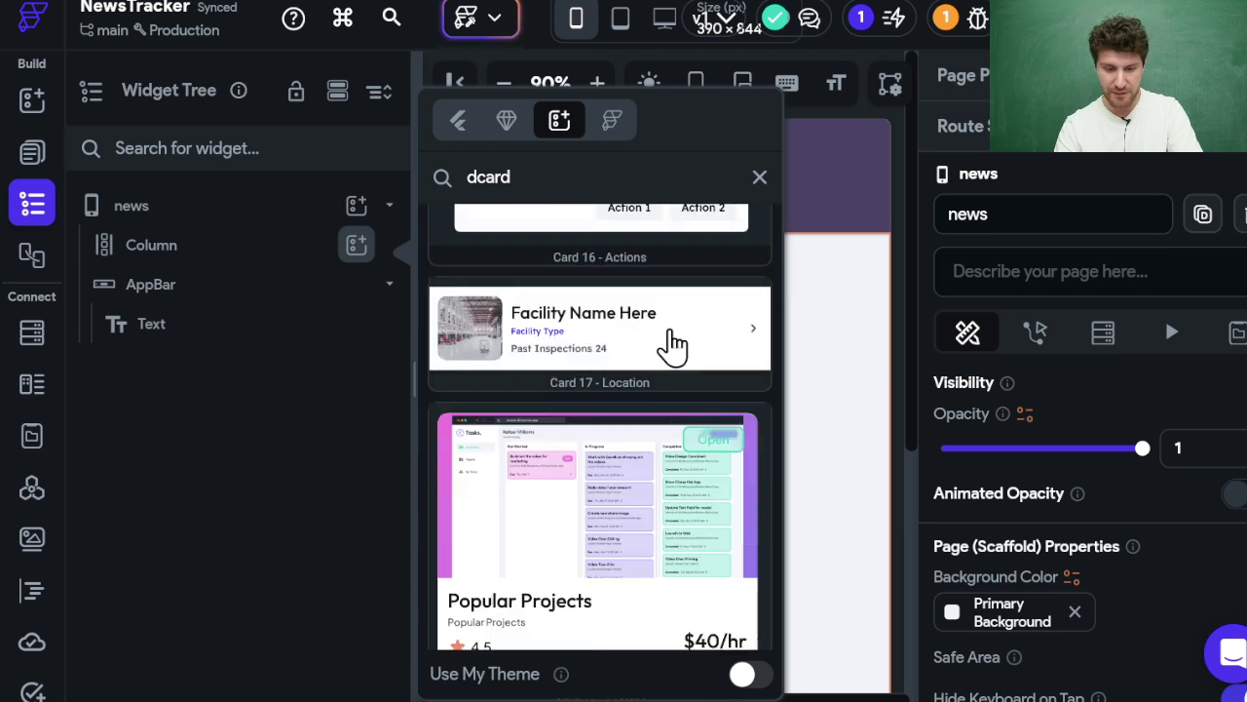
{"action": "left_click", "coordinate": [673, 343]}
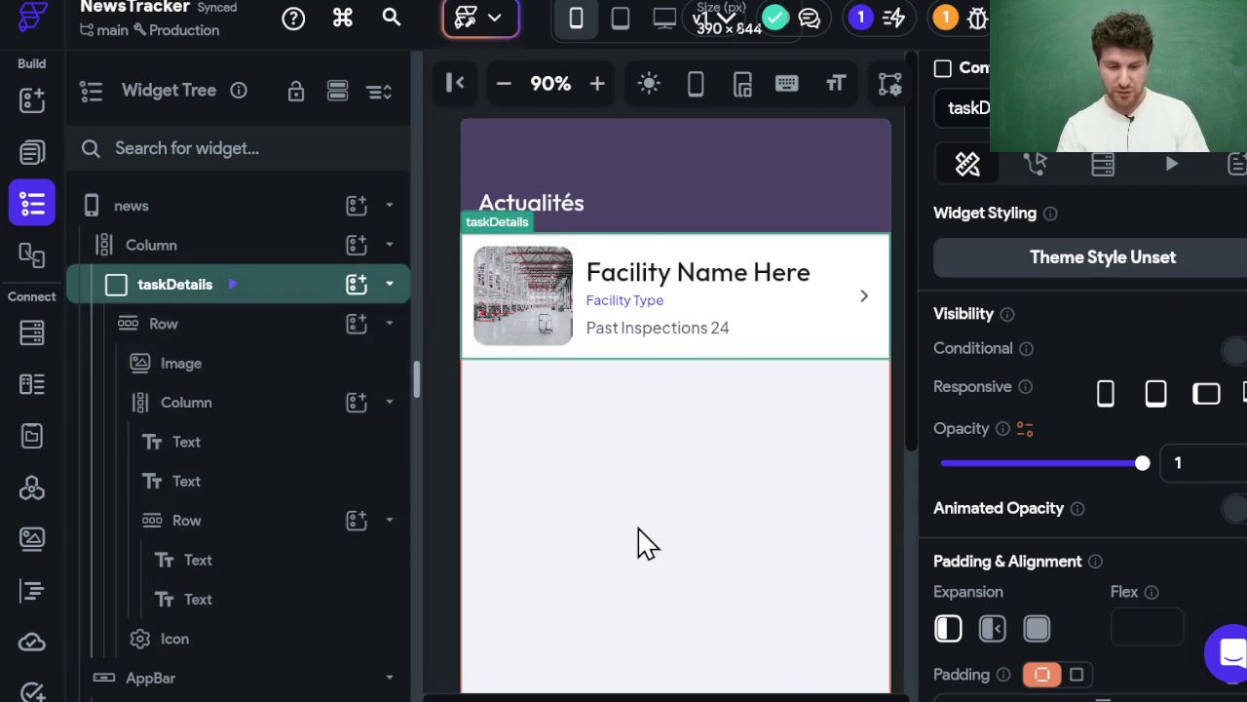
Collapse the taskDetails container in the widget tree and delete the facility image from the card.
{"action": "left_click", "coordinate": [391, 286]}
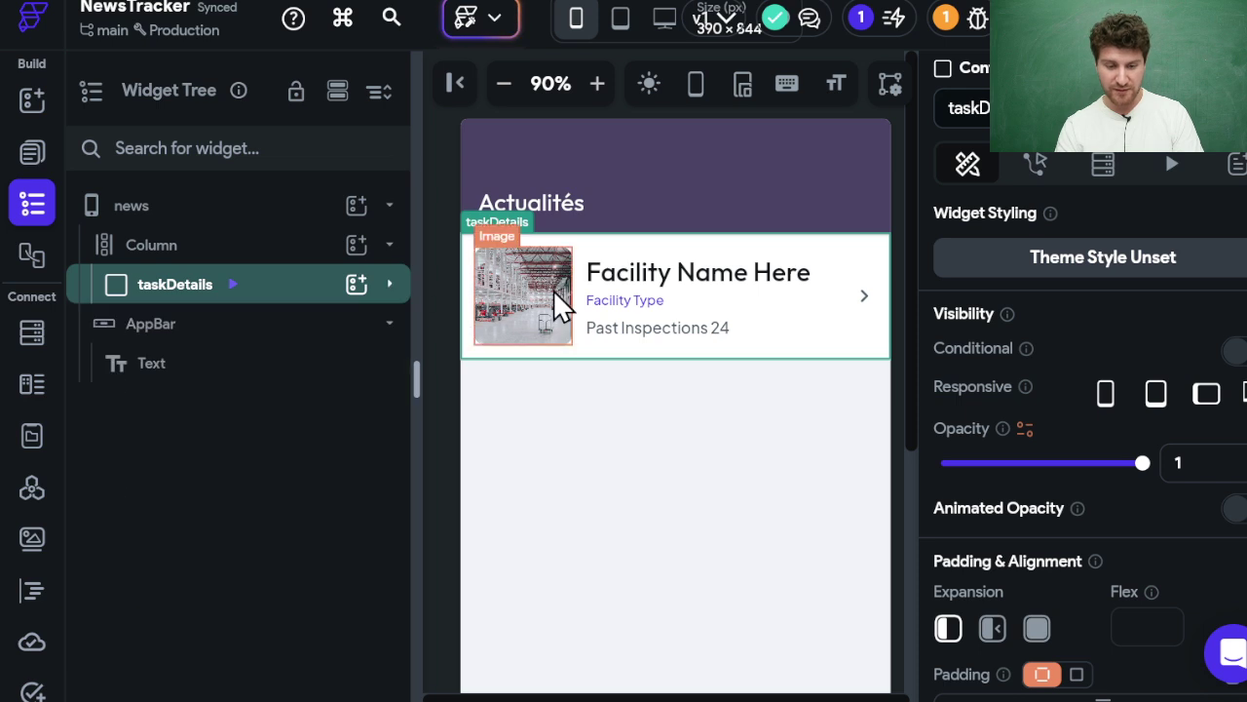
{"action": "left_click", "coordinate": [553, 289]}
{"action": "key", "text": "Delete"}
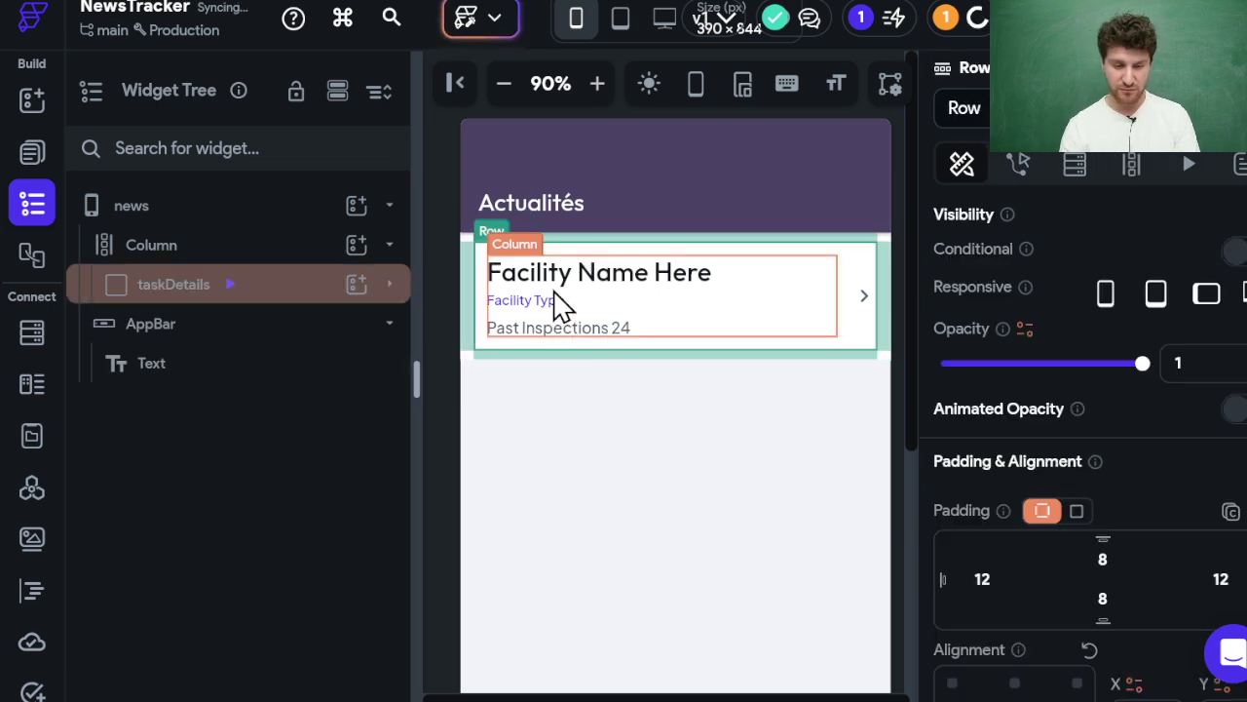
{"action": "left_click", "coordinate": [542, 302]}
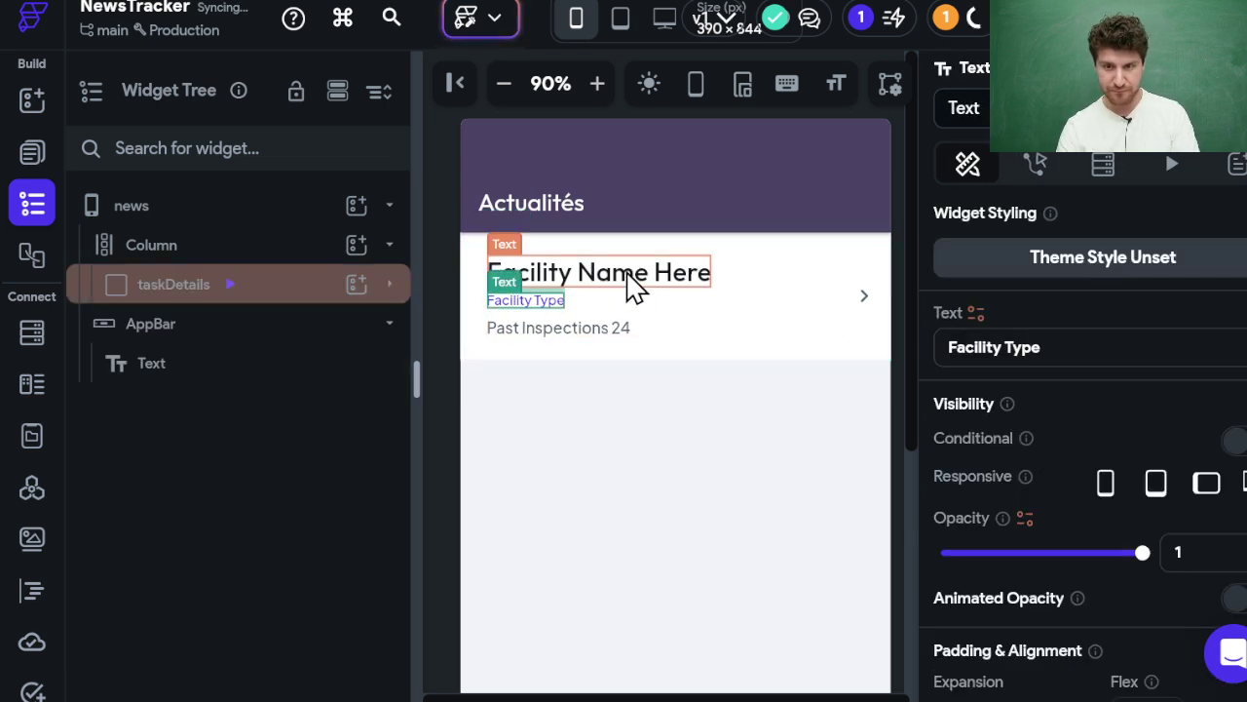
{"action": "left_click", "coordinate": [685, 275]}
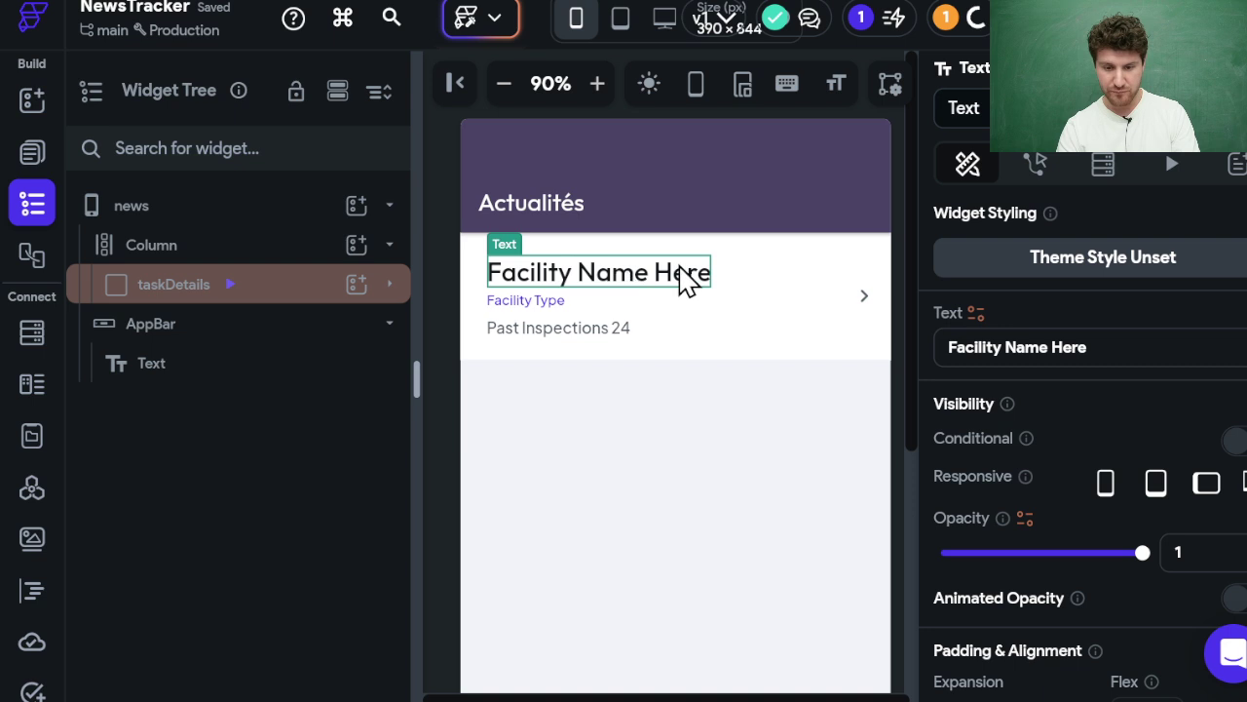
{"action": "left_click", "coordinate": [975, 314]}
{"action": "key", "text": "Escape"}
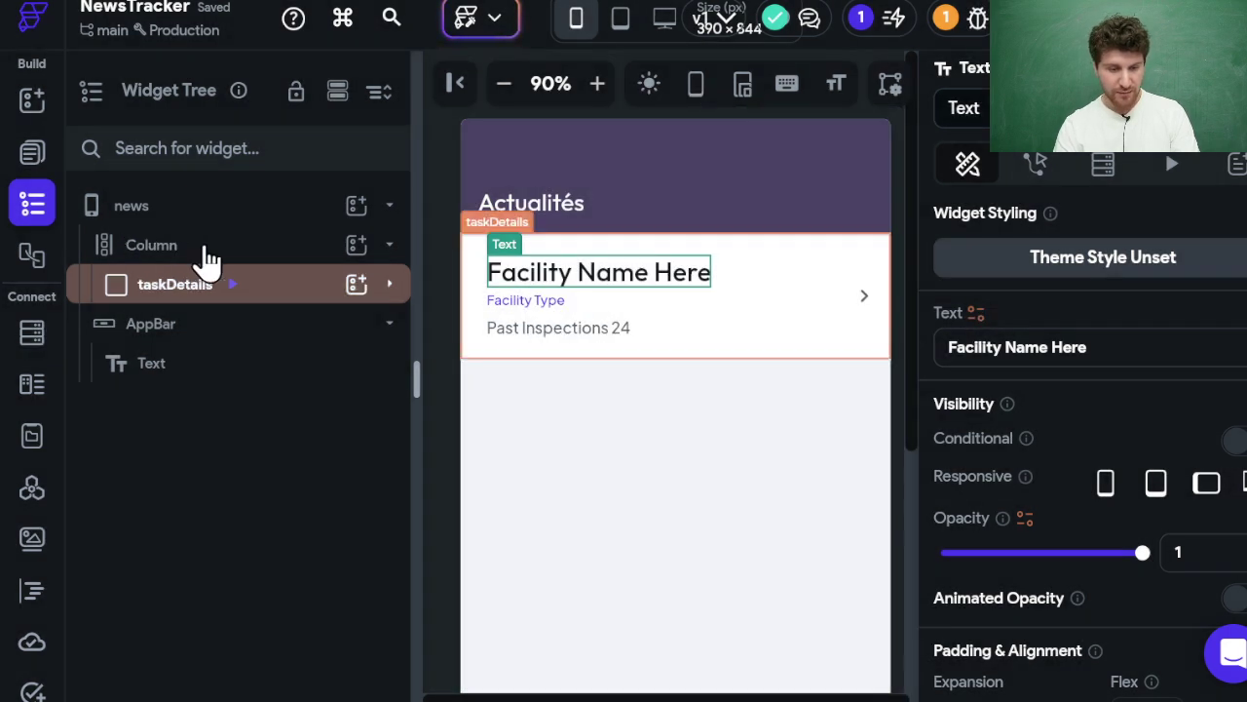
Rename the taskDetails container in the news page's Column to newsCard.
{"action": "left_click", "coordinate": [261, 281]}
{"action": "left_click", "coordinate": [268, 249]}
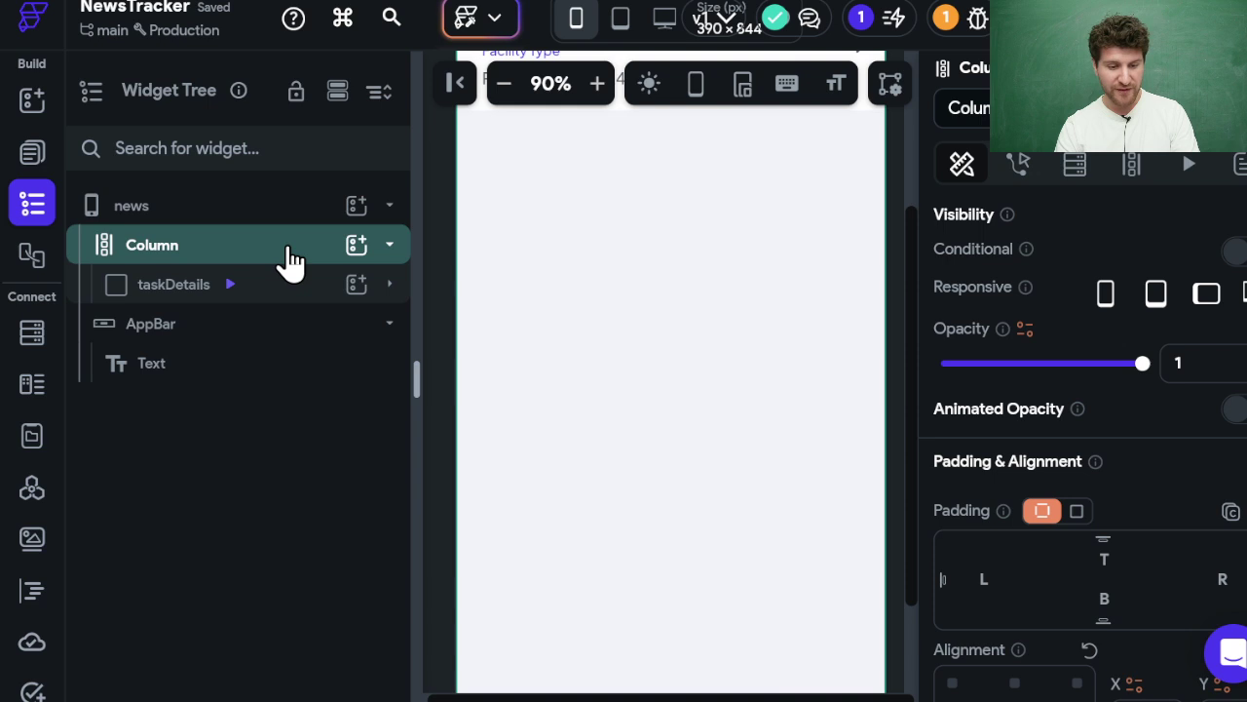
{"action": "left_click", "coordinate": [504, 84]}
{"action": "left_click", "coordinate": [504, 83]}
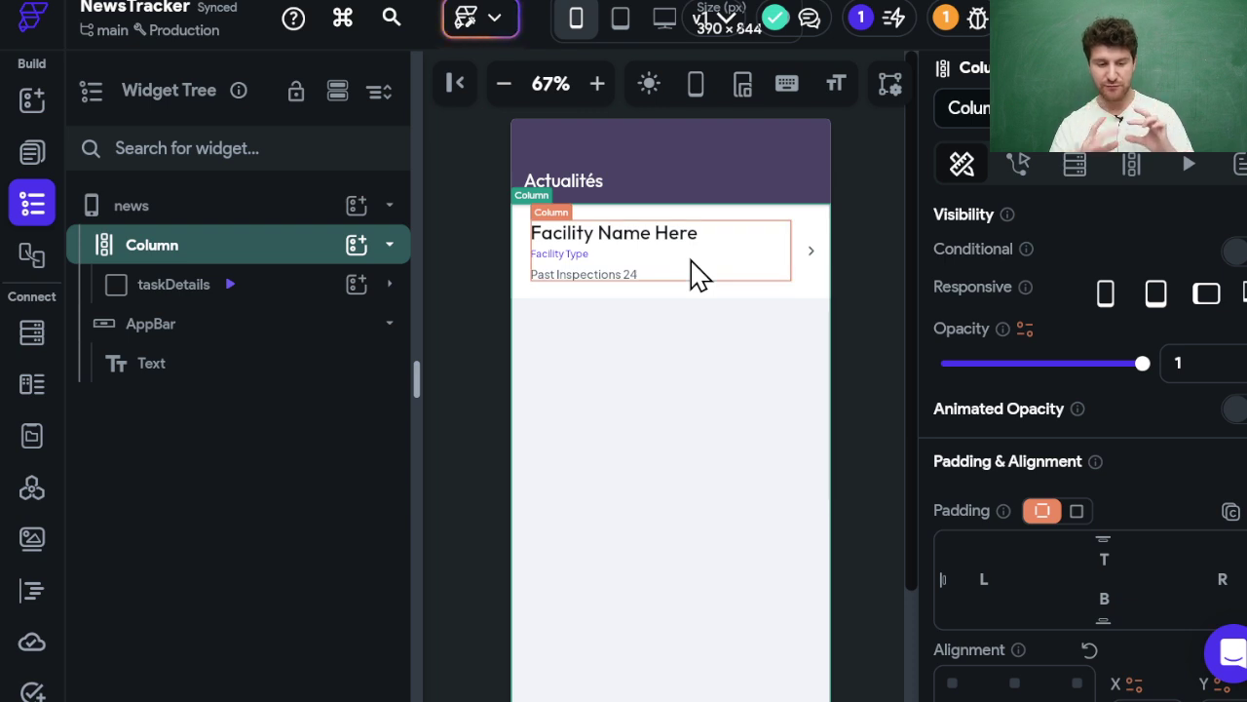
{"action": "left_click", "coordinate": [244, 292]}
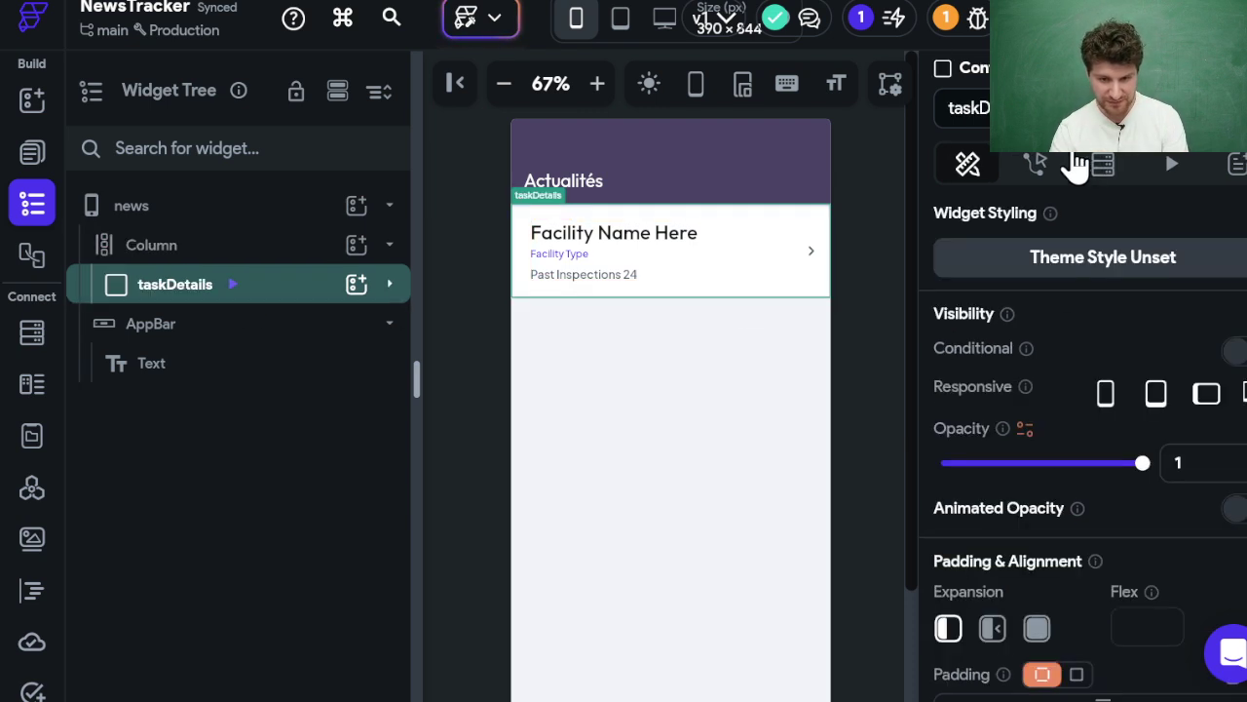
{"action": "left_click", "coordinate": [1014, 107]}
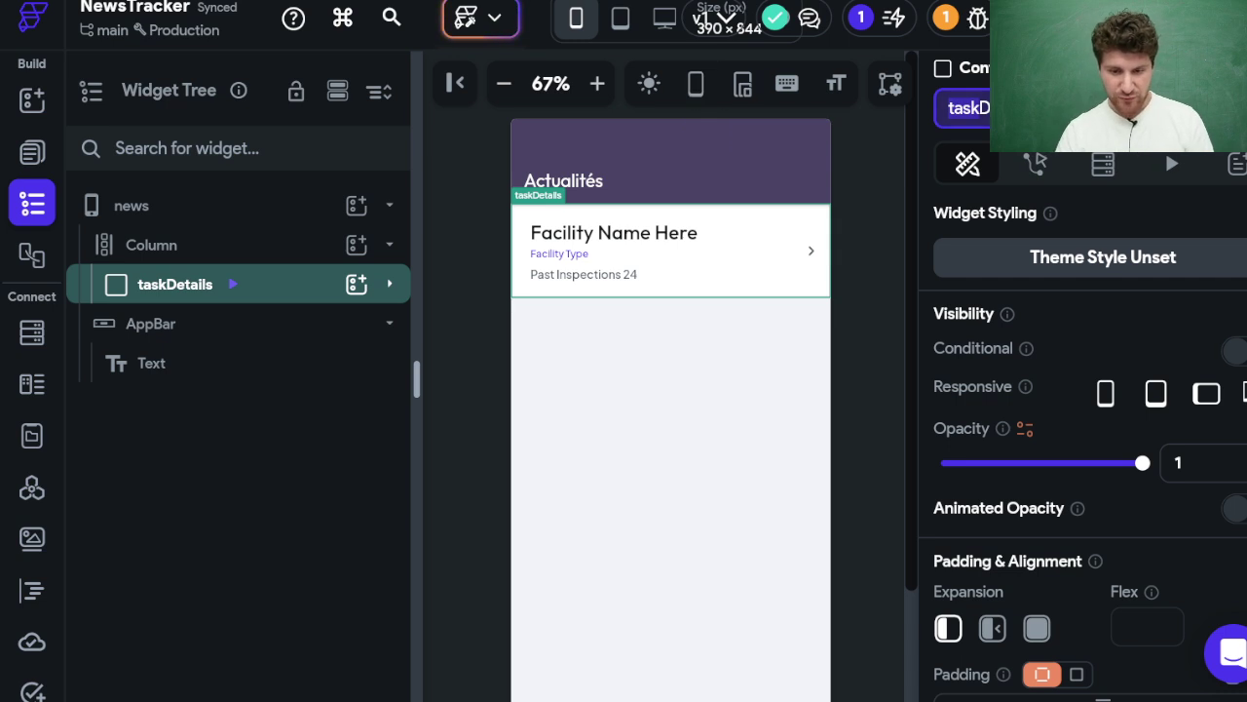
{"action": "type", "text": "news"}
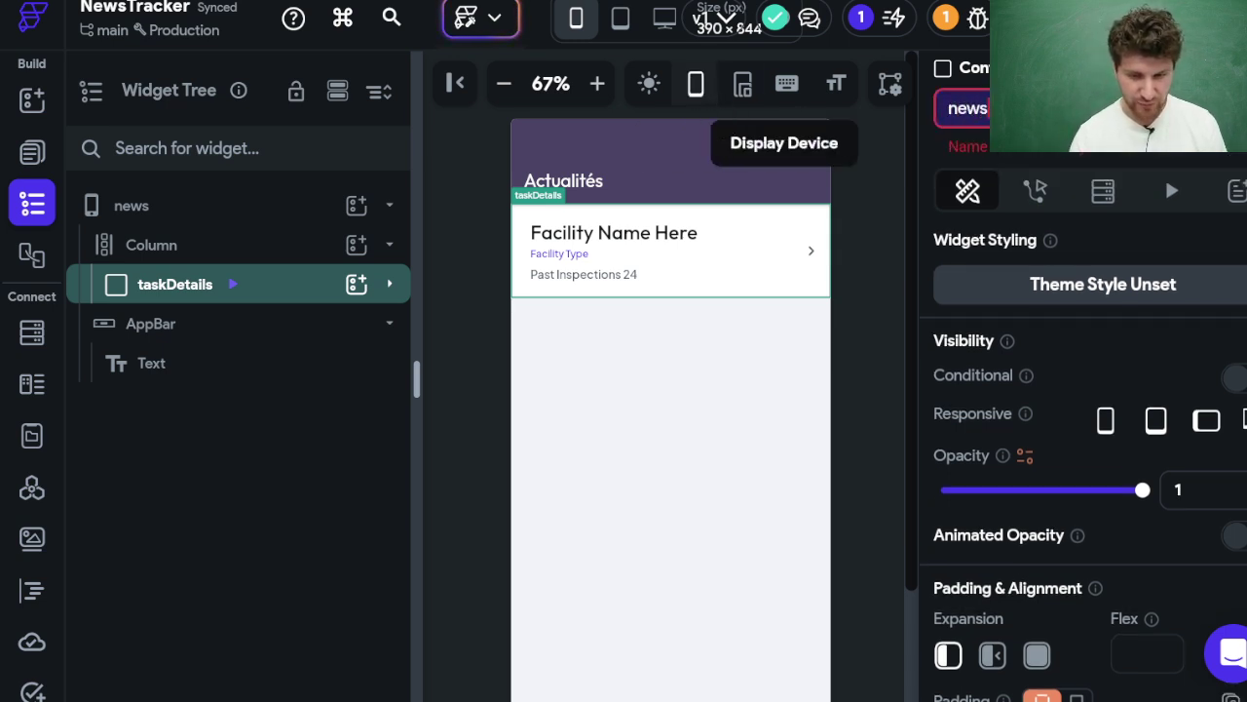
{"action": "type", "text": "Card"}
{"action": "key", "text": "Return"}
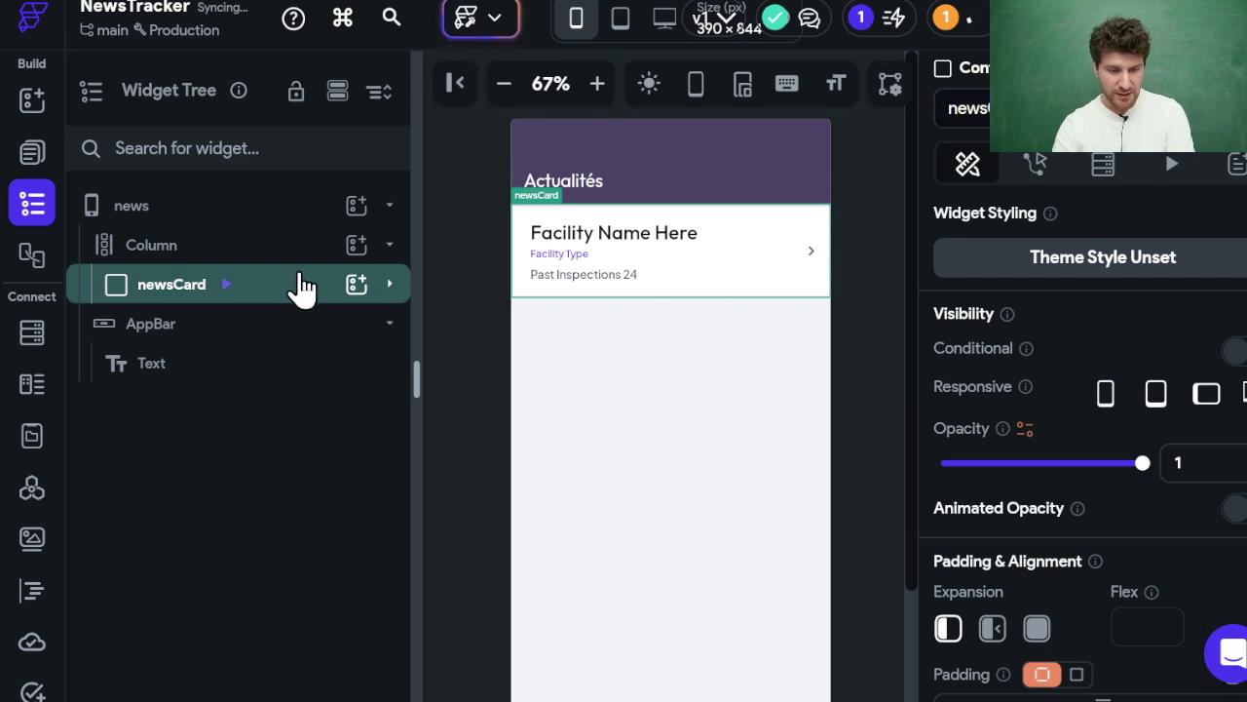
Start a backend query on the news page's Column, using Query Collection as the type and news as the collection.
{"action": "left_click", "coordinate": [300, 255]}
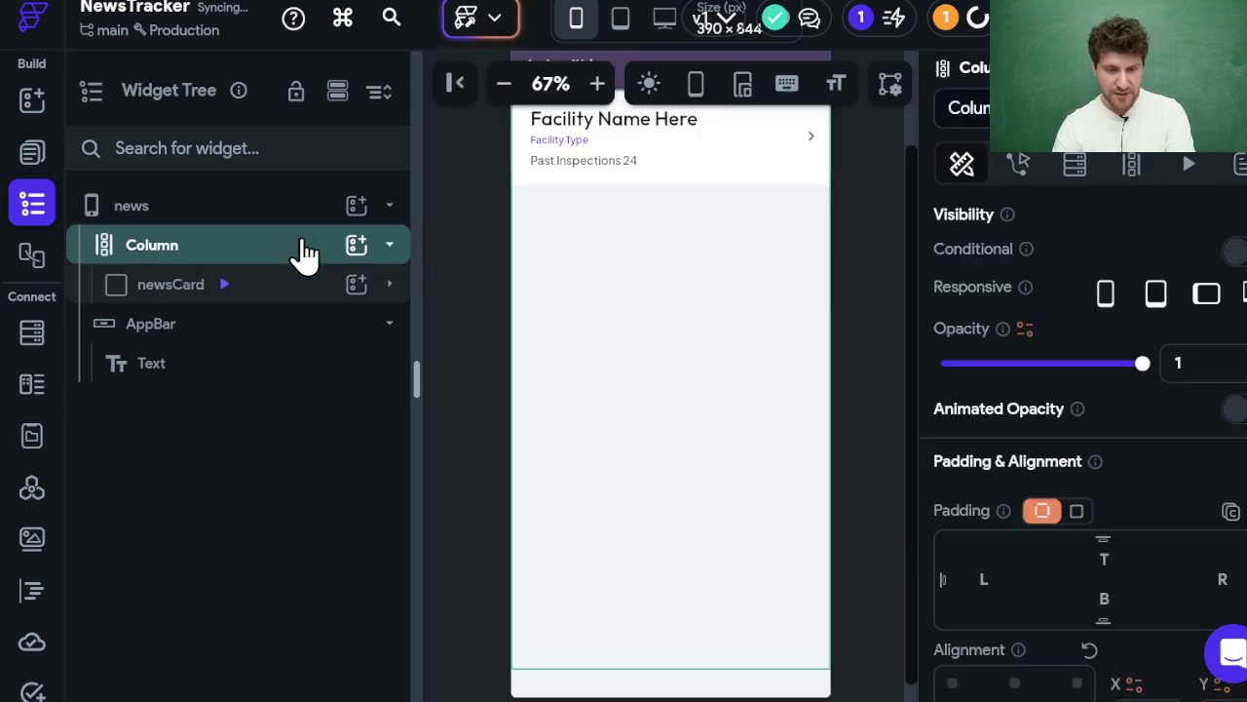
{"action": "left_click", "coordinate": [1074, 167]}
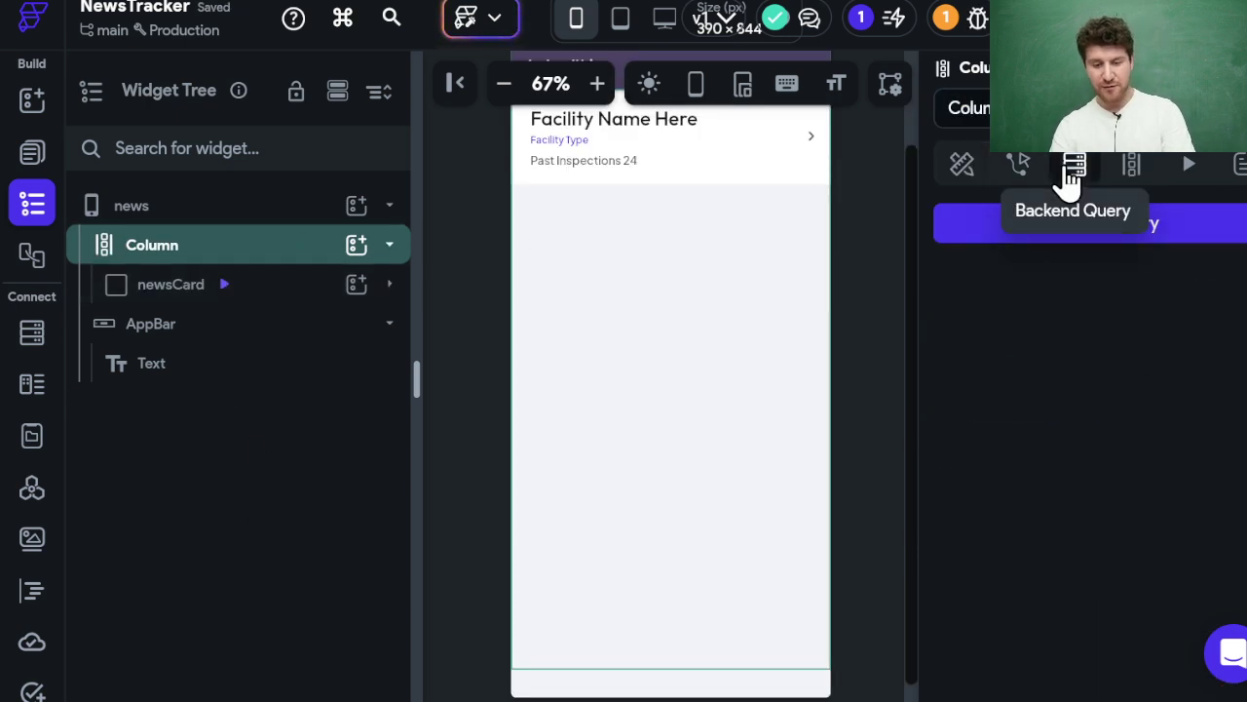
{"action": "left_click", "coordinate": [1167, 223]}
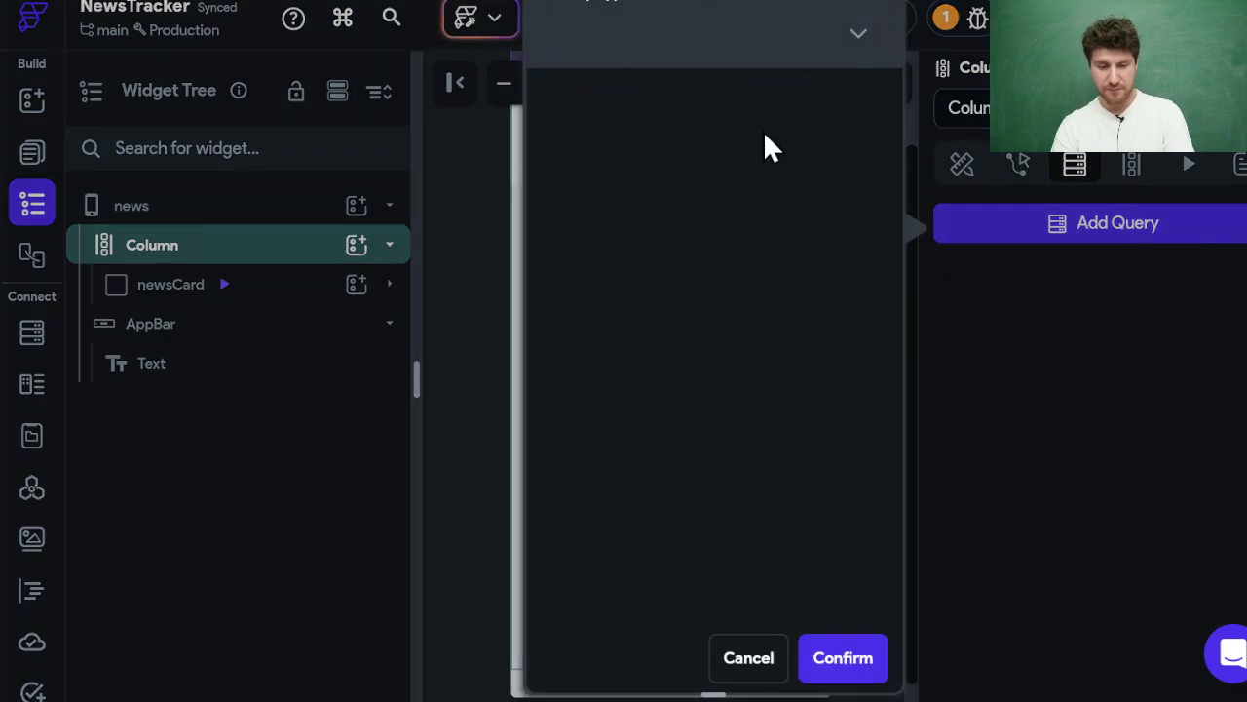
{"action": "left_click", "coordinate": [843, 26]}
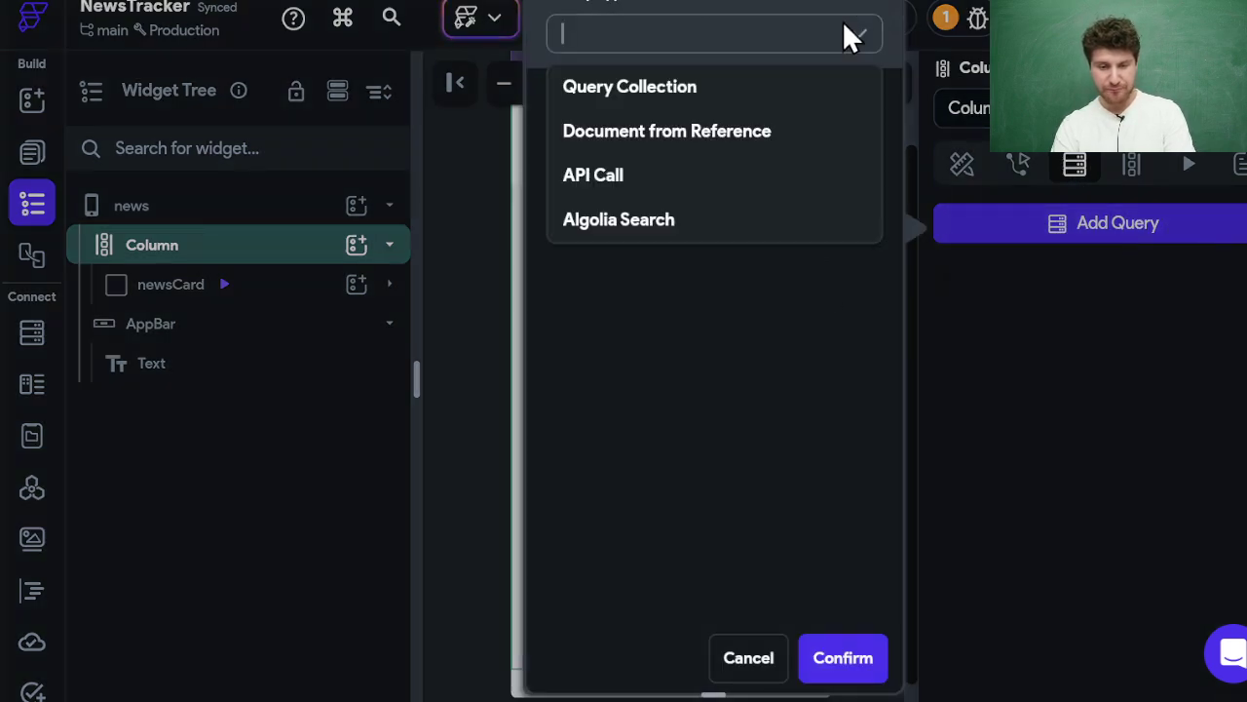
{"action": "left_click", "coordinate": [761, 90]}
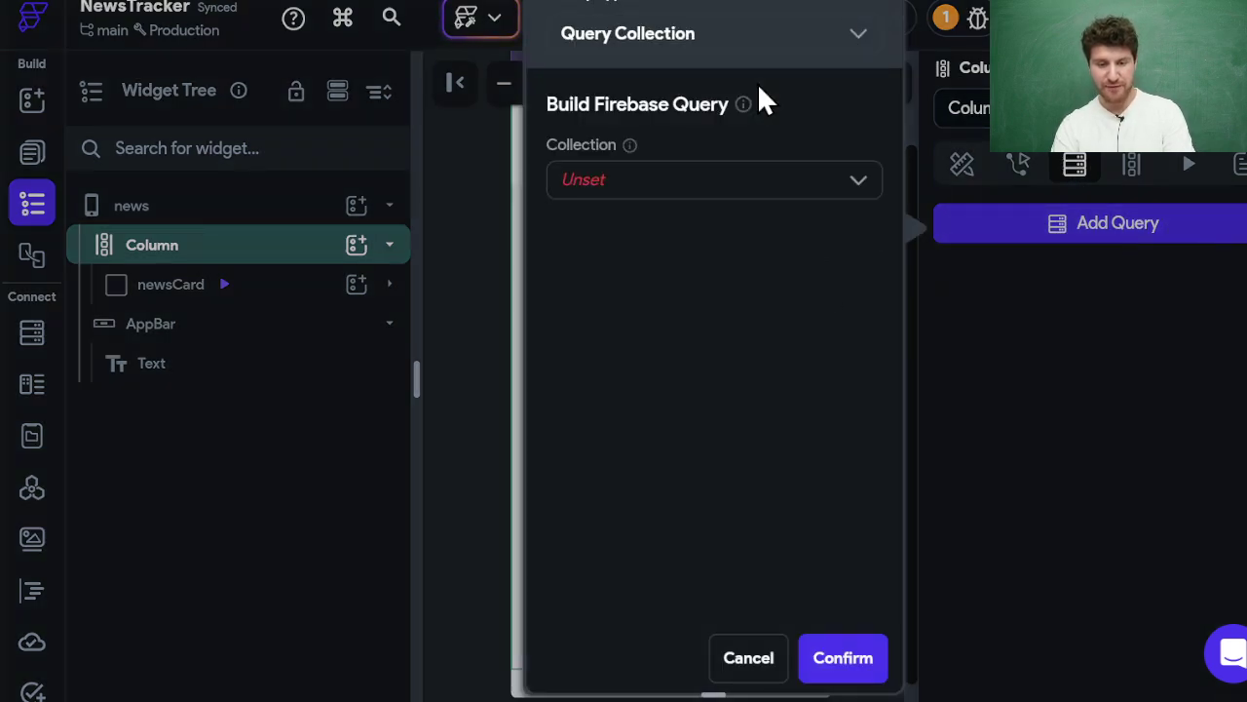
{"action": "left_click", "coordinate": [826, 168]}
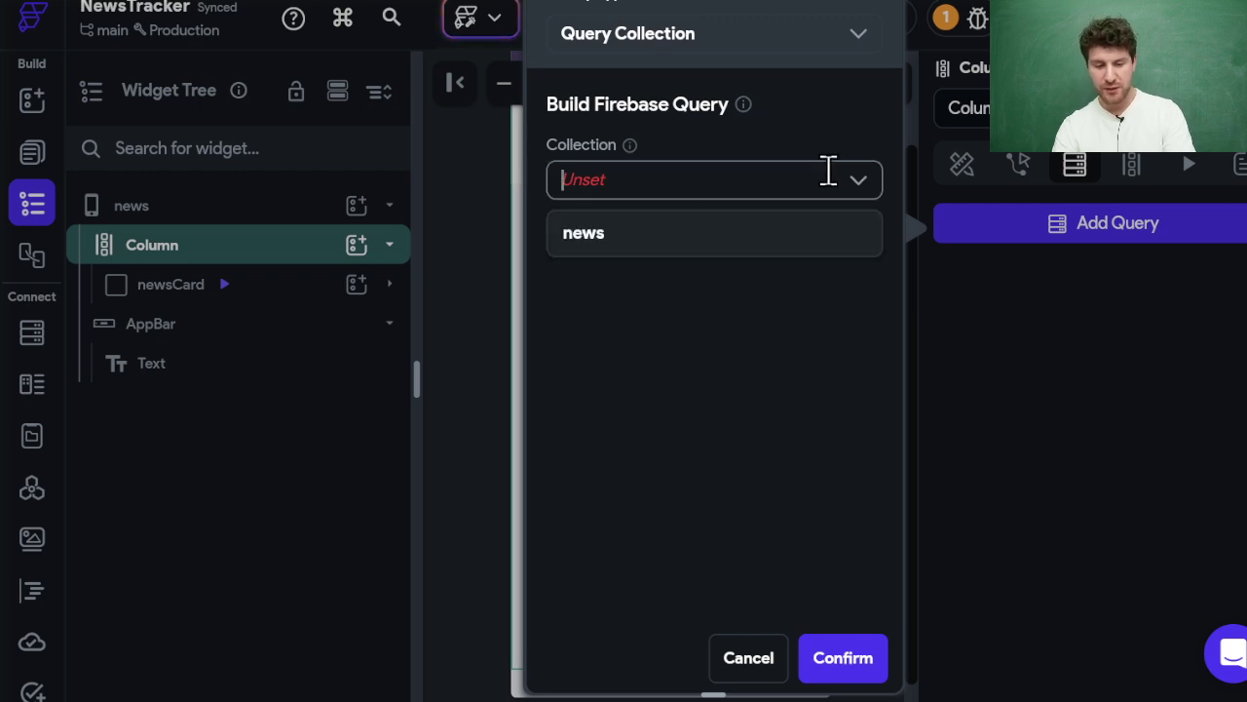
{"action": "left_click", "coordinate": [645, 249]}
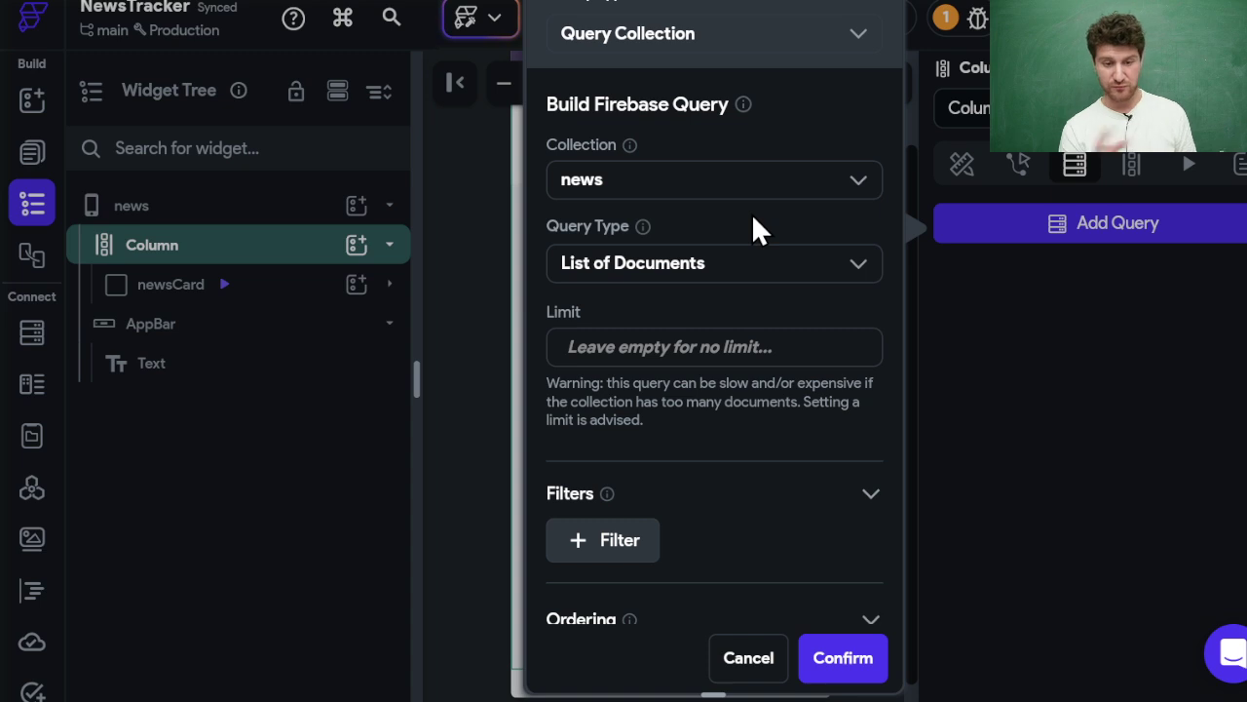
Keep List of Documents as the query type with no limit, filters or ordering, and create the Column's backend query.
{"action": "left_click", "coordinate": [678, 263]}
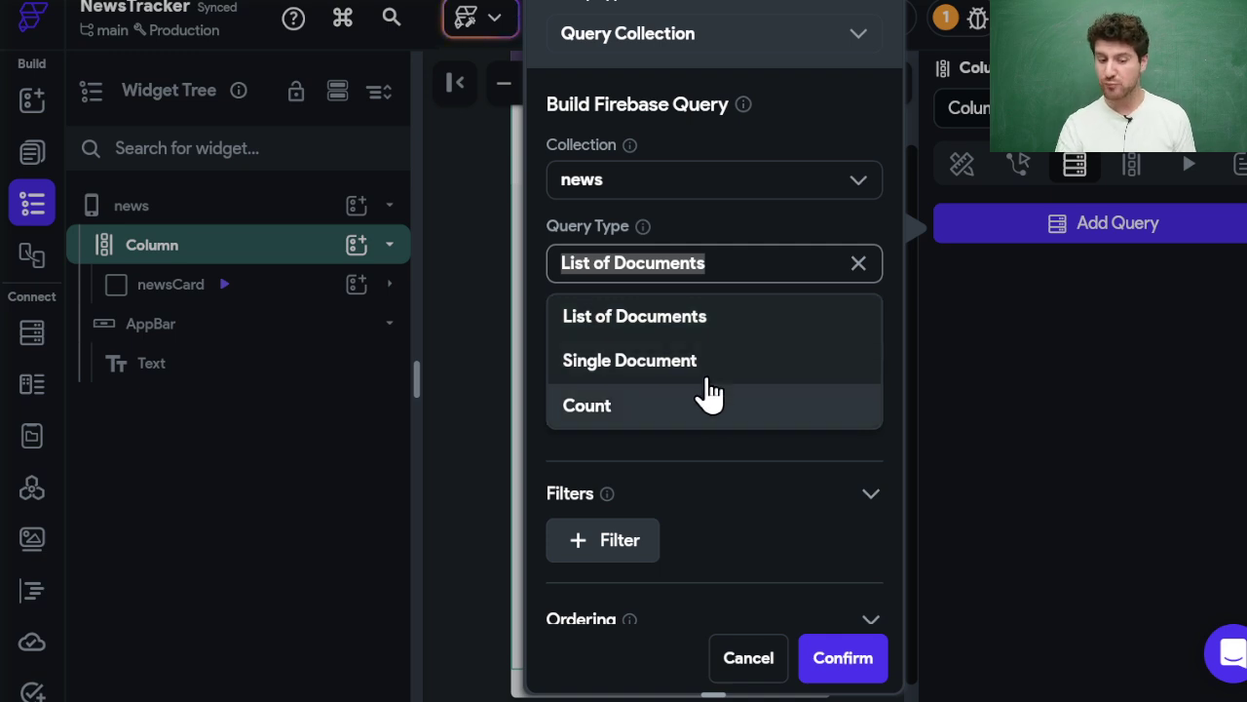
{"action": "left_click", "coordinate": [722, 226]}
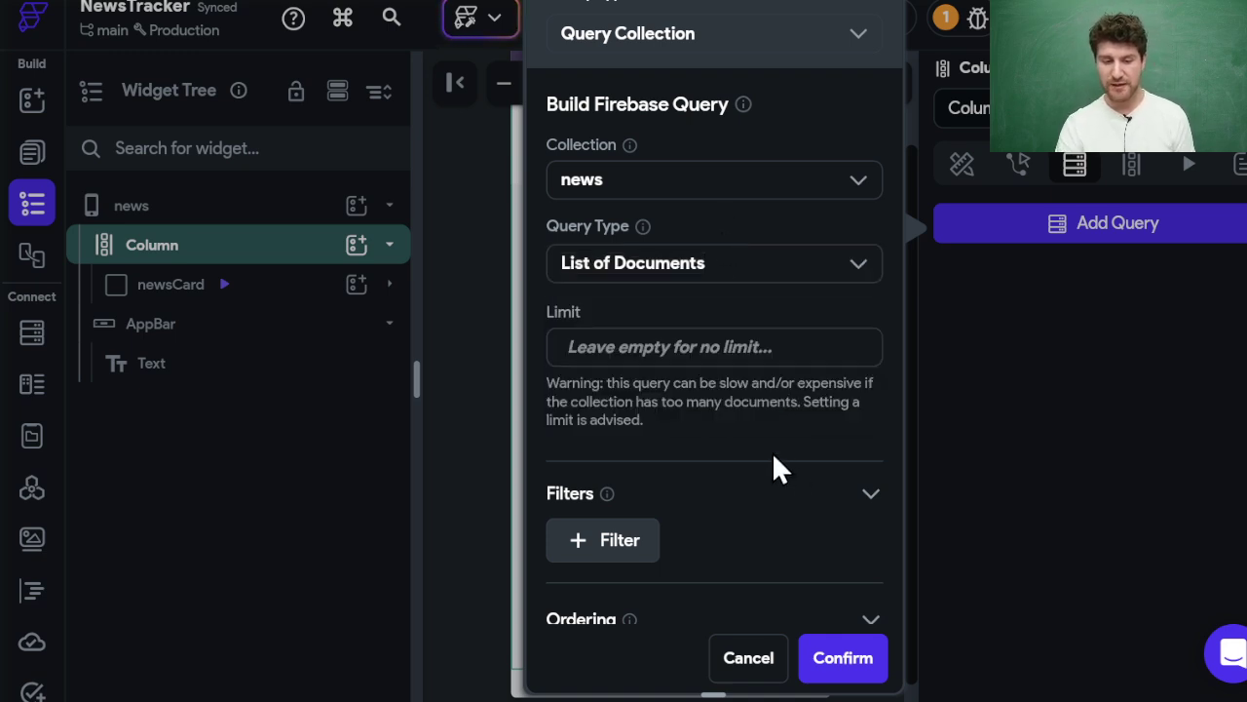
{"action": "left_click", "coordinate": [758, 349]}
{"action": "scroll", "coordinate": [748, 375], "scroll_direction": "down", "scroll_amount": 2}
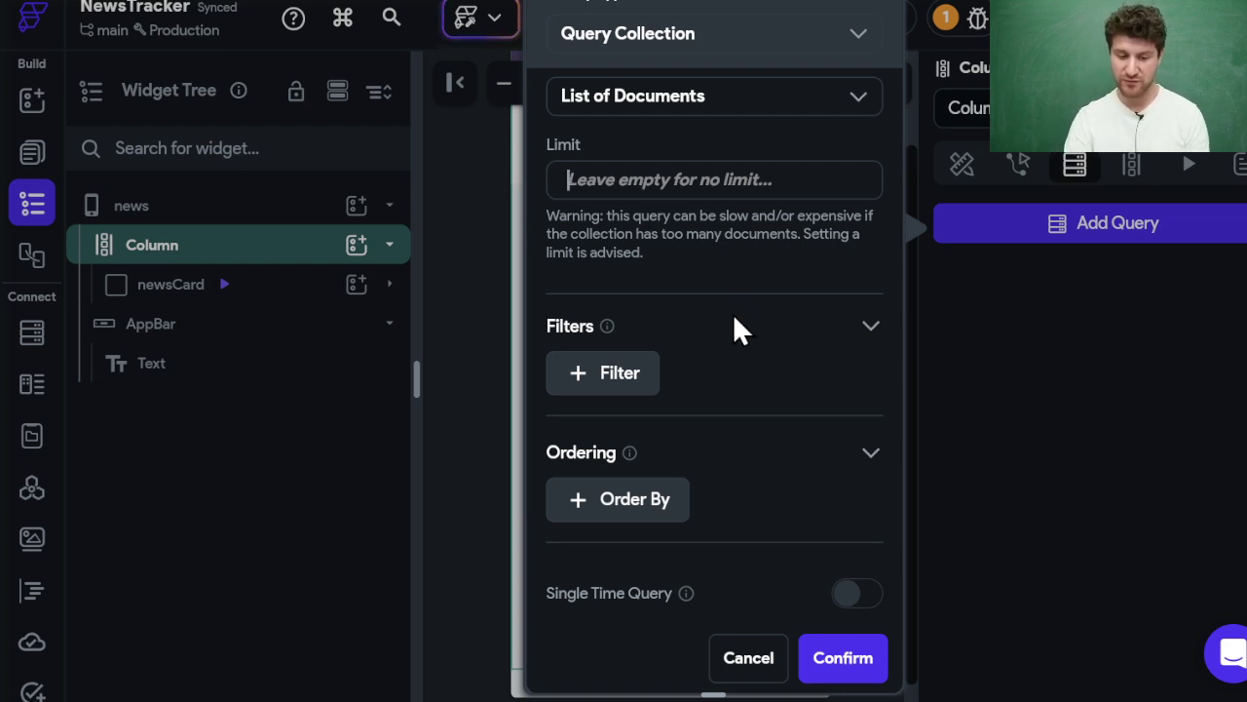
{"action": "scroll", "coordinate": [715, 487], "scroll_direction": "down", "scroll_amount": 2}
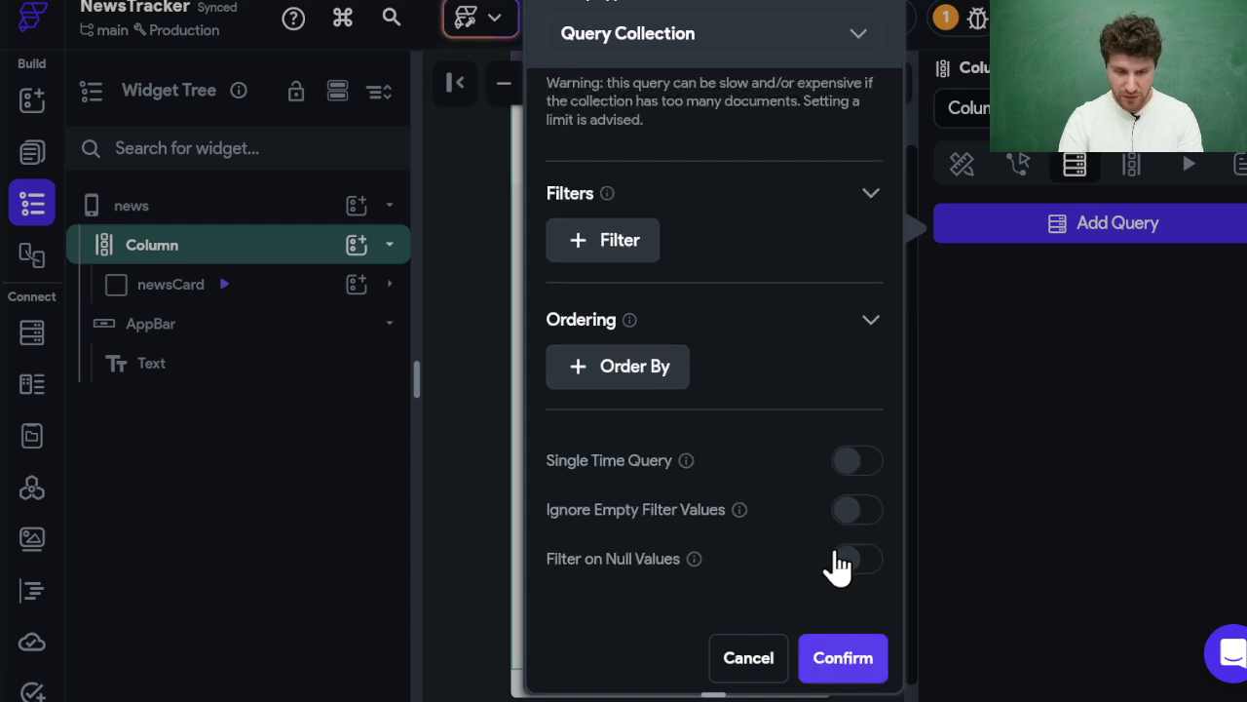
{"action": "scroll", "coordinate": [755, 434], "scroll_direction": "up", "scroll_amount": 3}
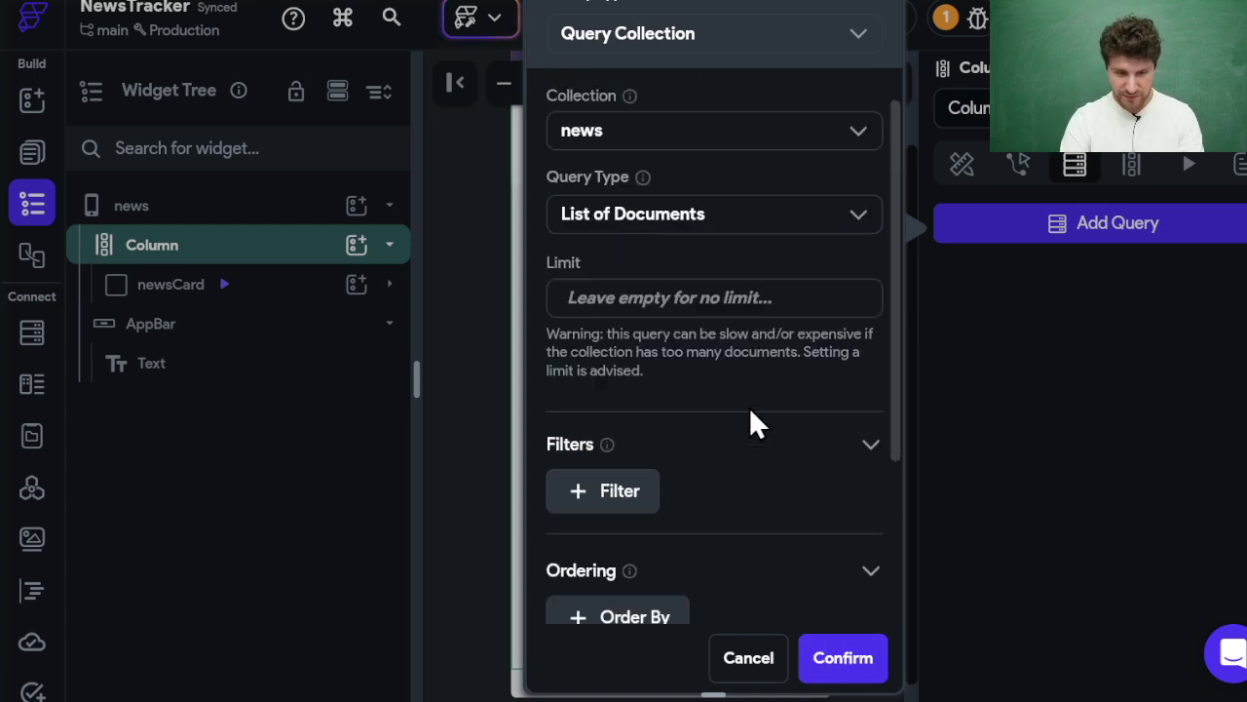
{"action": "left_click", "coordinate": [855, 663]}
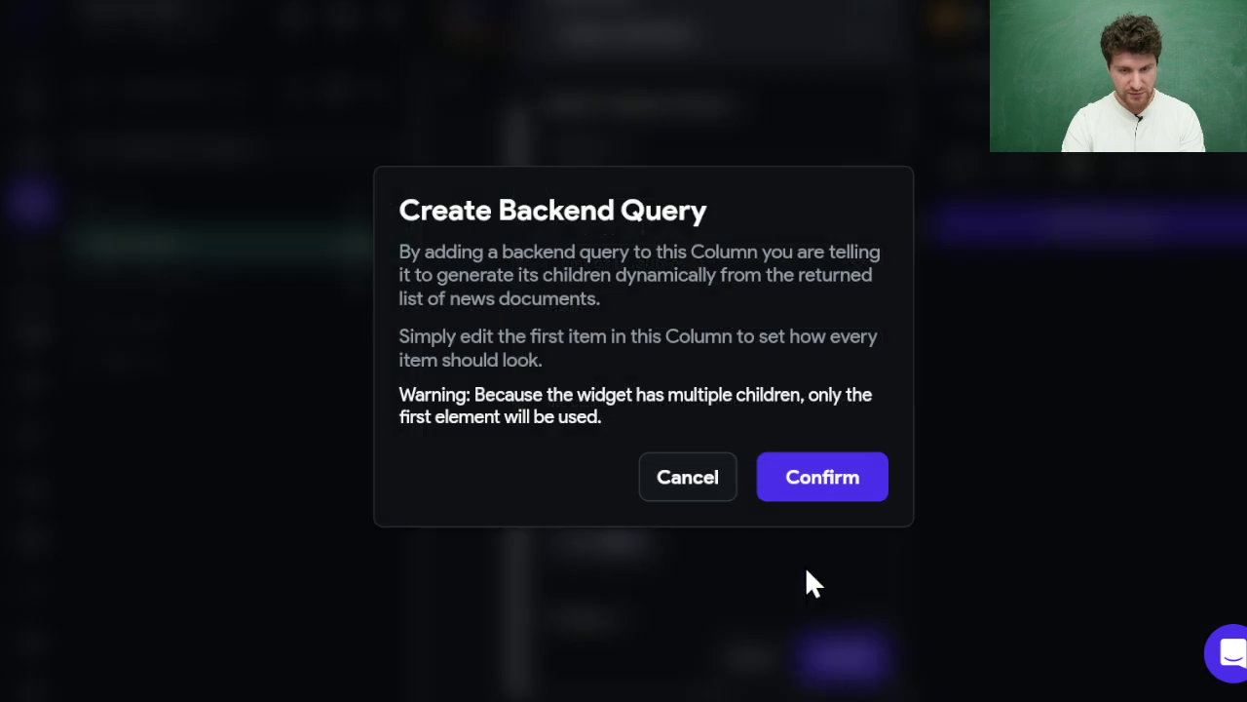
{"action": "left_click", "coordinate": [829, 484]}
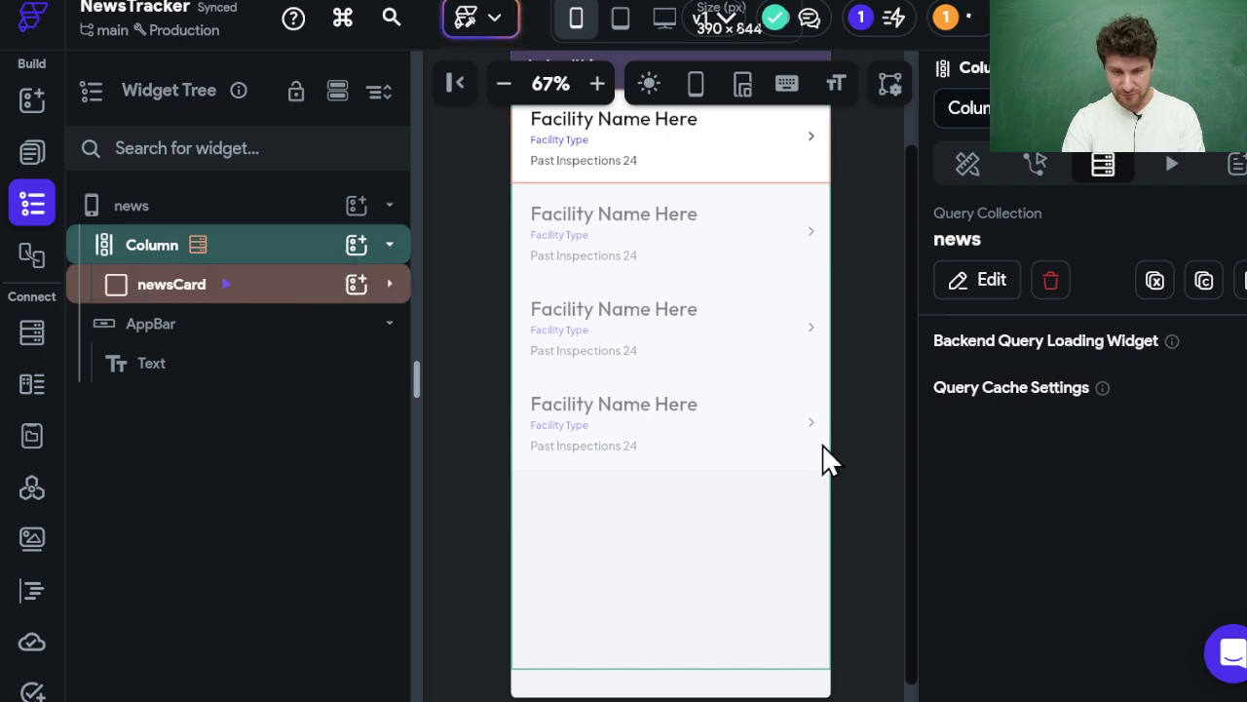
Replace the Facility Name Here text in the first newsCard with the sample text Modigi.
{"action": "scroll", "coordinate": [824, 431], "scroll_direction": "up", "scroll_amount": 2}
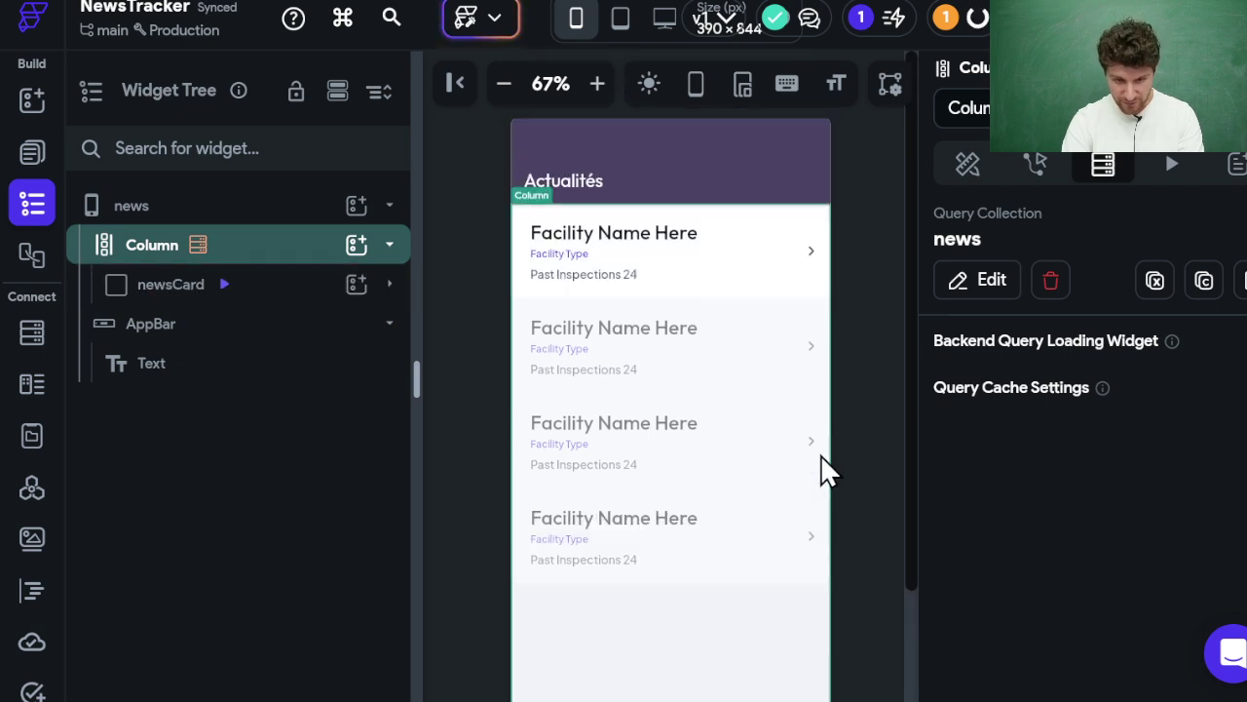
{"action": "left_click", "coordinate": [824, 234]}
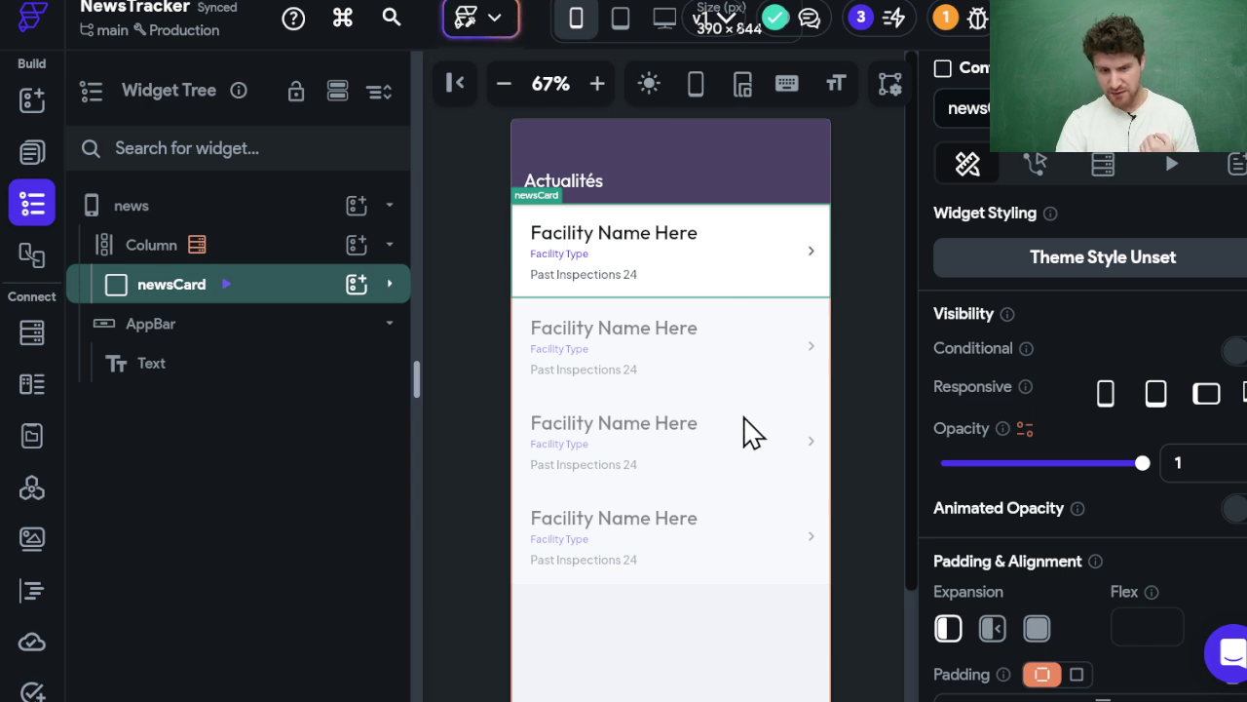
{"action": "left_click", "coordinate": [673, 248]}
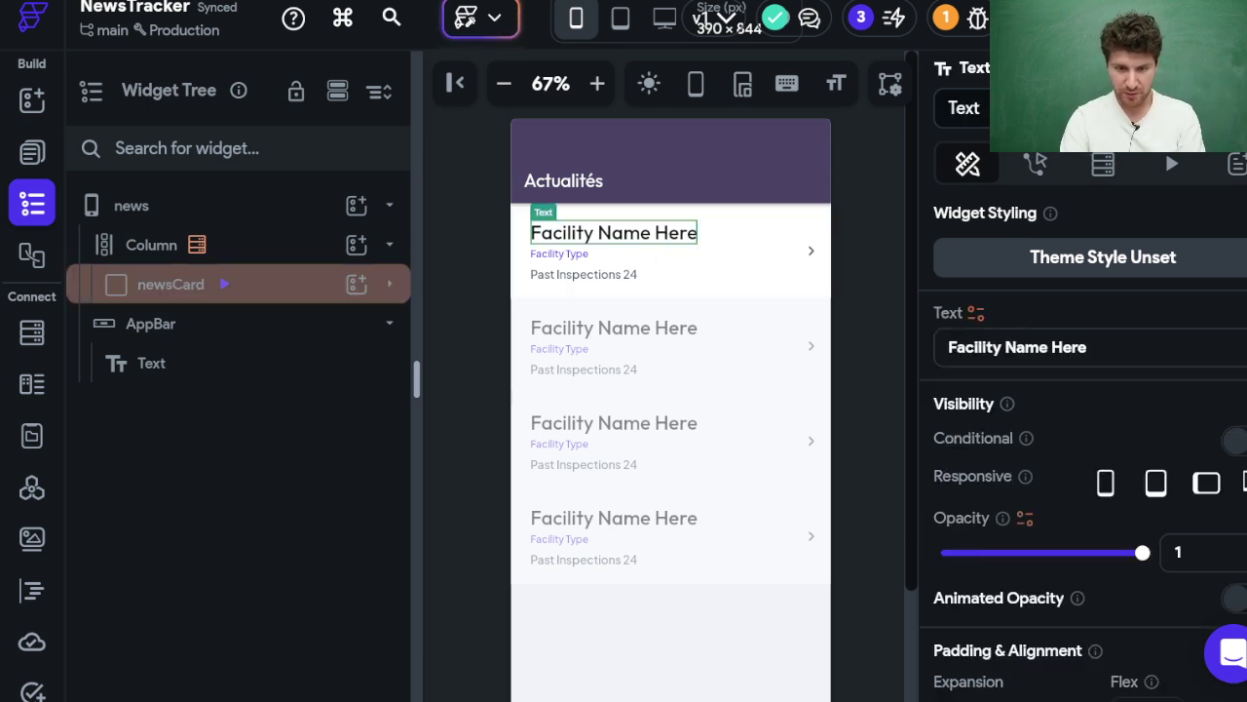
{"action": "left_click", "coordinate": [709, 19]}
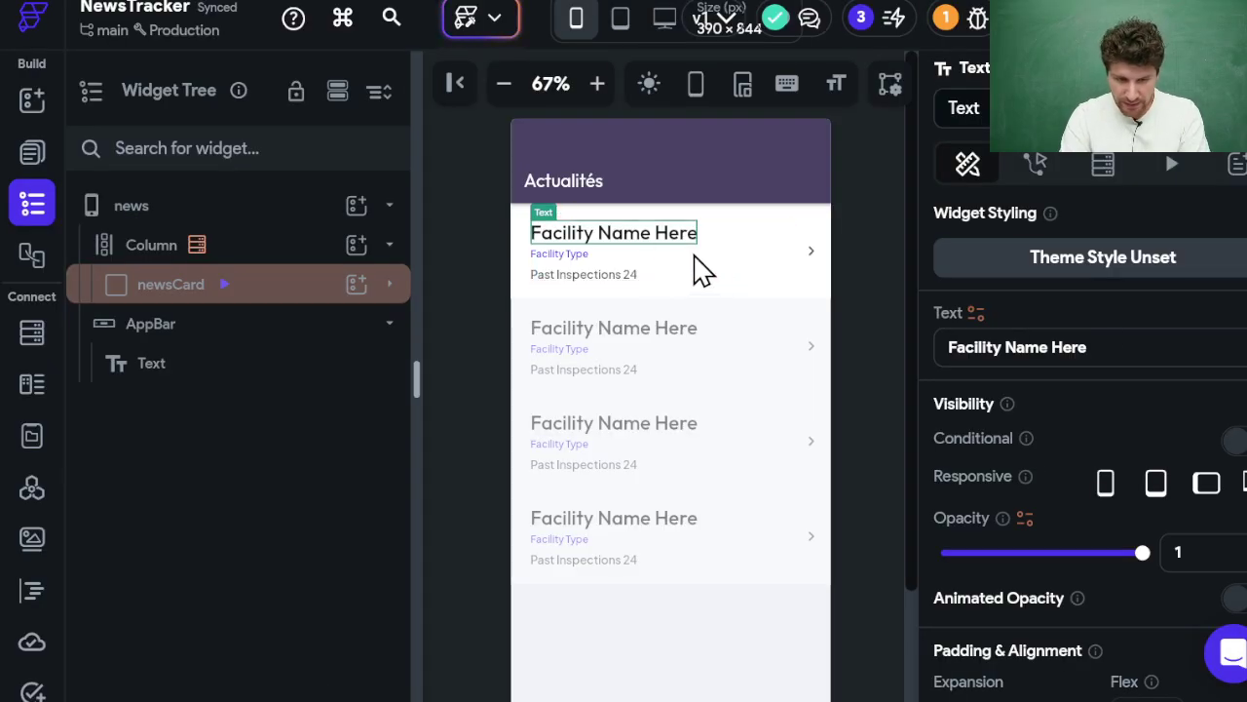
{"action": "left_click", "coordinate": [633, 255]}
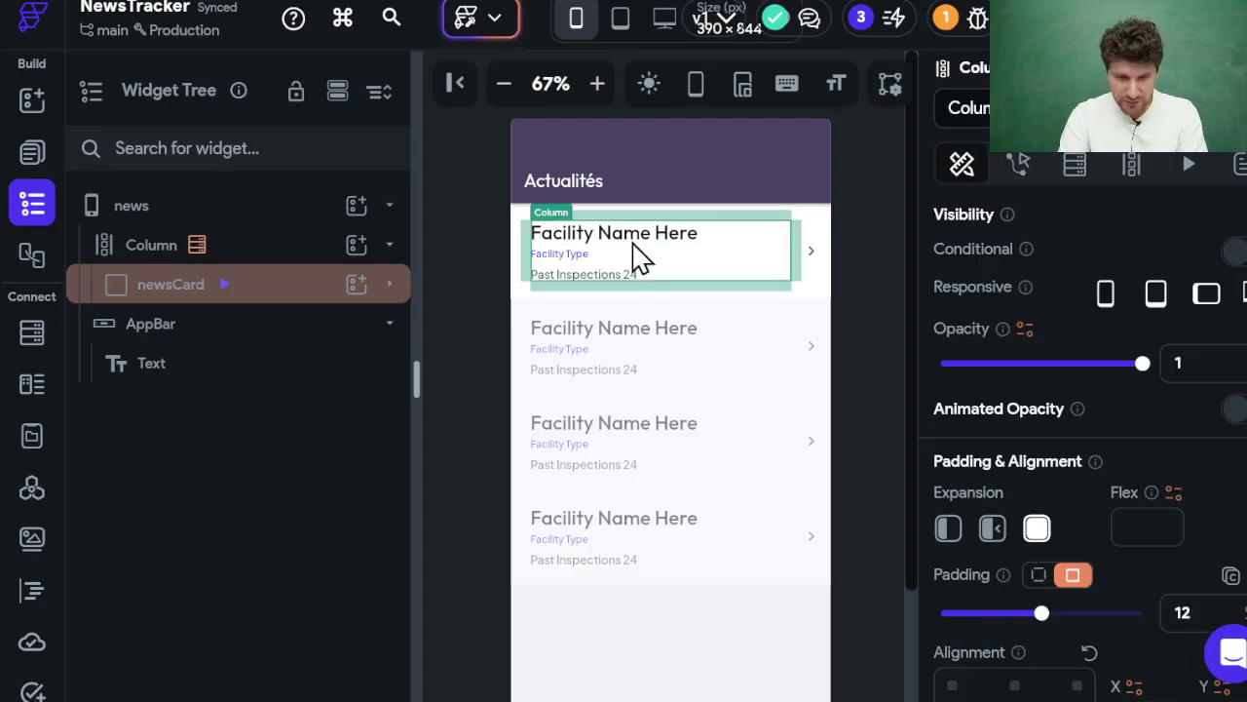
{"action": "left_click", "coordinate": [704, 258]}
{"action": "left_click", "coordinate": [1078, 347]}
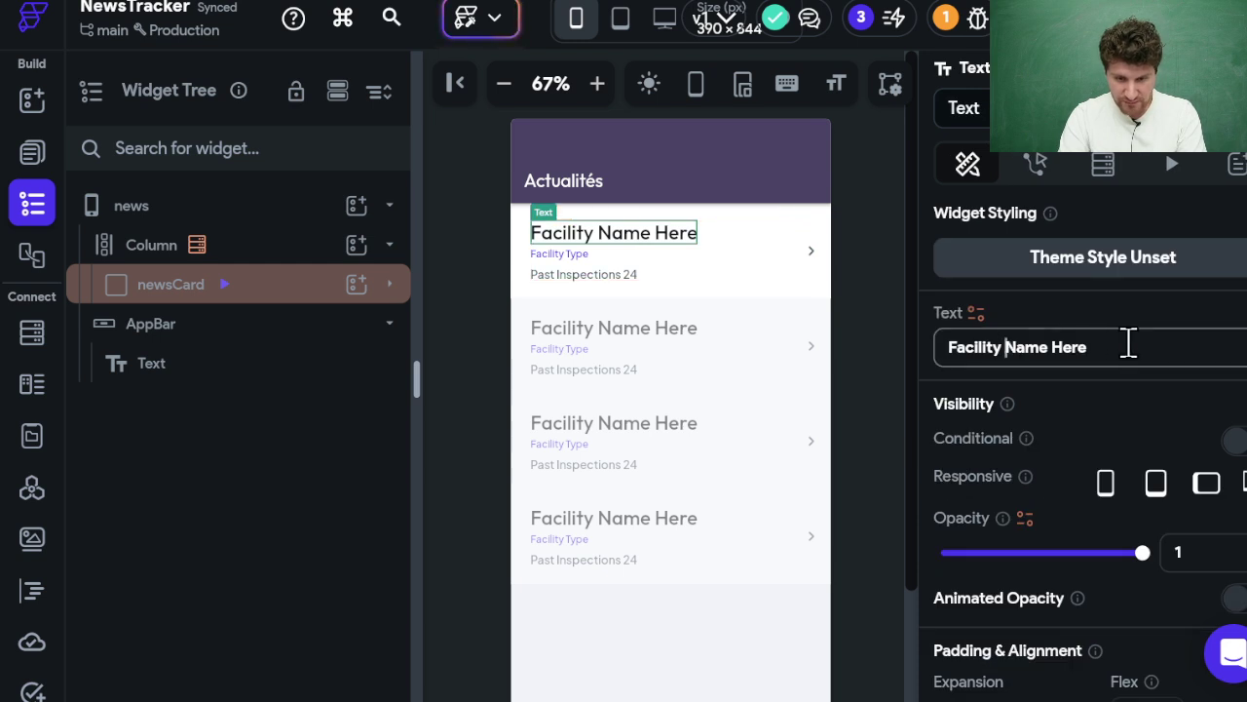
{"action": "key", "text": "ctrl+a"}
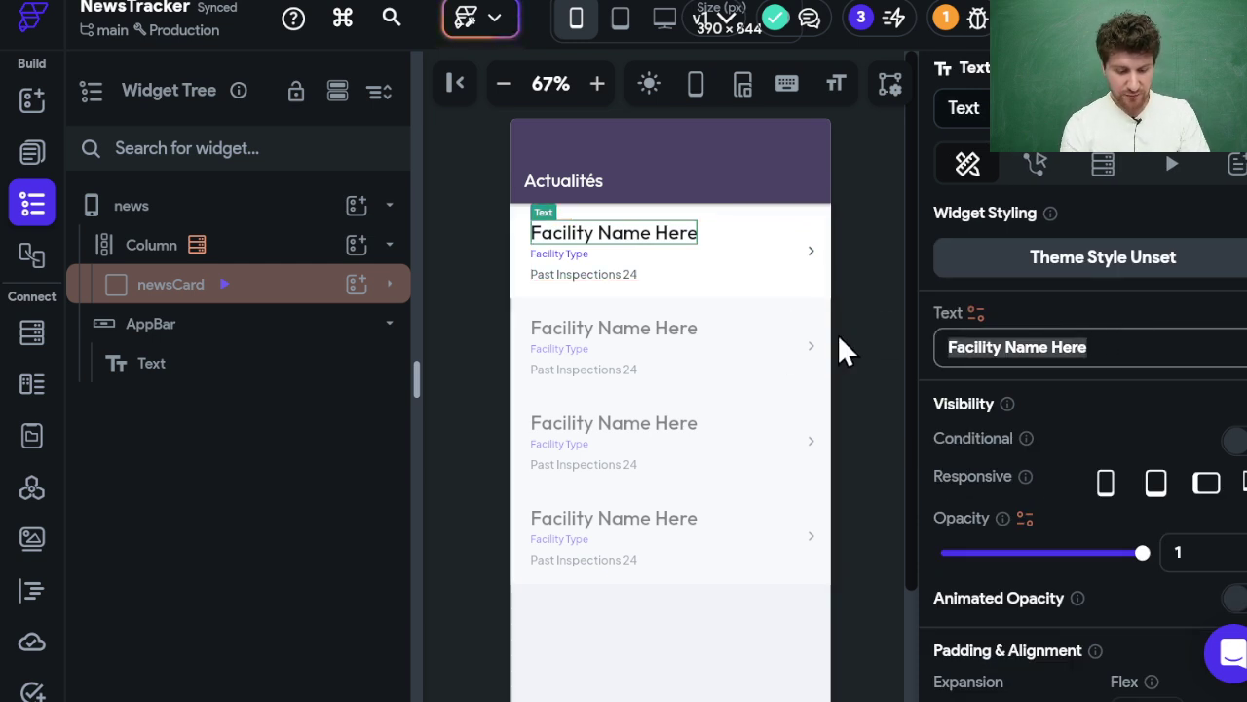
{"action": "type", "text": "Modigi"}
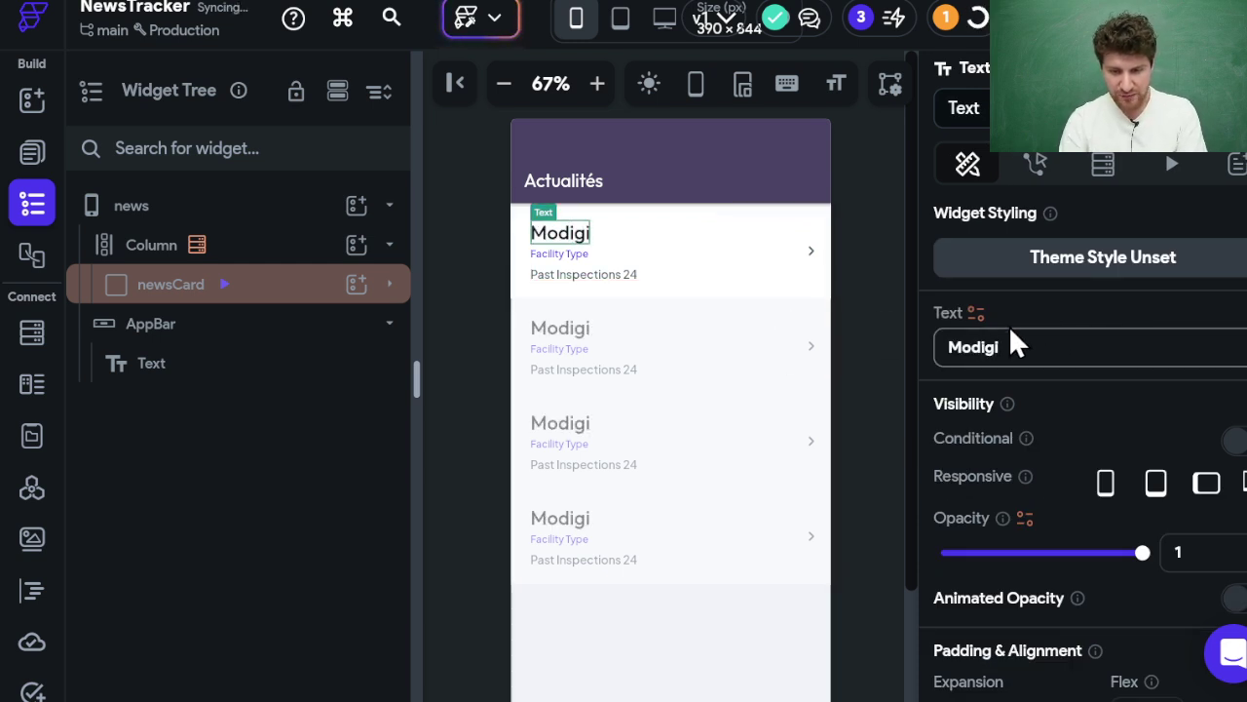
Bind the newsCard's heading text to the title field of the news Document.
{"action": "left_click", "coordinate": [975, 316]}
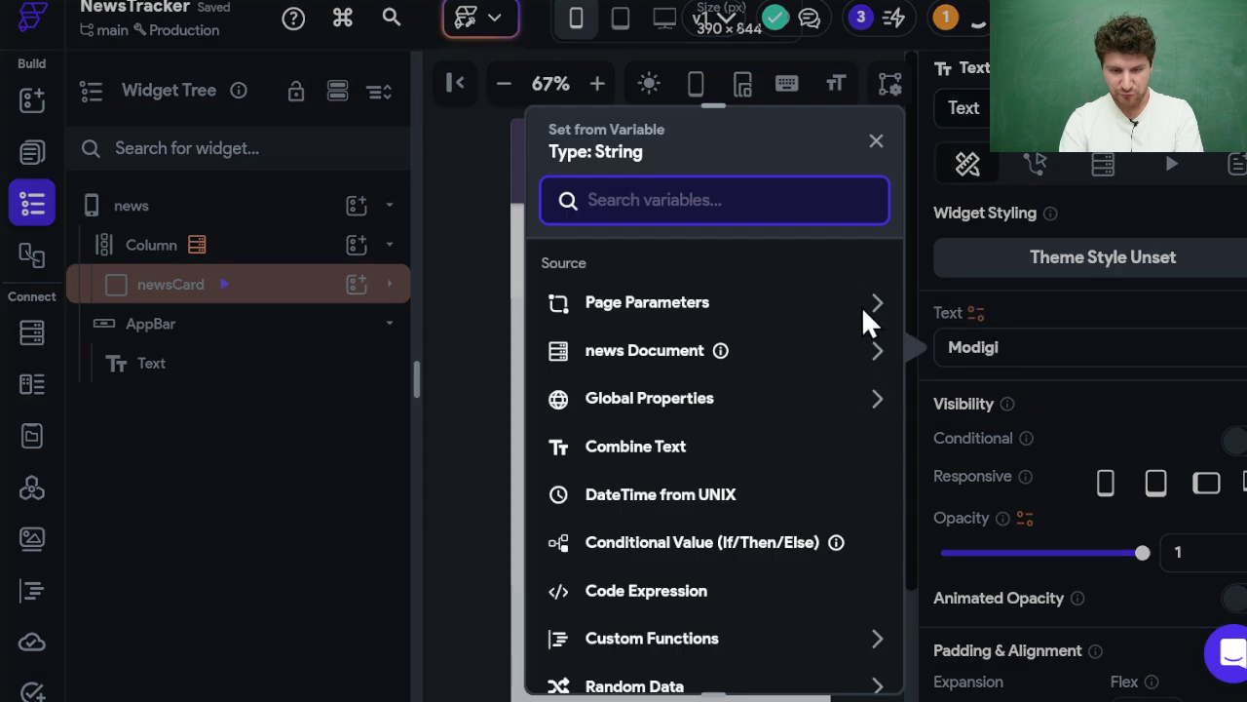
{"action": "left_click", "coordinate": [827, 351]}
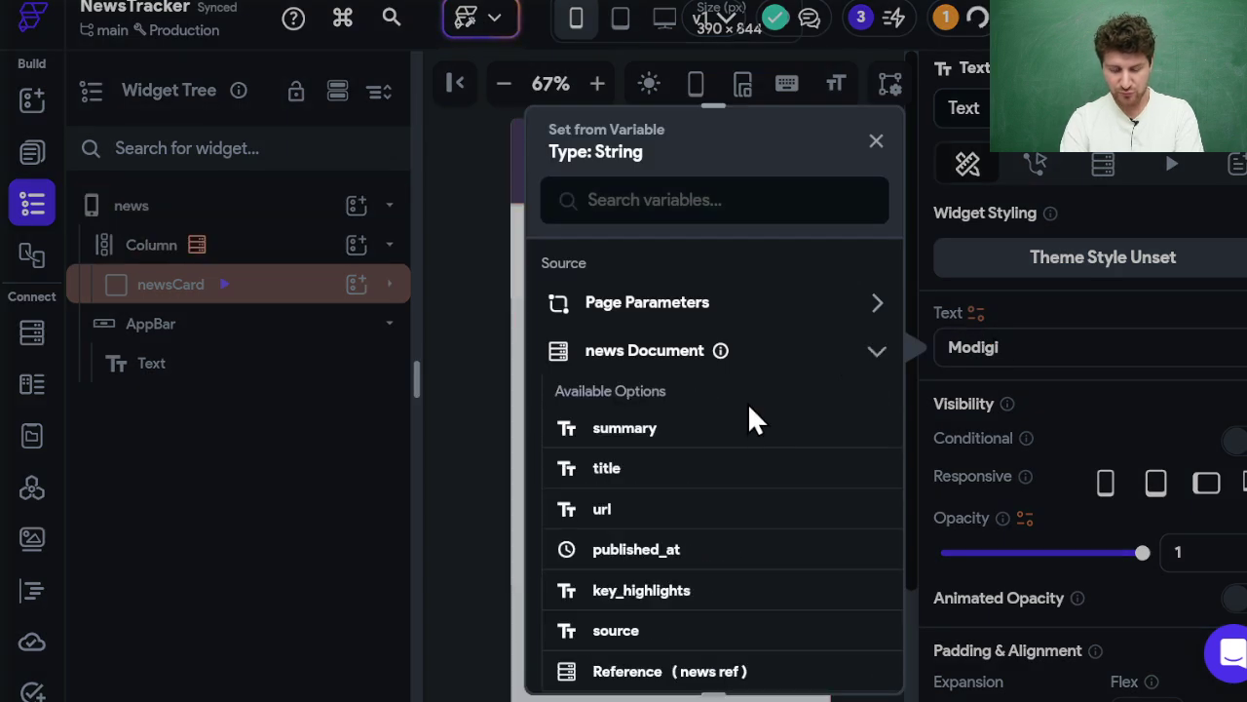
{"action": "left_click", "coordinate": [623, 474]}
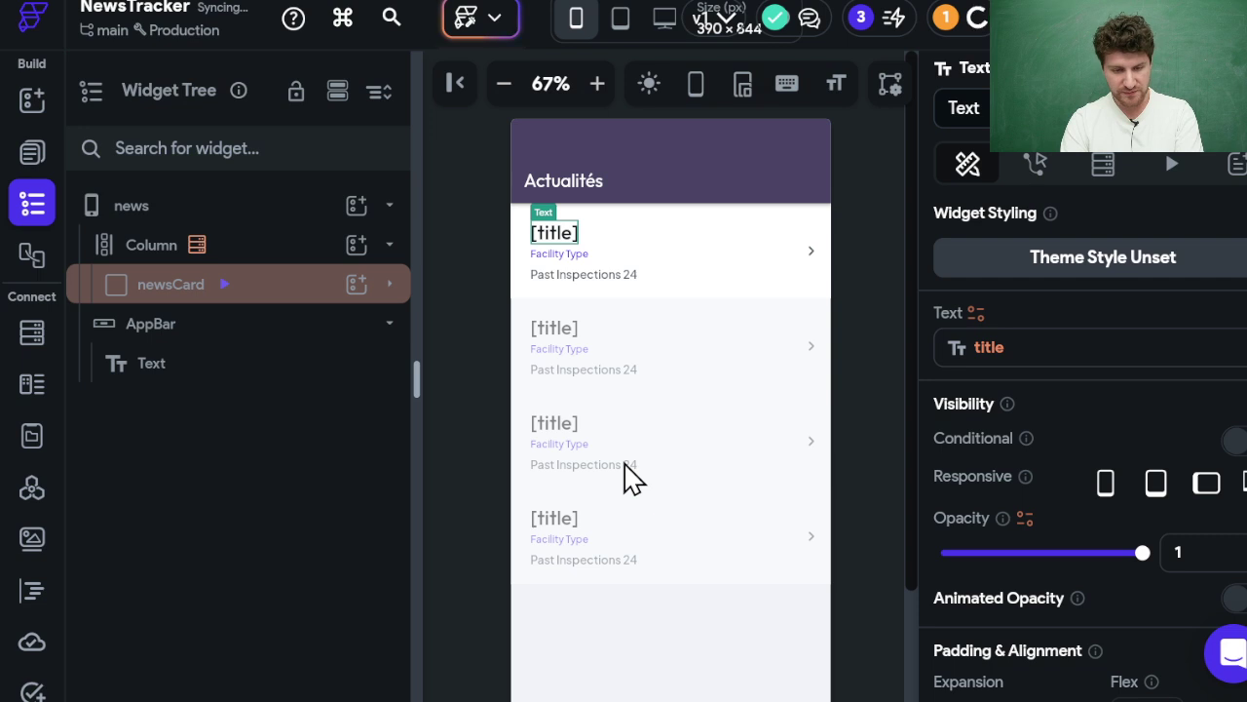
Bind the newsCard's Facility Type text to the news Document's published_at field, with - as the default value.
{"action": "left_click", "coordinate": [579, 257]}
{"action": "left_click", "coordinate": [980, 316]}
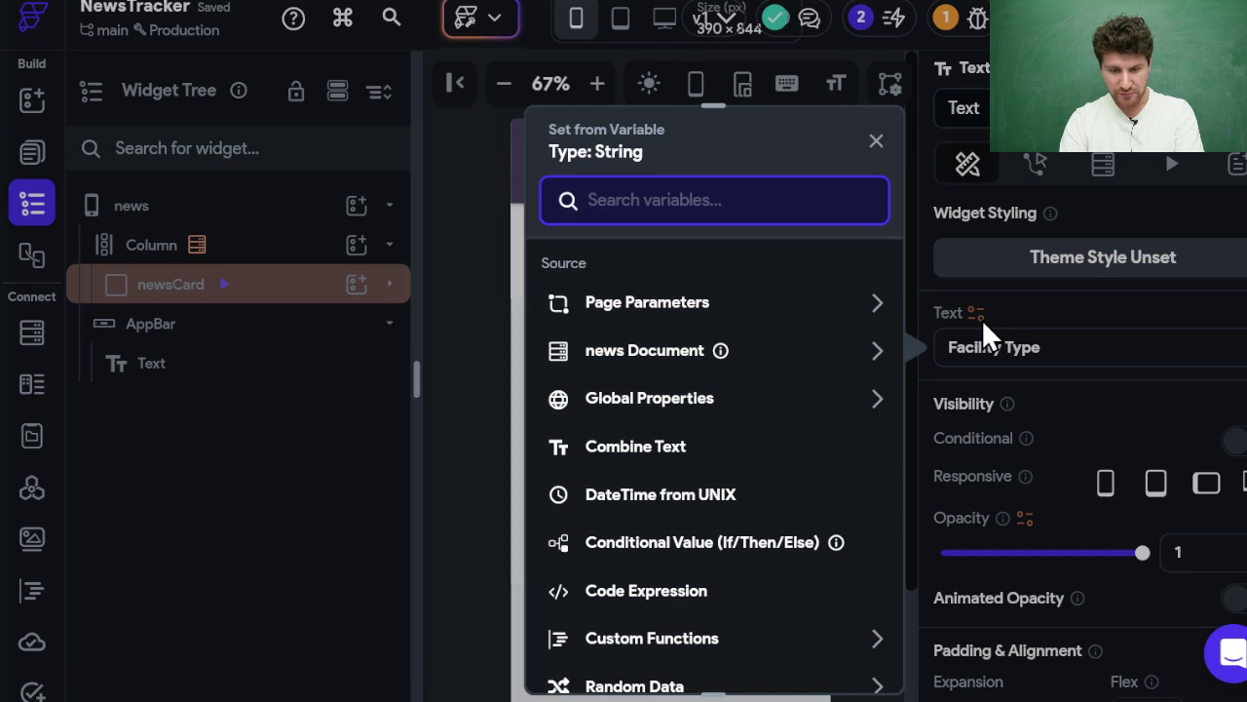
{"action": "left_click", "coordinate": [767, 355]}
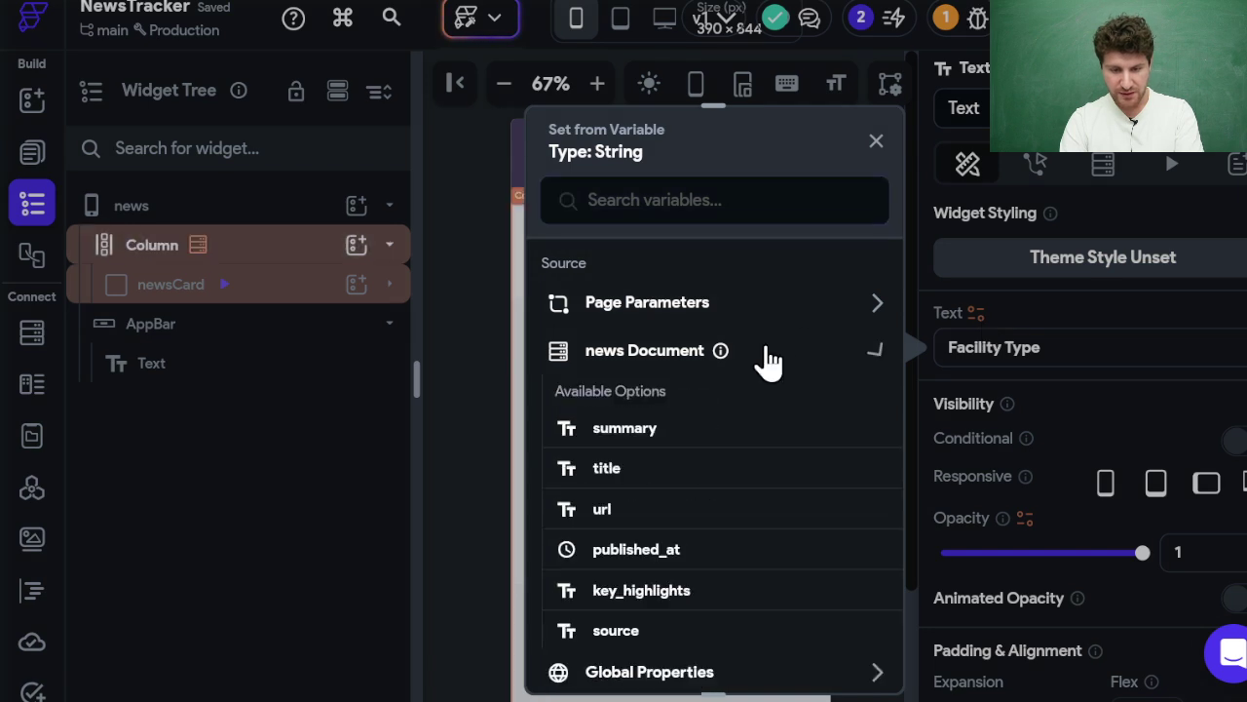
{"action": "left_click", "coordinate": [633, 548]}
{"action": "left_click", "coordinate": [852, 666]}
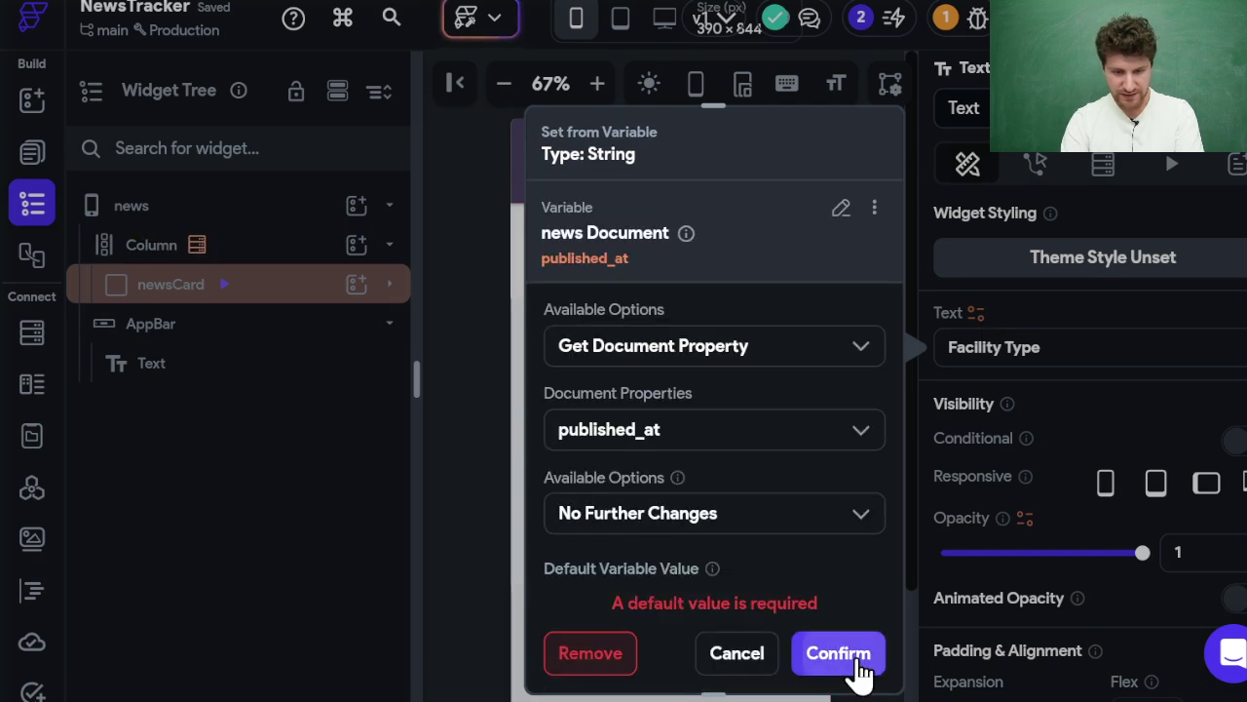
{"action": "scroll", "coordinate": [799, 560], "scroll_direction": "down", "scroll_amount": 2}
{"action": "left_click", "coordinate": [797, 485]}
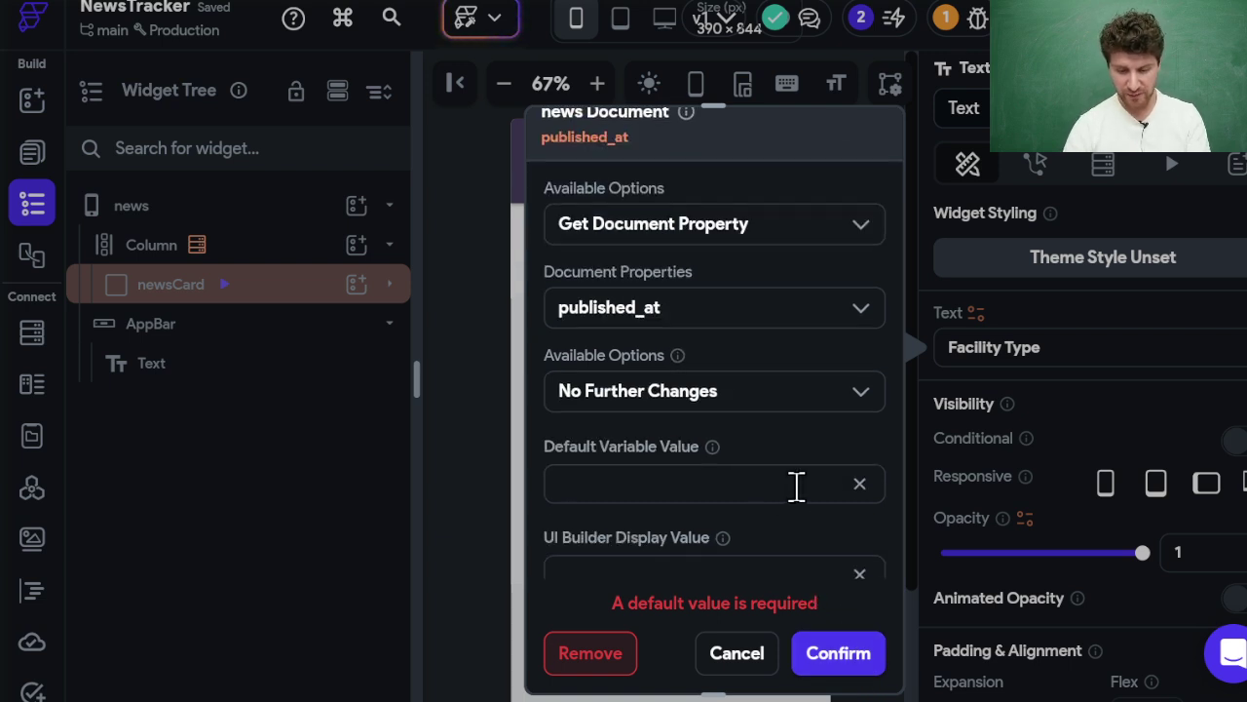
{"action": "left_click", "coordinate": [870, 657]}
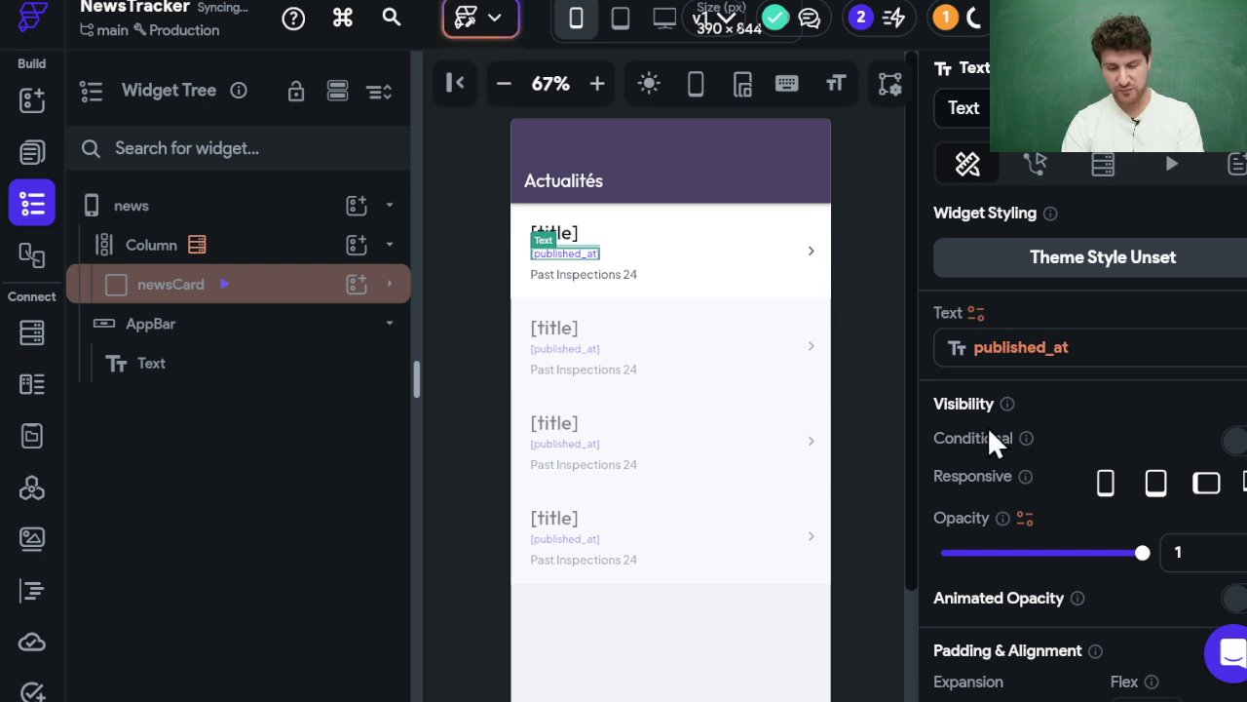
{"action": "left_click", "coordinate": [1004, 352]}
{"action": "scroll", "coordinate": [721, 536], "scroll_direction": "down", "scroll_amount": 1}
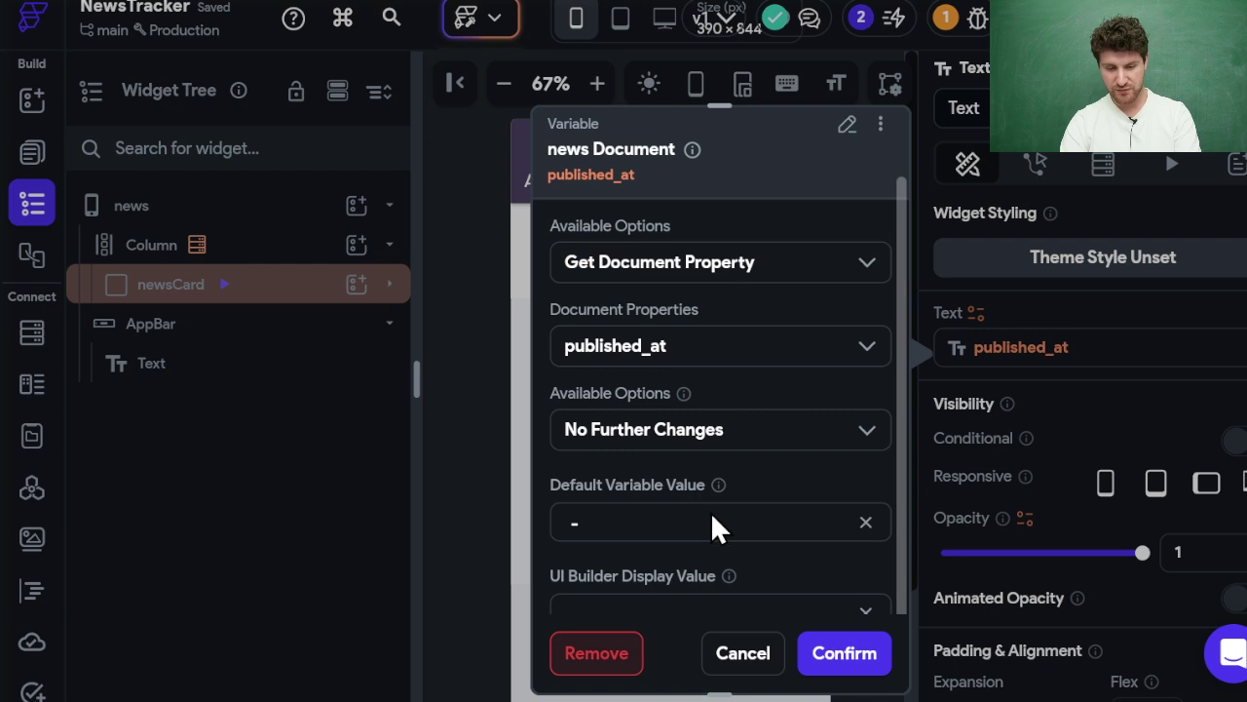
{"action": "left_click", "coordinate": [863, 661]}
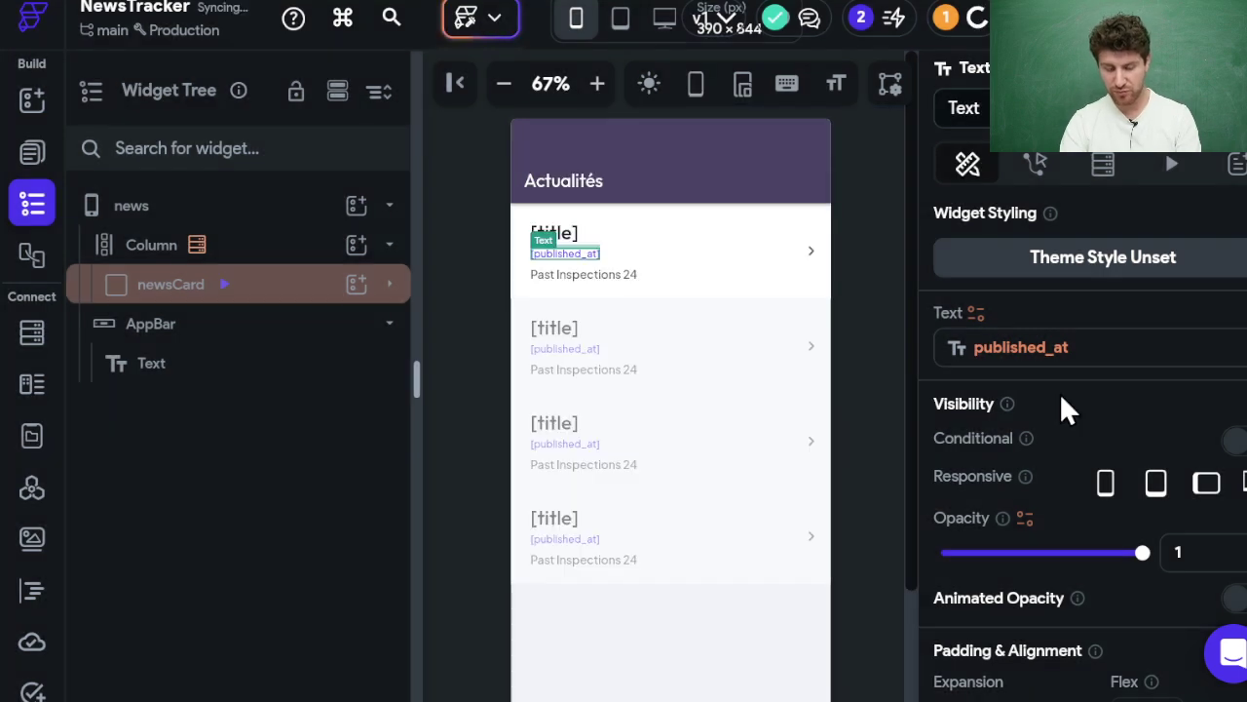
Delete the text 24 from the newsCard, move the Past Inspections text directly into the card's Column, and delete the emptied Row.
{"action": "left_click", "coordinate": [622, 277]}
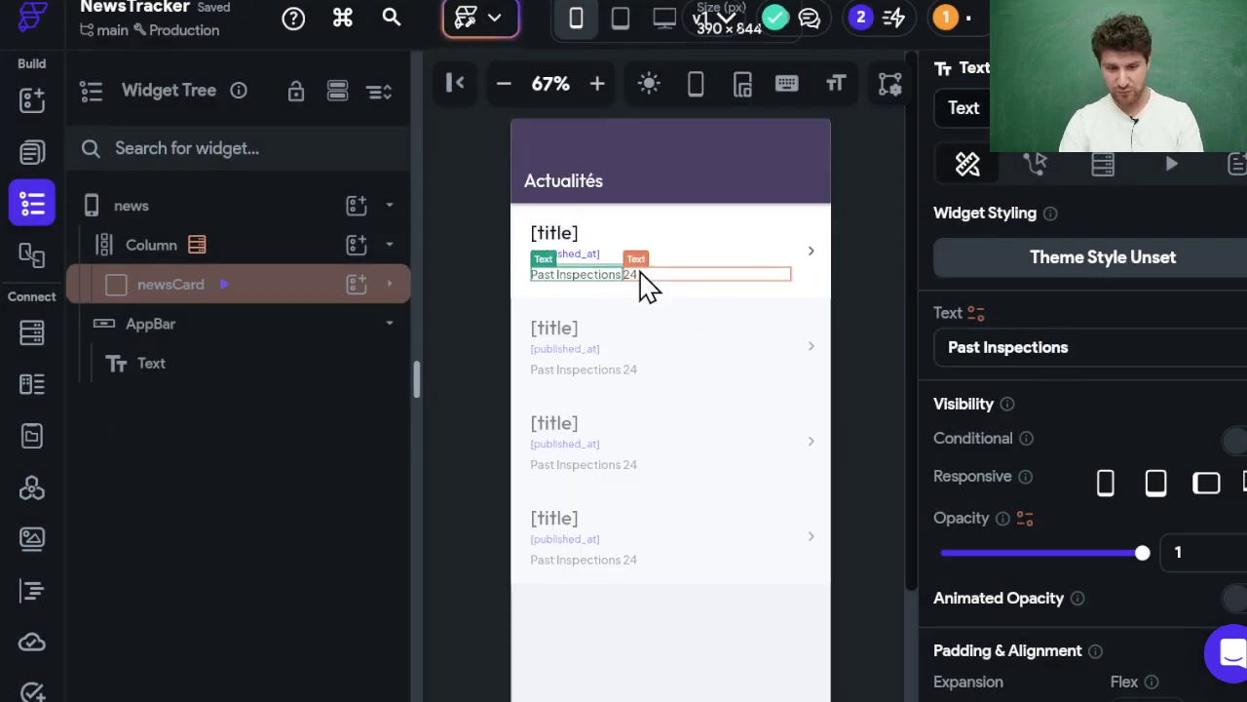
{"action": "left_click", "coordinate": [646, 281]}
{"action": "key", "text": "Delete"}
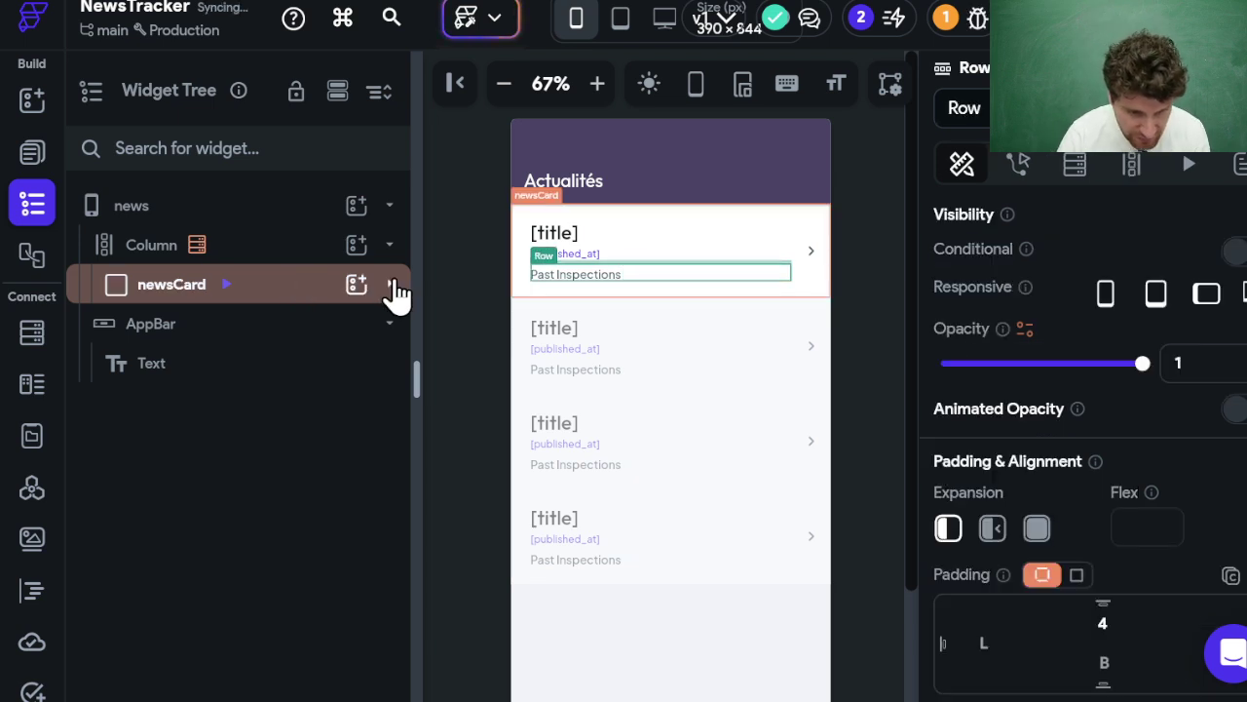
{"action": "left_click", "coordinate": [390, 284]}
{"action": "left_click_drag", "start_coordinate": [295, 520], "coordinate": [301, 495]}
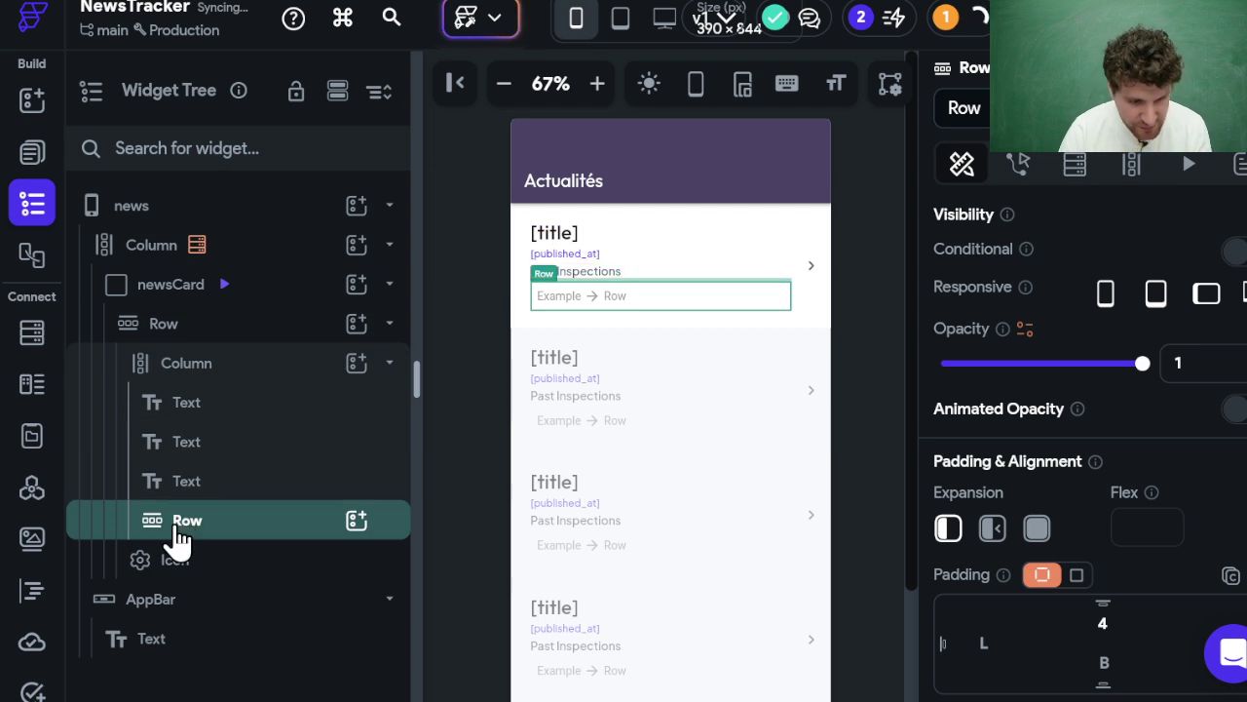
{"action": "key", "text": "Delete"}
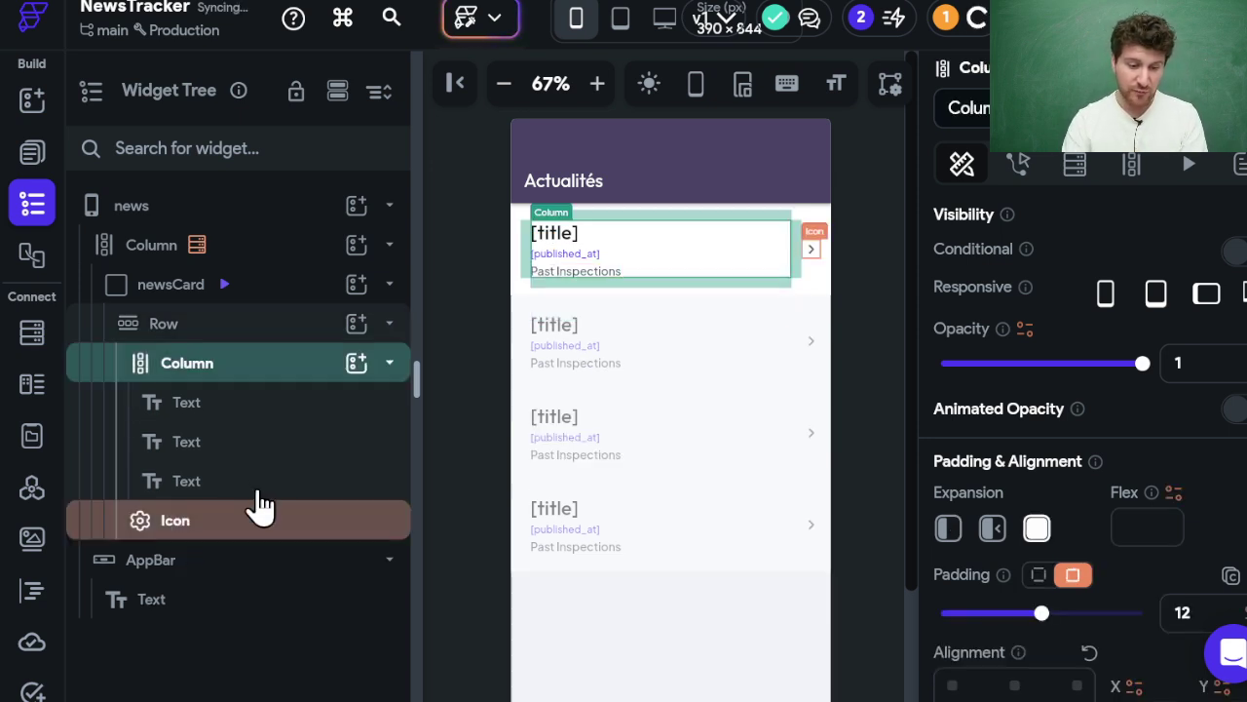
Bind the Past Inspections text to the summary field of the news Document.
{"action": "left_click", "coordinate": [599, 272]}
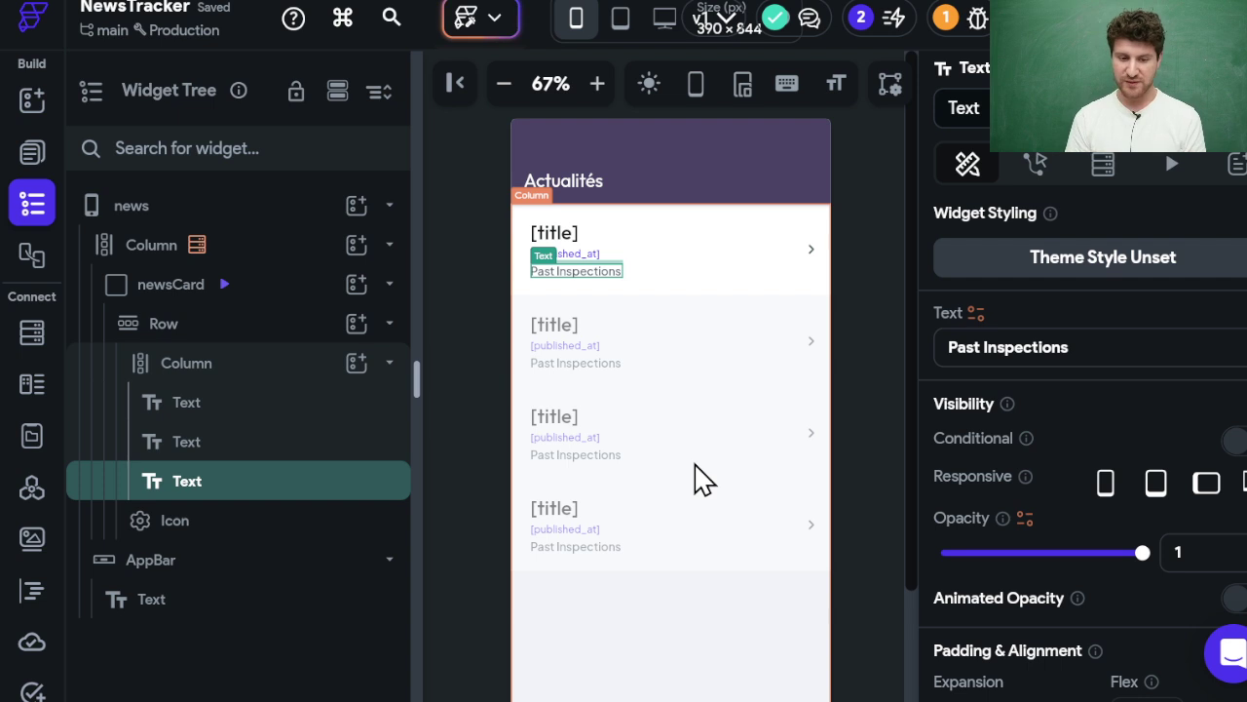
{"action": "left_click", "coordinate": [974, 313]}
{"action": "scroll", "coordinate": [721, 341], "scroll_direction": "down", "scroll_amount": 2}
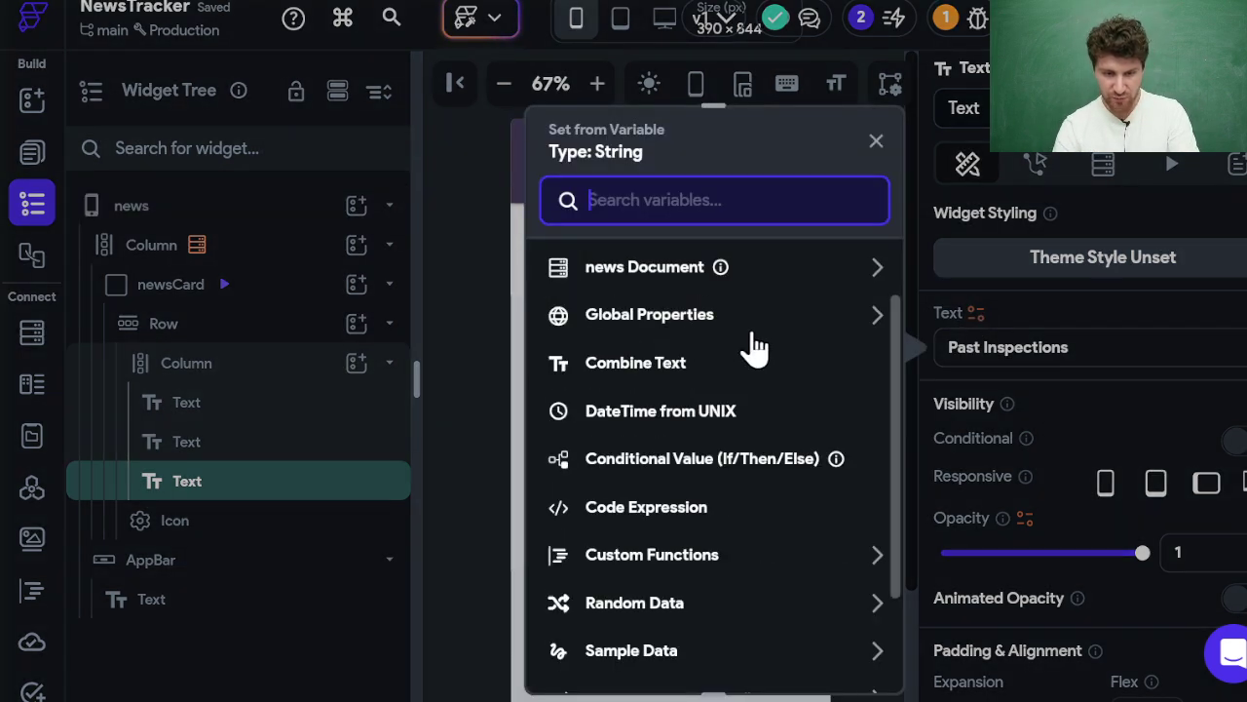
{"action": "scroll", "coordinate": [801, 366], "scroll_direction": "up", "scroll_amount": 2}
{"action": "left_click", "coordinate": [791, 364]}
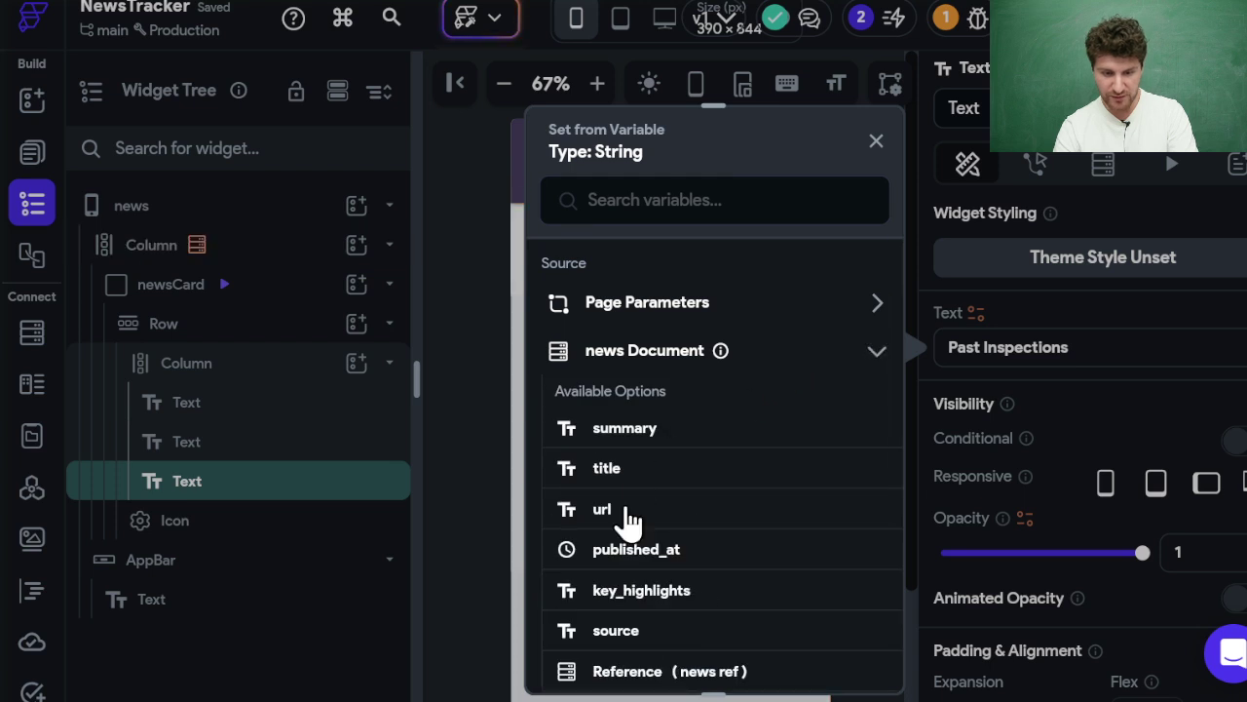
{"action": "left_click", "coordinate": [647, 431]}
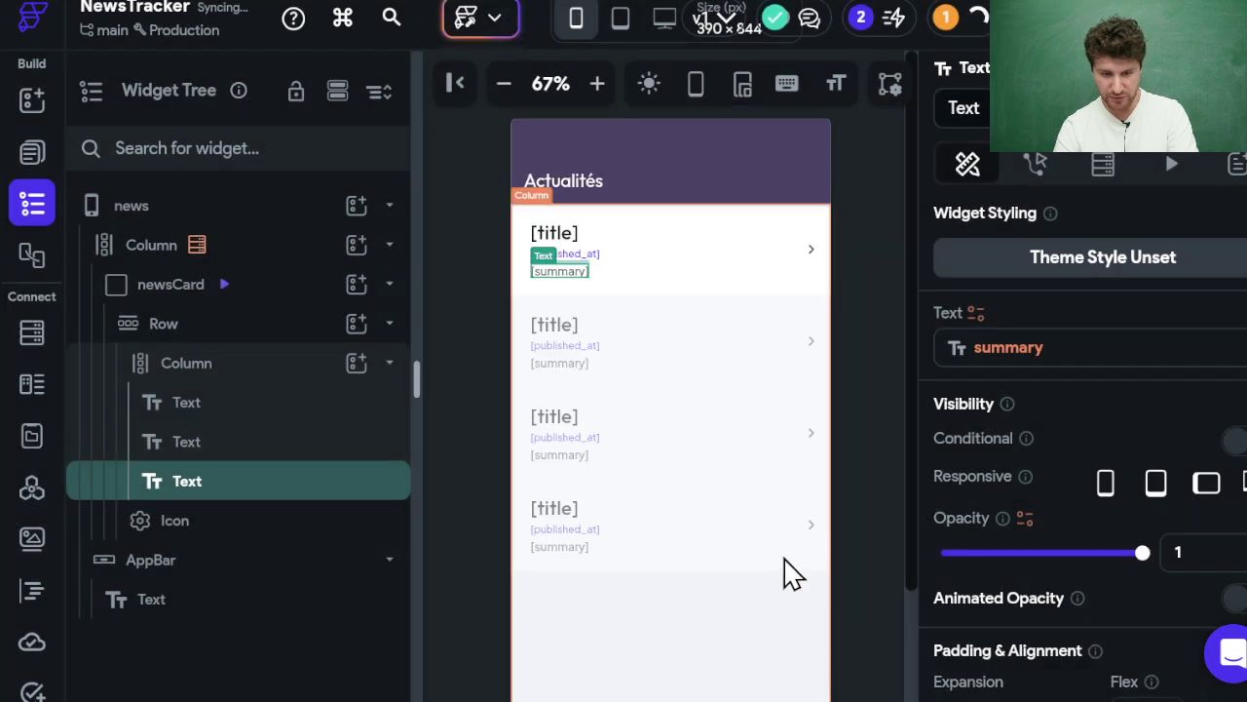
Open the icon library for the newsCard's arrow icon and search it for bin and trash.
{"action": "left_click", "coordinate": [812, 256]}
{"action": "scroll", "coordinate": [1072, 477], "scroll_direction": "down", "scroll_amount": 8}
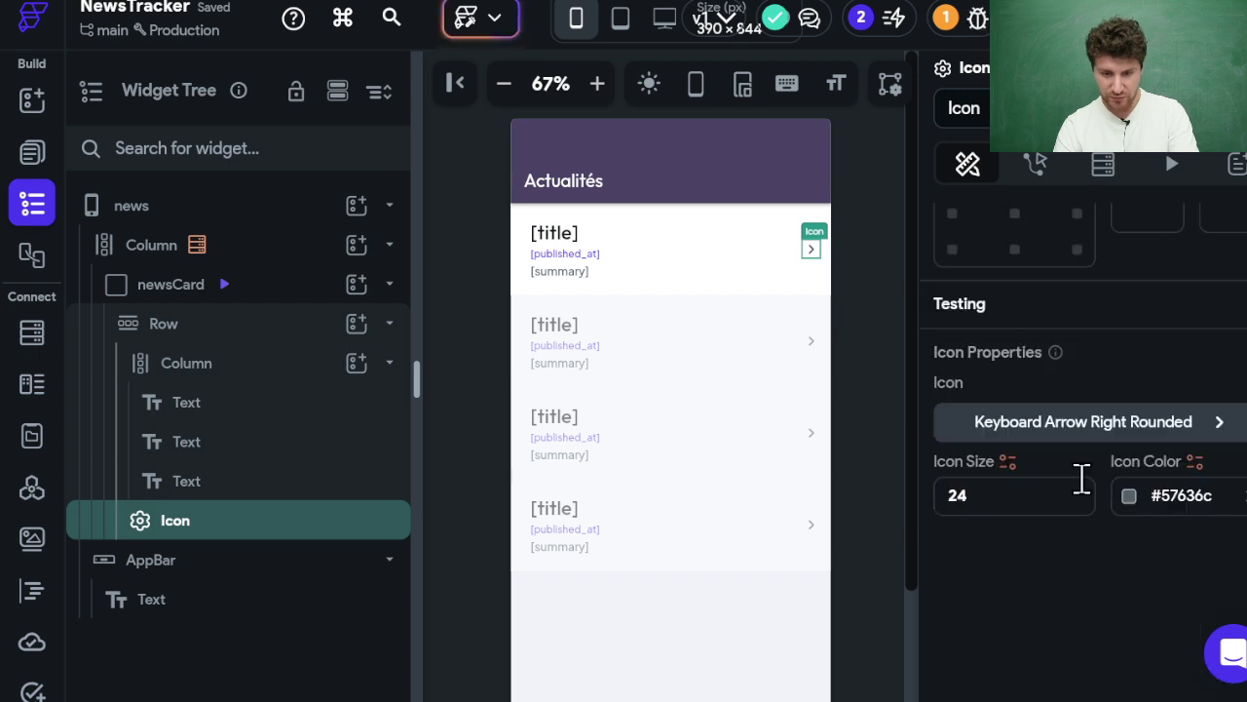
{"action": "left_click", "coordinate": [1110, 423]}
{"action": "type", "text": "cr"}
{"action": "key", "text": "BackSpace"}
{"action": "key", "text": "BackSpace"}
{"action": "type", "text": "bin"}
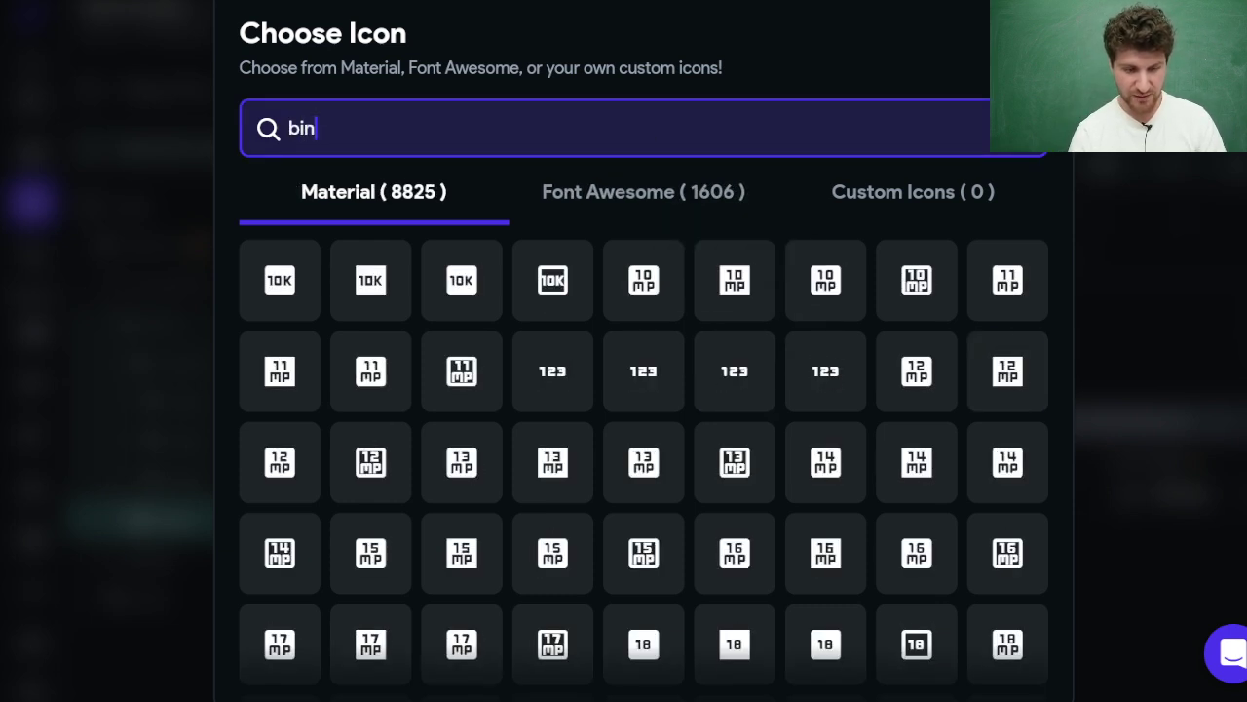
{"action": "key", "text": "BackSpace"}
{"action": "key", "text": "BackSpace"}
{"action": "key", "text": "BackSpace"}
{"action": "type", "text": "tr"}
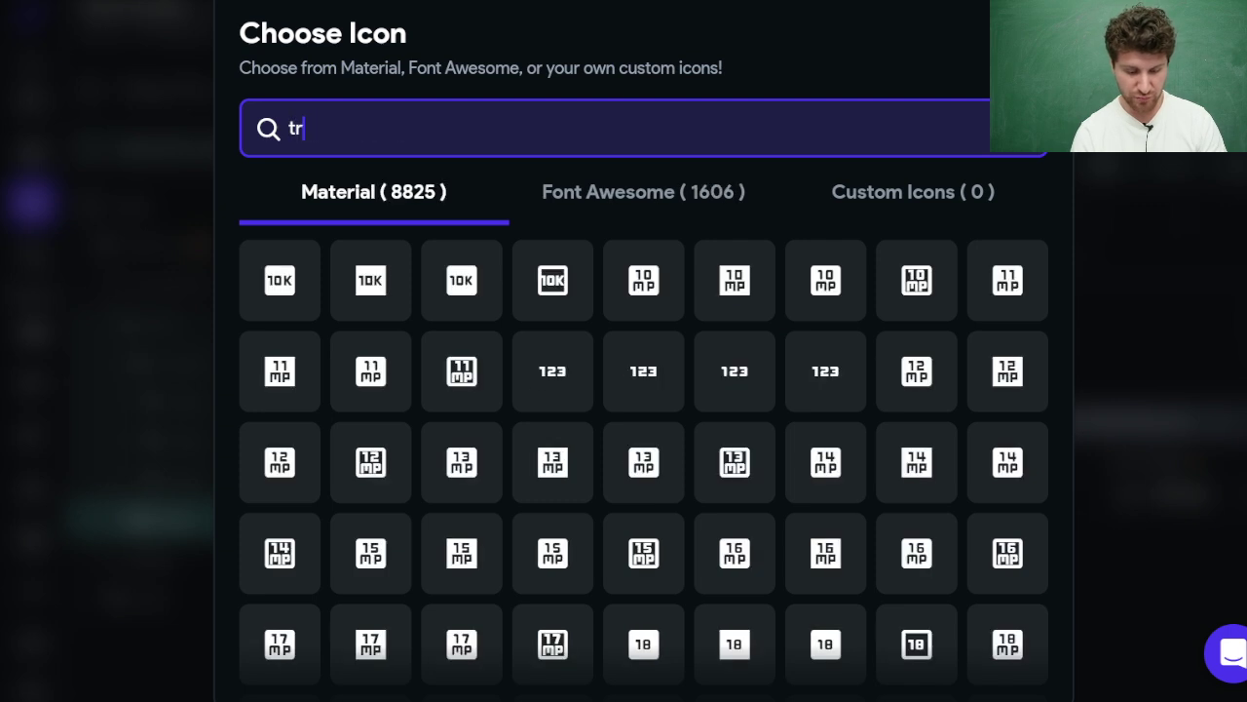
{"action": "type", "text": "ash"}
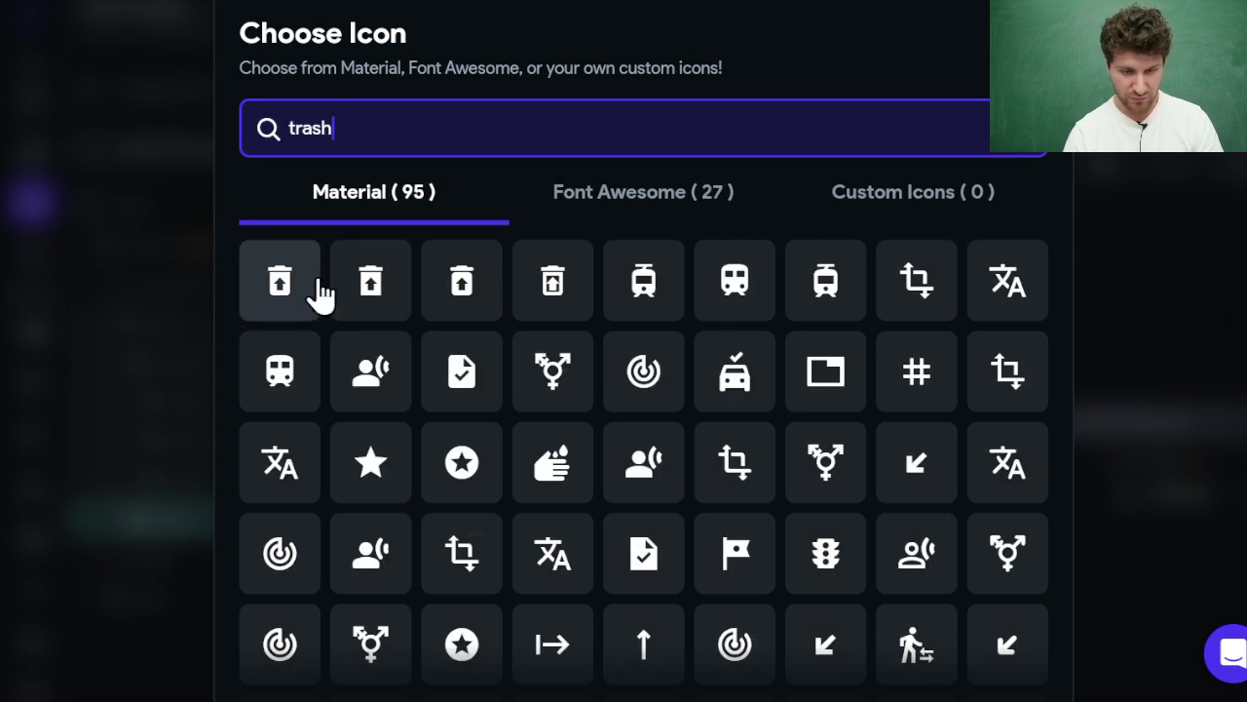
Search the icon library for croix and cross, and look through the matching icons.
{"action": "left_click", "coordinate": [387, 139]}
{"action": "key", "text": "ctrl+a"}
{"action": "type", "text": "croix"}
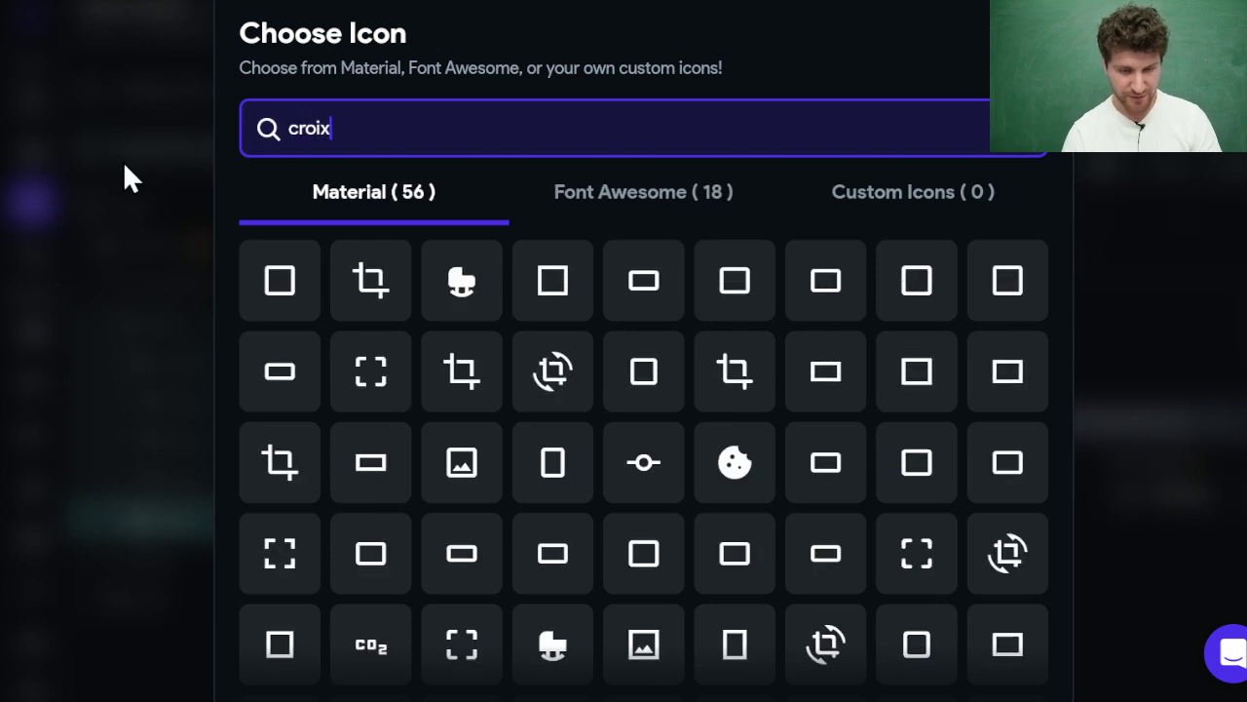
{"action": "key", "text": "BackSpace"}
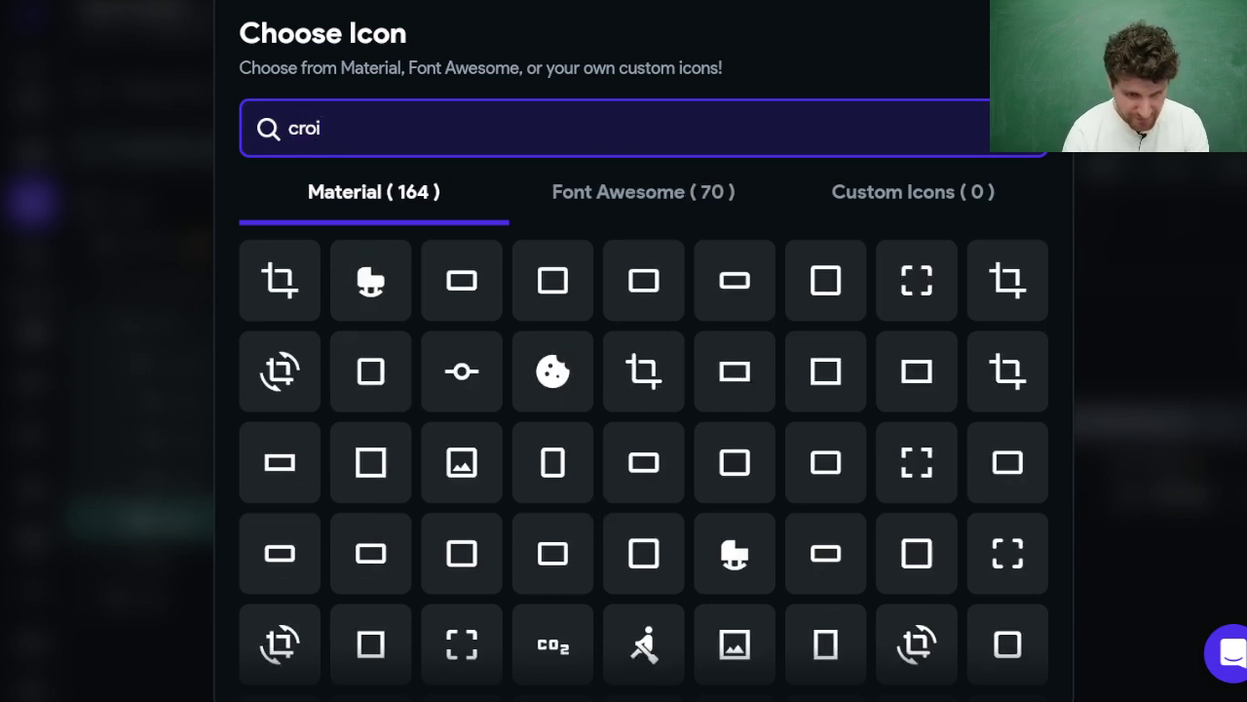
{"action": "key", "text": "BackSpace"}
{"action": "type", "text": "cross"}
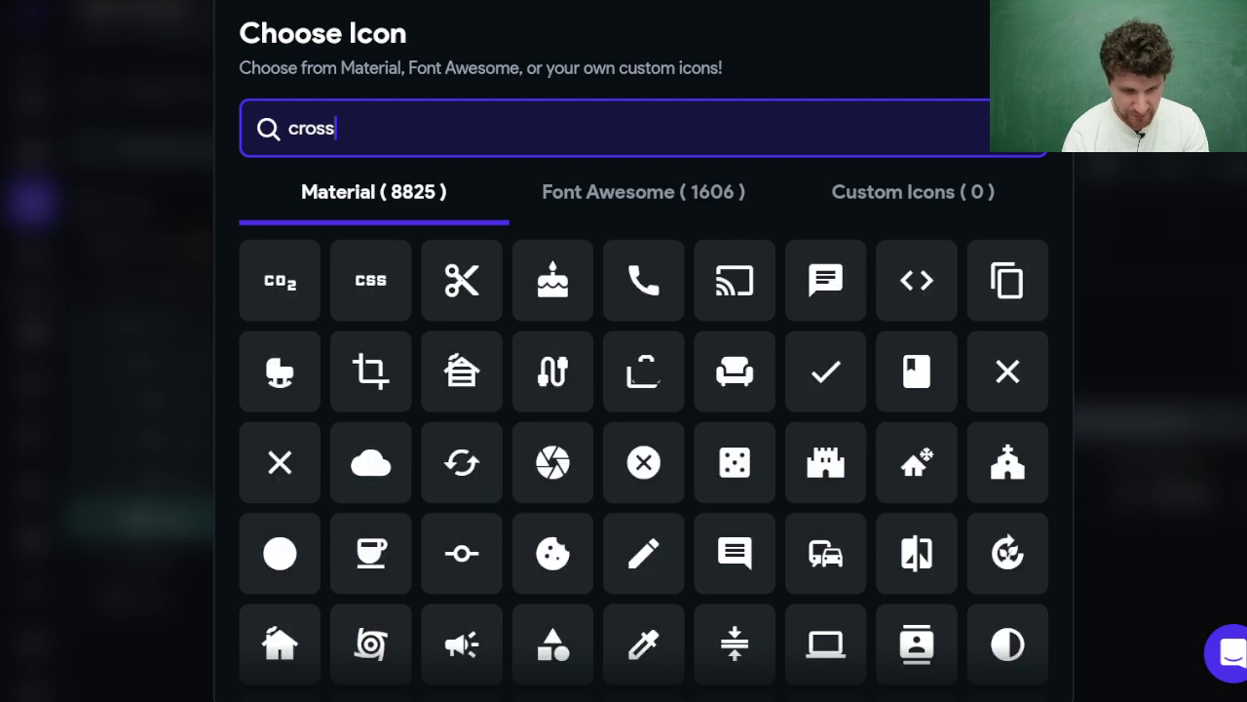
{"action": "scroll", "coordinate": [607, 571], "scroll_direction": "down", "scroll_amount": 3}
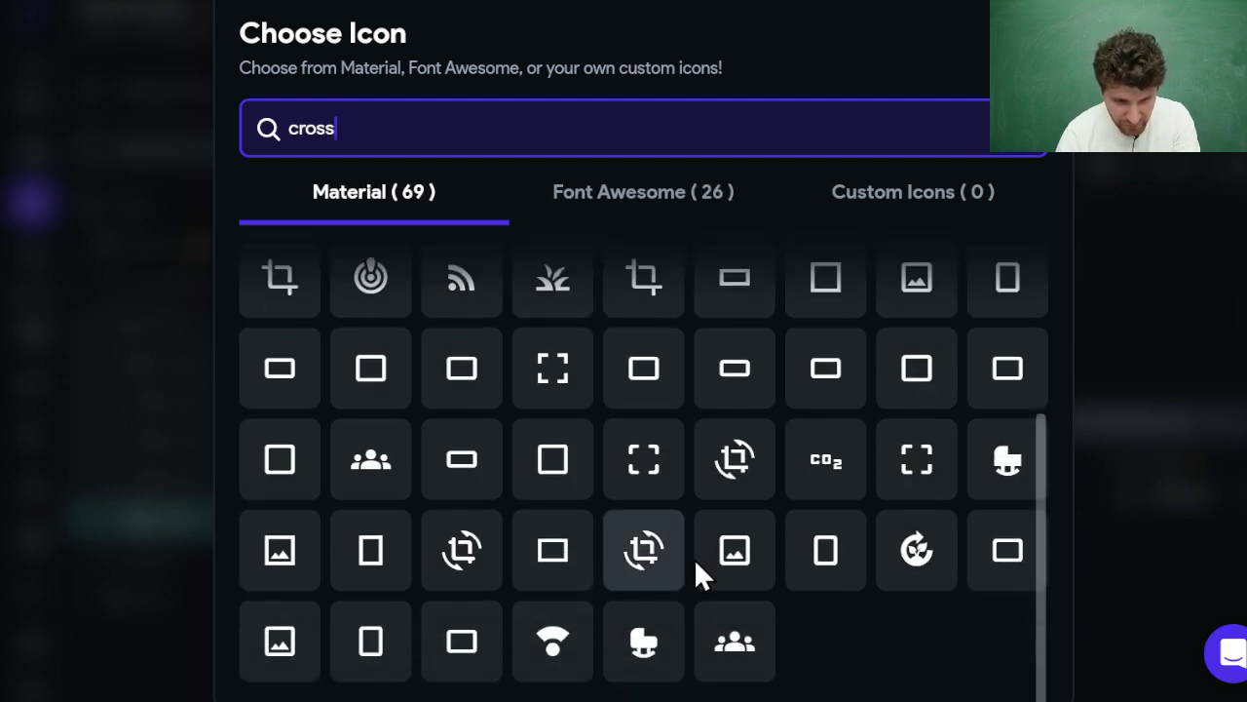
{"action": "scroll", "coordinate": [712, 562], "scroll_direction": "up", "scroll_amount": 3}
Search the icon library for close and replace the newsCard's arrow icon with the Close icon.
{"action": "left_click_drag", "start_coordinate": [465, 126], "coordinate": [92, 121]}
{"action": "type", "text": "close"}
{"action": "left_click", "coordinate": [282, 279]}
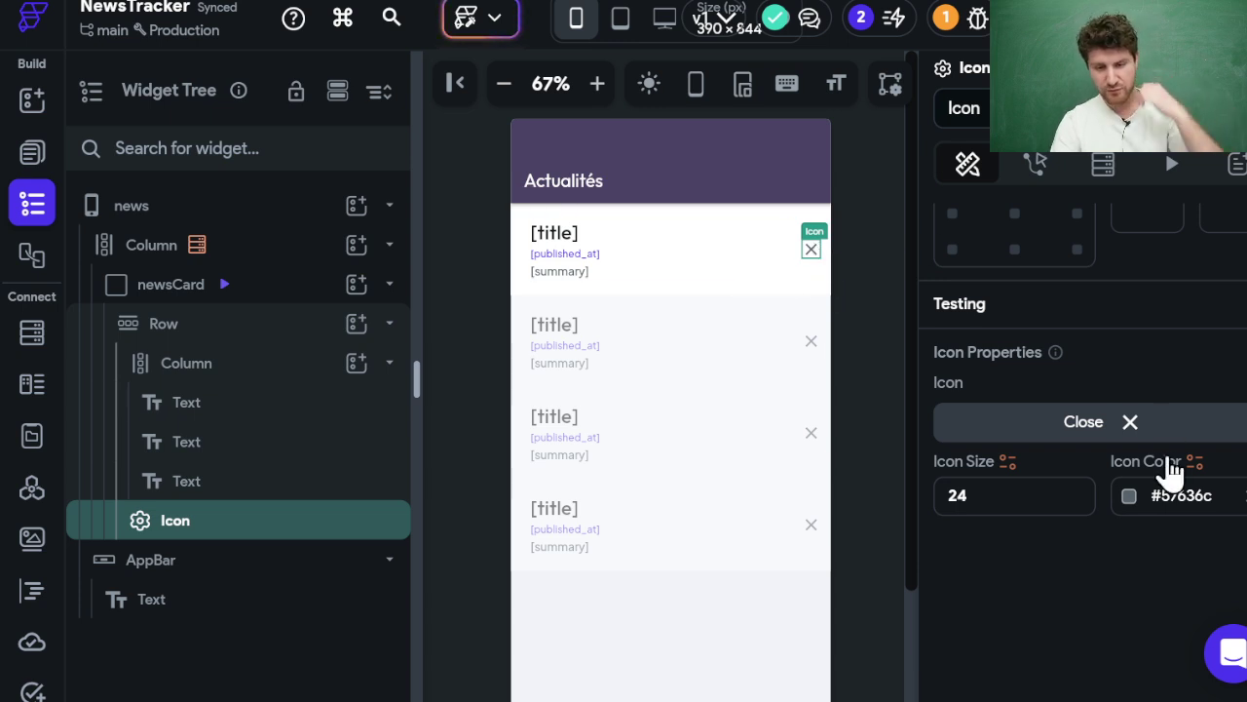
Open the action flow for the newsCard's Close icon and set On Tap as its trigger.
{"action": "scroll", "coordinate": [1162, 416], "scroll_direction": "up", "scroll_amount": 5}
{"action": "scroll", "coordinate": [1163, 450], "scroll_direction": "down", "scroll_amount": 3}
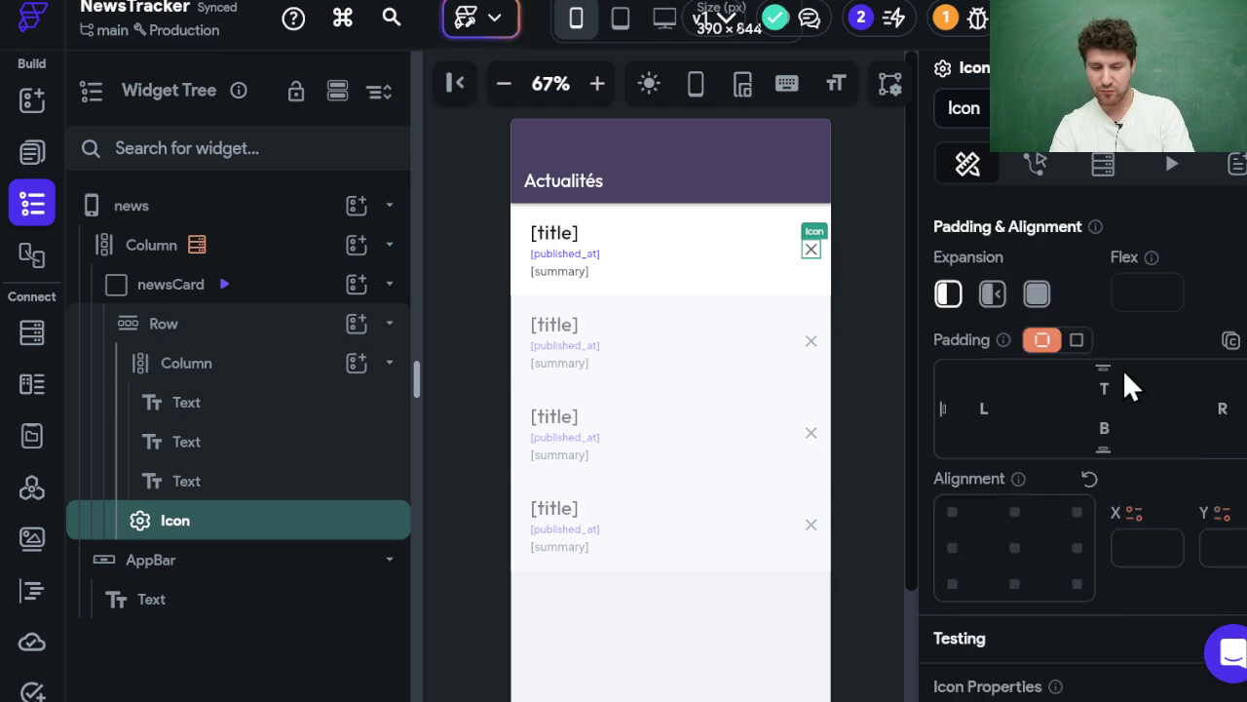
{"action": "scroll", "coordinate": [1072, 343], "scroll_direction": "down", "scroll_amount": 3}
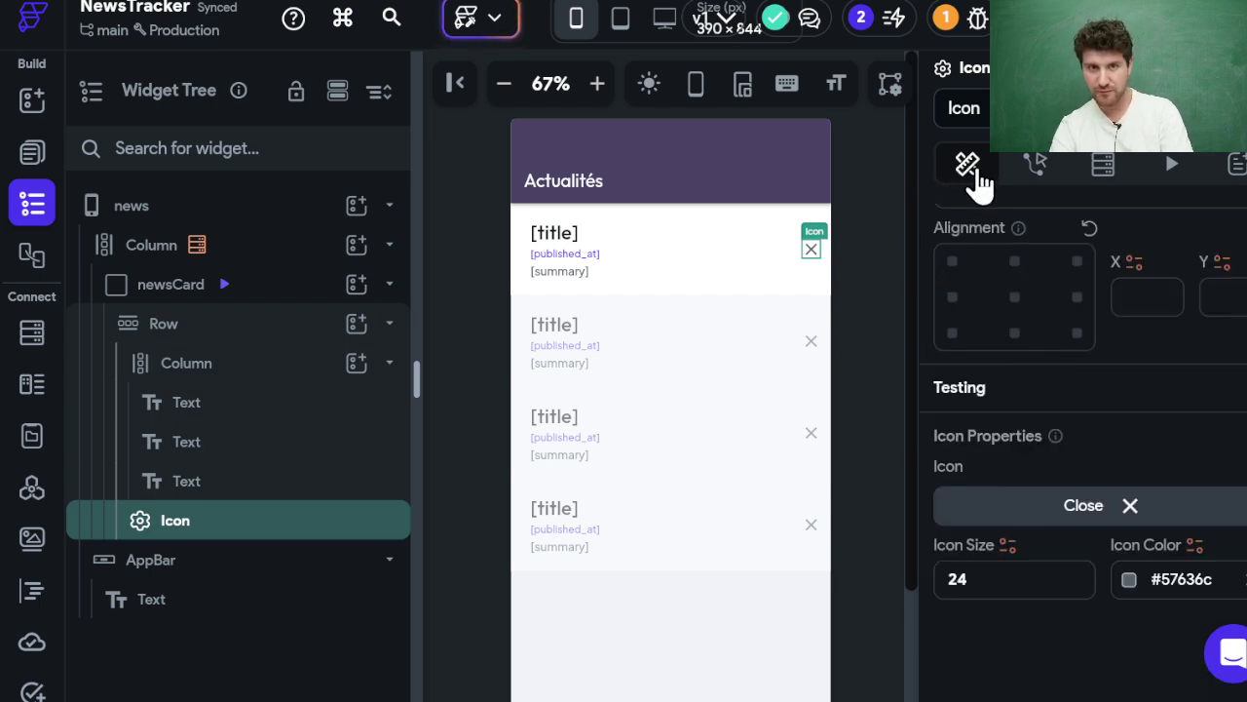
{"action": "left_click", "coordinate": [1034, 172]}
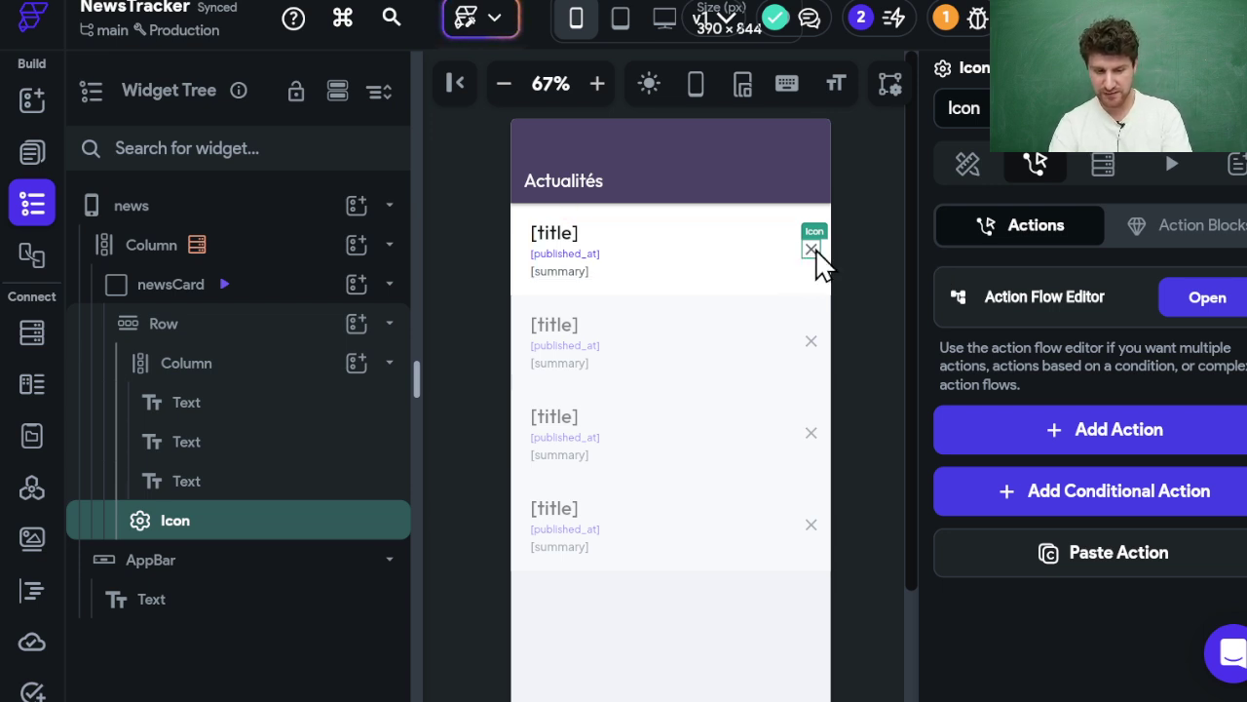
{"action": "left_click", "coordinate": [1199, 298]}
{"action": "scroll", "coordinate": [821, 501], "scroll_direction": "down", "scroll_amount": 10}
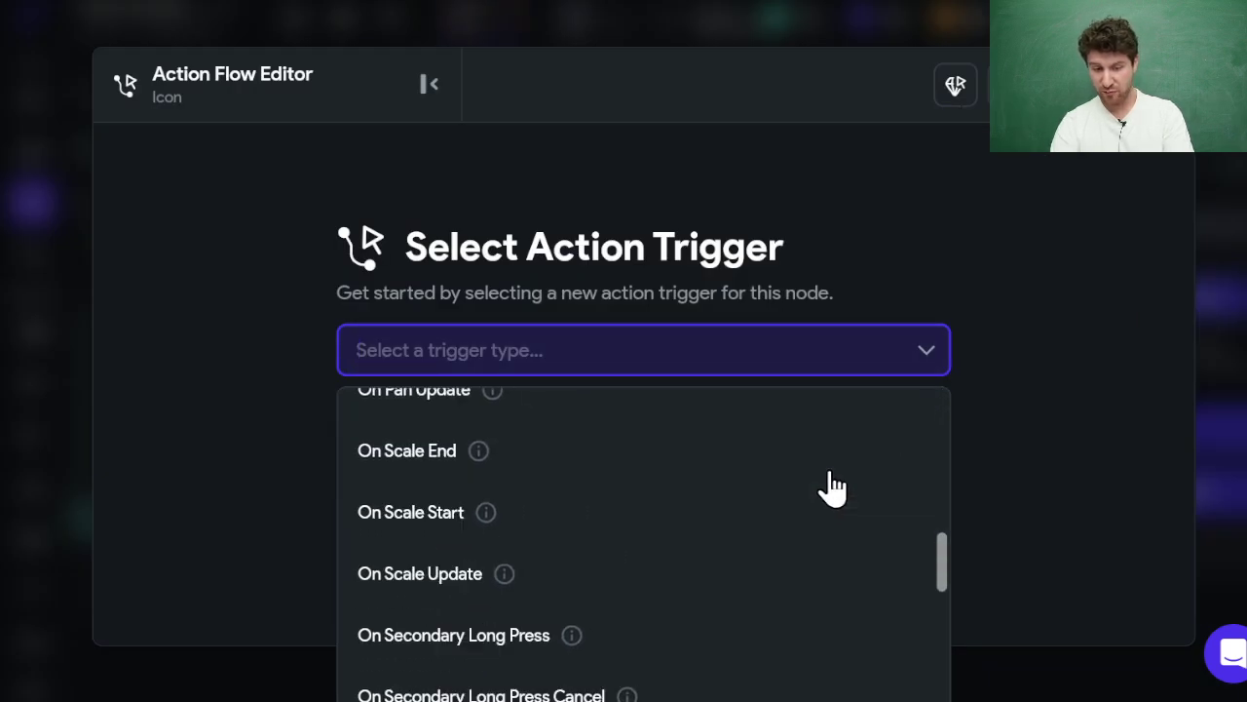
{"action": "scroll", "coordinate": [830, 487], "scroll_direction": "down", "scroll_amount": 10}
{"action": "scroll", "coordinate": [837, 443], "scroll_direction": "up", "scroll_amount": 10}
{"action": "scroll", "coordinate": [828, 453], "scroll_direction": "up", "scroll_amount": 10}
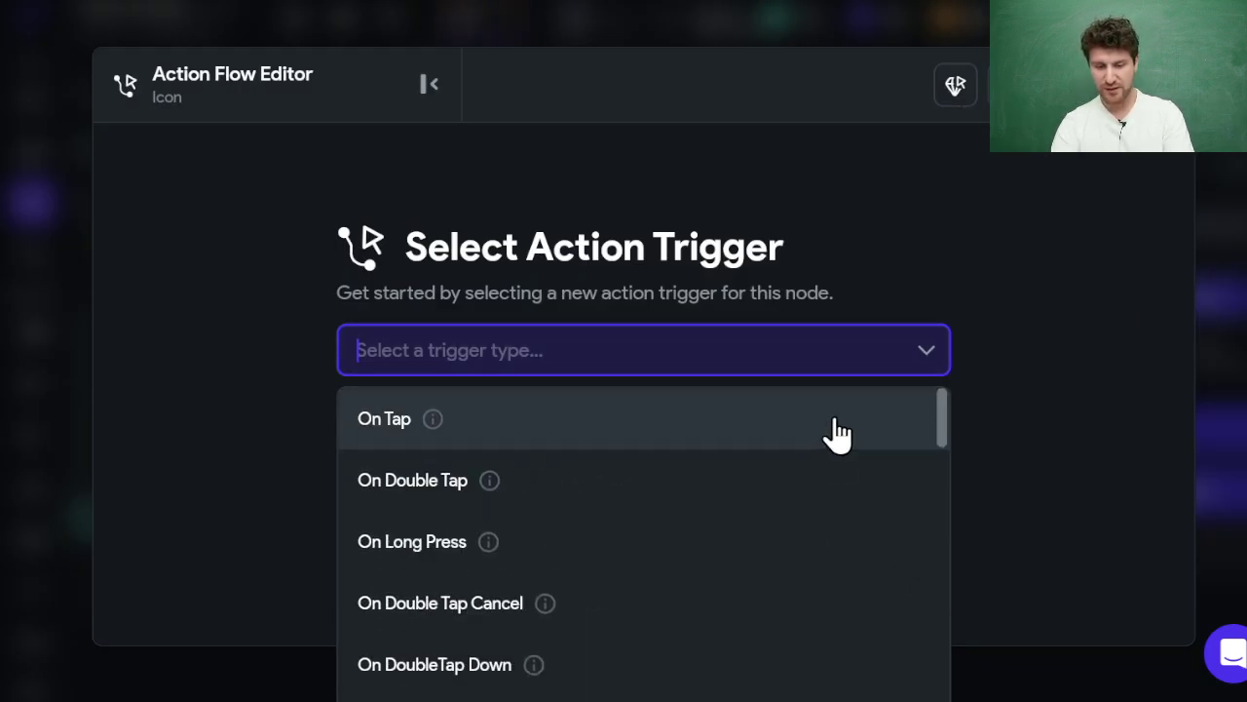
{"action": "left_click", "coordinate": [836, 434]}
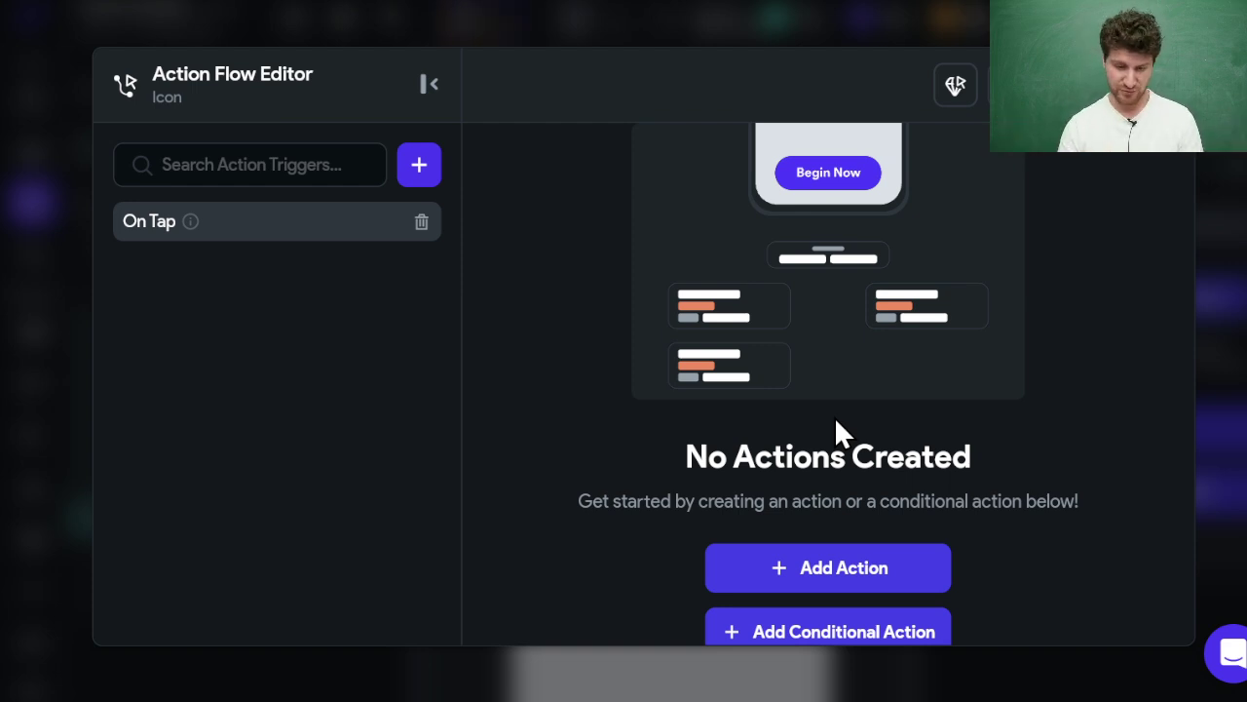
Add a Firestore Delete Document action to the icon's On Tap trigger.
{"action": "left_click", "coordinate": [844, 568]}
{"action": "left_click", "coordinate": [920, 336]}
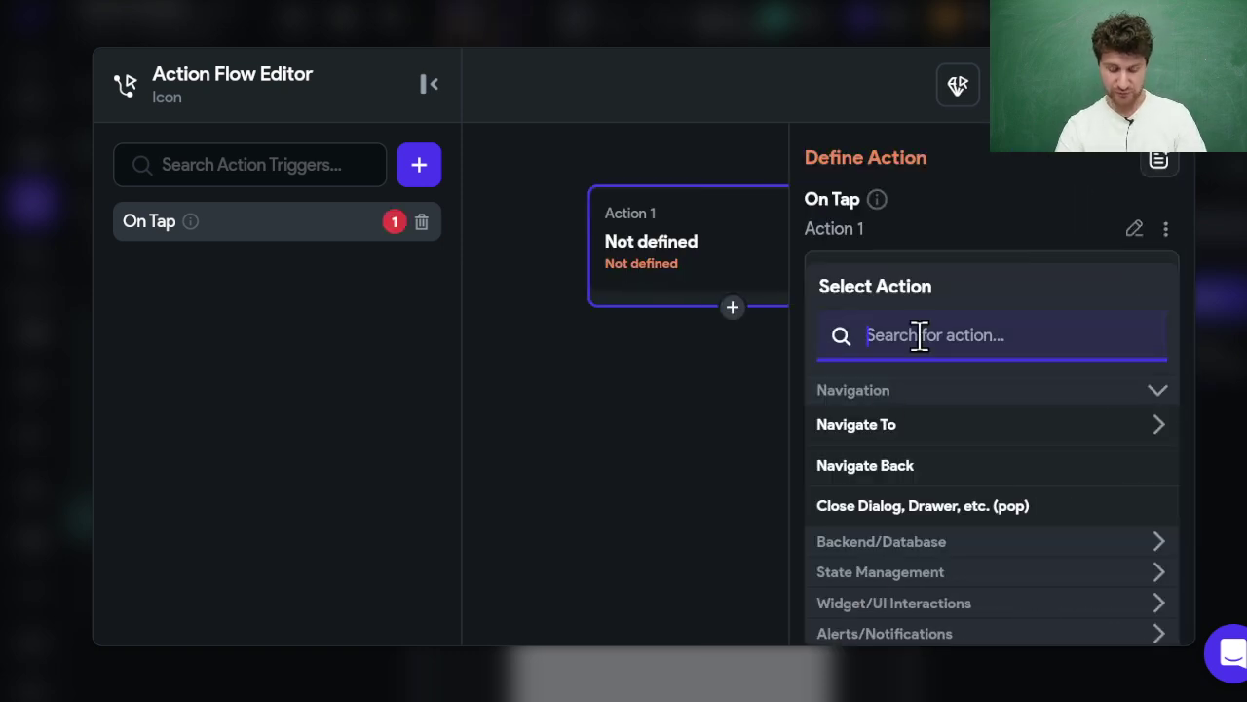
{"action": "type", "text": "delet"}
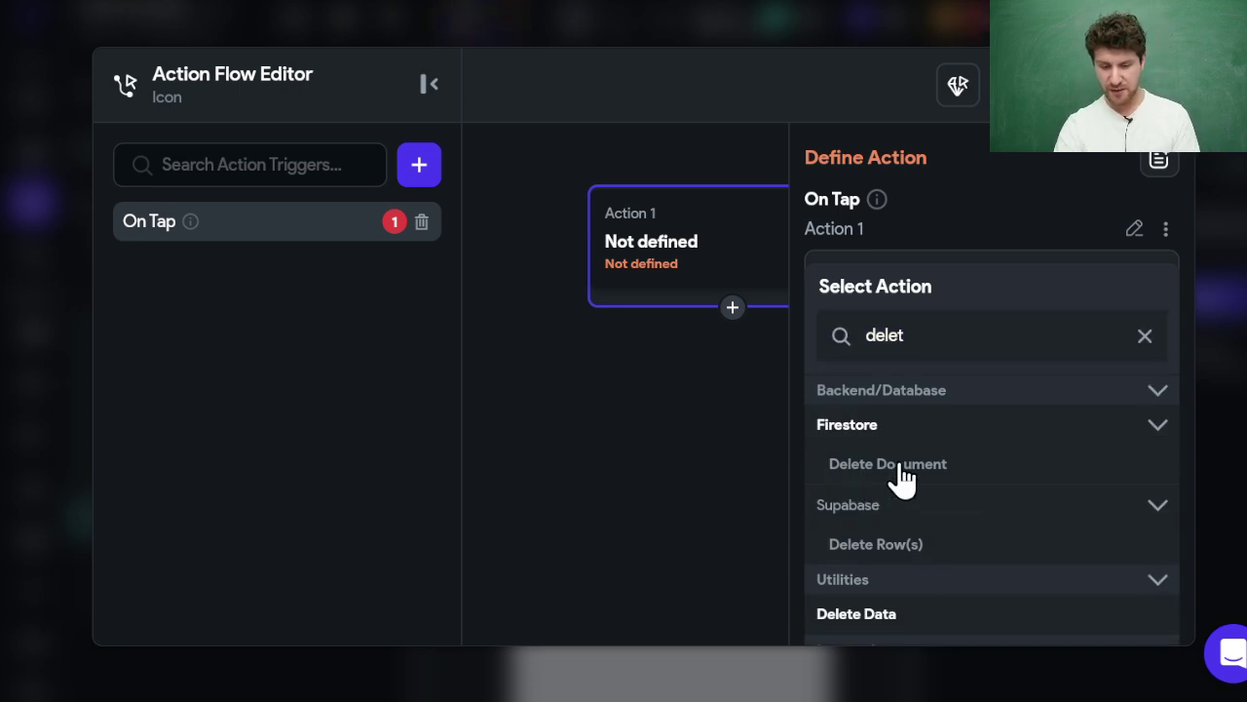
{"action": "left_click", "coordinate": [899, 466]}
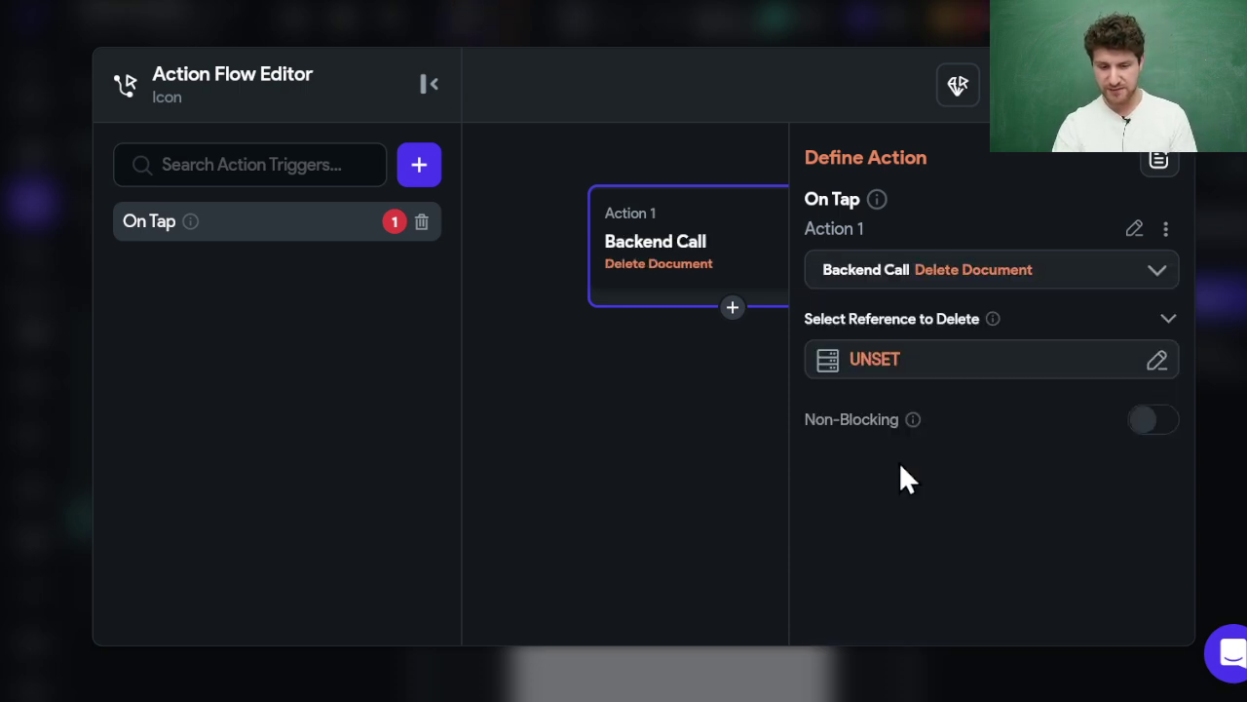
Set the Delete Document action's reference to the news Document's Reference, and close the action flow editor.
{"action": "left_click", "coordinate": [903, 363]}
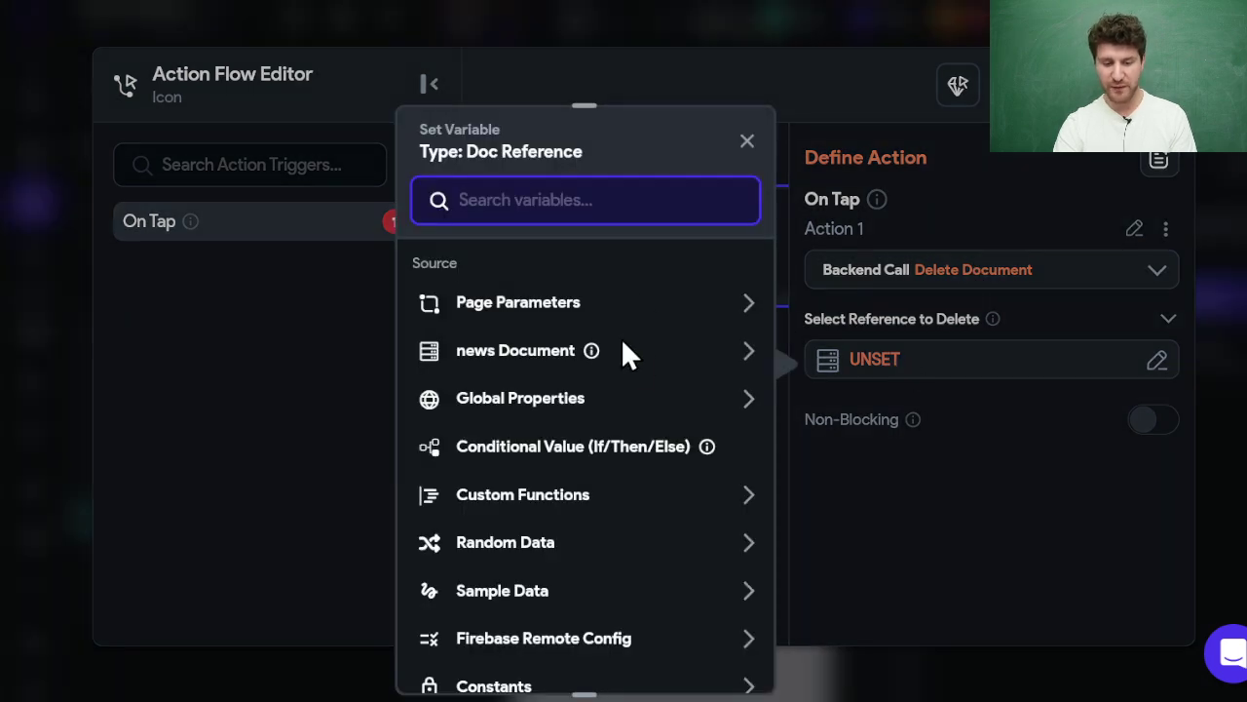
{"action": "left_click", "coordinate": [635, 359]}
{"action": "scroll", "coordinate": [516, 565], "scroll_direction": "down", "scroll_amount": 1}
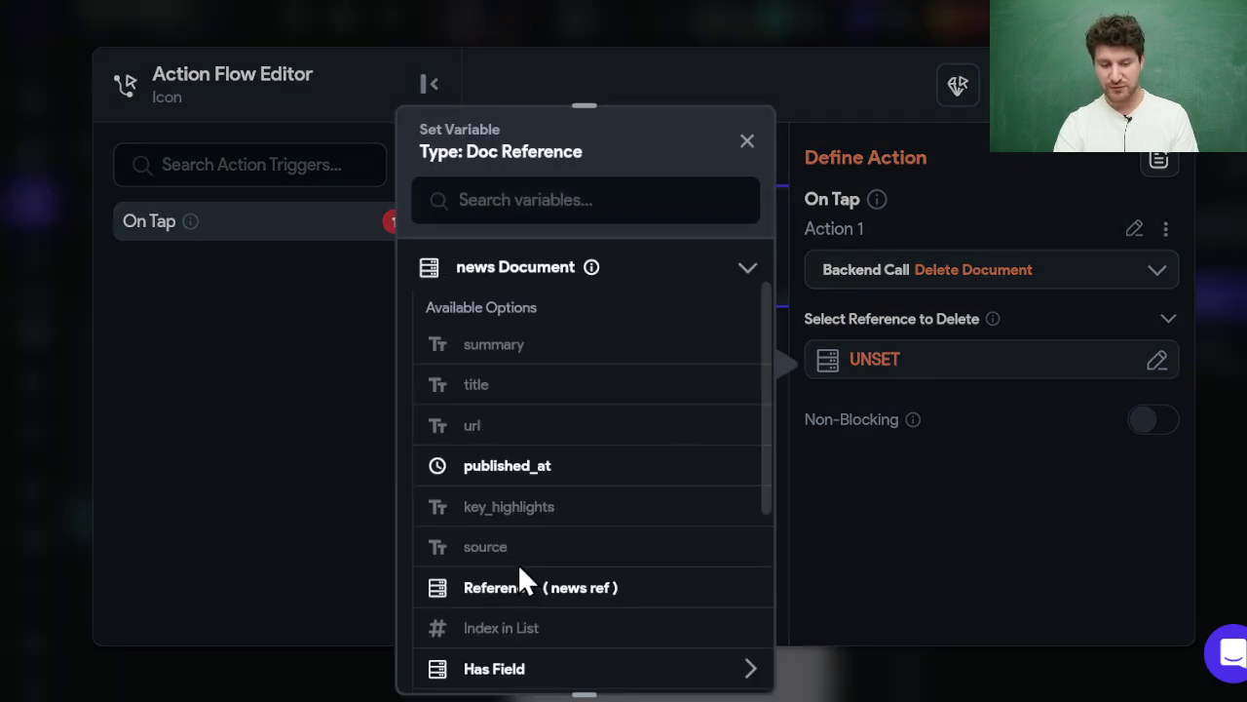
{"action": "left_click", "coordinate": [602, 592]}
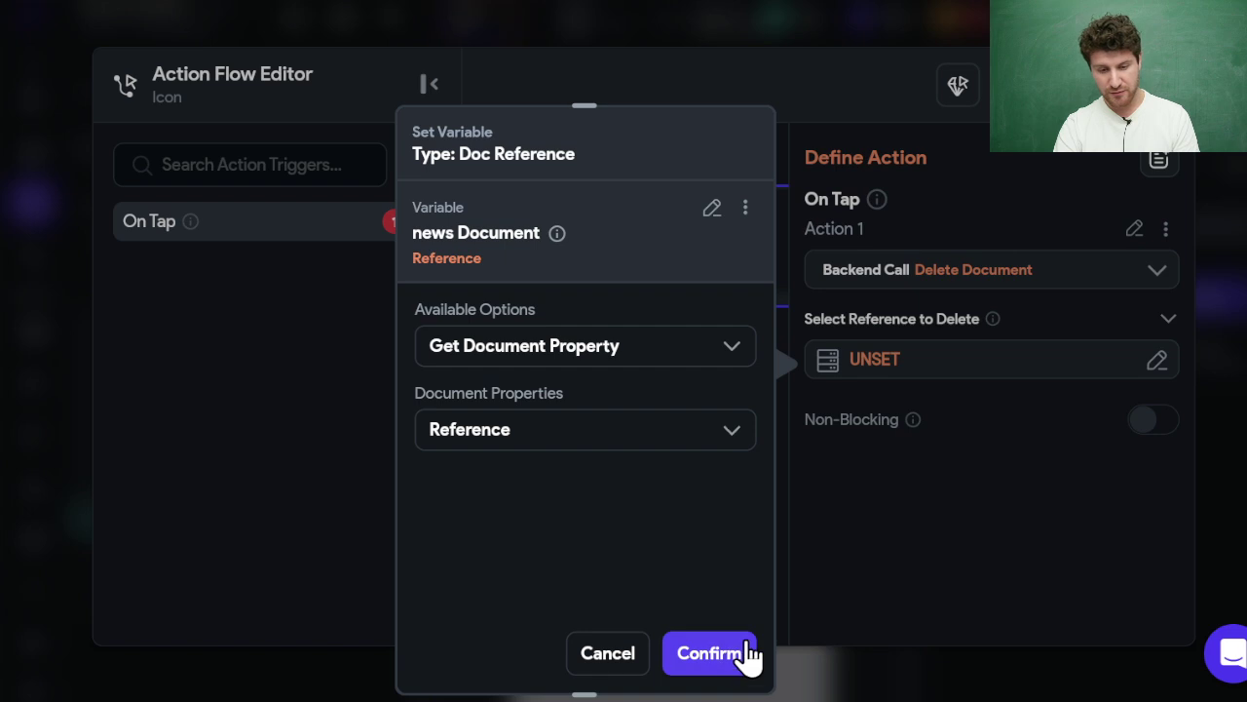
{"action": "left_click", "coordinate": [709, 653]}
{"action": "scroll", "coordinate": [978, 517], "scroll_direction": "down", "scroll_amount": 1}
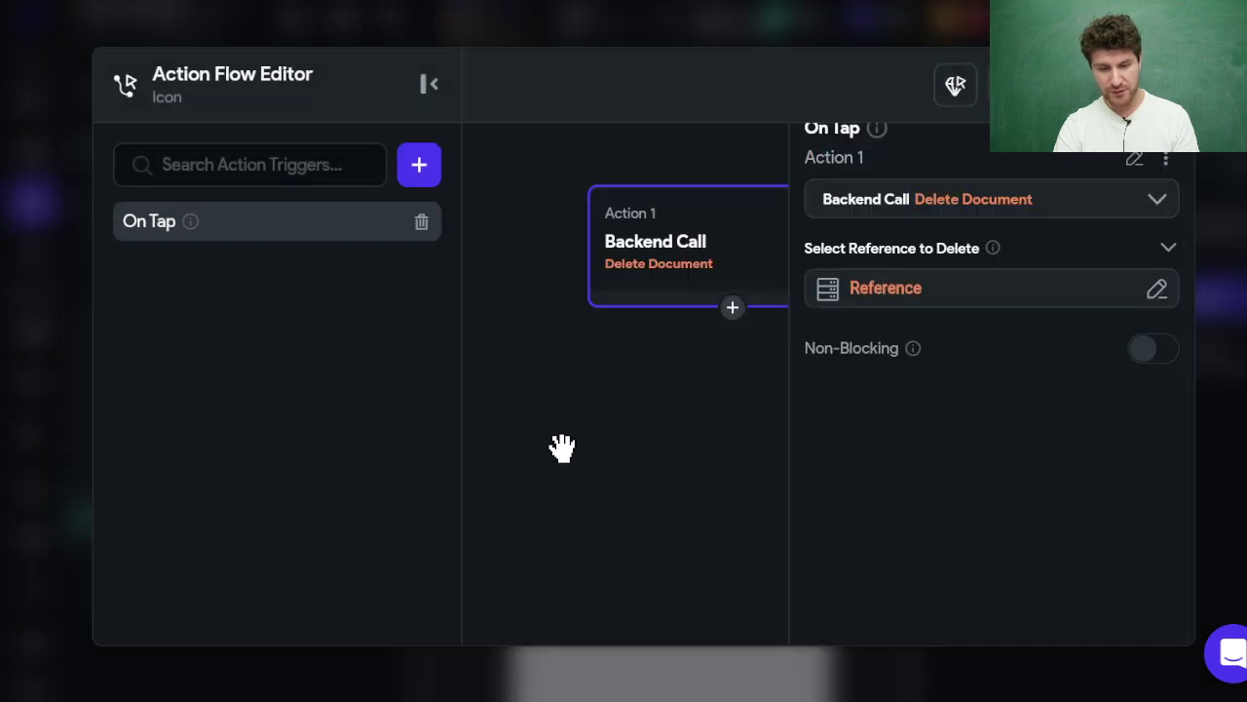
{"action": "scroll", "coordinate": [559, 445], "scroll_direction": "right", "scroll_amount": 2}
{"action": "key", "text": "Escape"}
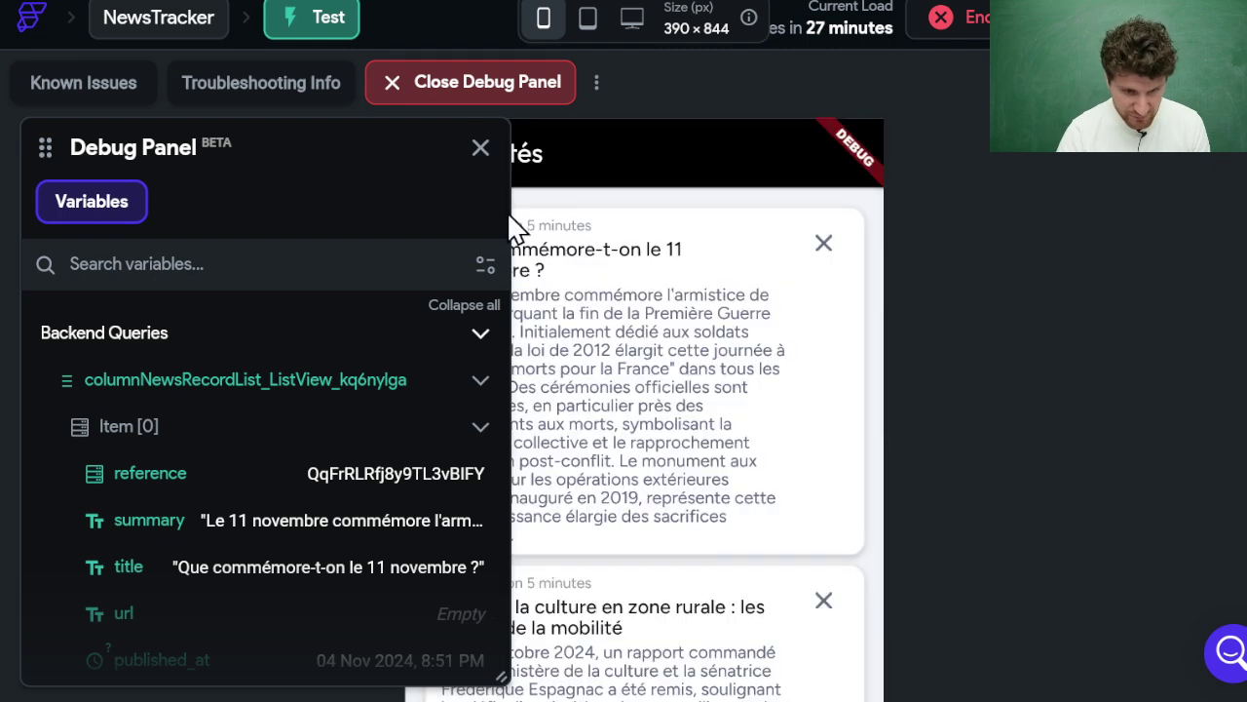
Close the debug panel in the test session and return to the project builder.
{"action": "left_click", "coordinate": [480, 147]}
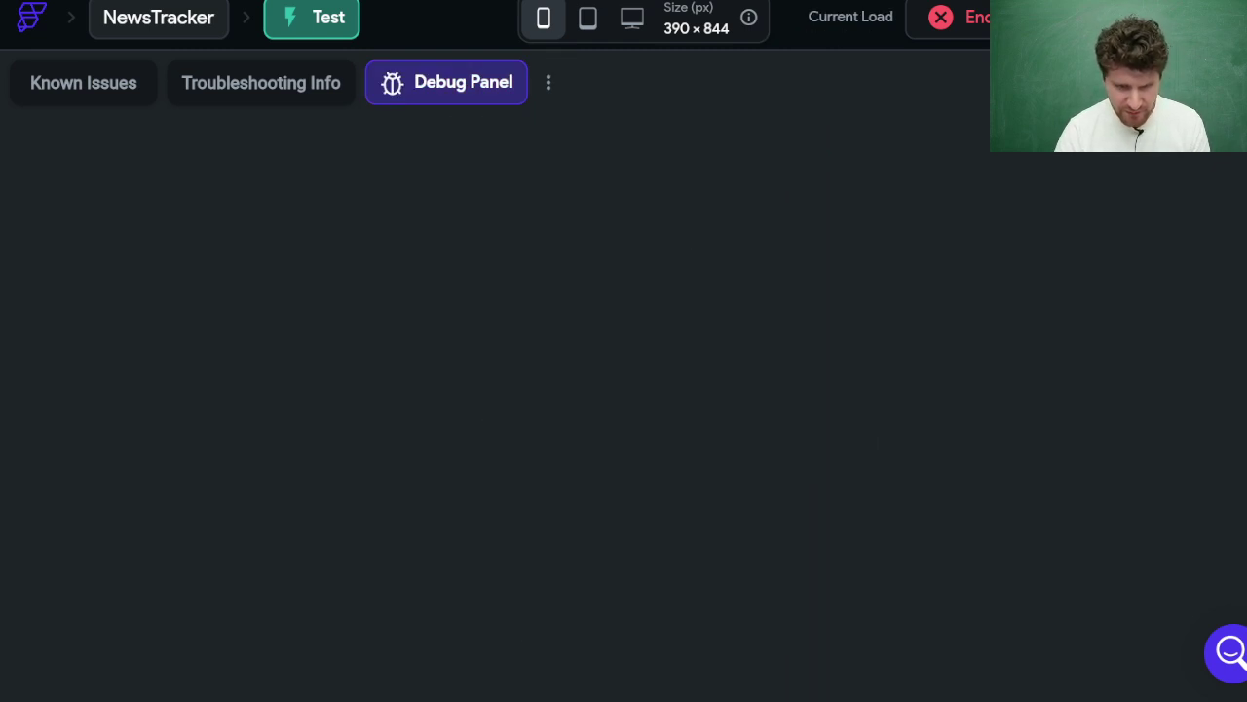
{"action": "left_click", "coordinate": [350, 2]}
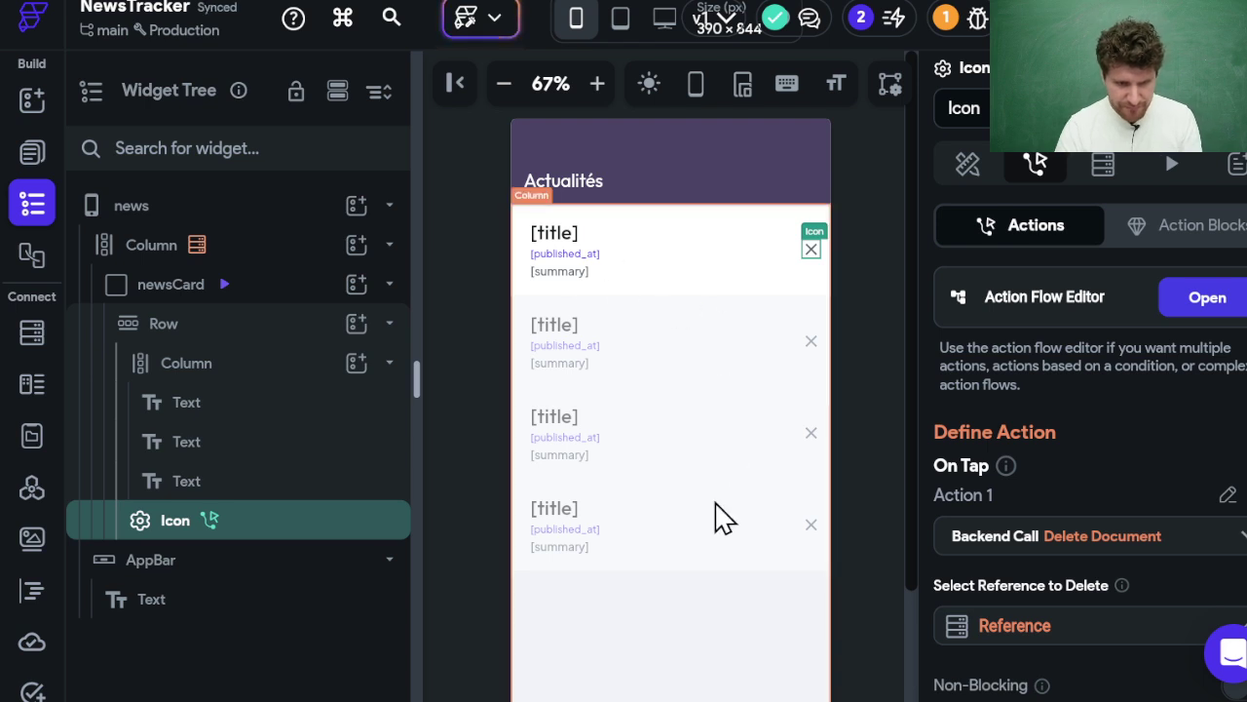
Make the news page's main Column scrollable.
{"action": "left_click", "coordinate": [716, 504]}
{"action": "scroll", "coordinate": [1083, 377], "scroll_direction": "down", "scroll_amount": 1}
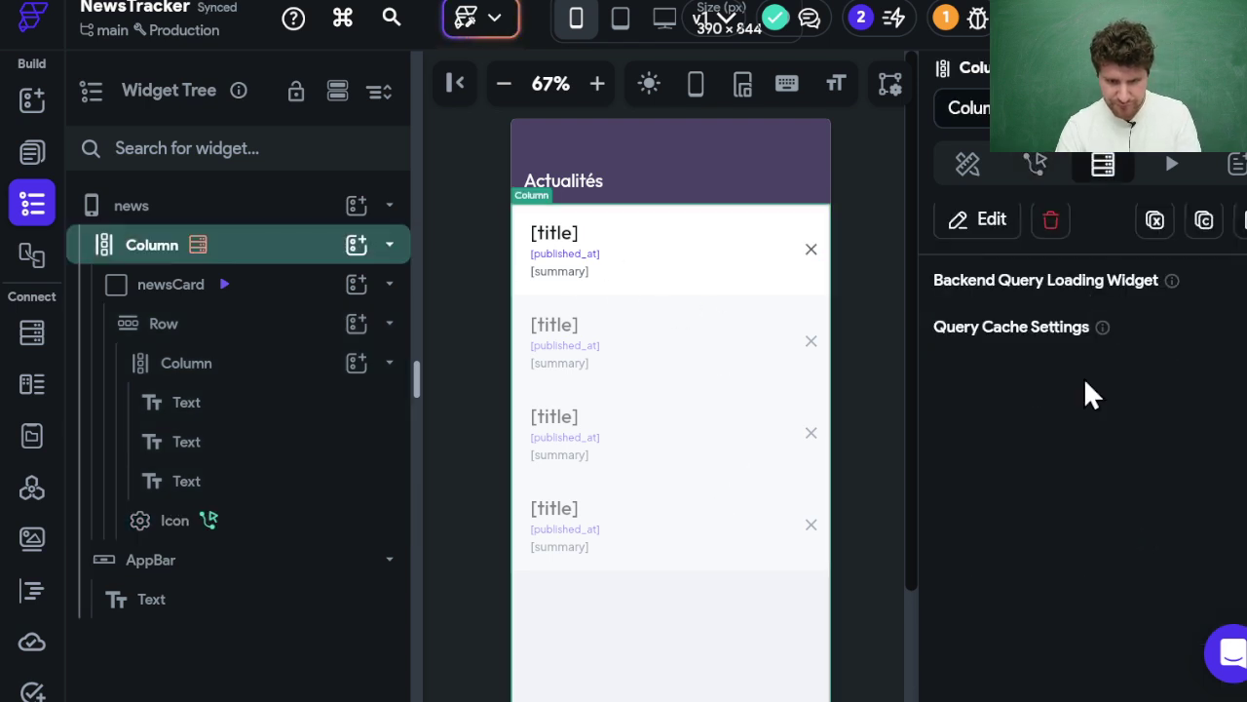
{"action": "left_click", "coordinate": [968, 163]}
{"action": "scroll", "coordinate": [1116, 531], "scroll_direction": "down", "scroll_amount": 4}
{"action": "scroll", "coordinate": [1126, 534], "scroll_direction": "down", "scroll_amount": 3}
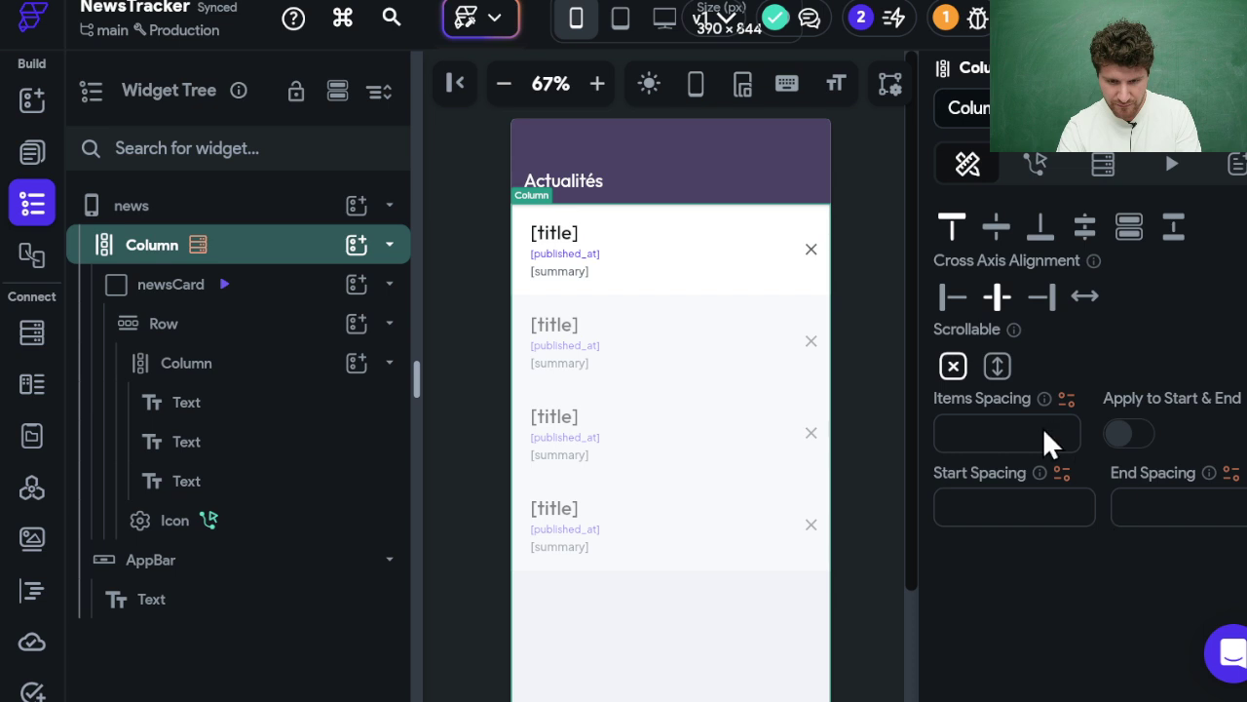
{"action": "left_click", "coordinate": [998, 368]}
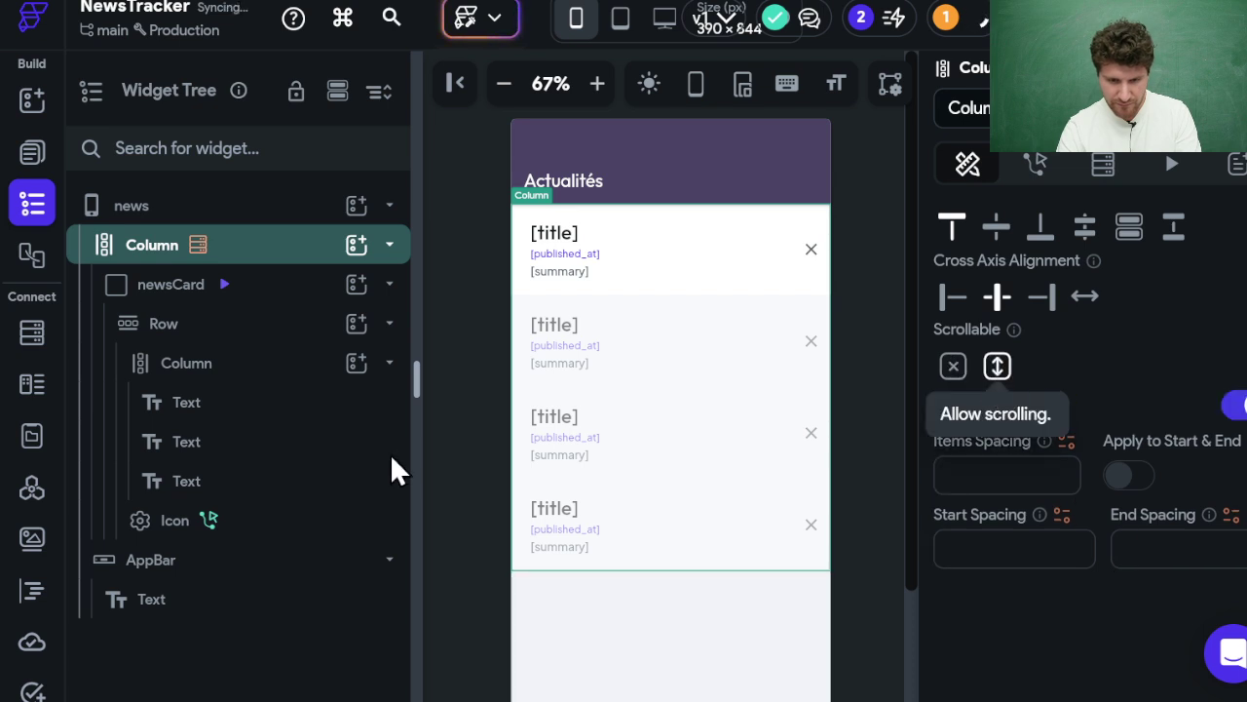
Open the Mobile Deployment page in the app settings.
{"action": "scroll", "coordinate": [44, 599], "scroll_direction": "down", "scroll_amount": 2}
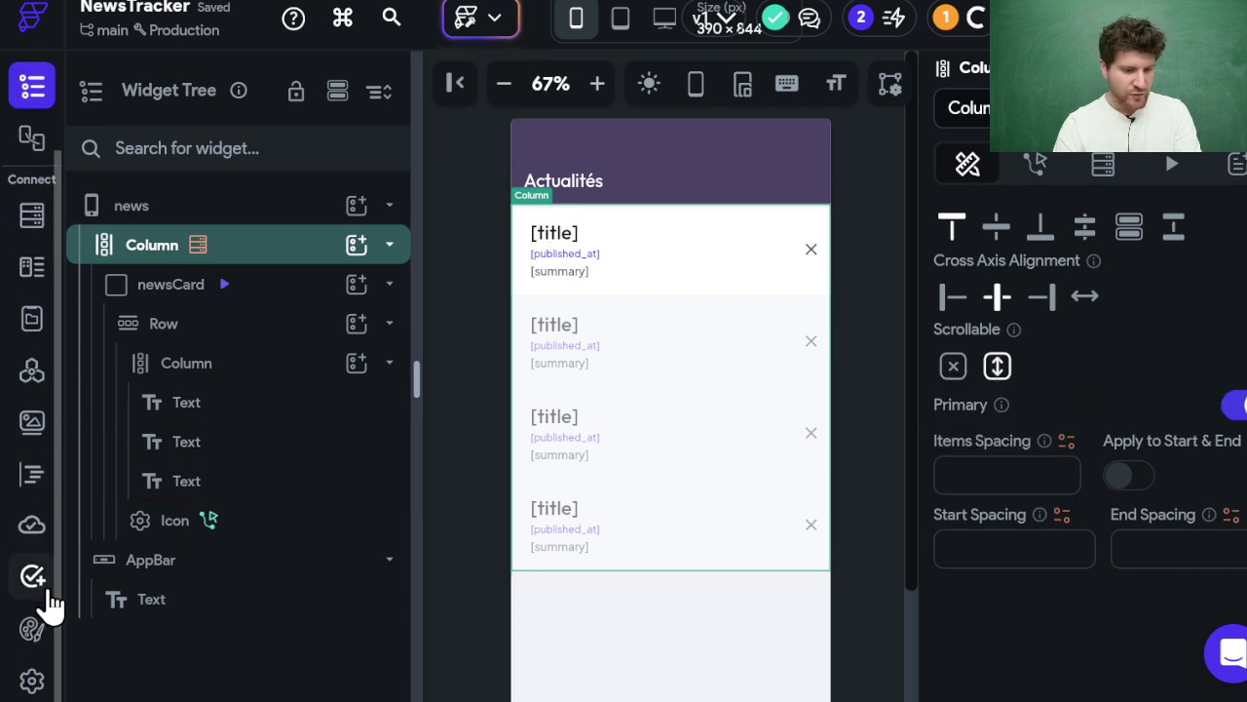
{"action": "left_click", "coordinate": [32, 682]}
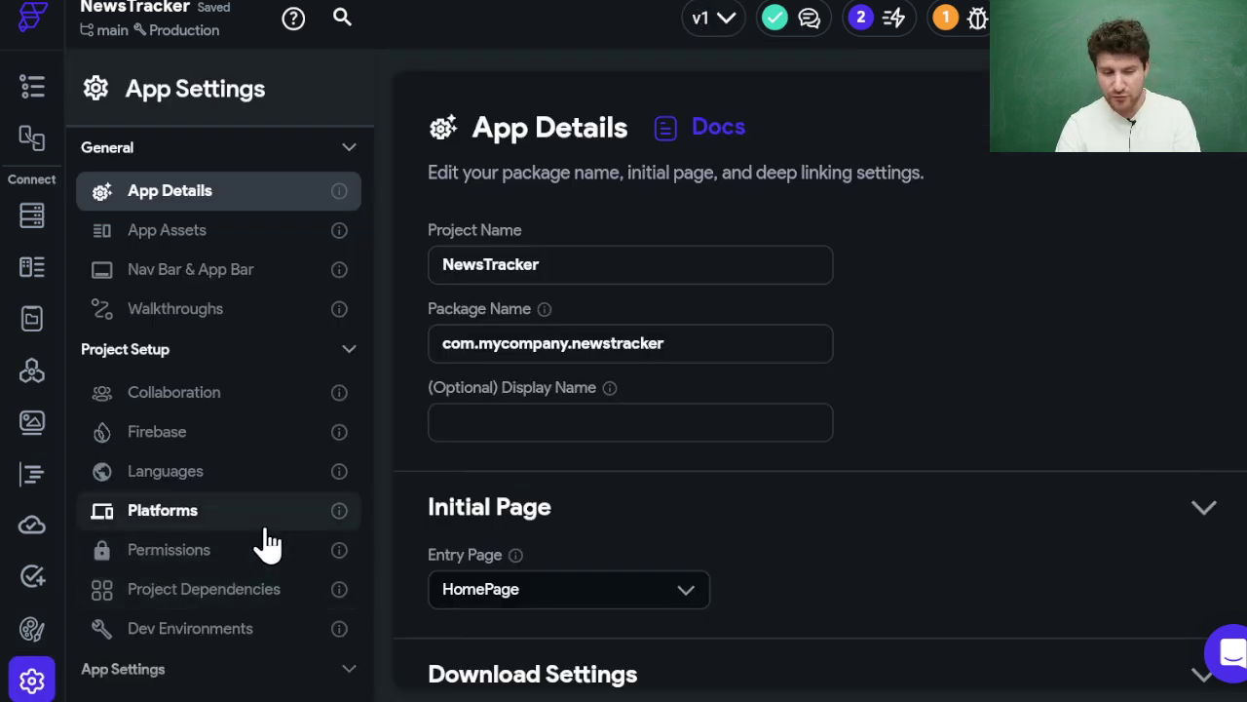
{"action": "scroll", "coordinate": [268, 543], "scroll_direction": "down", "scroll_amount": 5}
{"action": "left_click", "coordinate": [269, 292]}
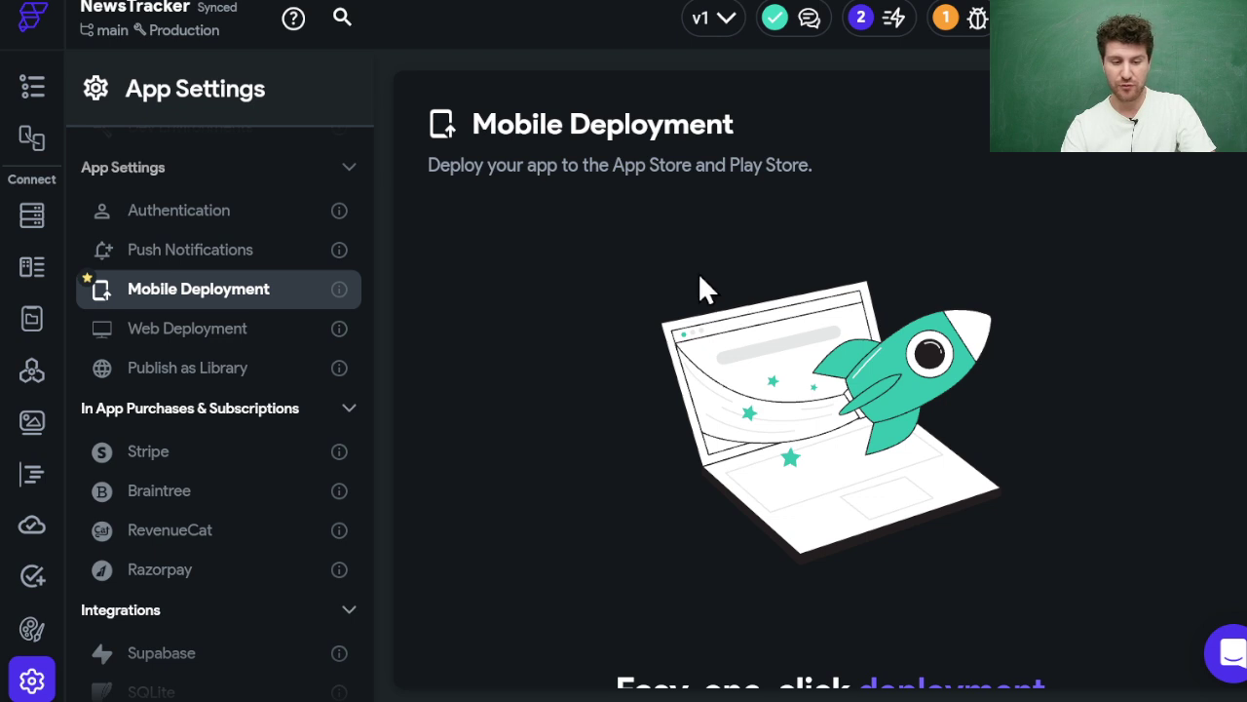
View the news collection's Firestore schema, and return to the project's page list.
{"action": "left_click", "coordinate": [30, 222]}
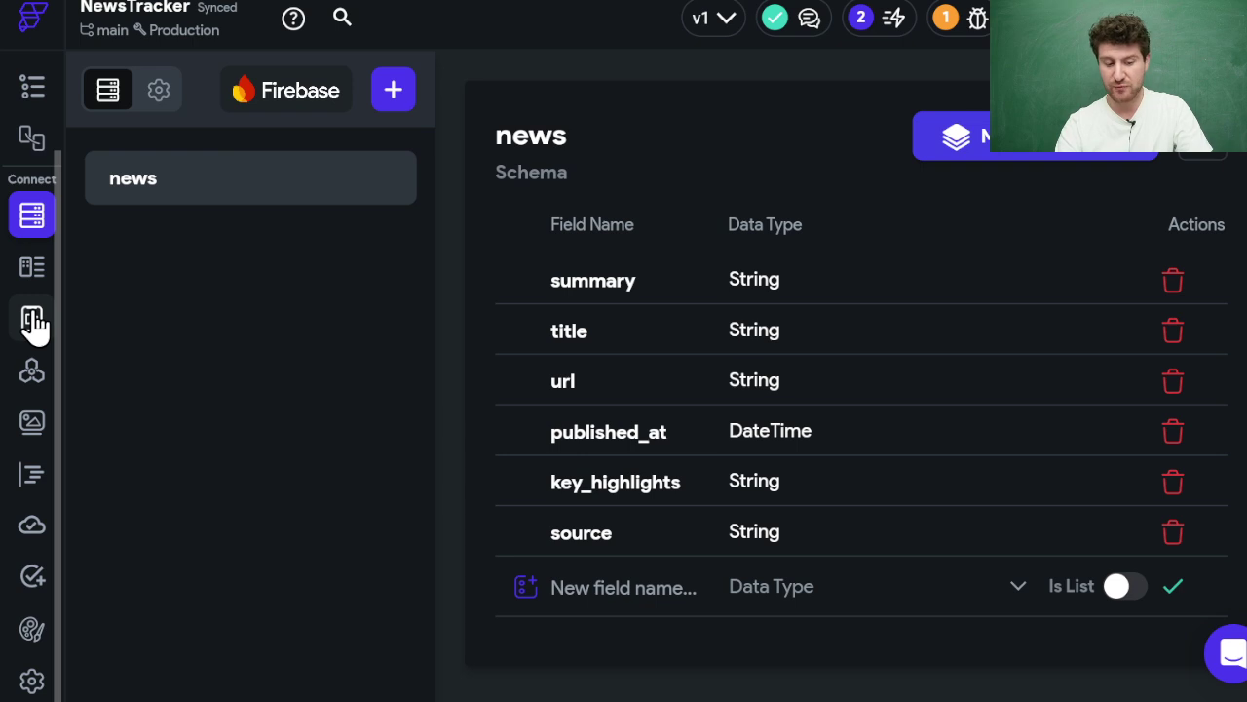
{"action": "scroll", "coordinate": [42, 331], "scroll_direction": "up", "scroll_amount": 2}
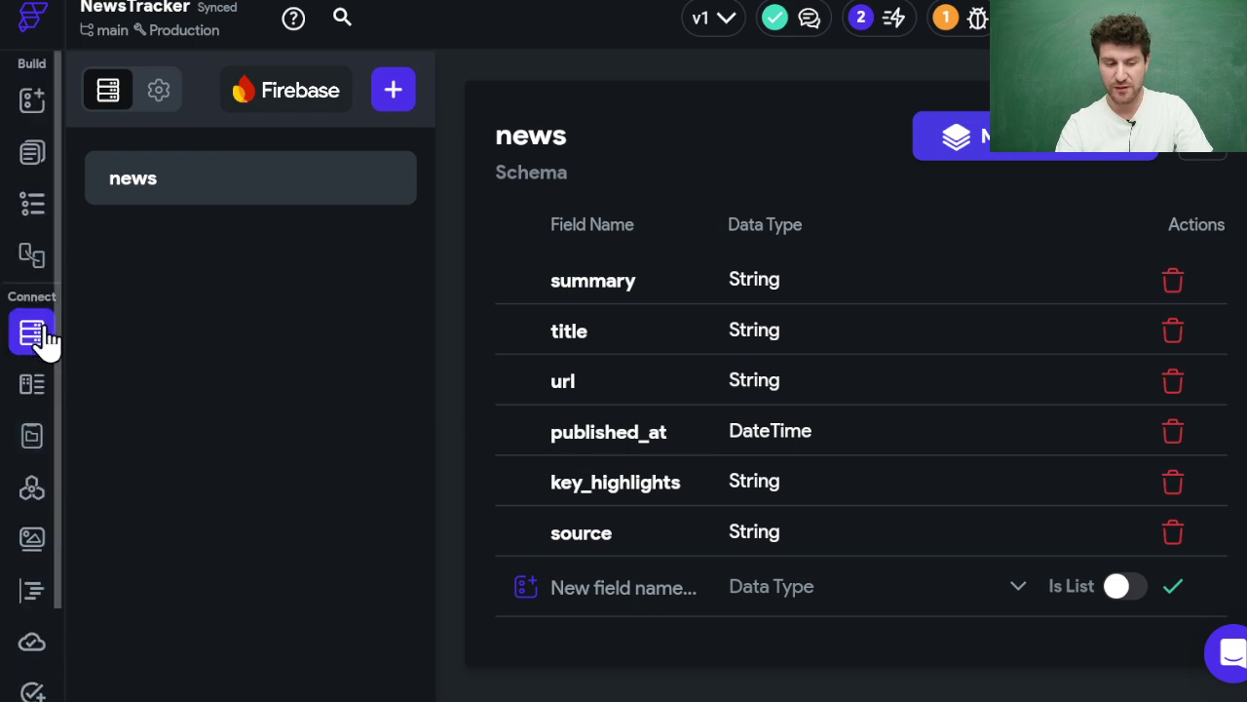
{"action": "left_click", "coordinate": [33, 156]}
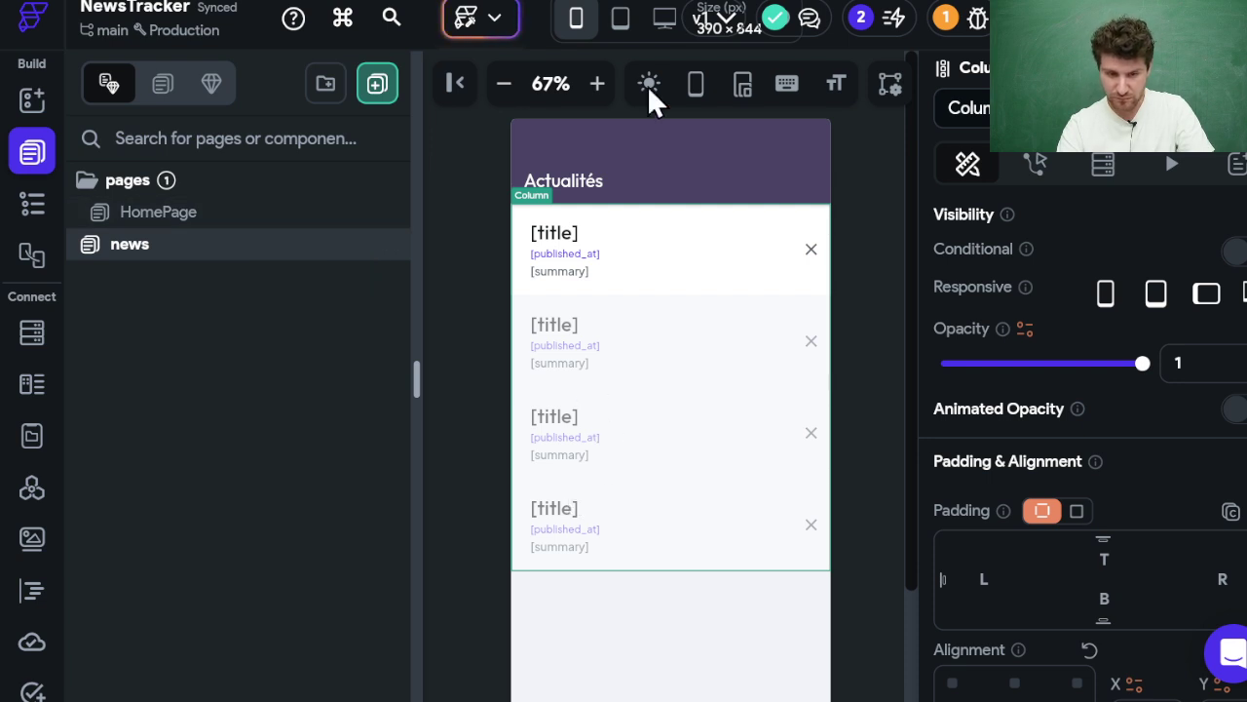
Check the running test session, and view the project's past run versions in the builder.
{"action": "left_click", "coordinate": [682, 2]}
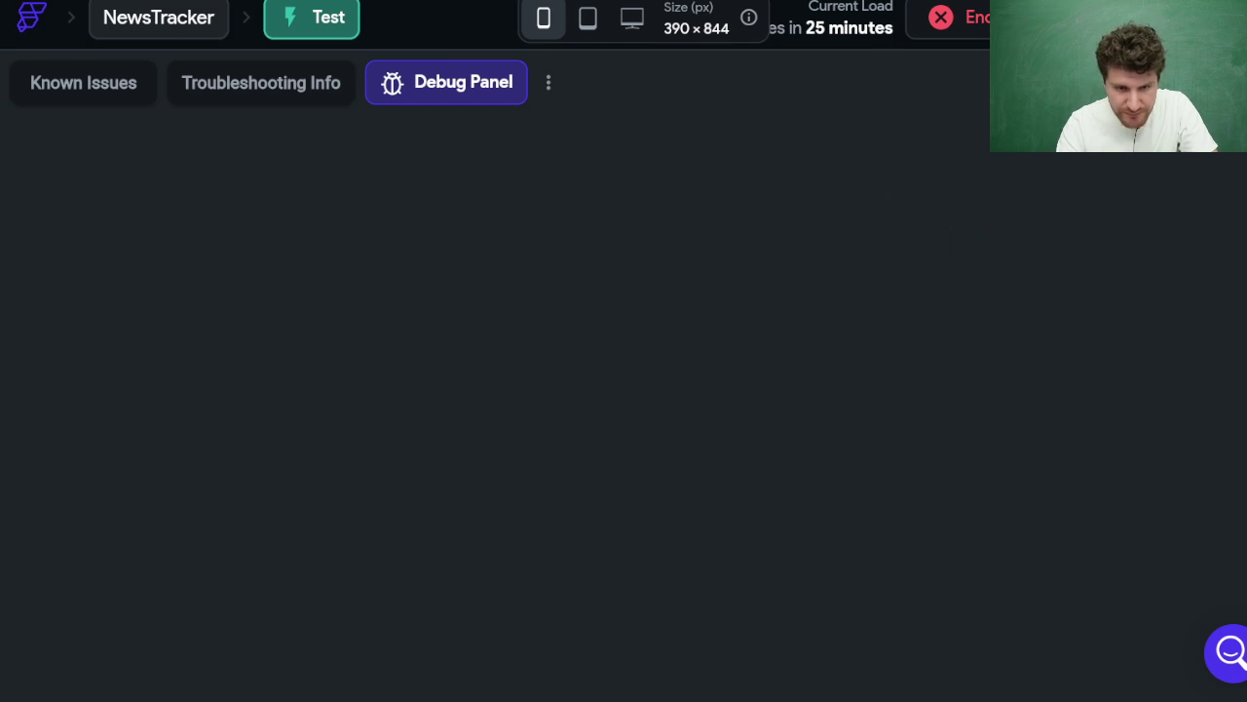
{"action": "left_click", "coordinate": [545, 2]}
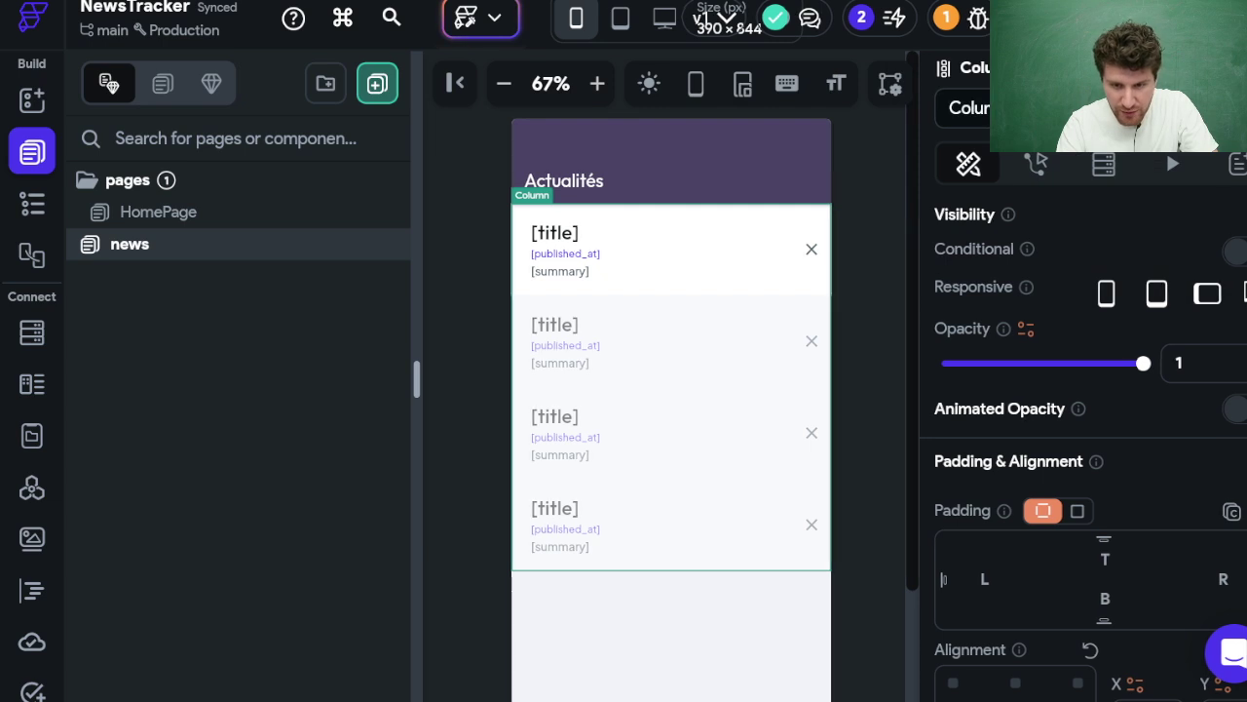
{"action": "left_click", "coordinate": [1230, 17]}
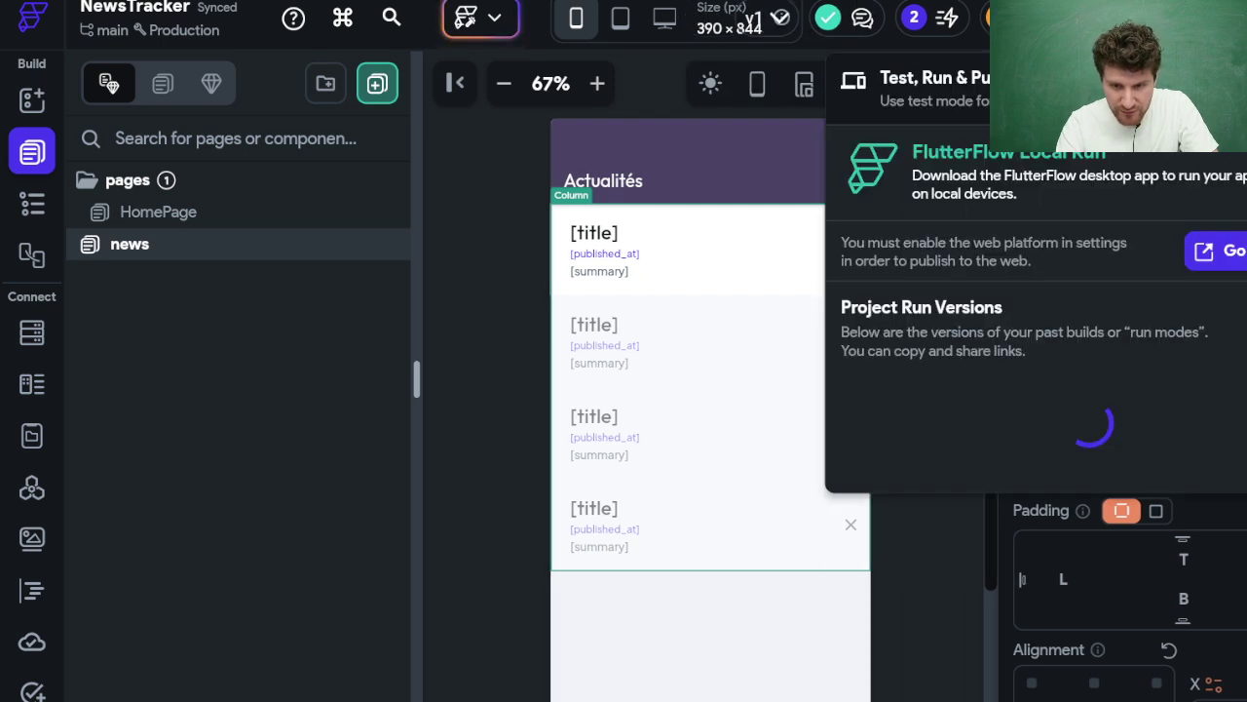
{"action": "key", "text": "F5"}
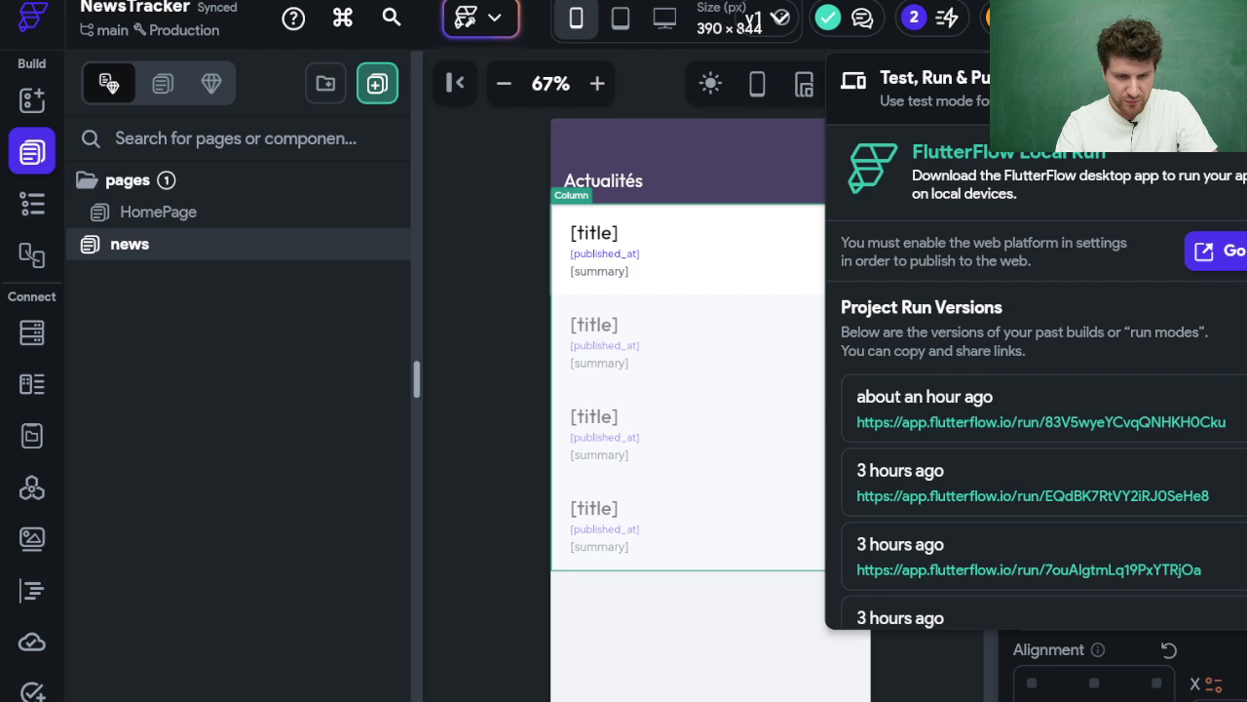
{"action": "left_click", "coordinate": [212, 234]}
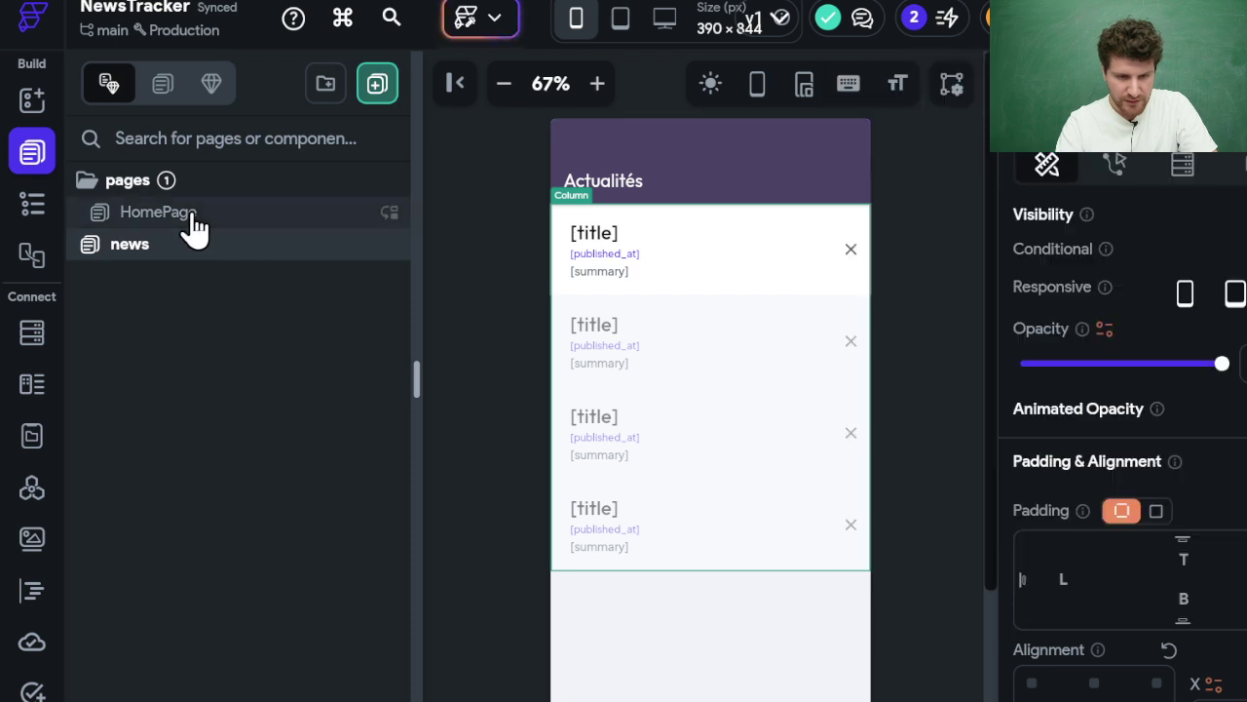
Set the app's entry page to news in the app details.
{"action": "scroll", "coordinate": [37, 474], "scroll_direction": "down", "scroll_amount": 2}
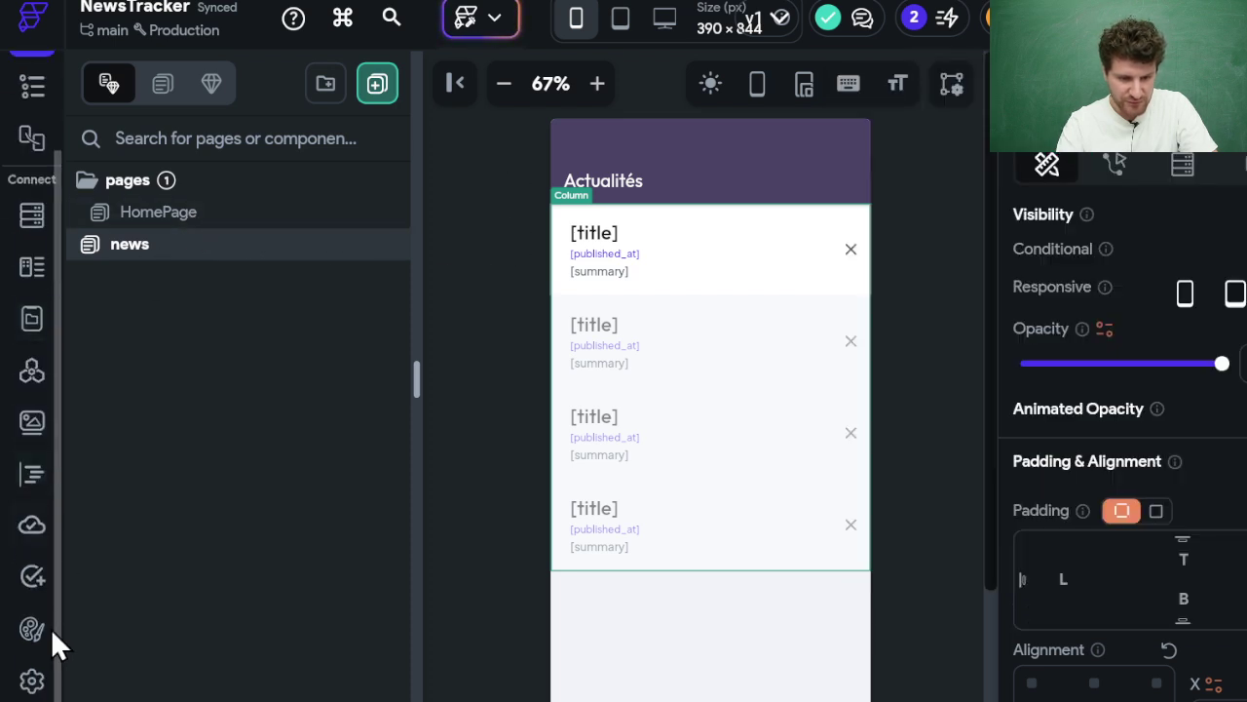
{"action": "left_click", "coordinate": [25, 679]}
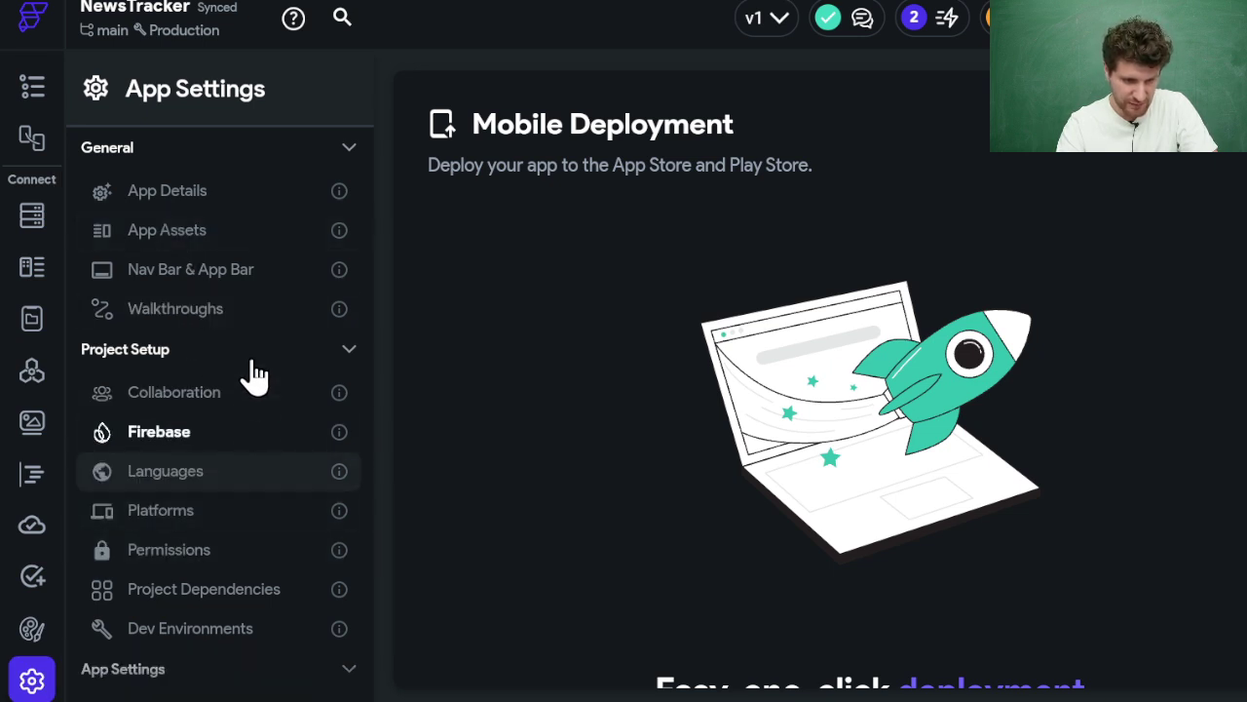
{"action": "scroll", "coordinate": [228, 390], "scroll_direction": "down", "scroll_amount": 2}
{"action": "scroll", "coordinate": [231, 390], "scroll_direction": "up", "scroll_amount": 2}
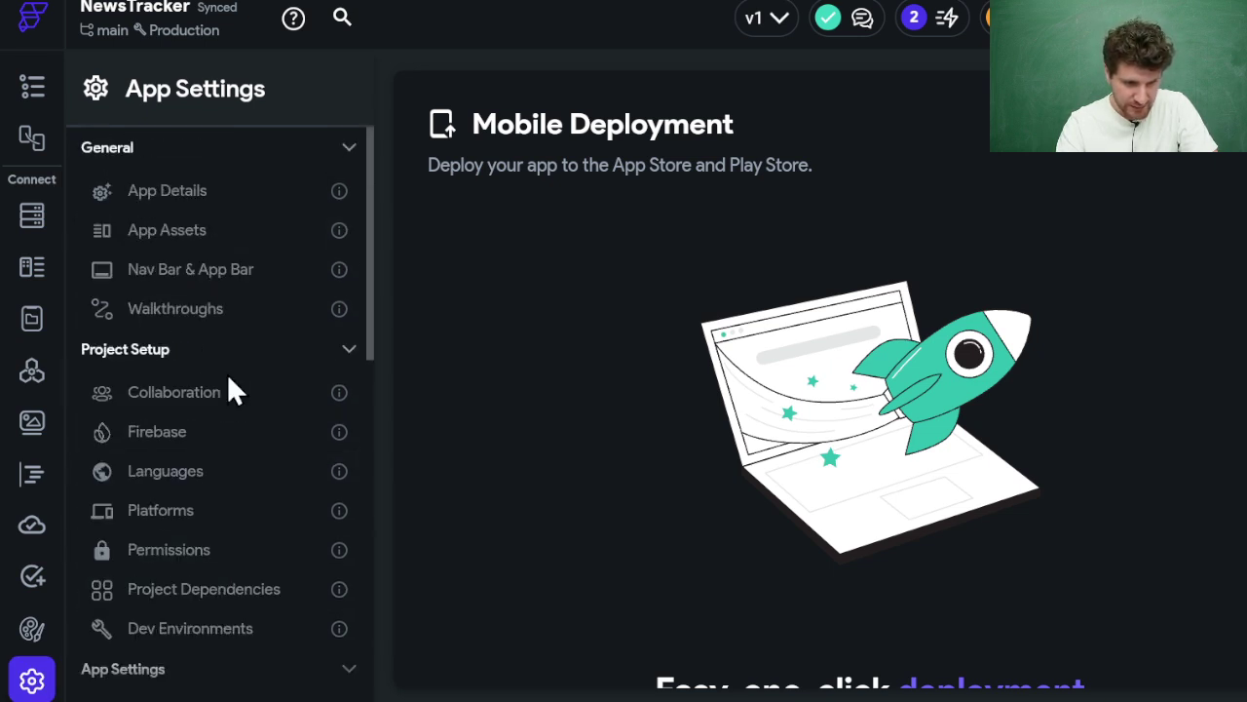
{"action": "left_click", "coordinate": [217, 195]}
{"action": "scroll", "coordinate": [541, 516], "scroll_direction": "down", "scroll_amount": 5}
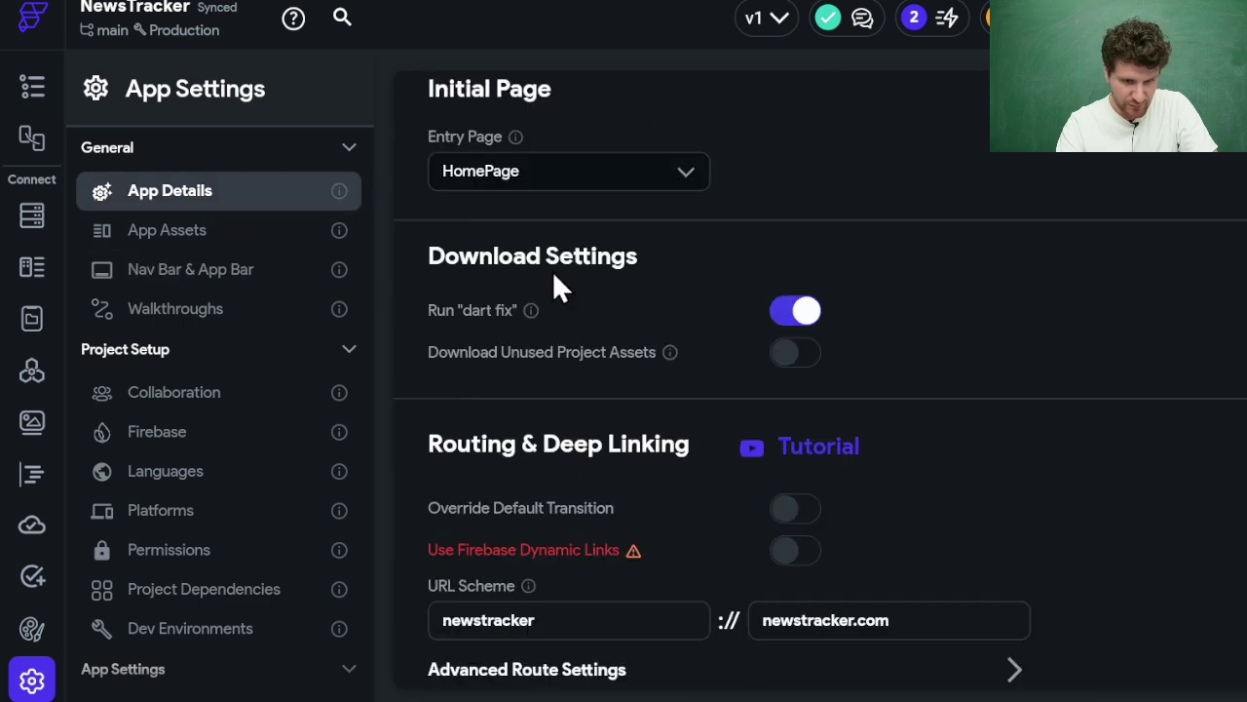
{"action": "left_click", "coordinate": [608, 159]}
{"action": "left_click", "coordinate": [579, 279]}
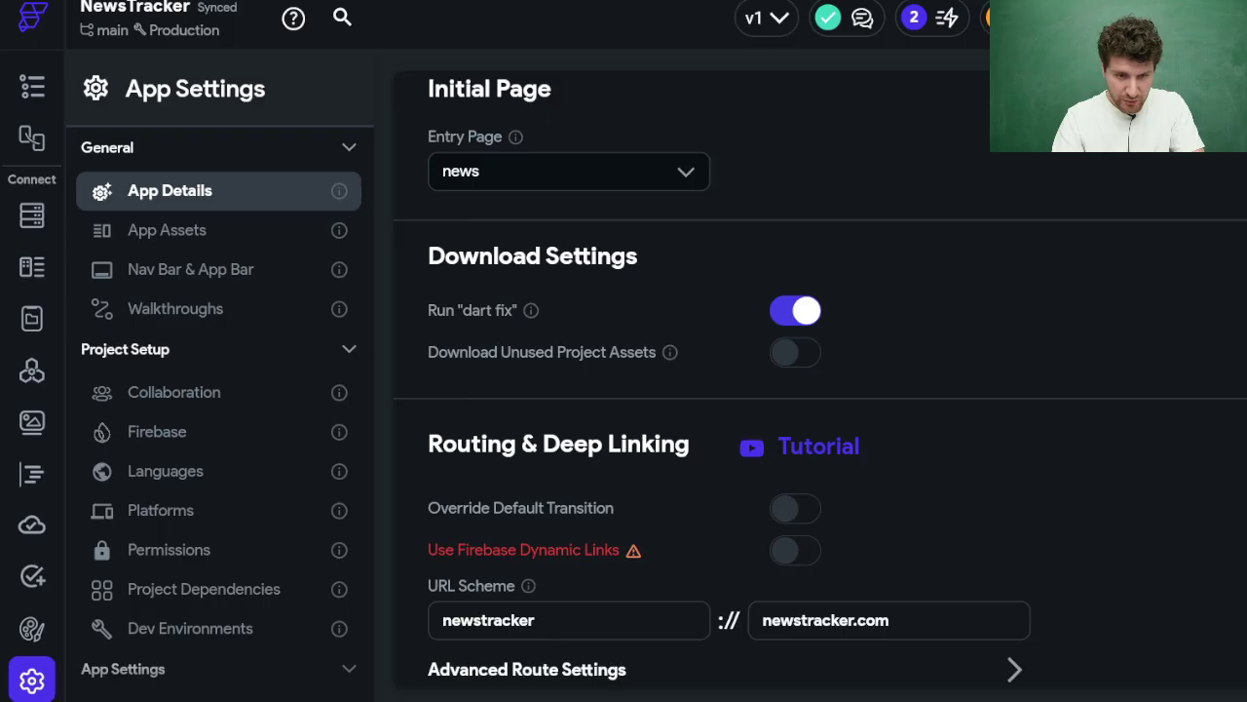
Open the project's generated code and examine the news page's widget code.
{"action": "left_click", "coordinate": [1083, 17]}
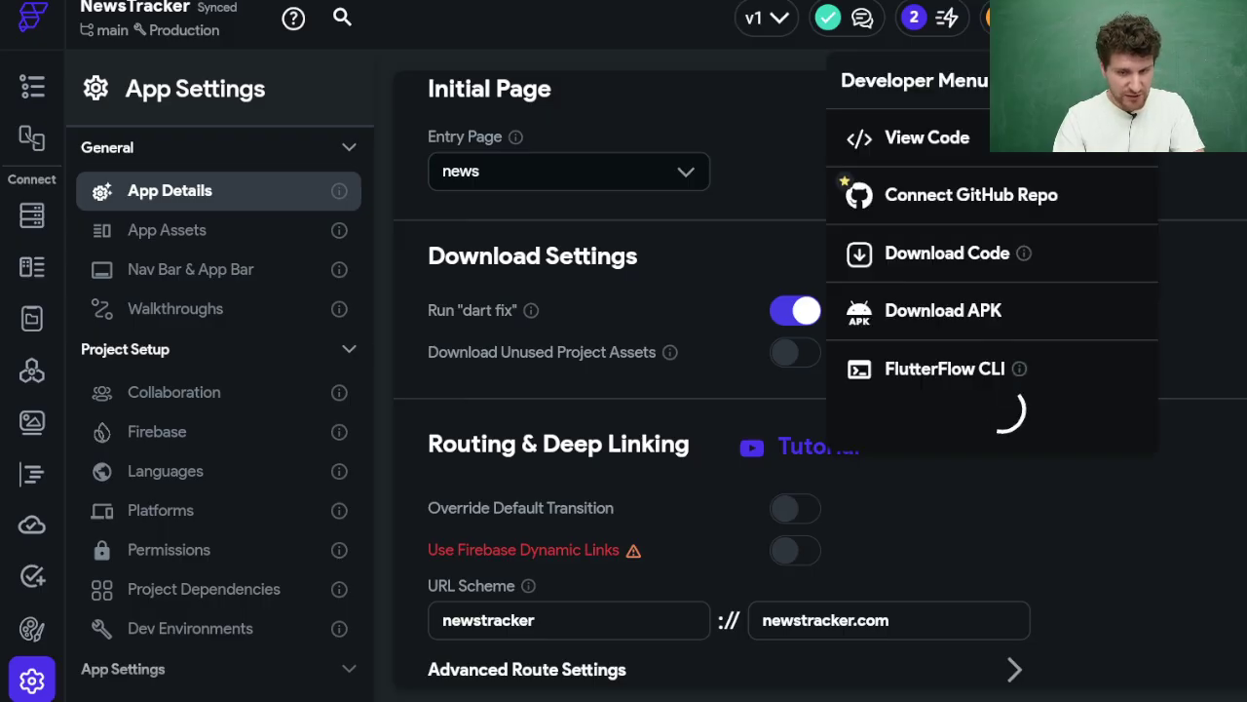
{"action": "left_click", "coordinate": [1089, 154]}
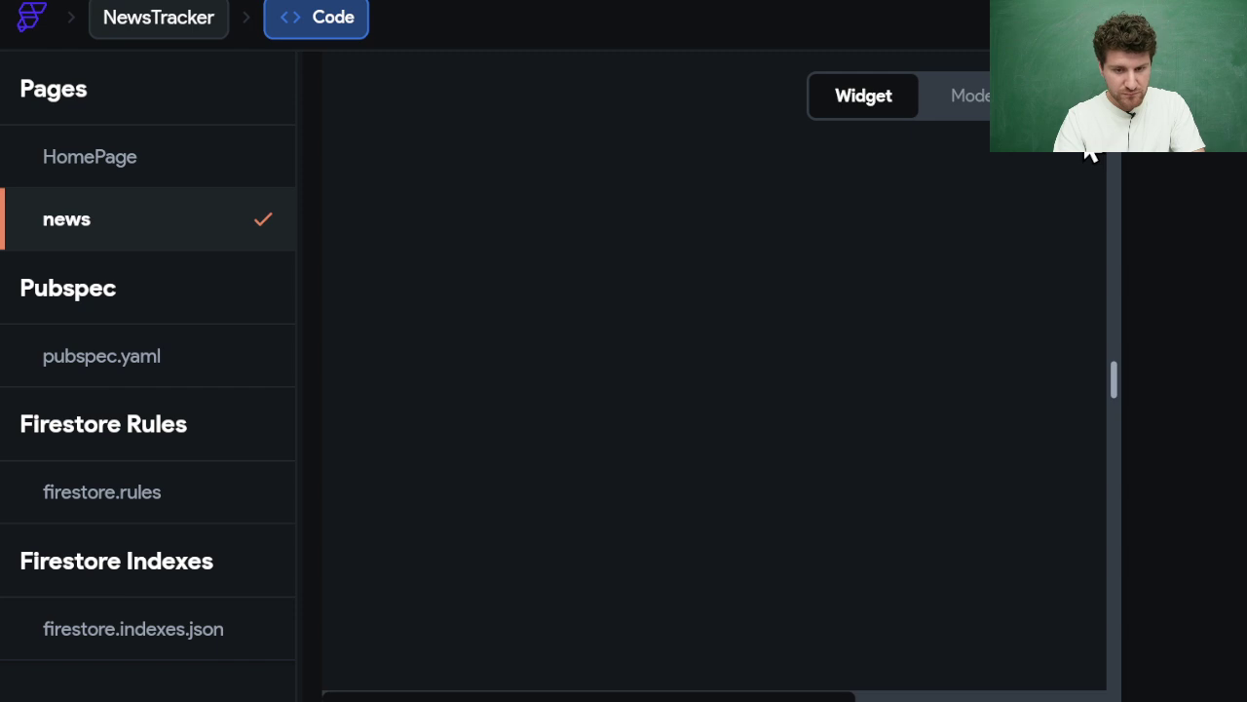
{"action": "scroll", "coordinate": [933, 488], "scroll_direction": "down", "scroll_amount": 5}
{"action": "scroll", "coordinate": [932, 487], "scroll_direction": "up", "scroll_amount": 5}
{"action": "scroll", "coordinate": [933, 487], "scroll_direction": "down", "scroll_amount": 10}
{"action": "scroll", "coordinate": [932, 487], "scroll_direction": "up", "scroll_amount": 10}
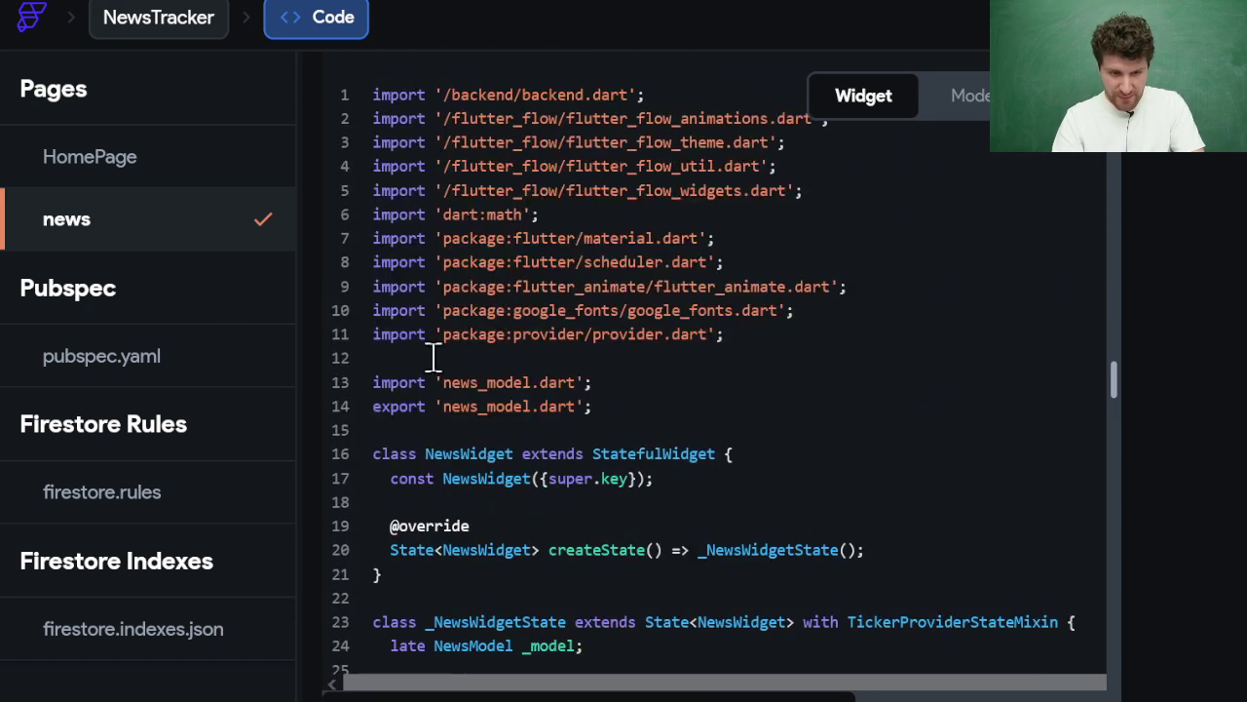
{"action": "scroll", "coordinate": [448, 359], "scroll_direction": "down", "scroll_amount": 20}
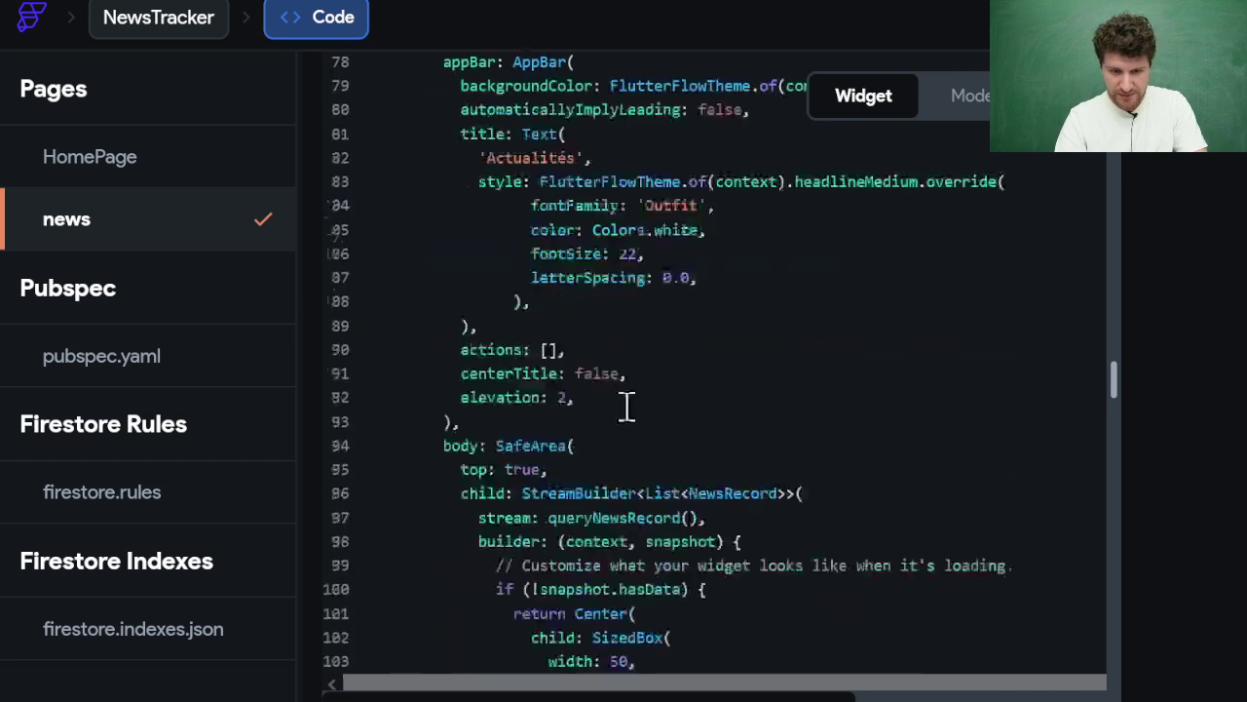
{"action": "scroll", "coordinate": [636, 411], "scroll_direction": "down", "scroll_amount": 5}
{"action": "scroll", "coordinate": [638, 414], "scroll_direction": "up", "scroll_amount": 7}
{"action": "scroll", "coordinate": [643, 419], "scroll_direction": "up", "scroll_amount": 20}
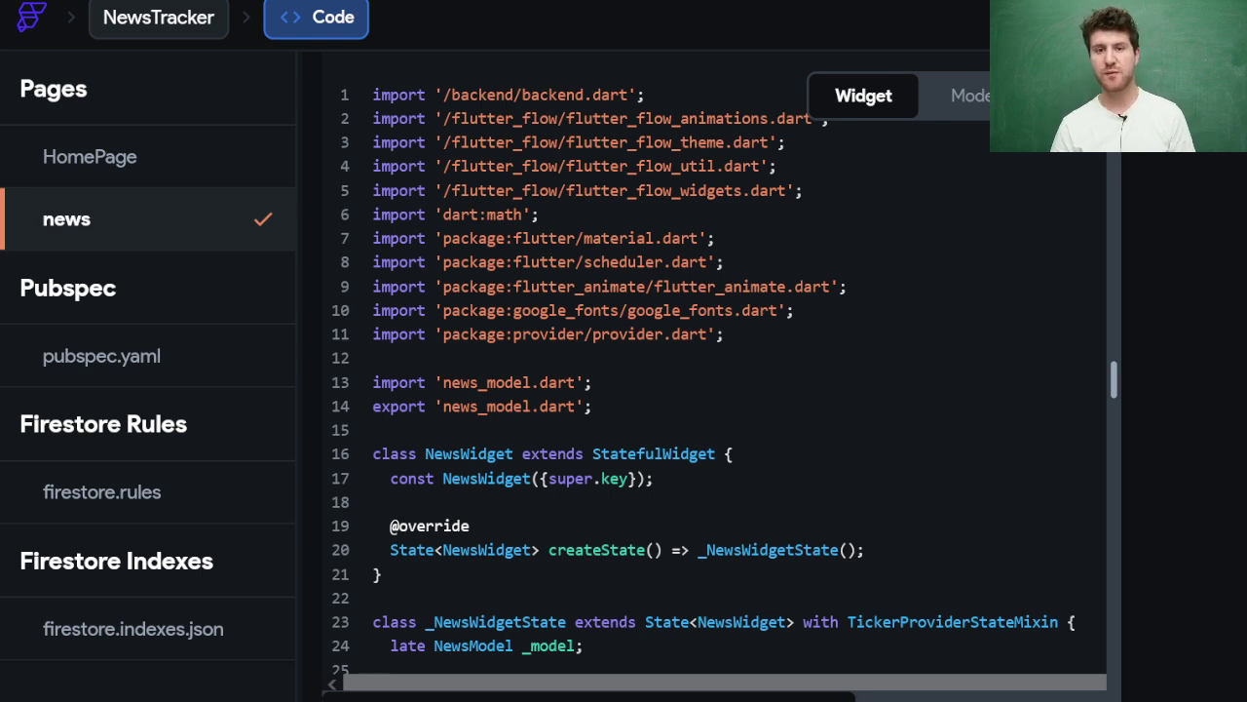
Leave the generated code, and review the target platforms and other sections of the app settings.
{"action": "left_click", "coordinate": [159, 21]}
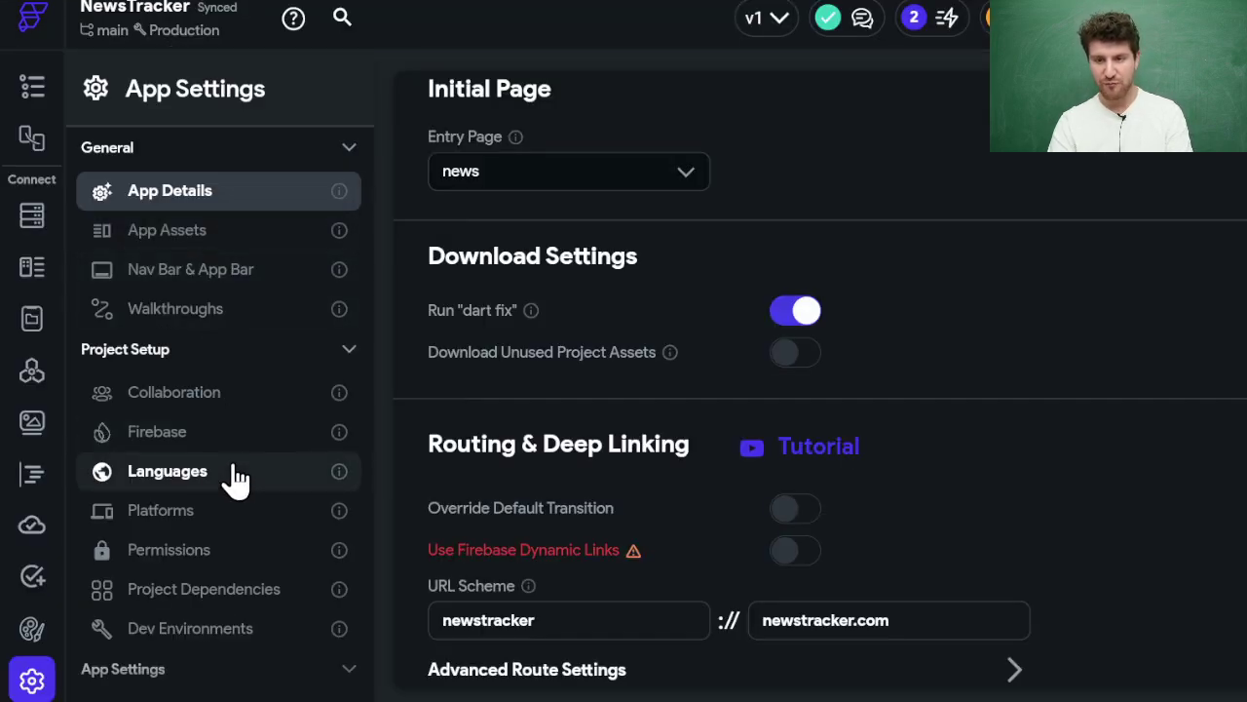
{"action": "scroll", "coordinate": [251, 504], "scroll_direction": "down", "scroll_amount": 1}
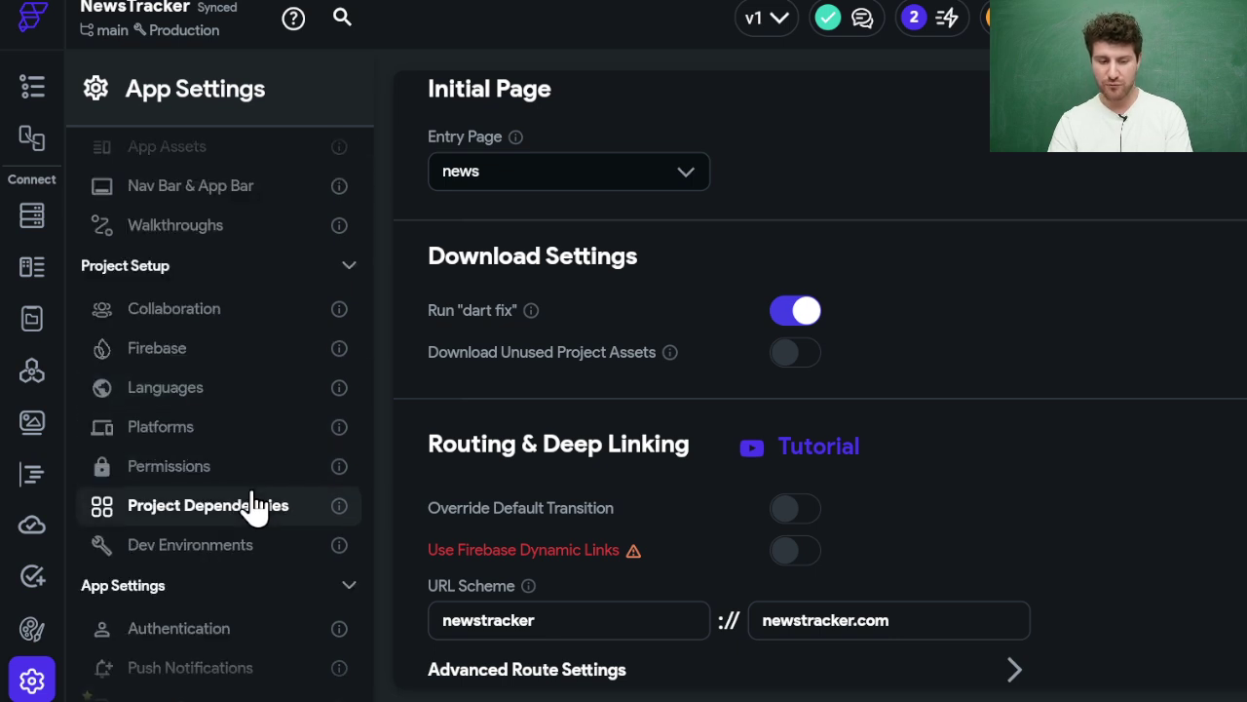
{"action": "scroll", "coordinate": [250, 505], "scroll_direction": "down", "scroll_amount": 2}
{"action": "scroll", "coordinate": [250, 500], "scroll_direction": "down", "scroll_amount": 1}
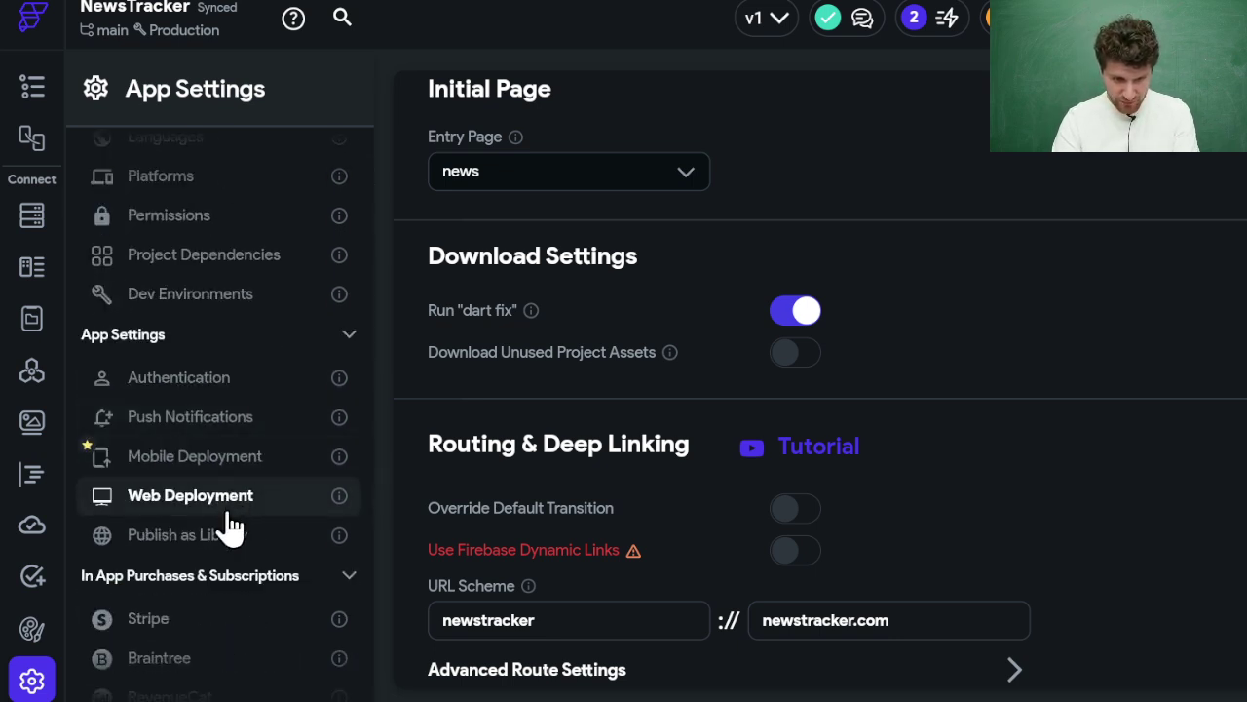
{"action": "scroll", "coordinate": [236, 345], "scroll_direction": "up", "scroll_amount": 2}
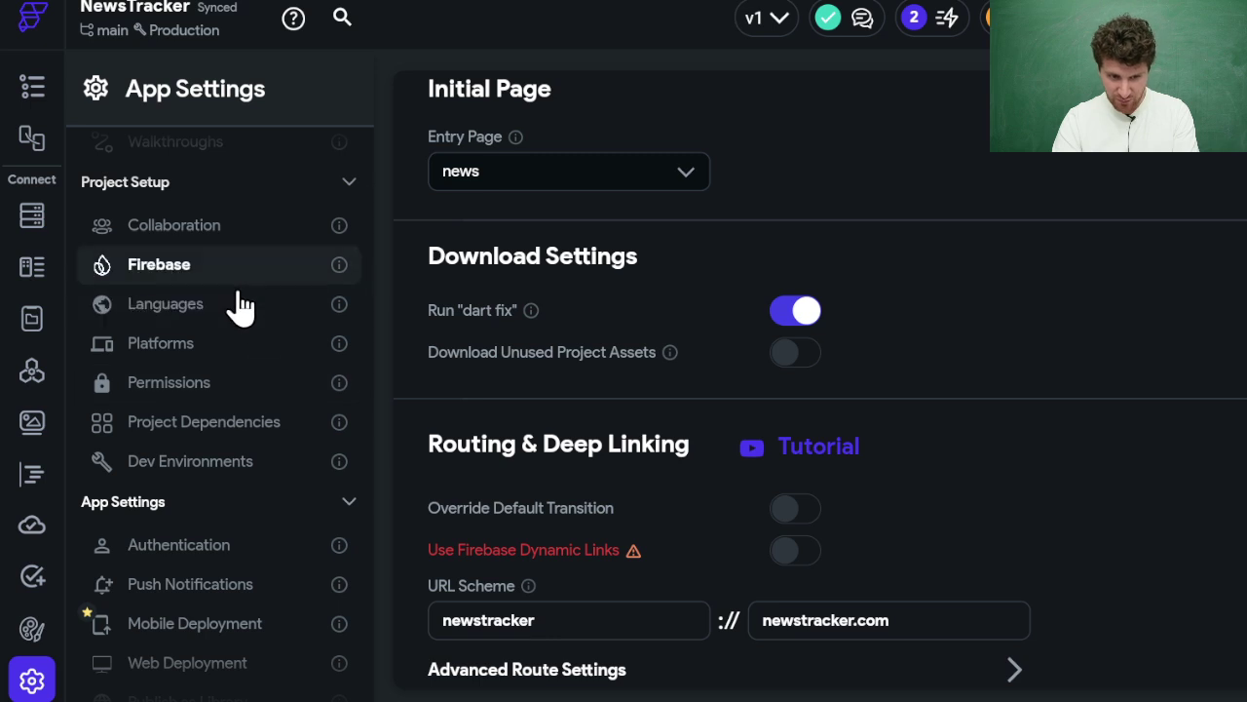
{"action": "left_click", "coordinate": [228, 346]}
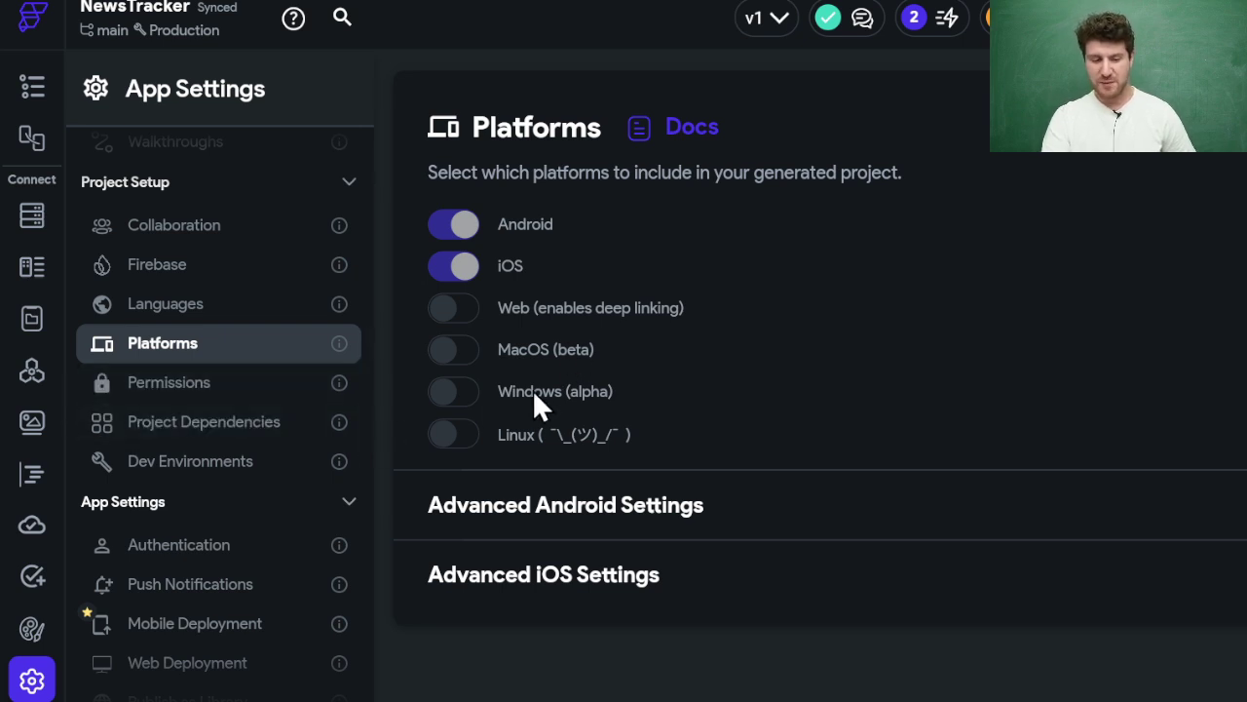
{"action": "scroll", "coordinate": [256, 395], "scroll_direction": "down", "scroll_amount": 4}
{"action": "scroll", "coordinate": [256, 380], "scroll_direction": "up", "scroll_amount": 6}
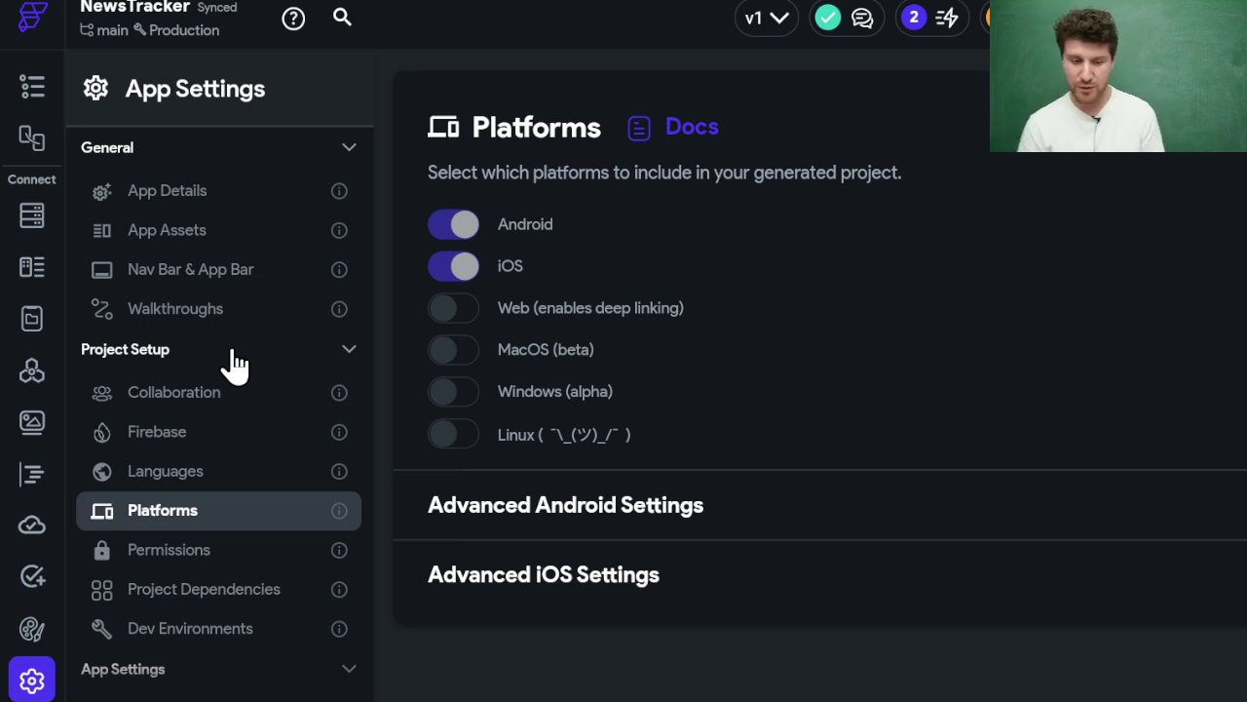
View the news collection's Firestore schema, and check the article cards in the running test session.
{"action": "left_click", "coordinate": [45, 222]}
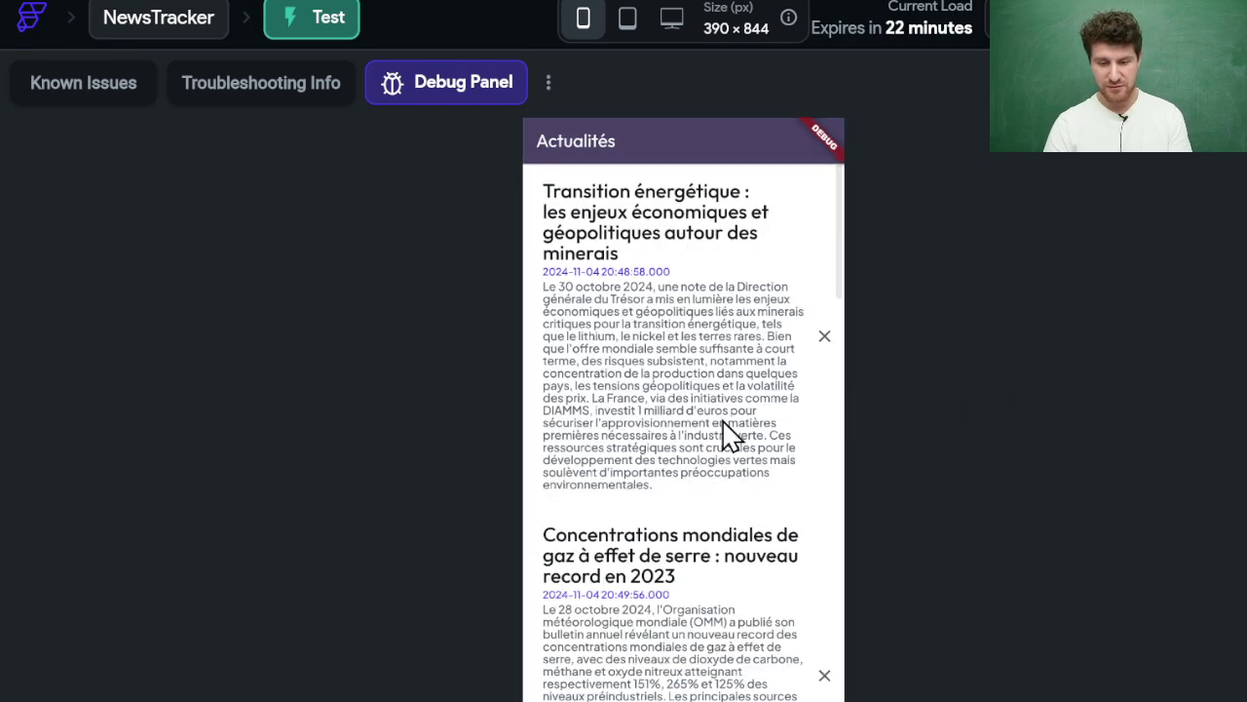
{"action": "scroll", "coordinate": [722, 421], "scroll_direction": "down", "scroll_amount": 5}
{"action": "scroll", "coordinate": [722, 421], "scroll_direction": "up", "scroll_amount": 4}
{"action": "scroll", "coordinate": [722, 421], "scroll_direction": "up", "scroll_amount": 1}
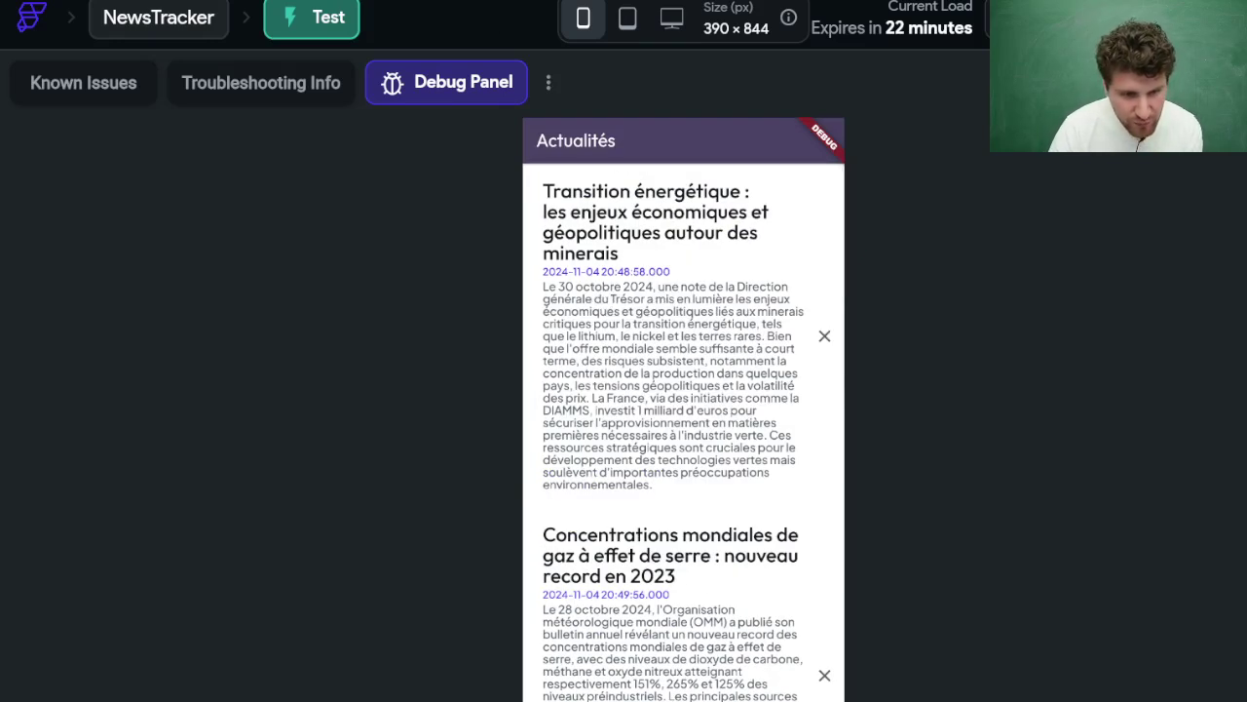
On the news page, format the card's published_at text as a DateTime with the relative option.
{"action": "left_click", "coordinate": [192, 1]}
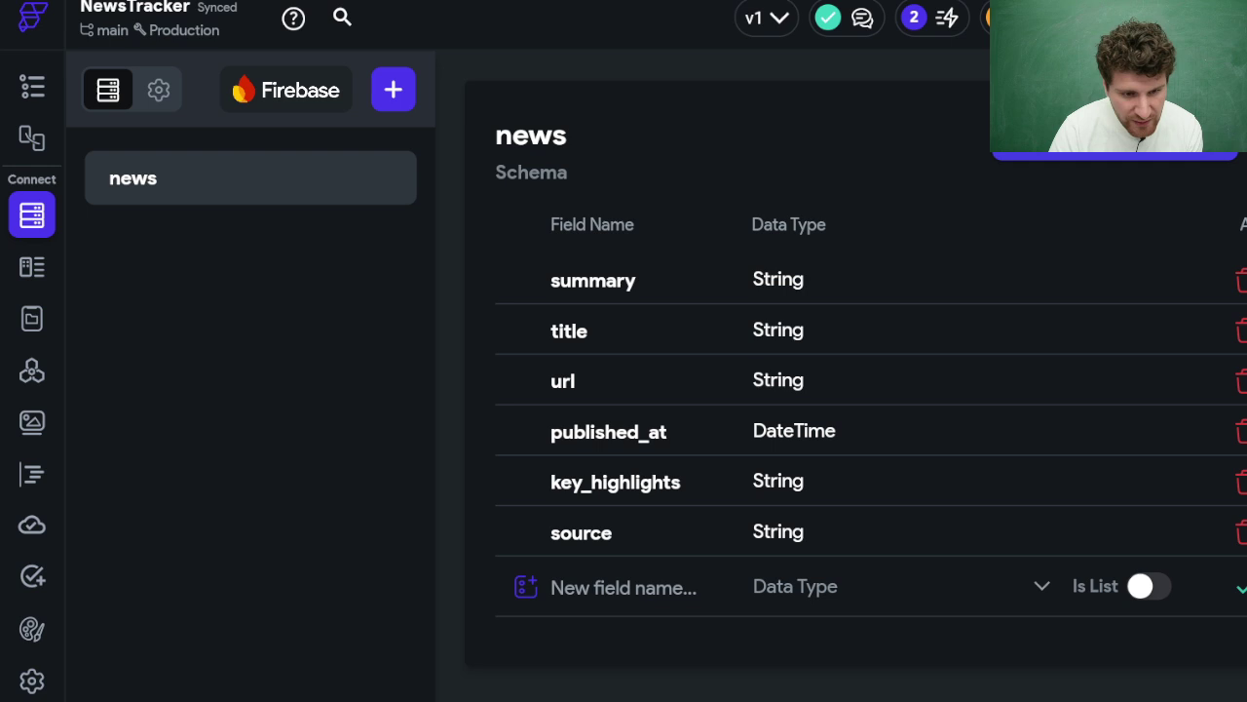
{"action": "left_click", "coordinate": [32, 155]}
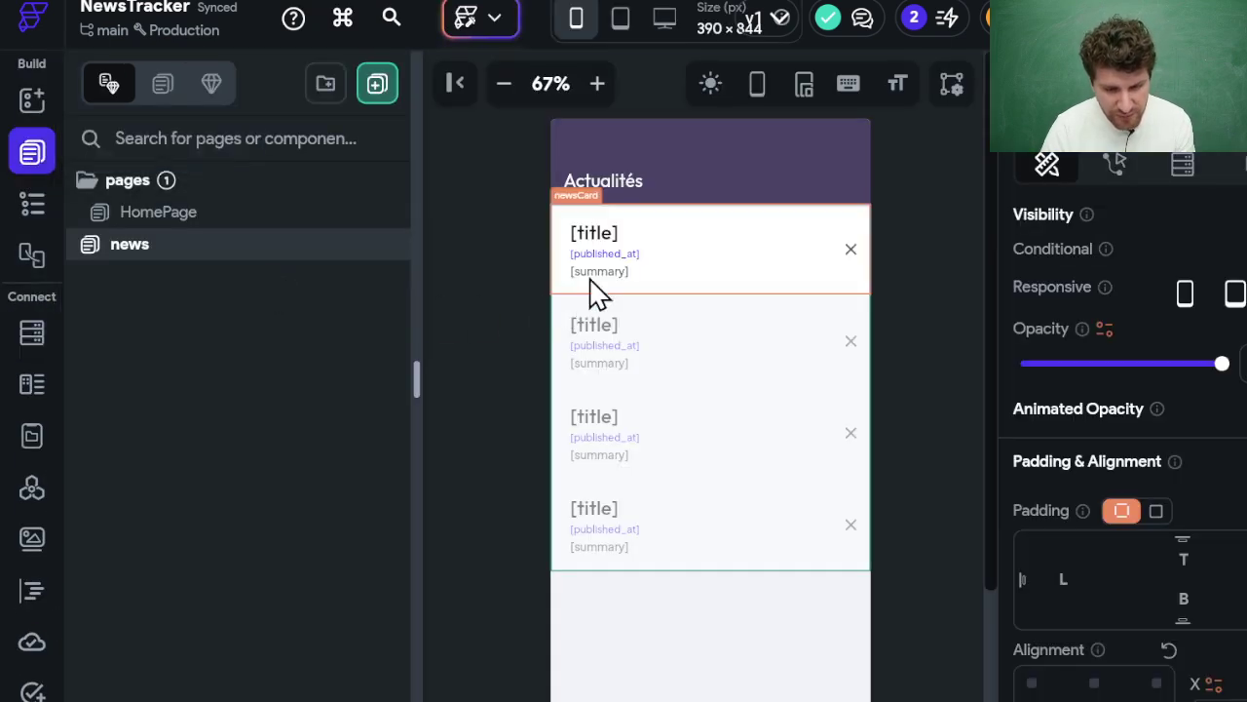
{"action": "left_click", "coordinate": [606, 259]}
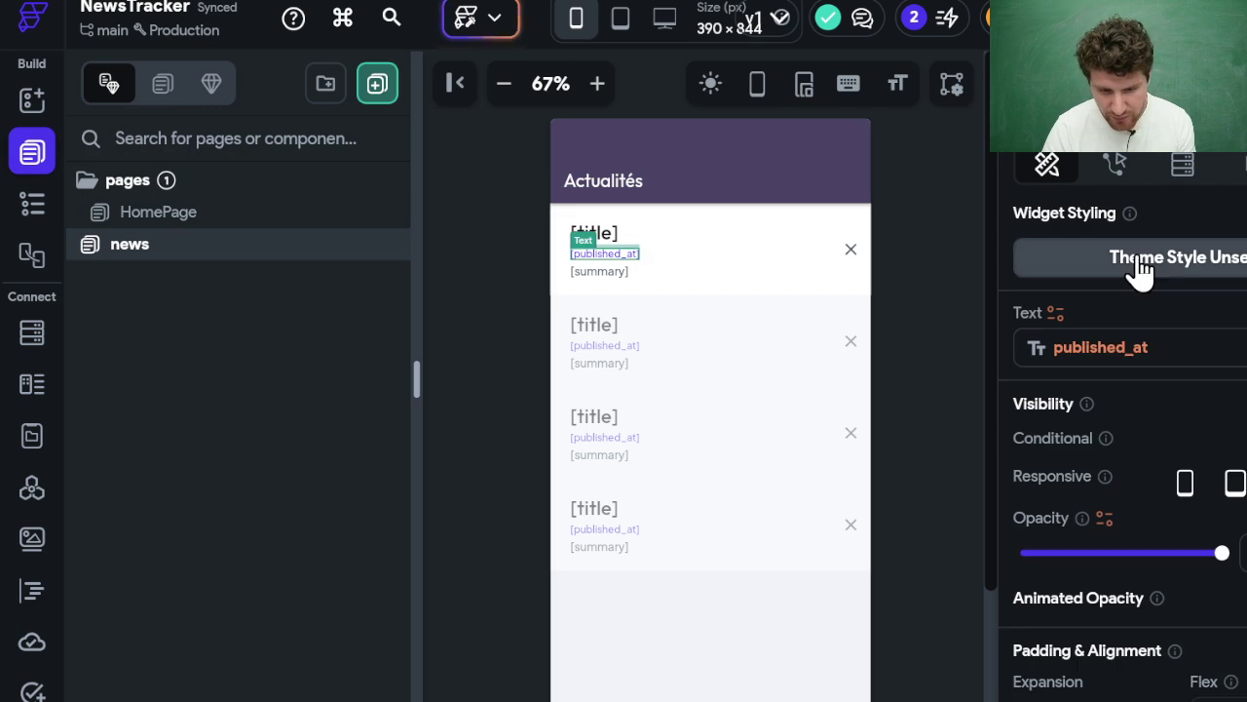
{"action": "left_click", "coordinate": [1121, 347]}
{"action": "left_click", "coordinate": [792, 519]}
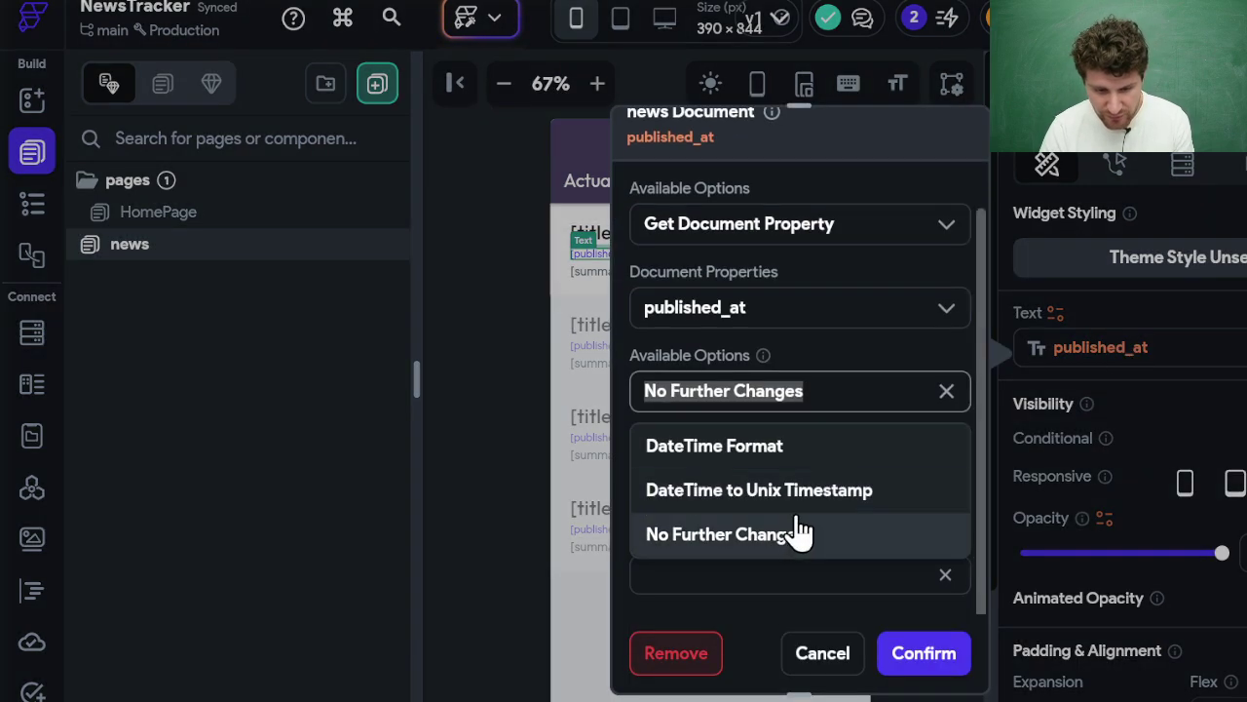
{"action": "left_click", "coordinate": [827, 458]}
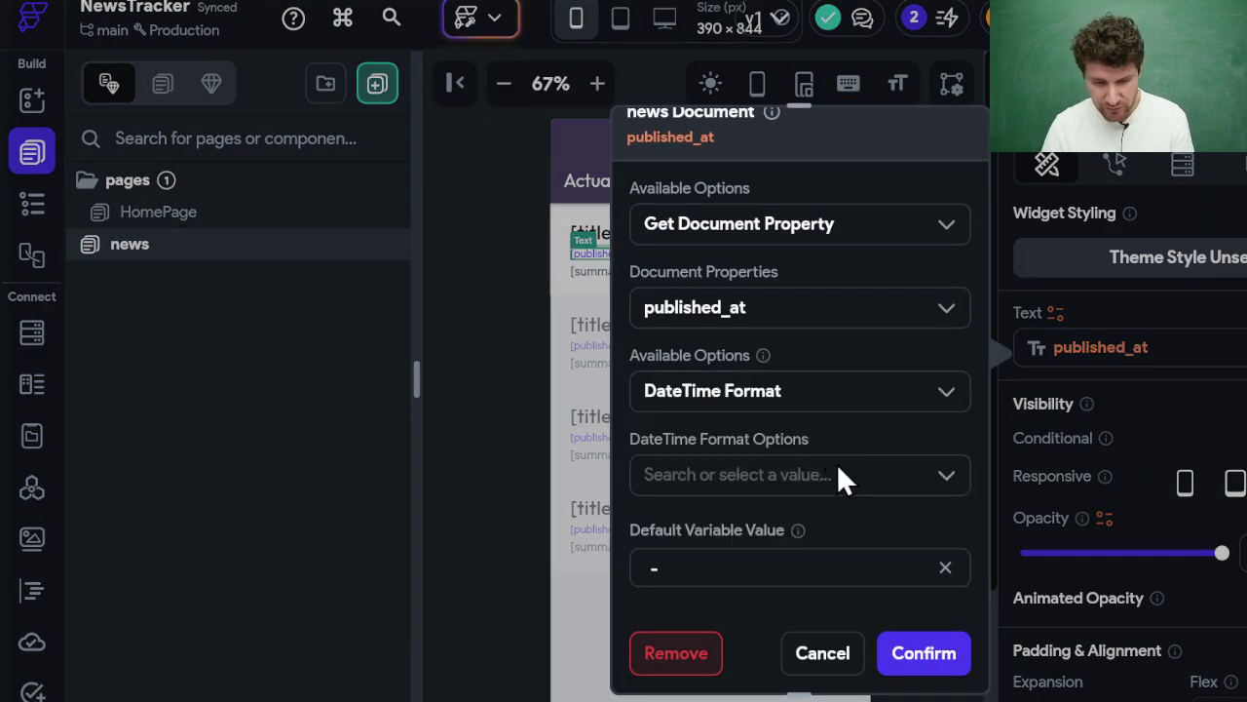
{"action": "left_click", "coordinate": [840, 474]}
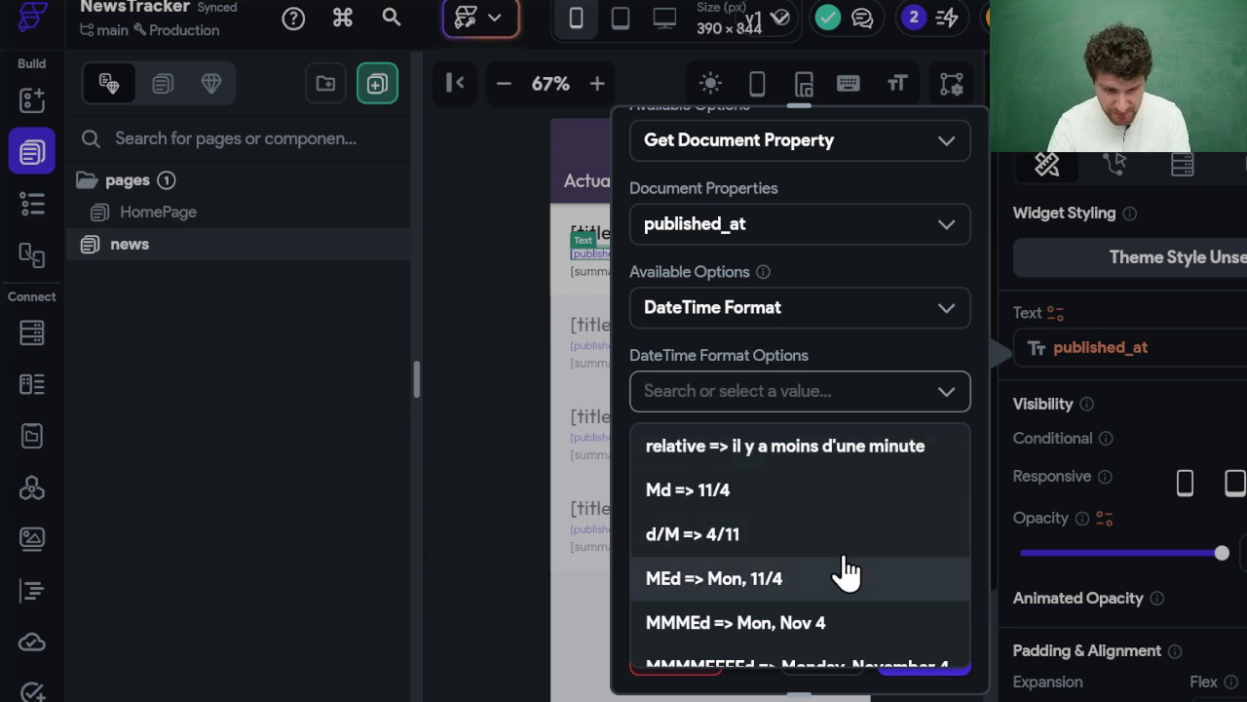
{"action": "left_click", "coordinate": [835, 450]}
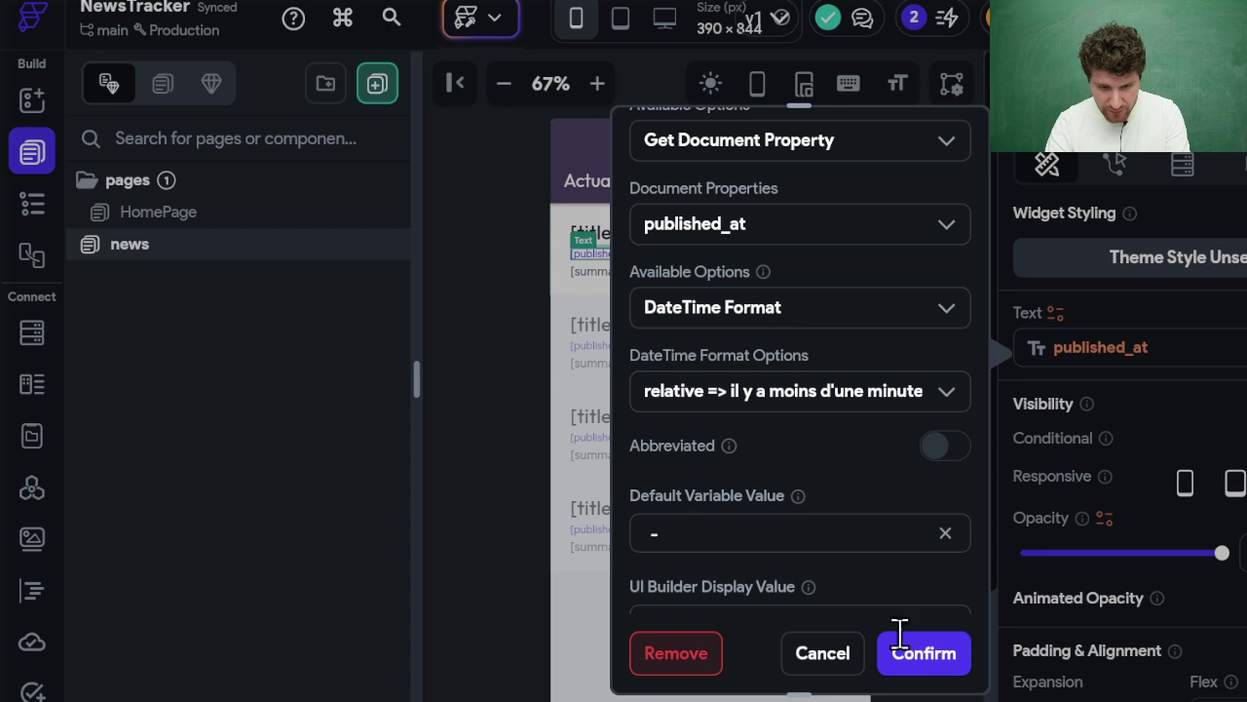
{"action": "left_click", "coordinate": [919, 668]}
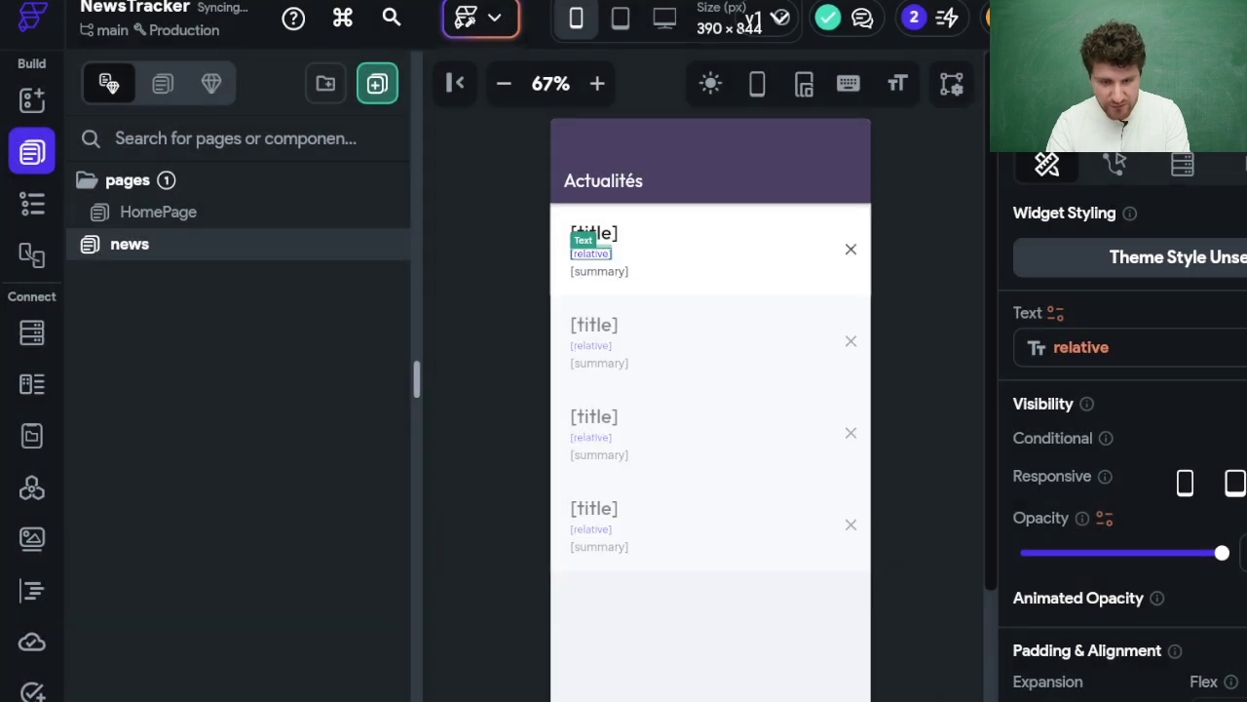
Compare the published run version with the test session, and examine the dates on the test session's news cards.
{"action": "left_click", "coordinate": [466, 18]}
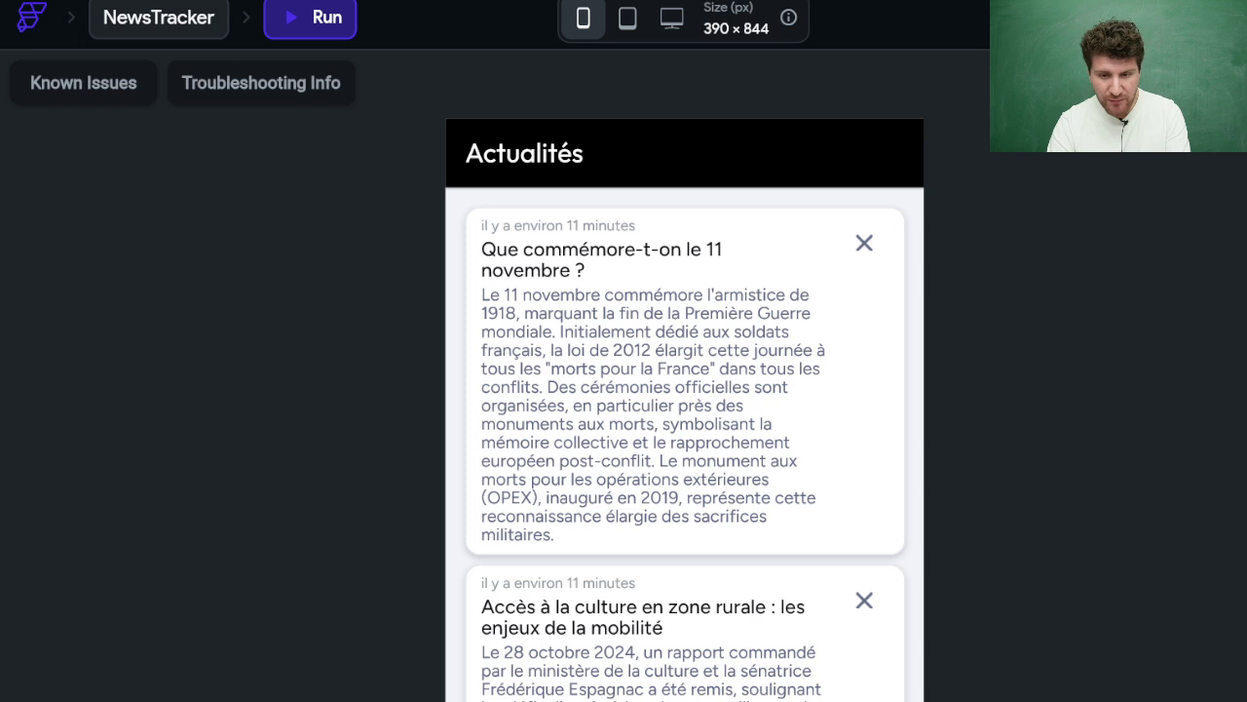
{"action": "key", "text": "ctrl+Tab"}
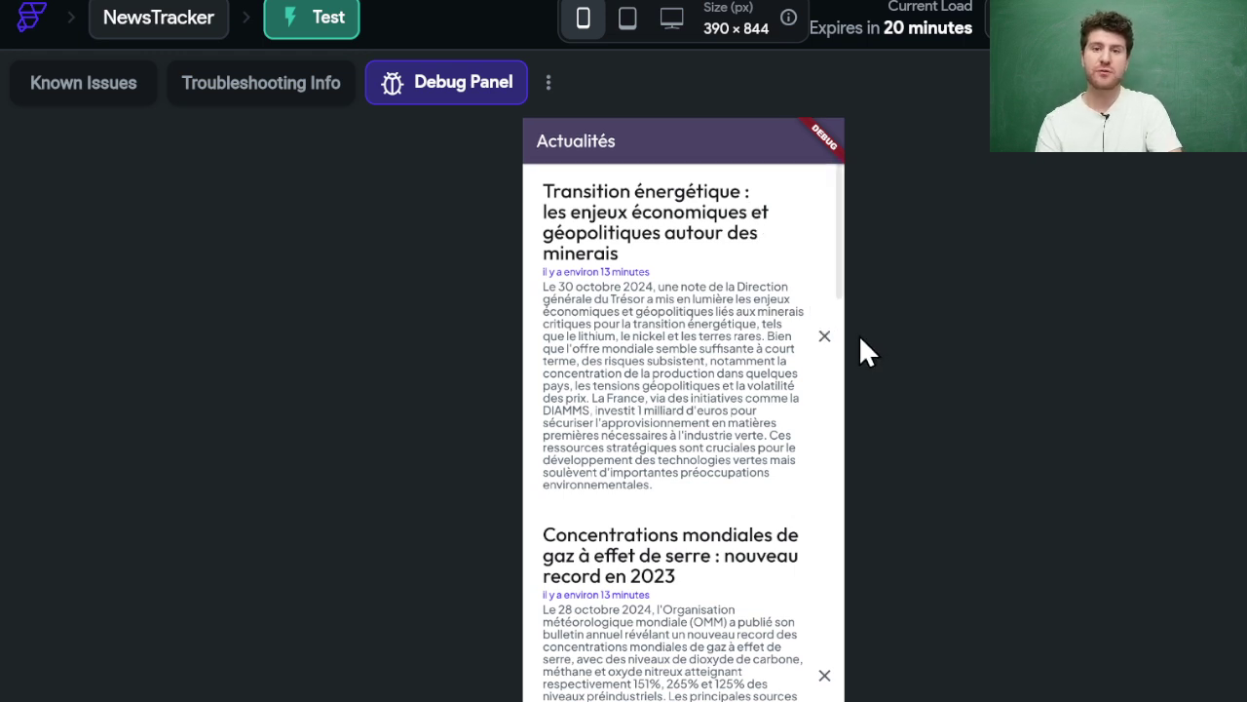
{"action": "scroll", "coordinate": [882, 302], "scroll_direction": "down", "scroll_amount": 2}
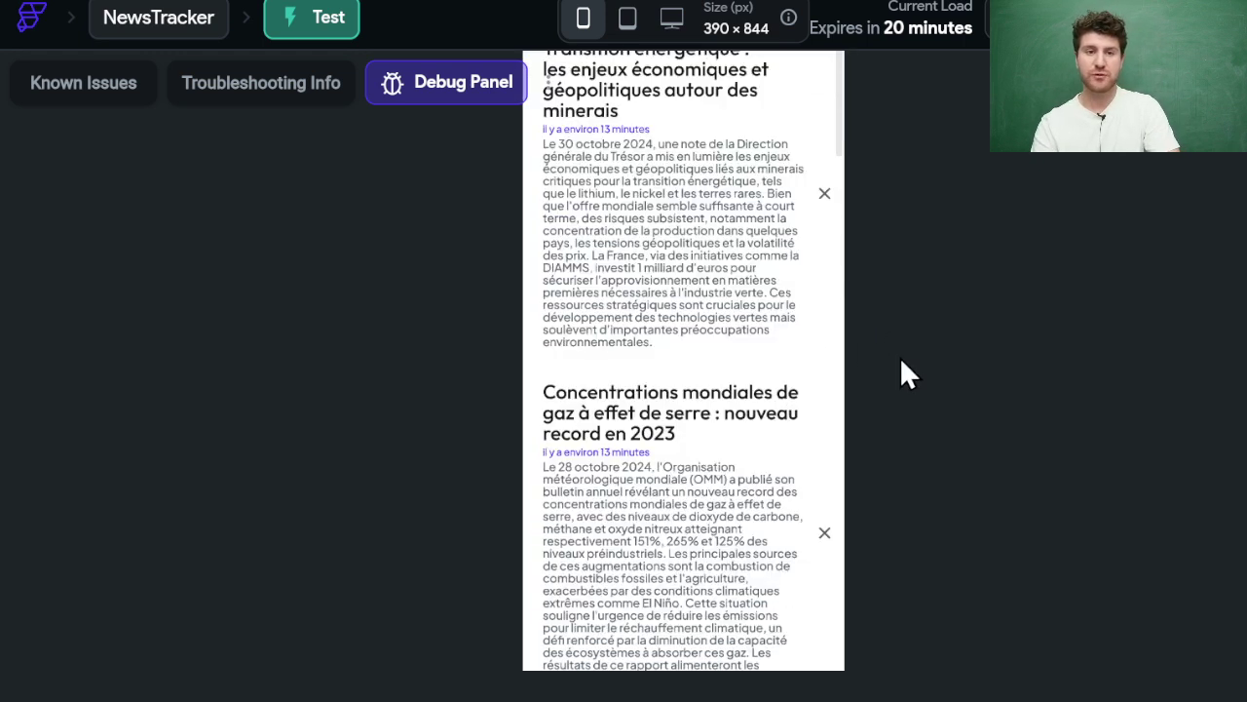
{"action": "scroll", "coordinate": [906, 419], "scroll_direction": "up", "scroll_amount": 2}
{"action": "scroll", "coordinate": [688, 438], "scroll_direction": "down", "scroll_amount": 6}
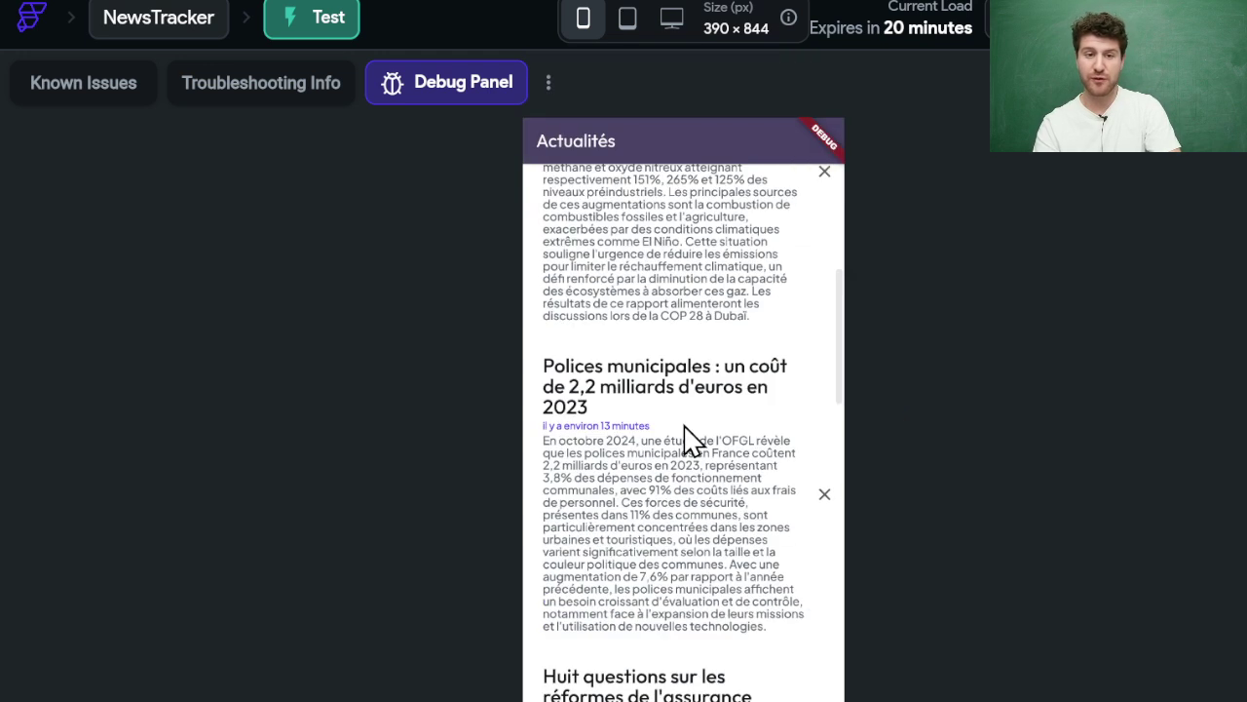
{"action": "scroll", "coordinate": [688, 438], "scroll_direction": "up", "scroll_amount": 6}
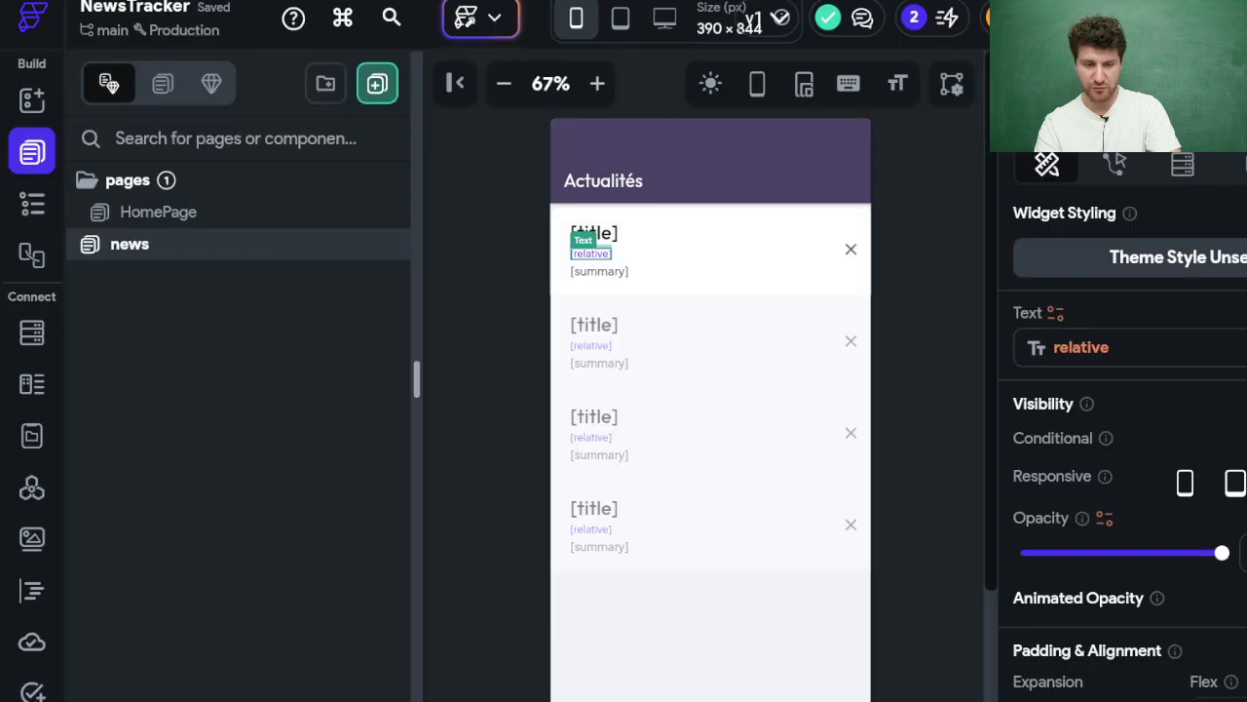
{"action": "scroll", "coordinate": [19, 641], "scroll_direction": "down", "scroll_amount": 2}
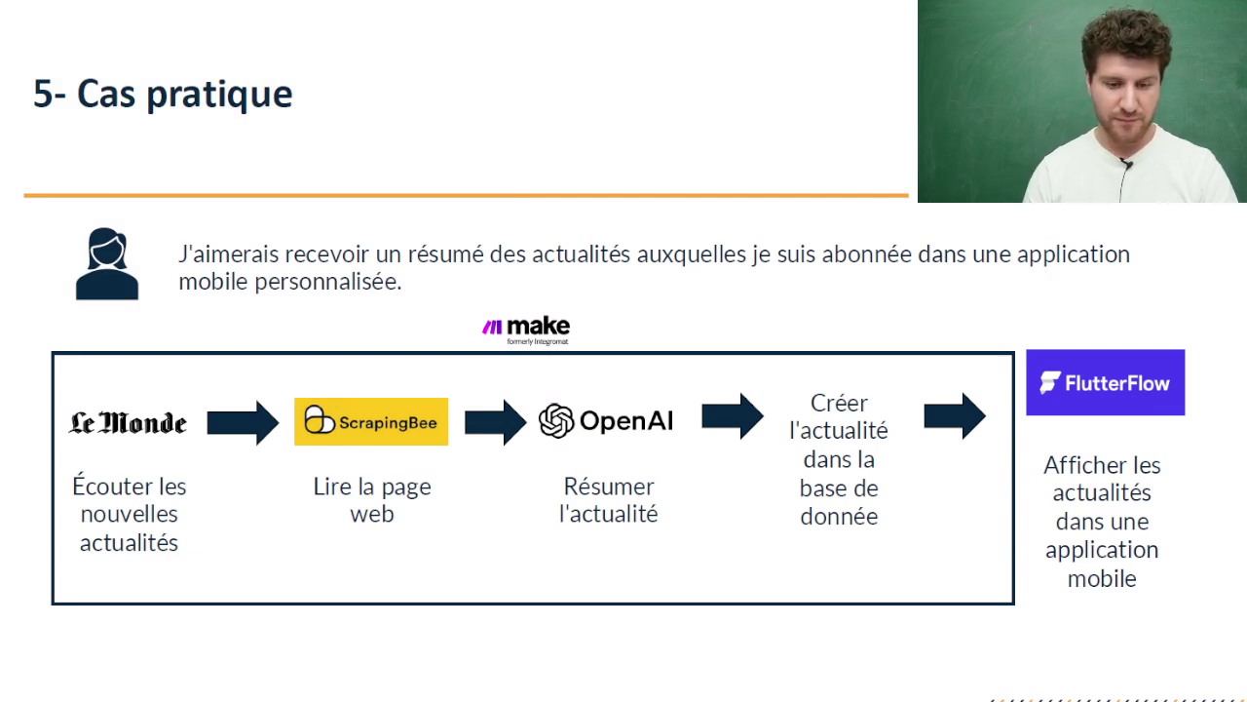
{"action": "key", "text": "Right"}
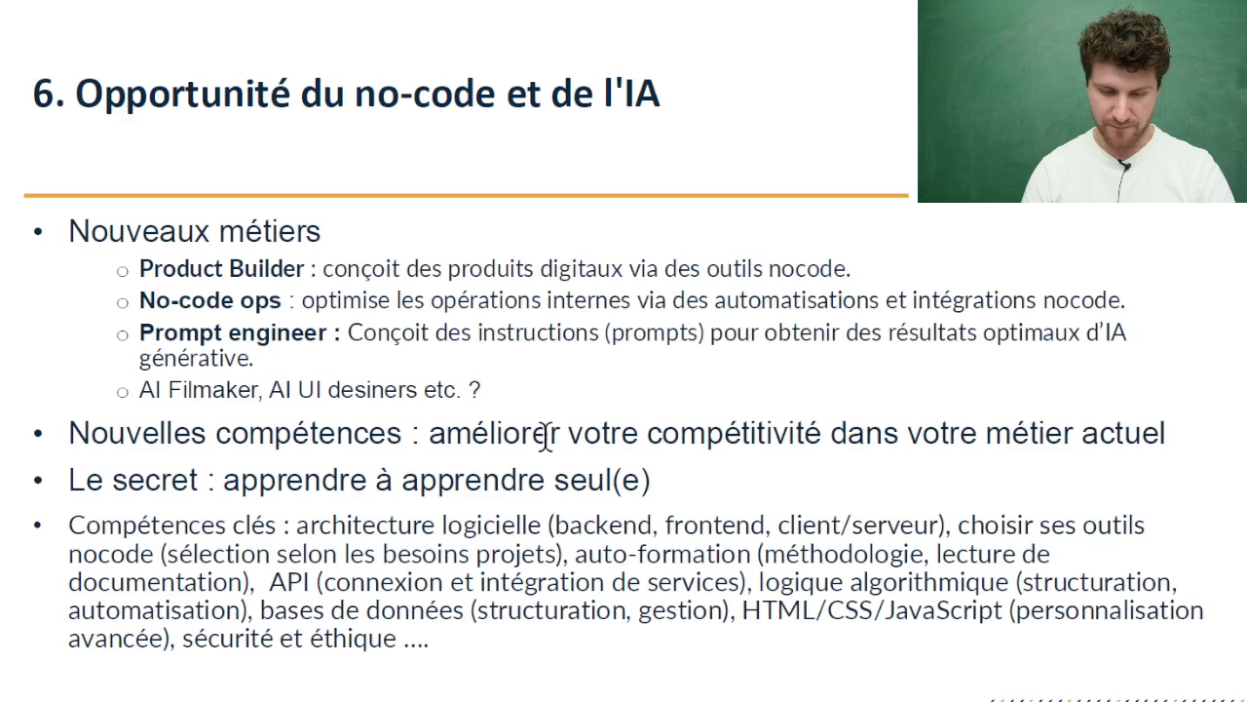